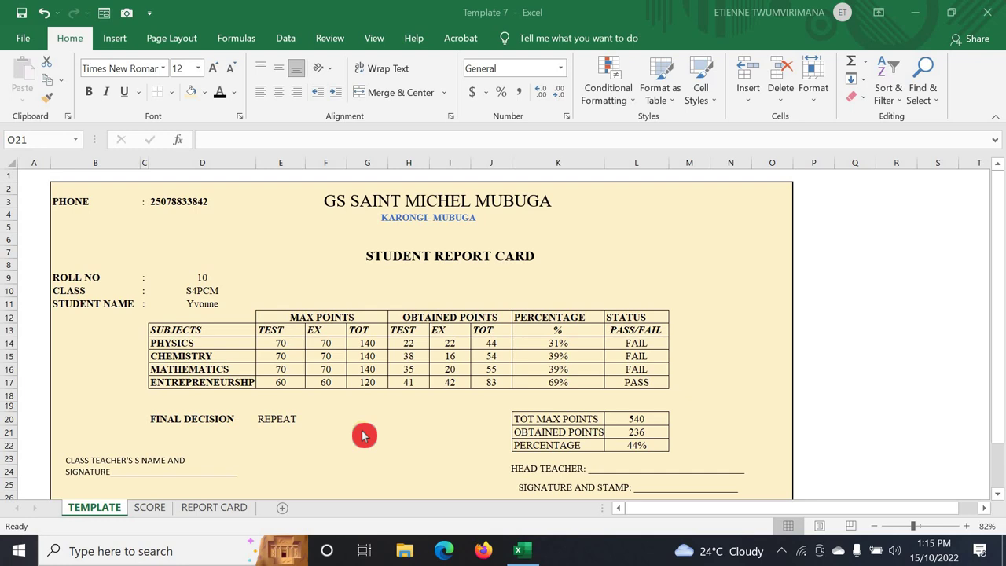
- On the TEMPLATE sheet, preview the reports for roll numbers 5, 6 and 8, then return to 10
click(199, 273)
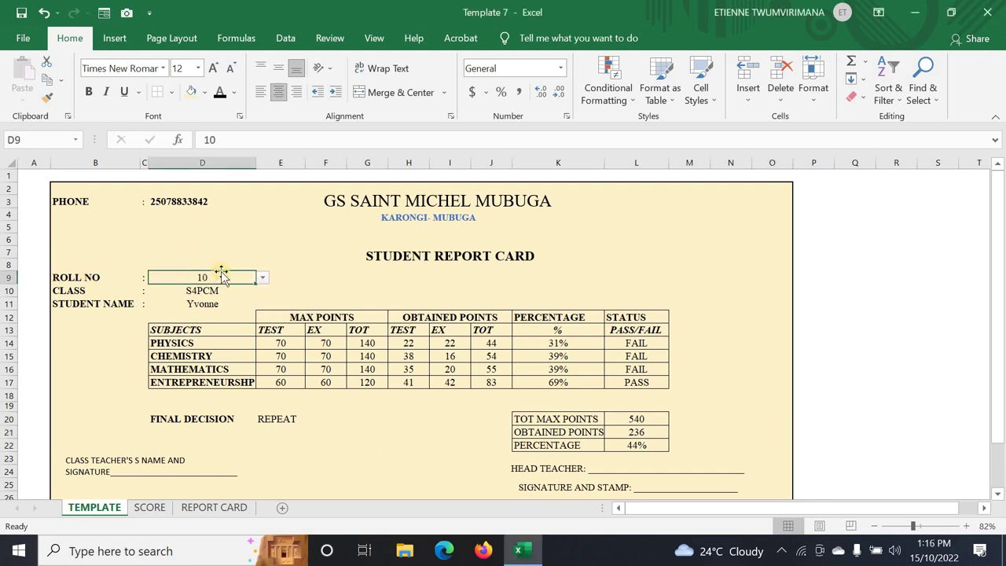
click(264, 279)
click(225, 303)
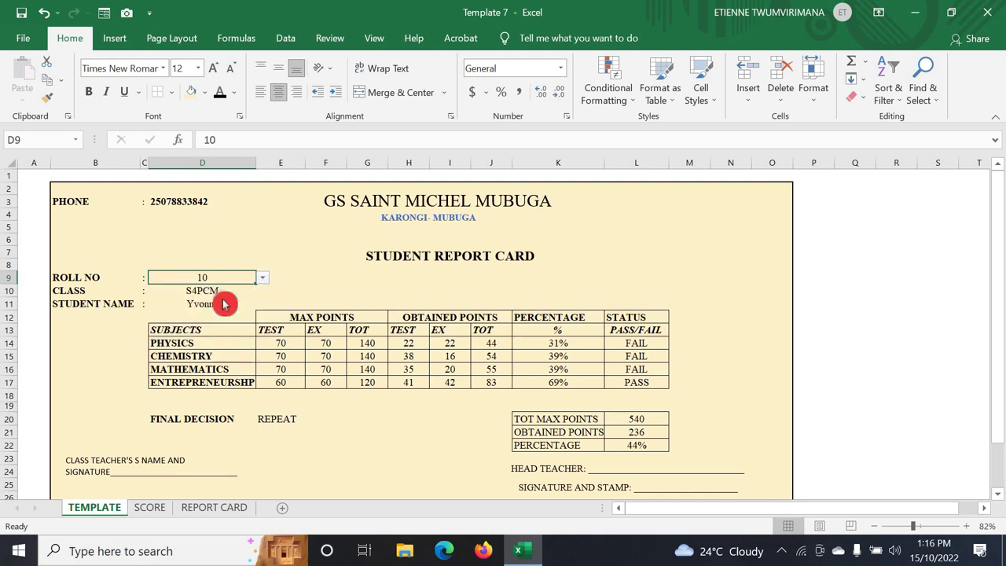
click(264, 280)
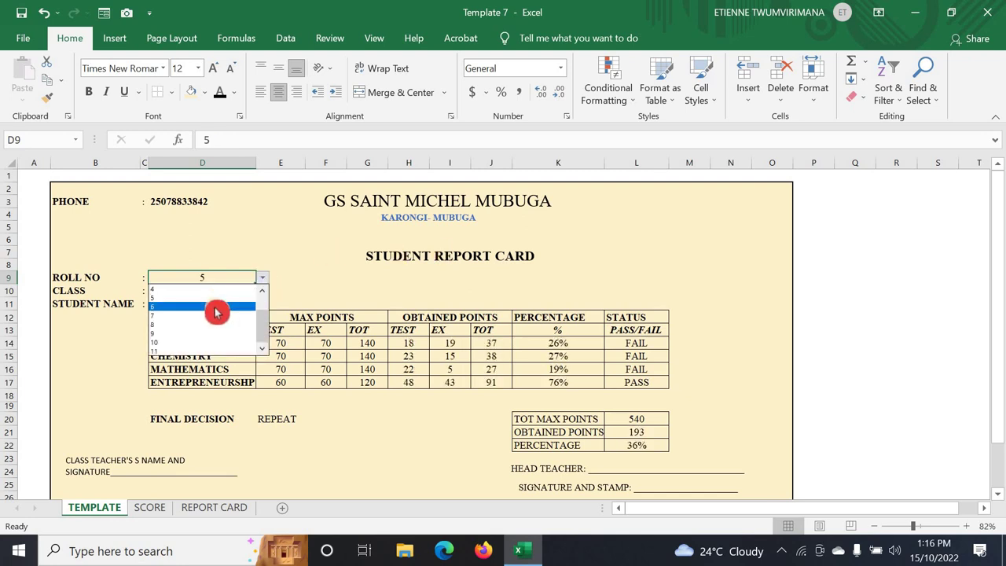
click(214, 306)
click(266, 280)
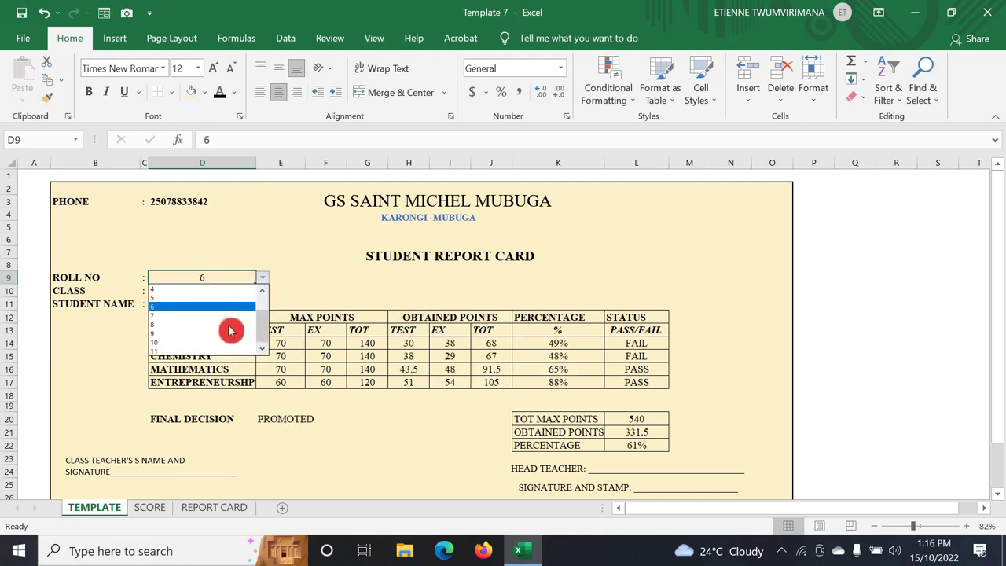
click(229, 331)
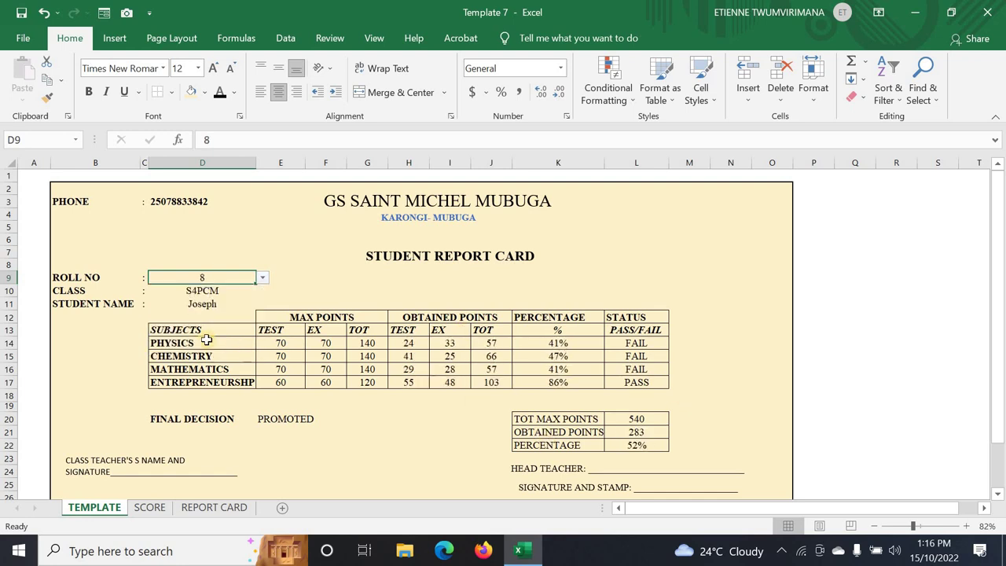
click(264, 279)
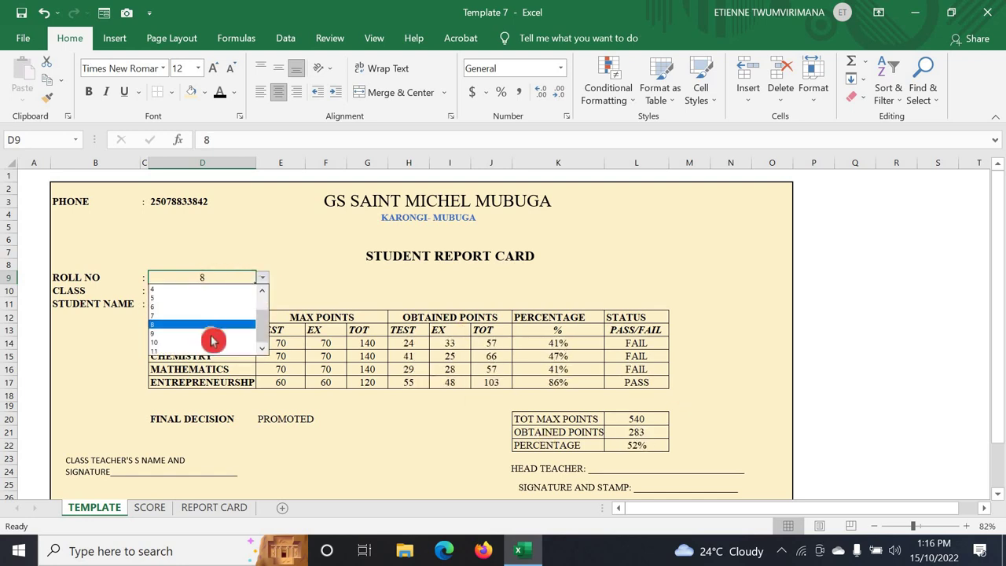
click(213, 341)
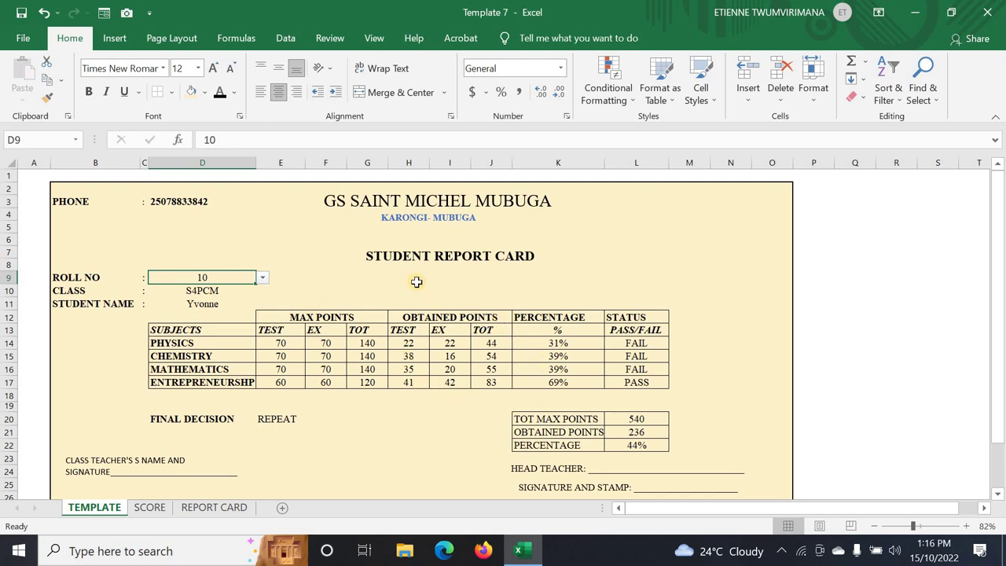
click(448, 456)
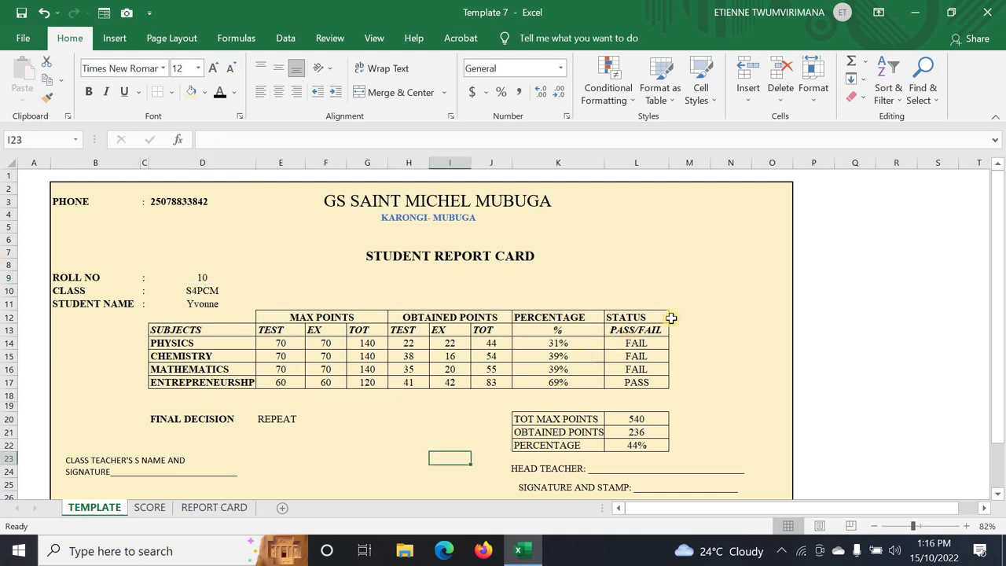
scroll(722, 305, down, 2)
scroll(719, 307, up, 2)
- Switch to the blank REPORT CARD sheet and look it over
click(227, 511)
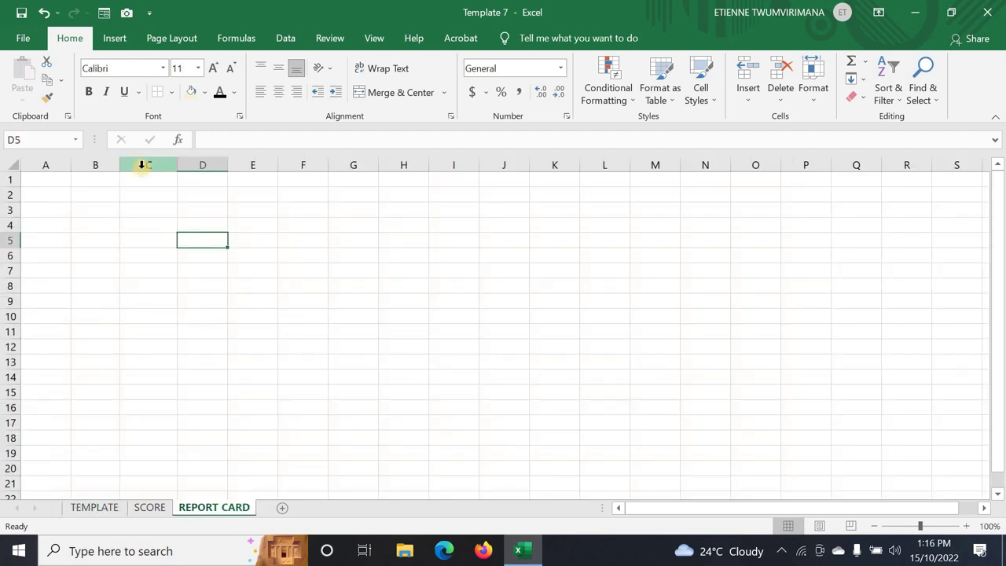
click(215, 306)
click(134, 223)
click(104, 209)
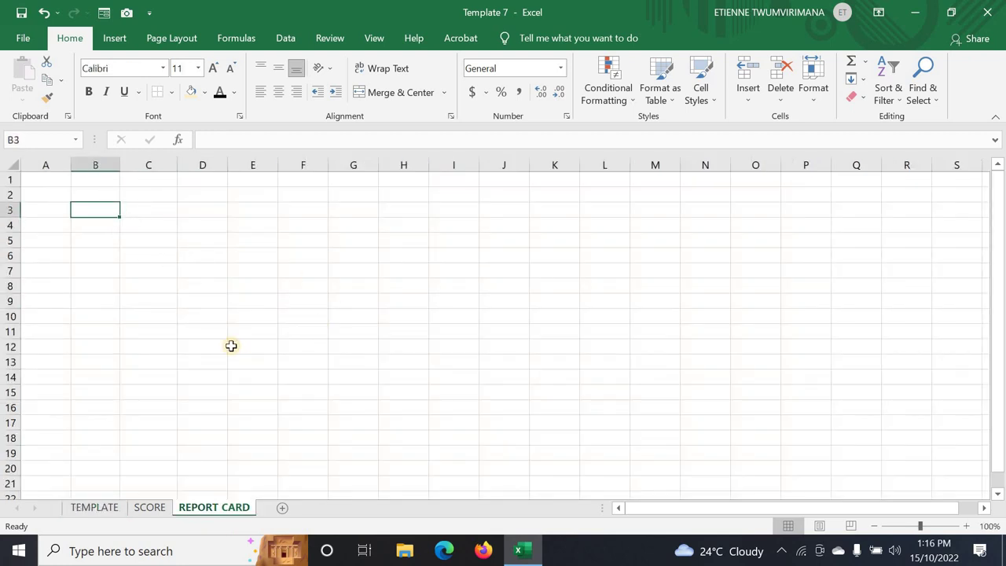
- Check the Physics, Chemistry and Mathematics exam marks on the SCORE sheet
click(150, 507)
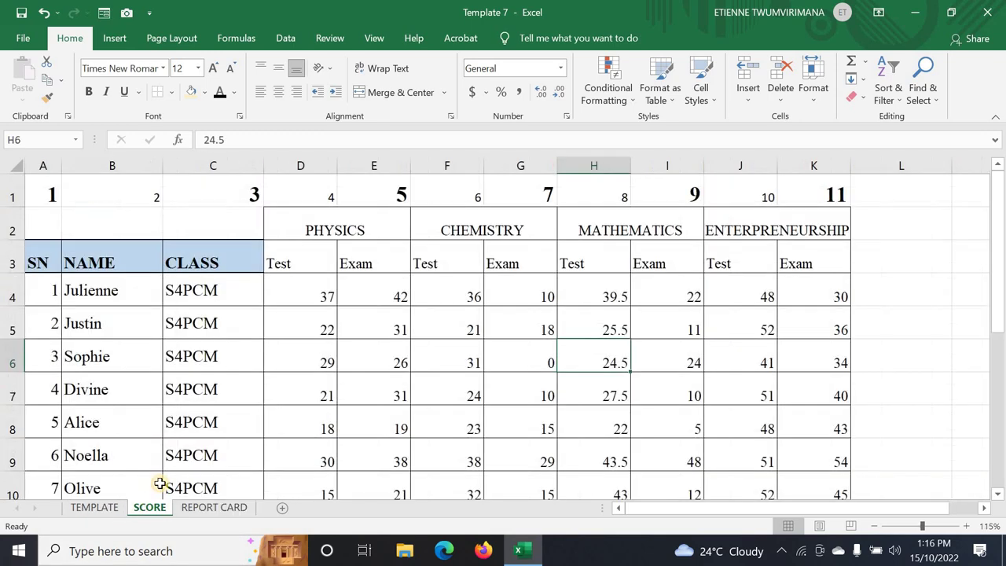
click(350, 381)
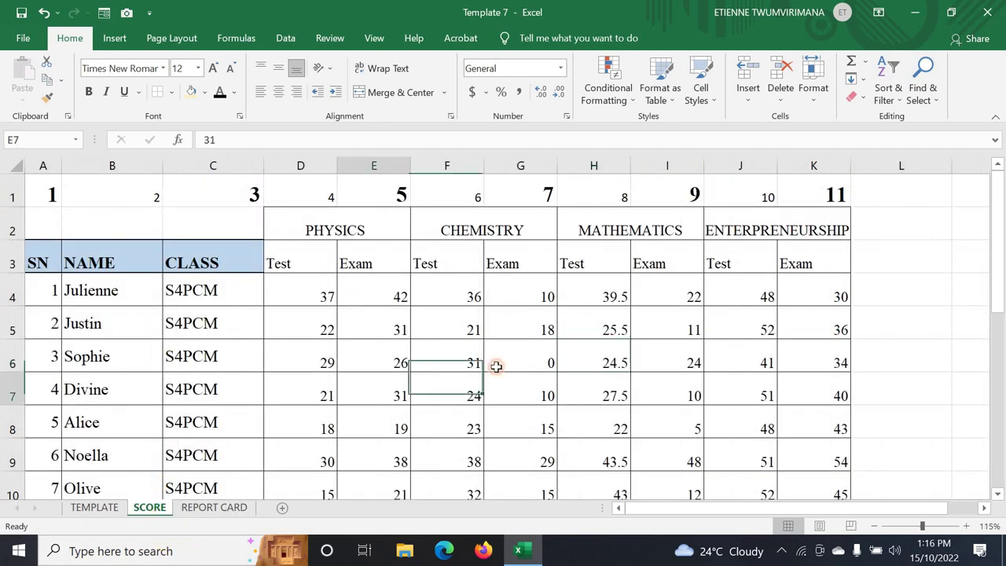
click(496, 366)
click(672, 362)
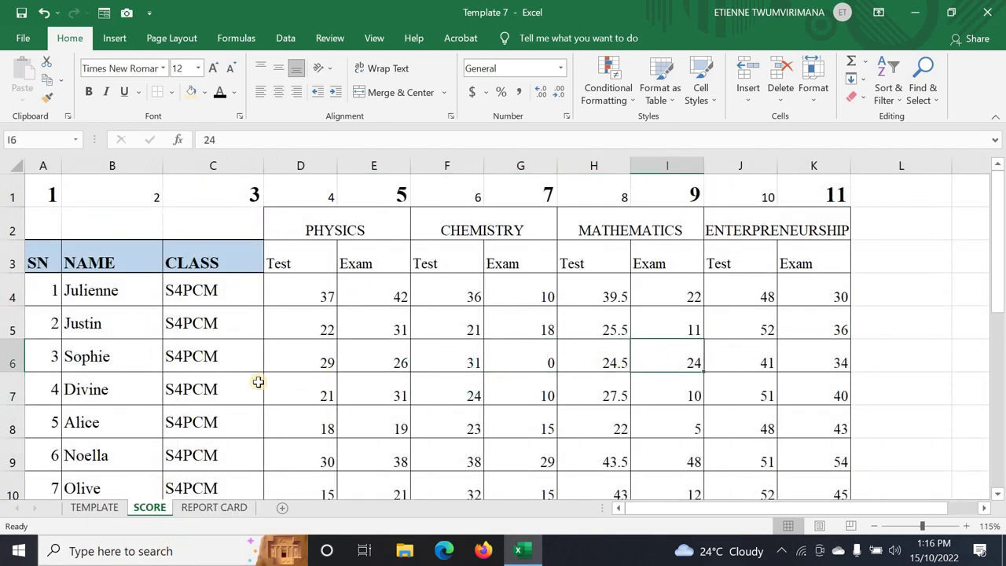
- Review the TEMPLATE's STUDENT REPORT CARD title, then return to REPORT CARD at cell B2
click(114, 505)
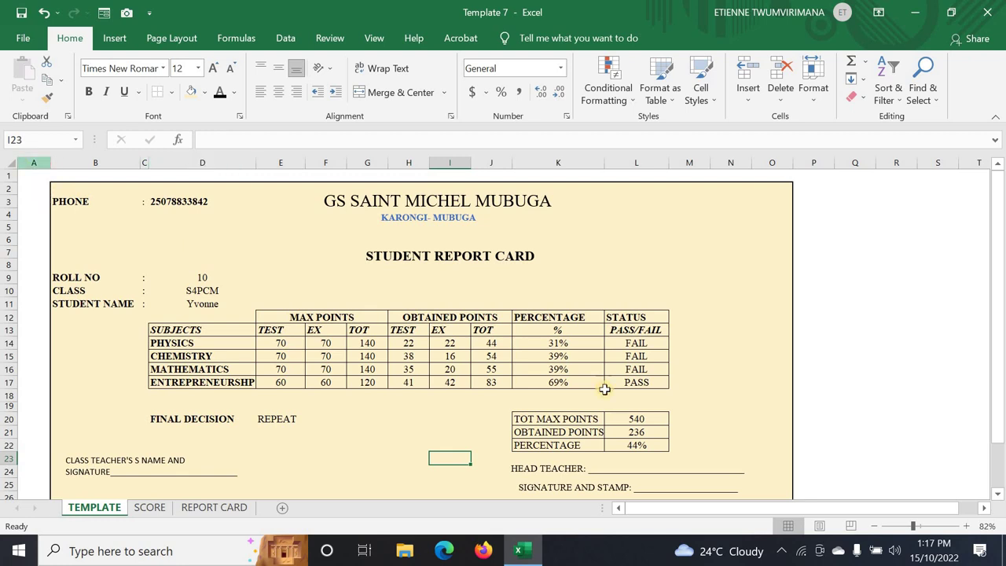
click(633, 258)
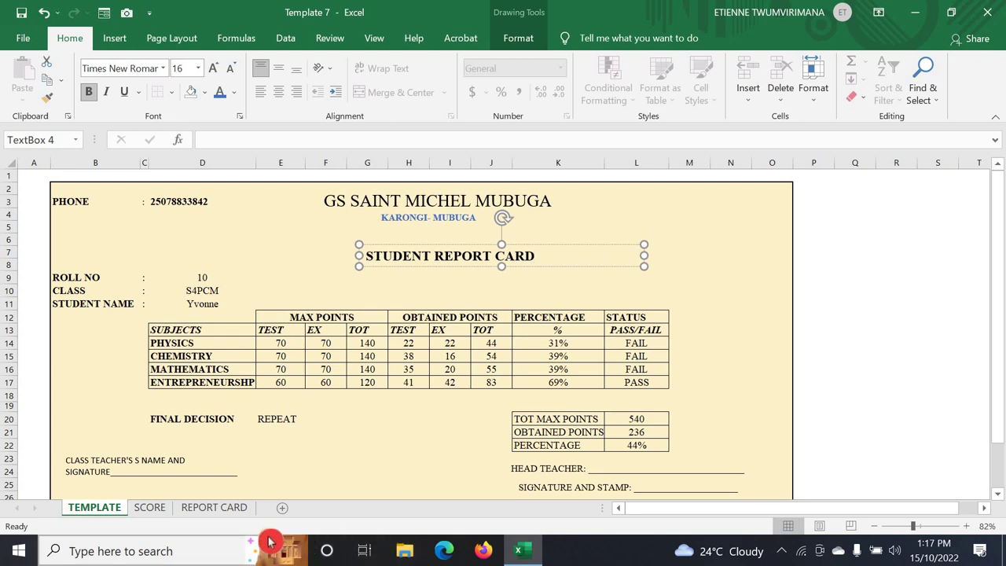
click(225, 508)
click(82, 194)
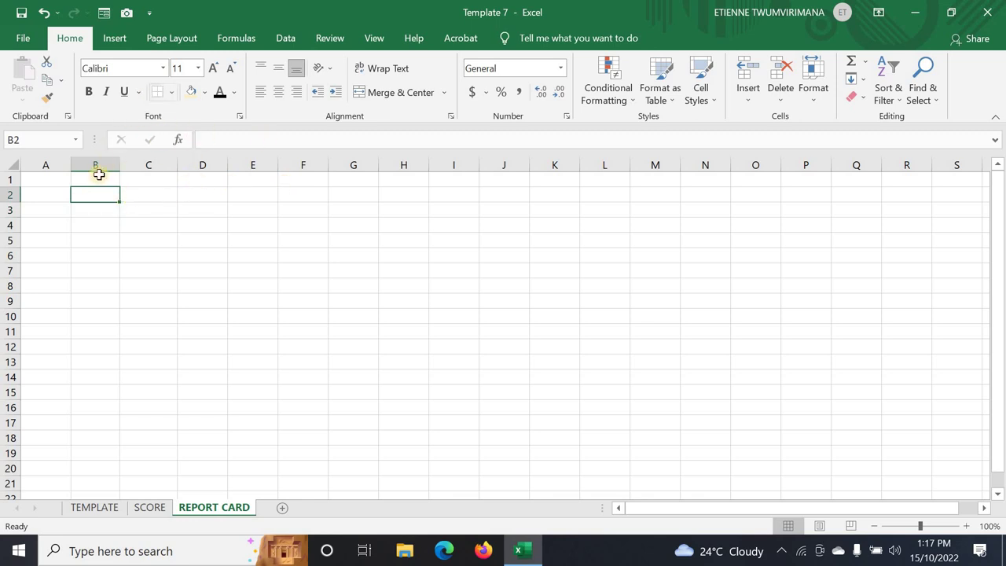
- Fill the block from B2 to O21 with light gold
click(205, 93)
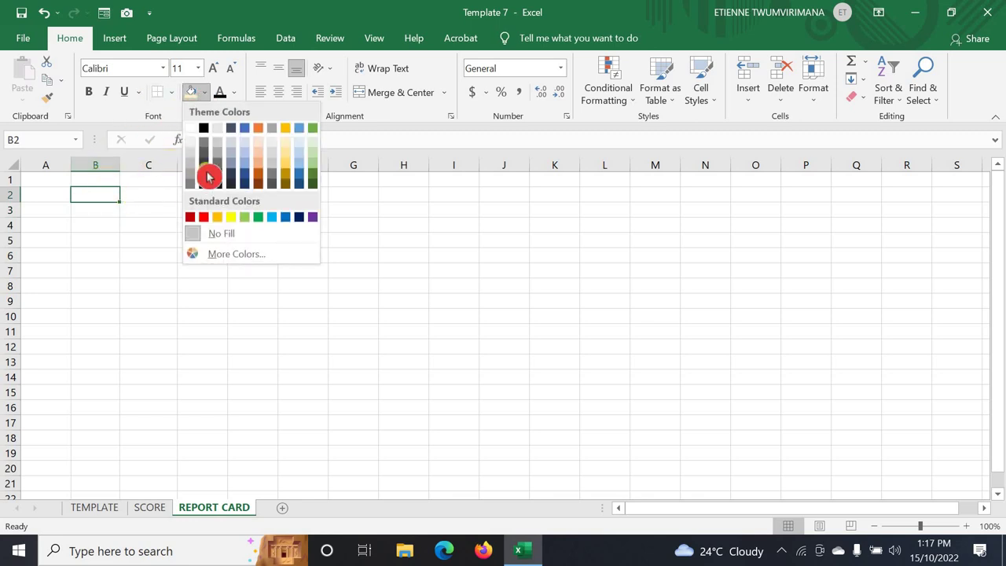
click(286, 143)
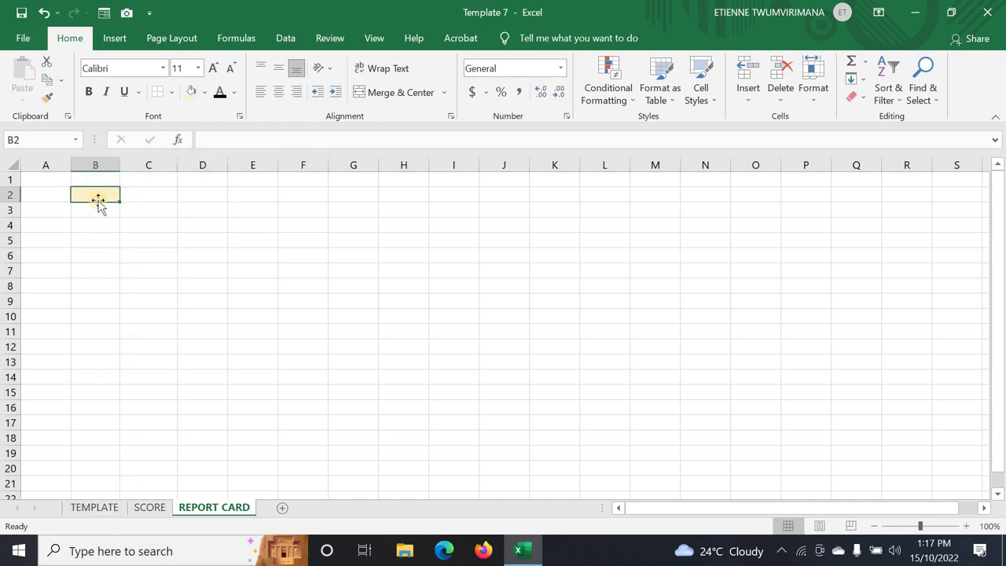
drag(96, 194, 739, 416)
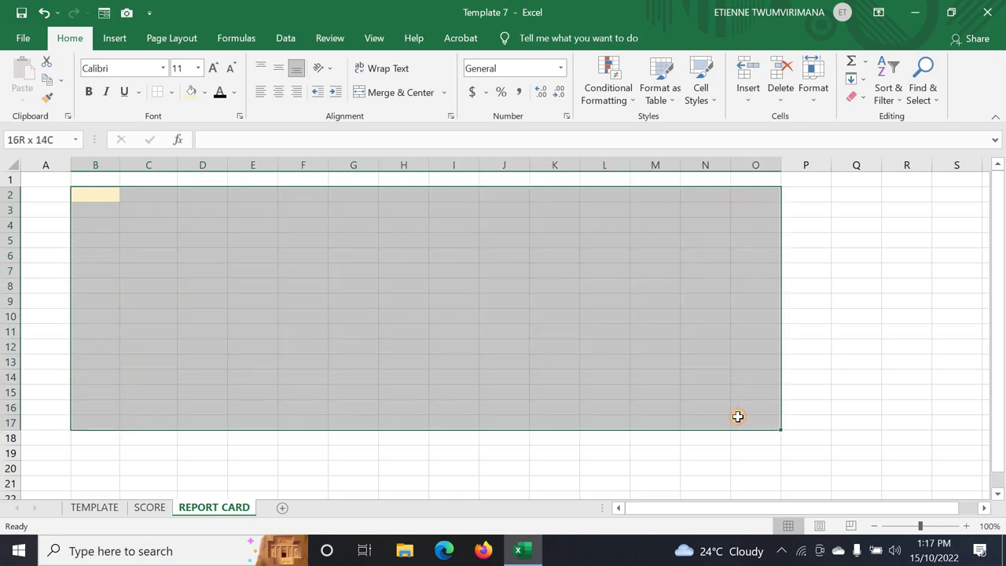
drag(732, 418, 778, 411)
scroll(747, 360, up, 2)
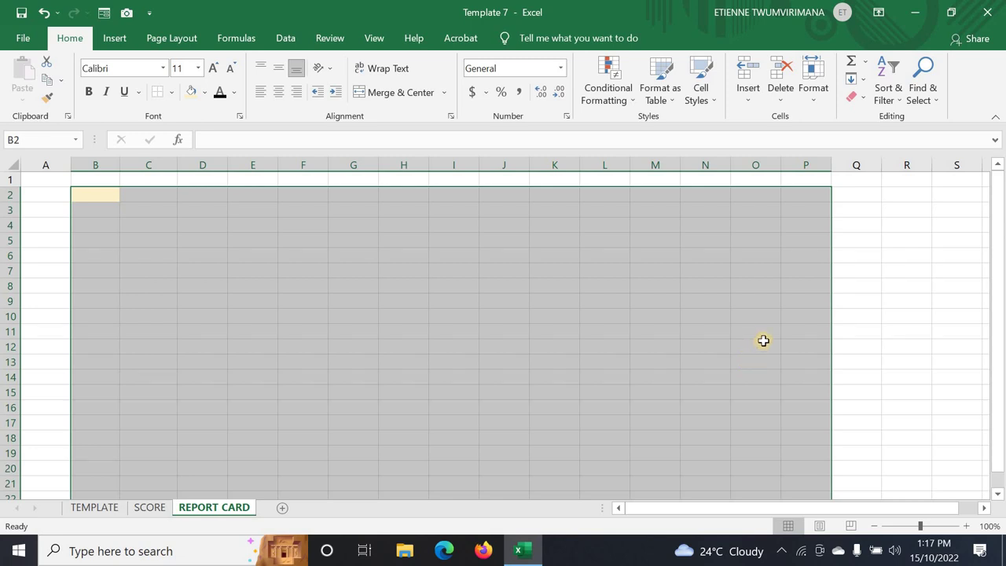
drag(201, 110, 205, 94)
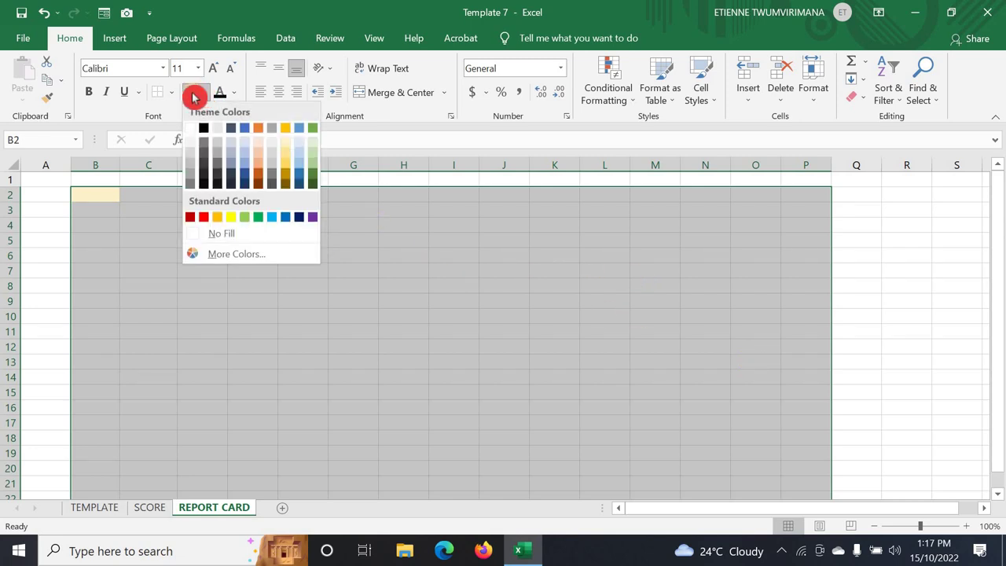
click(215, 154)
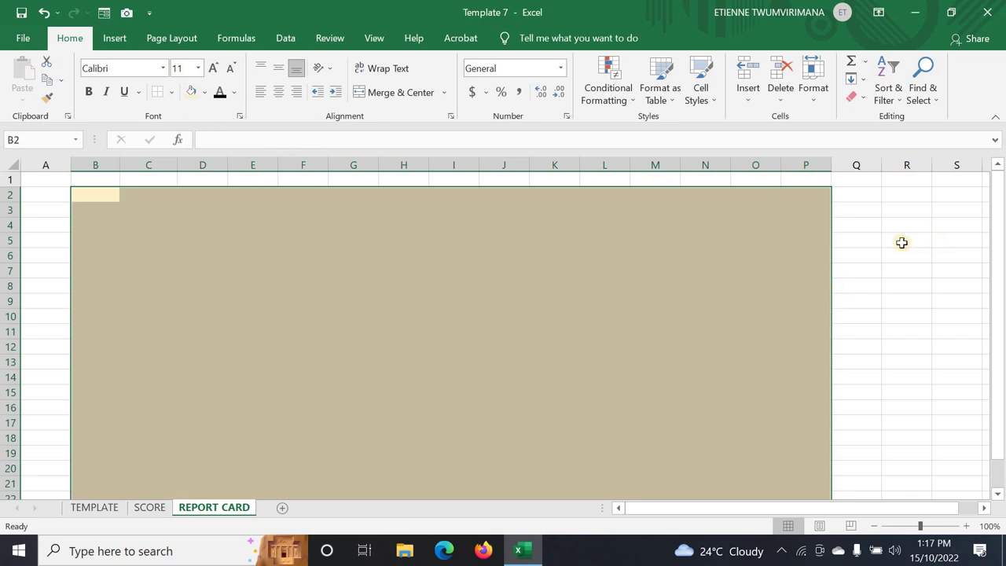
click(903, 244)
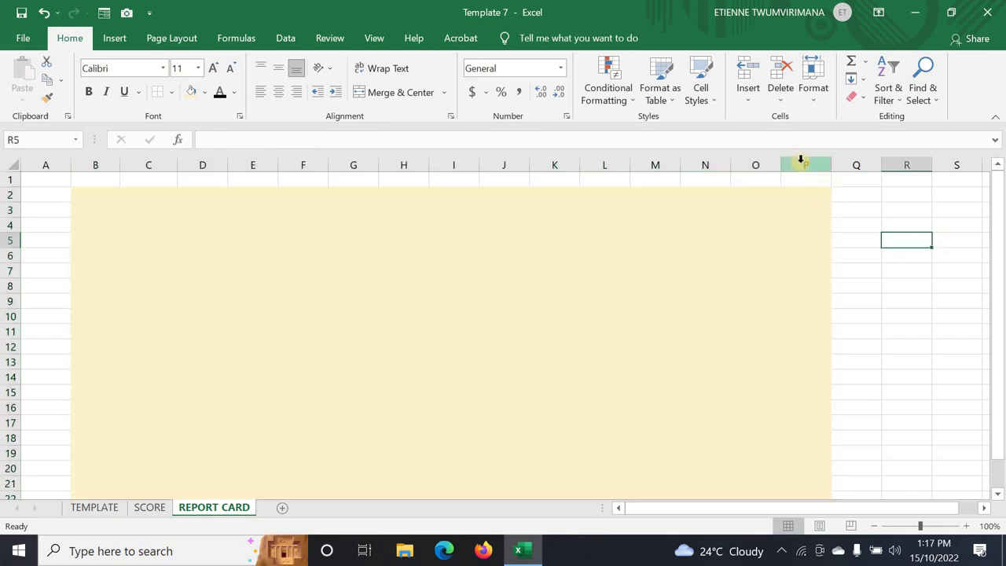
- Delete column P, then paint O6's light gold fill onto column P rows 2–23
right_click(799, 159)
click(892, 303)
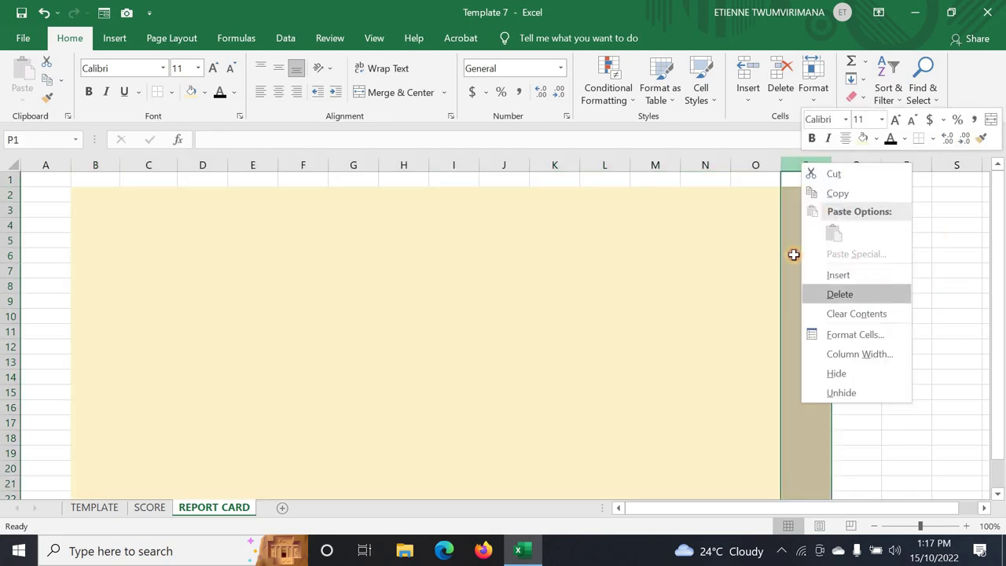
click(742, 251)
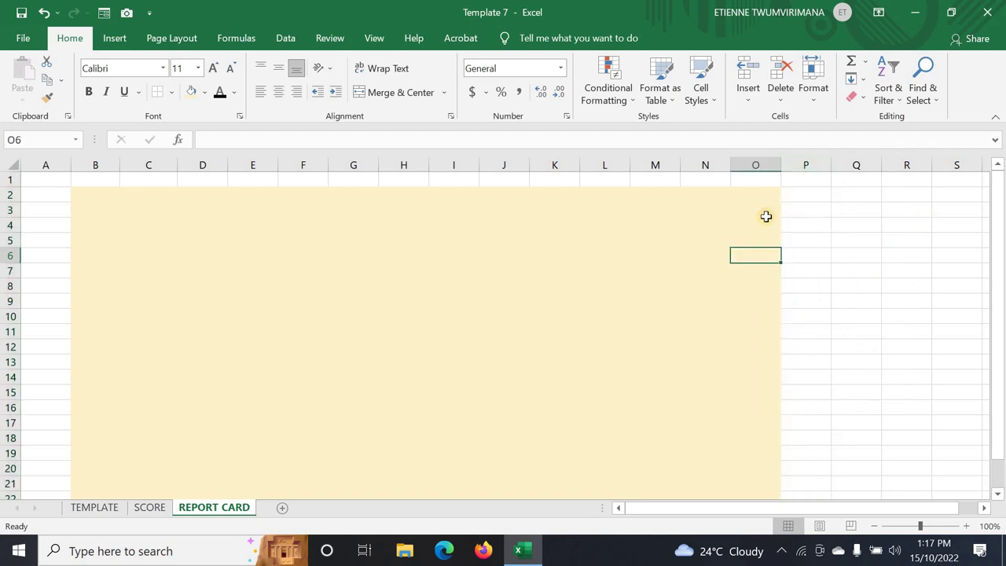
click(48, 99)
mouse_move(786, 198)
mouse_down()
mouse_move(819, 507)
mouse_move(813, 449)
mouse_move(815, 458)
mouse_up()
click(748, 329)
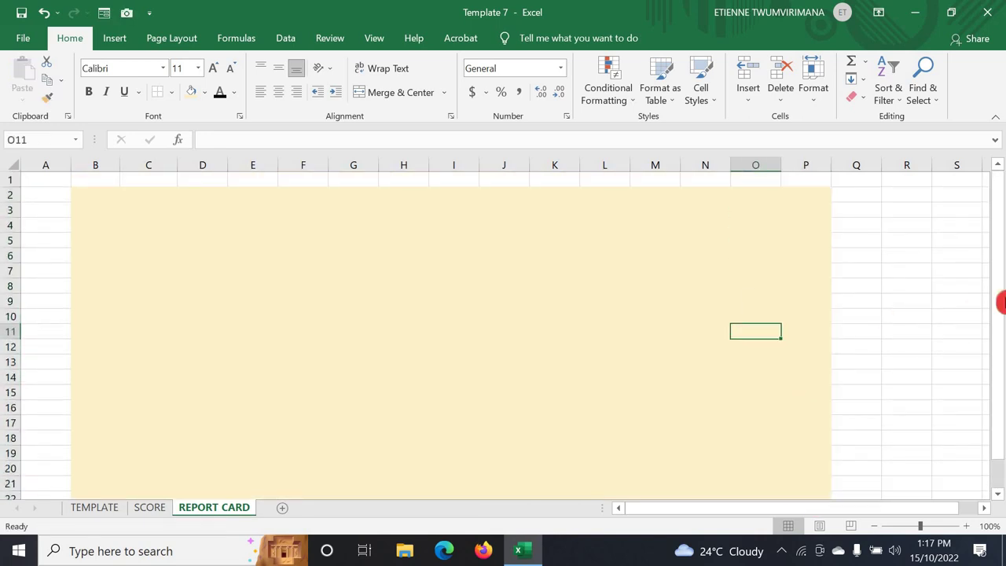
- Delete the filled column P so the light gold block ends at column O
right_click(800, 161)
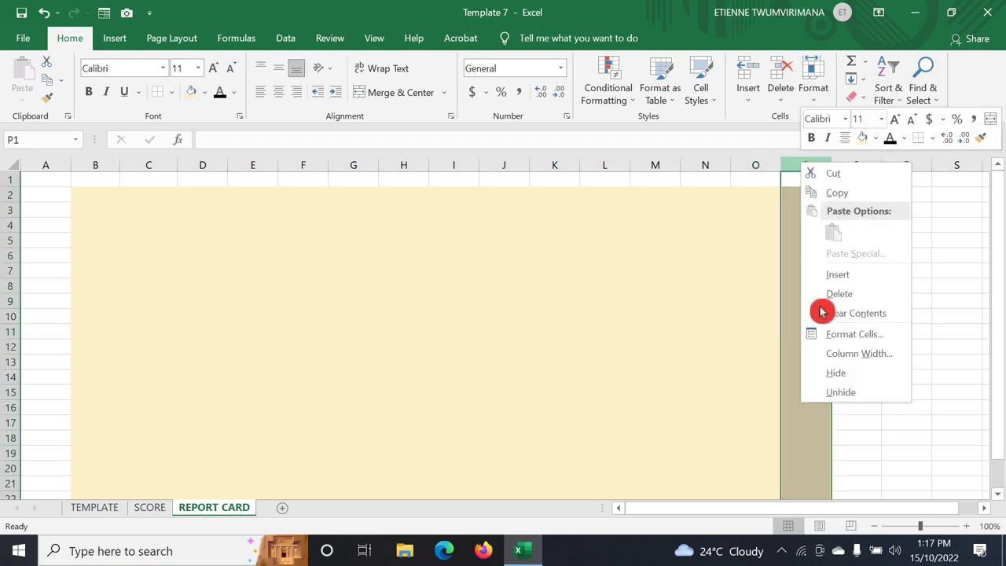
click(837, 293)
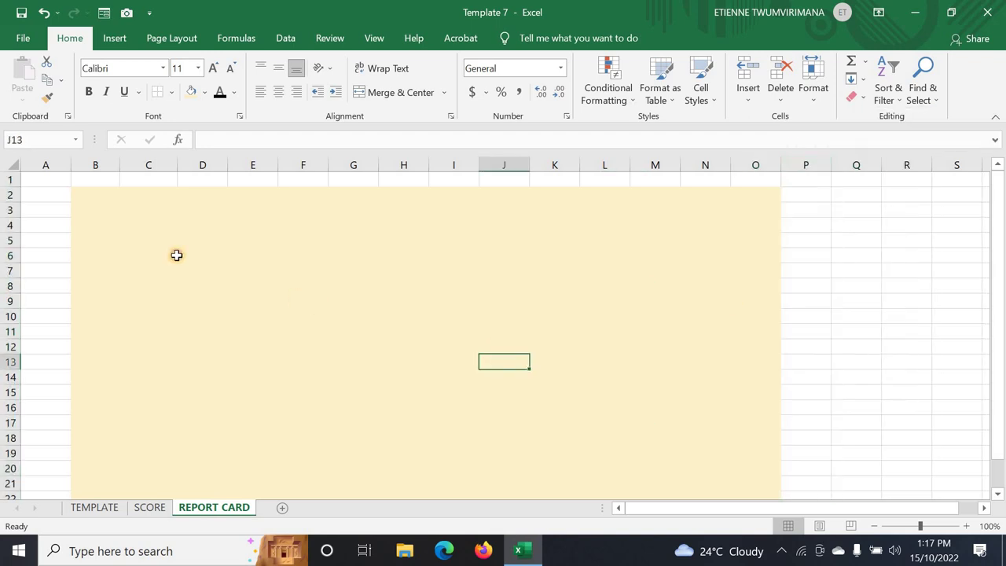
click(202, 286)
click(110, 206)
click(129, 249)
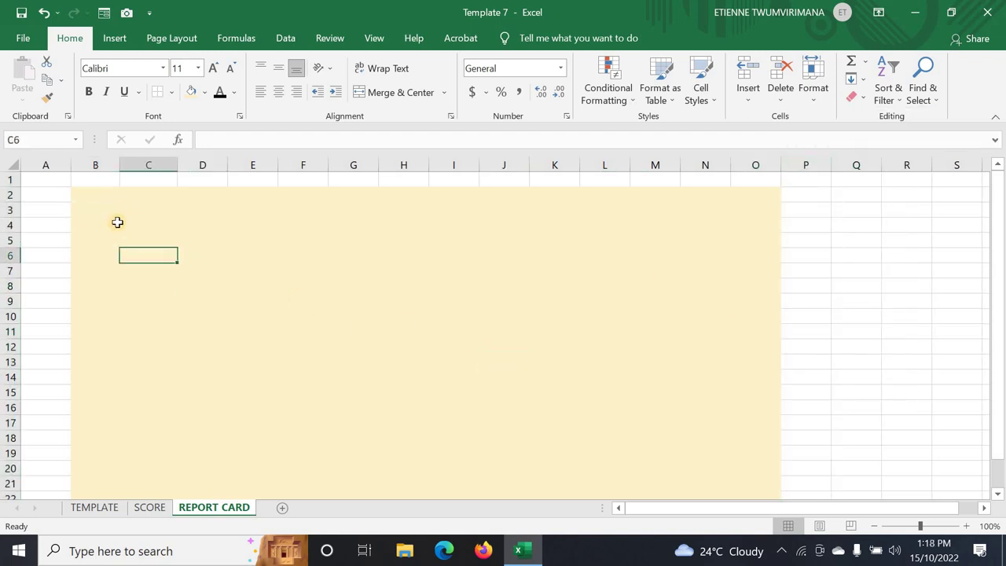
- Enter the label PHONE in cell B4
click(116, 224)
click(131, 261)
click(99, 221)
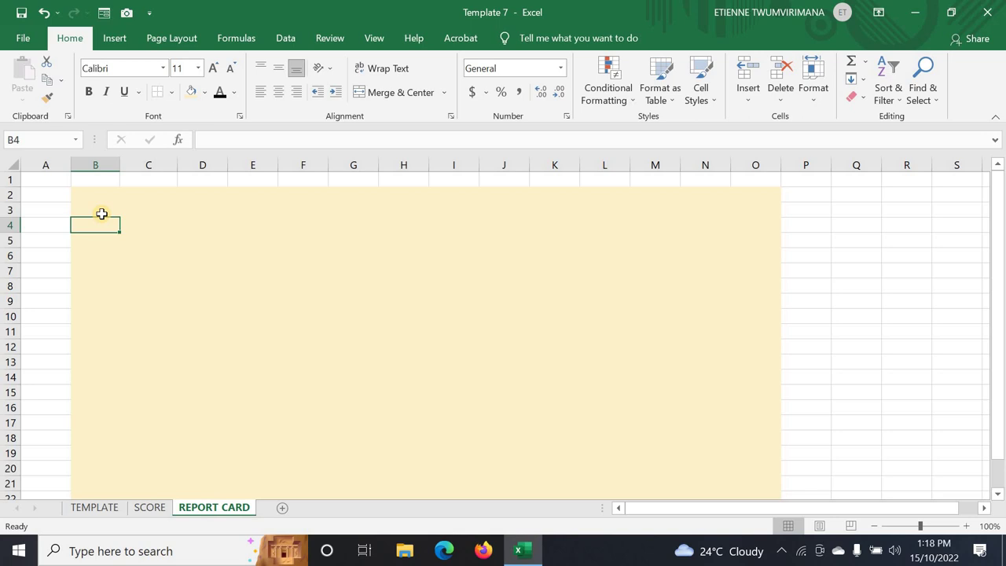
text(PHONE)
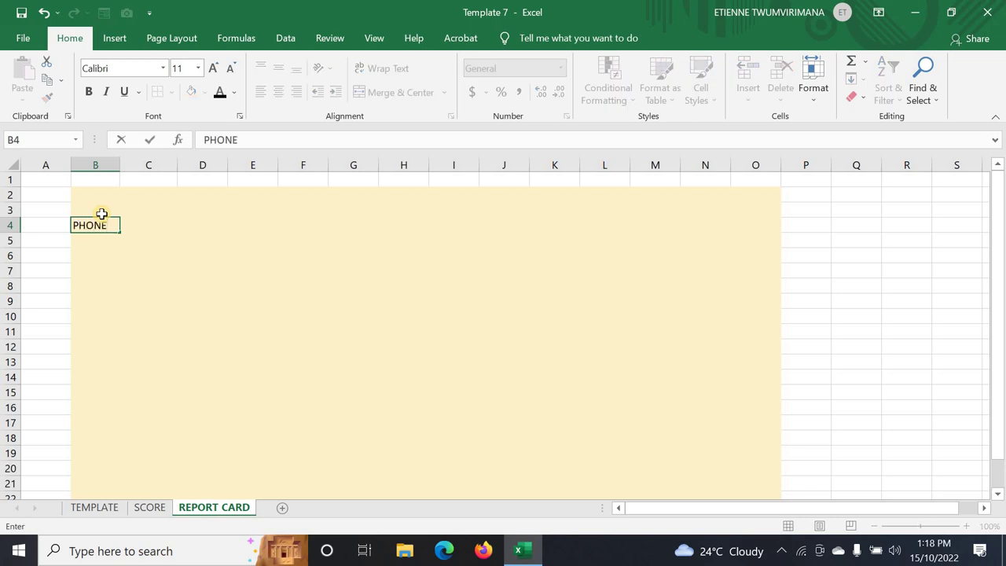
click(176, 244)
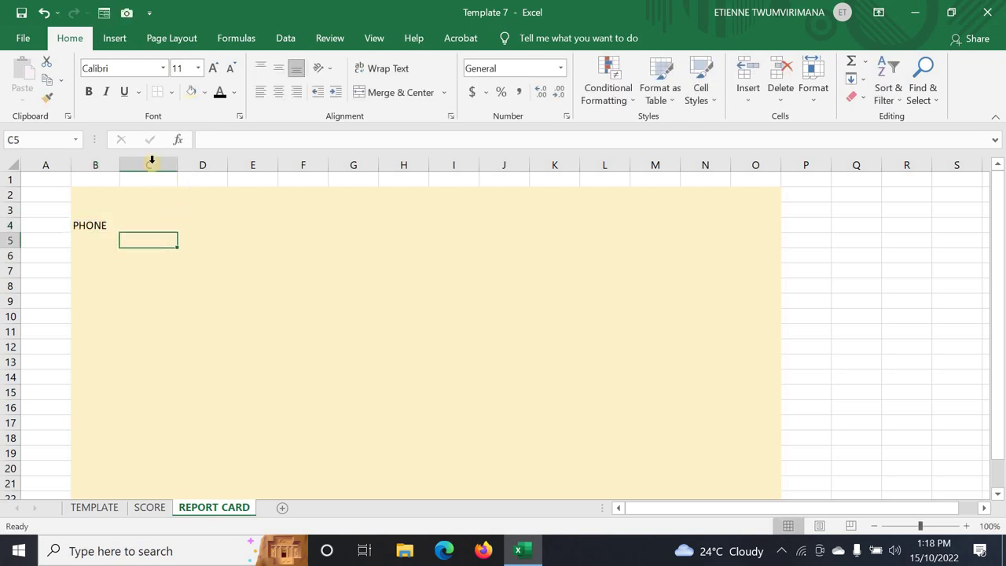
- Narrow column C and put a colon in C4
drag(123, 164, 137, 182)
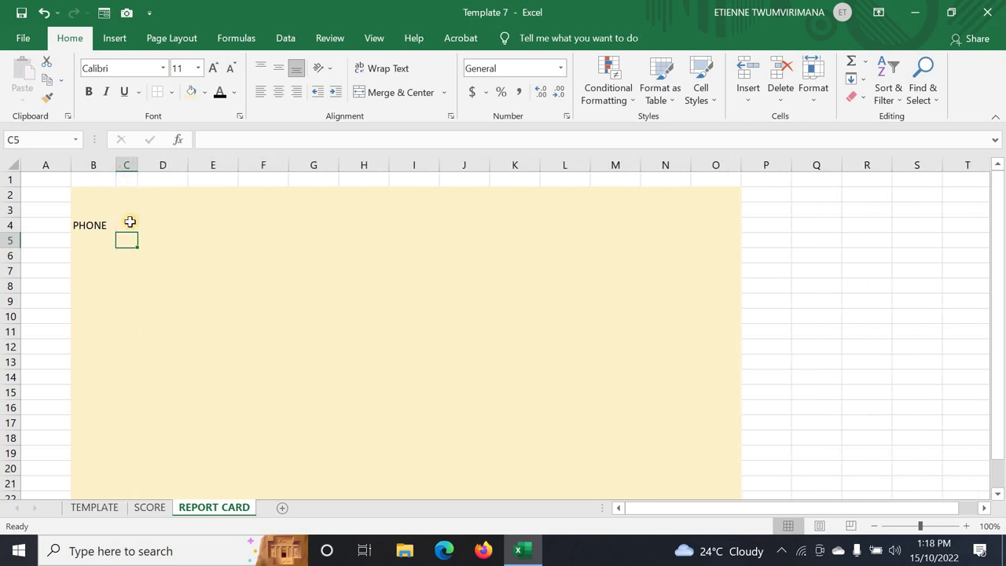
click(128, 225)
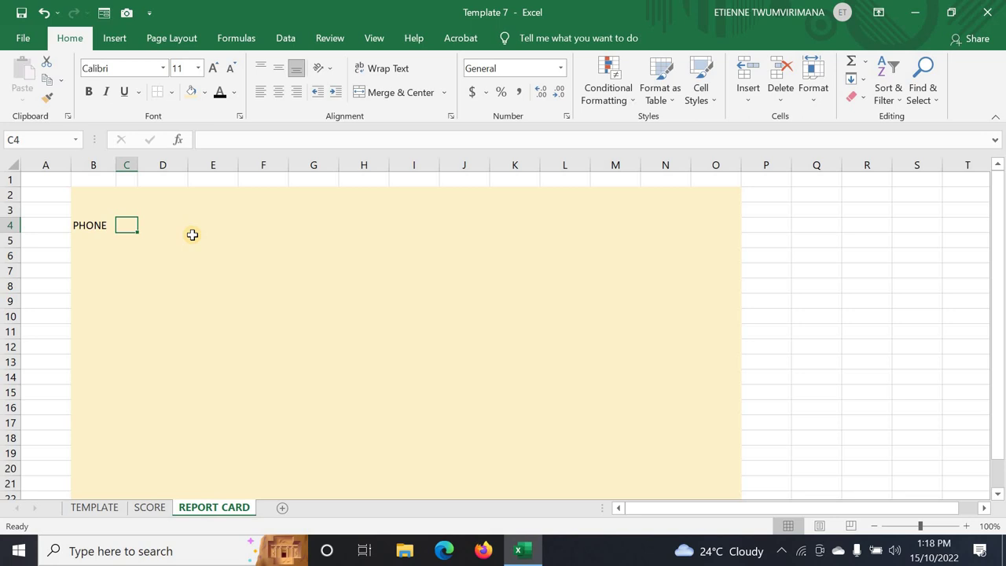
text(:)
click(162, 242)
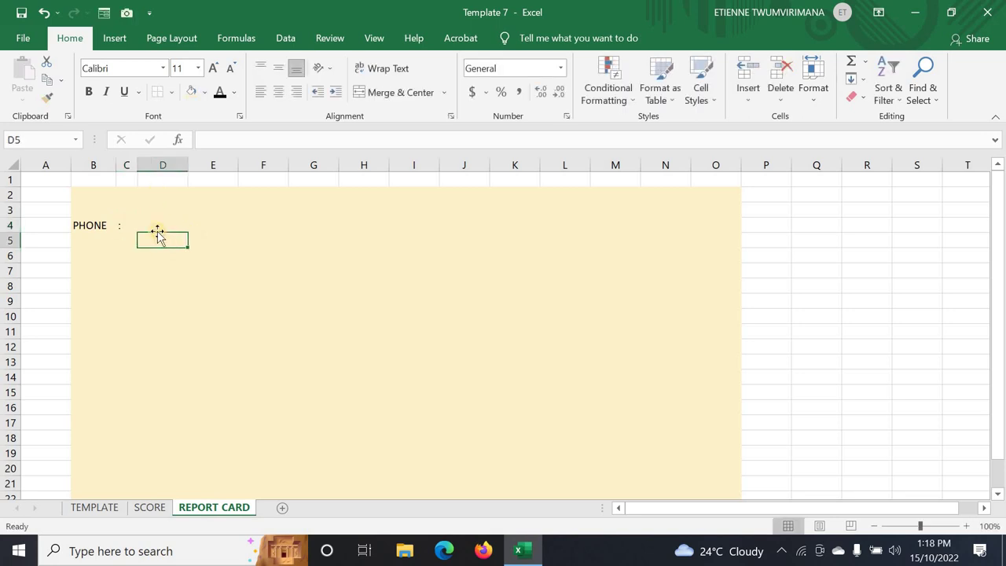
- Widen column D and enter the phone number in D4
click(154, 224)
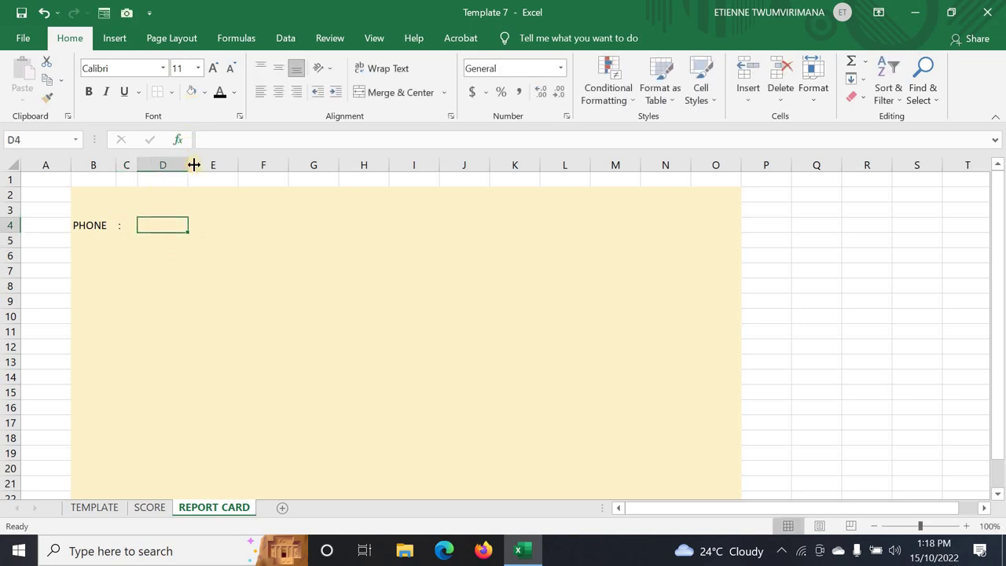
drag(195, 166, 216, 179)
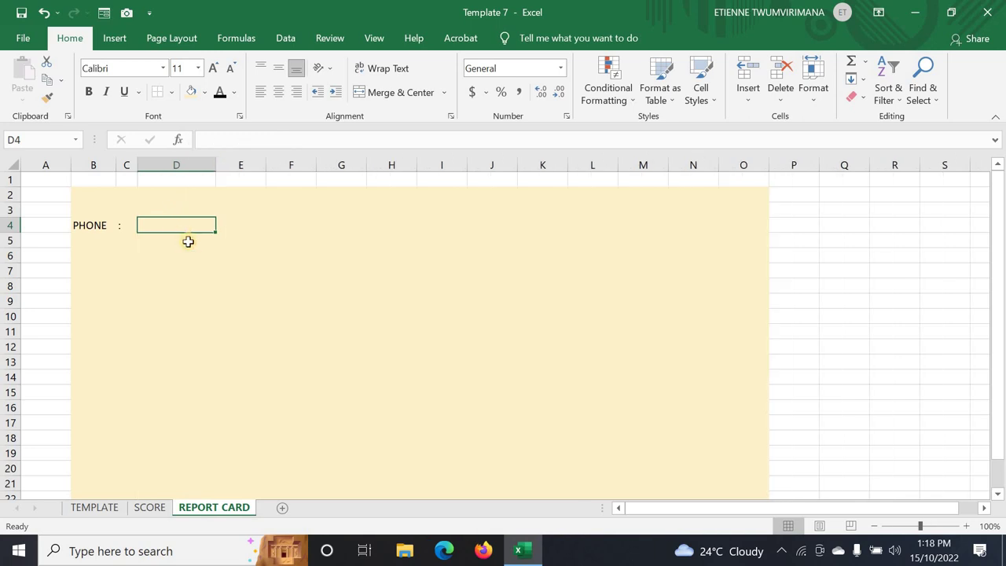
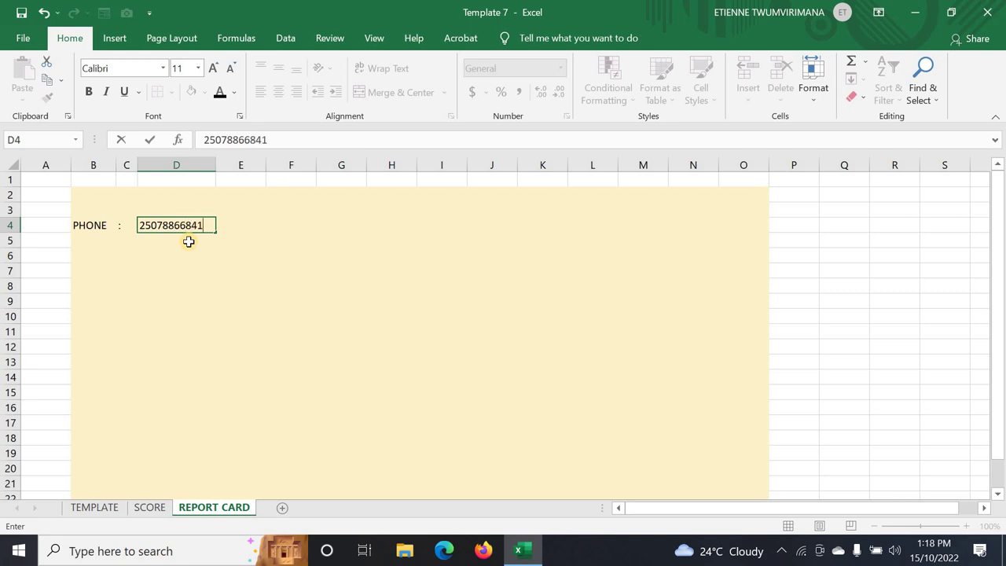
click(221, 281)
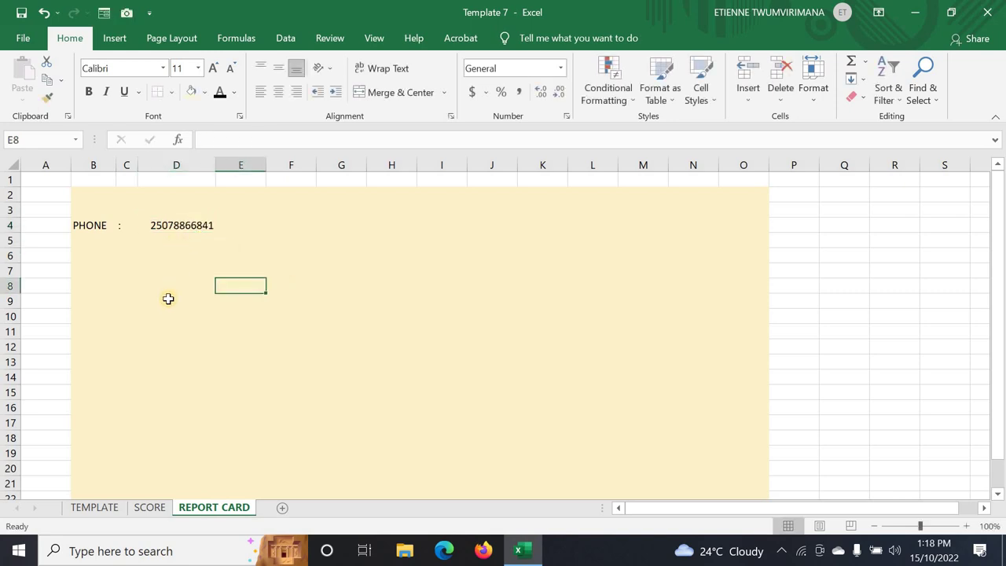
click(239, 259)
click(424, 222)
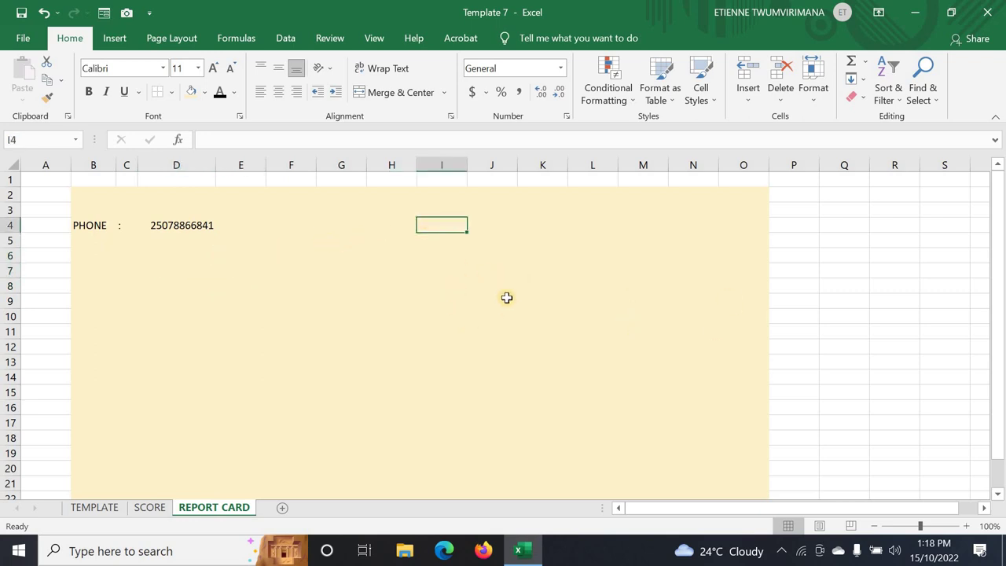
click(407, 212)
click(420, 227)
click(359, 235)
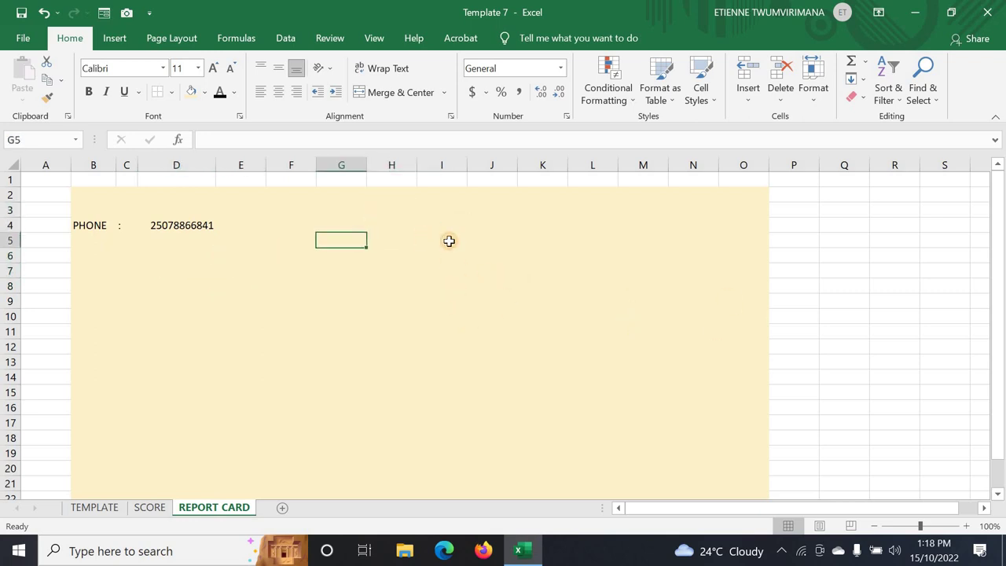
click(422, 235)
click(388, 212)
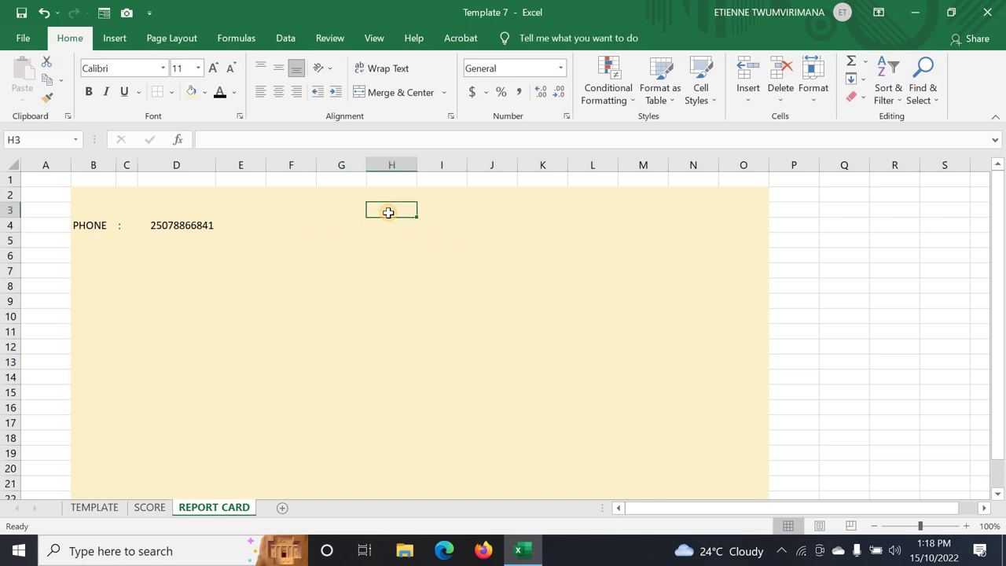
text(IJJJJJJ)
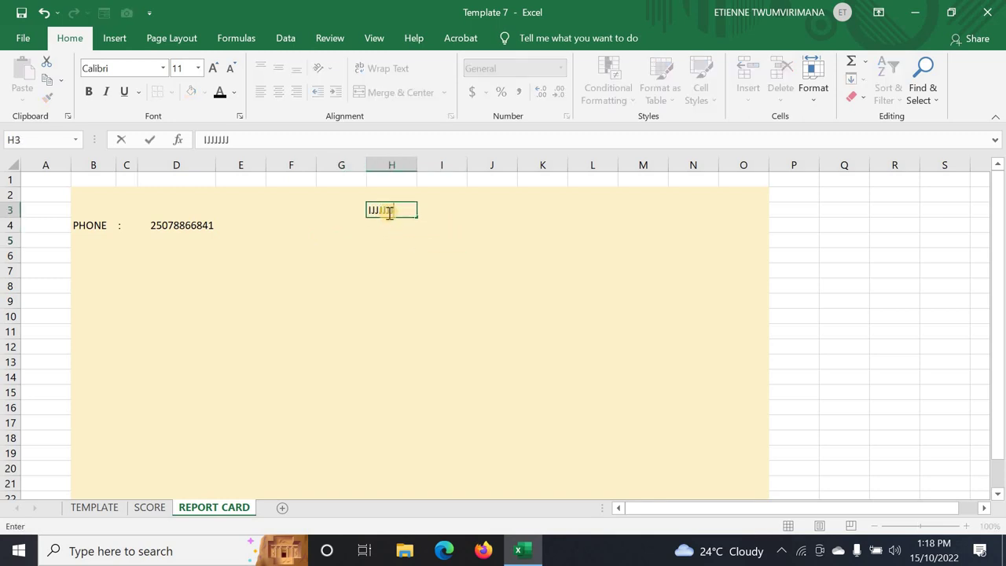
text(JJJJJJJJJJJJJ)
click(444, 259)
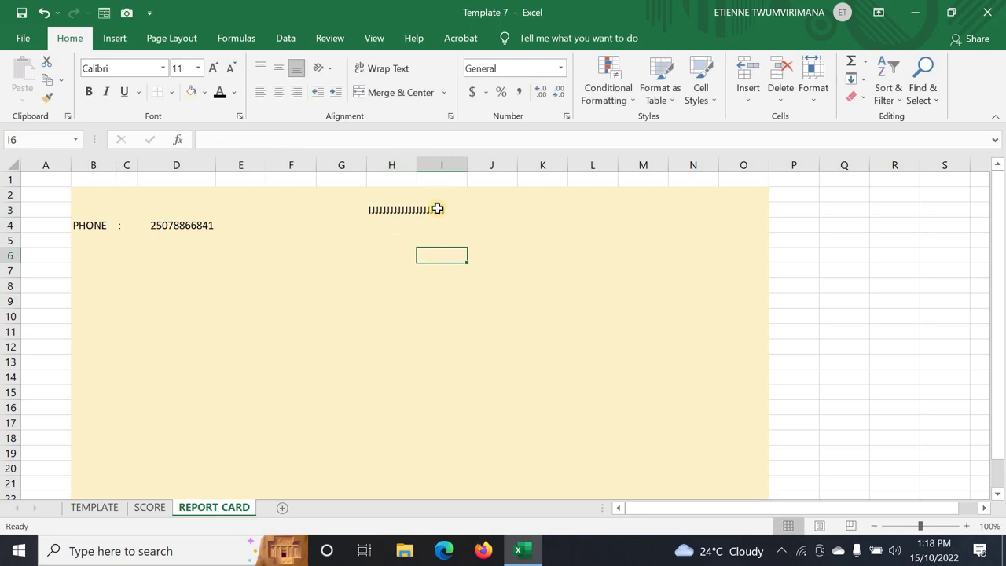
click(449, 208)
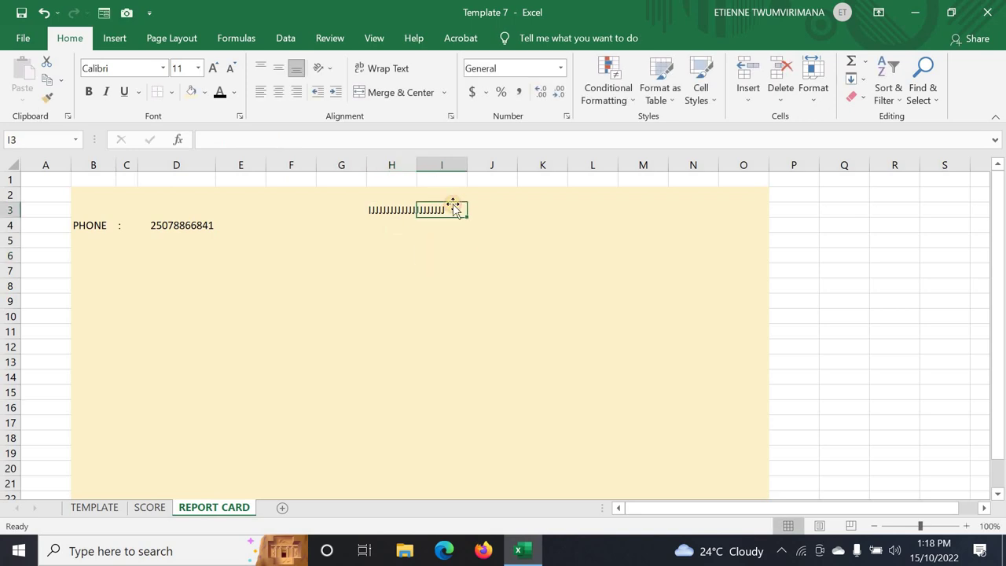
click(377, 207)
drag(447, 213, 445, 209)
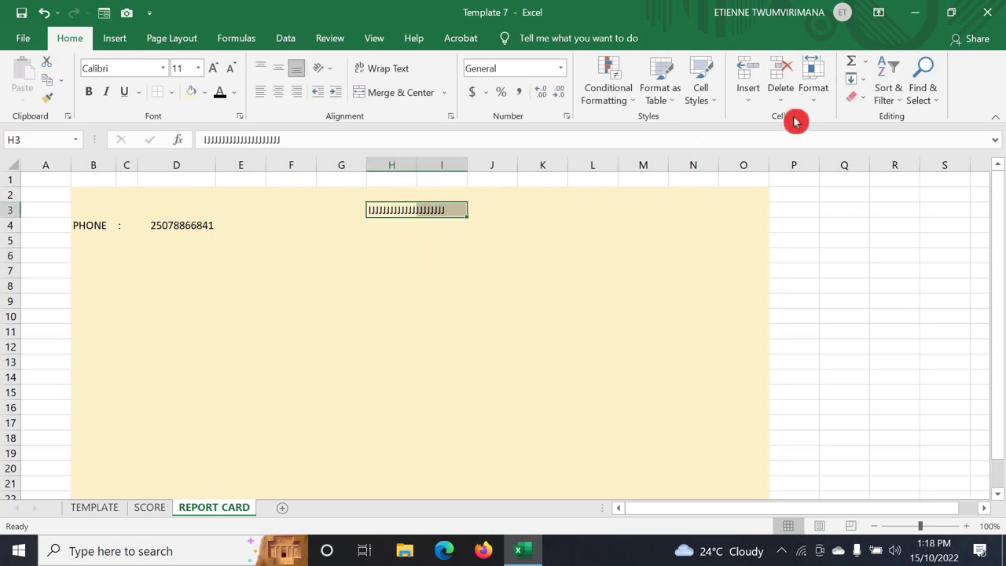
click(863, 99)
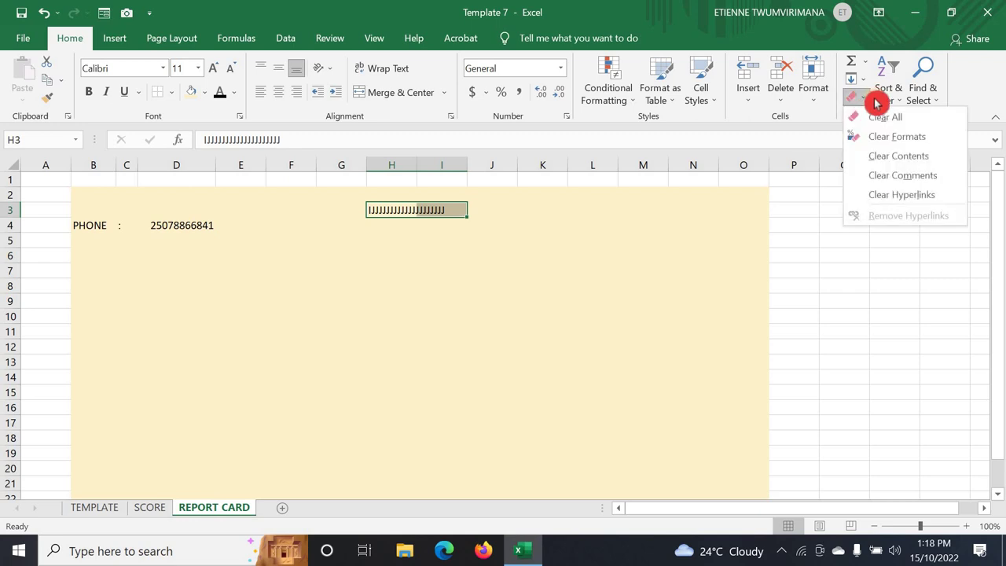
click(918, 158)
click(314, 271)
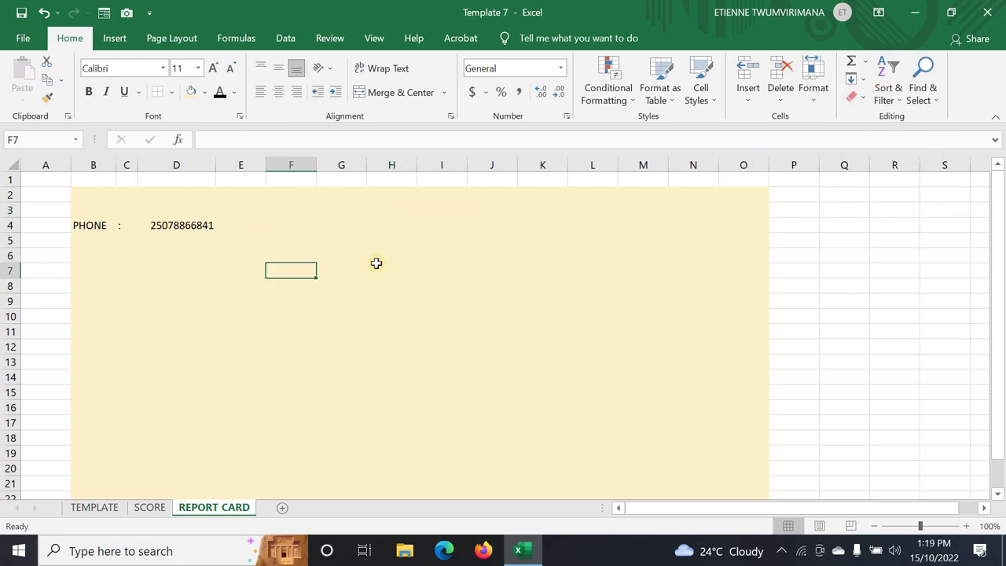
click(369, 253)
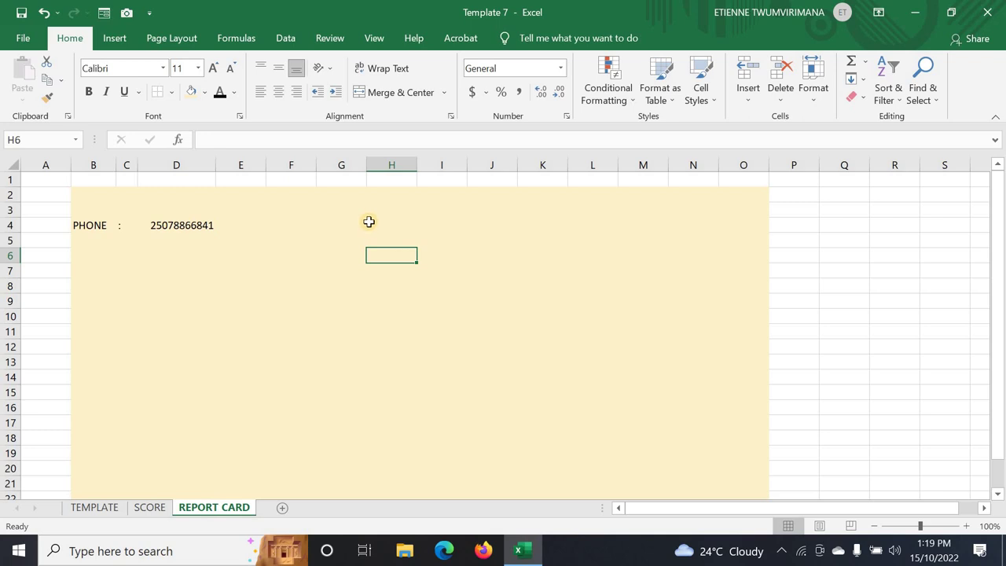
- Draw a text box for GS SAINT MICHEL MUBUGA right of the phone number and position it
click(116, 41)
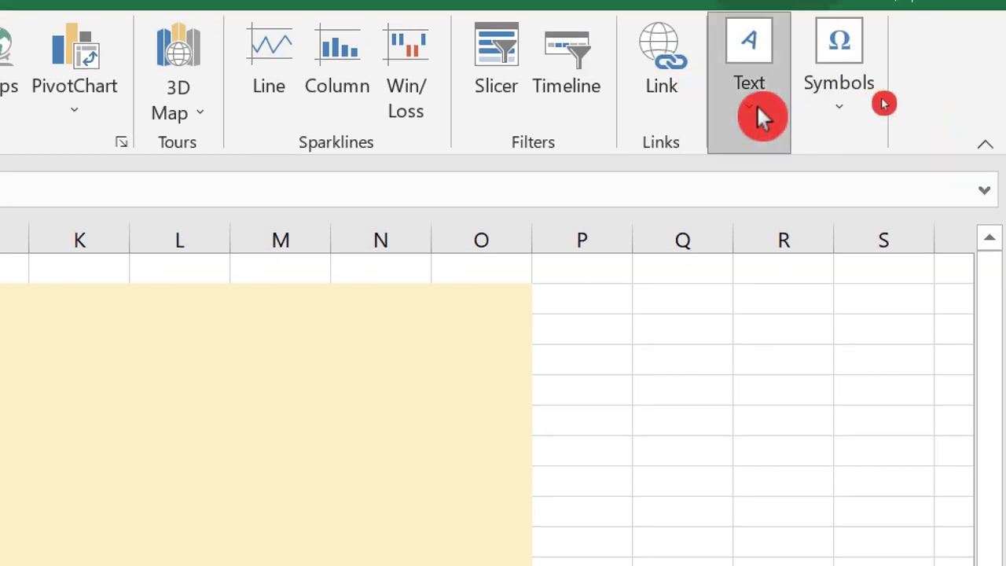
click(756, 104)
click(652, 212)
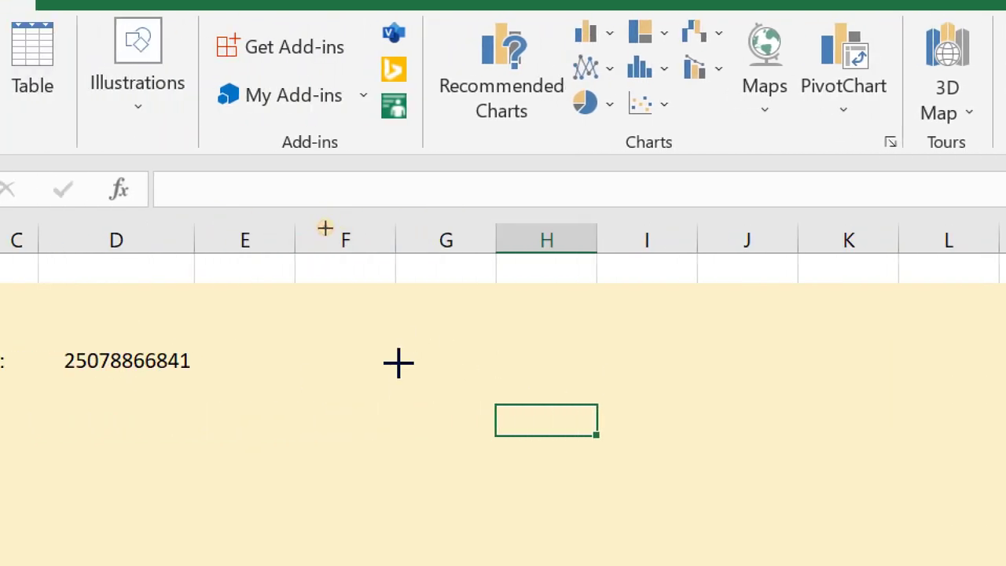
drag(399, 362, 829, 385)
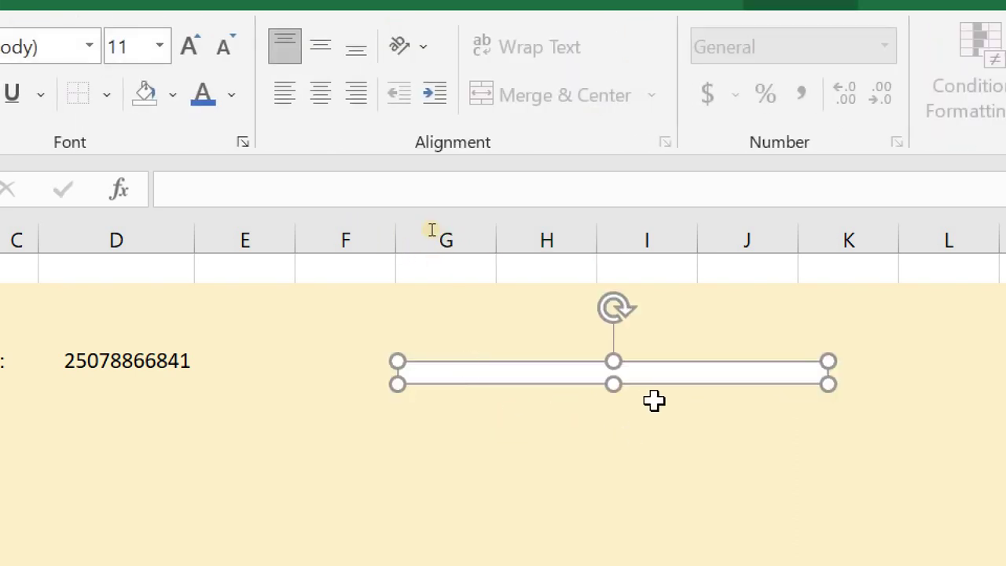
drag(614, 383, 613, 397)
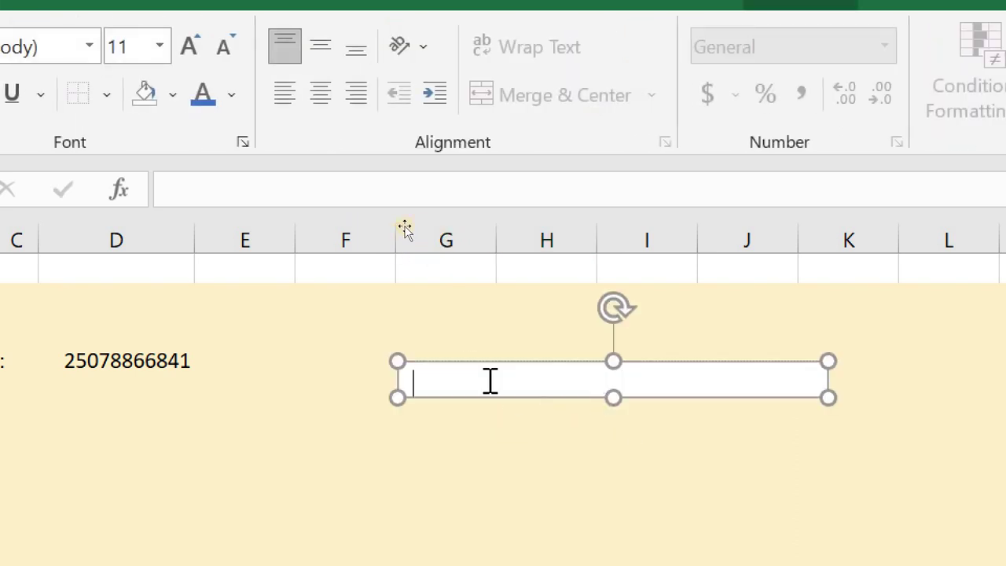
drag(575, 360, 512, 325)
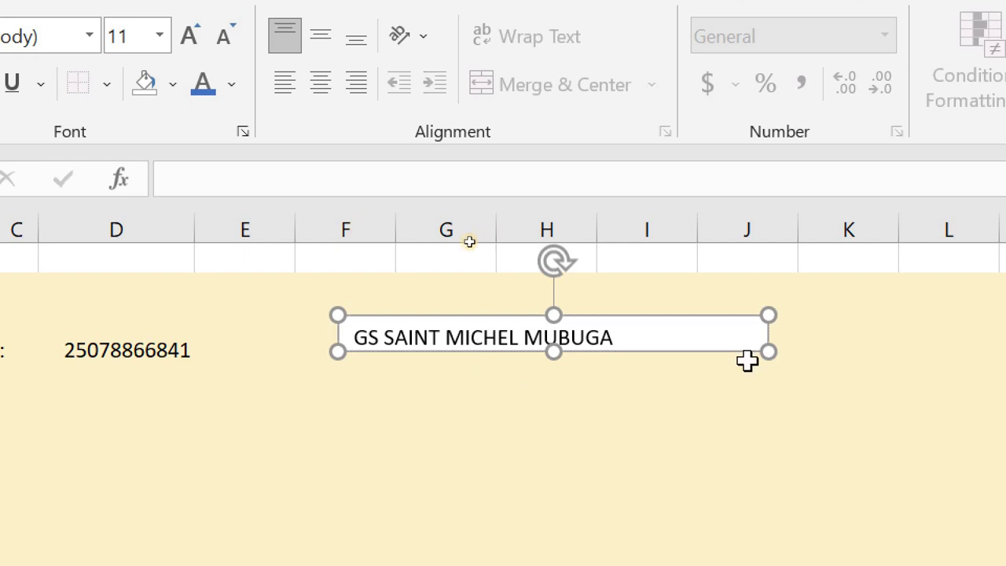
- Give the school-name text box No Outline and nudge it slightly right
click(575, 424)
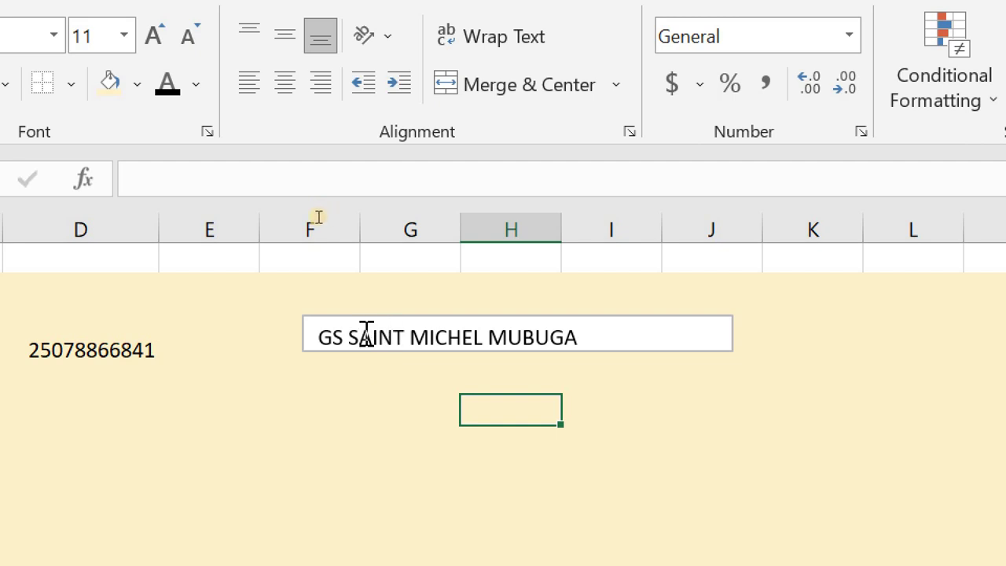
click(477, 330)
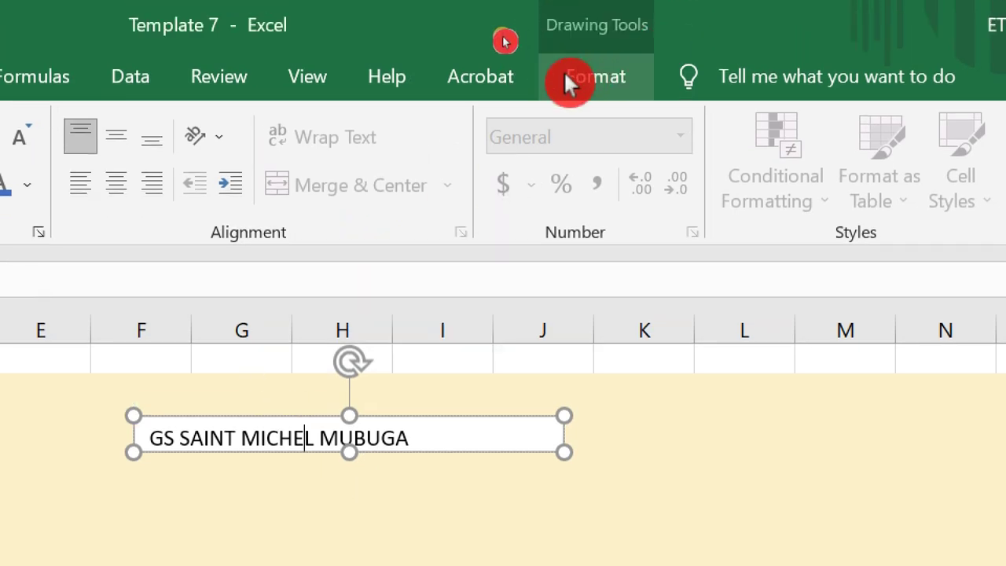
click(568, 78)
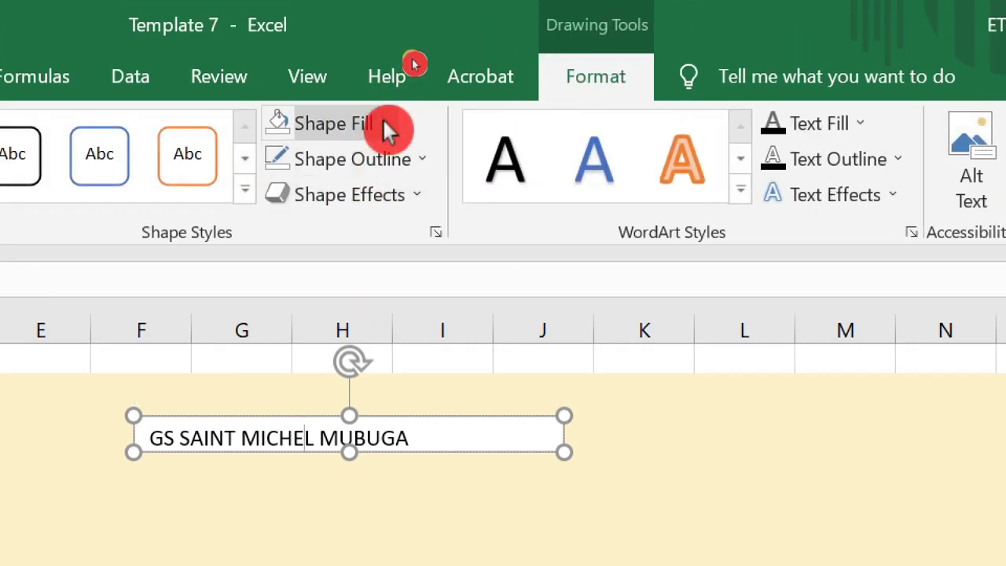
click(384, 124)
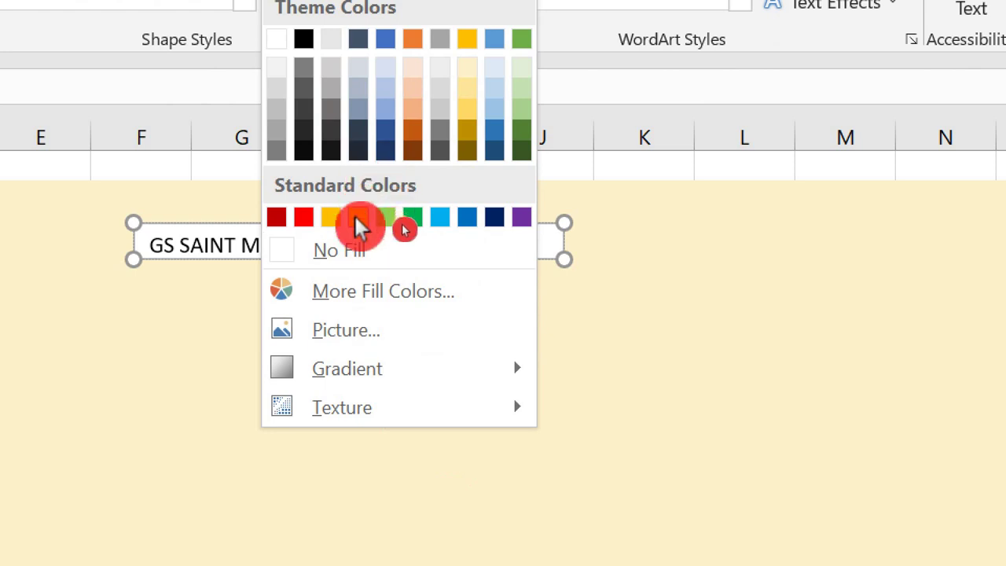
key(Escape)
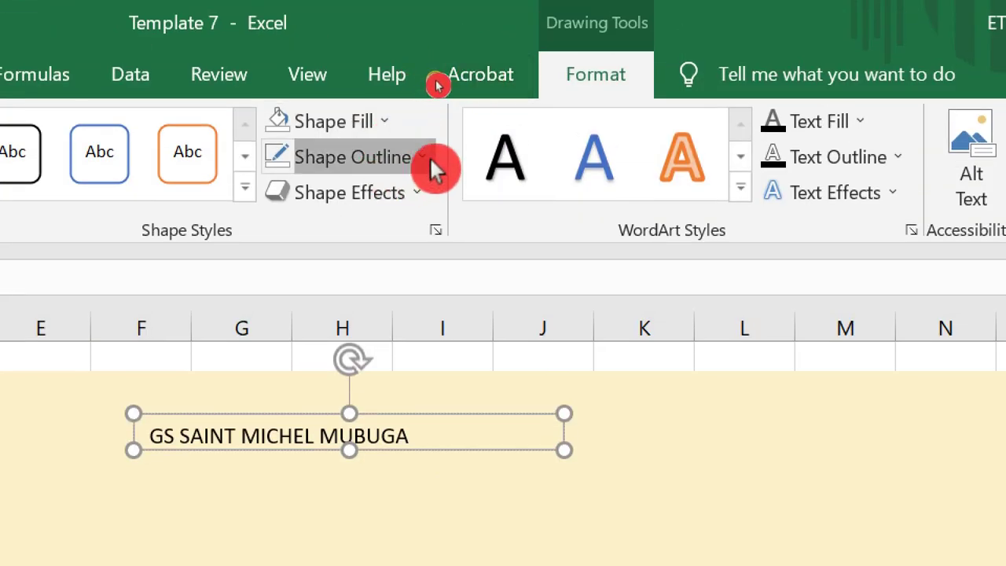
click(428, 161)
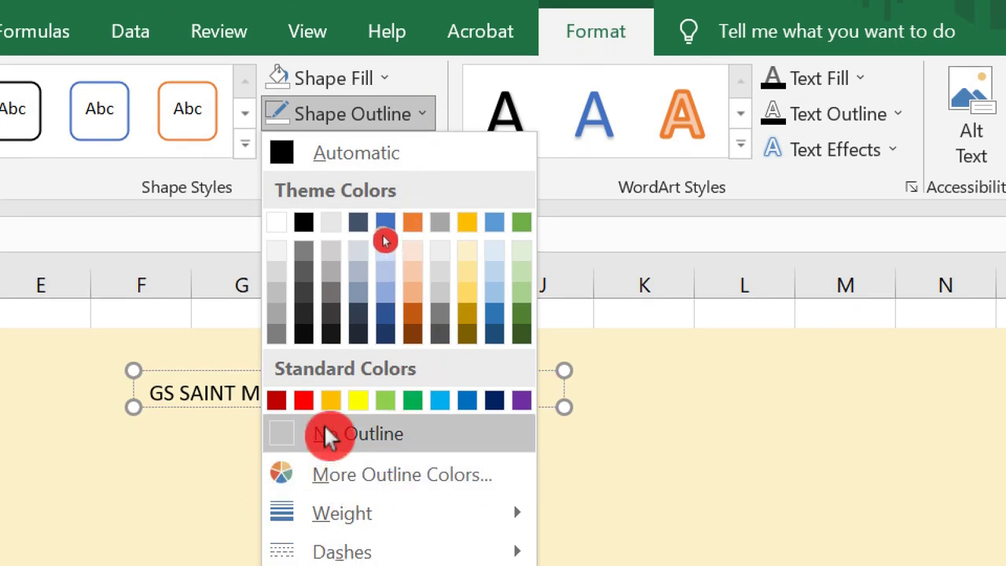
click(329, 436)
click(320, 456)
click(648, 444)
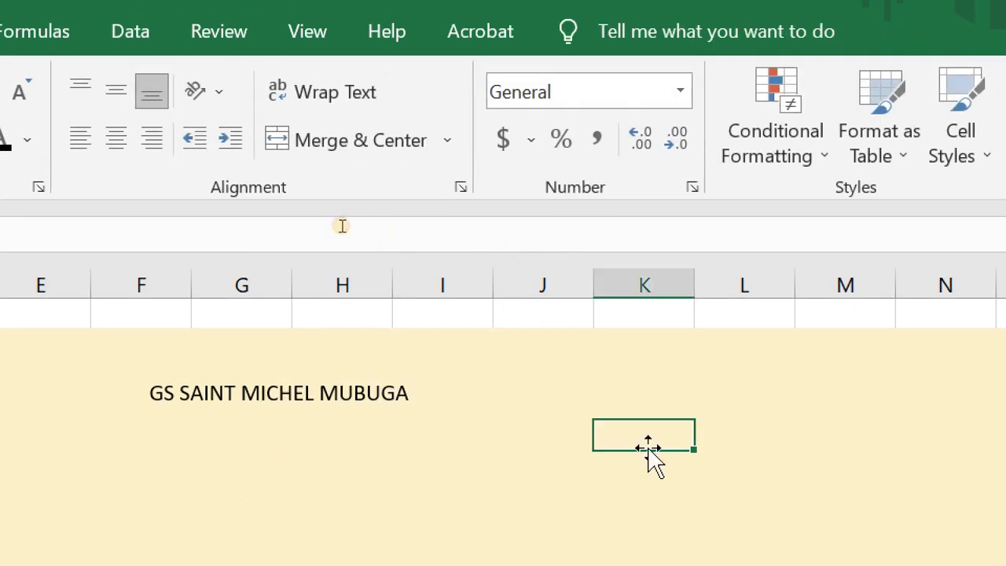
click(237, 390)
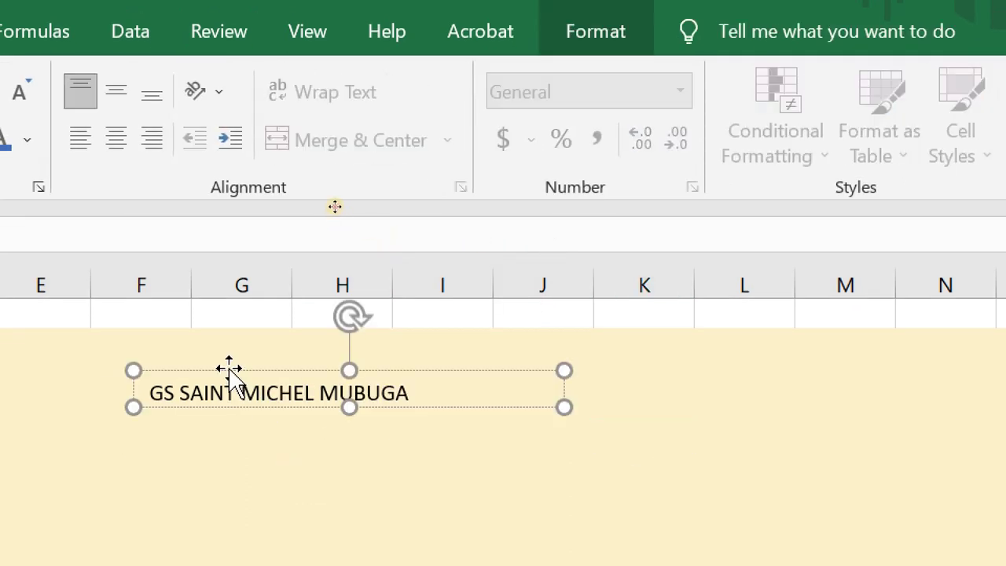
drag(227, 370, 266, 364)
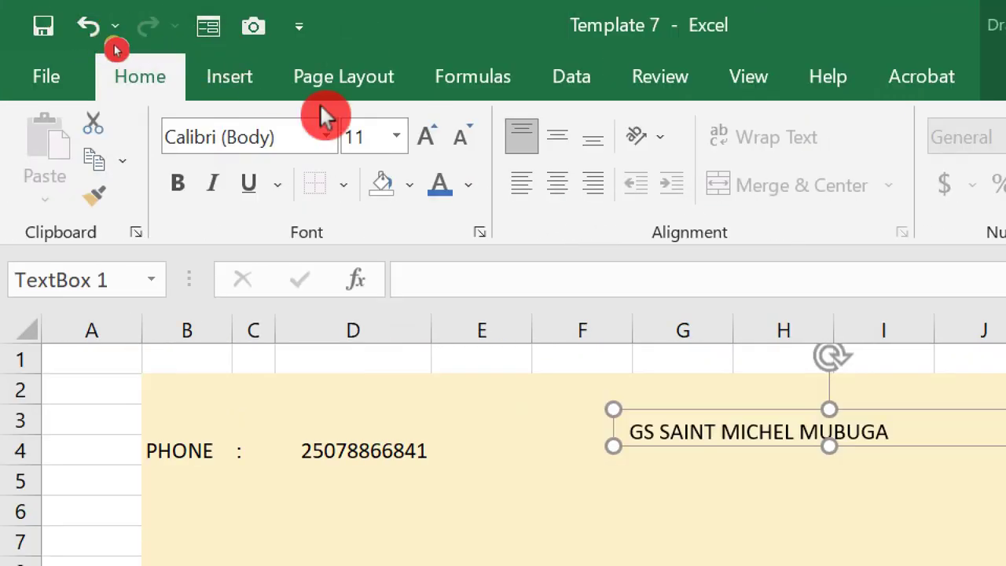
- Draw a new text box for KARONGI-MUBUGA below the title and move it into place
click(230, 79)
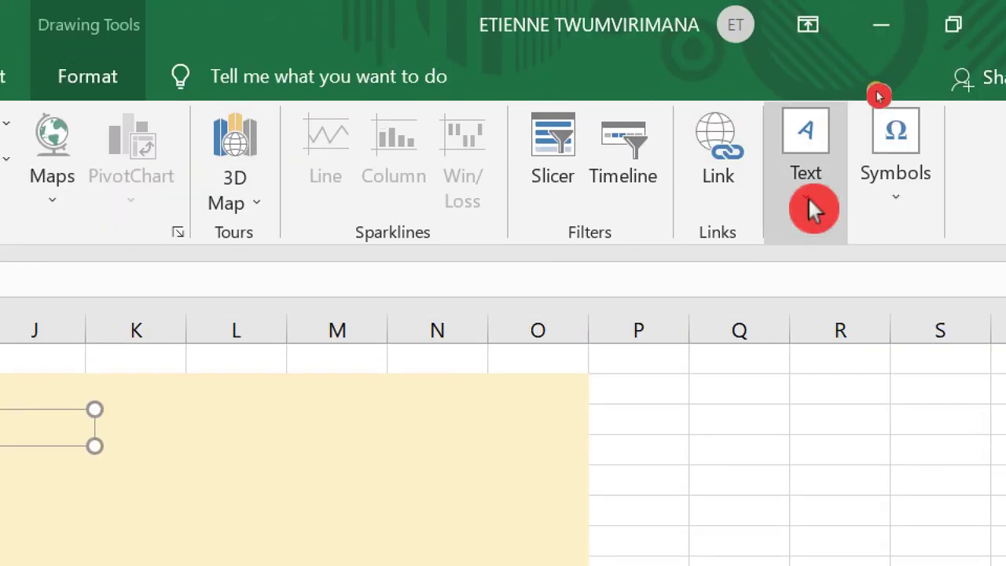
click(805, 62)
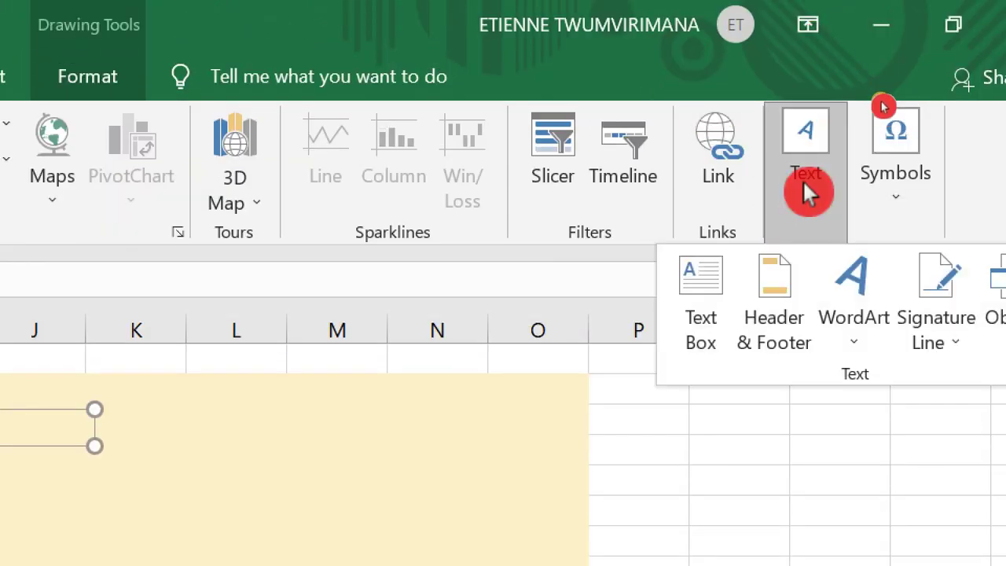
click(701, 303)
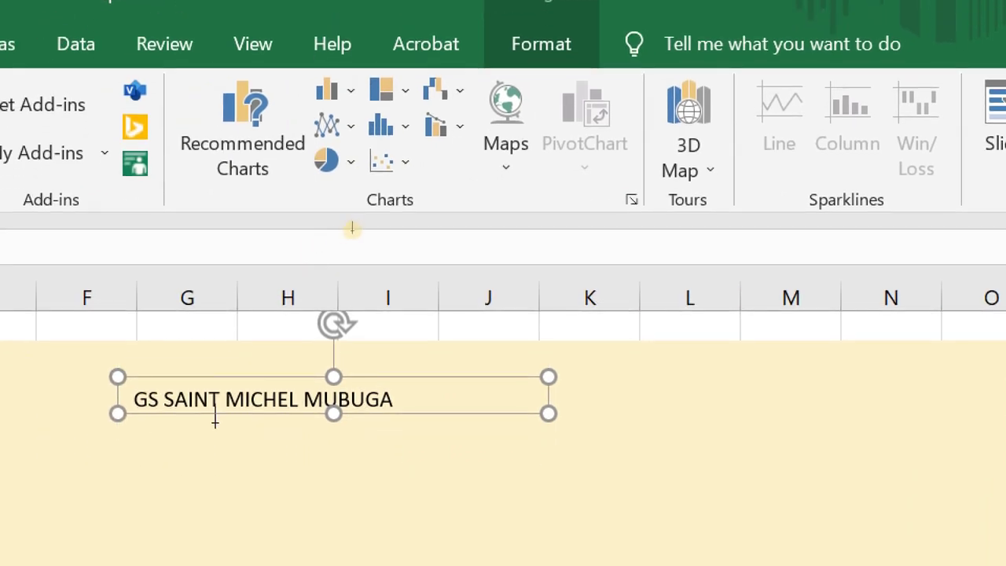
mouse_move(182, 436)
mouse_down()
mouse_move(338, 463)
mouse_move(429, 445)
mouse_move(426, 468)
mouse_up()
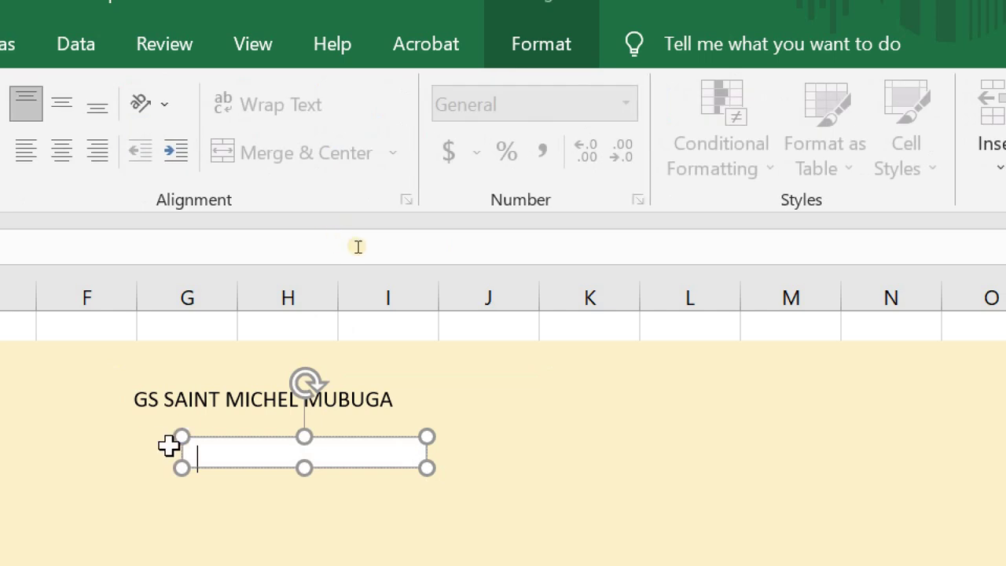
click(245, 445)
drag(243, 440, 213, 418)
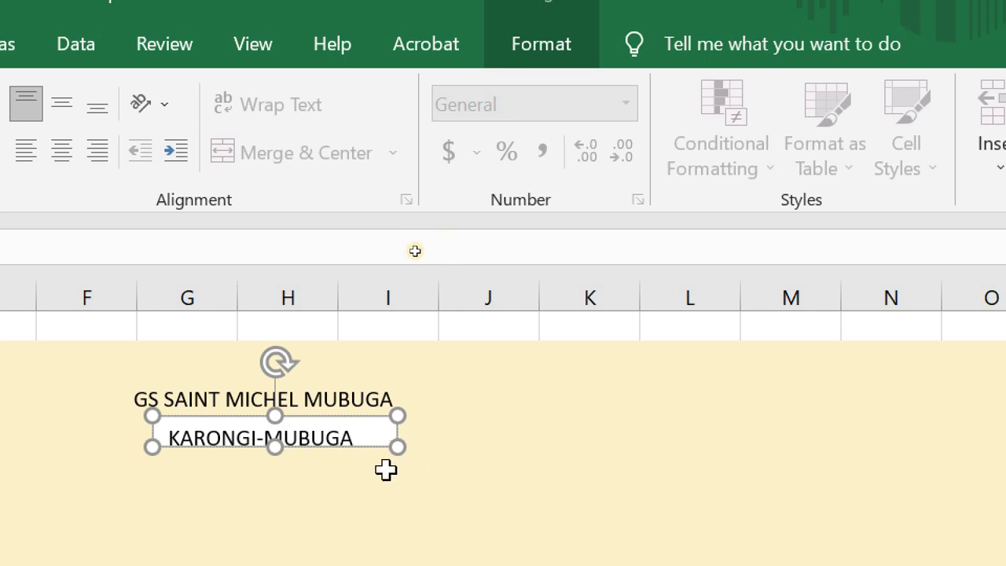
- Colour the KARONGI-MUBUGA text Blue, Accent 1
drag(359, 434, 159, 448)
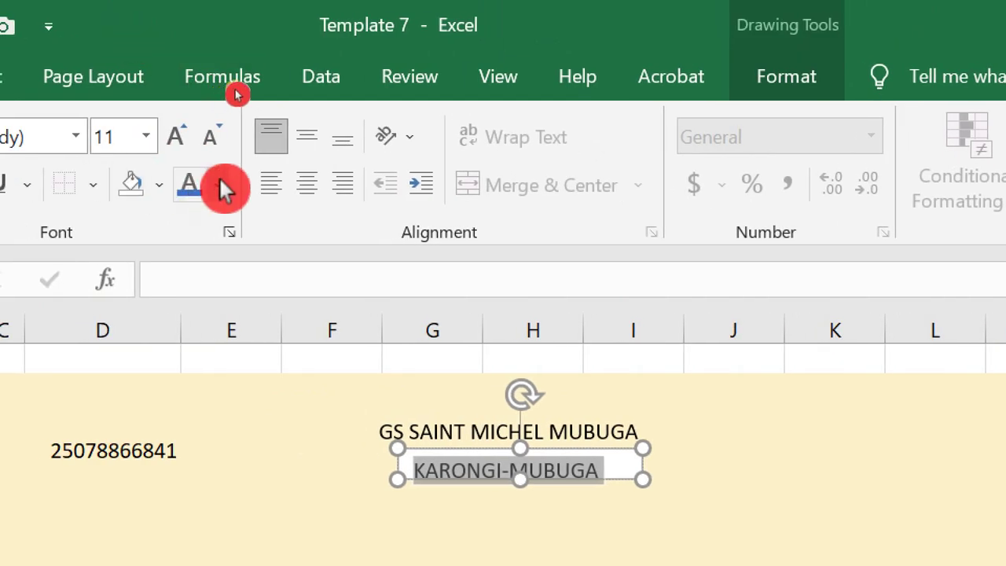
click(218, 185)
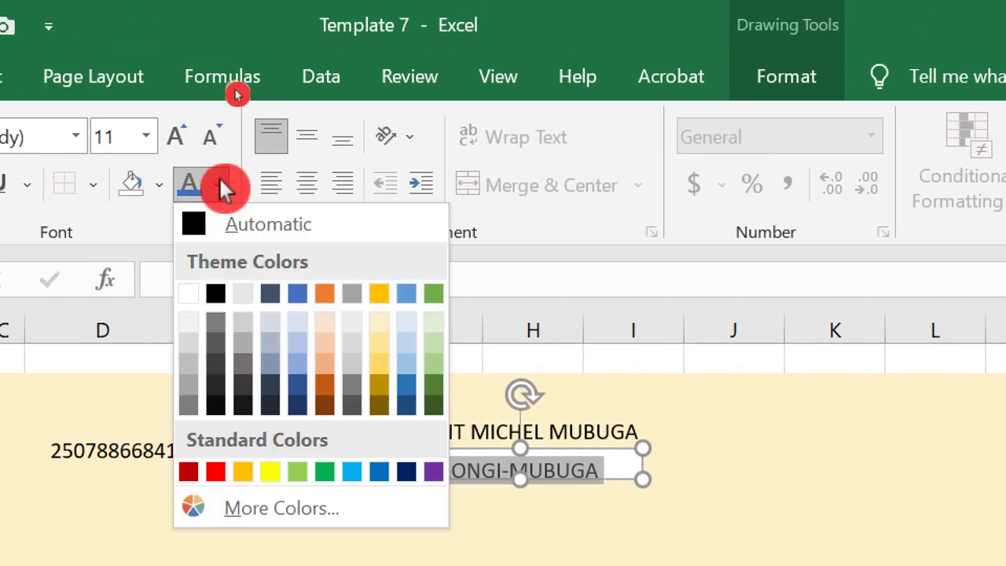
click(298, 295)
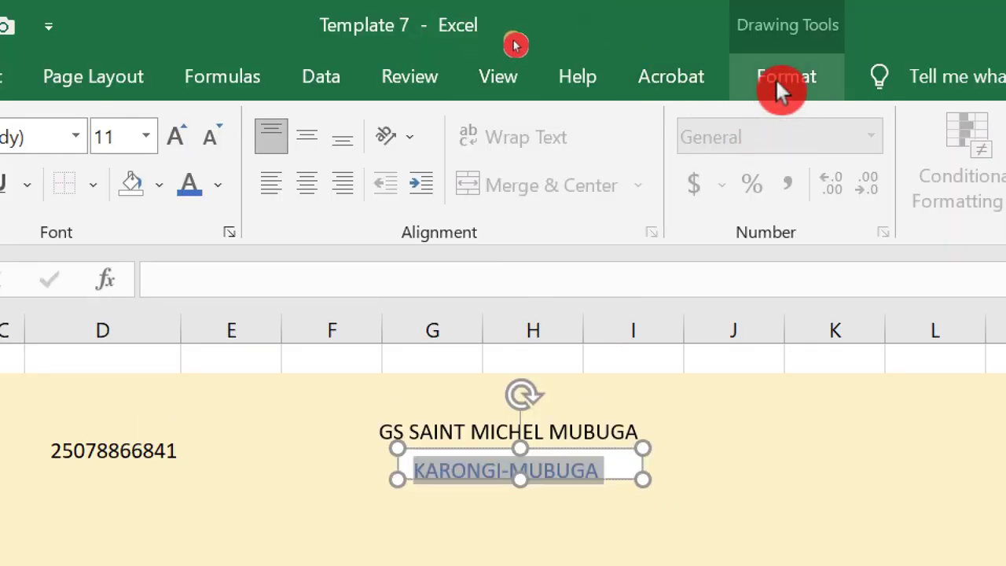
- Remove the subtitle box's outline and nudge it up under the title
click(775, 78)
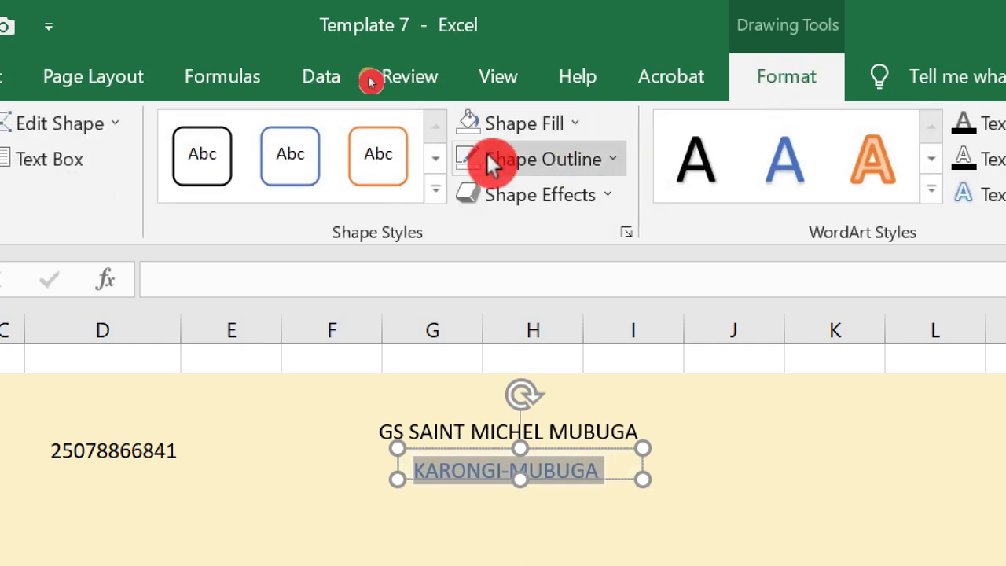
click(487, 157)
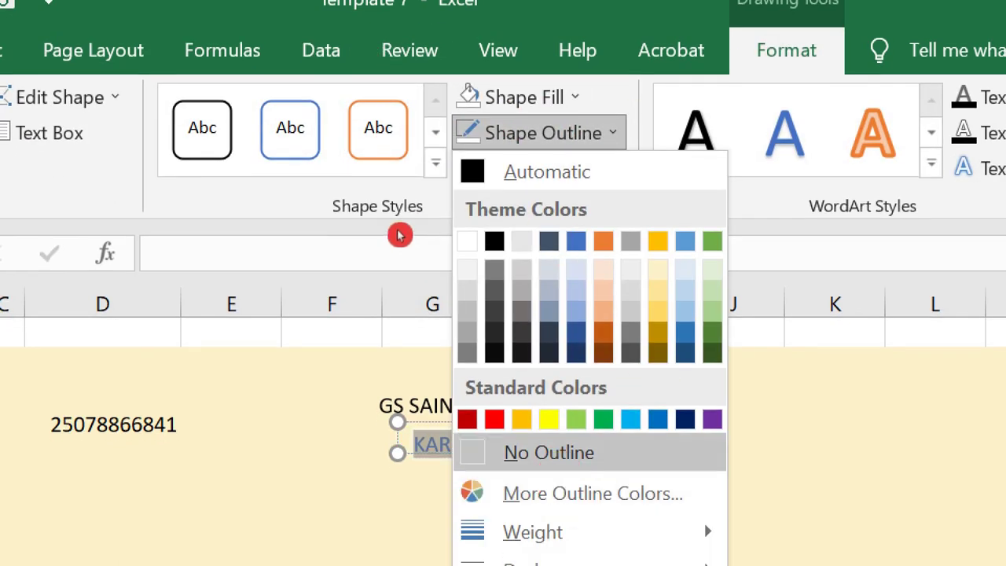
click(553, 444)
click(416, 512)
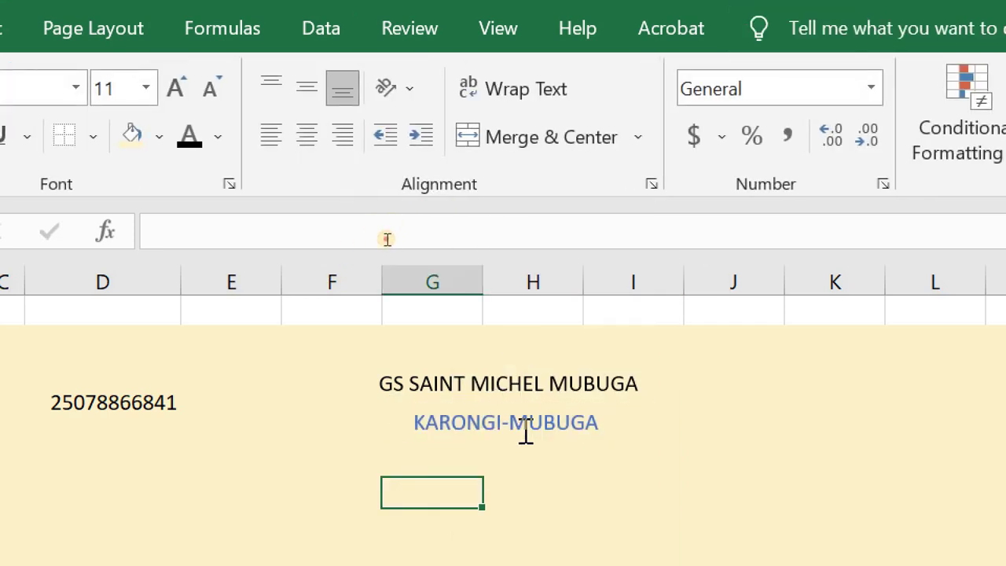
click(514, 418)
drag(460, 401, 461, 381)
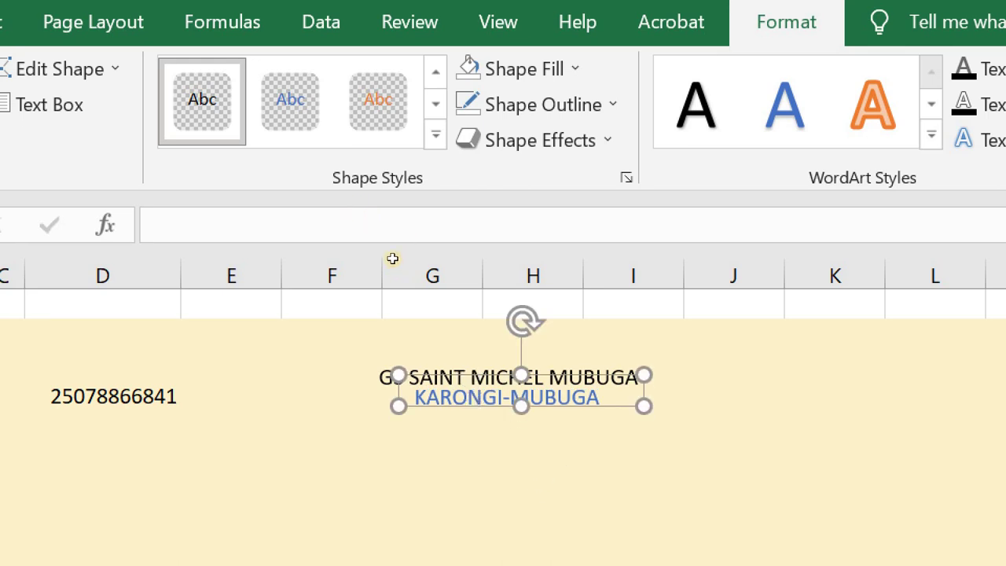
click(537, 466)
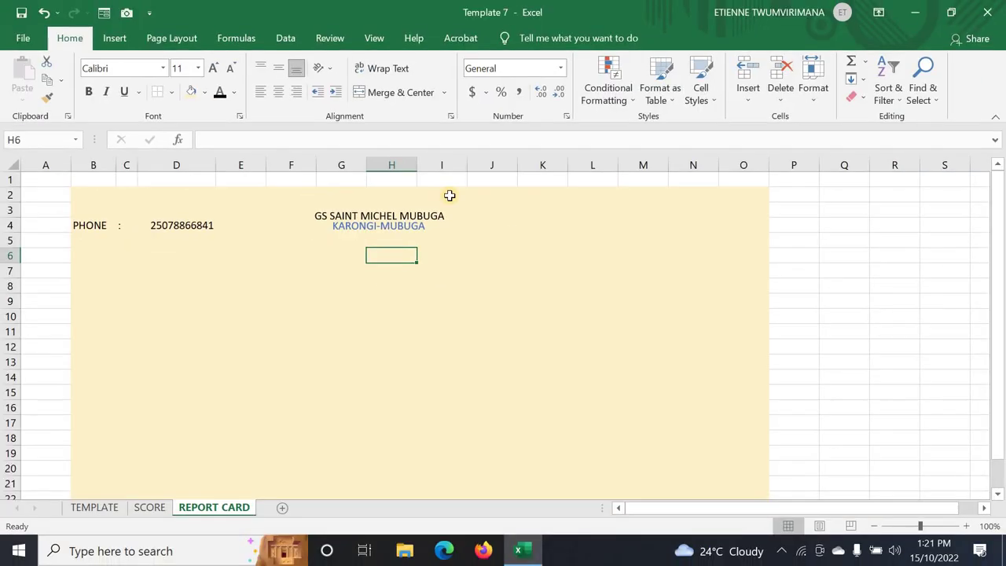
- Enlarge the GS SAINT MICHEL MUBUGA title to 16 pt and move KARONGI-MUBUGA down beneath it
click(441, 242)
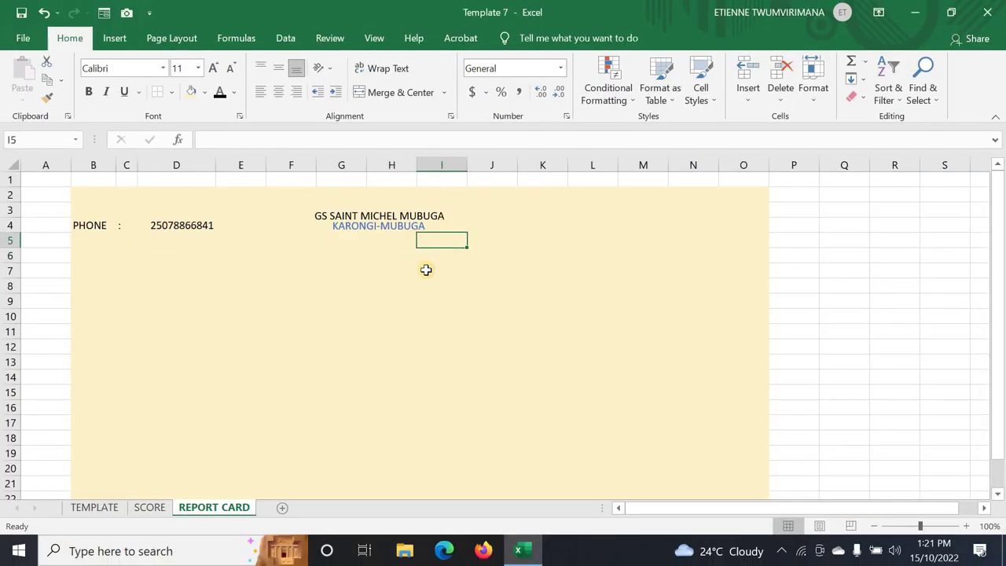
click(359, 255)
click(353, 216)
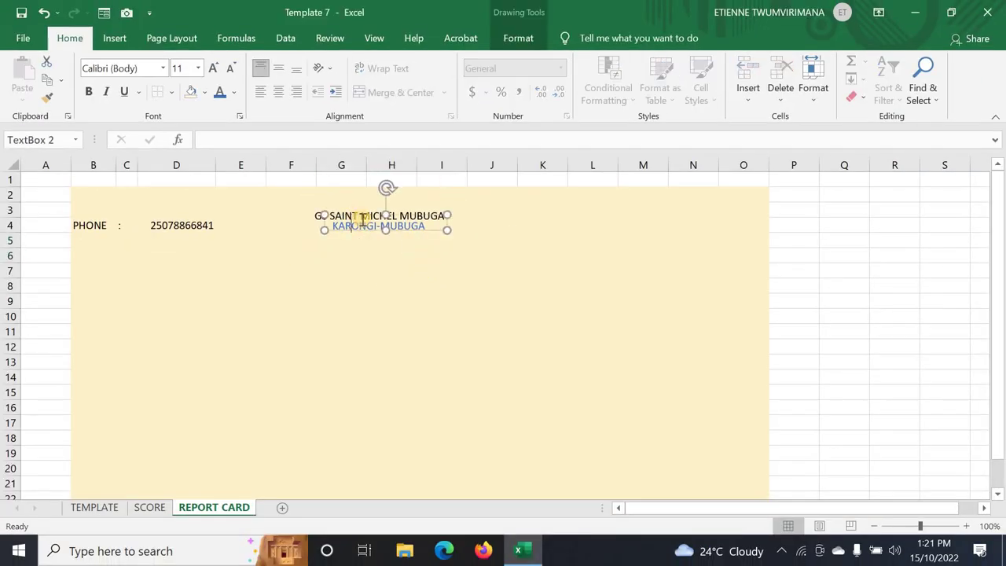
click(347, 255)
click(352, 216)
click(308, 216)
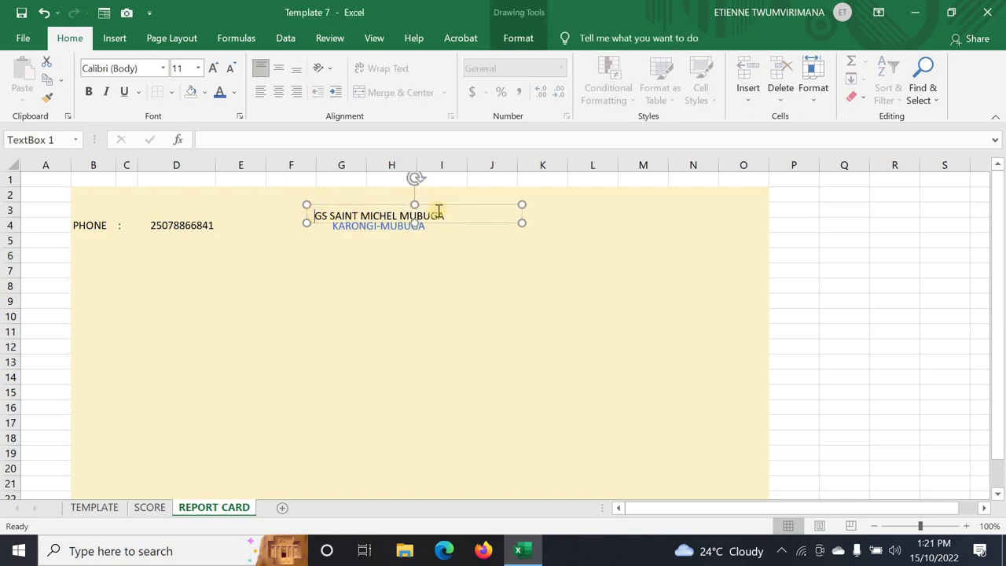
drag(361, 211, 306, 196)
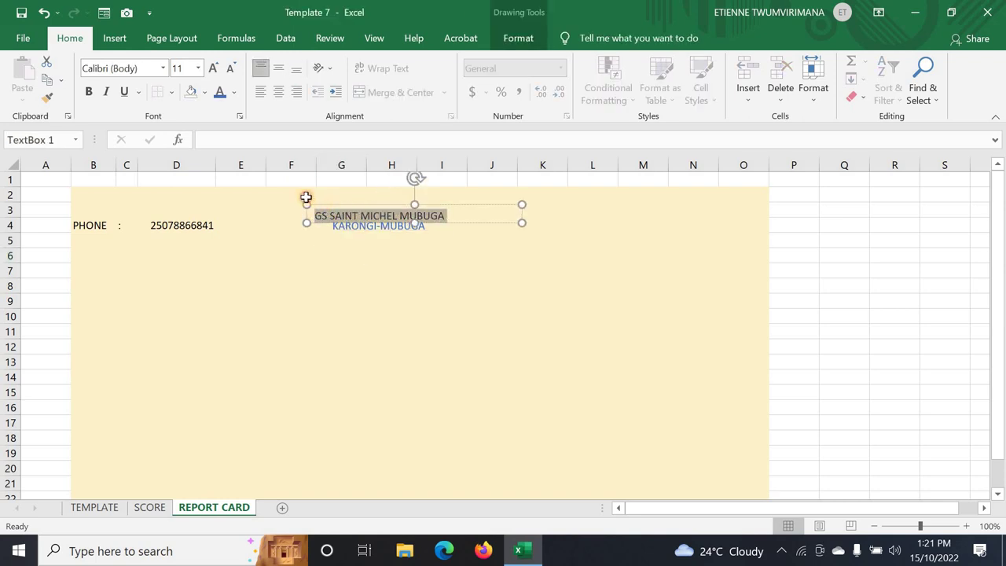
click(218, 72)
click(218, 72)
click(218, 72)
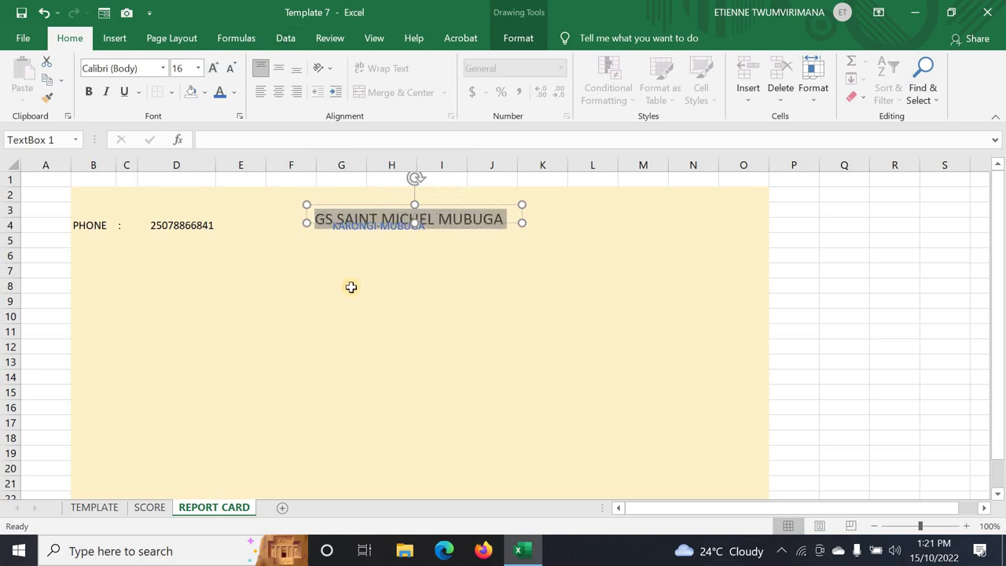
click(351, 287)
click(355, 227)
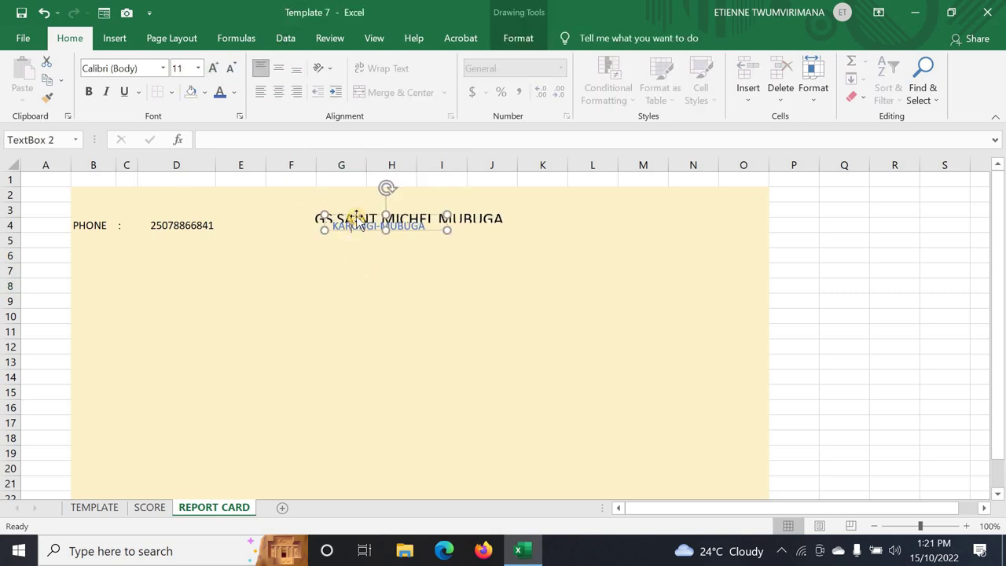
drag(354, 219, 370, 228)
- Set the GS SAINT MICHEL MUBUGA title to Times New Roman and widen its box to one line
click(370, 218)
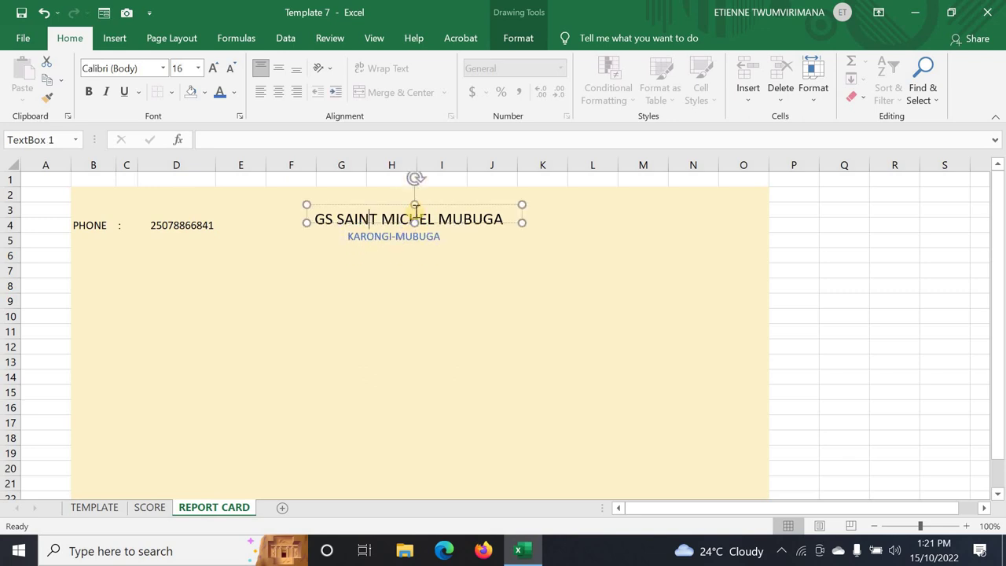
drag(414, 222, 417, 229)
click(407, 243)
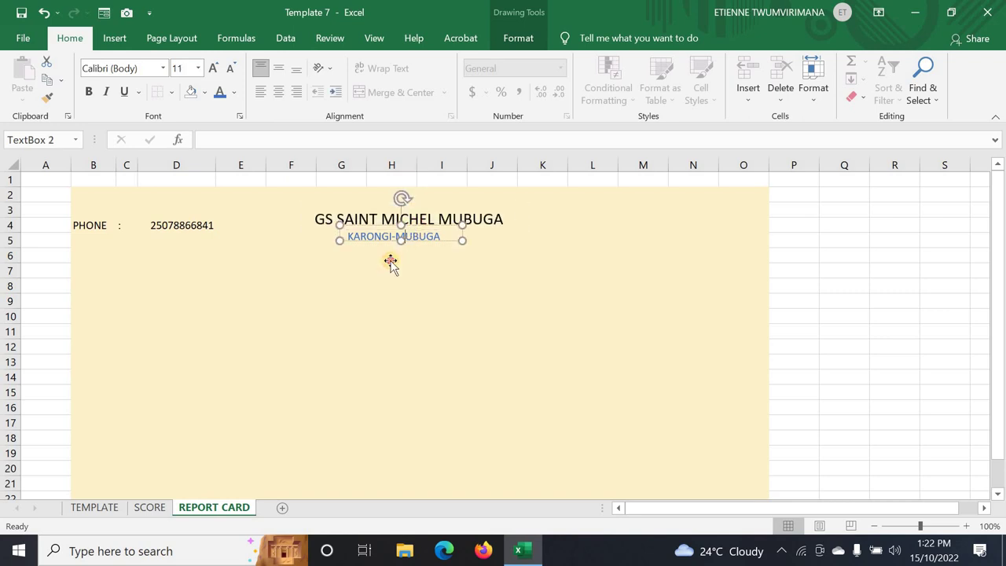
click(390, 258)
click(360, 314)
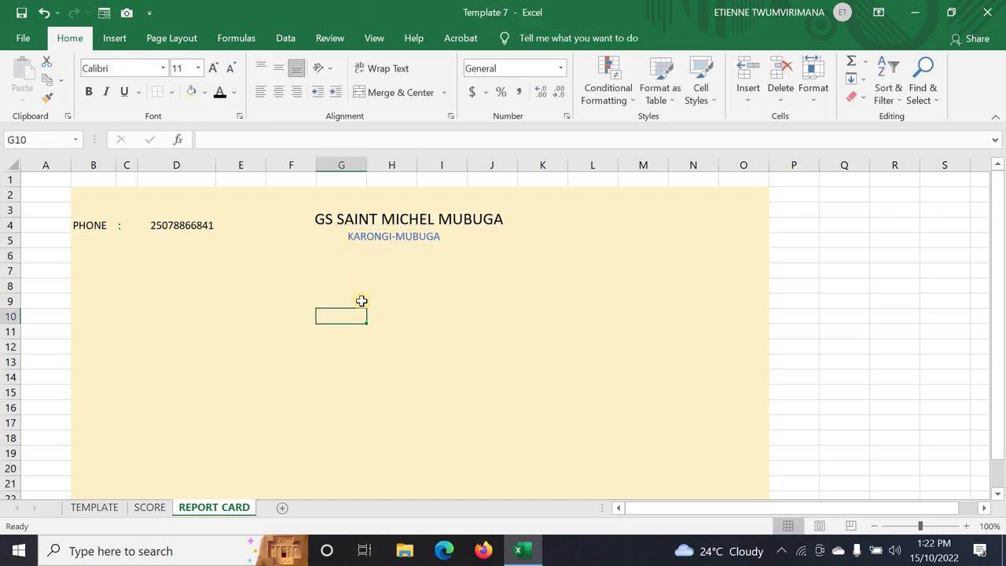
click(420, 212)
key(ctrl+a)
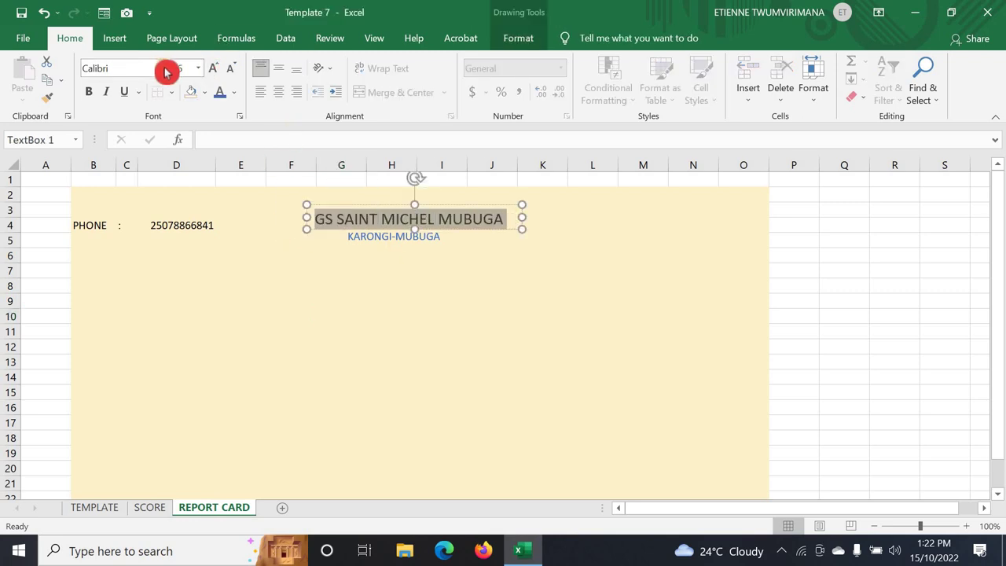
click(162, 68)
click(174, 163)
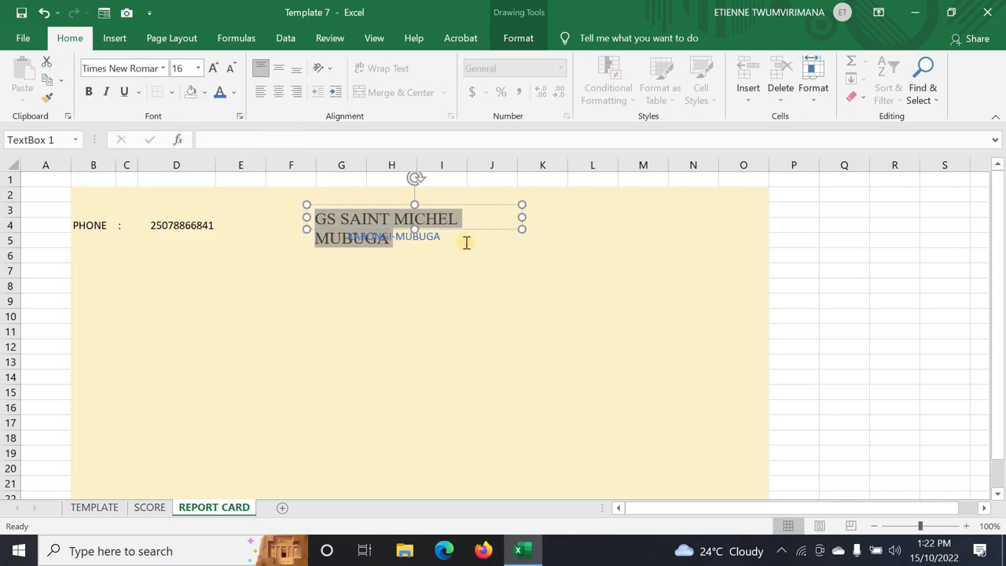
drag(531, 218, 566, 220)
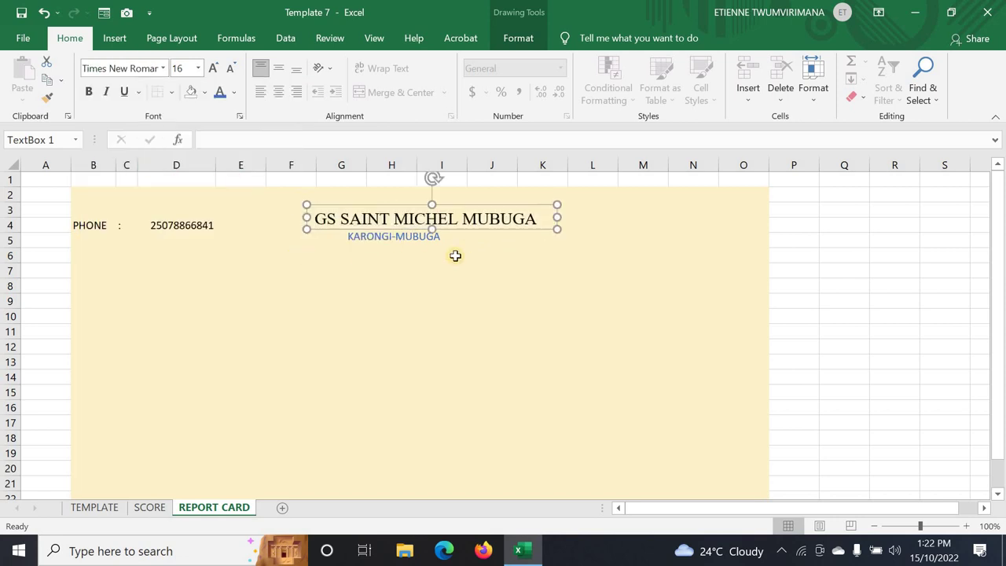
- Make KARONGI-MUBUGA non-italic Times New Roman and widen its box to fit one line
click(432, 236)
drag(325, 235, 444, 236)
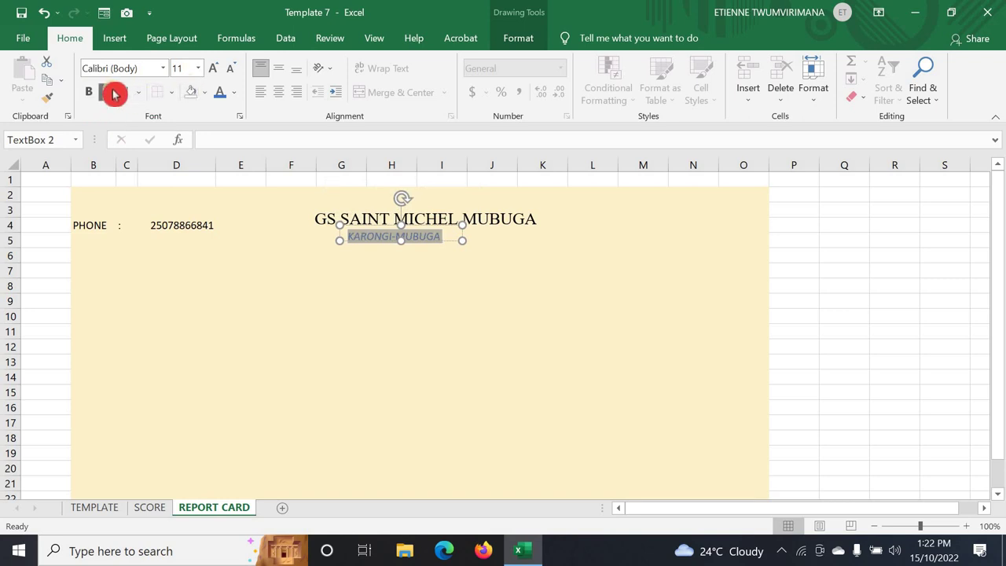
click(110, 92)
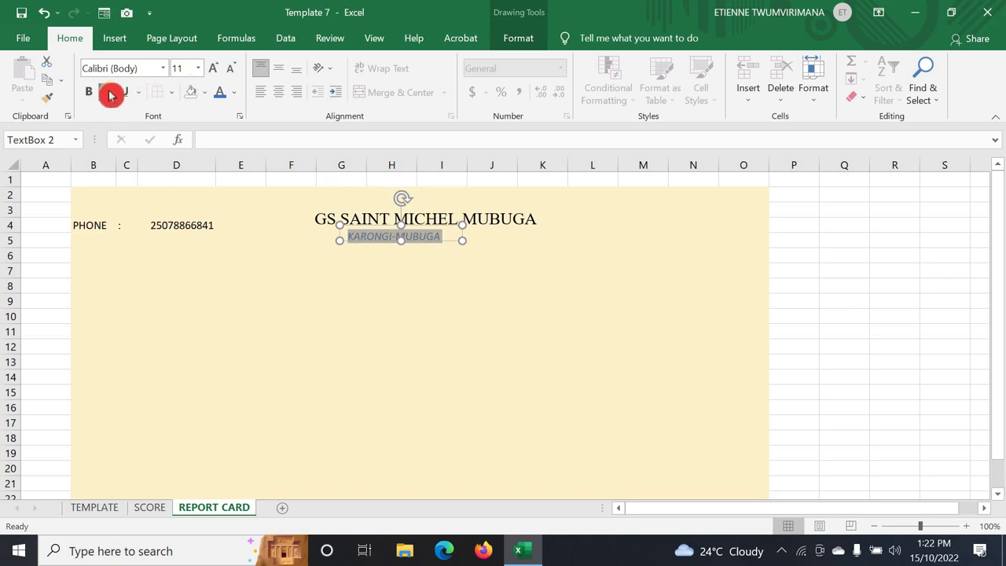
click(165, 72)
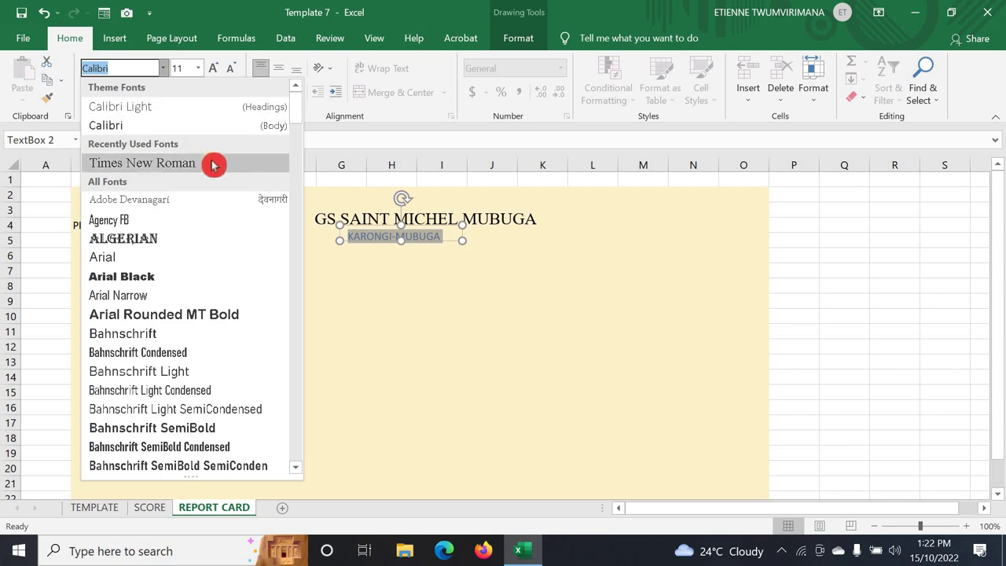
click(213, 164)
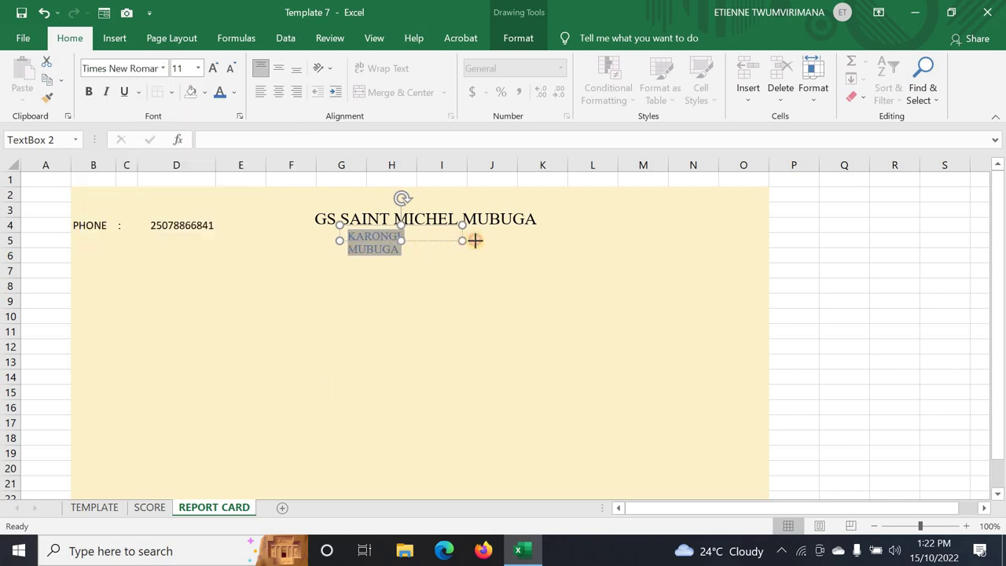
drag(475, 240, 511, 242)
key(Escape)
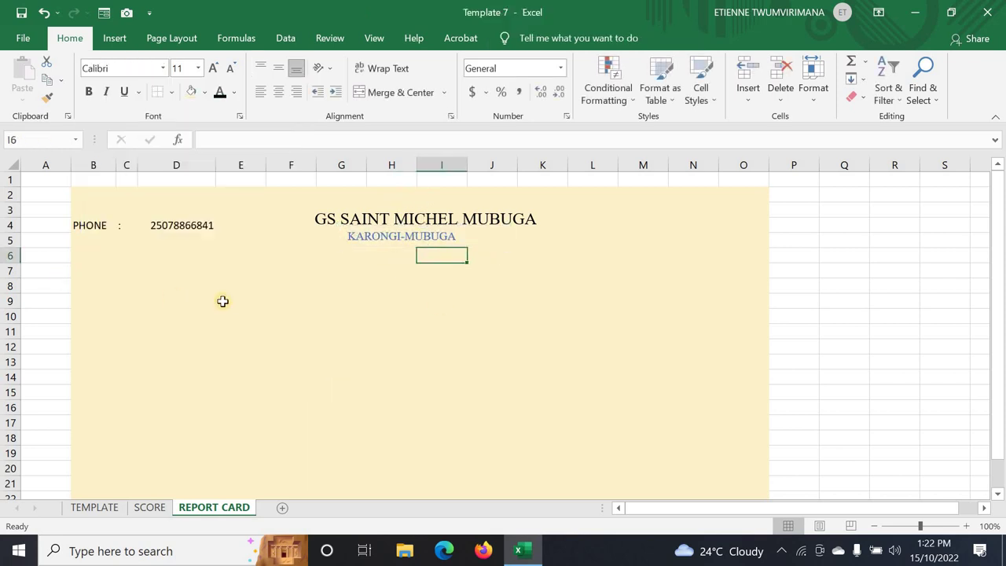
click(223, 301)
click(188, 258)
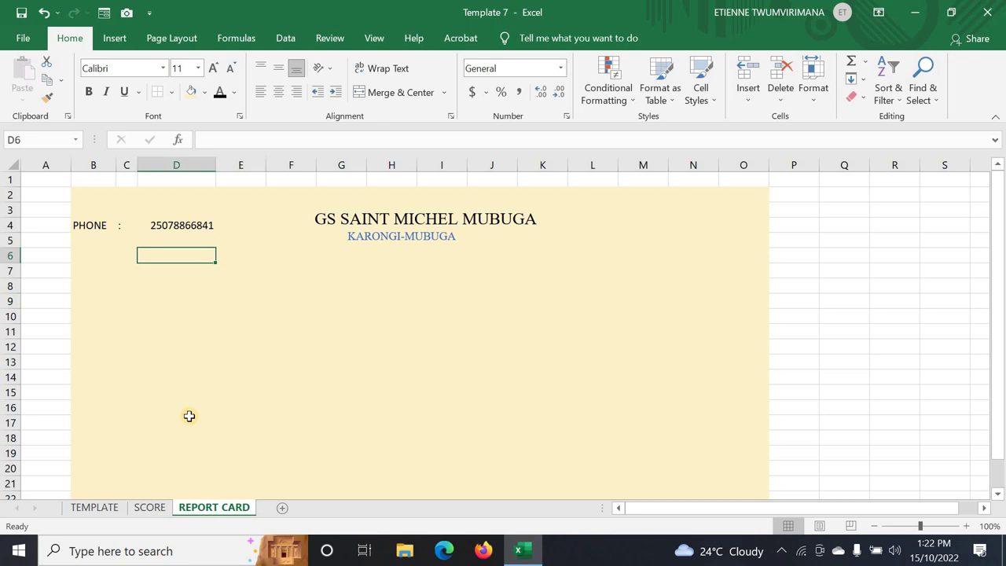
- Compare against the TEMPLATE sheet, then return to REPORT CARD below the heading
click(98, 510)
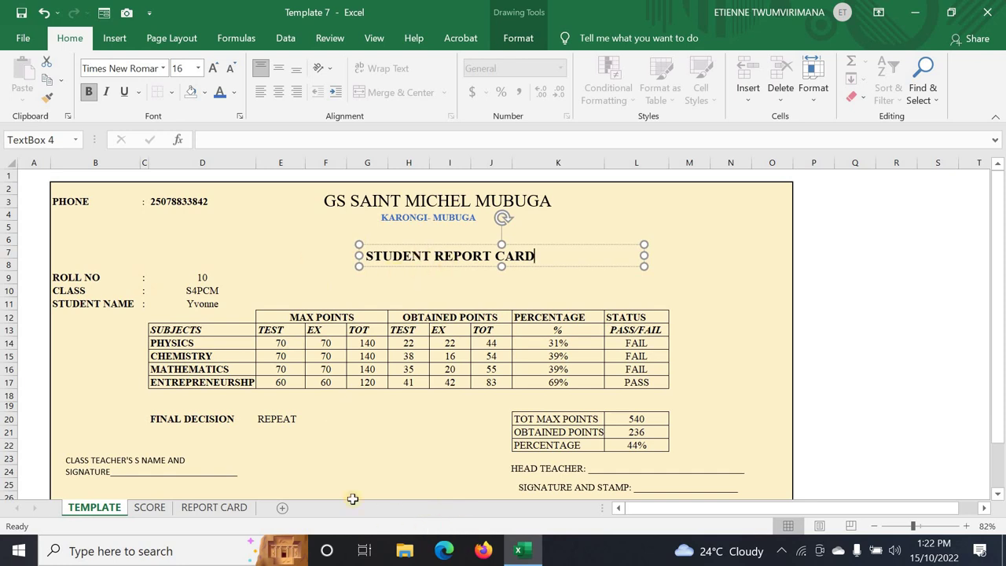
click(214, 508)
click(369, 286)
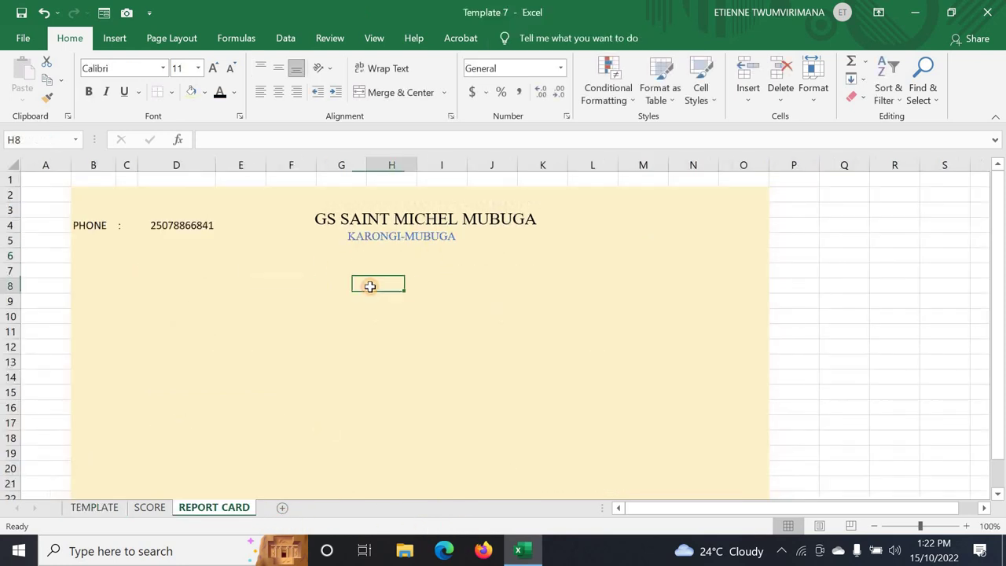
- Draw a text box for STUDENT REPORT CARD below the school heading
click(120, 38)
click(875, 105)
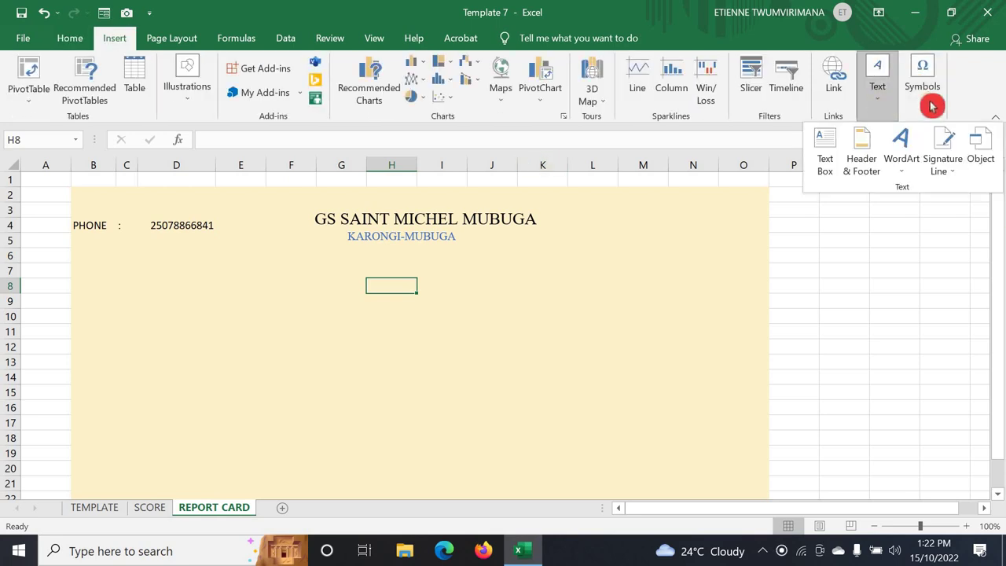
click(838, 148)
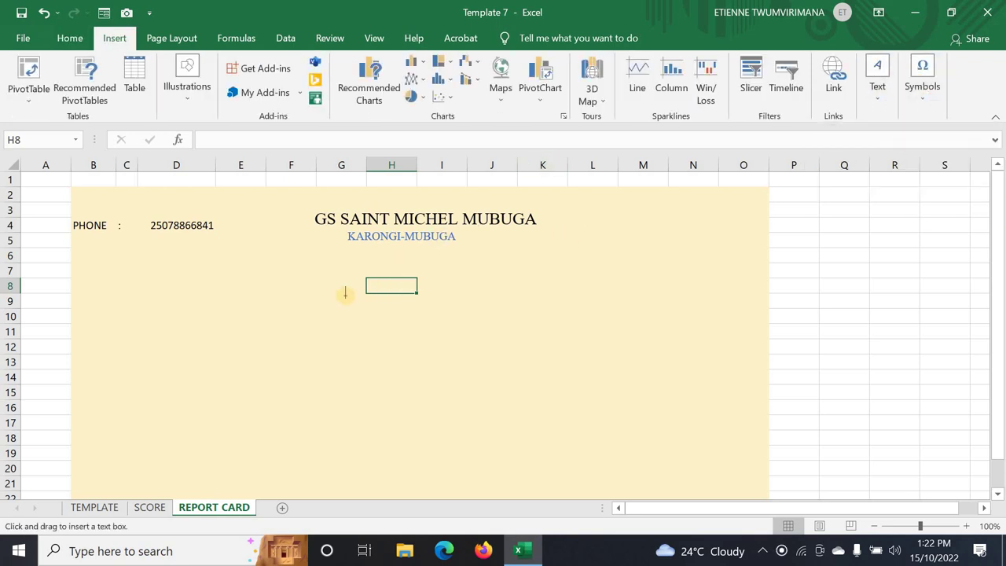
mouse_move(330, 294)
mouse_down()
mouse_move(454, 299)
mouse_move(581, 324)
mouse_up()
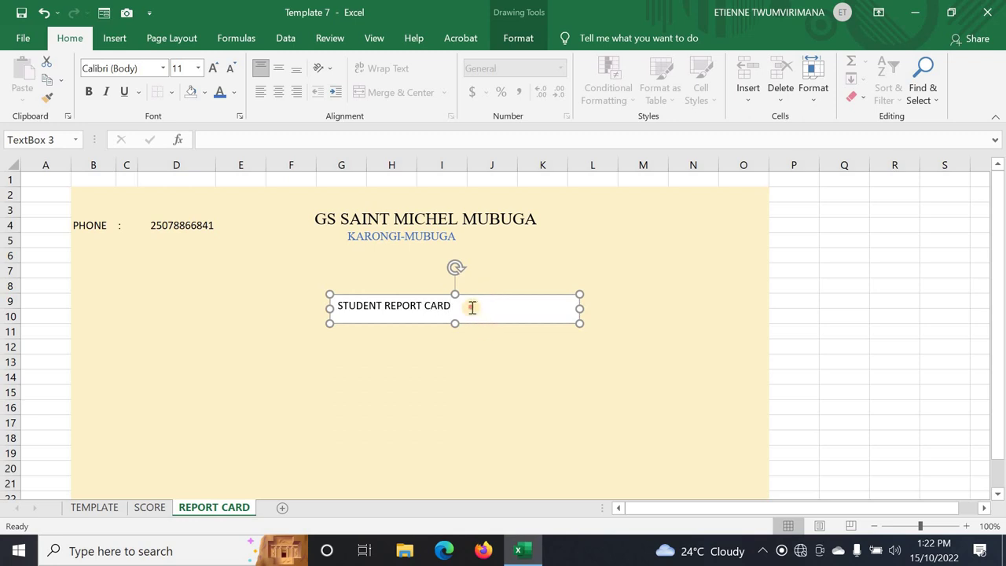
- Set the STUDENT REPORT CARD title to 20-point Times New Roman and widen its box to one line
drag(471, 308, 346, 305)
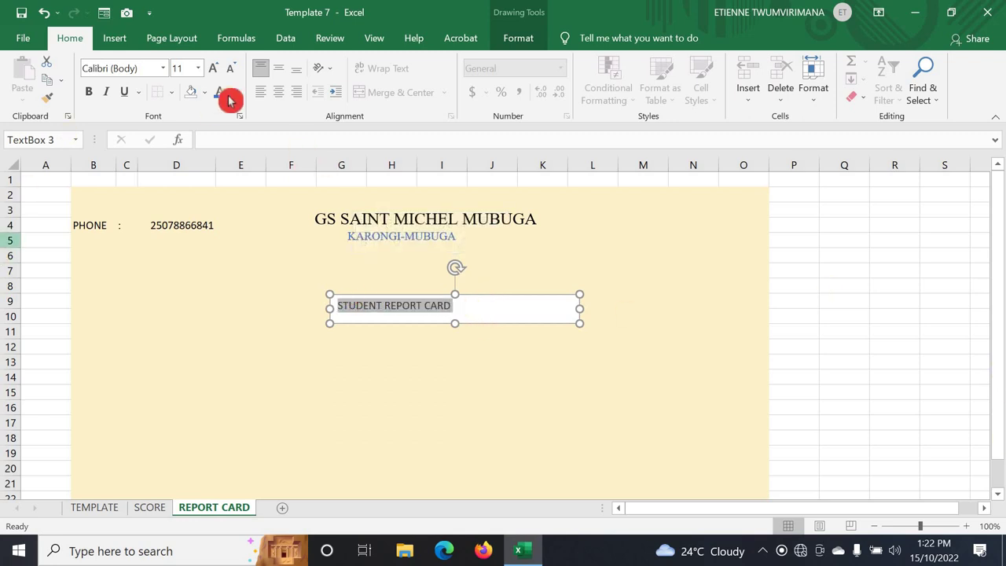
click(213, 68)
click(213, 68)
click(213, 68)
click(213, 68)
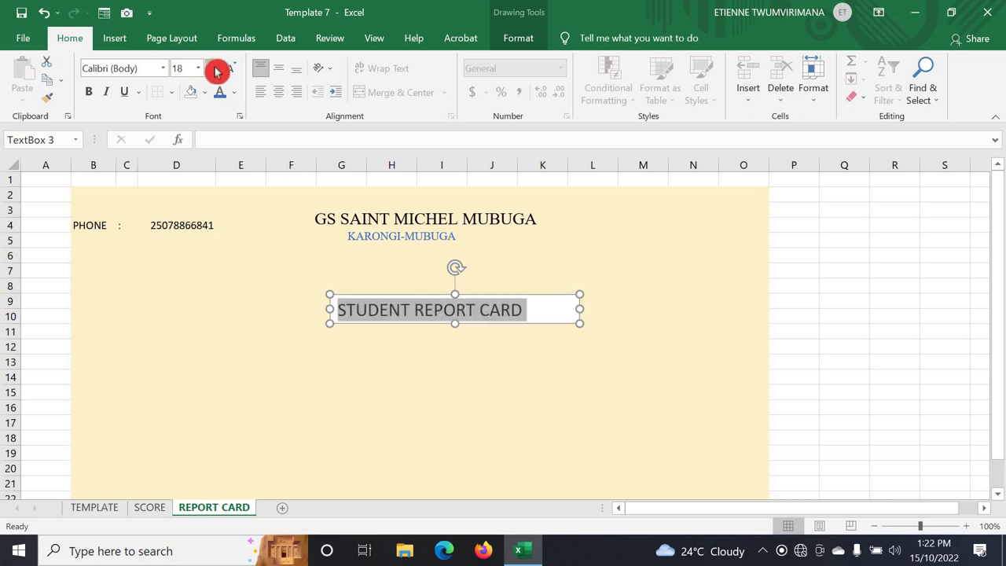
click(216, 71)
click(392, 377)
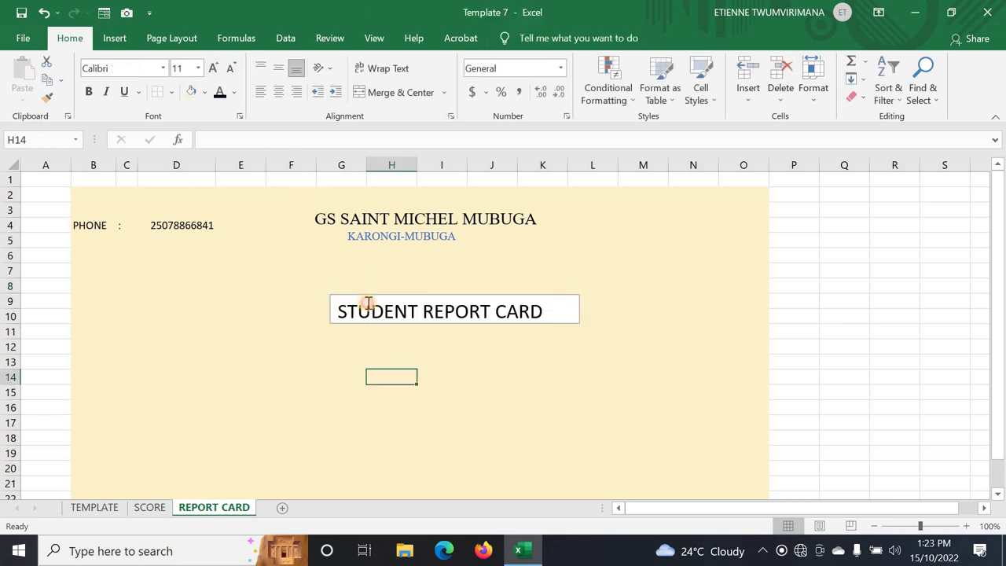
click(358, 309)
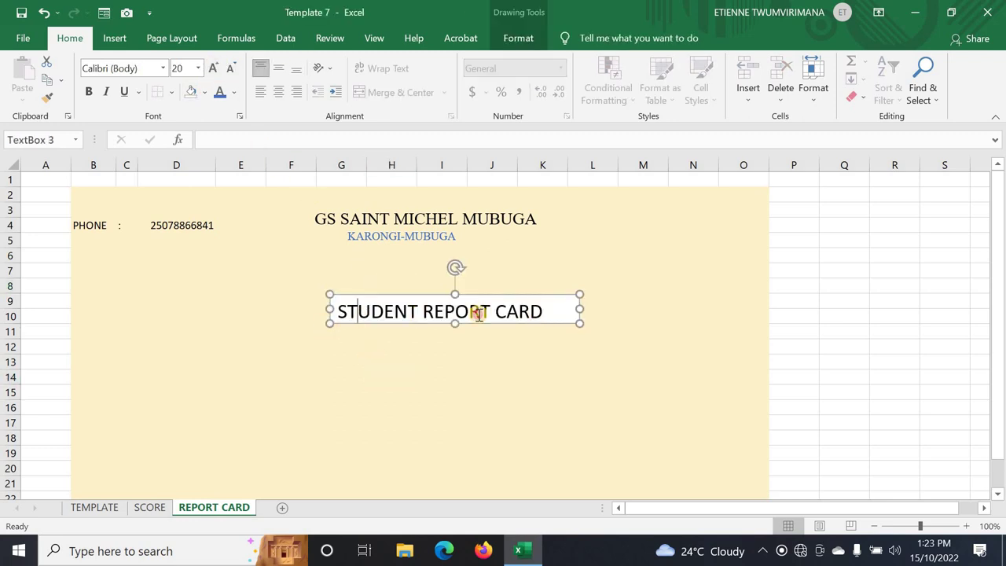
drag(546, 312, 336, 312)
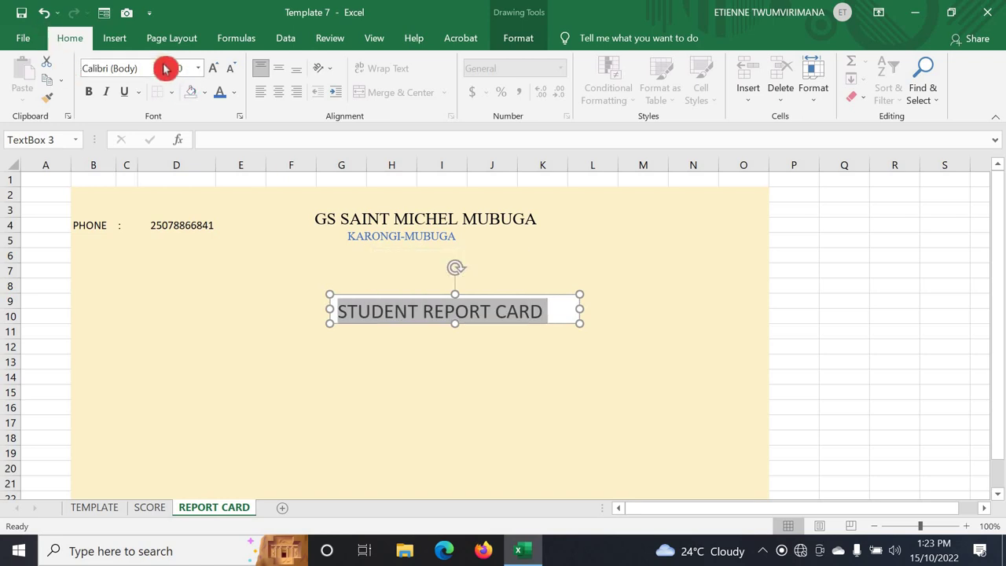
click(163, 67)
click(189, 163)
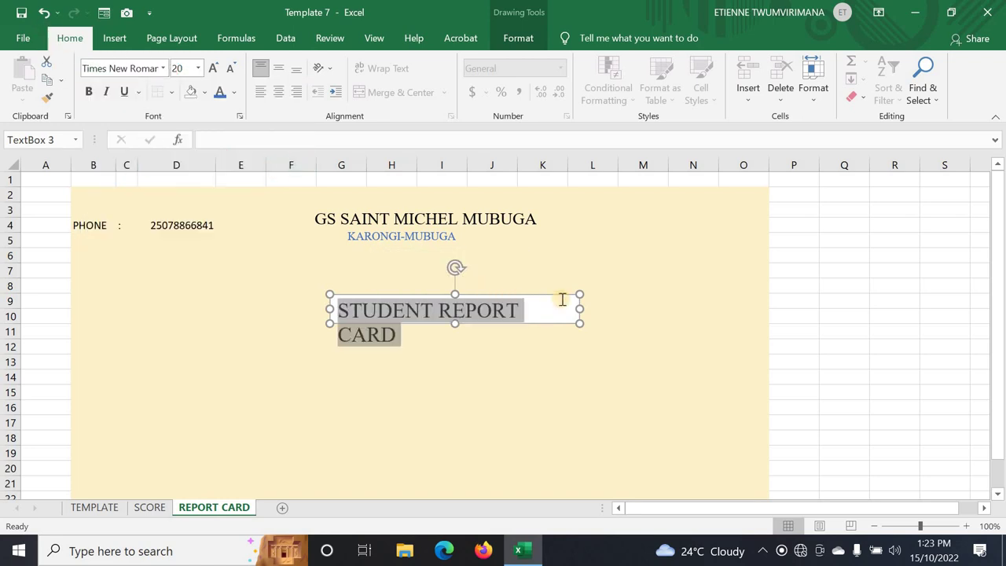
drag(579, 308, 610, 309)
- Reposition the title box slightly and set its Shape Fill to No Fill
click(393, 315)
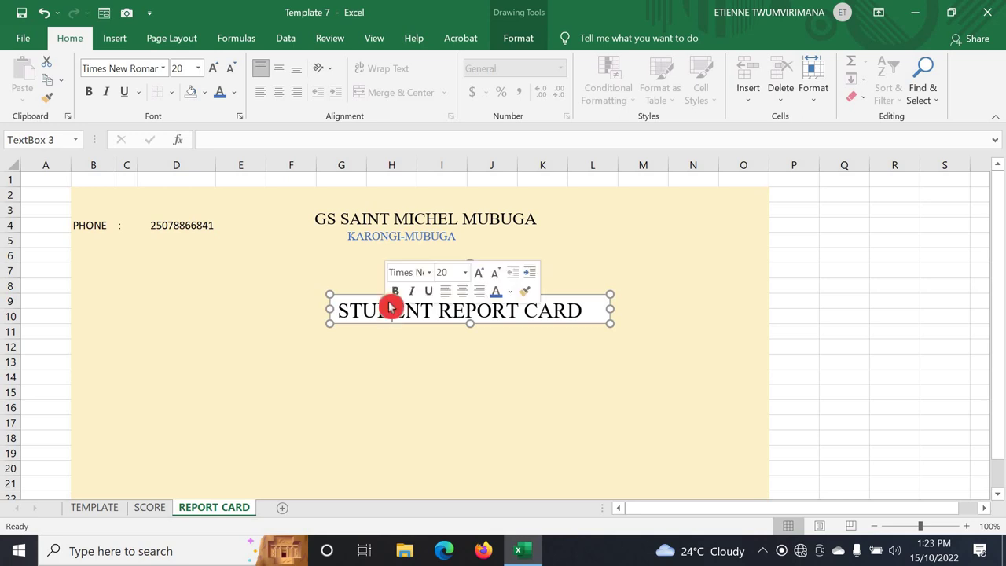
drag(359, 294, 316, 289)
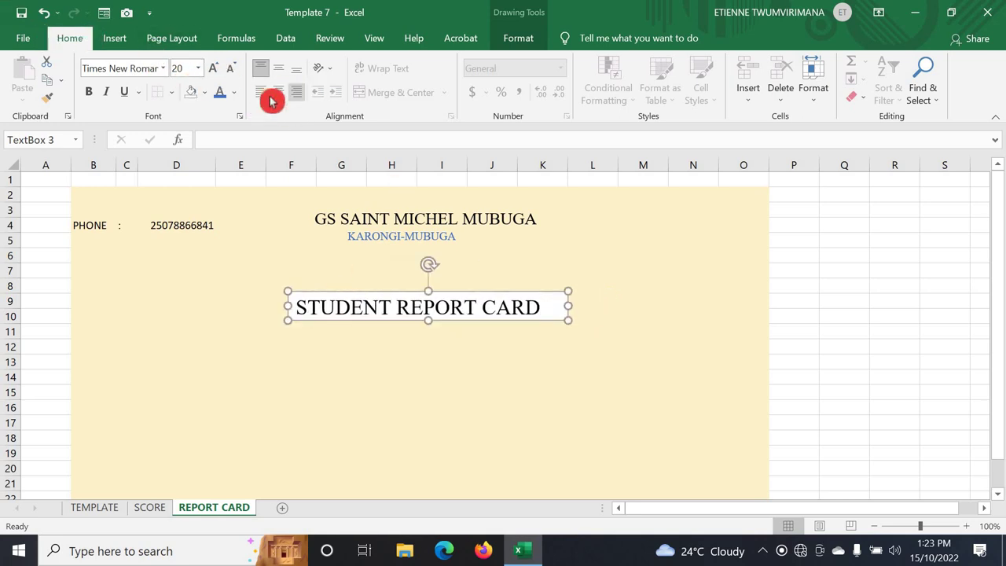
click(518, 36)
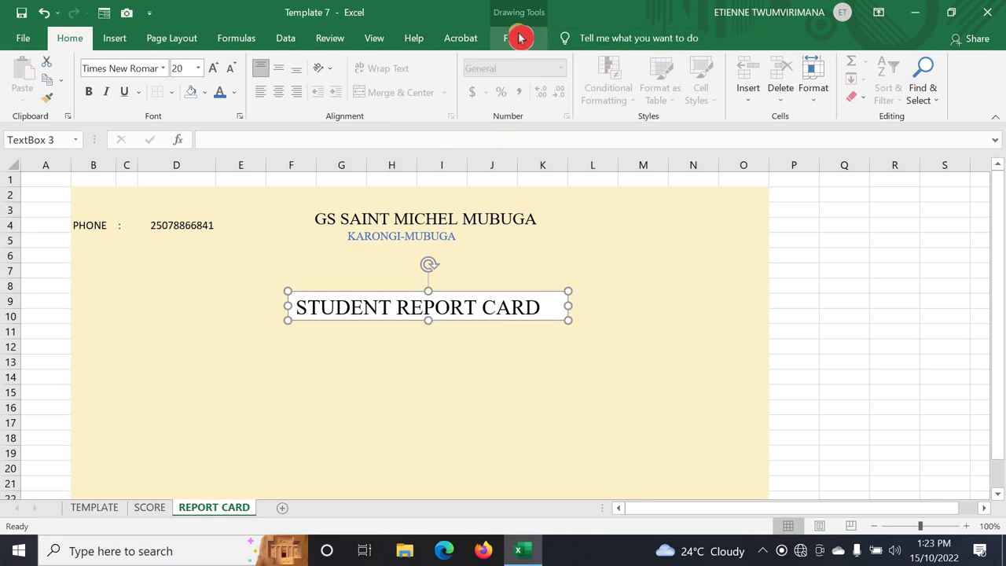
click(361, 65)
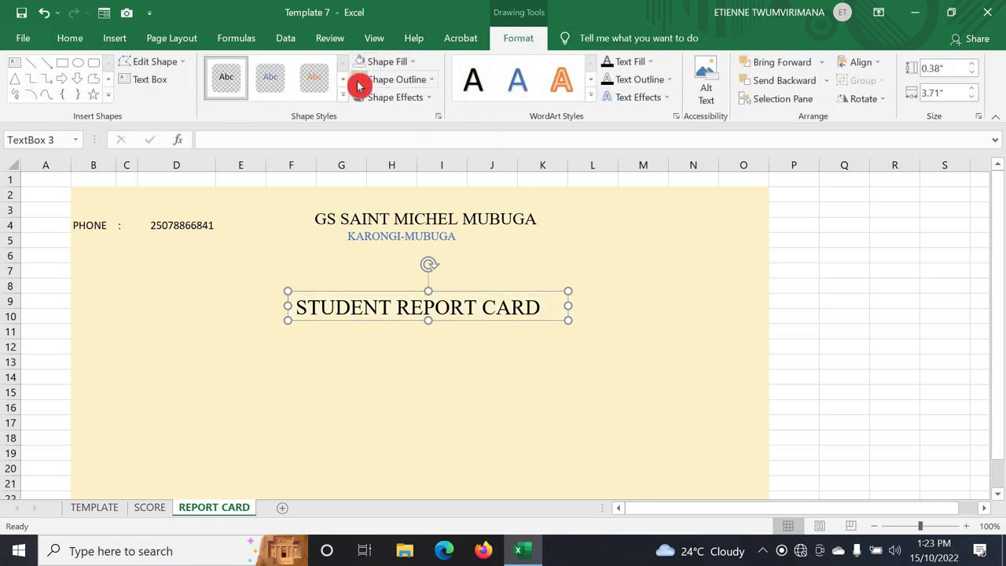
click(497, 378)
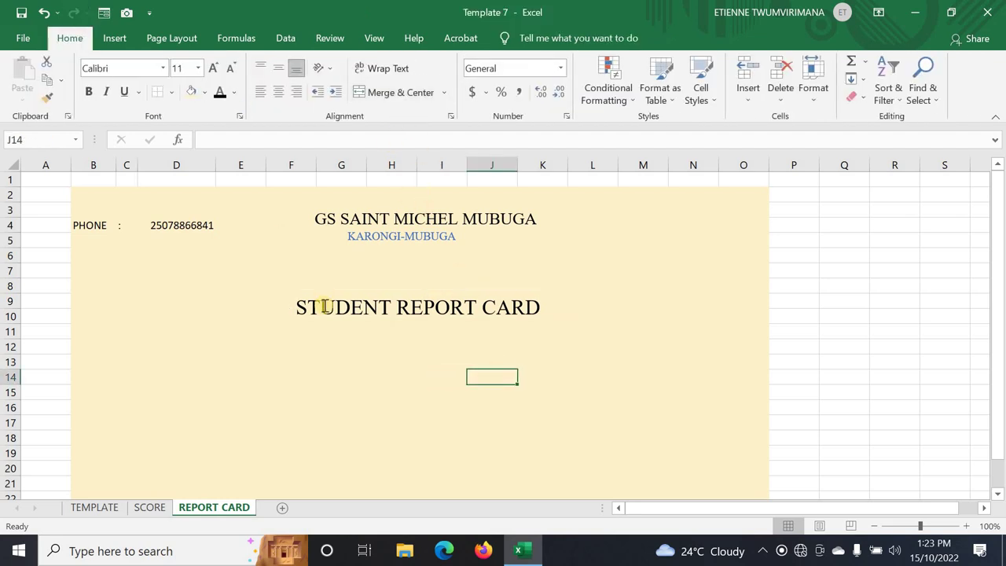
click(384, 307)
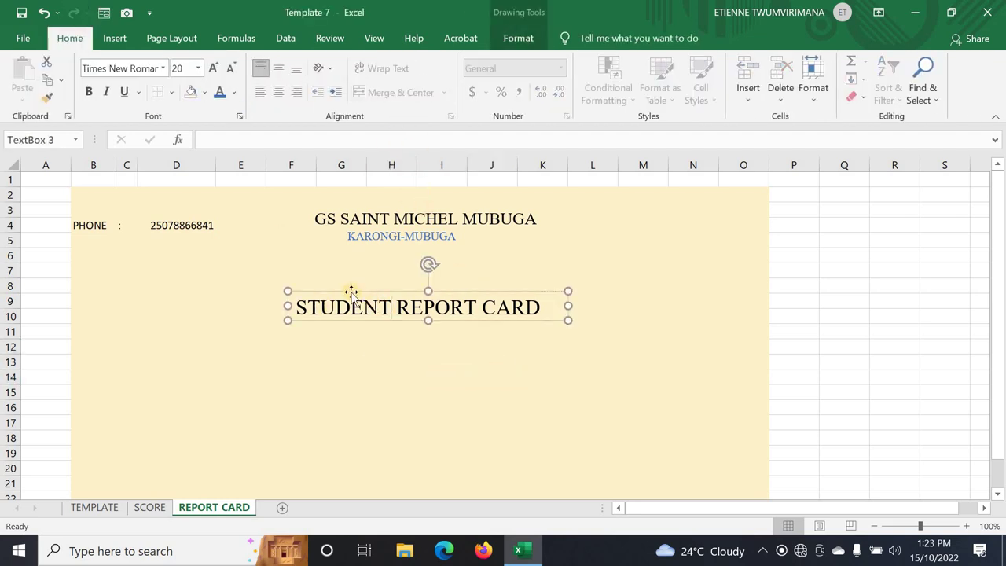
drag(351, 293, 369, 294)
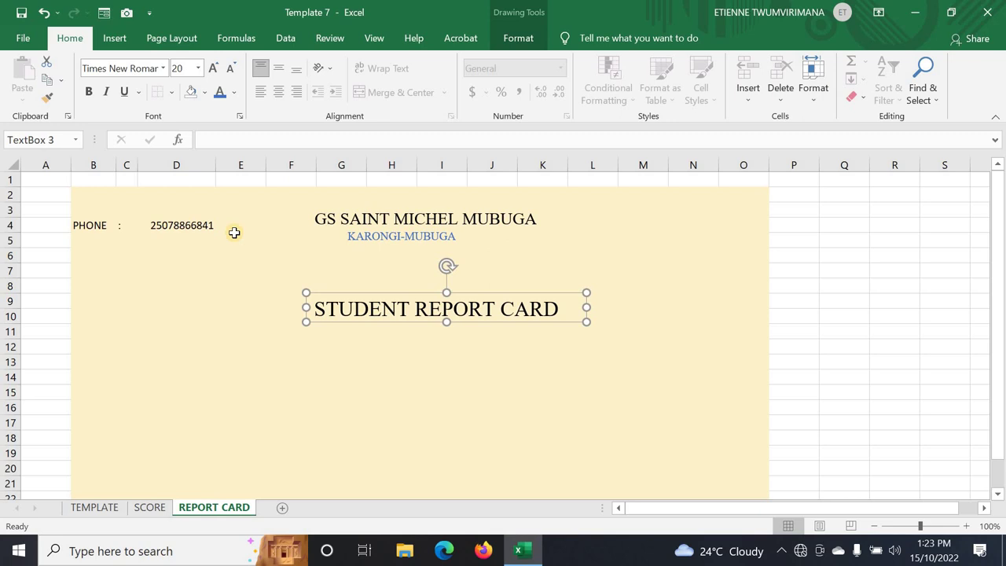
- Make the STUDENT REPORT CARD title, the GS SAINT MICHEL MUBUGA name and the PHONE label bold
click(82, 98)
click(390, 218)
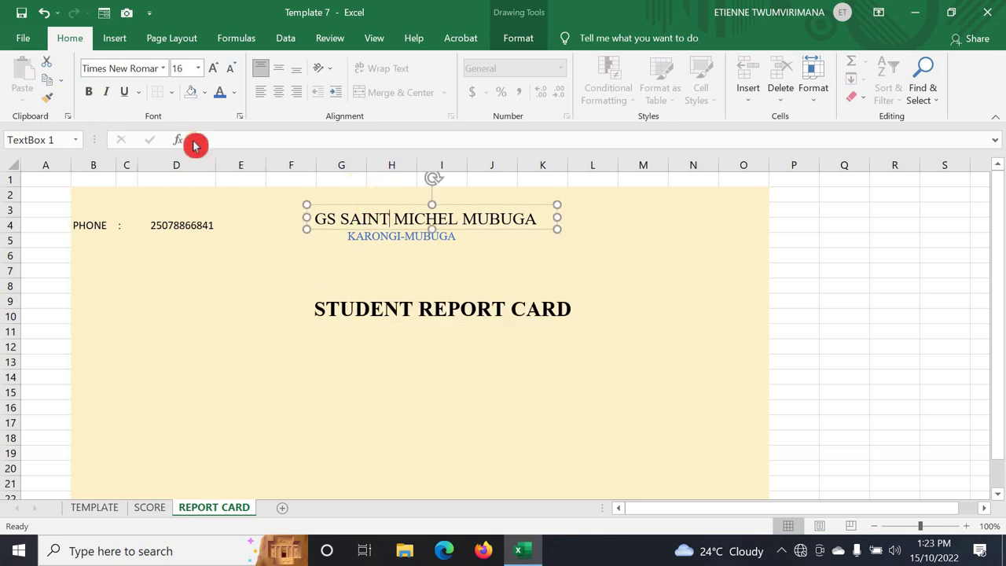
click(90, 100)
drag(536, 219, 314, 219)
click(90, 92)
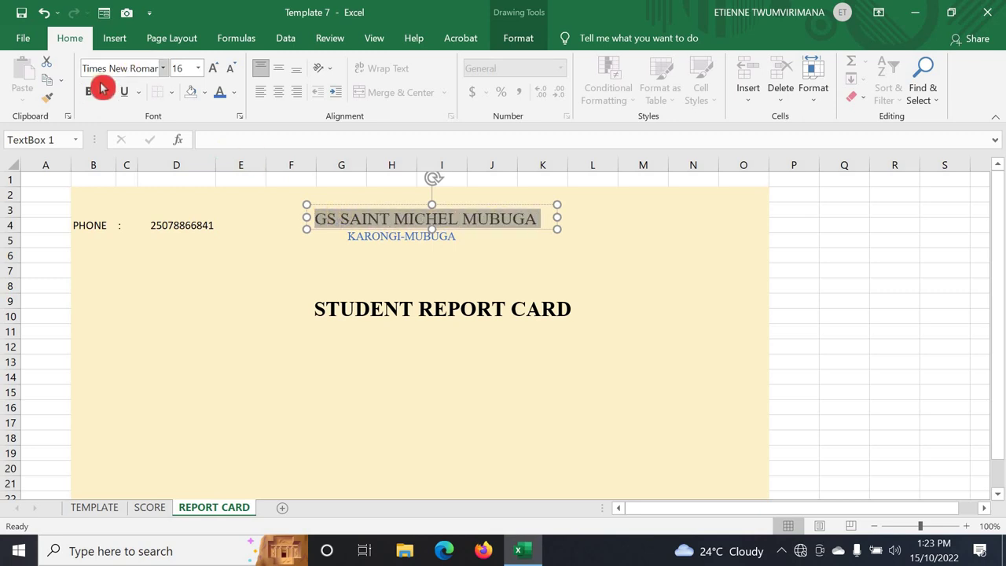
click(397, 235)
click(78, 224)
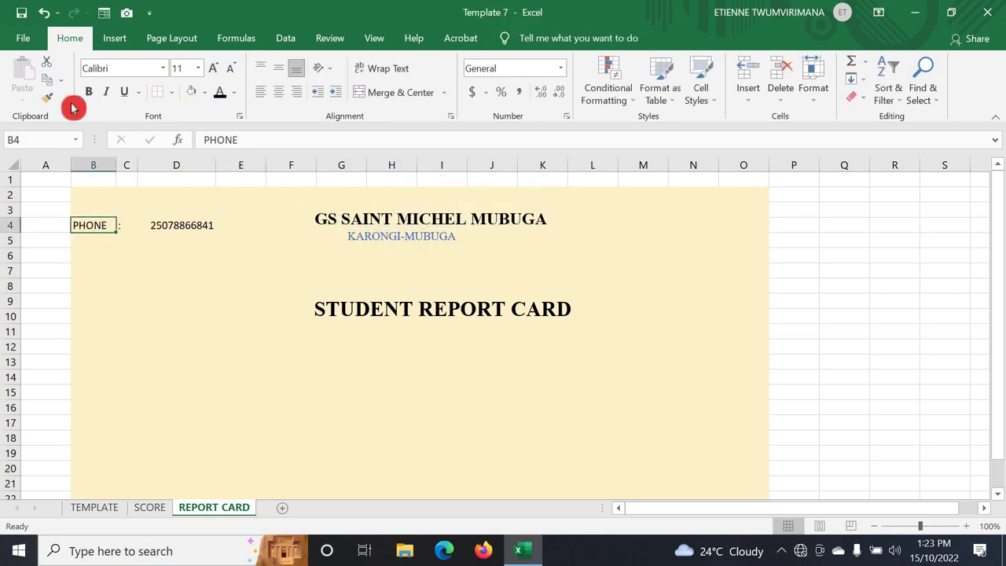
click(89, 92)
click(197, 404)
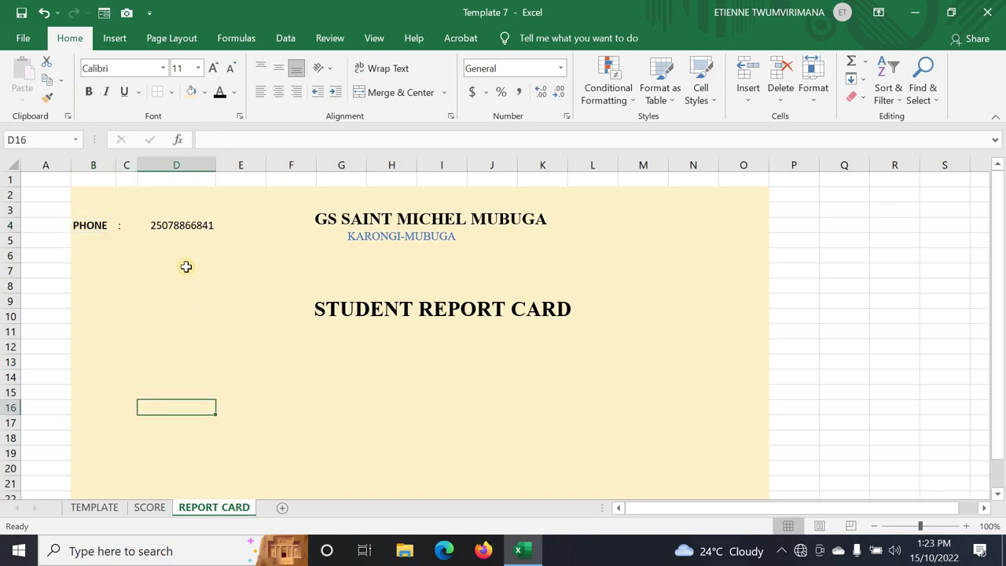
- Compare the layout with the finished report card on the TEMPLATE sheet
click(94, 508)
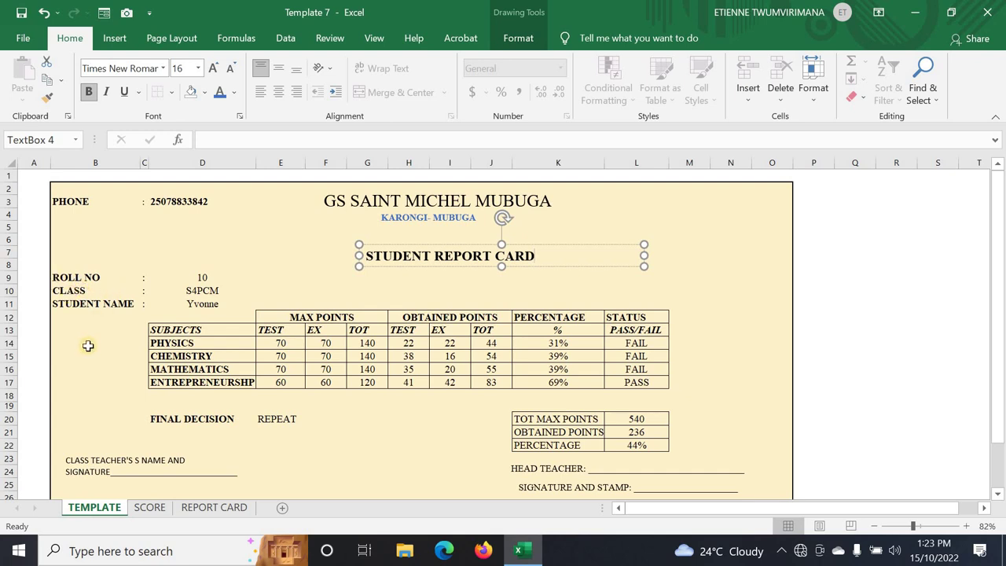
click(219, 507)
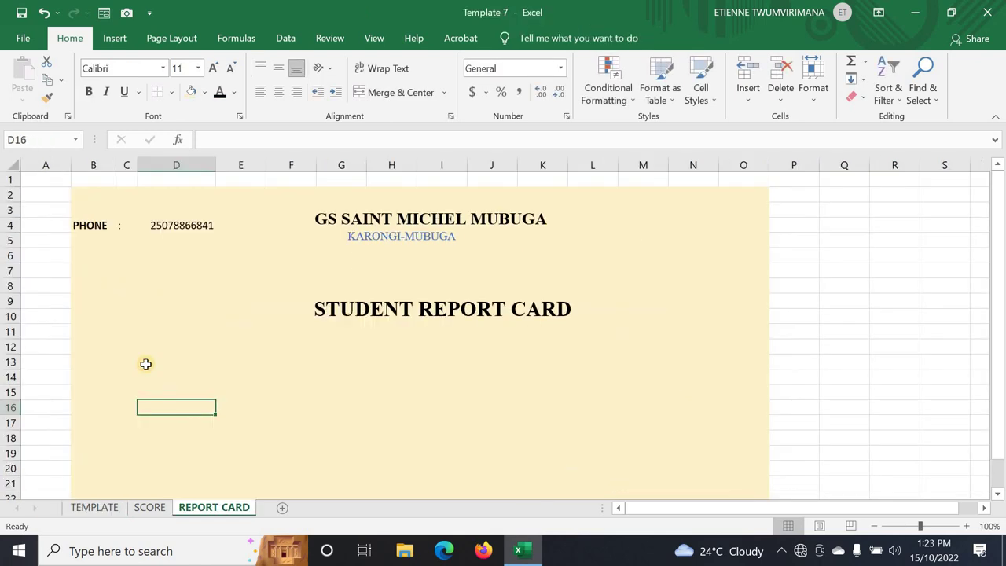
click(112, 375)
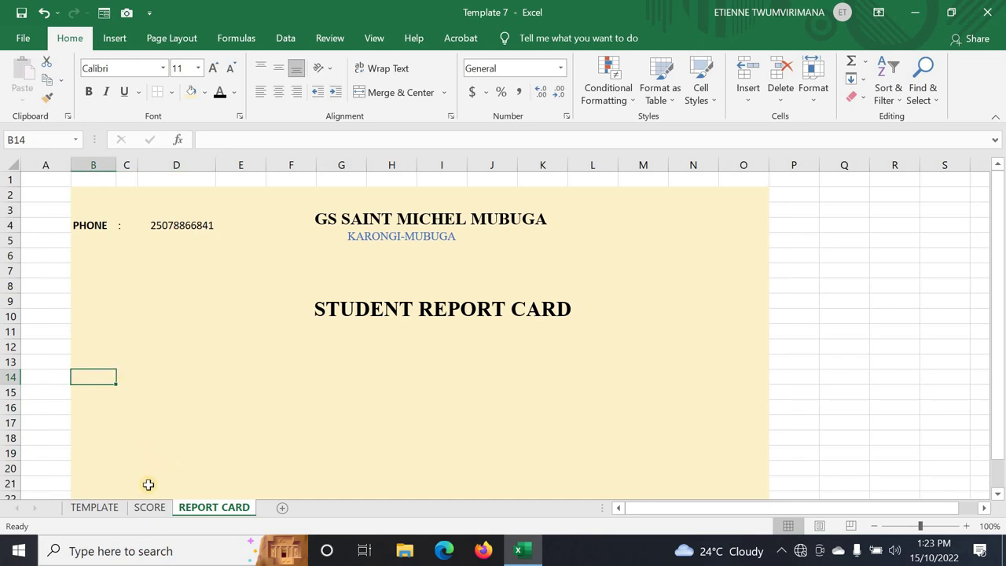
click(94, 509)
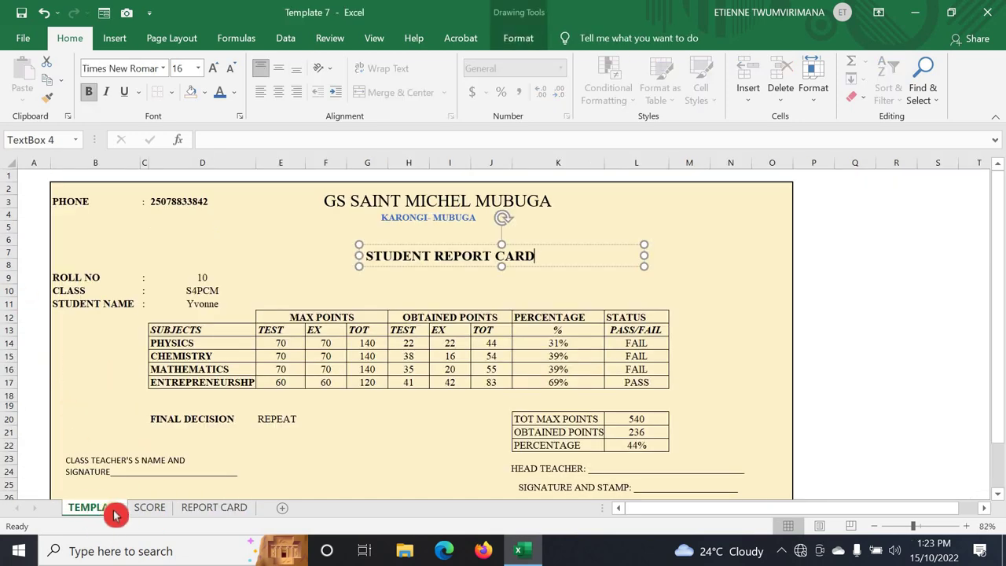
click(199, 508)
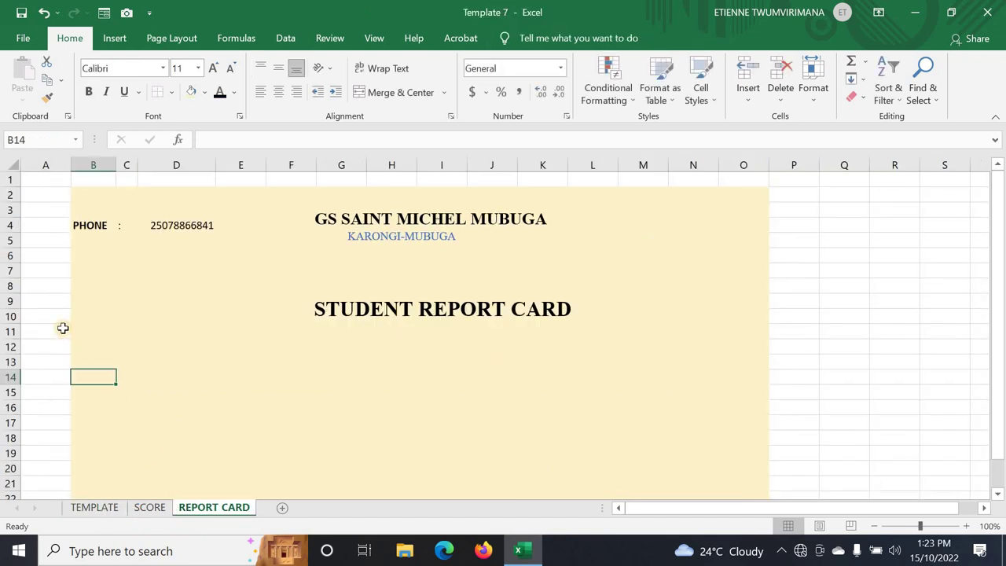
click(115, 305)
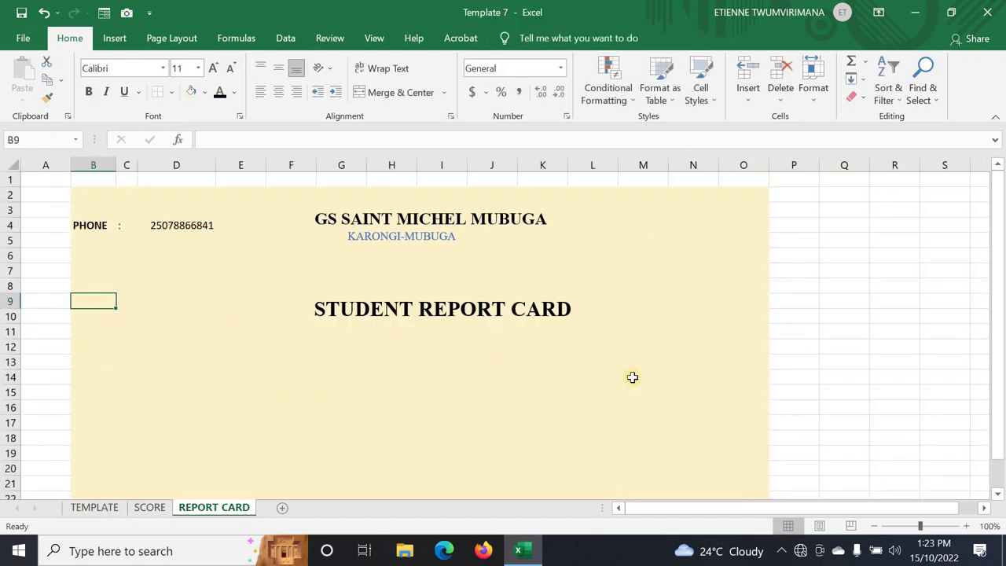
- Drag the STUDENT REPORT CARD title up toward row 8, below the school name
click(461, 308)
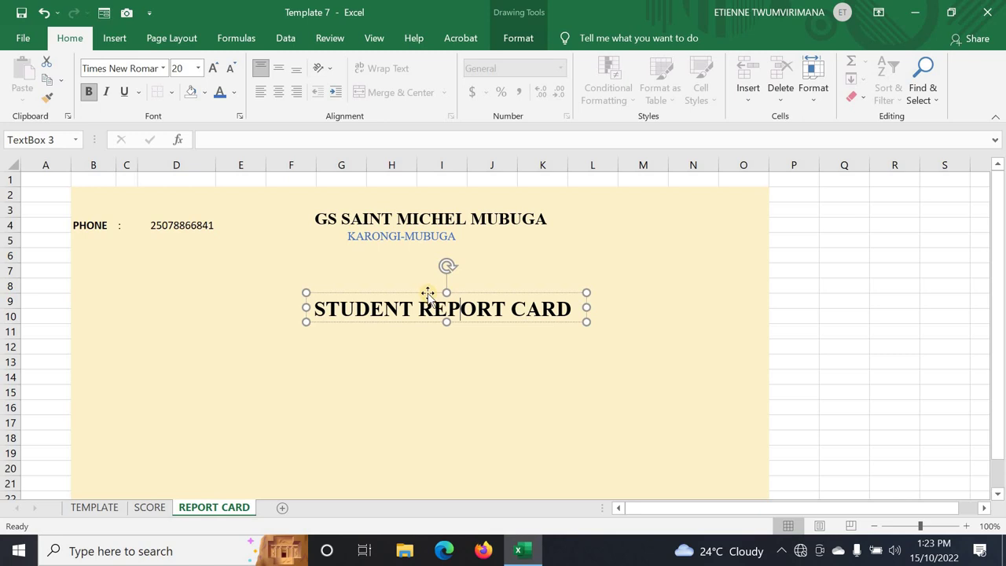
drag(424, 291, 418, 262)
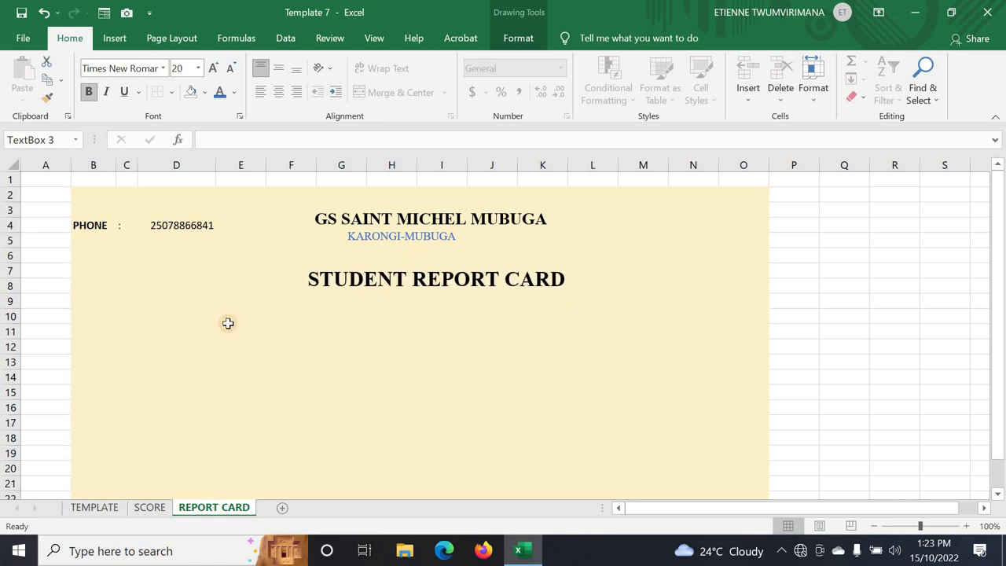
click(124, 331)
click(104, 302)
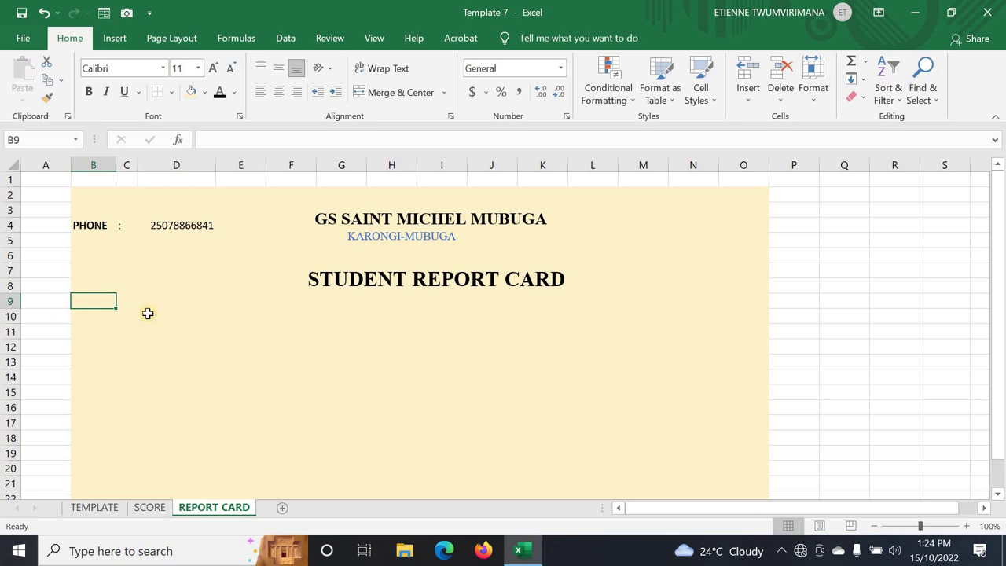
- Enter ROLL NO in B9, checking the TEMPLATE sheet for the next label
text(ROLL NO)
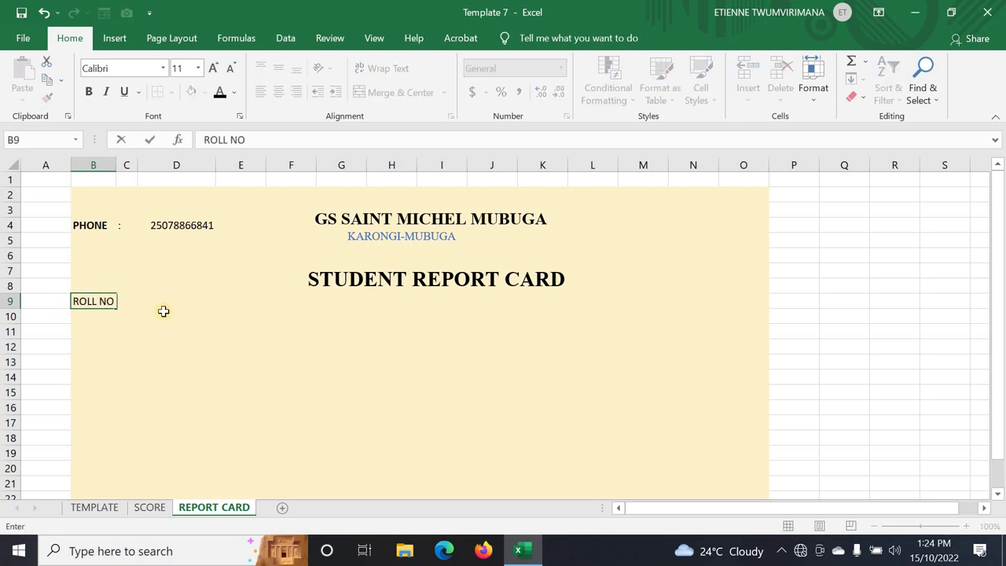
key(F2)
click(99, 320)
click(93, 506)
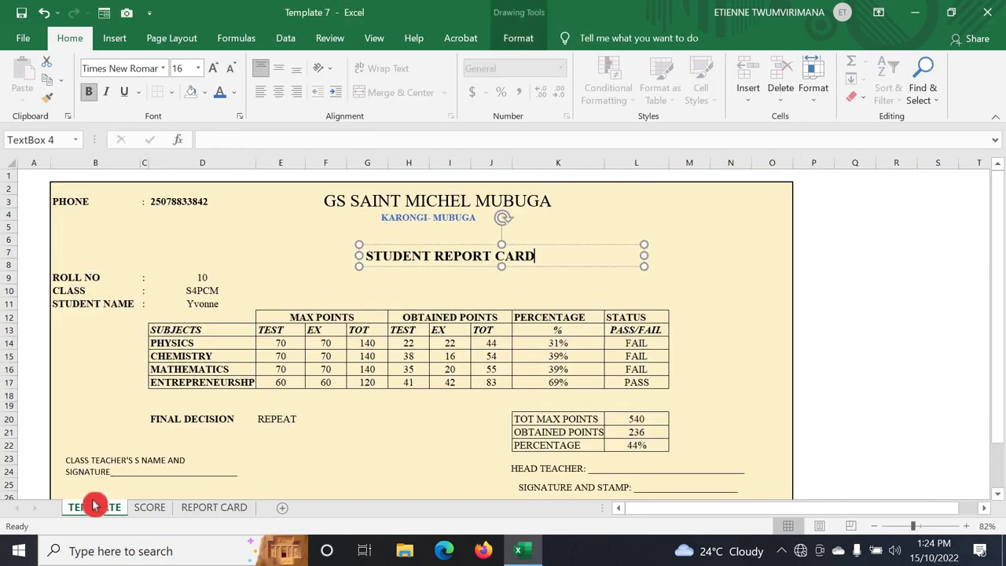
click(202, 506)
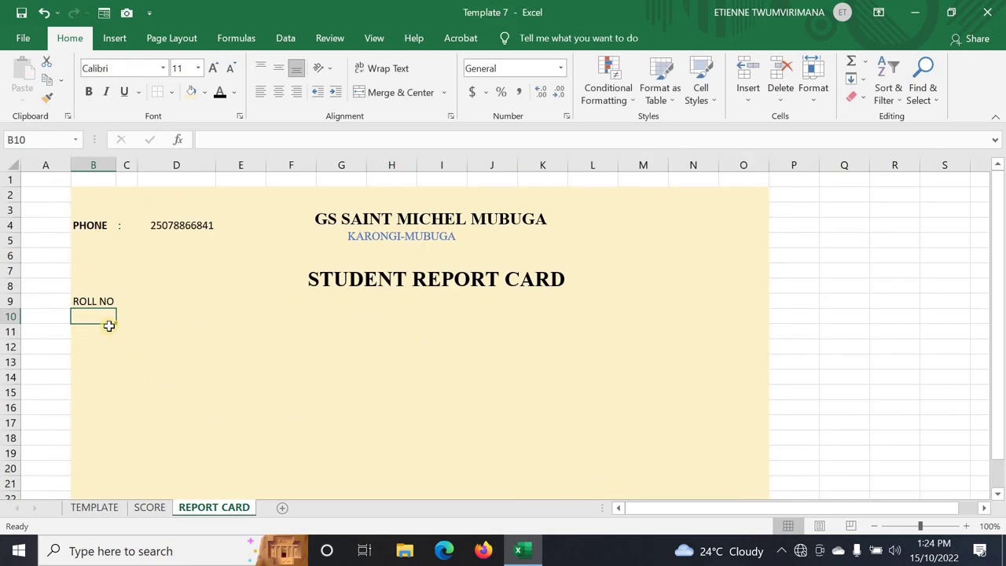
- Enter CLASS in B10 and STUDENT NAME in B11, then select B9:D11
text(CLASS)
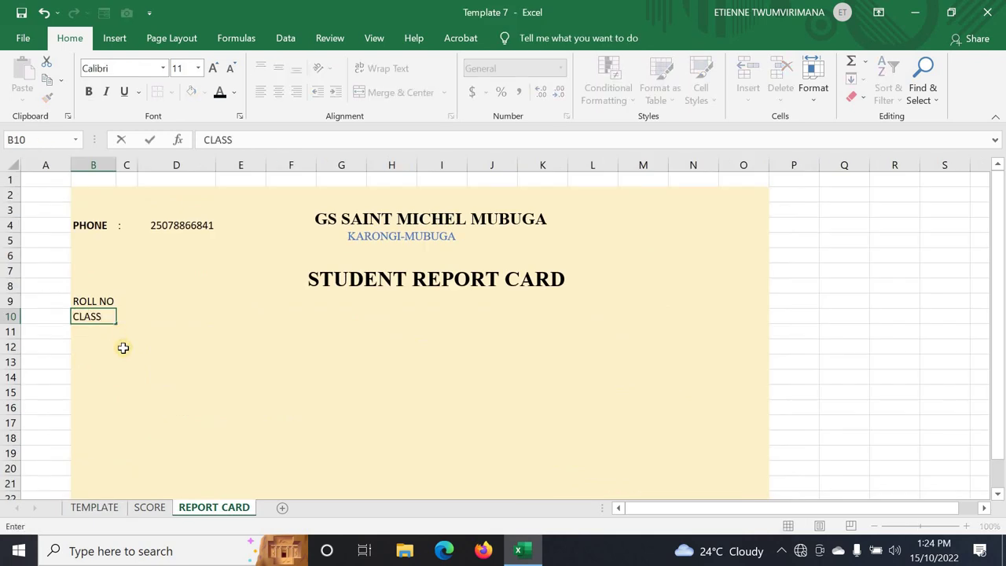
click(123, 348)
click(85, 316)
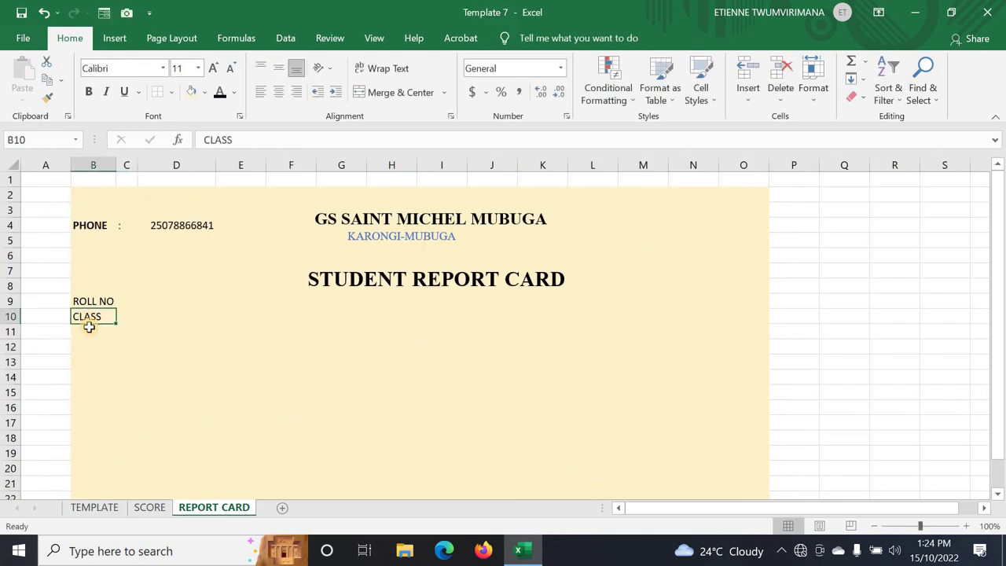
click(88, 328)
click(89, 505)
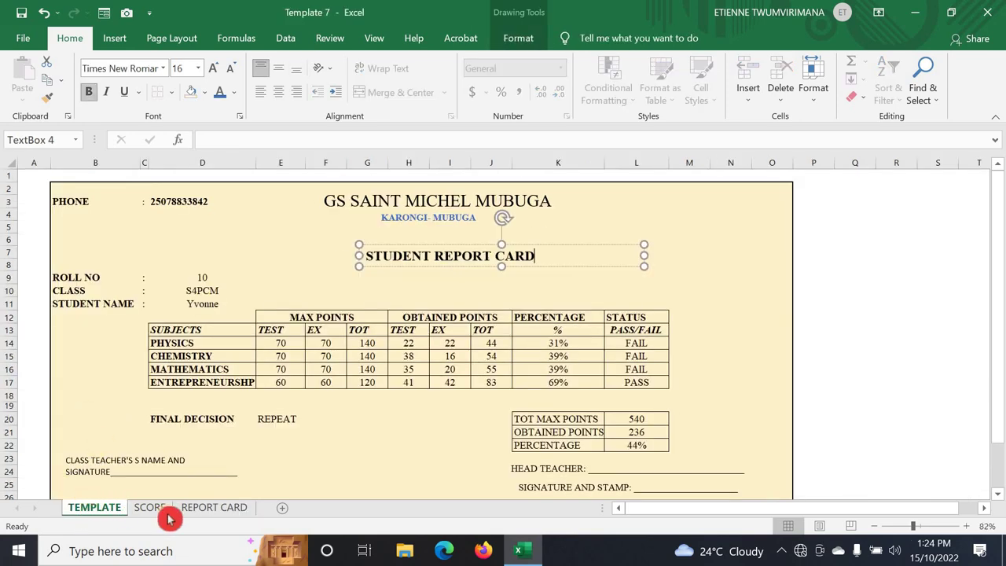
click(248, 514)
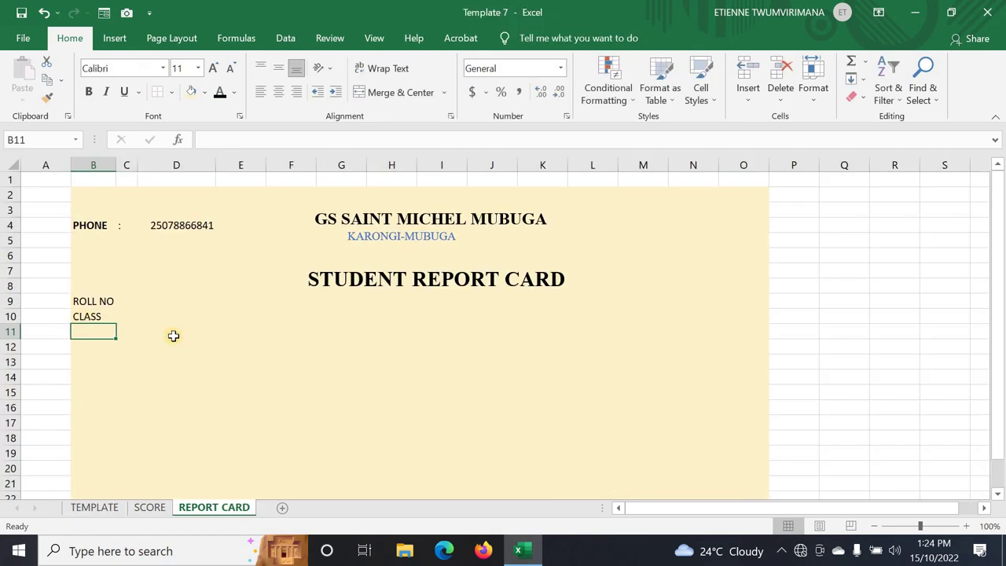
text(STUDENT NAME)
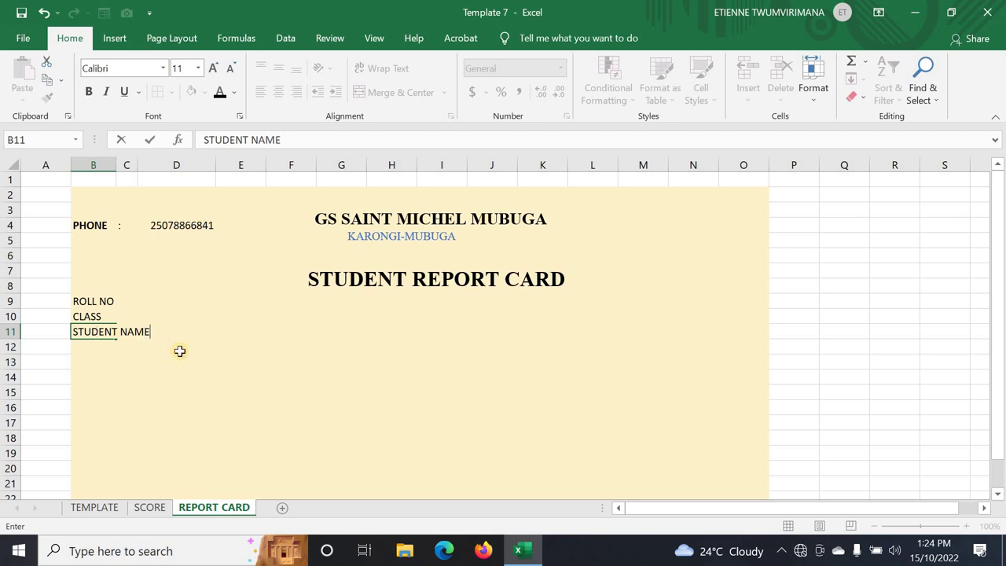
click(179, 361)
drag(95, 301, 143, 341)
drag(102, 269, 176, 331)
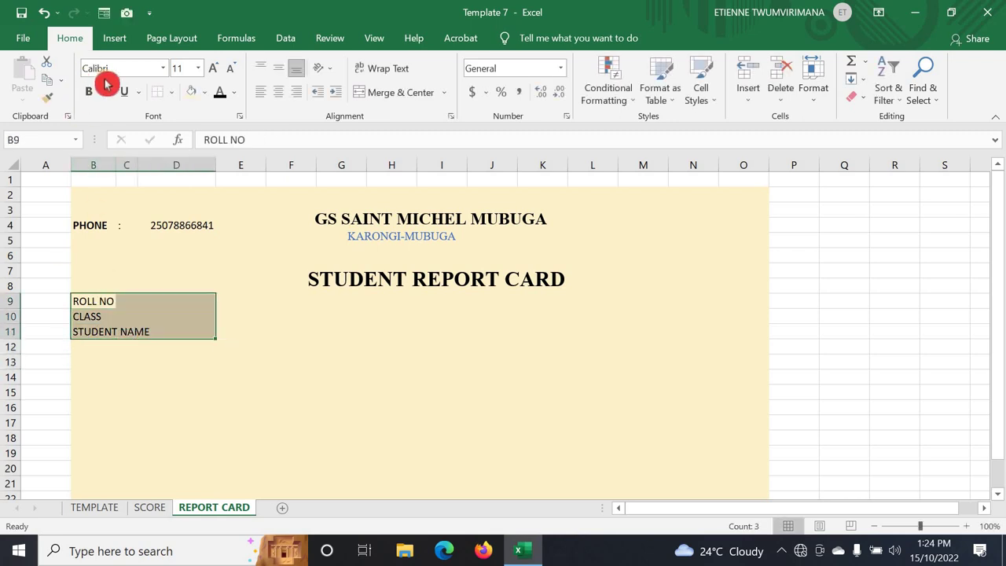
- Format the B9:D11 labels as Times New Roman, size 12
click(167, 69)
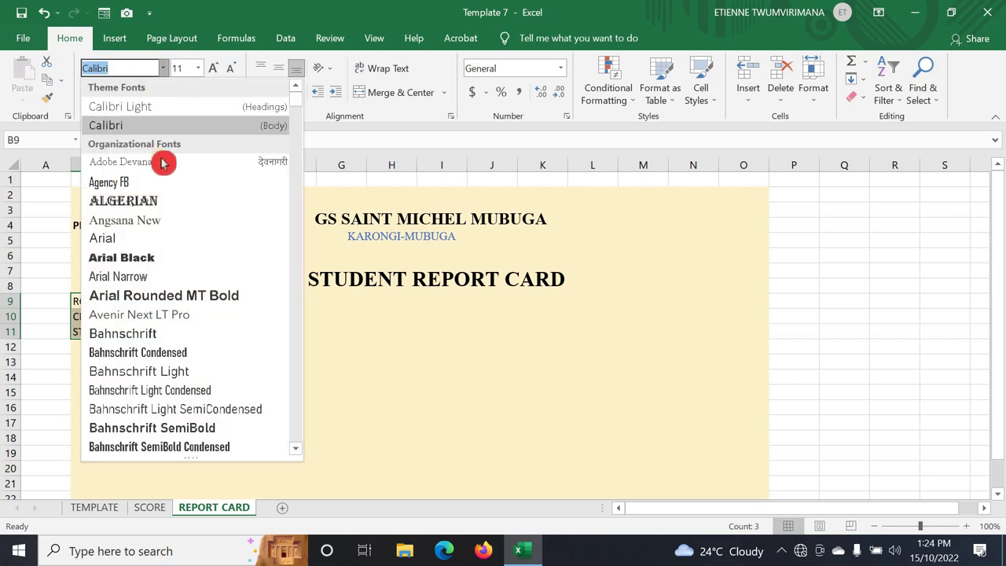
text(Times New Roman)
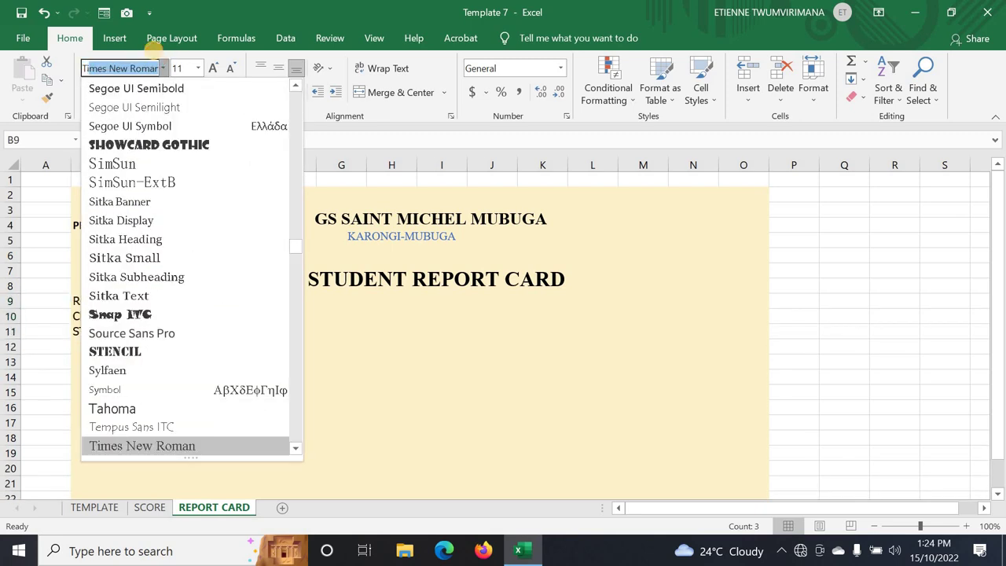
key(Return)
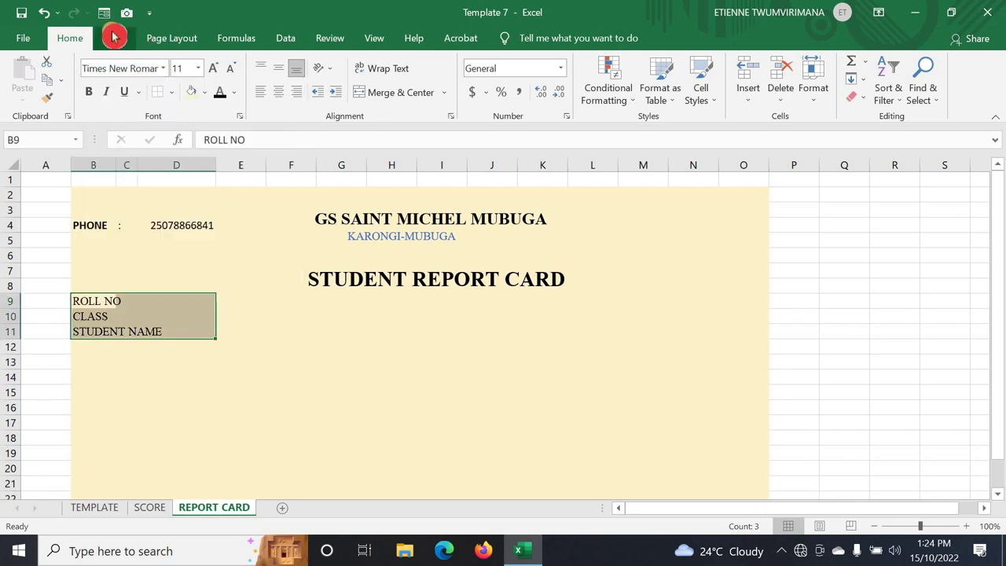
click(204, 72)
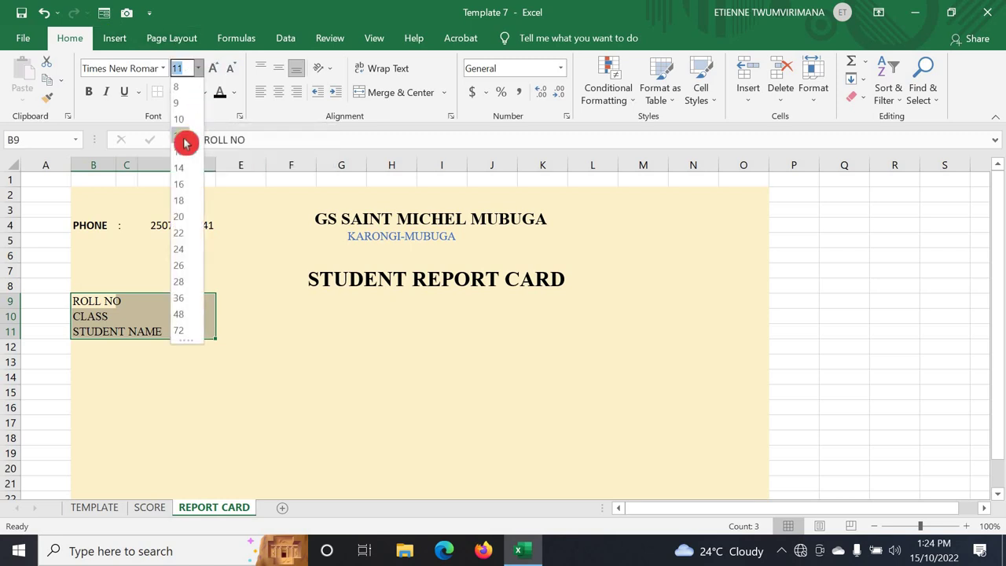
click(180, 149)
click(160, 411)
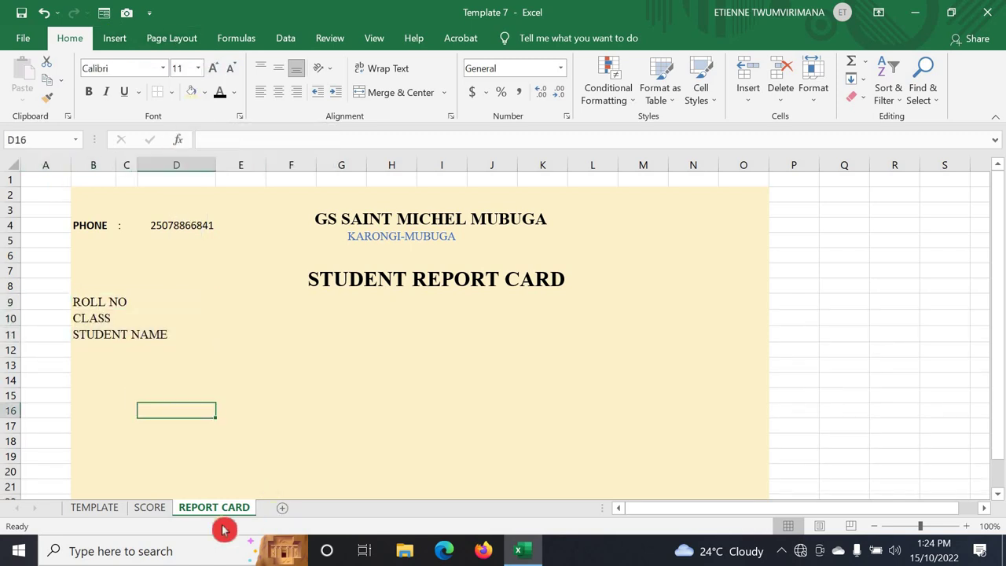
click(172, 298)
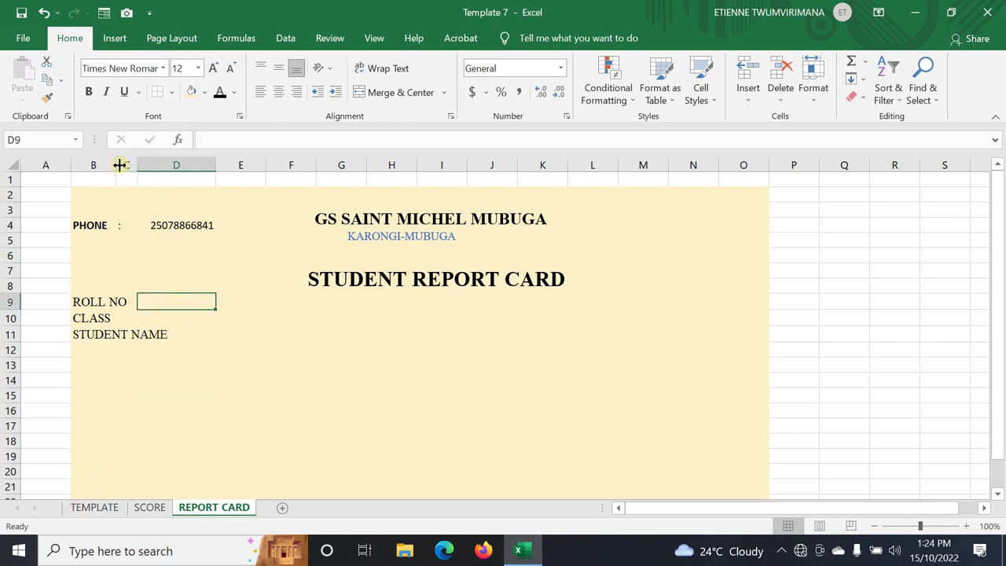
- Widen column B so the ROLL NO, CLASS and STUDENT NAME labels fit
drag(117, 165, 182, 179)
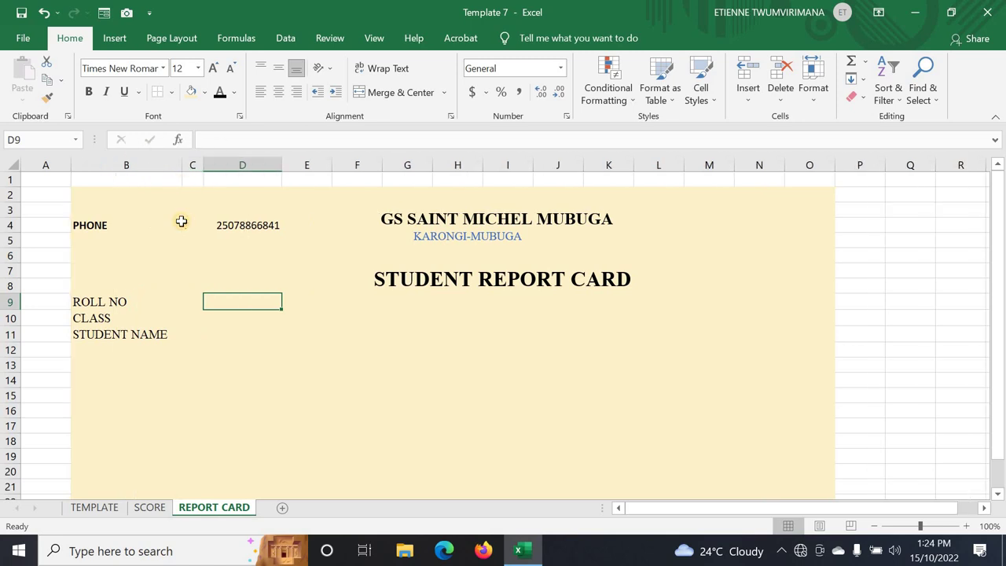
click(194, 347)
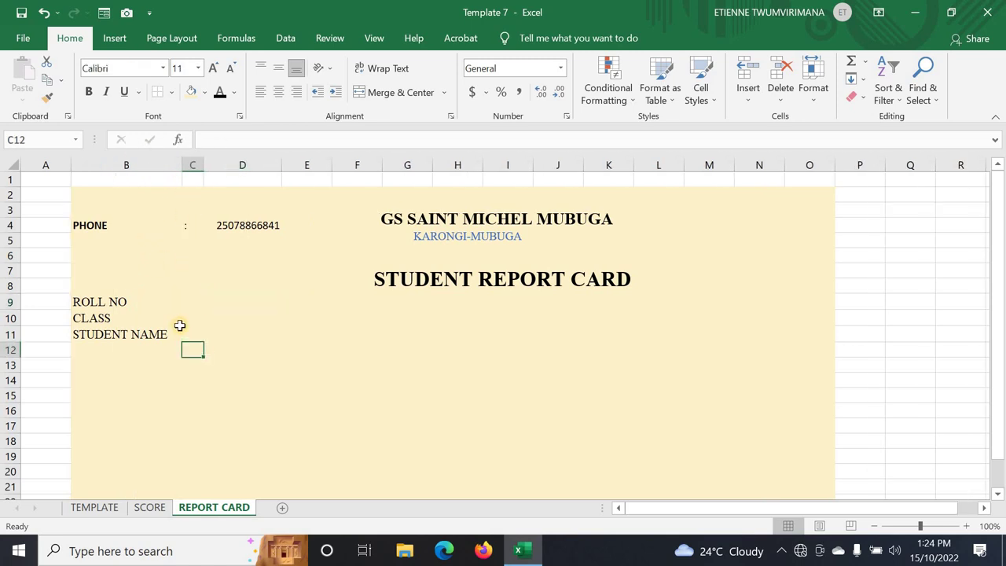
click(179, 325)
click(186, 335)
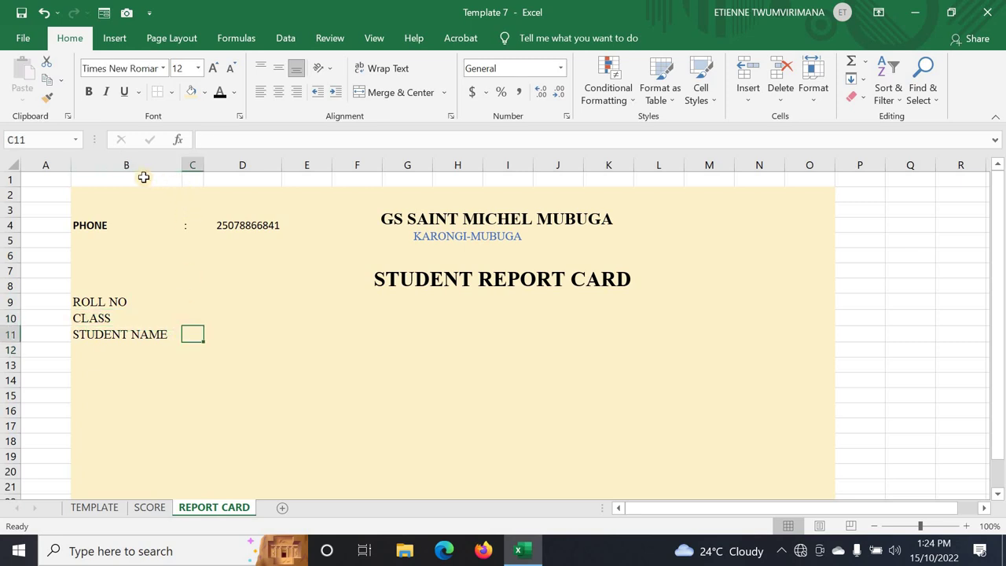
drag(164, 284, 179, 304)
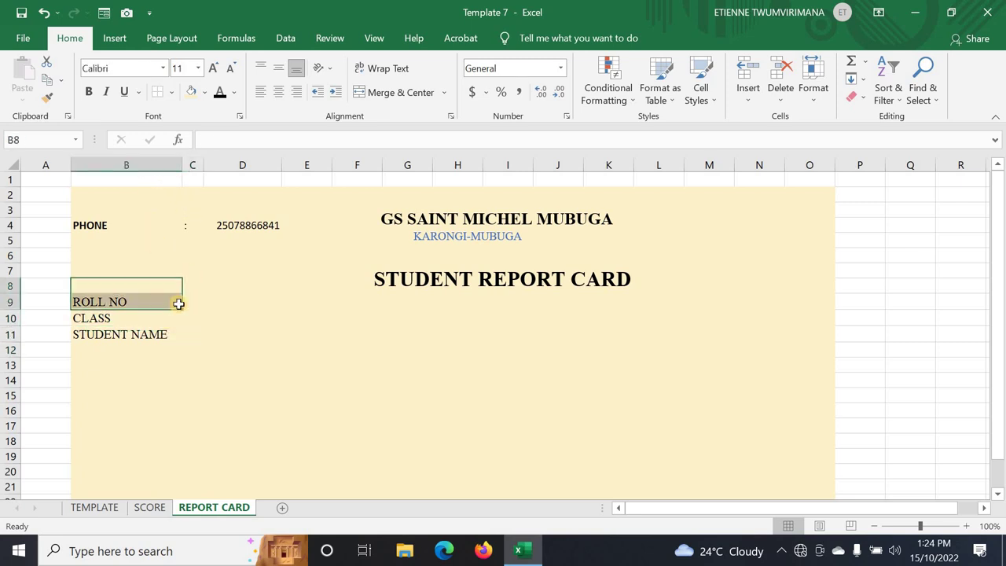
- Type a colon into C9, C10 and C11 beside the three labels
click(186, 303)
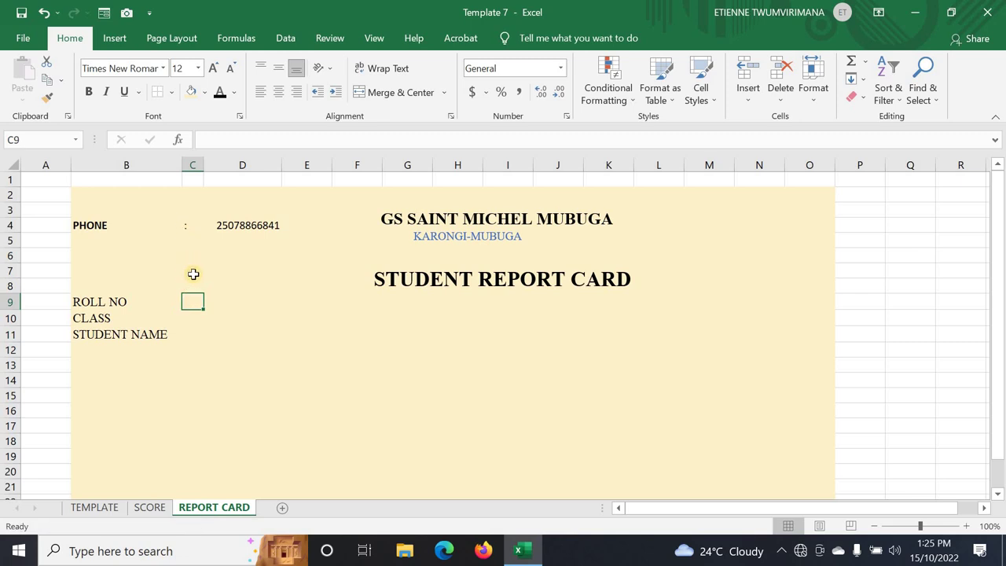
text(:)
click(188, 320)
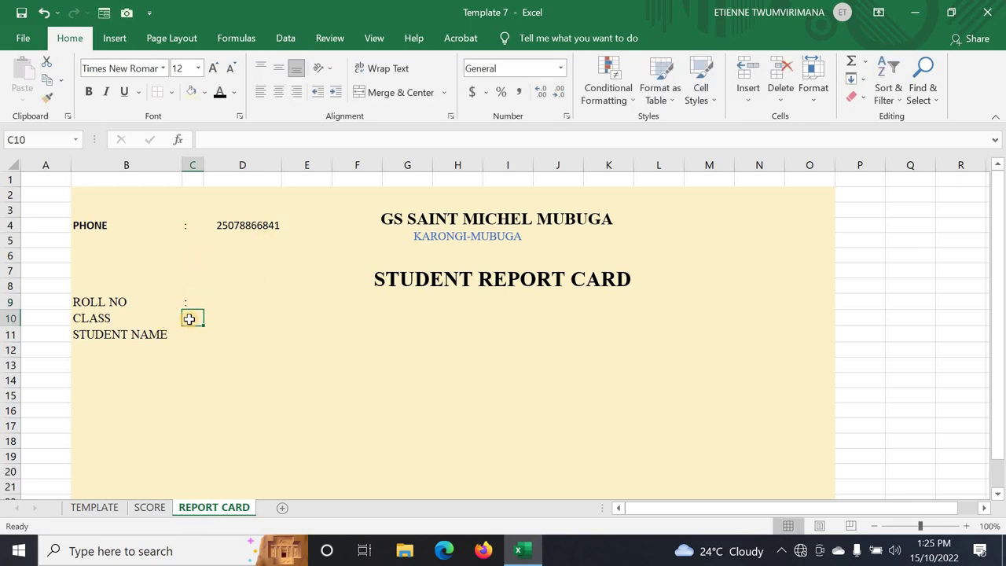
text(:)
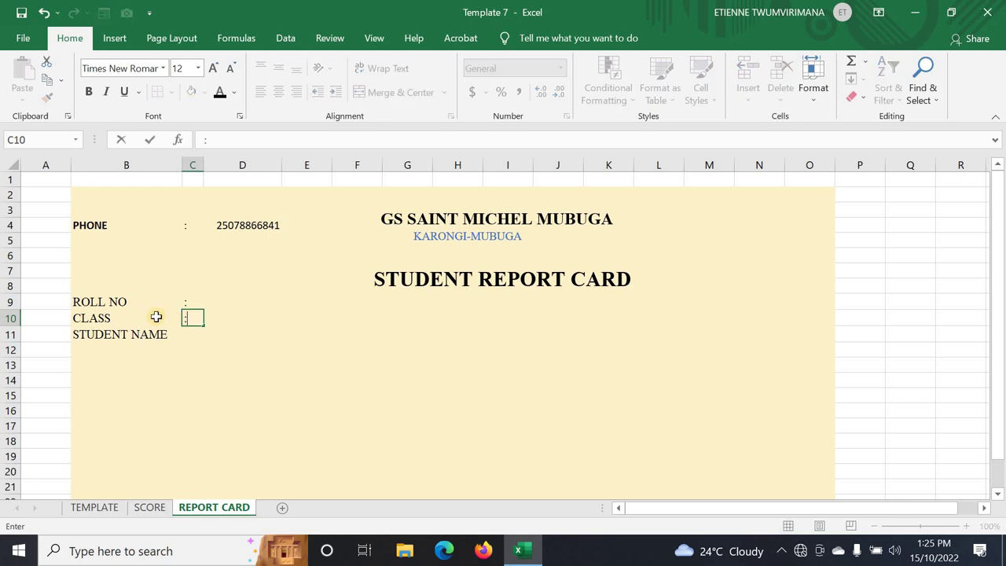
click(184, 334)
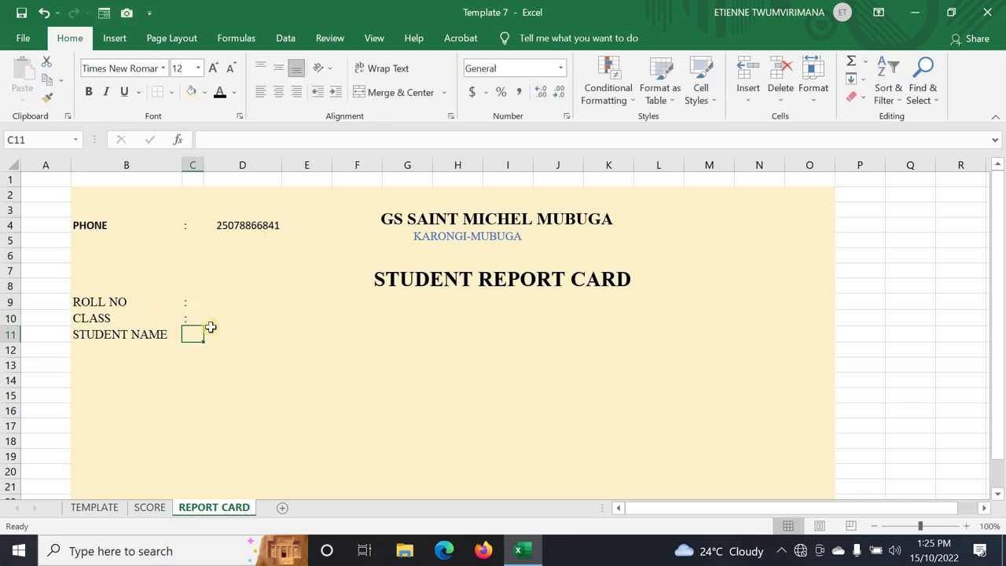
text(:)
click(239, 394)
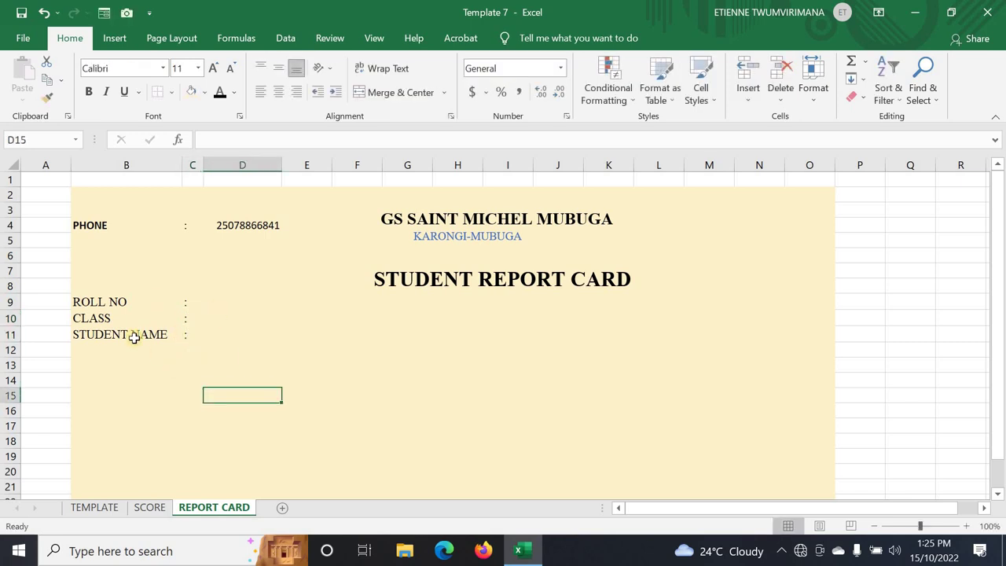
drag(104, 302, 121, 333)
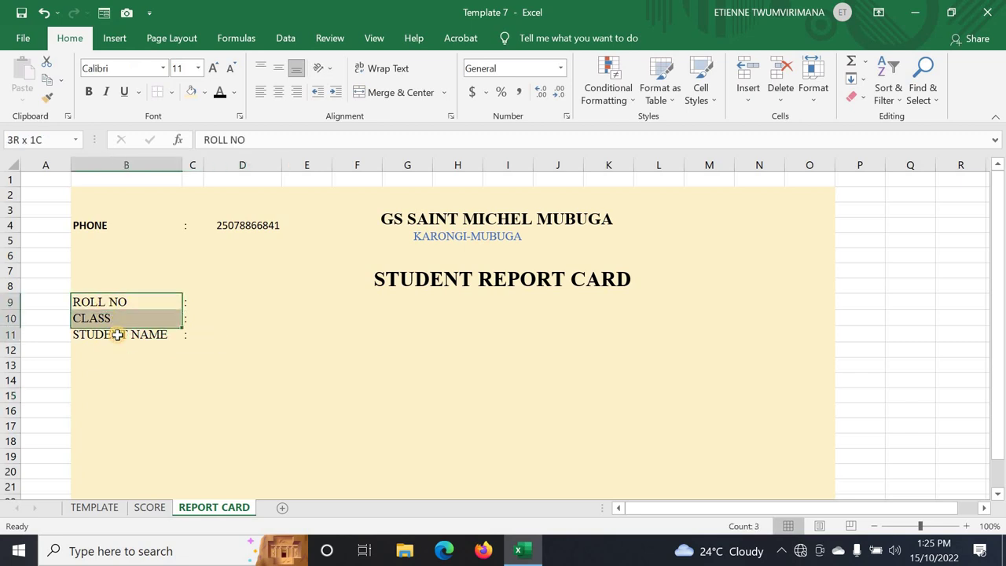
click(89, 91)
click(95, 508)
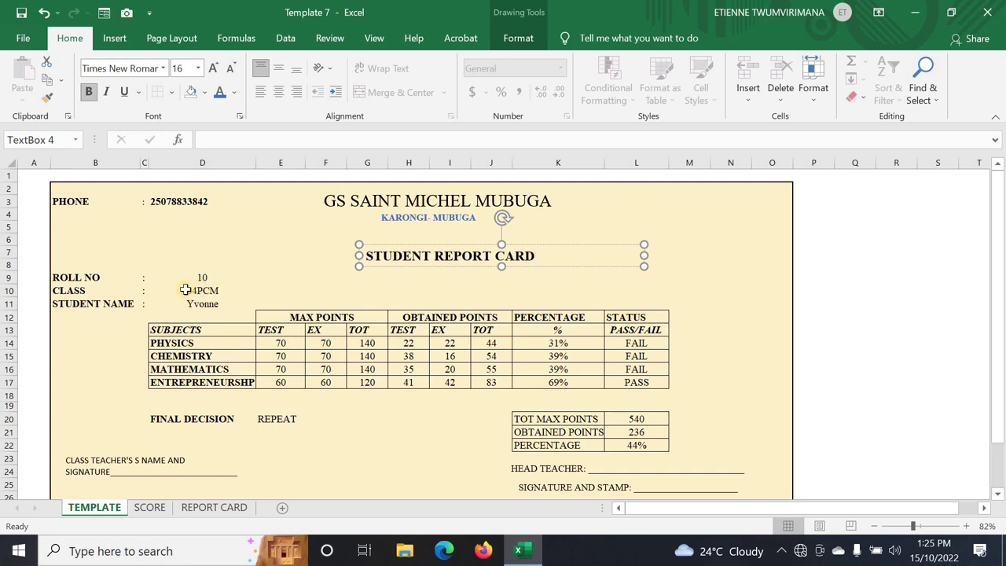
click(185, 290)
click(190, 303)
click(193, 280)
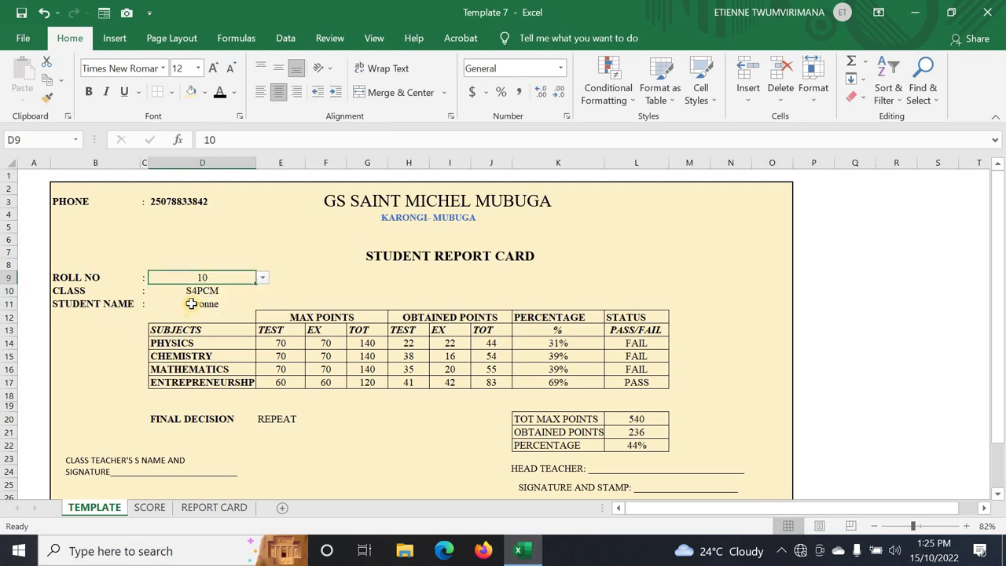
click(218, 511)
click(243, 409)
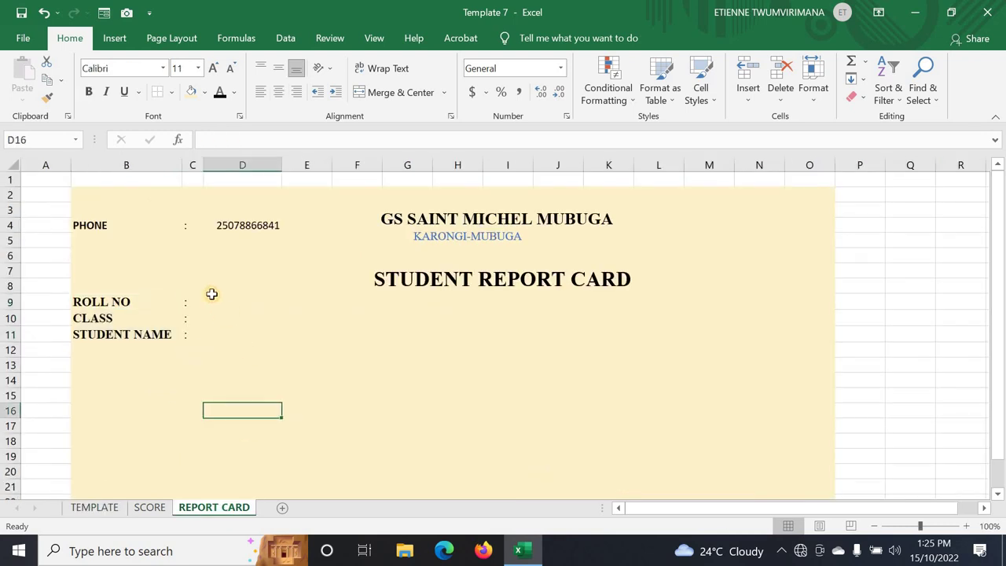
click(212, 299)
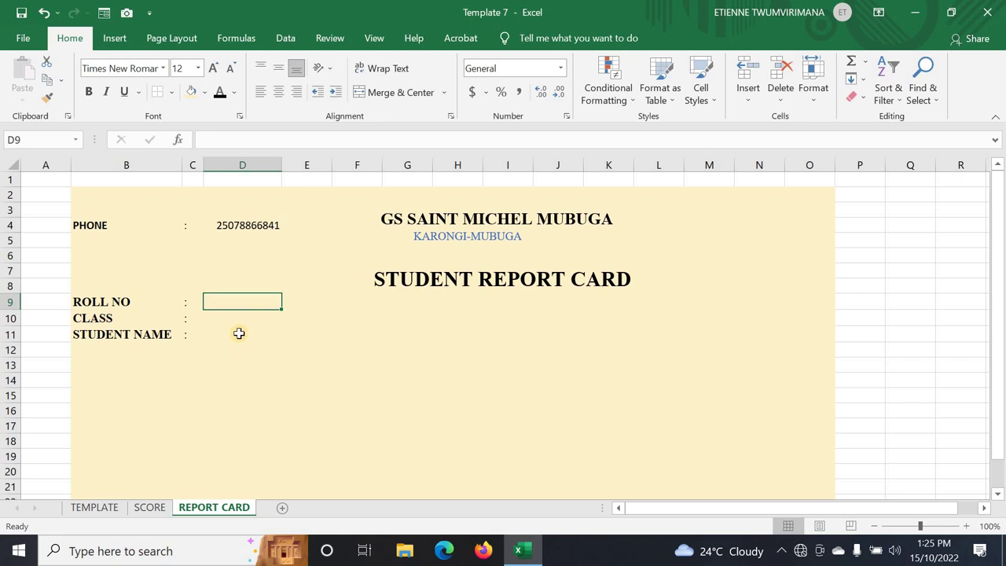
click(234, 322)
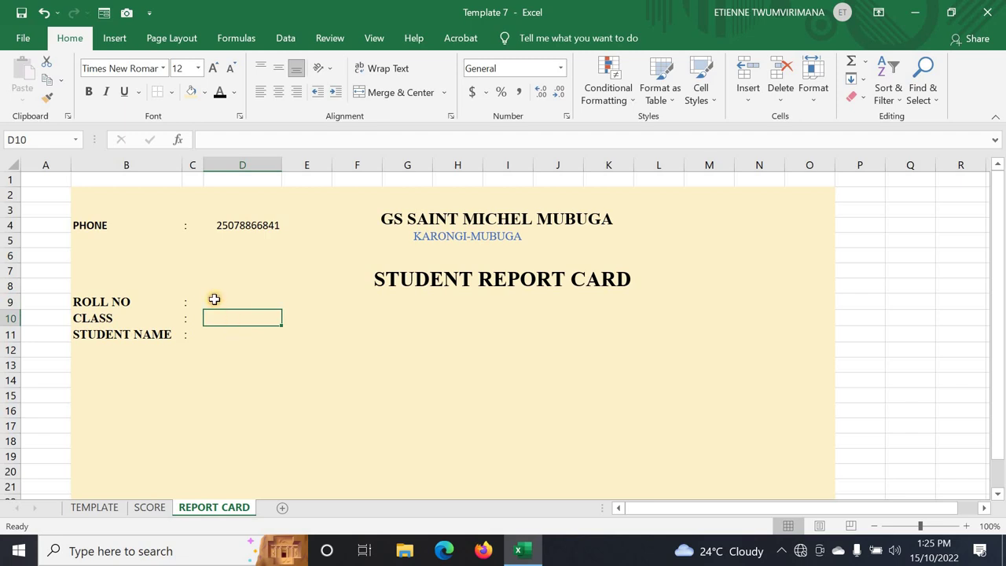
click(214, 300)
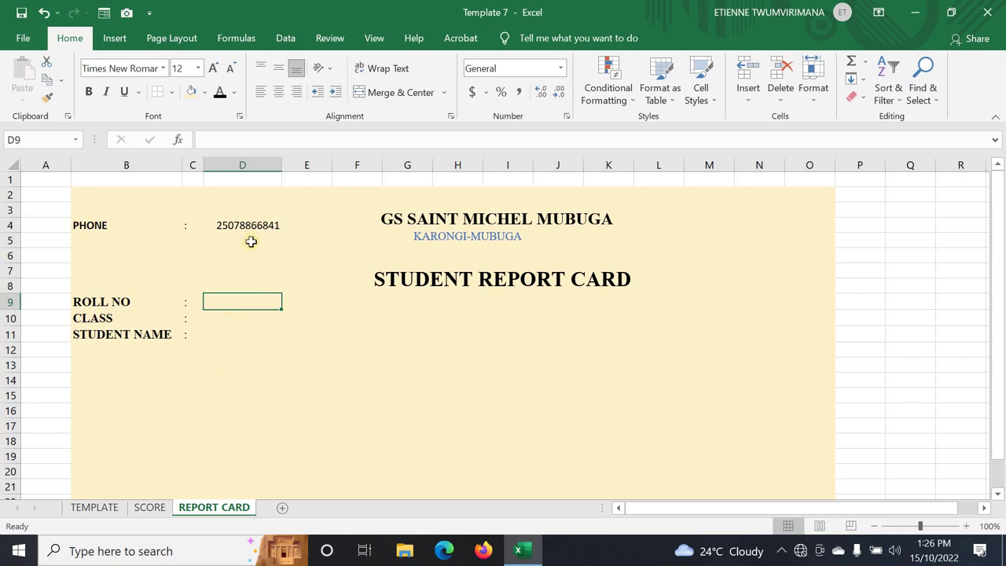
- Pick roll number 5 from the TEMPLATE sheet's D9 dropdown, then return to REPORT CARD
click(150, 507)
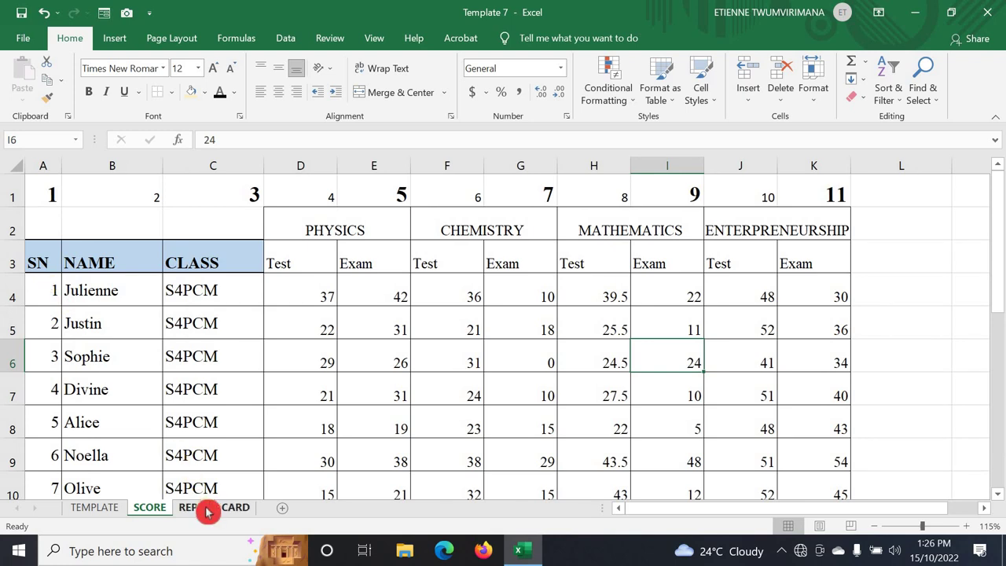
click(206, 509)
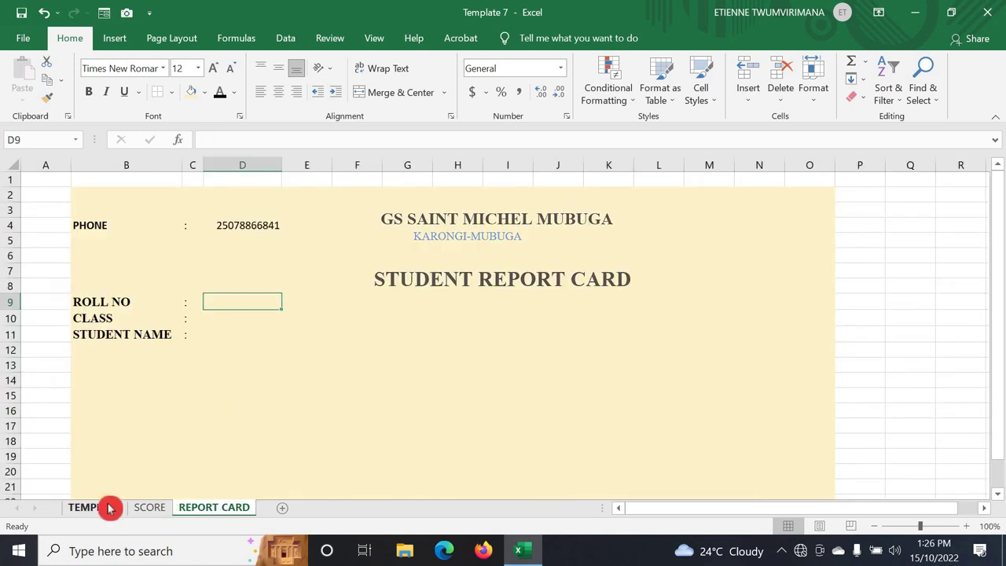
click(109, 508)
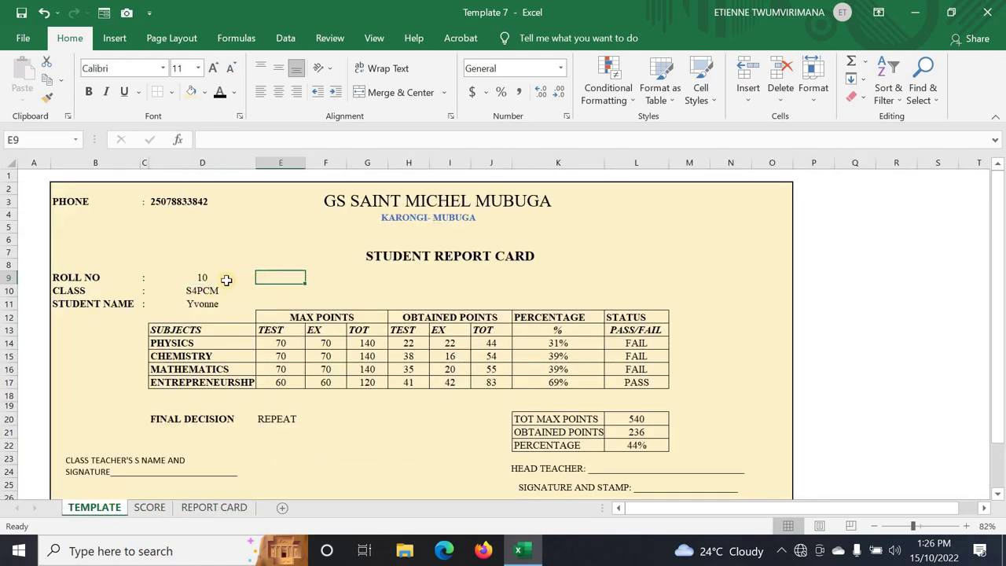
click(263, 279)
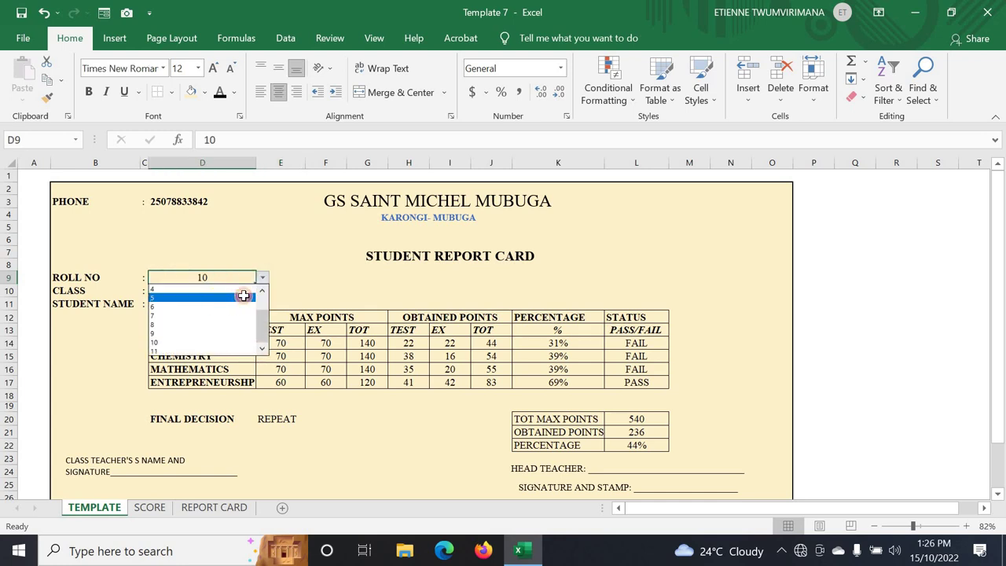
click(224, 298)
click(264, 280)
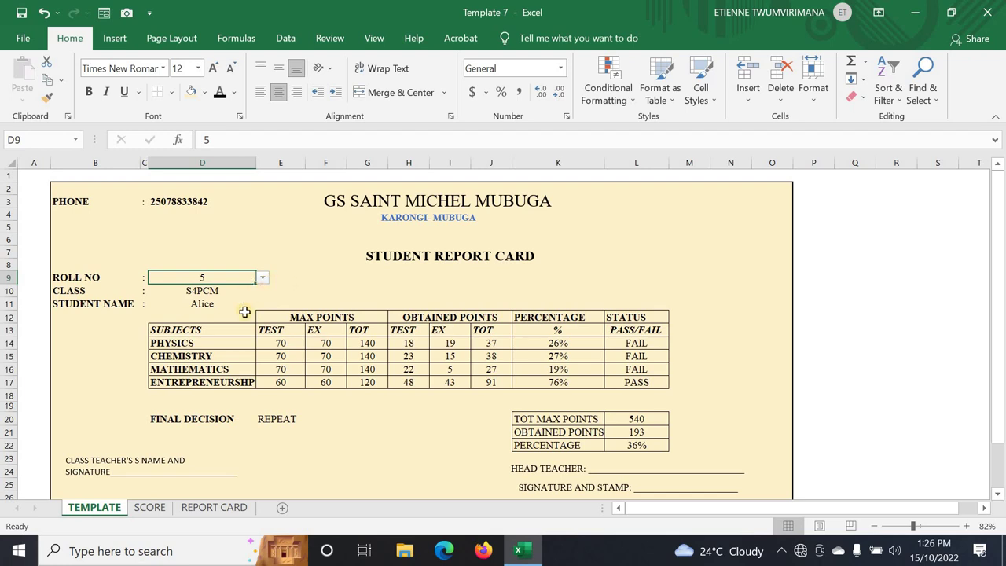
click(216, 507)
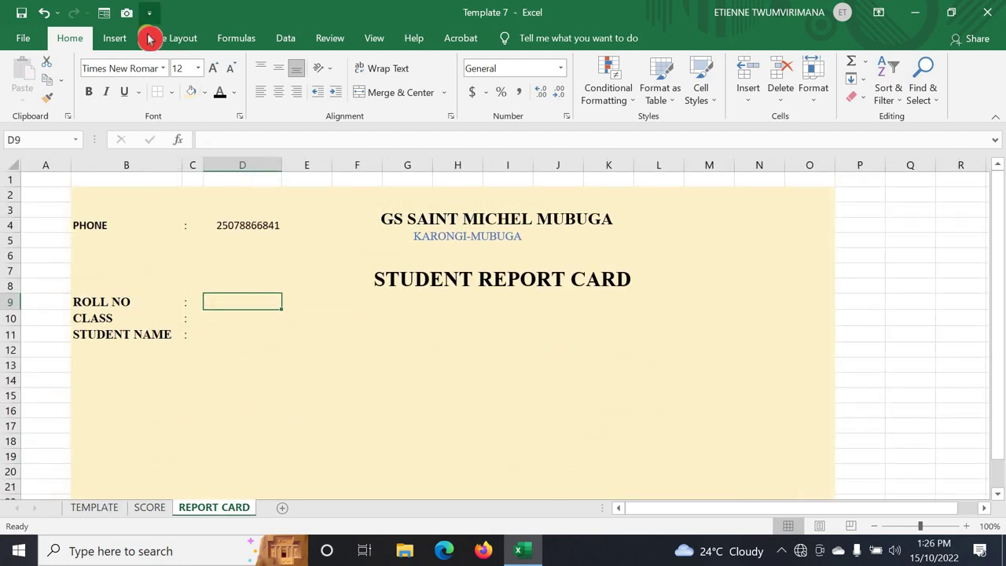
- Open Data Validation for D9 and set Allow to List
click(287, 38)
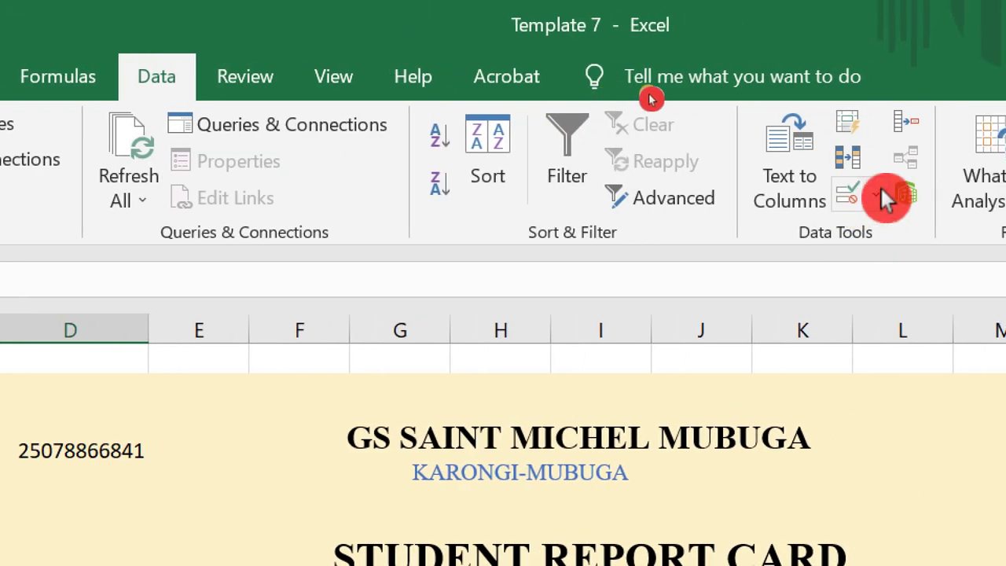
click(873, 189)
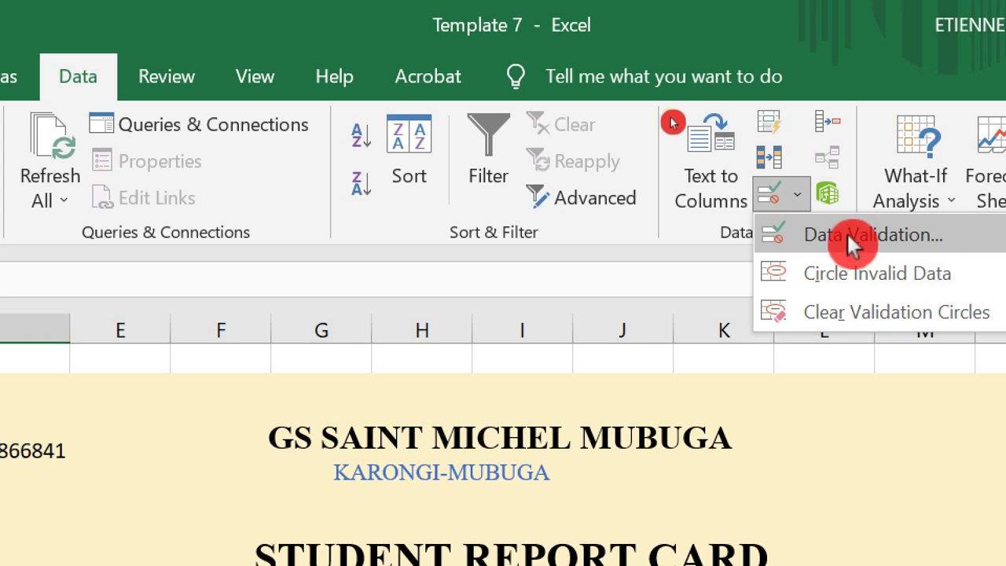
click(848, 238)
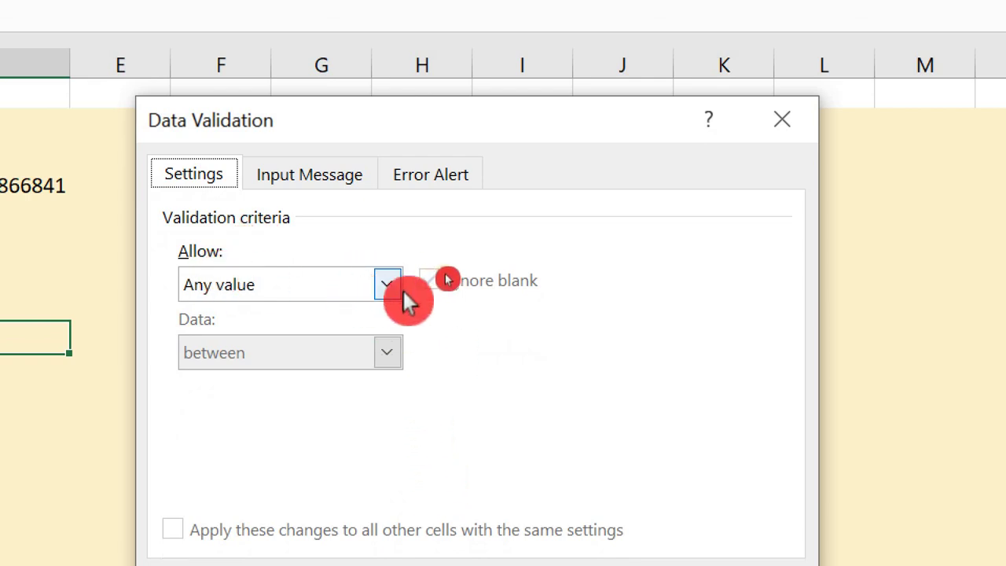
click(392, 284)
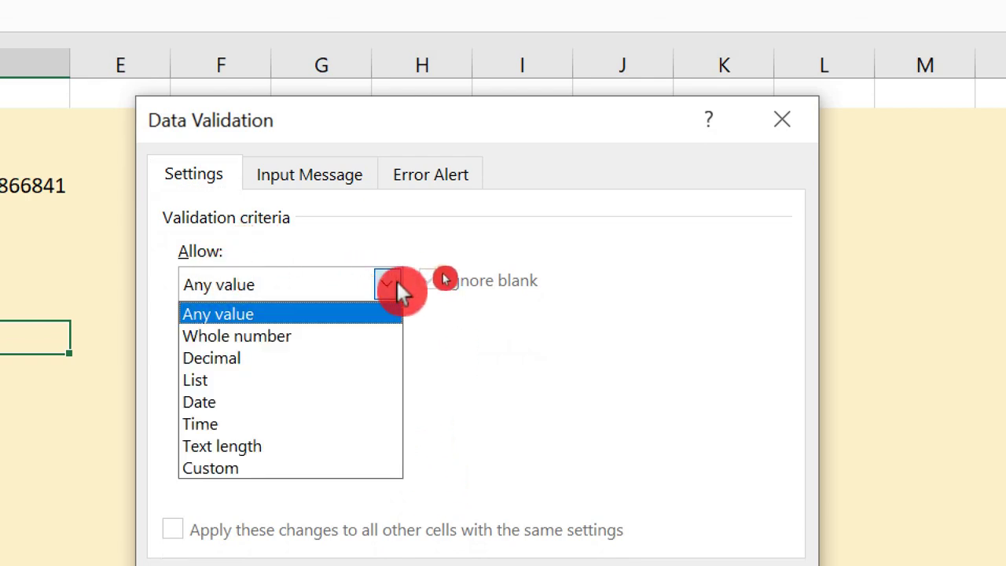
click(250, 380)
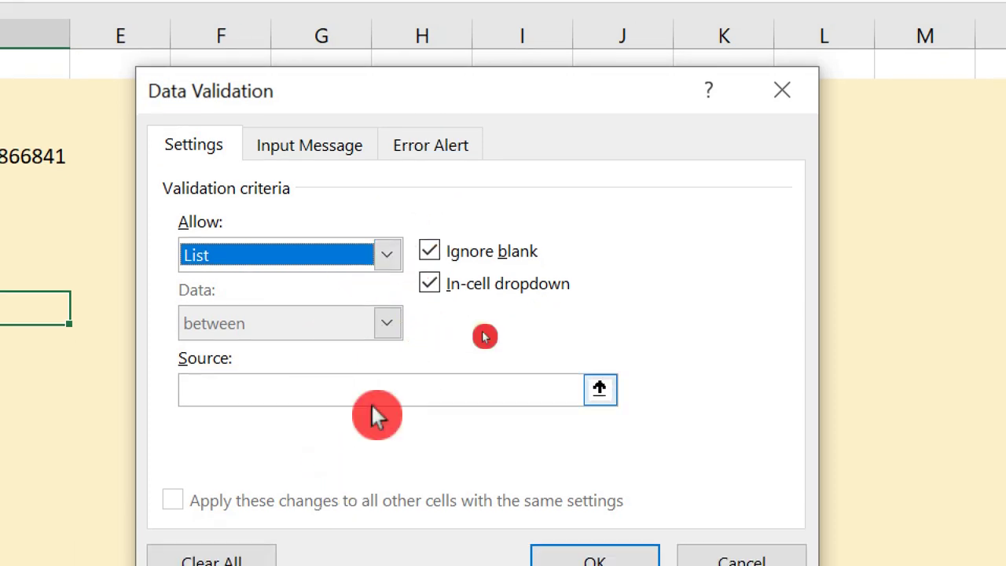
- Set the list Source to the SCORE sheet's roll numbers A4:A14 and confirm
click(598, 389)
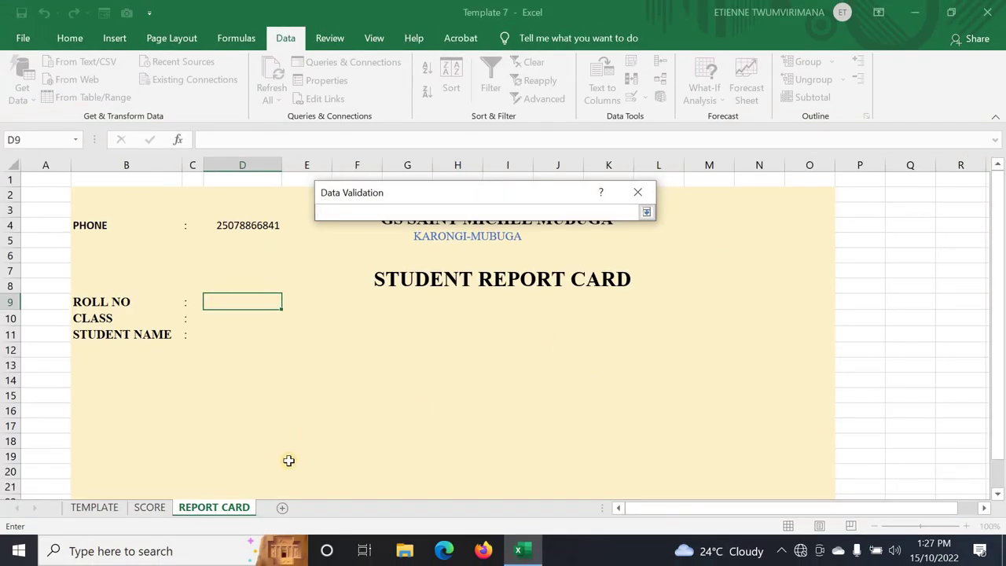
click(155, 508)
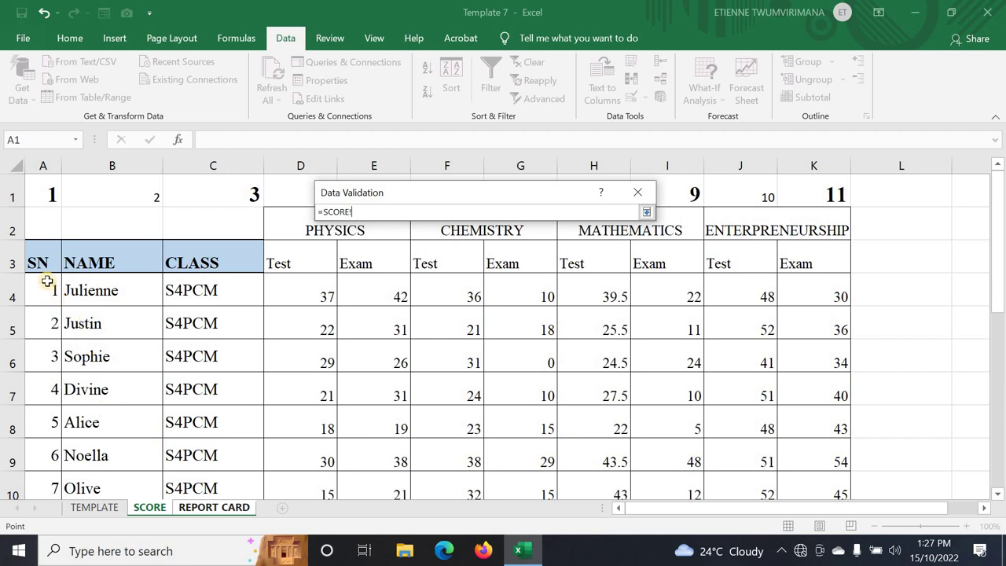
drag(47, 281, 44, 423)
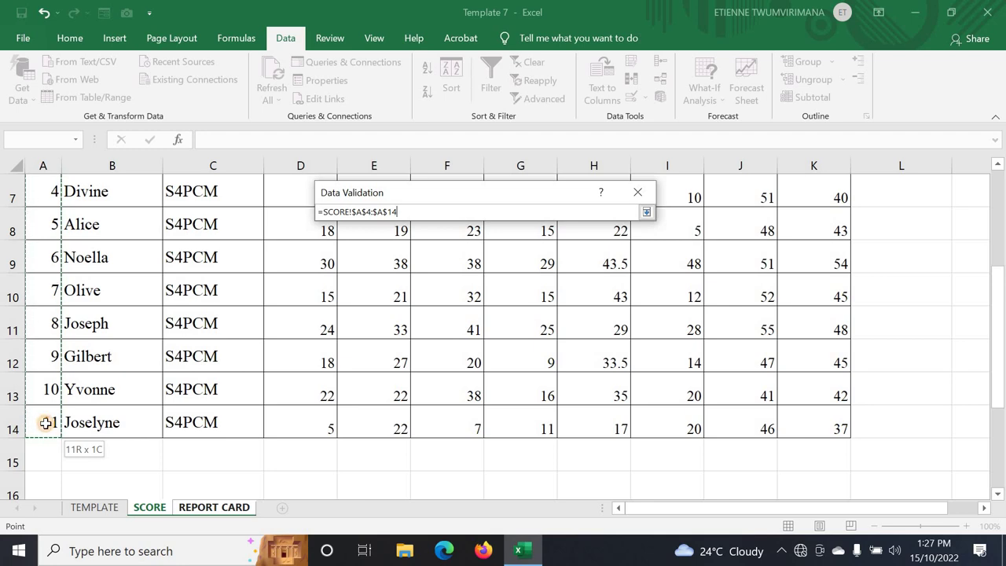
drag(44, 423, 46, 424)
click(646, 212)
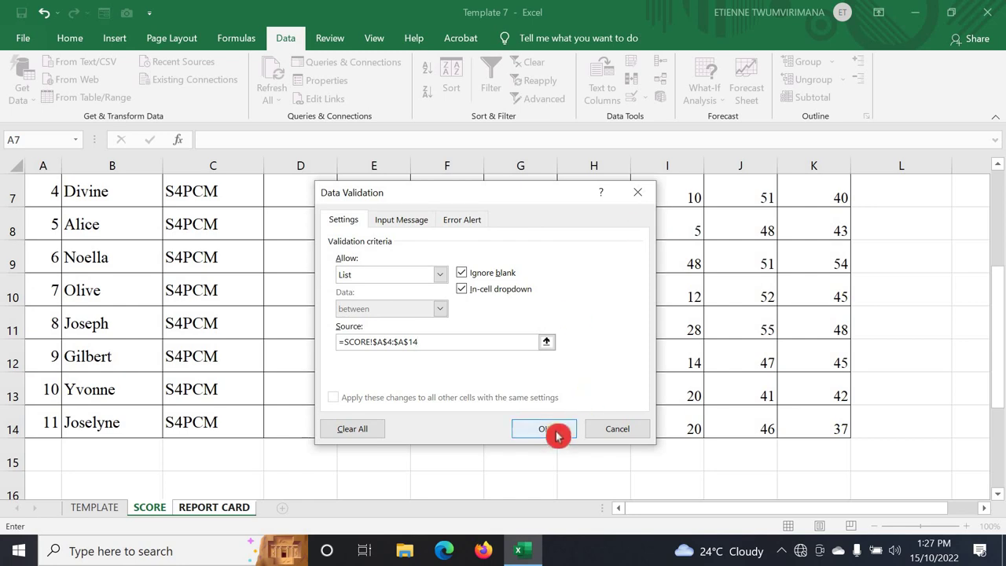
click(554, 430)
- Test the new D9 dropdown, choosing roll number 2 and then 5
click(289, 307)
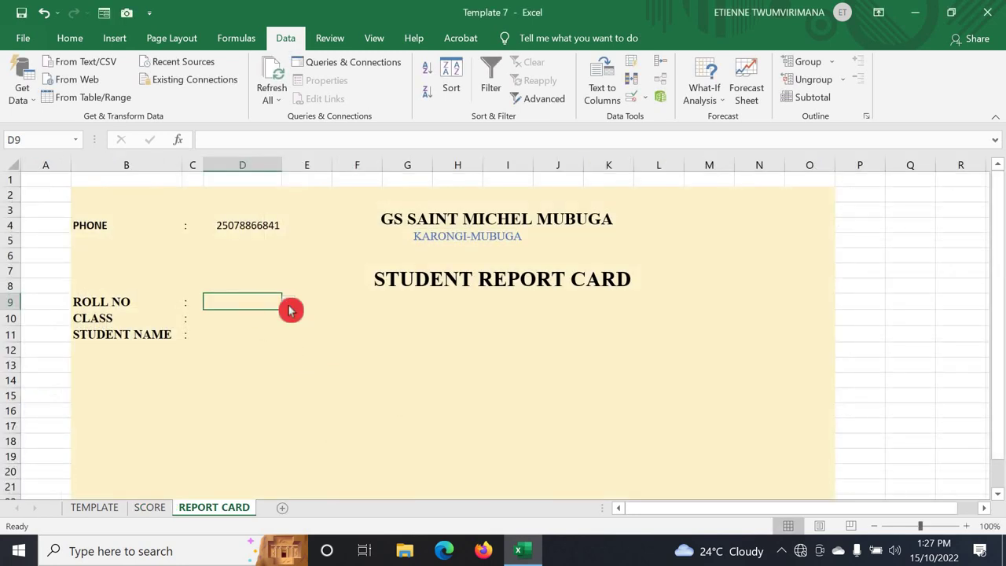
click(287, 302)
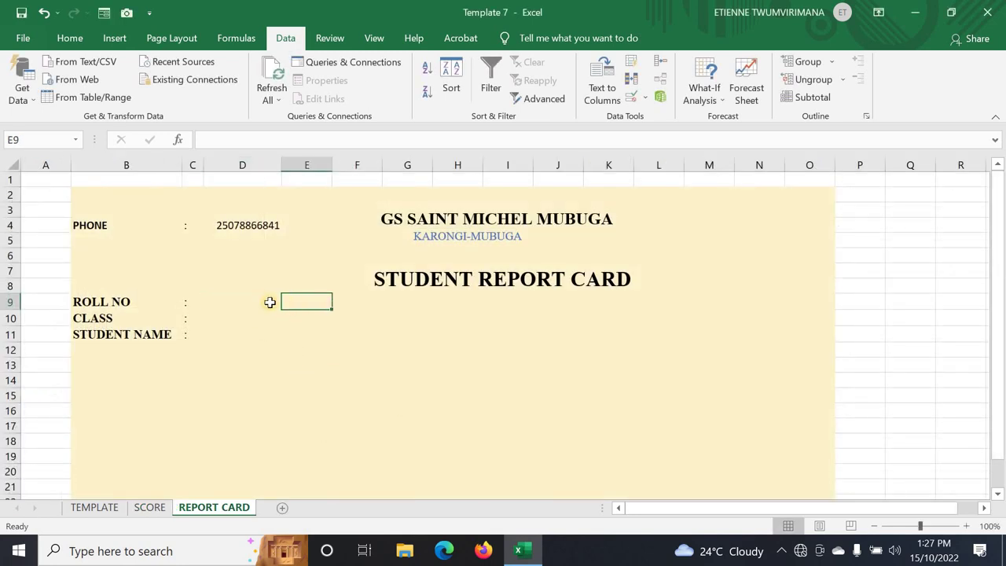
click(255, 299)
click(289, 309)
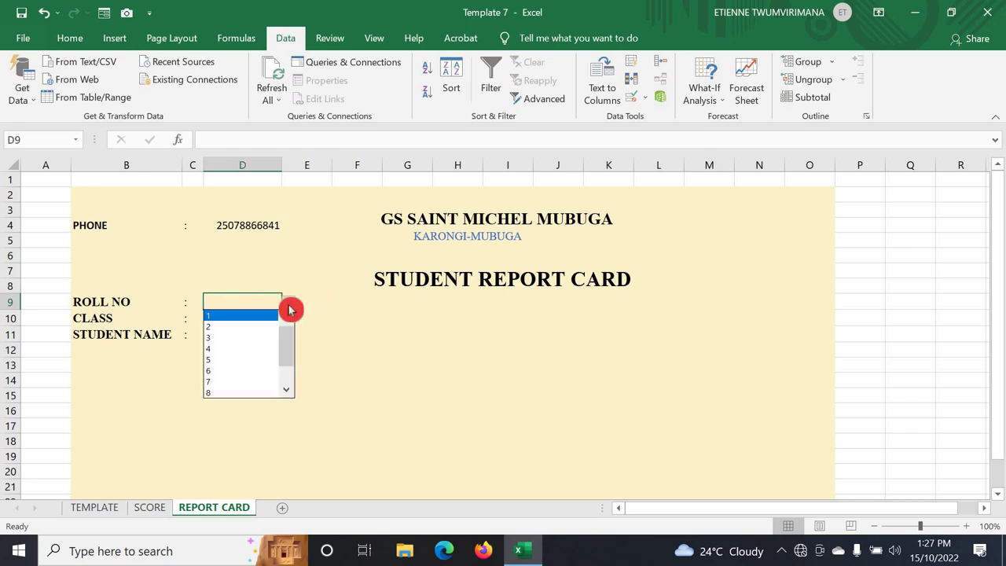
click(247, 332)
click(291, 307)
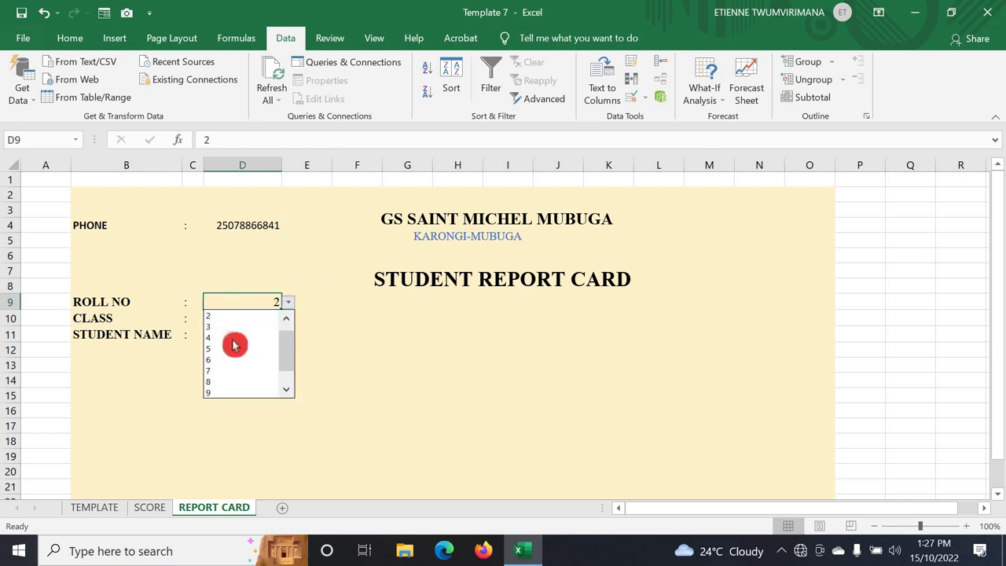
click(259, 347)
- Review the SCORE sheet's marks table before returning to REPORT CARD
click(229, 330)
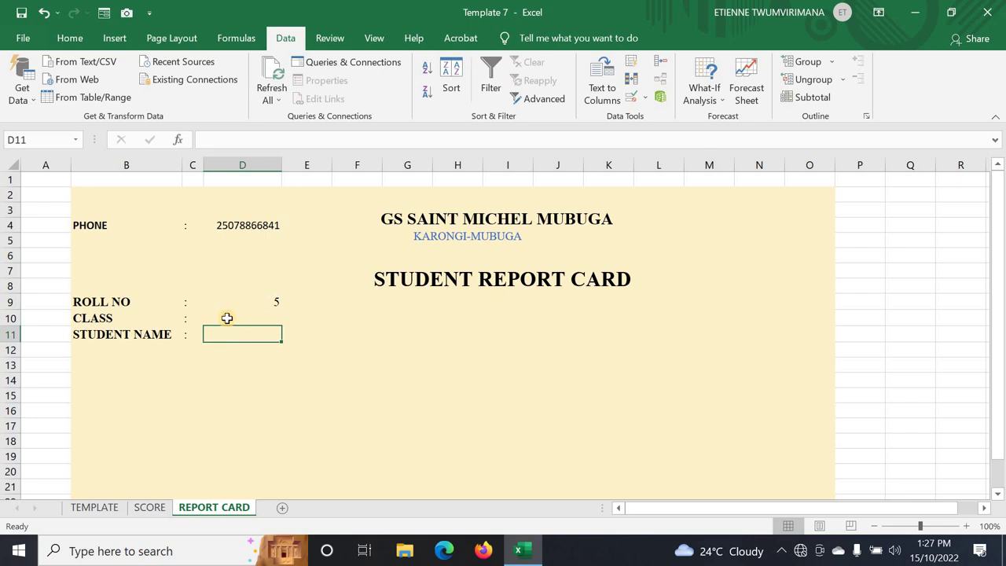
click(227, 317)
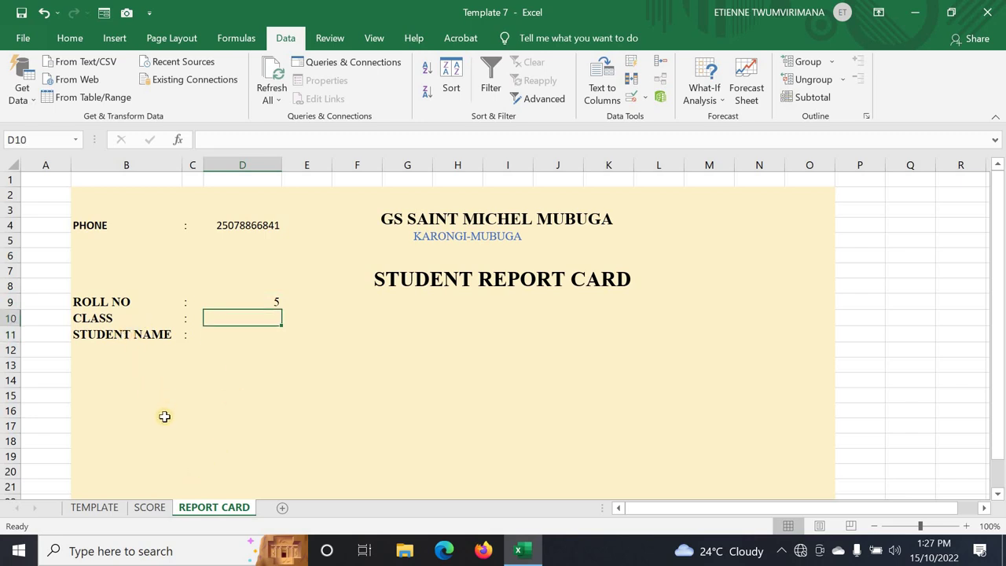
click(160, 508)
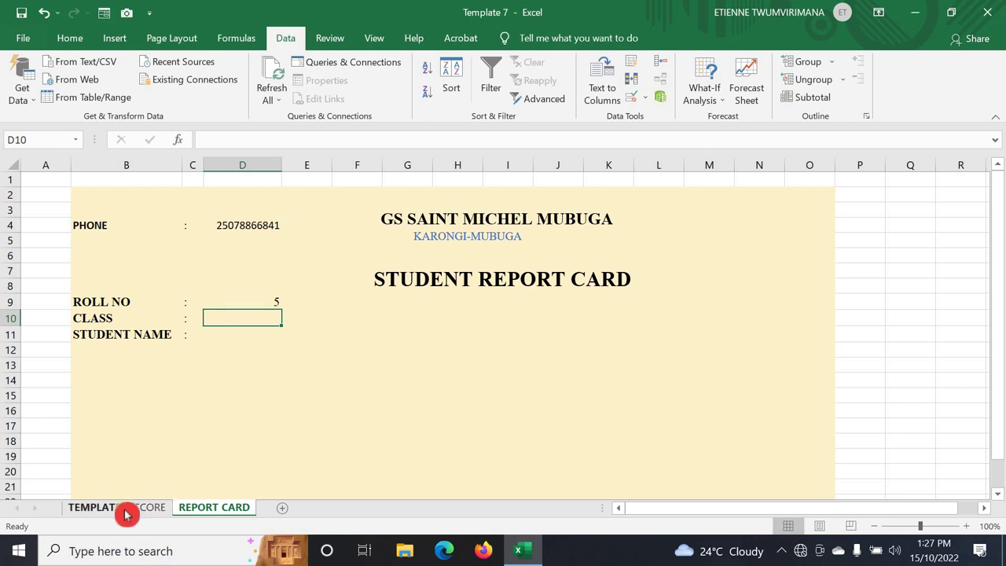
scroll(165, 296, up, 2)
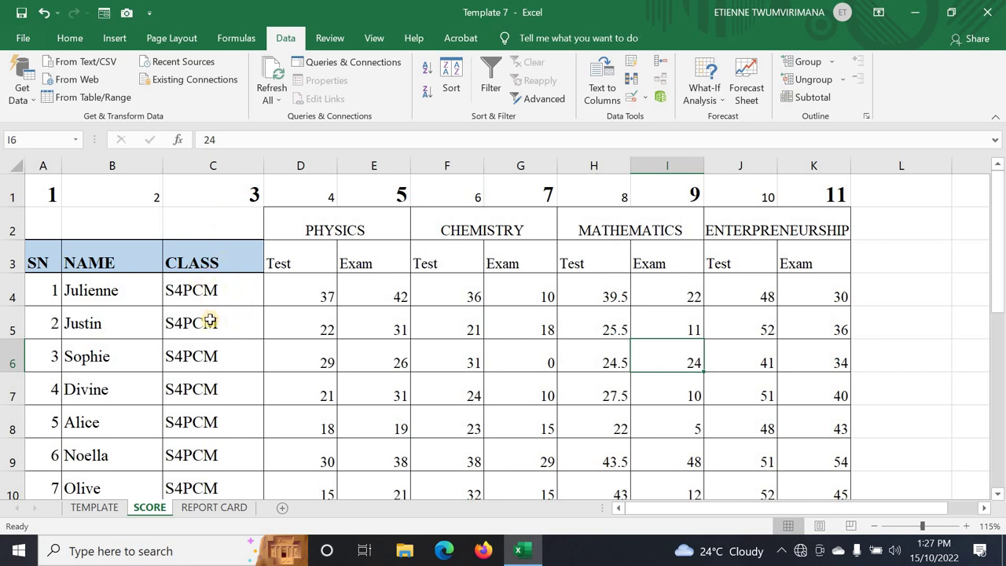
click(226, 510)
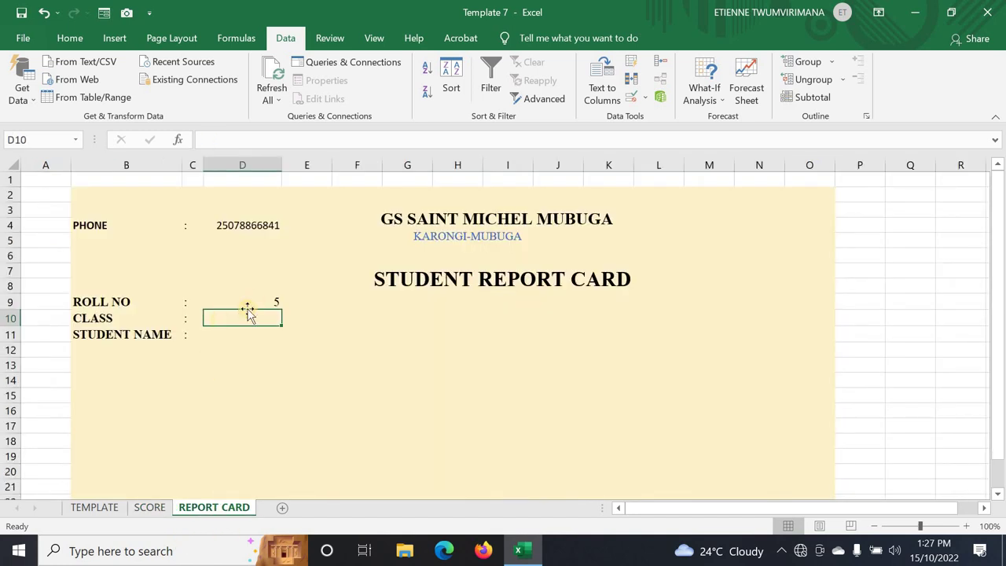
- Start a VLOOKUP in D10 using the locked roll number $D$9 as lookup value
text(=)
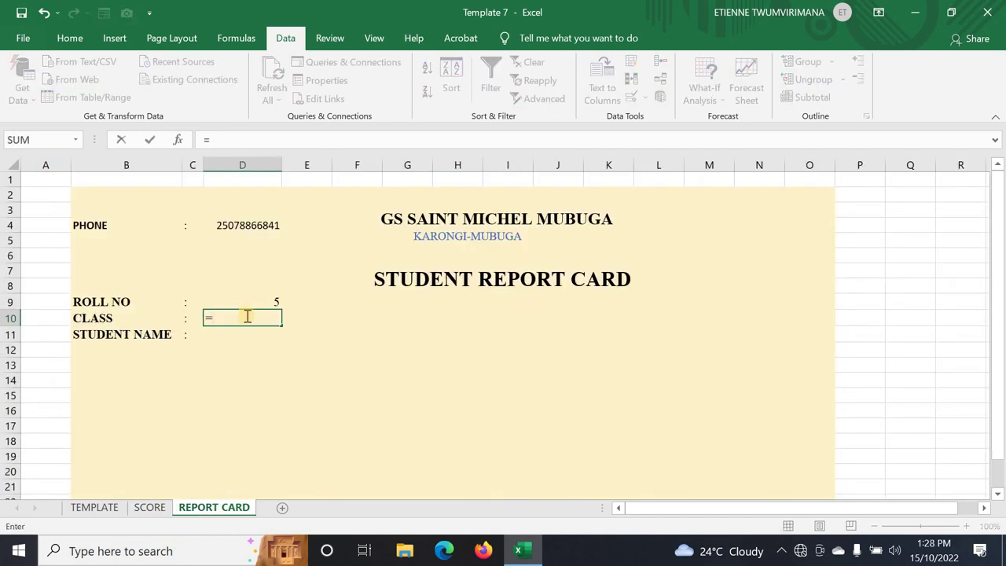
text(VL)
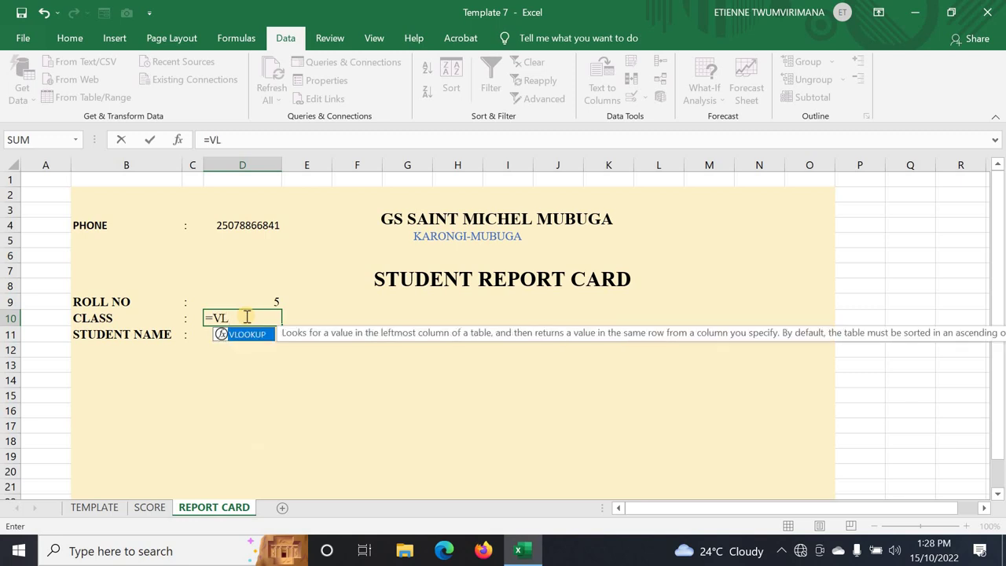
double_click(262, 334)
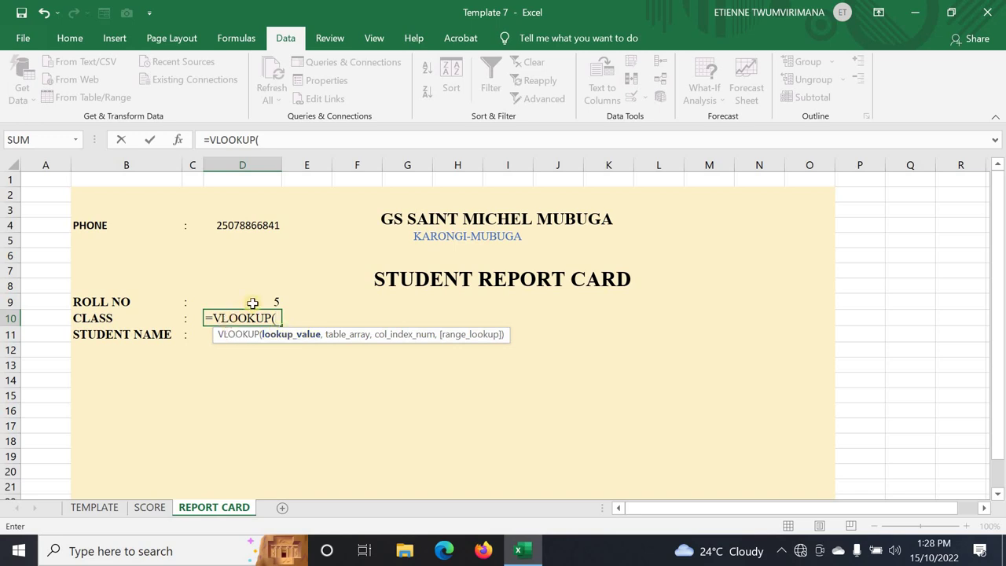
click(252, 303)
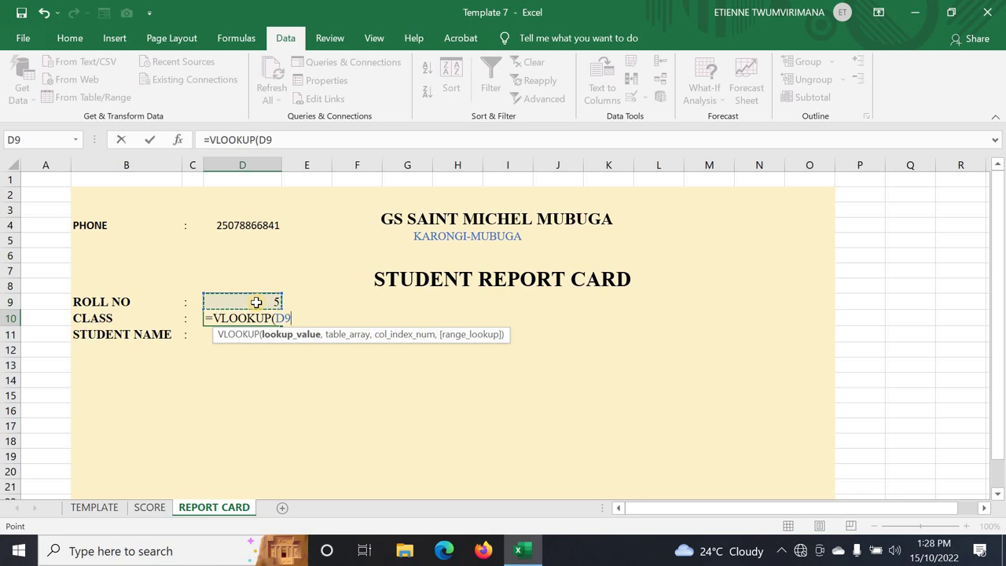
text(,)
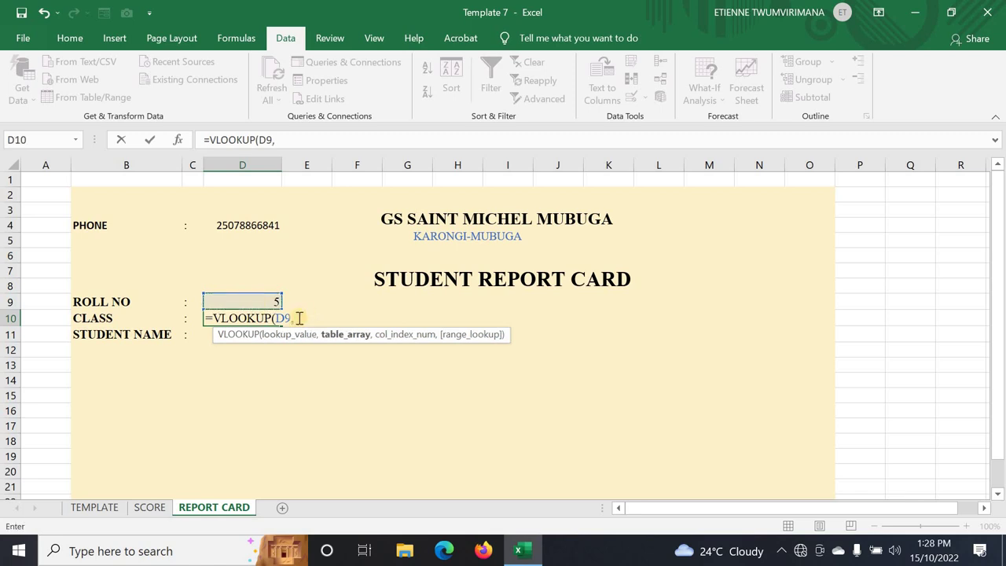
click(283, 319)
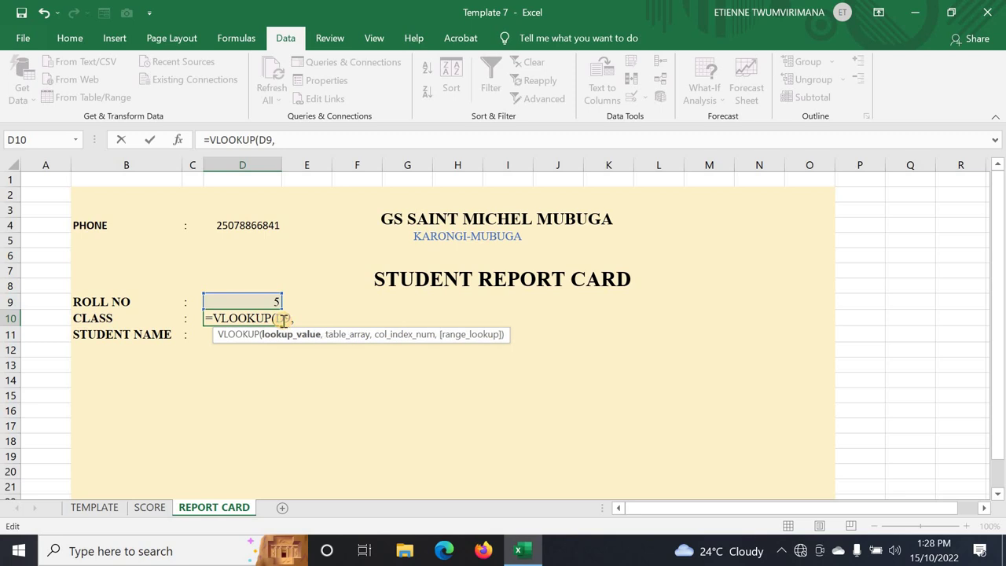
key(F4)
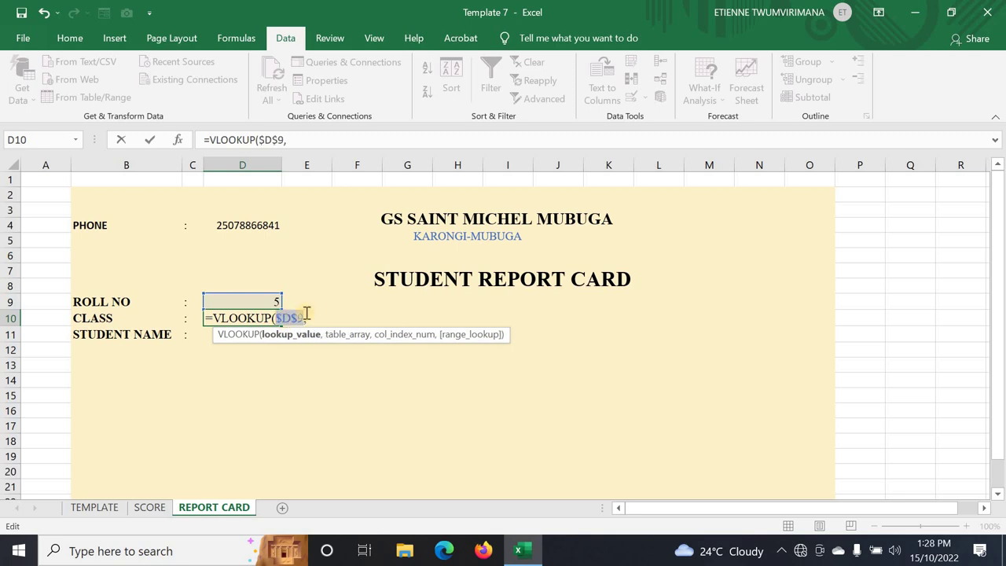
click(309, 317)
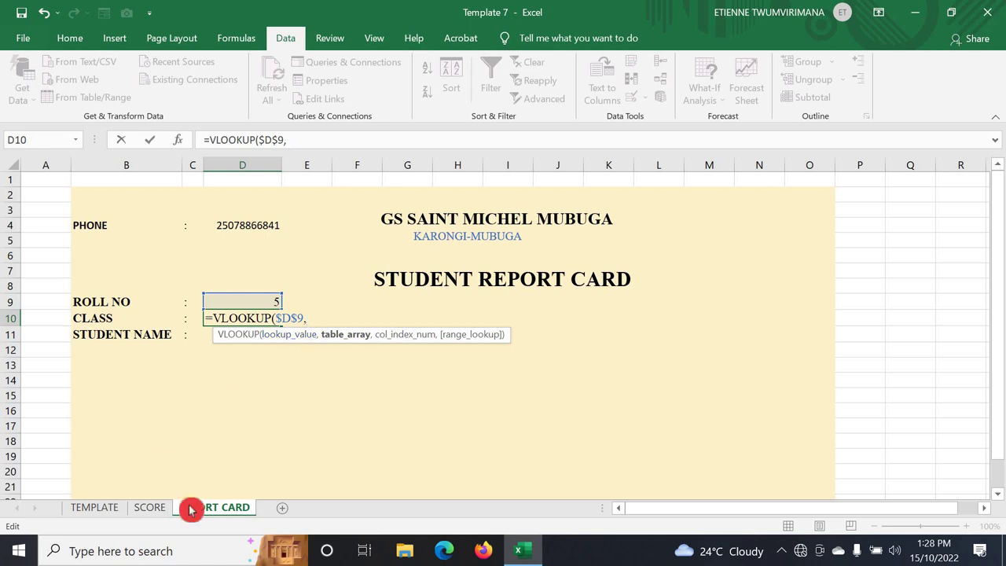
- Select the SCORE sheet's A4:K14 marks table as the VLOOKUP range
click(148, 507)
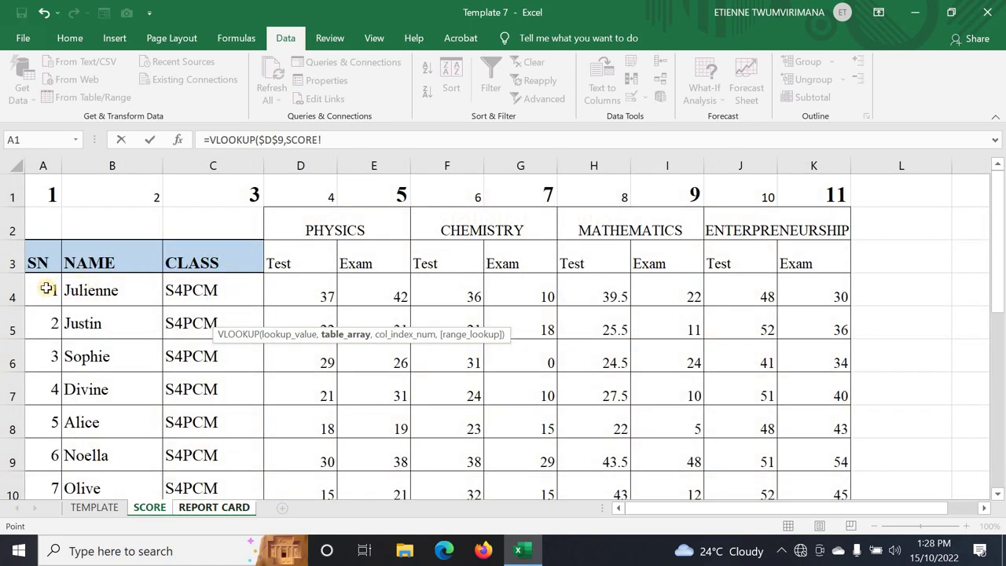
drag(47, 291, 389, 400)
drag(250, 364, 812, 424)
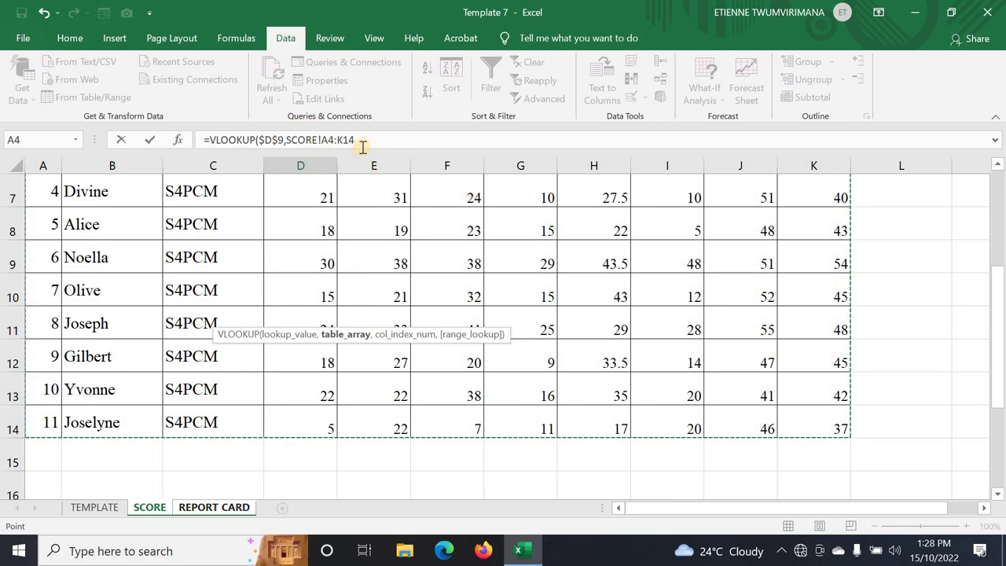
scroll(383, 244, up, 2)
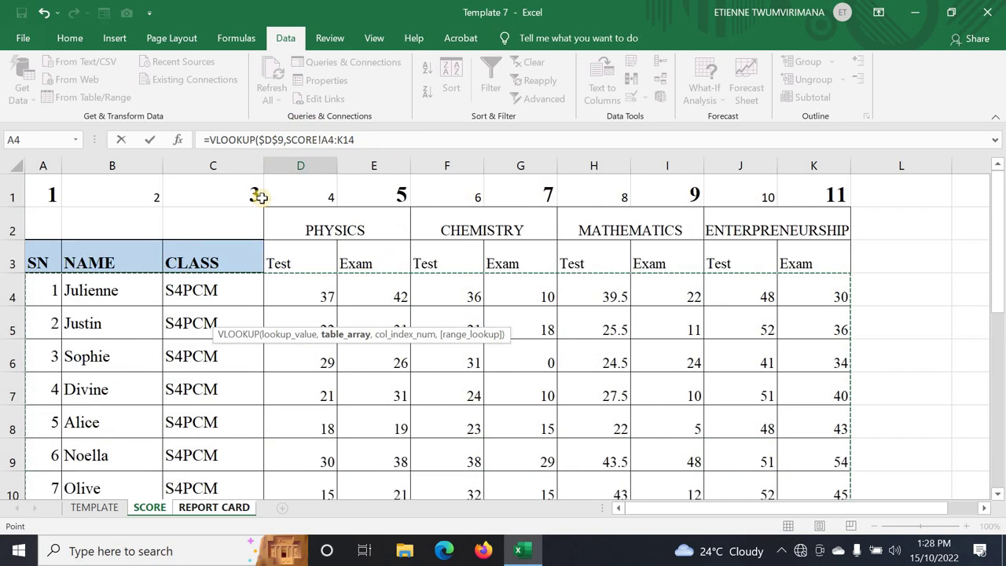
- Make the range absolute as $A$4:$K$14 and add a comma for the column number
click(360, 139)
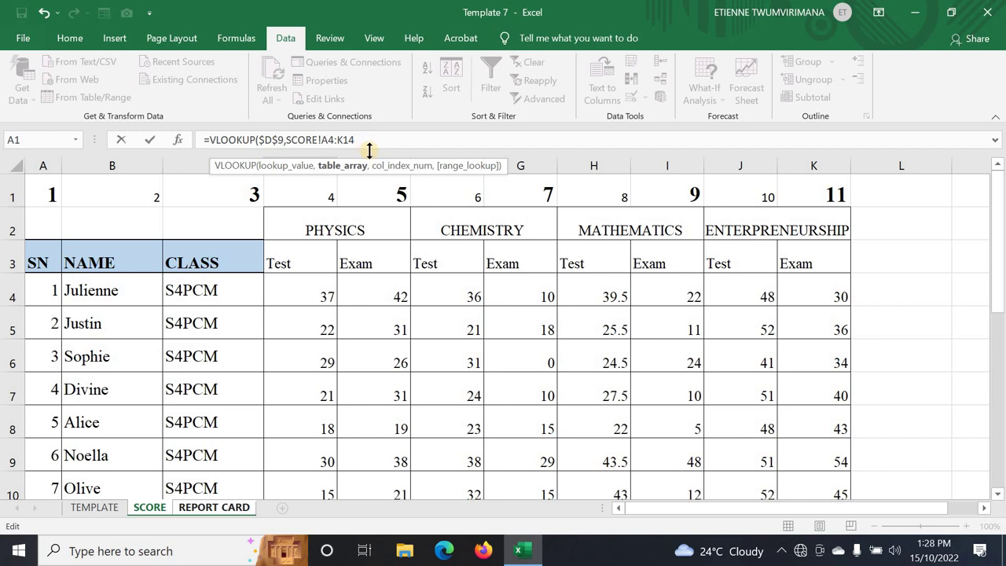
key(F4)
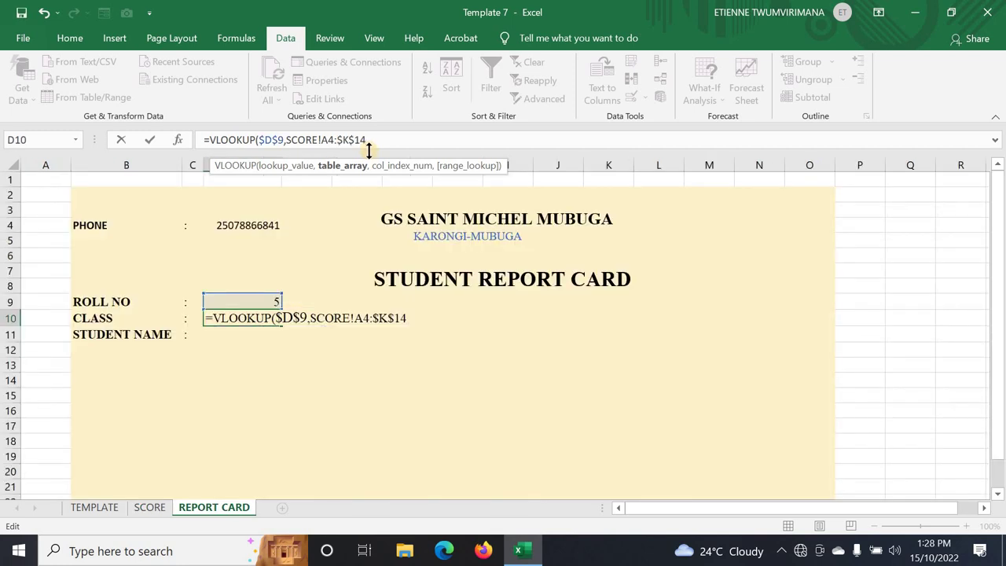
key(F4)
key(F4)
key(F4)
drag(355, 140, 326, 142)
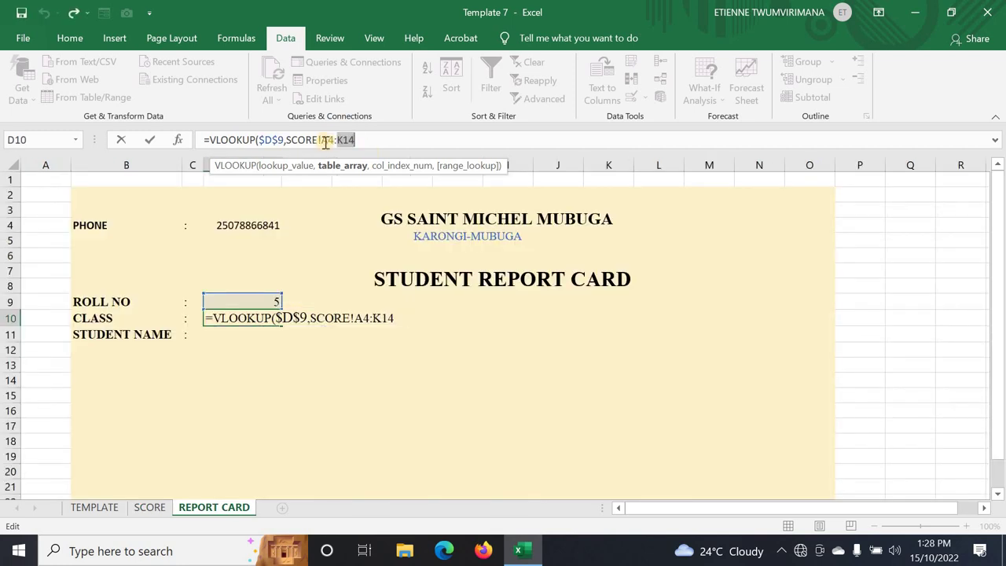
double_click(325, 142)
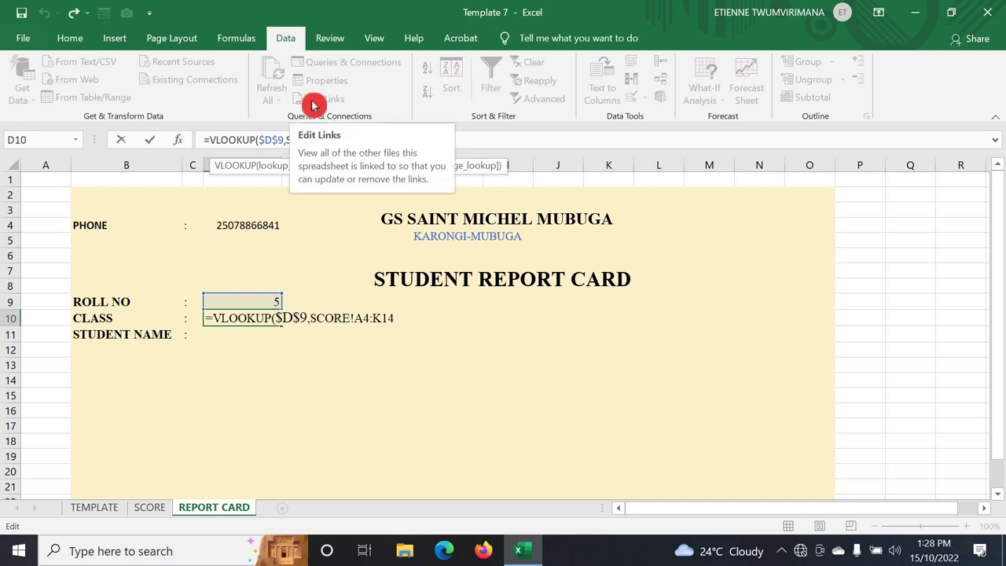
key(F4)
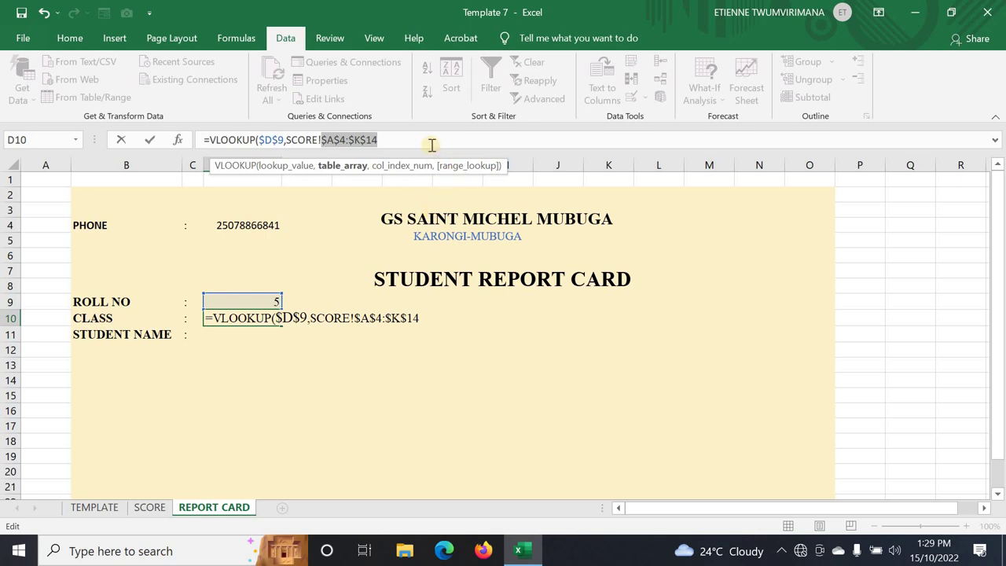
click(410, 141)
text(,)
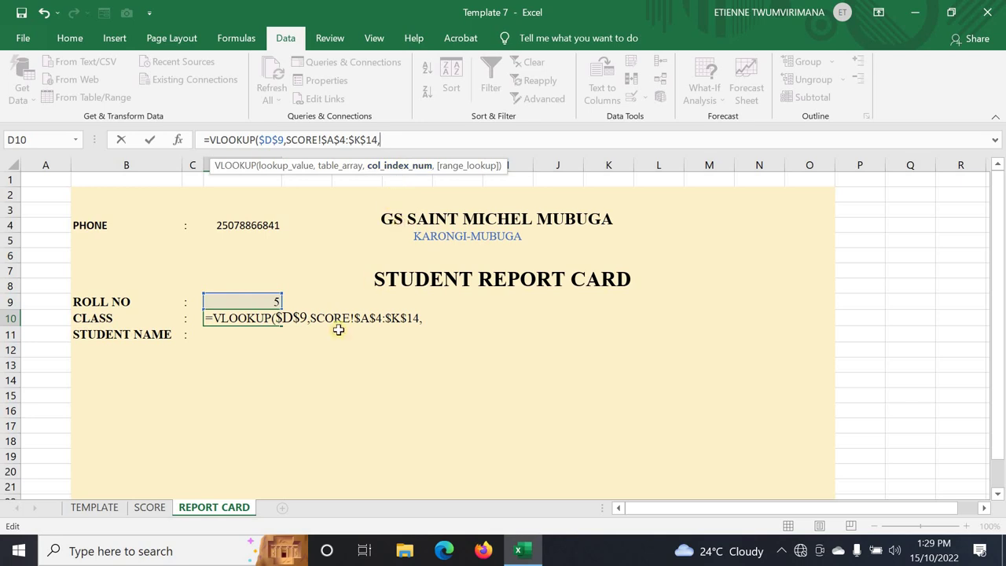
- Complete the CLASS lookup in D10 as =VLOOKUP($D$9,SCORE!$A$4:$K$14,3,0) so it returns S4PCM
click(150, 507)
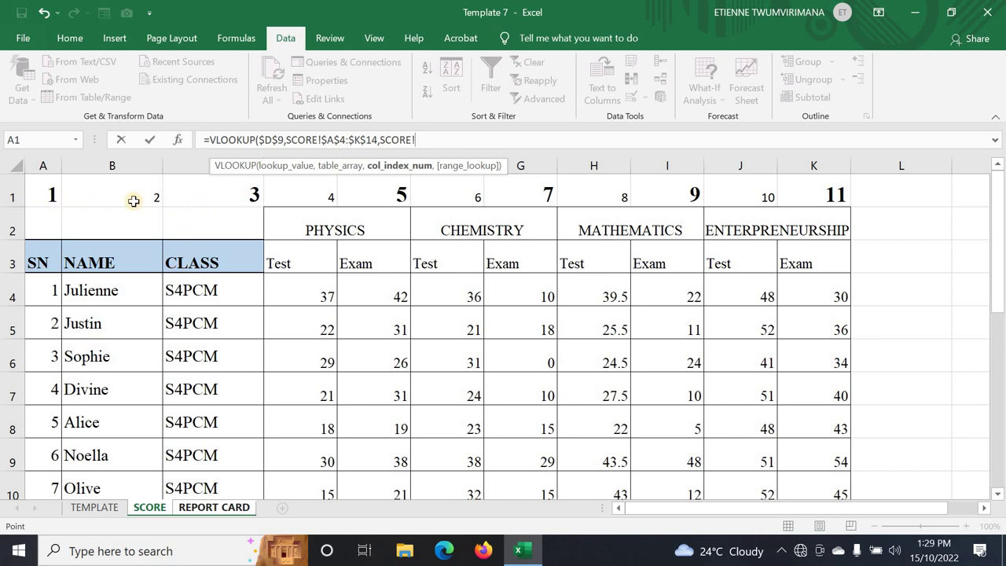
click(526, 550)
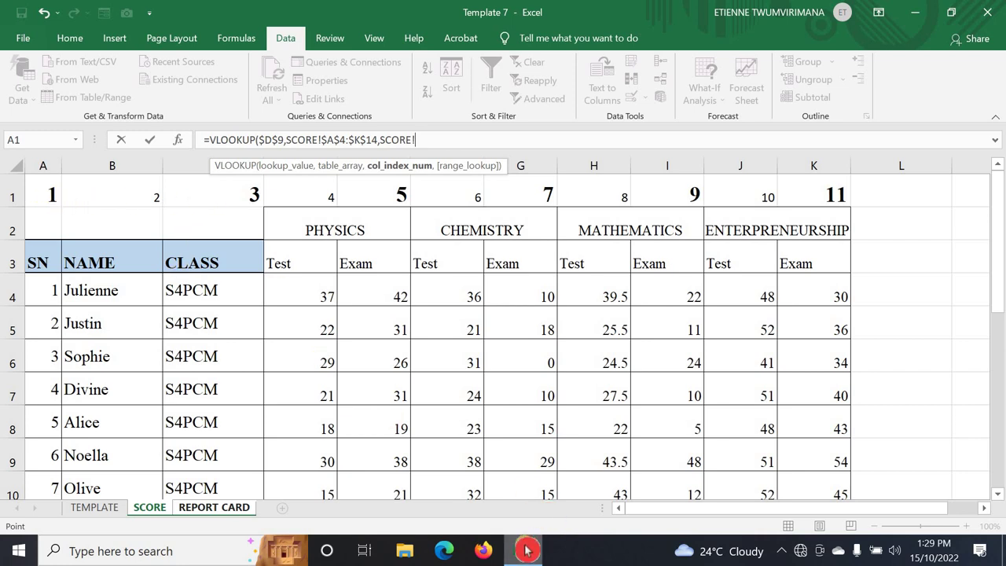
click(225, 507)
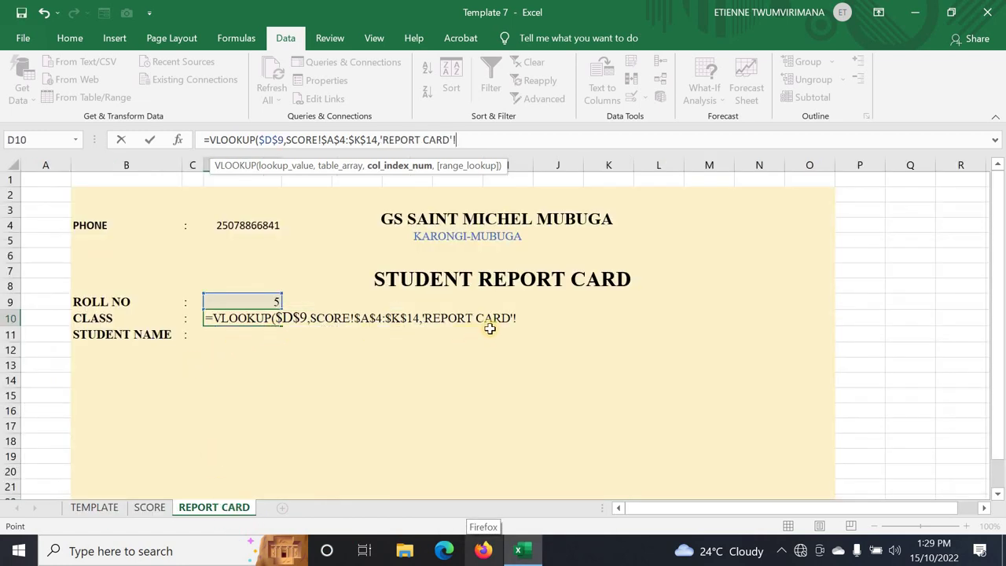
key(F2)
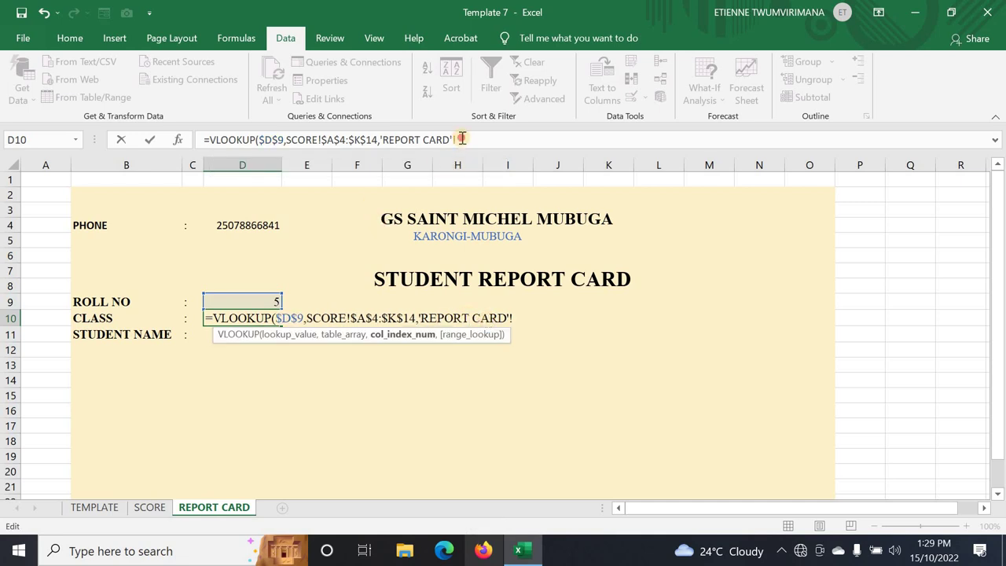
click(462, 138)
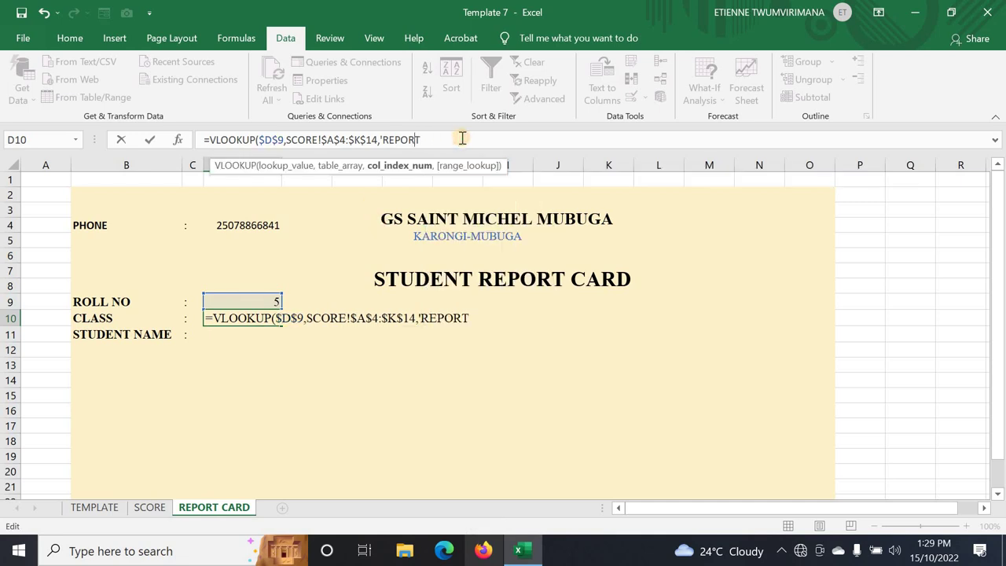
key(BackSpace)
key(BackSpace)
key(BackSpace)
key(BackSpace)
key(BackSpace)
key(BackSpace)
key(BackSpace)
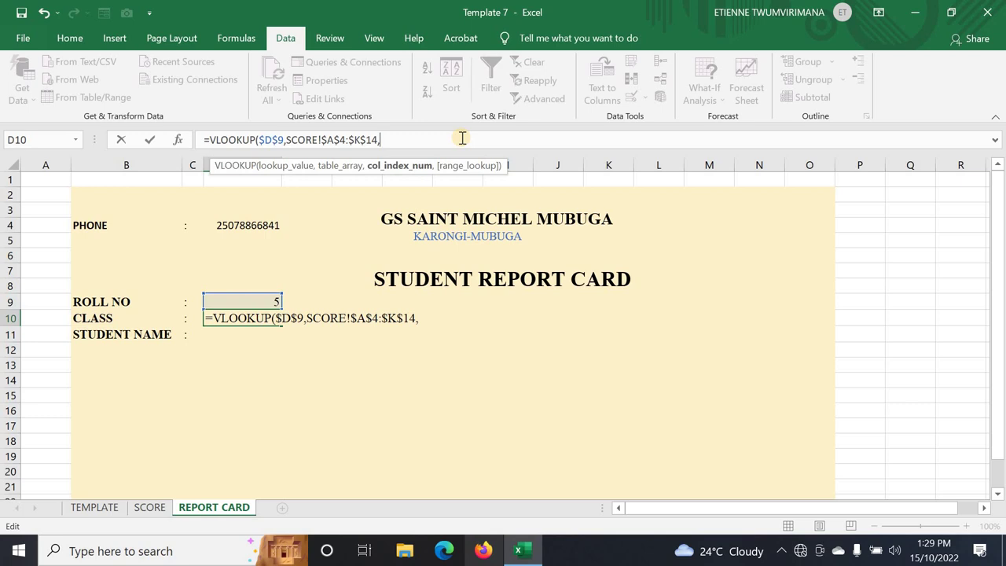
text(3,)
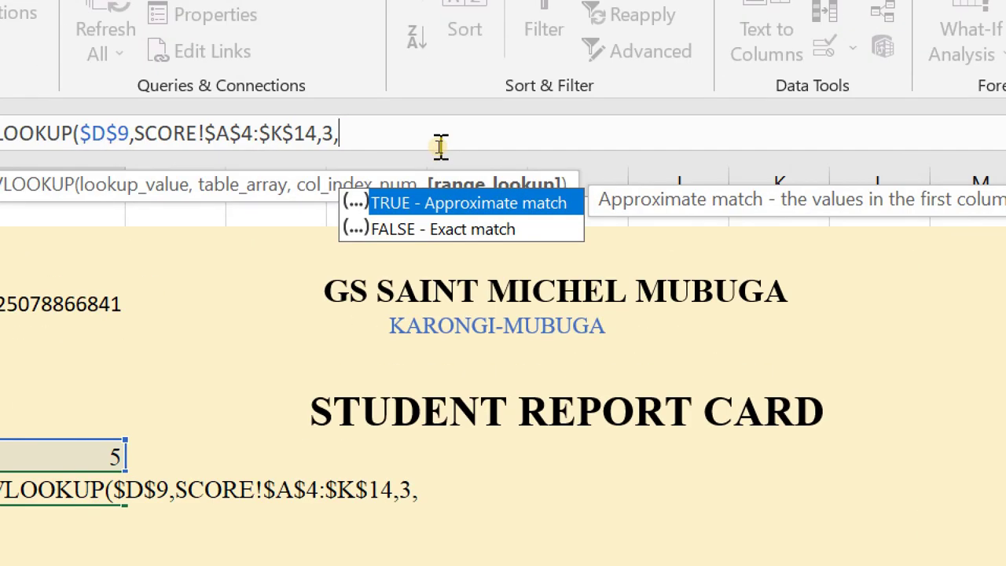
text(0))
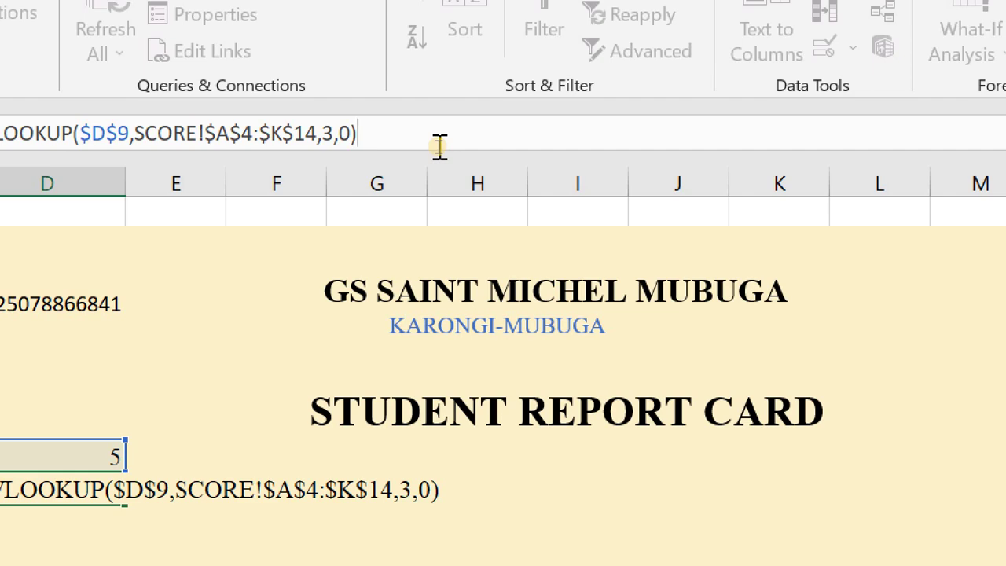
key(Return)
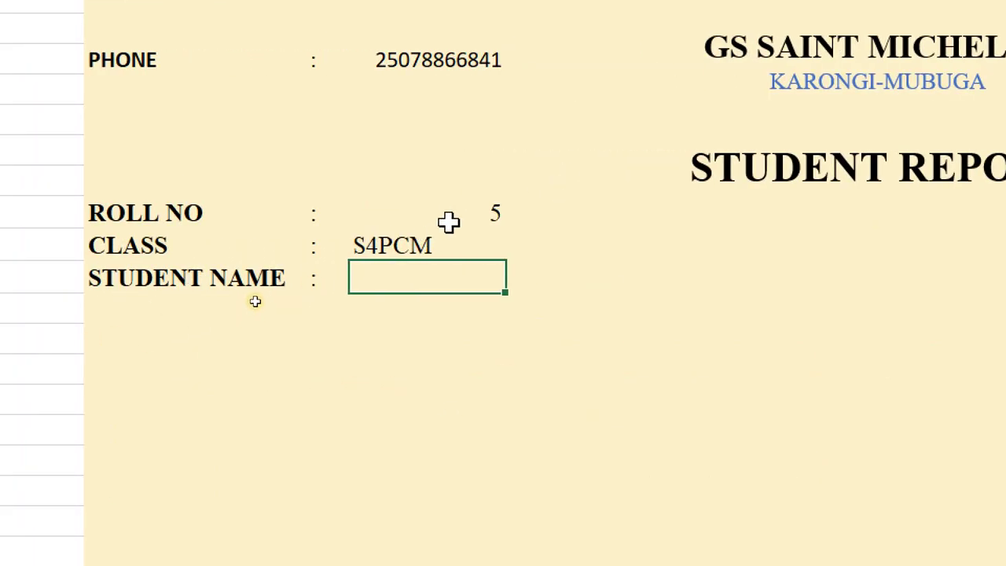
- Centre the roll number, class and name values in D9:D11, then inspect D11 and D10
drag(431, 206, 440, 292)
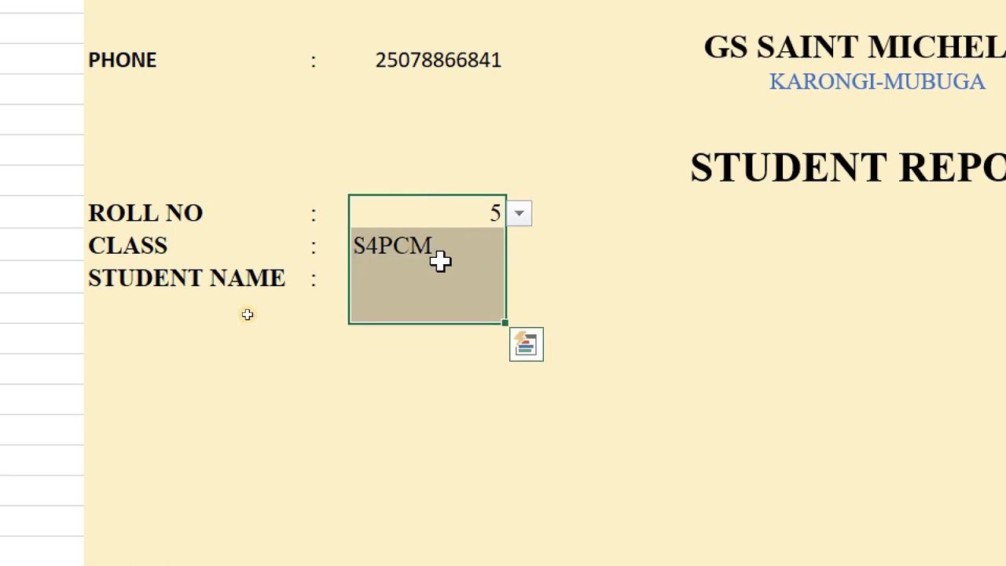
click(428, 277)
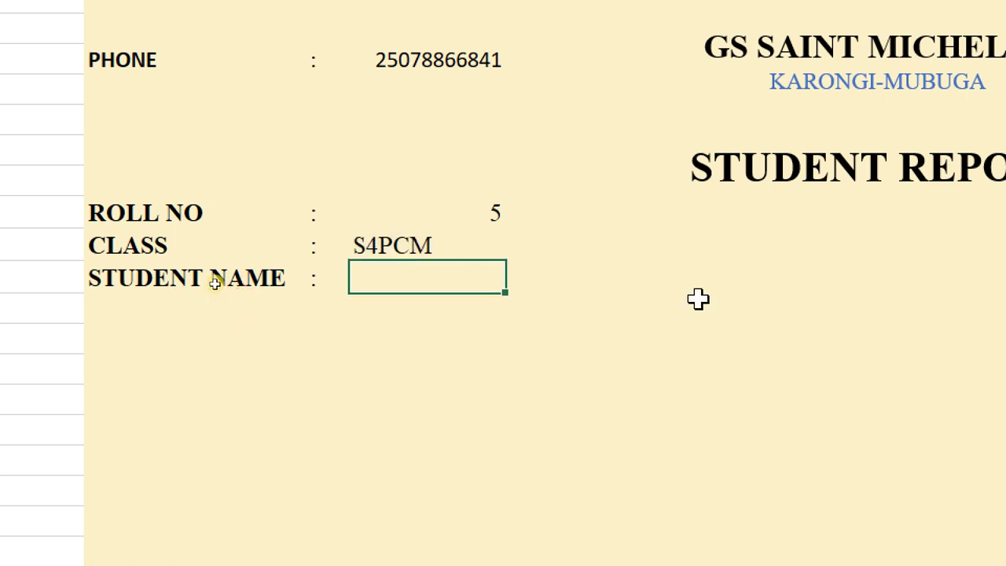
drag(391, 206, 397, 267)
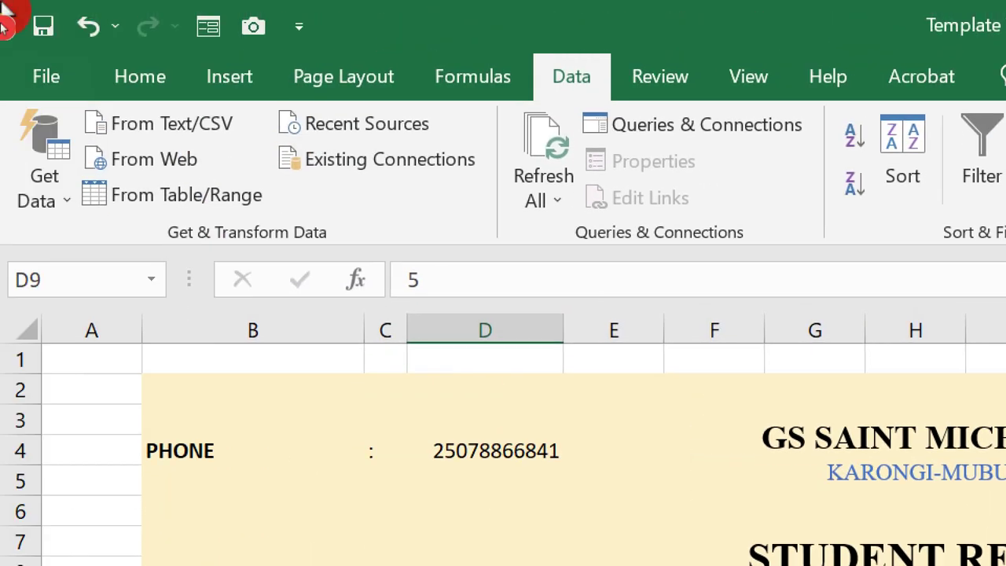
click(148, 87)
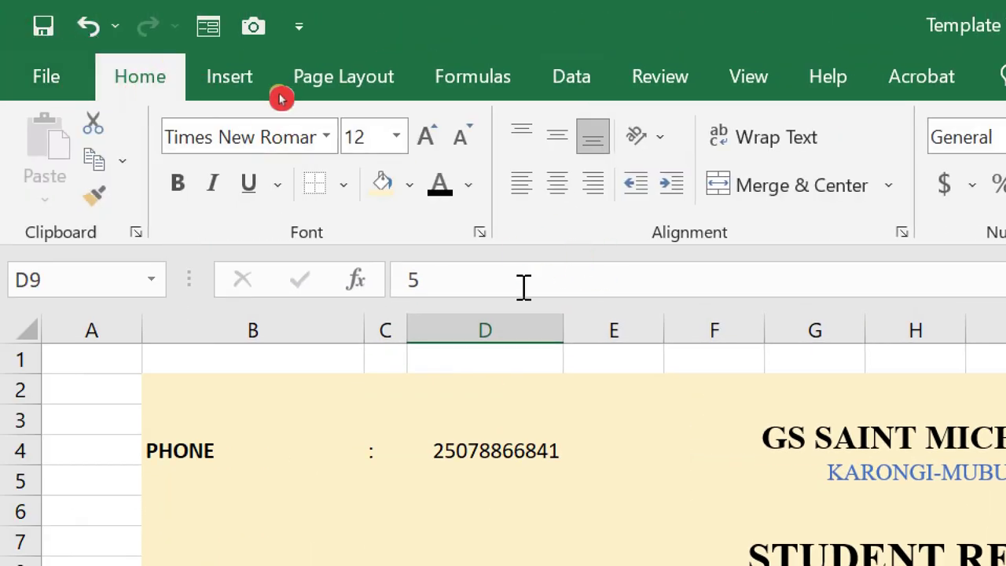
click(559, 182)
scroll(558, 503, down, 2)
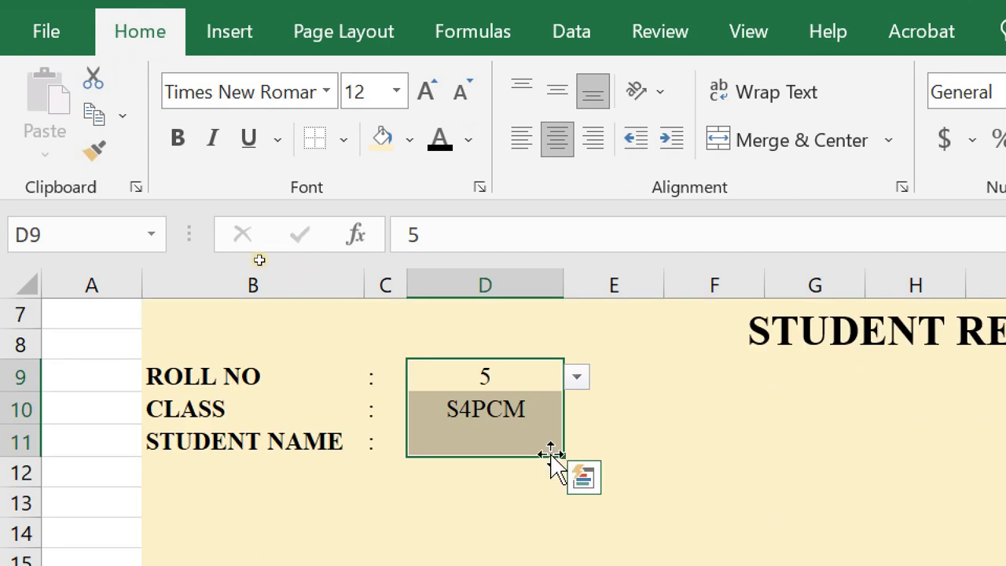
click(483, 470)
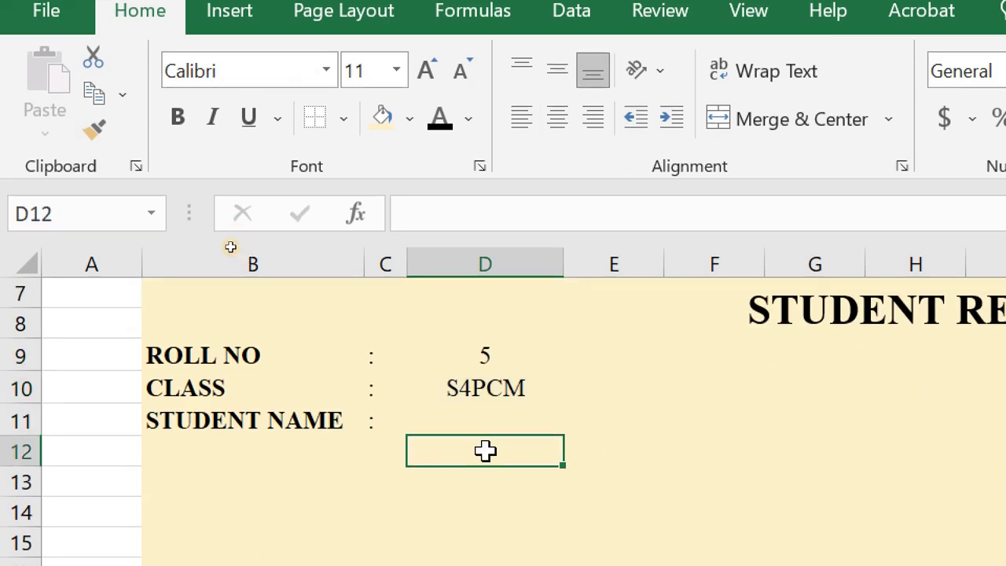
click(452, 407)
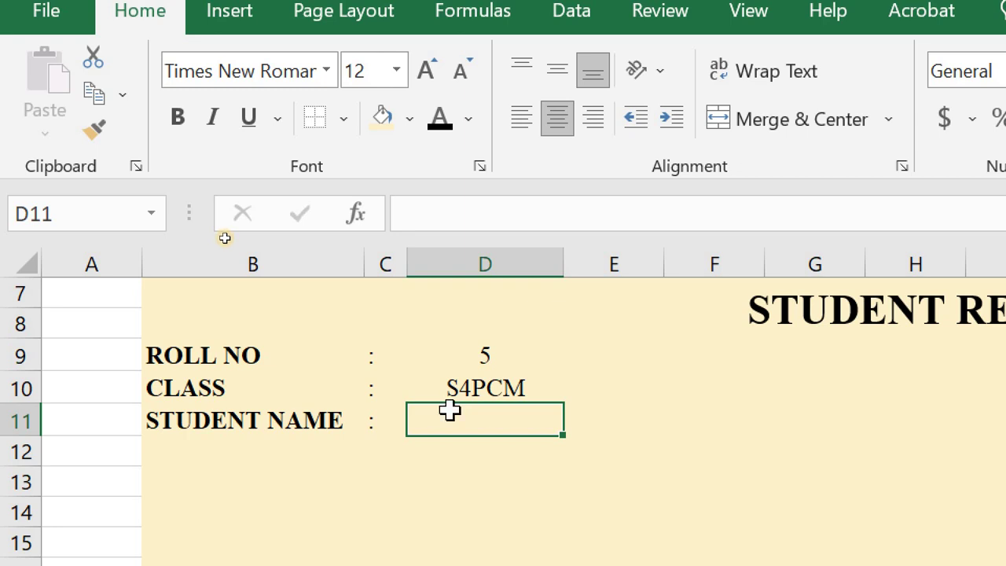
click(458, 383)
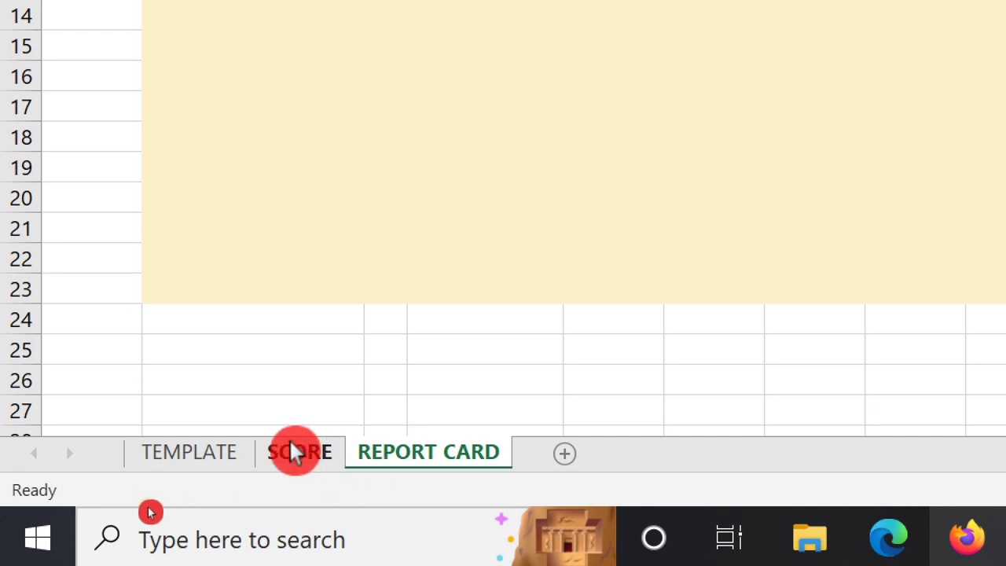
- Copy the CLASS lookup into D11 and change its column index from 3 to 2 to show Alice
click(302, 454)
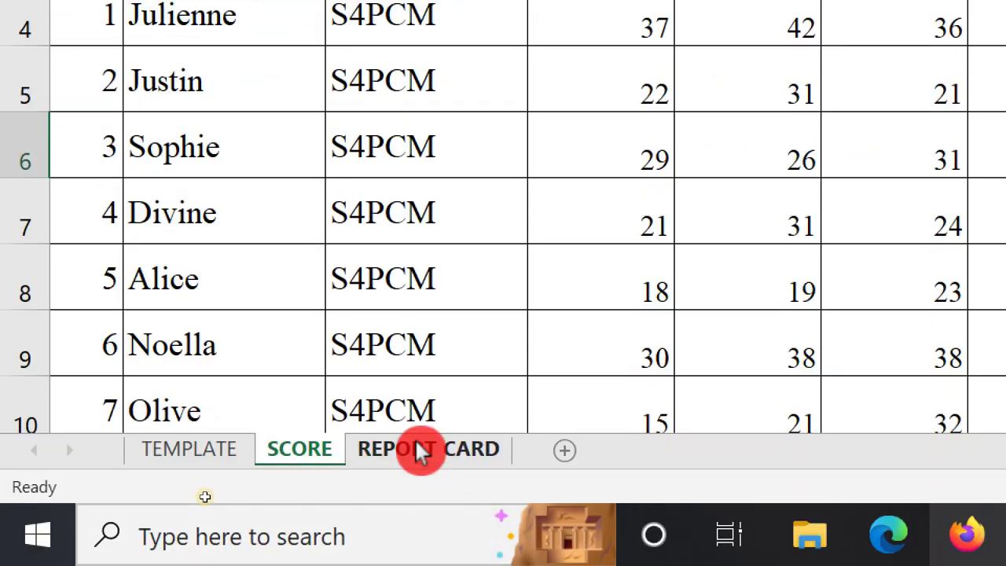
click(416, 446)
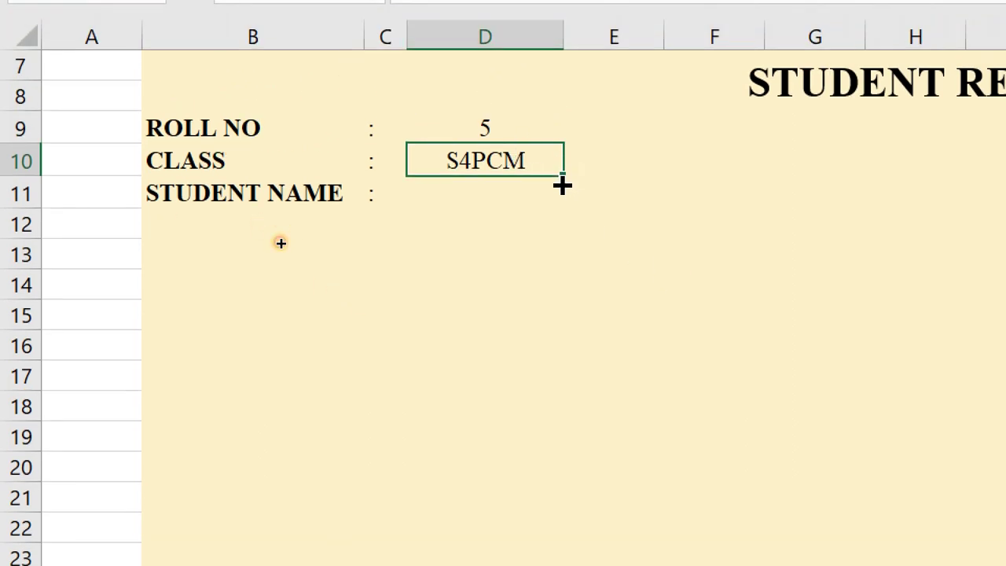
drag(561, 184, 561, 203)
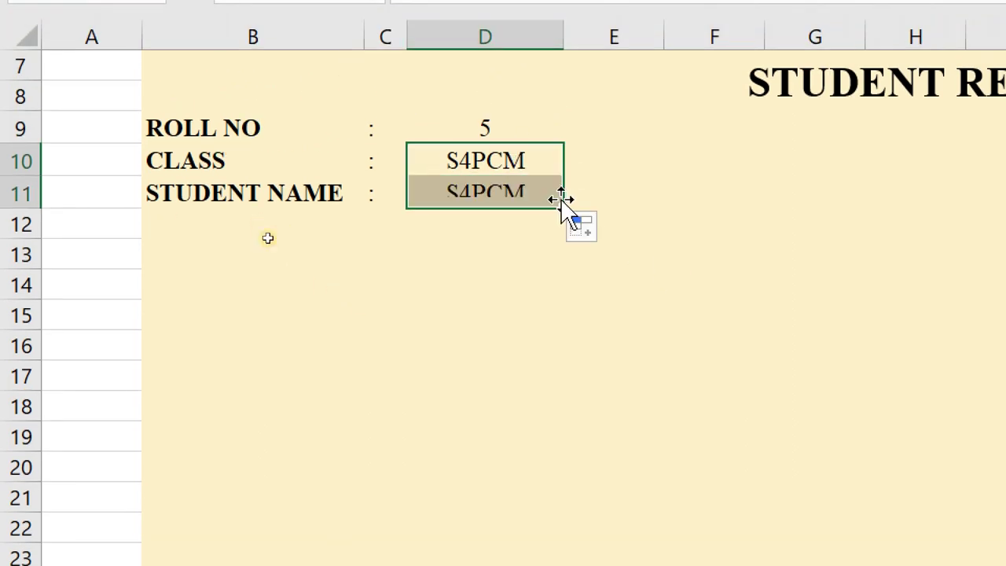
click(514, 185)
double_click(515, 196)
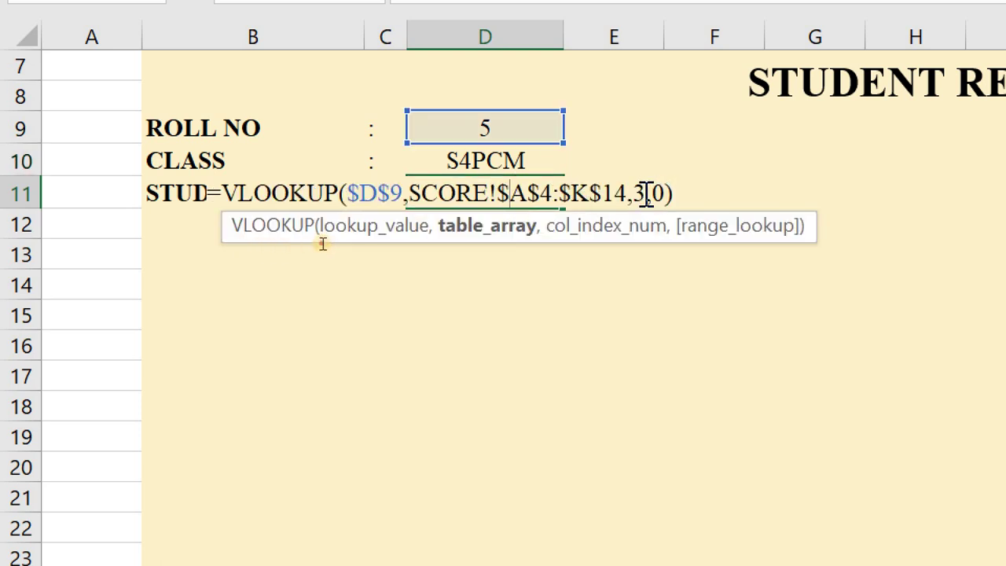
click(646, 193)
key(Delete)
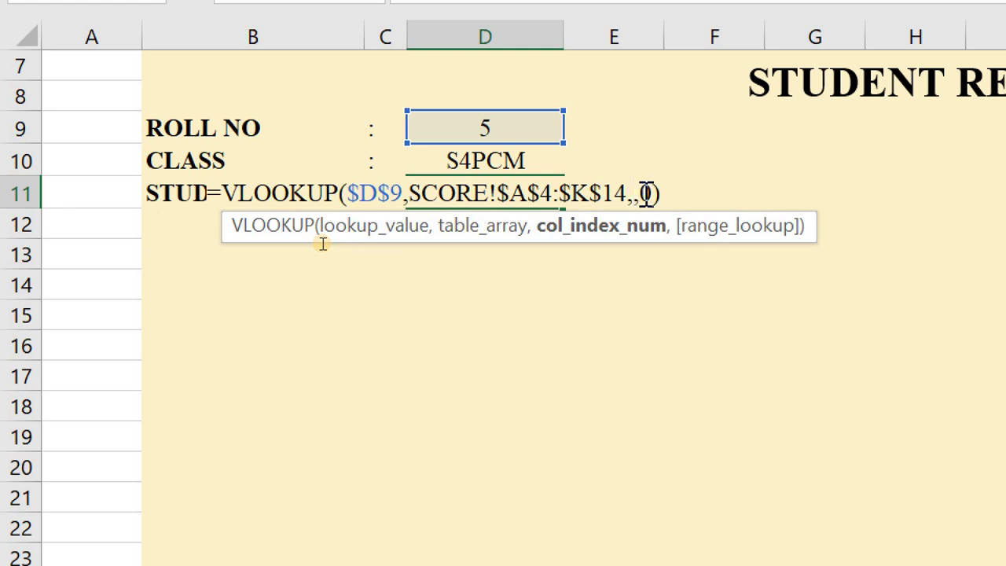
text(2)
key(Return)
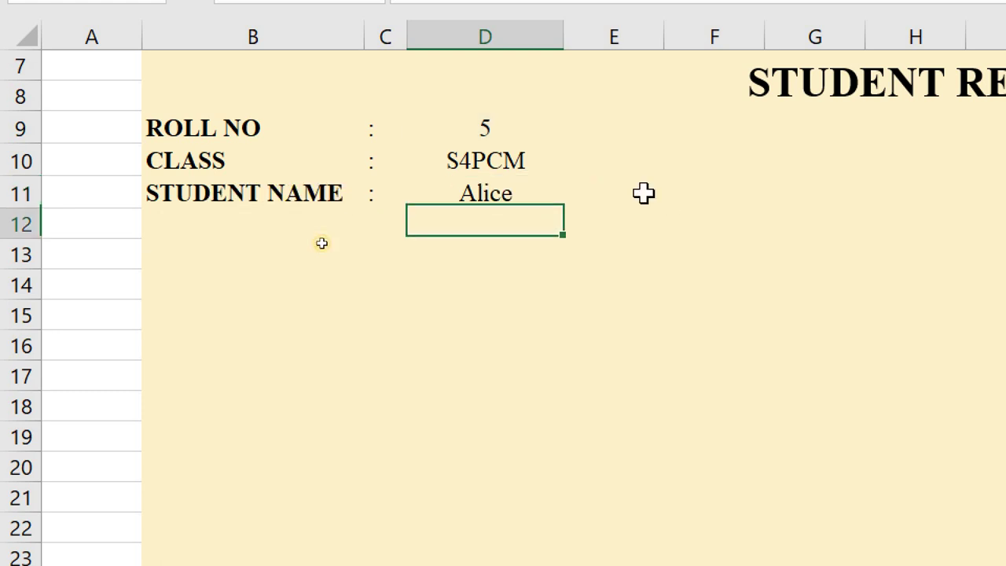
- Try roll numbers 7, 6, 8 and finally 10 in D9 so Yvonne's card shows, then view TEMPLATE
click(431, 128)
click(575, 129)
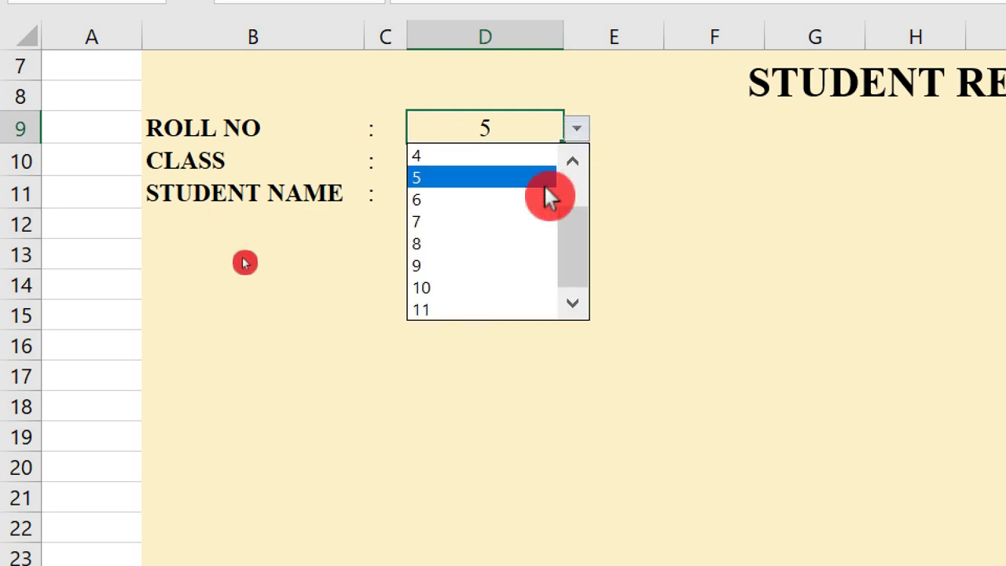
click(481, 221)
click(580, 129)
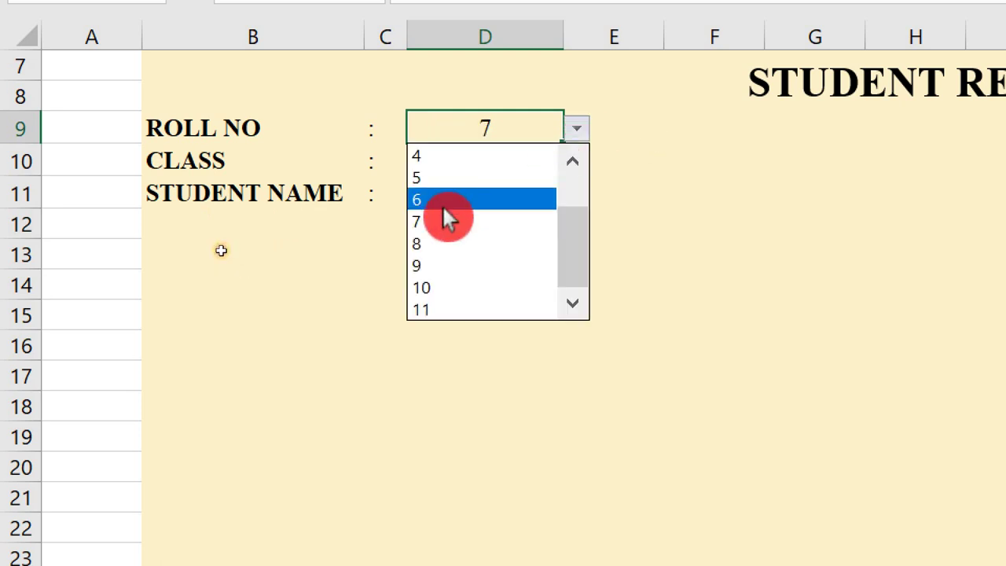
click(442, 201)
click(579, 129)
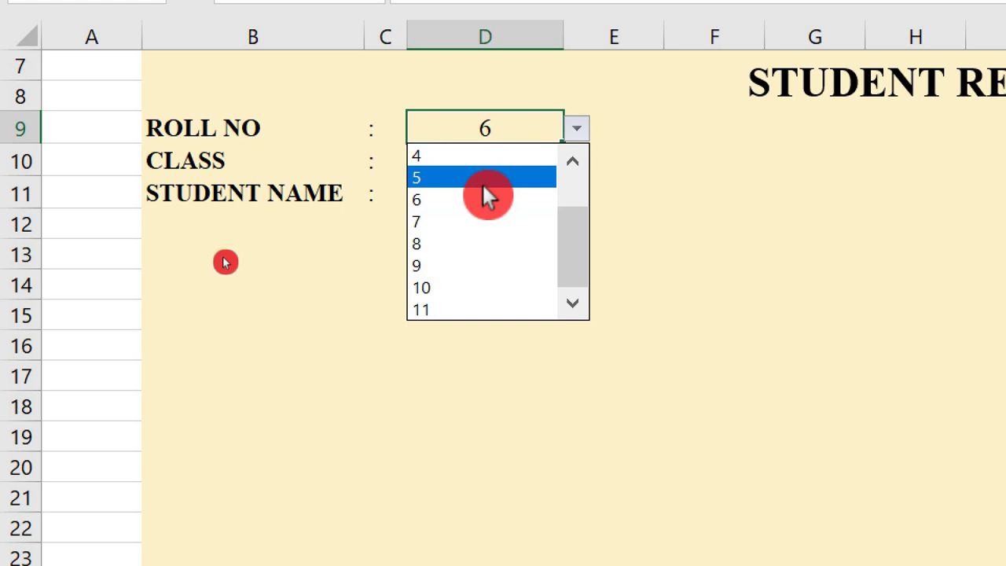
click(445, 242)
click(579, 128)
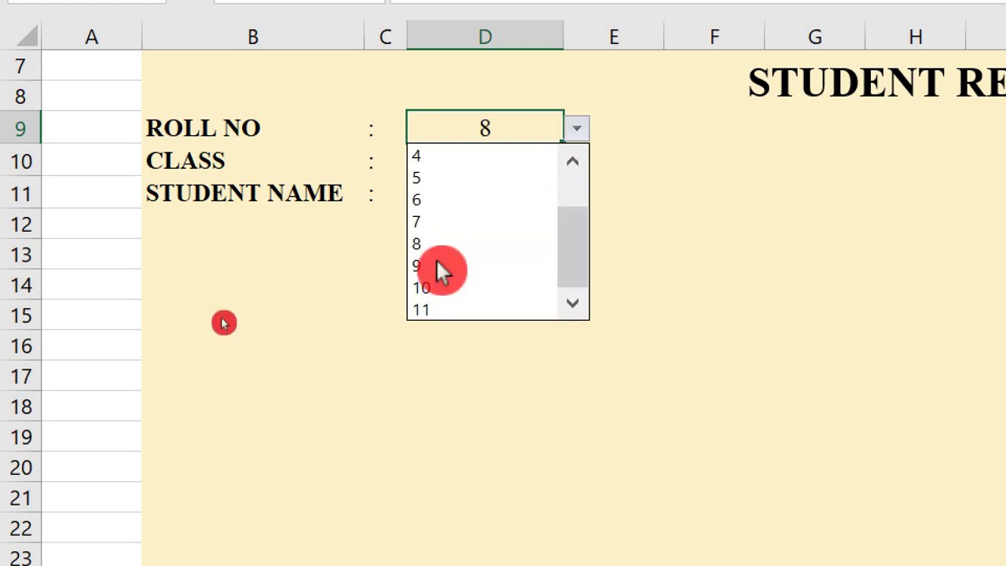
click(442, 290)
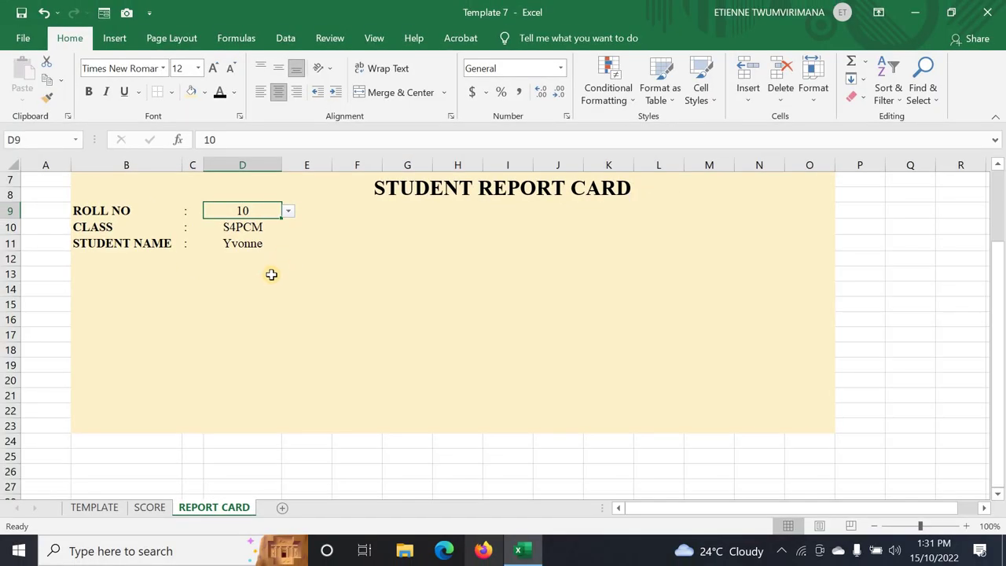
click(536, 363)
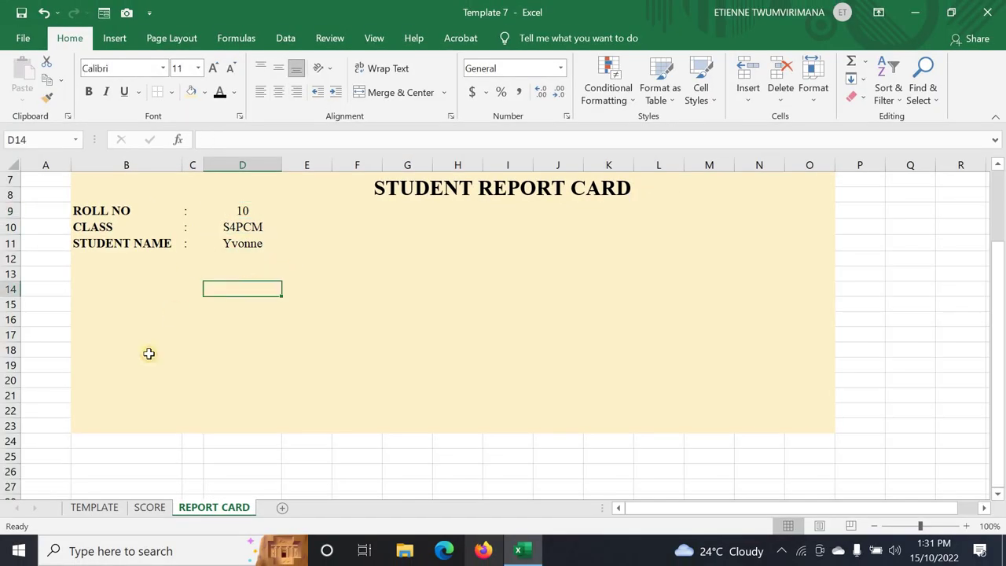
click(98, 508)
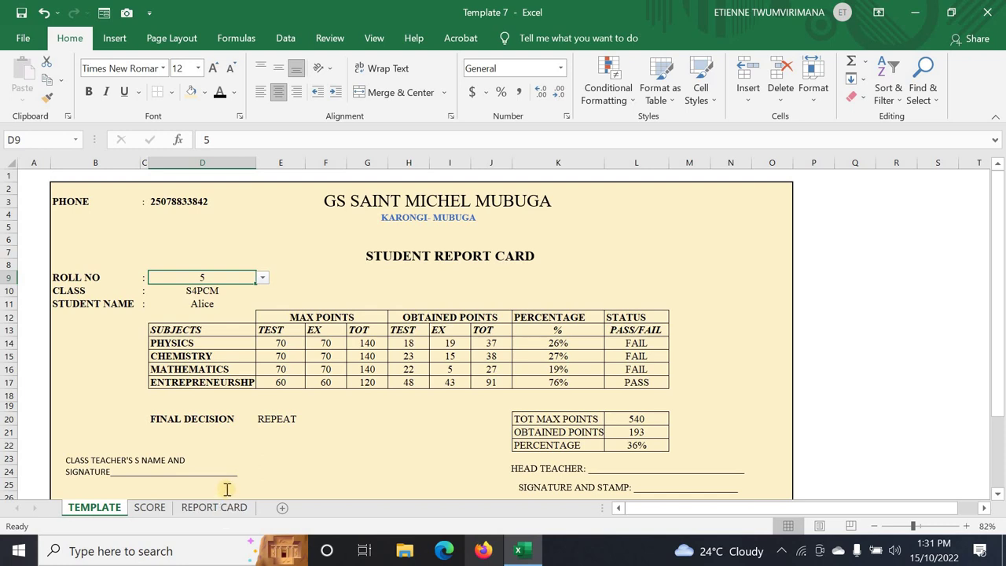
- Compare the row 13 SUBJECTS header on TEMPLATE and SCORE, then select D13 on REPORT CARD
click(280, 343)
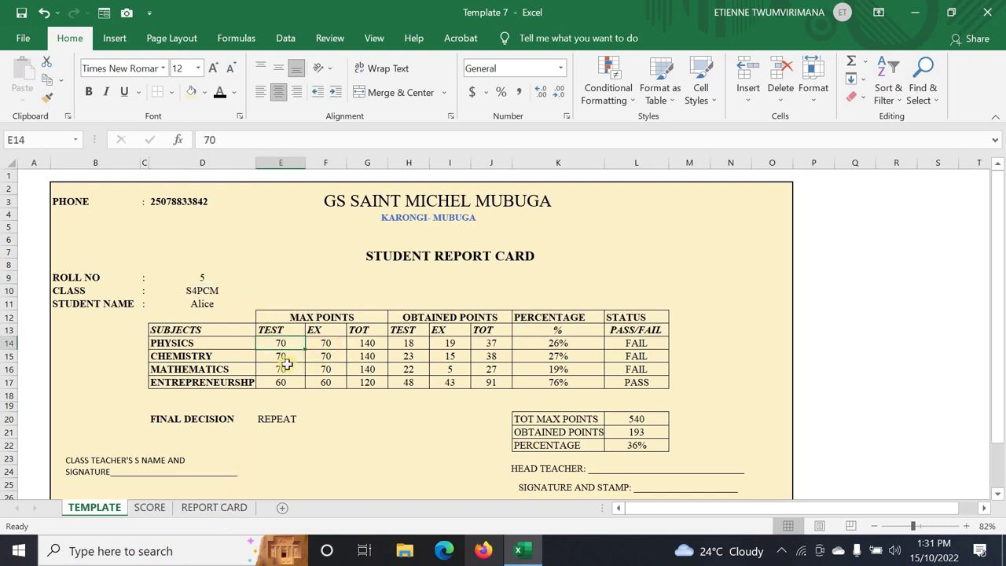
click(148, 513)
click(8, 330)
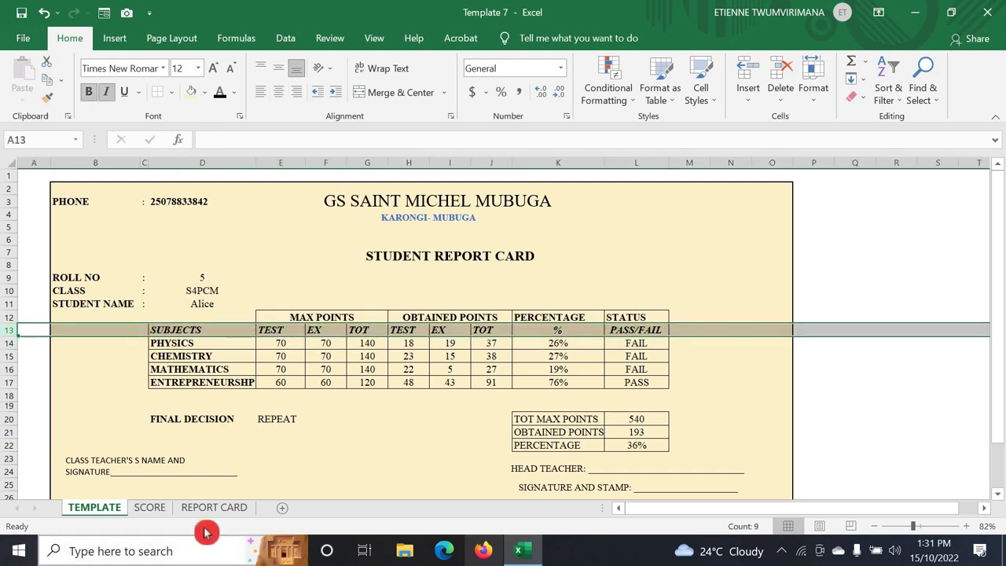
click(229, 509)
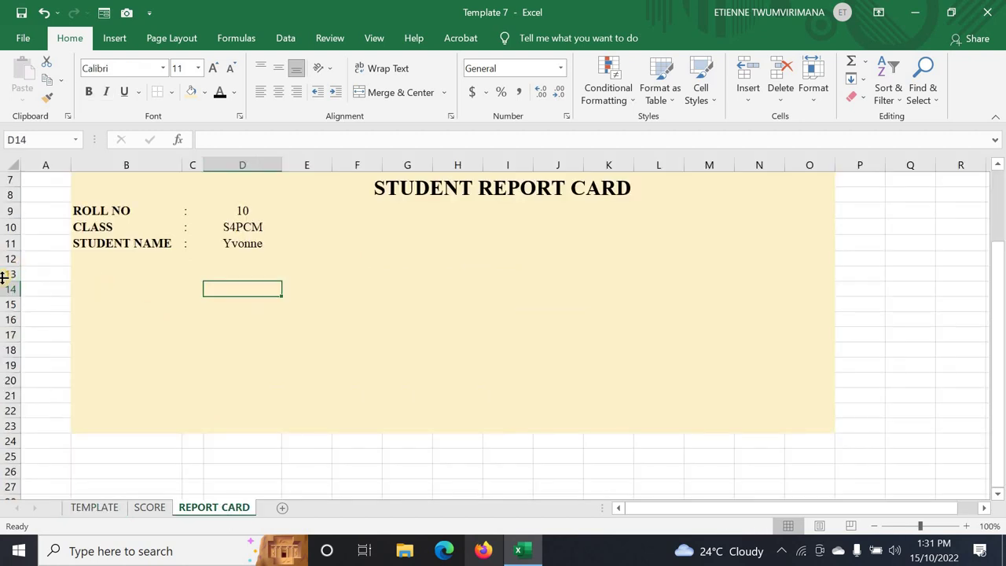
click(7, 272)
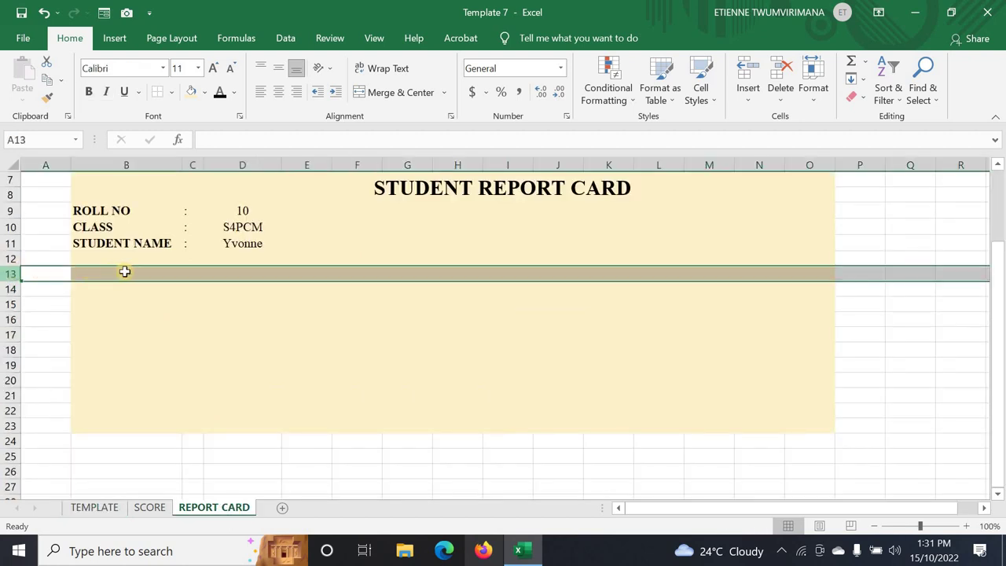
click(226, 272)
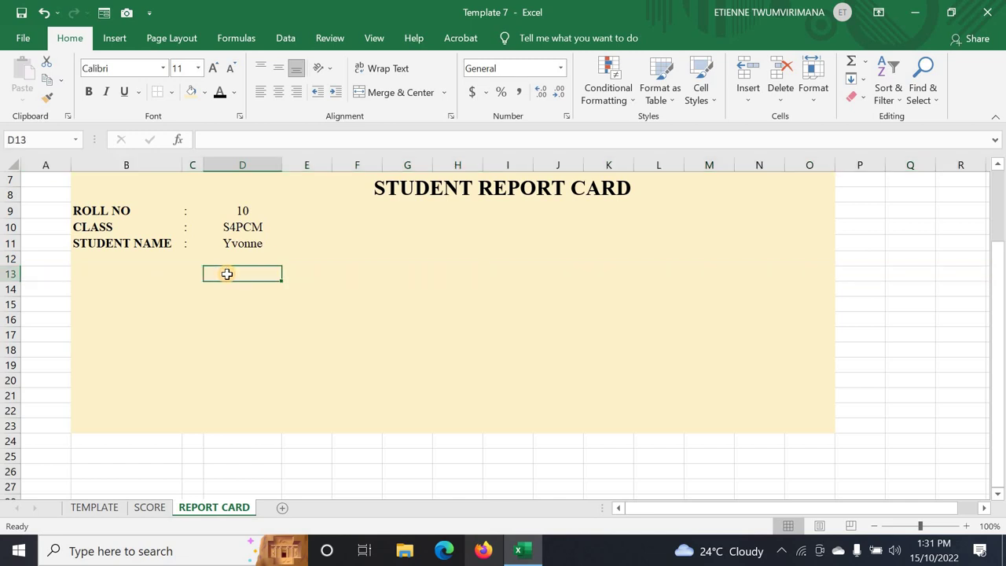
- Enter the SUBJECTS header in D13, checking the subject list on the TEMPLATE and SCORE sheets
text(SUBJECTS)
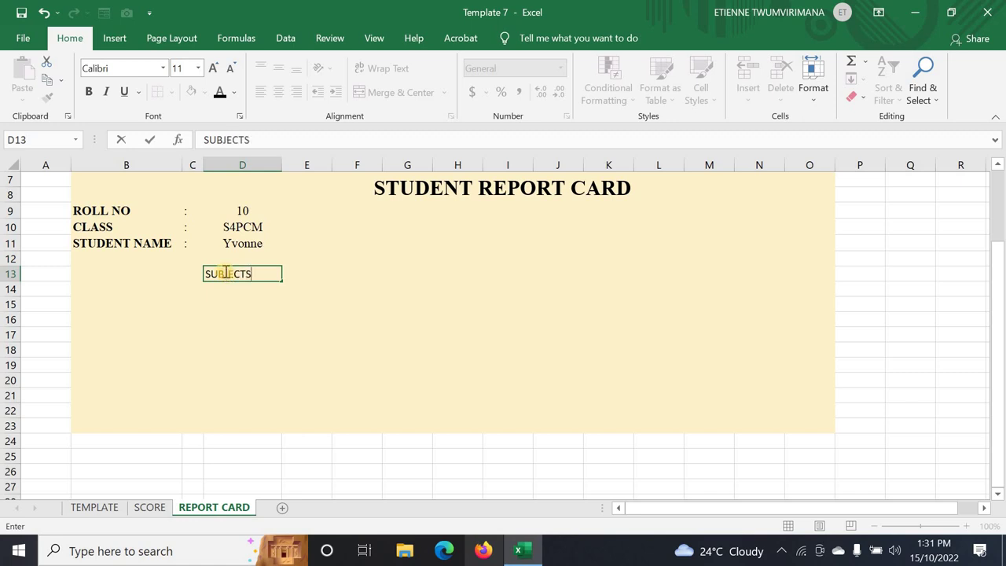
click(229, 316)
click(227, 291)
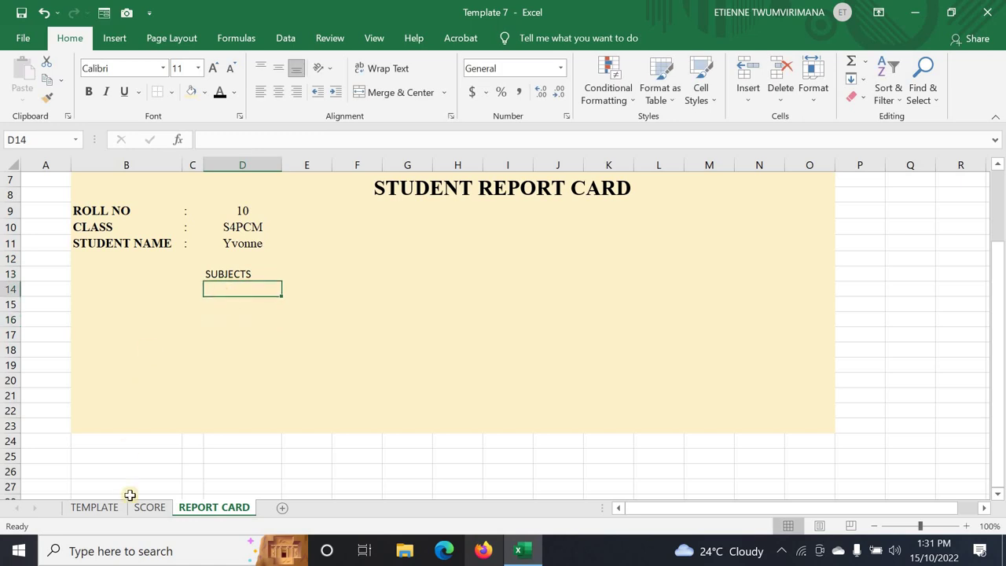
click(96, 508)
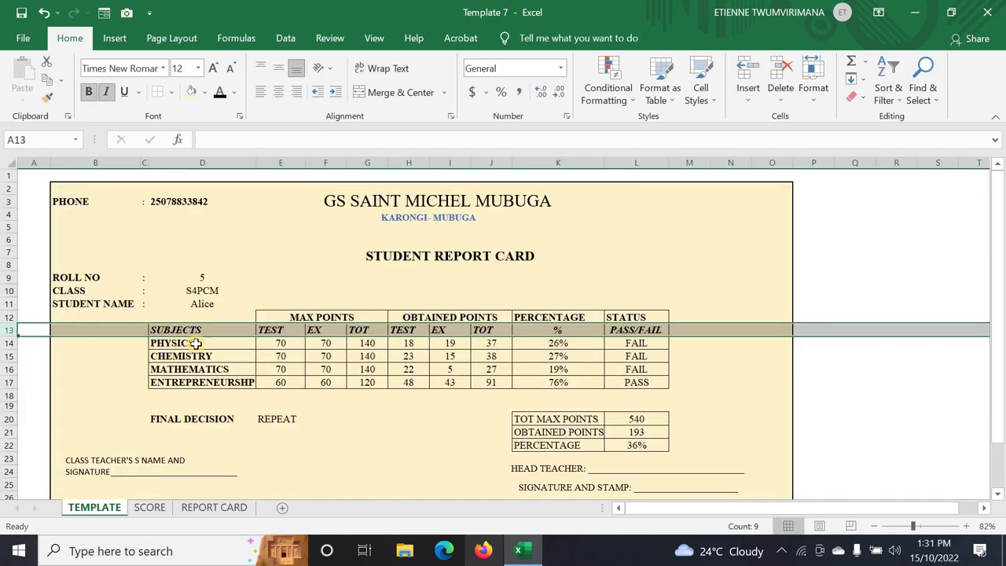
click(145, 508)
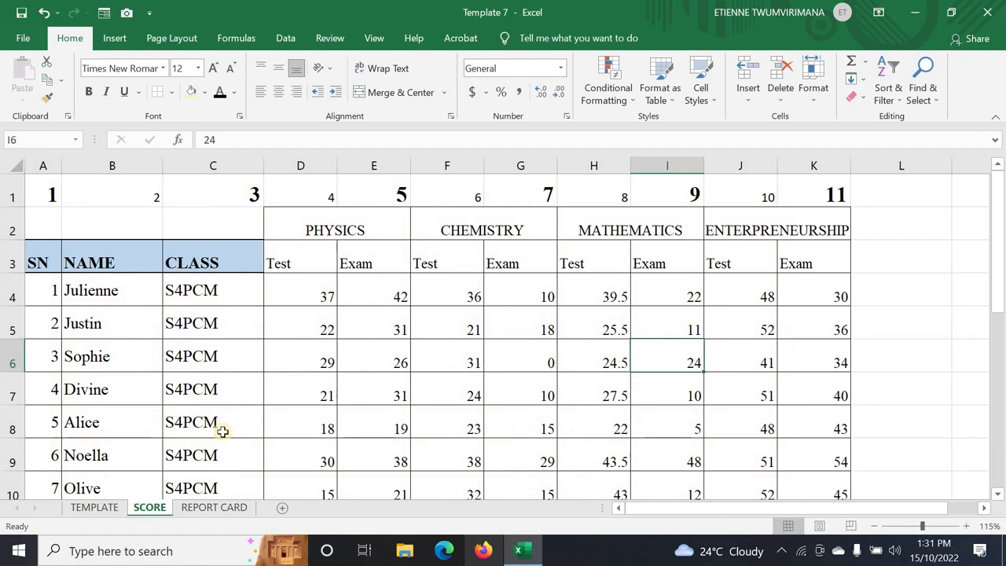
click(205, 510)
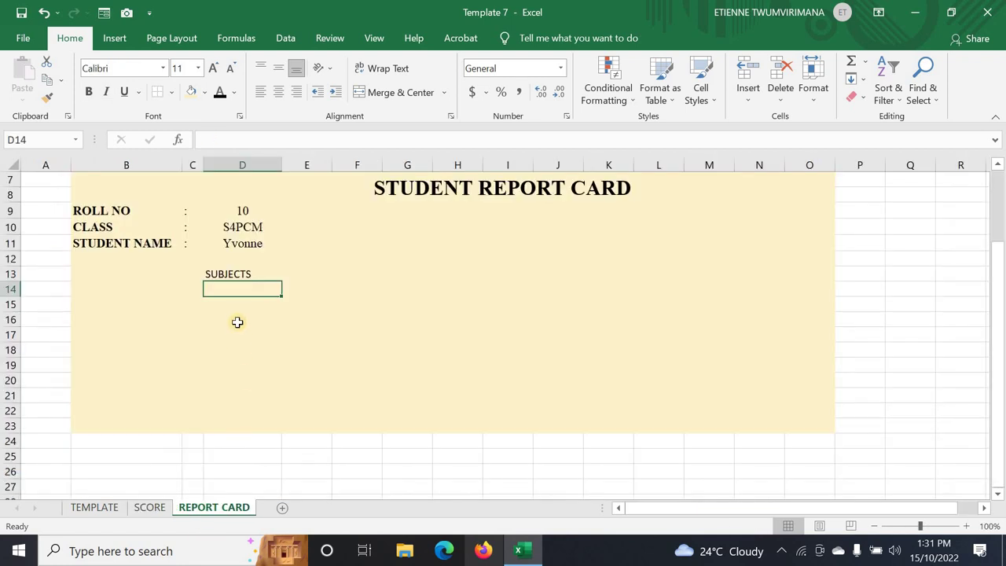
- Enter PHYSICS, CHEMISTRY, MATHEMATICS and ENTREPRENEURSHIP in D14:D17
text(PHYSICS)
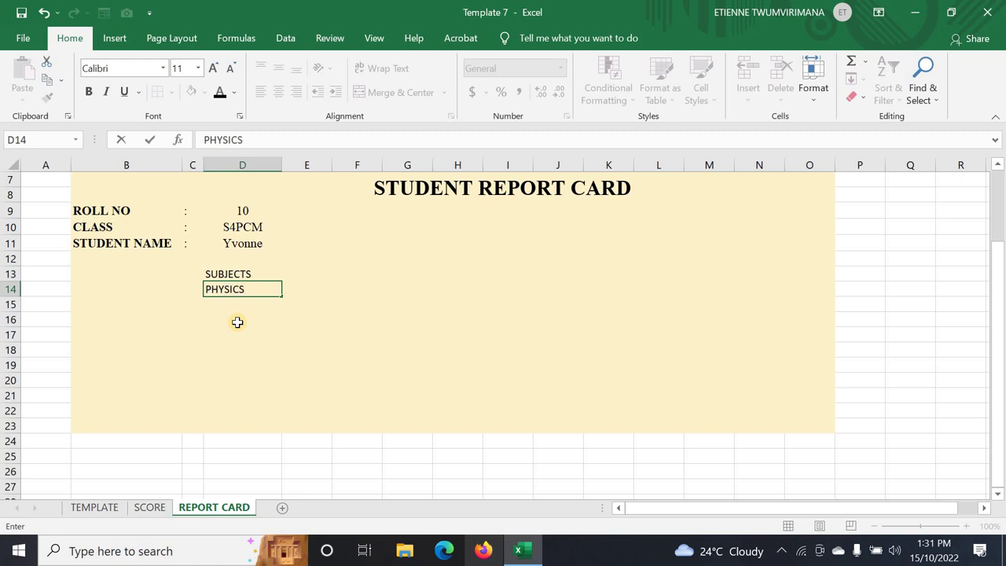
key(Return)
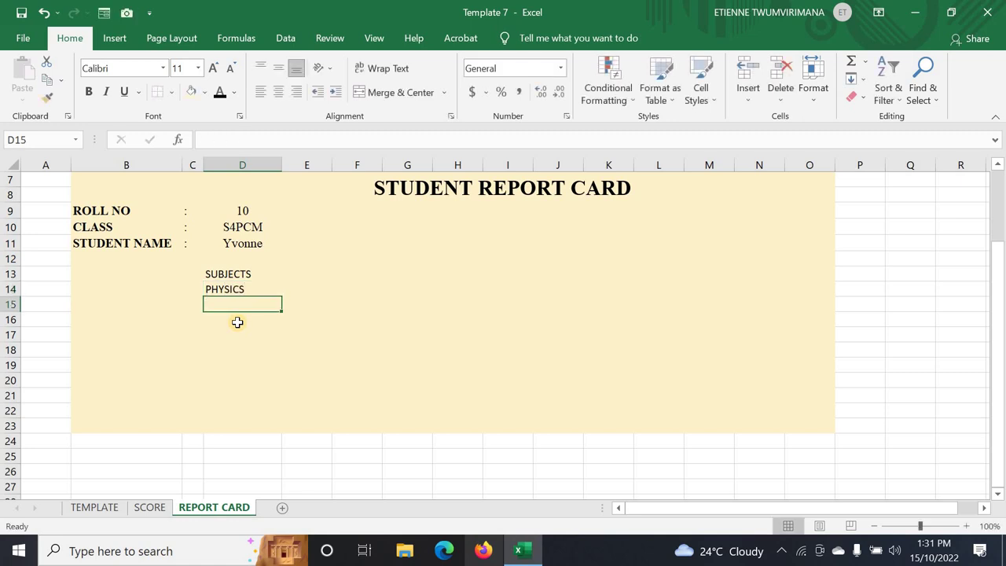
text(MATHEMATICS)
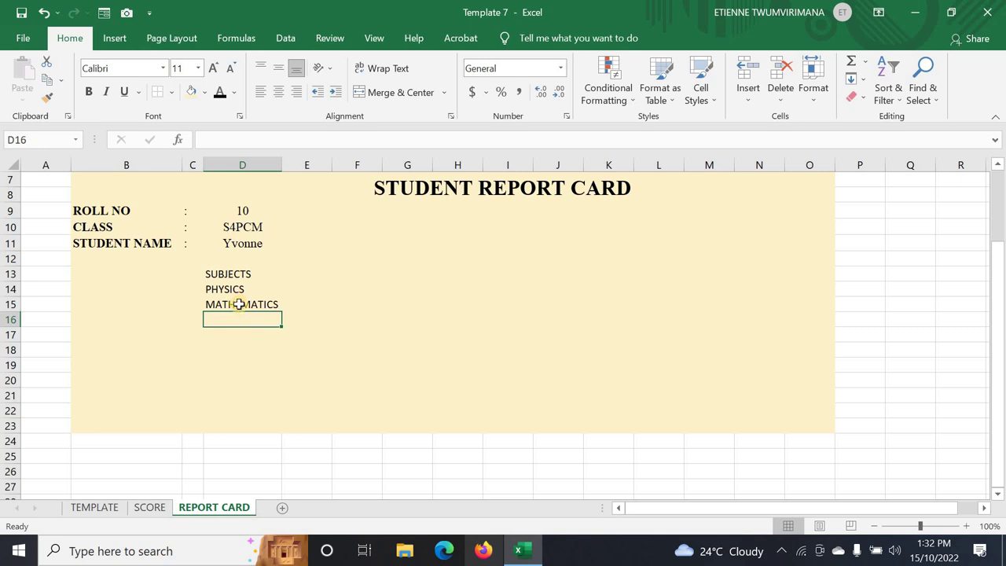
click(239, 304)
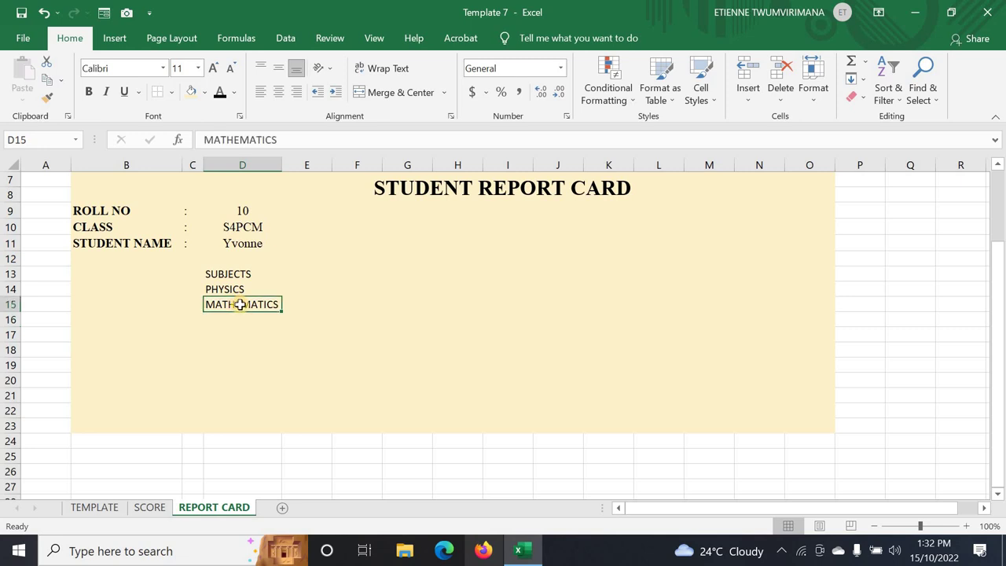
text(CG)
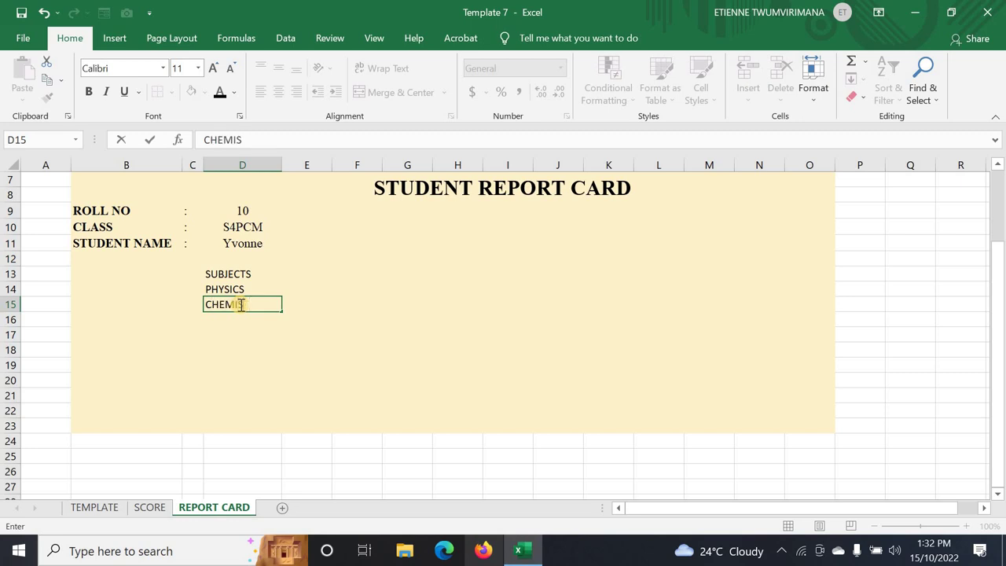
click(243, 320)
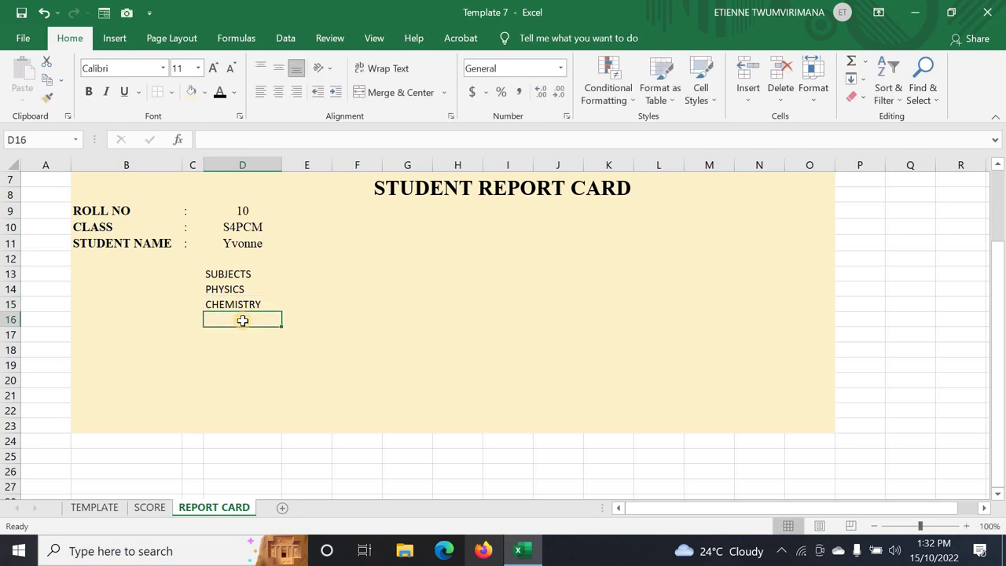
text(MATHEMATICS)
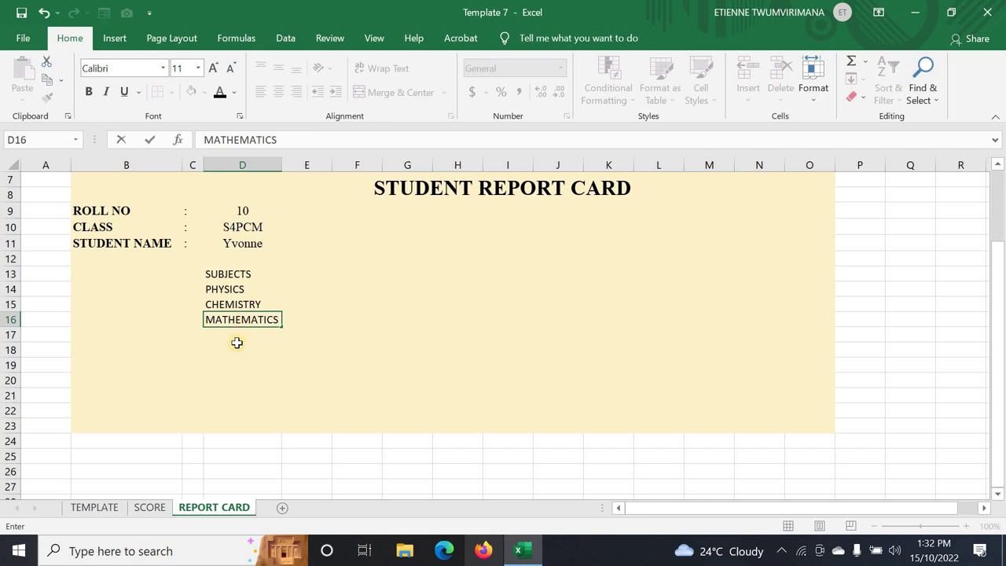
click(242, 334)
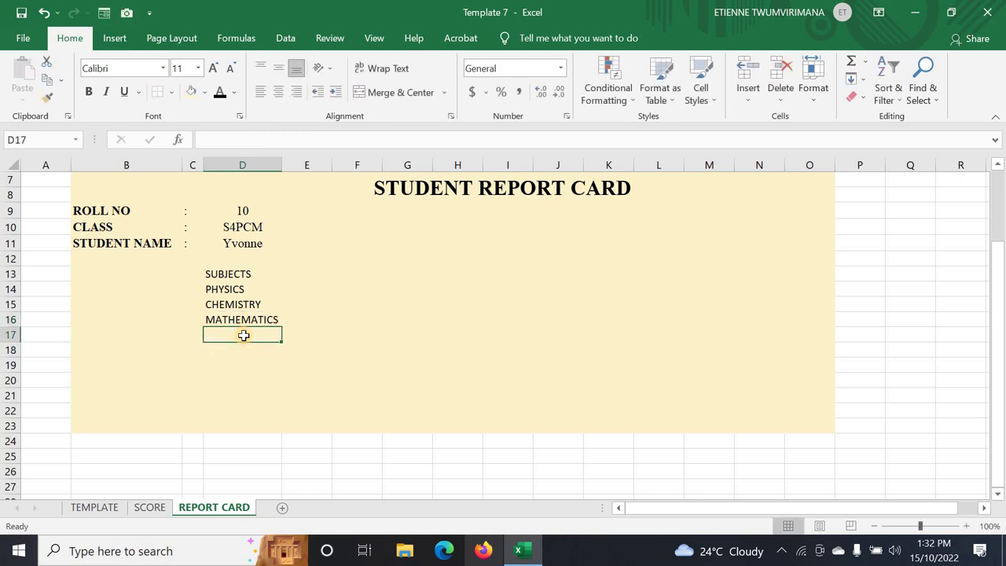
text(EB)
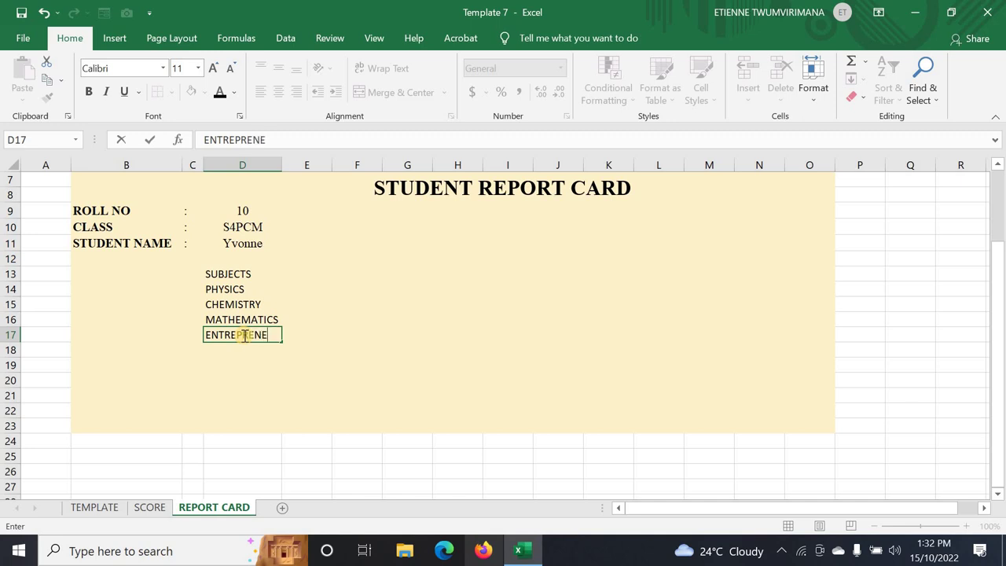
text(P)
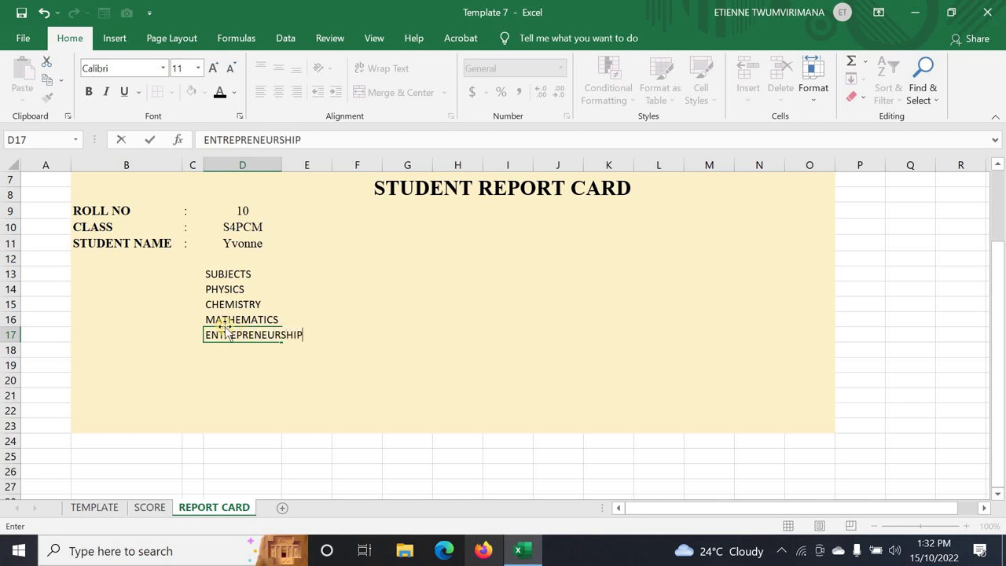
click(288, 354)
- Reselect the SUBJECTS header and view the TEMPLATE sheet's finished report card
click(278, 268)
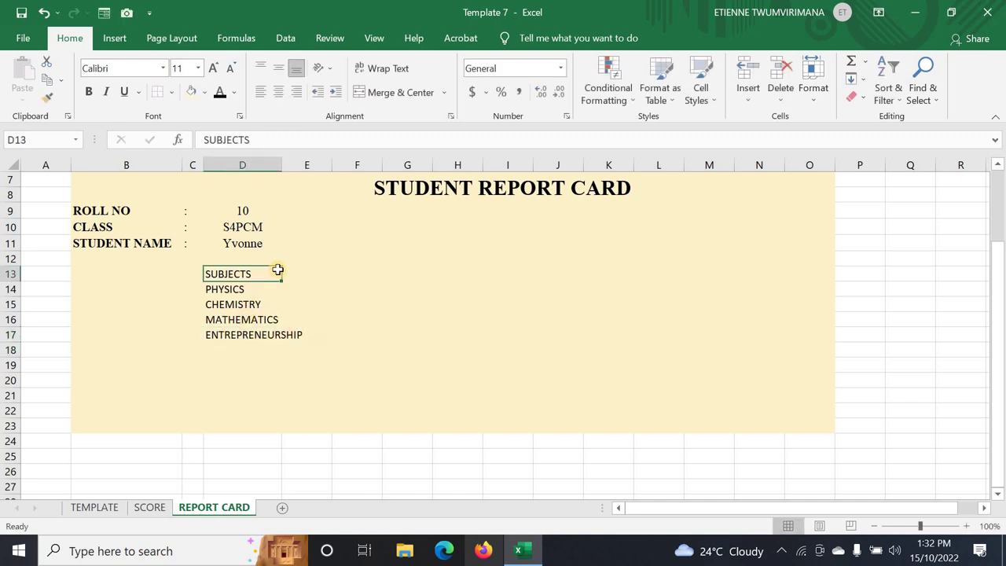
click(85, 510)
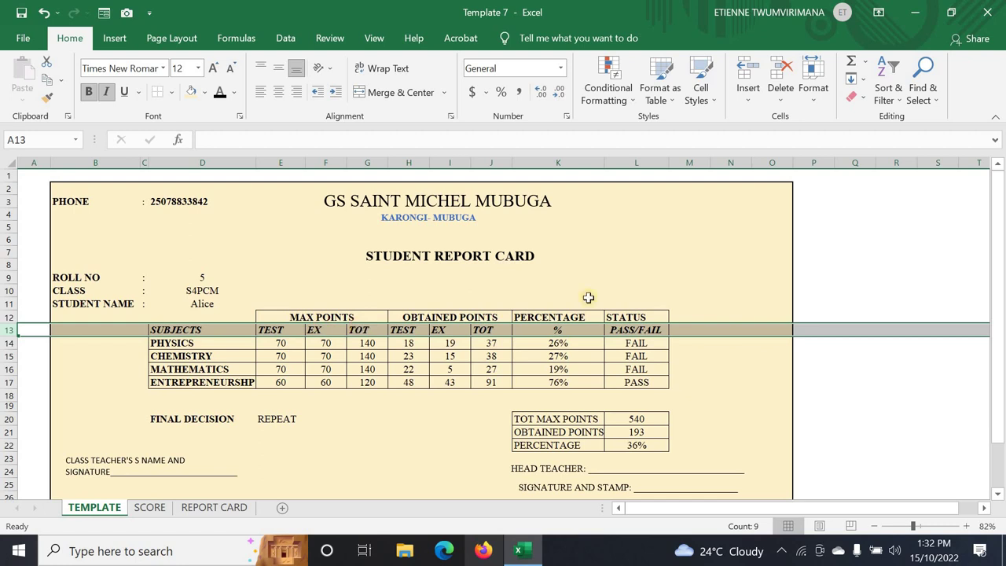
click(471, 437)
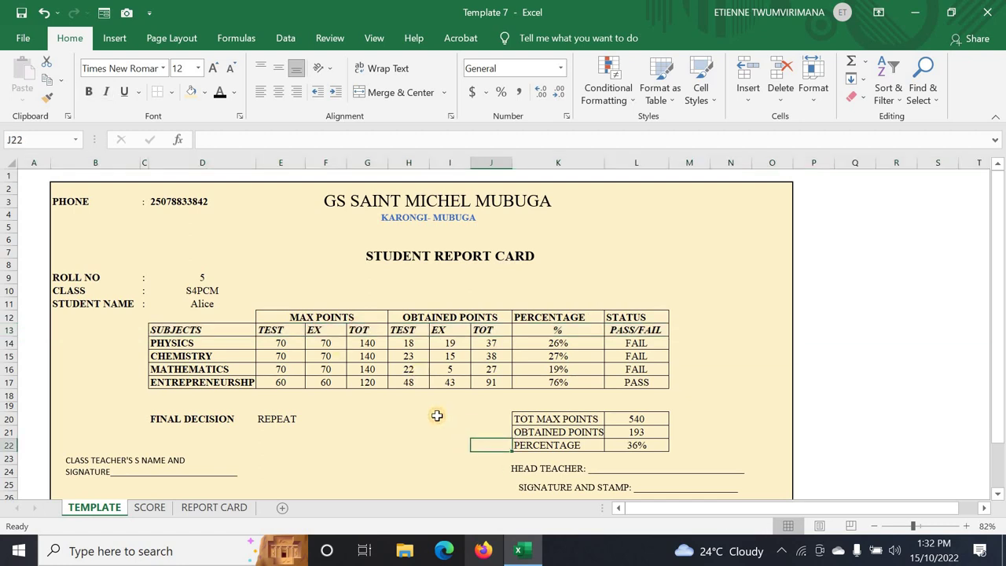
click(395, 442)
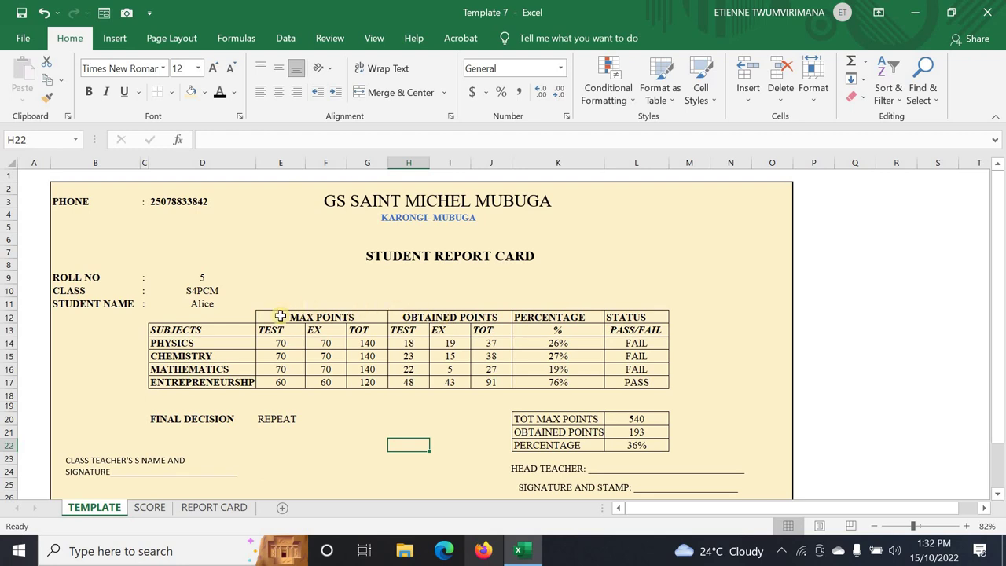
- Copy TEMPLATE's MAX POINTS to STATUS header rows into E12 on REPORT CARD, then select D13:L17
drag(281, 314, 613, 328)
right_click(433, 319)
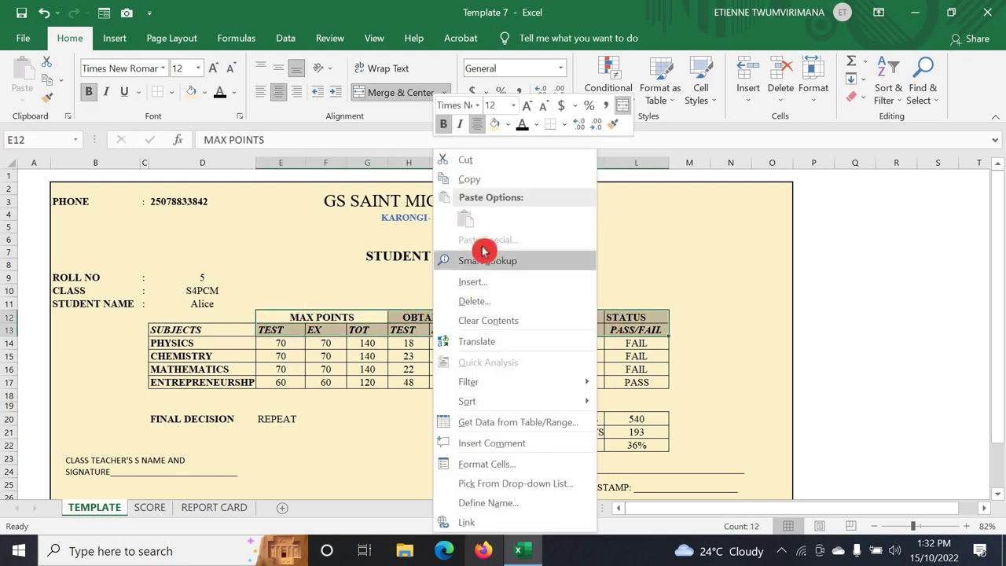
click(483, 181)
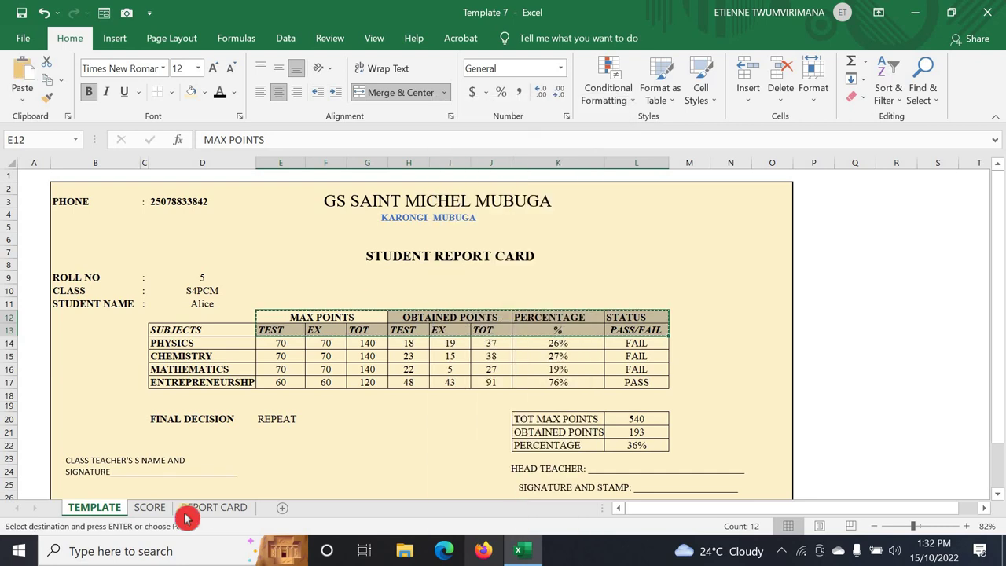
click(213, 508)
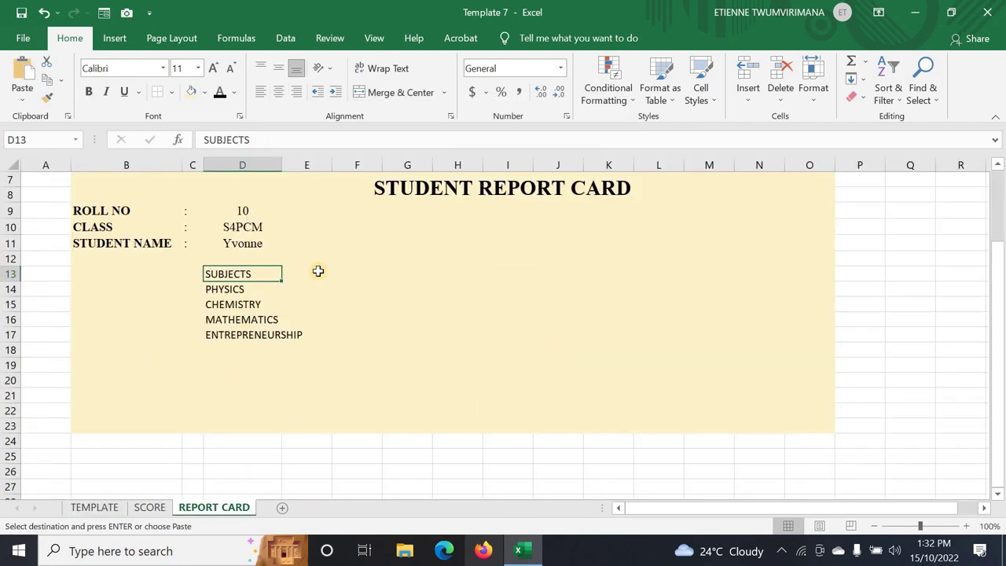
click(317, 271)
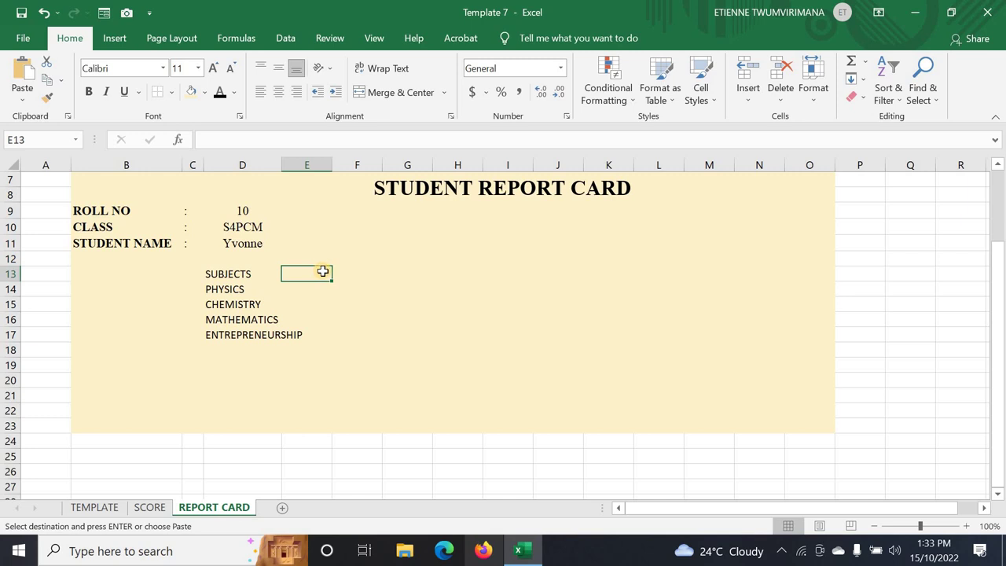
click(323, 257)
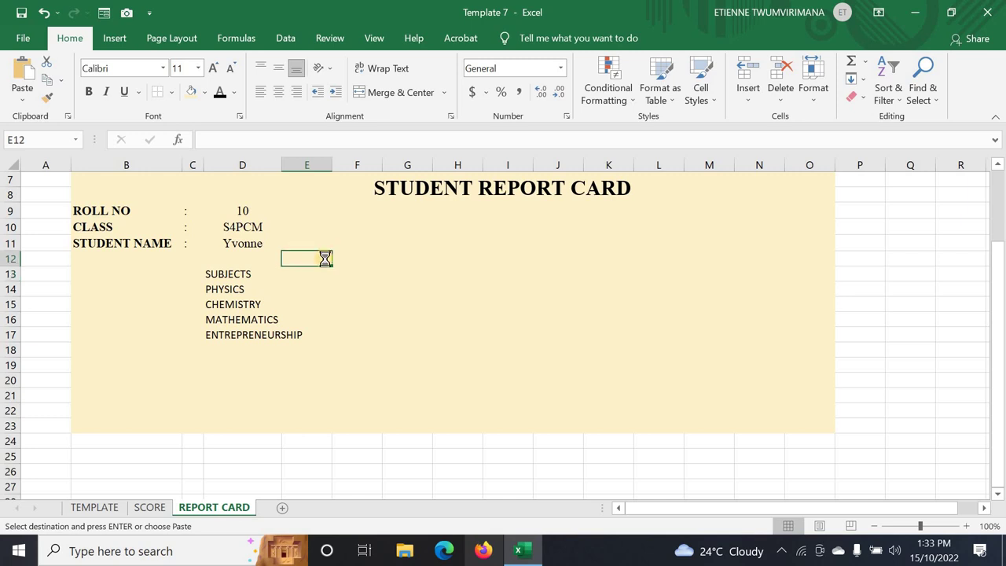
key(ctrl+v)
click(443, 372)
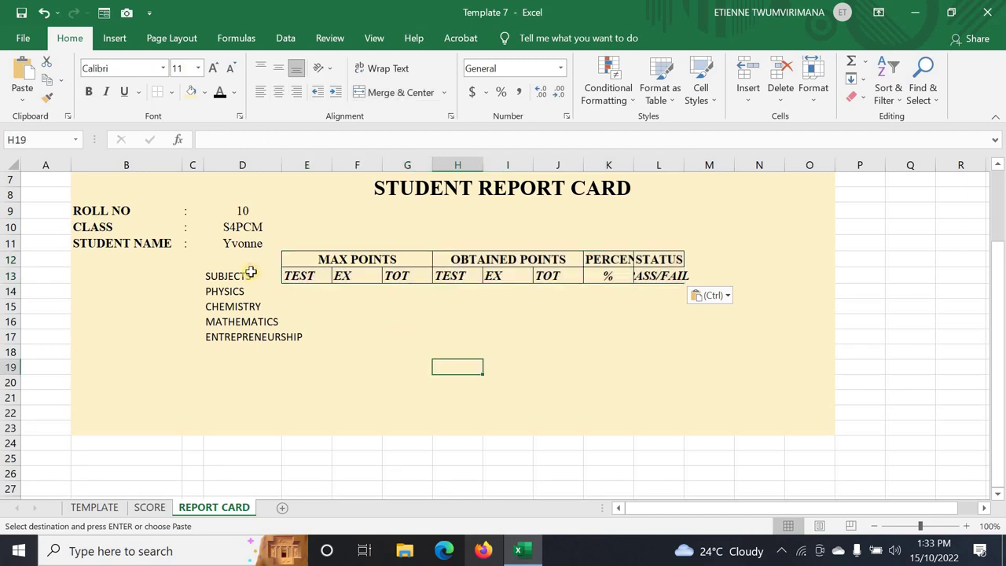
drag(230, 277, 653, 336)
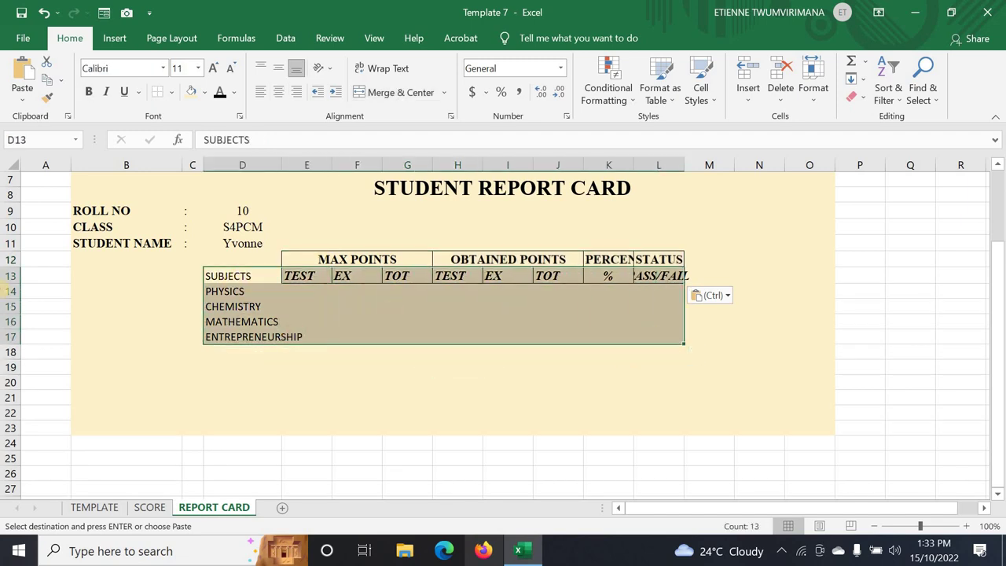
- Apply All Borders to every cell of the marks table
click(171, 92)
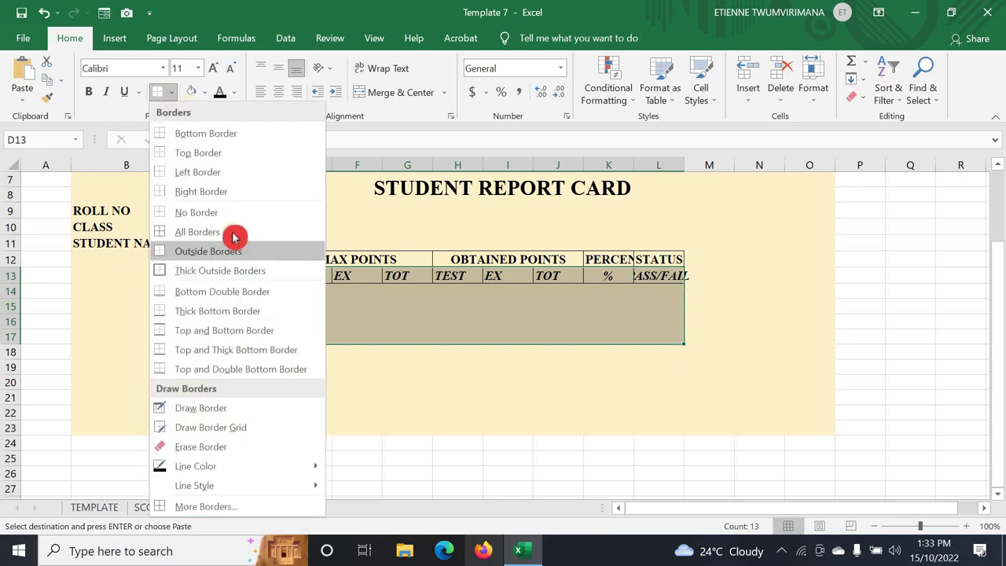
click(233, 233)
click(406, 365)
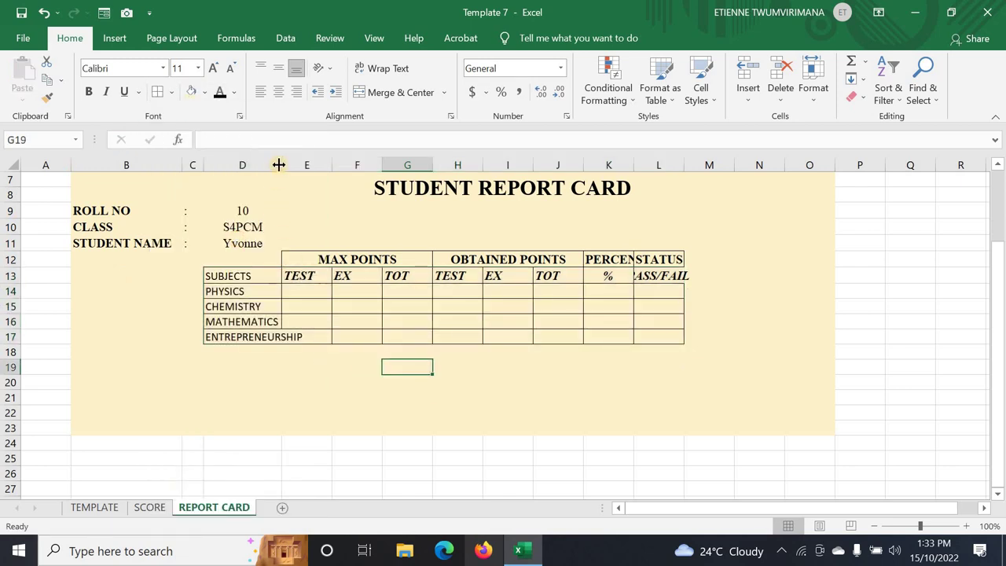
- Widen columns D and K so ENTREPRENEURSHIP and PERCENTAGE fit in full
drag(279, 165, 312, 175)
click(330, 377)
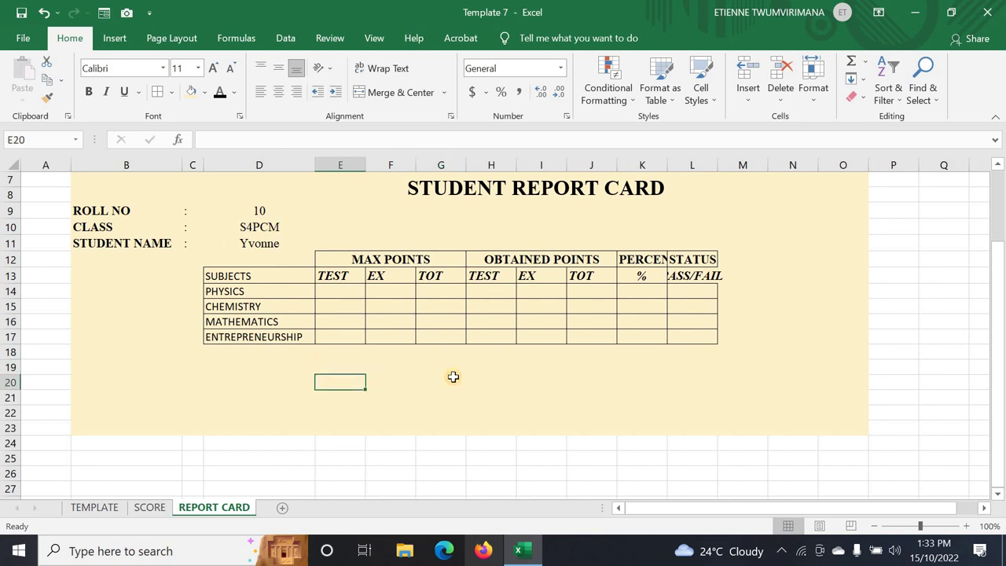
click(473, 378)
drag(669, 165, 767, 165)
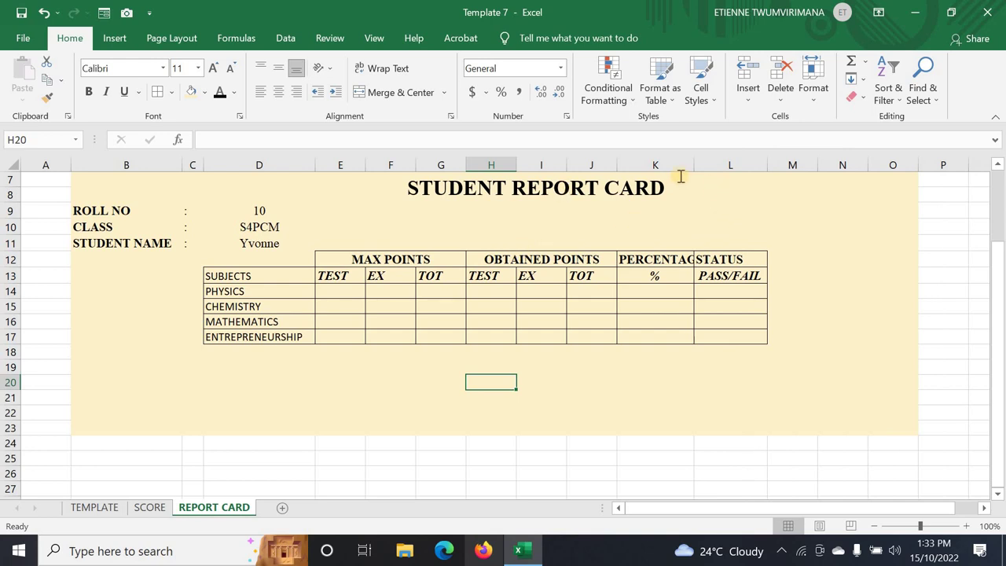
drag(701, 163, 712, 165)
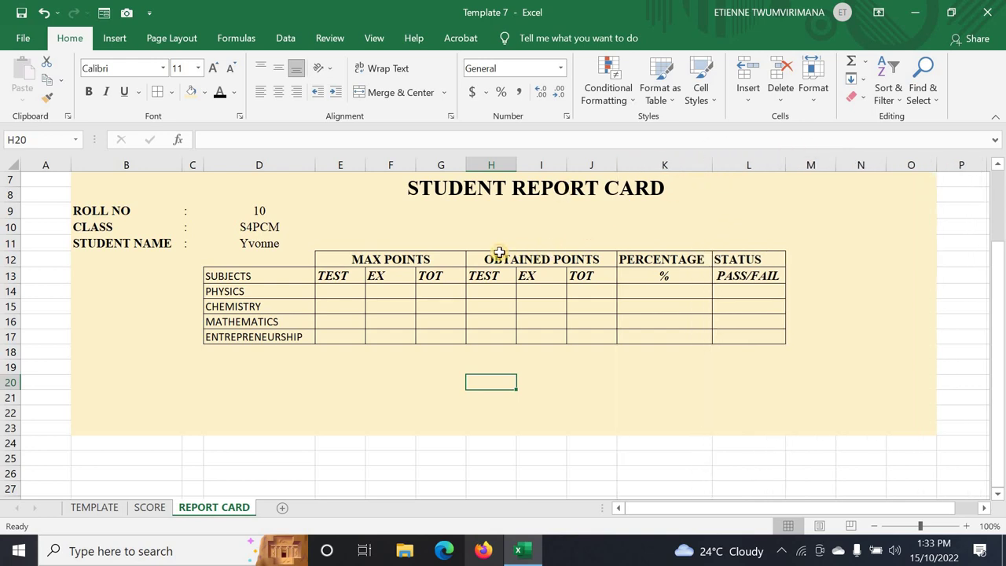
click(417, 277)
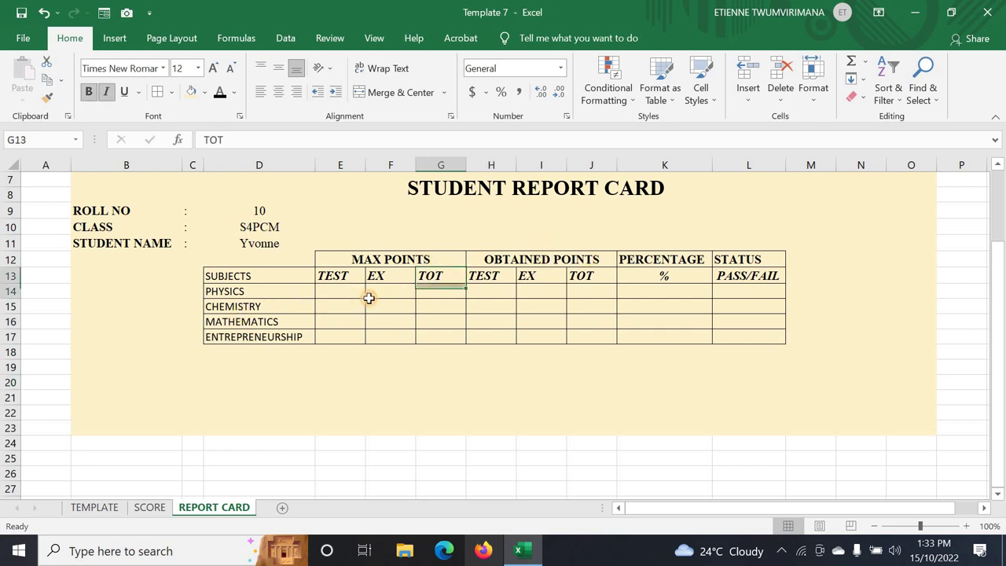
- Make header row 13 bold italic so SUBJECTS matches the TEST, EX and TOT subheadings
click(370, 297)
click(428, 306)
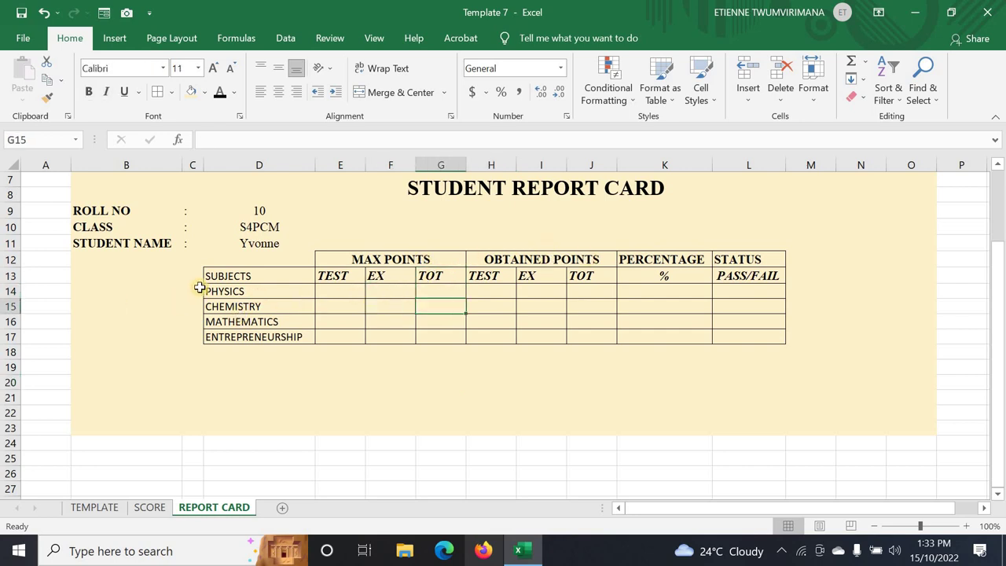
click(10, 276)
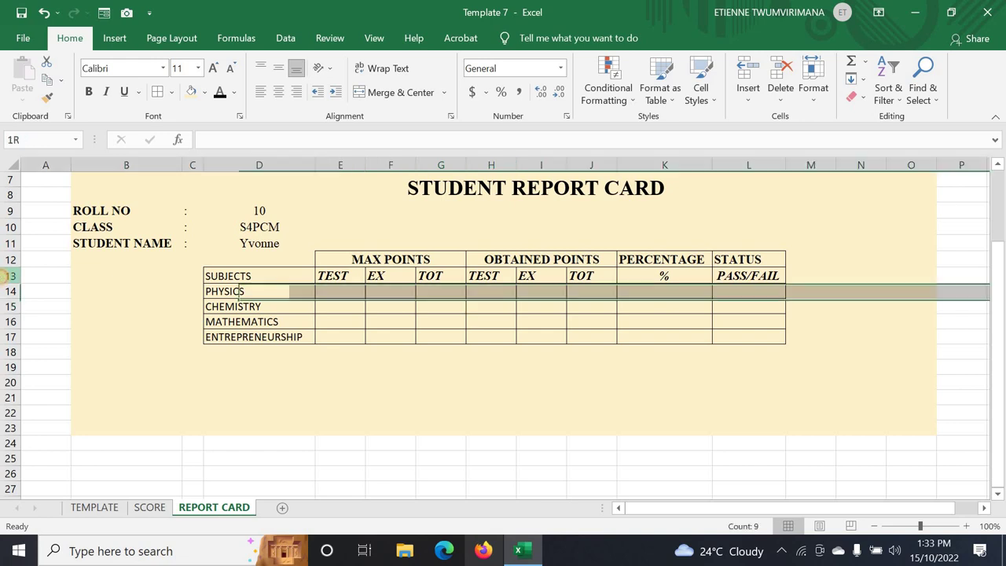
click(89, 92)
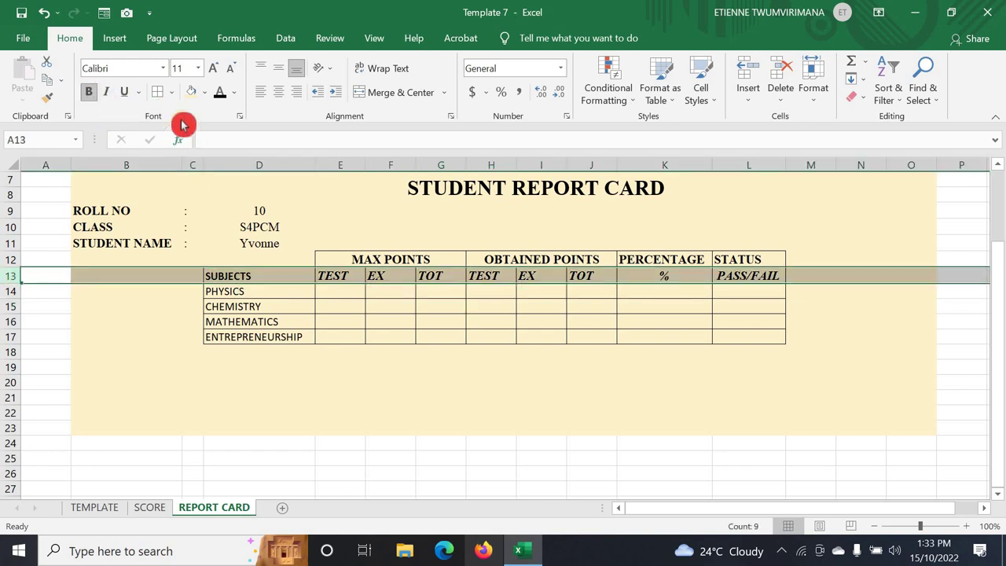
click(105, 91)
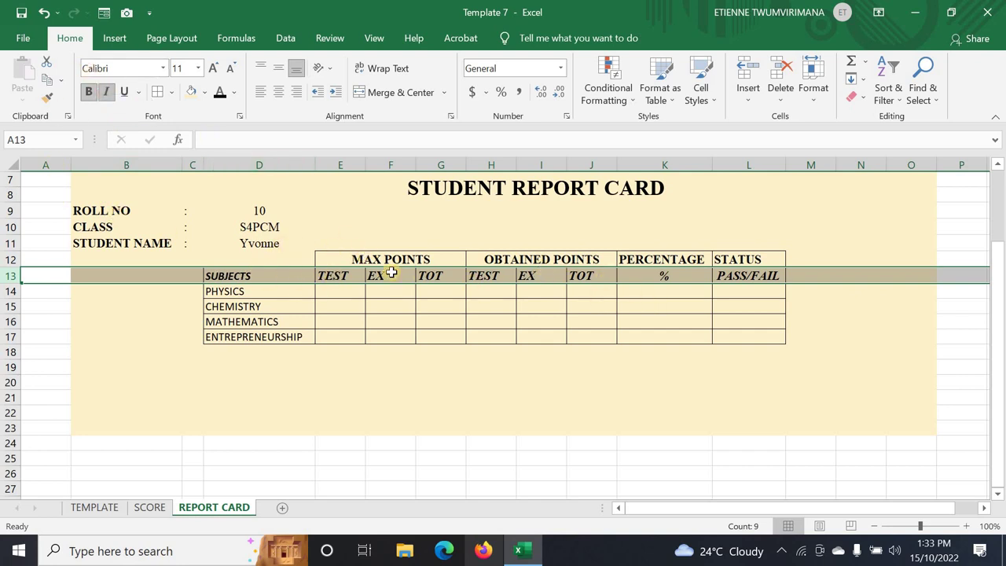
click(340, 290)
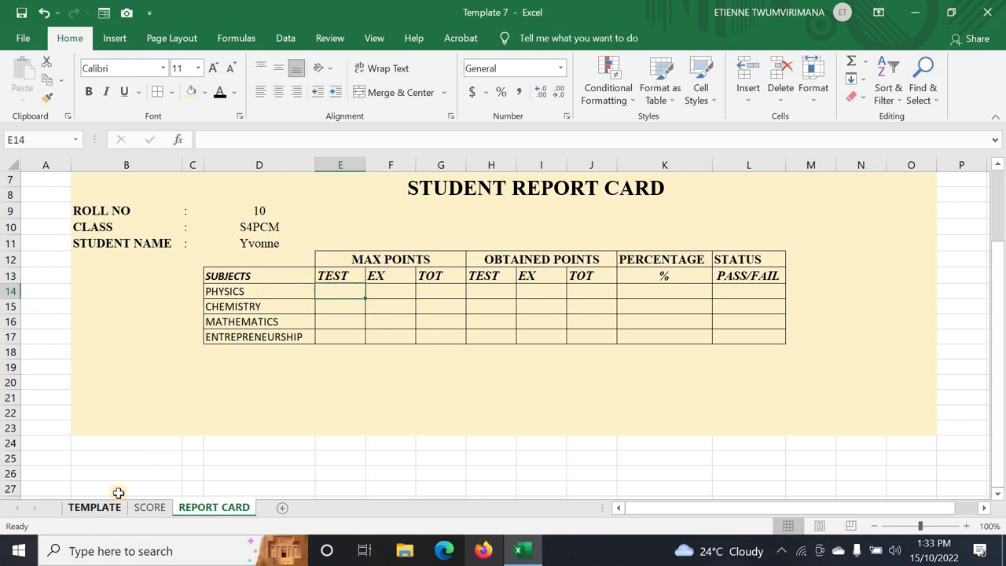
click(99, 507)
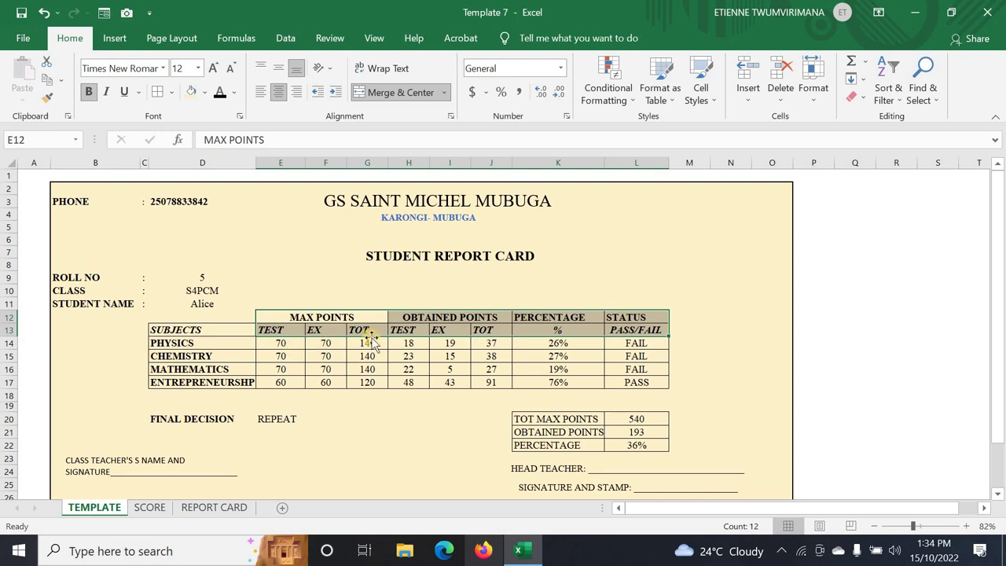
- Copy the TEST and EX max points (70, 70, 70, 60) from TEMPLATE into E14:F17 of REPORT CARD
drag(273, 341, 306, 382)
right_click(291, 342)
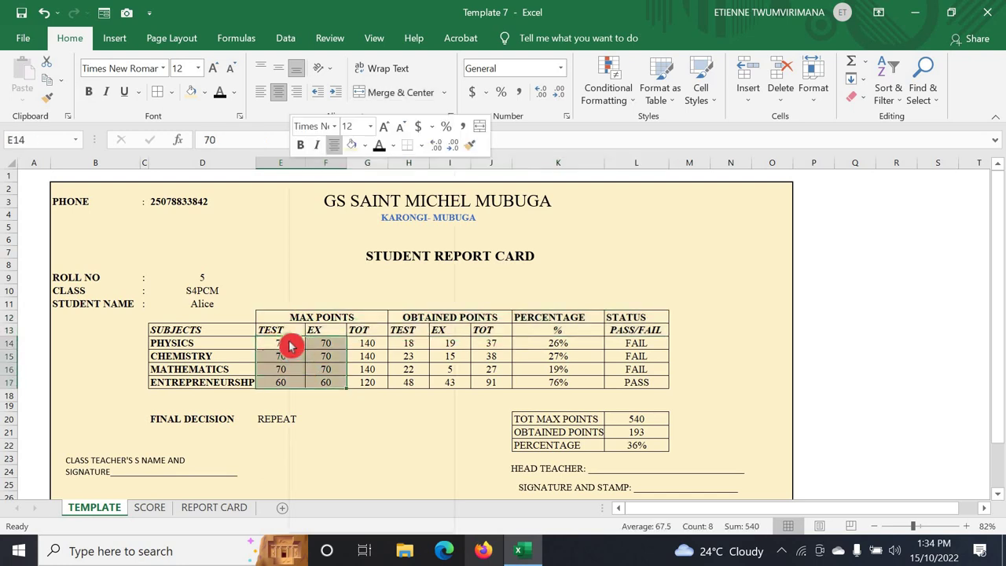
click(349, 201)
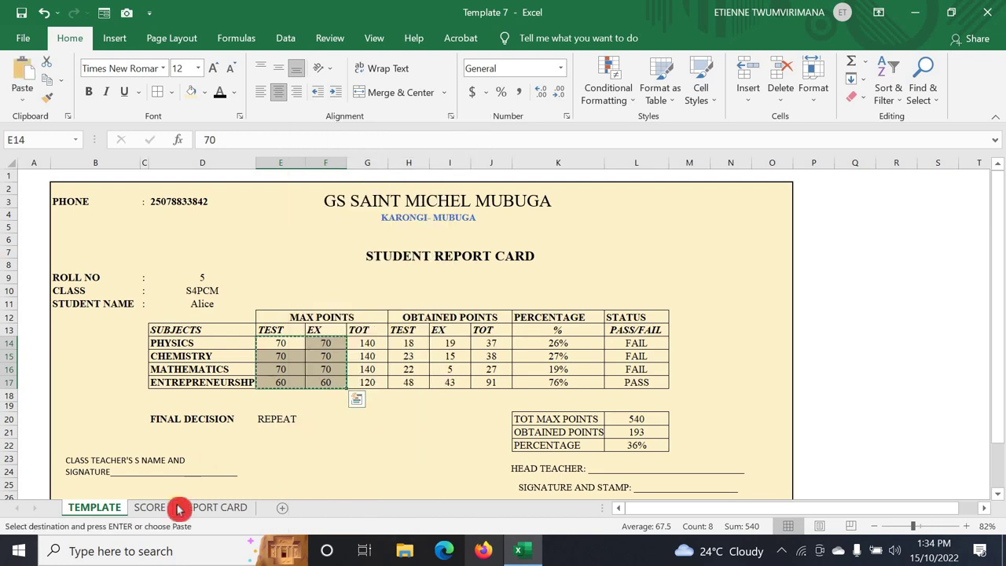
click(206, 507)
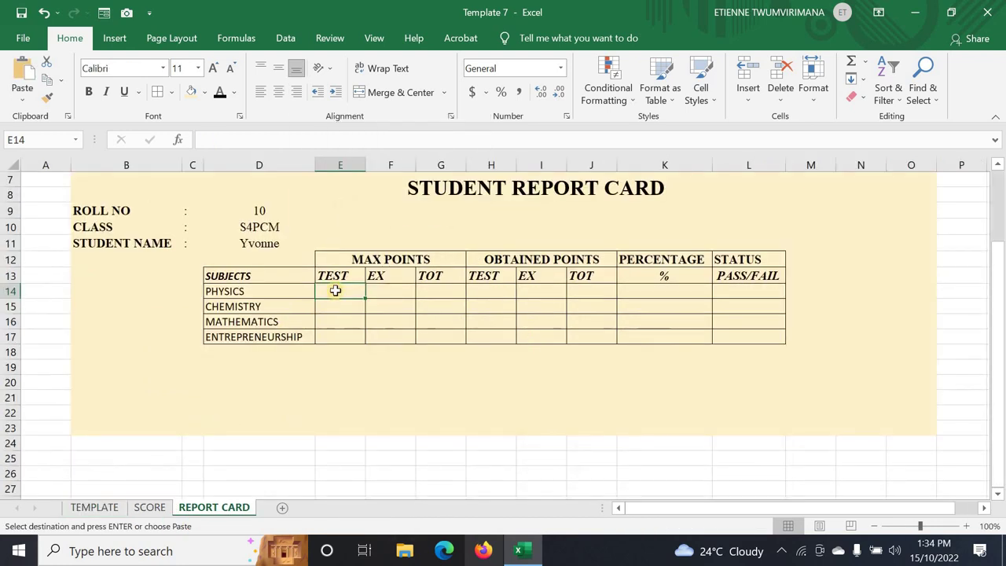
right_click(336, 292)
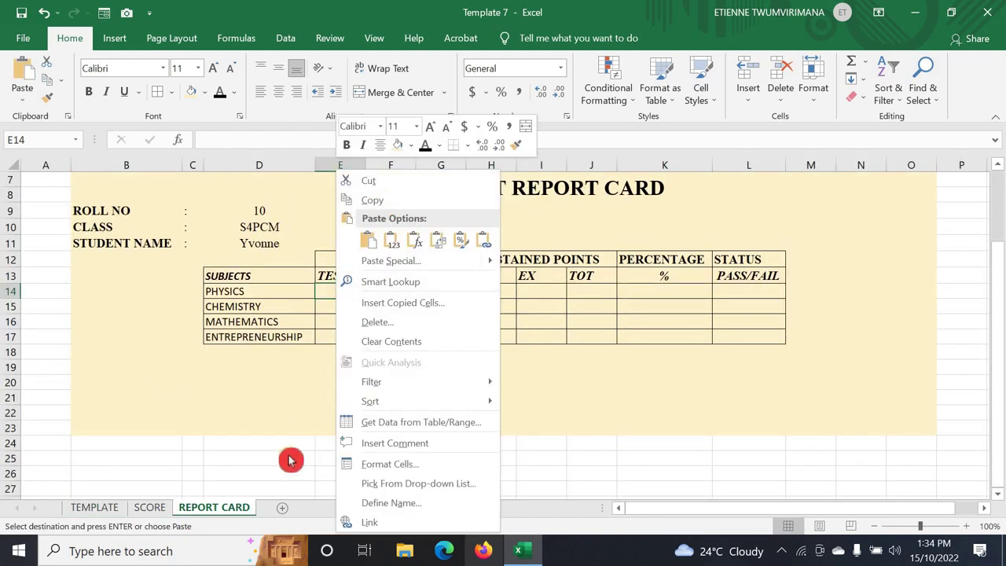
click(322, 289)
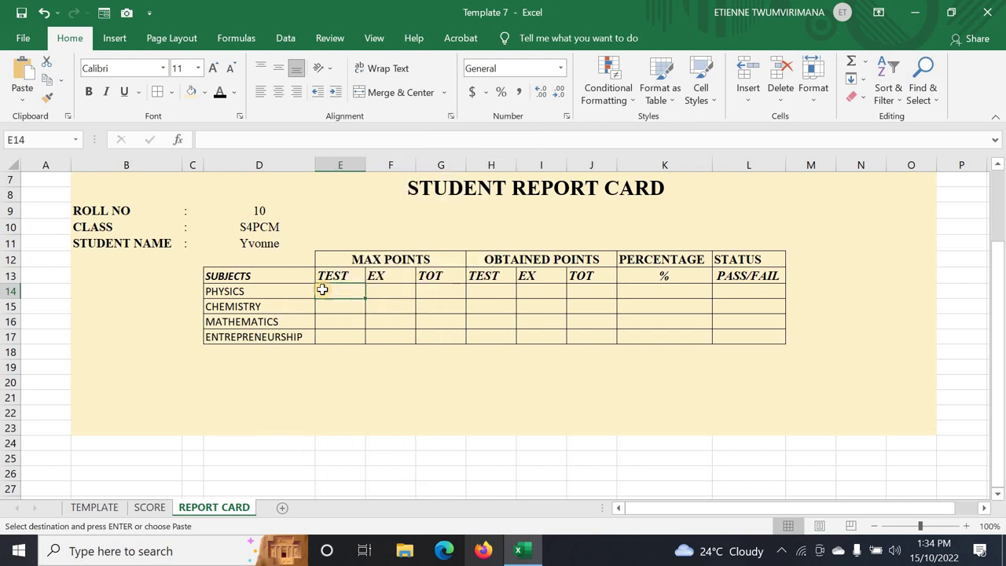
key(ctrl+v)
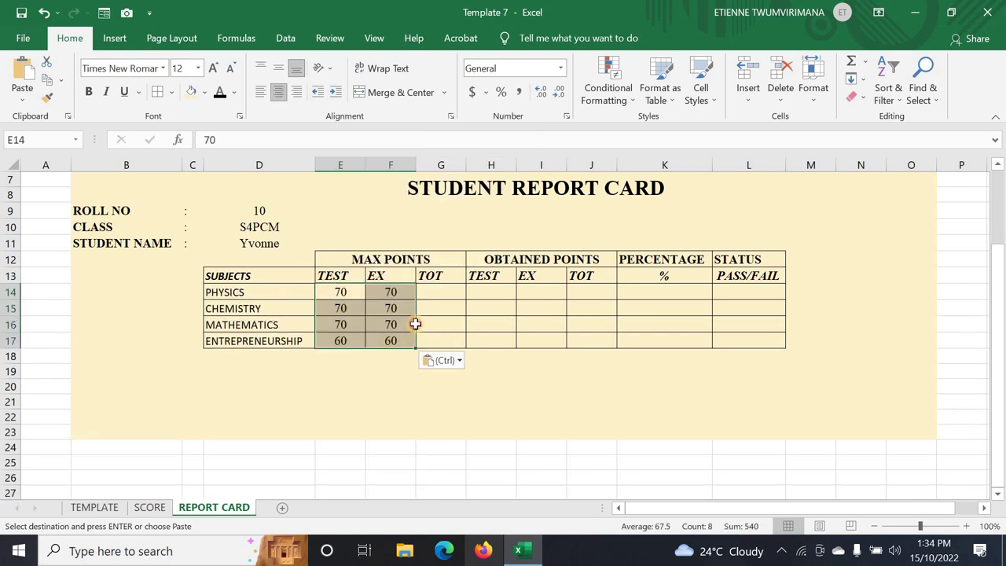
click(430, 289)
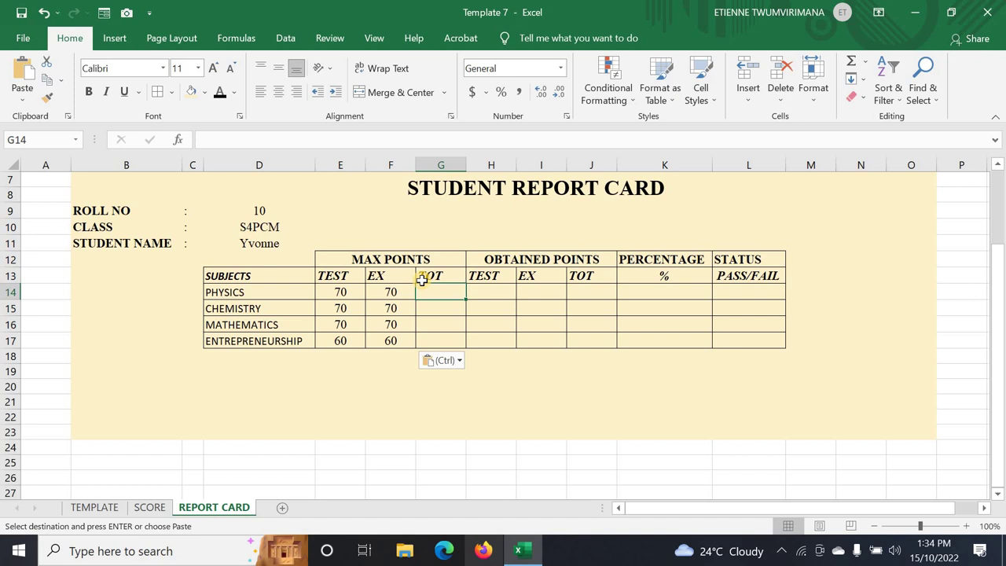
click(422, 281)
key(ctrl)
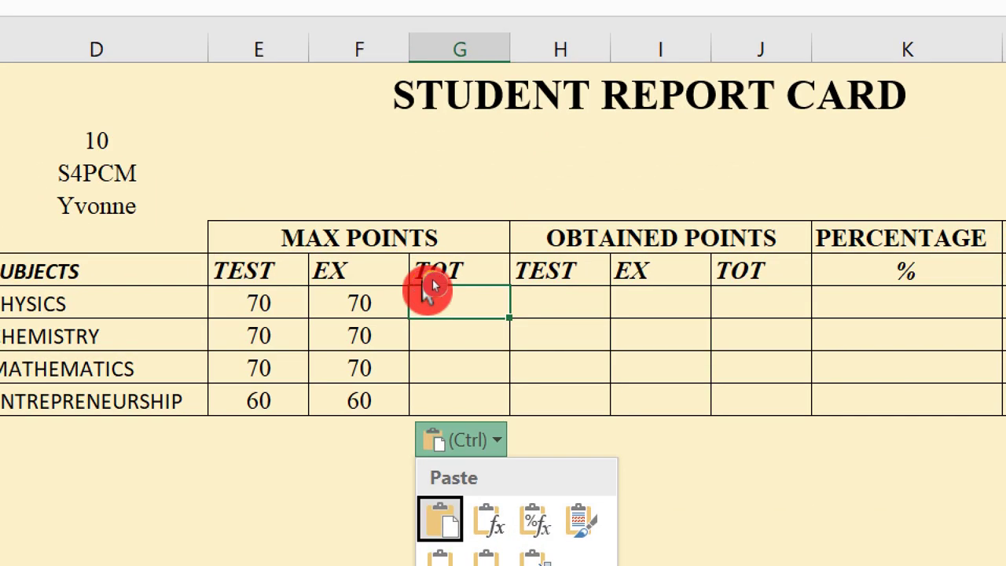
- Enter =SUM(E14:F14) in G14 for the PHYSICS max points total
click(457, 302)
double_click(460, 301)
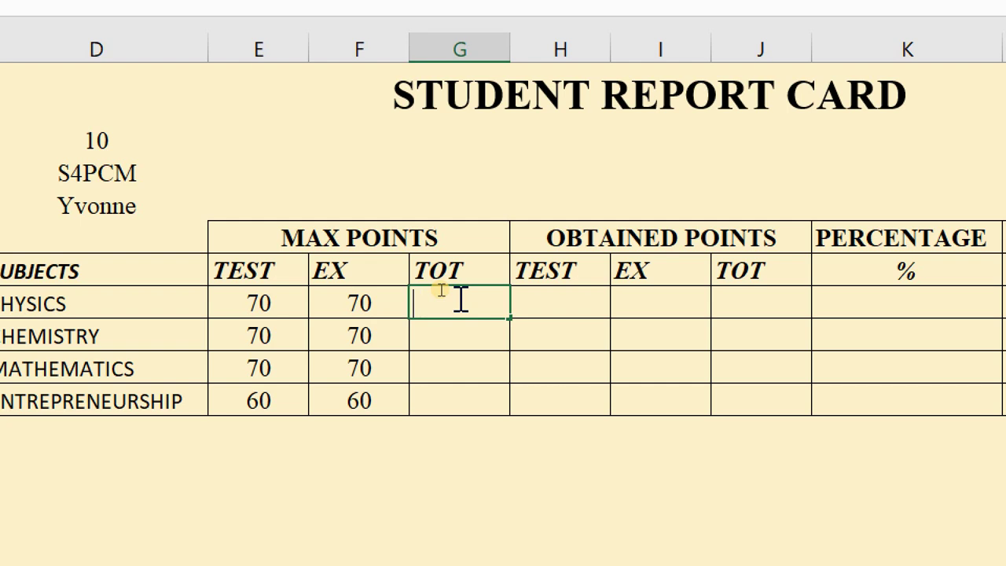
text(=SU)
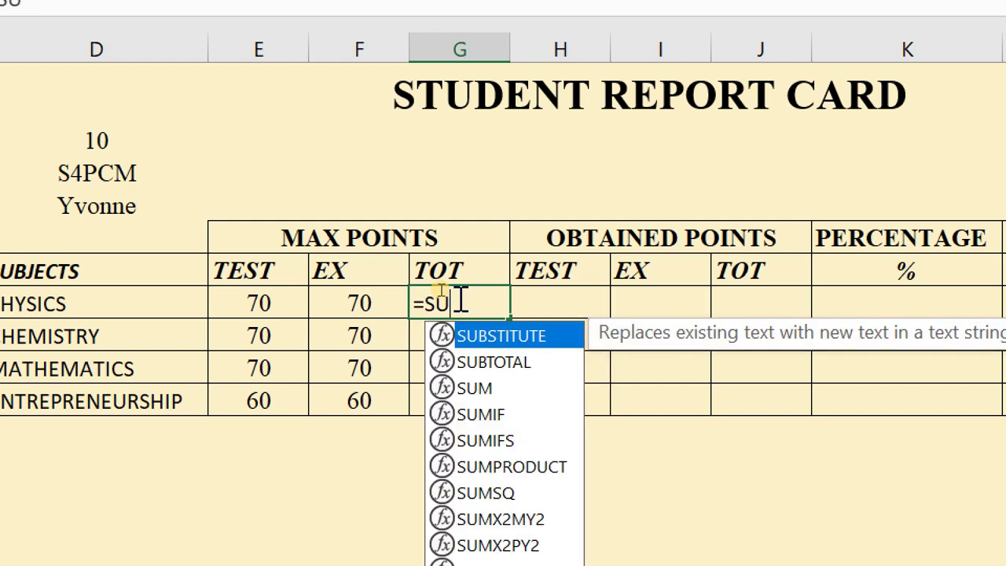
text(M))
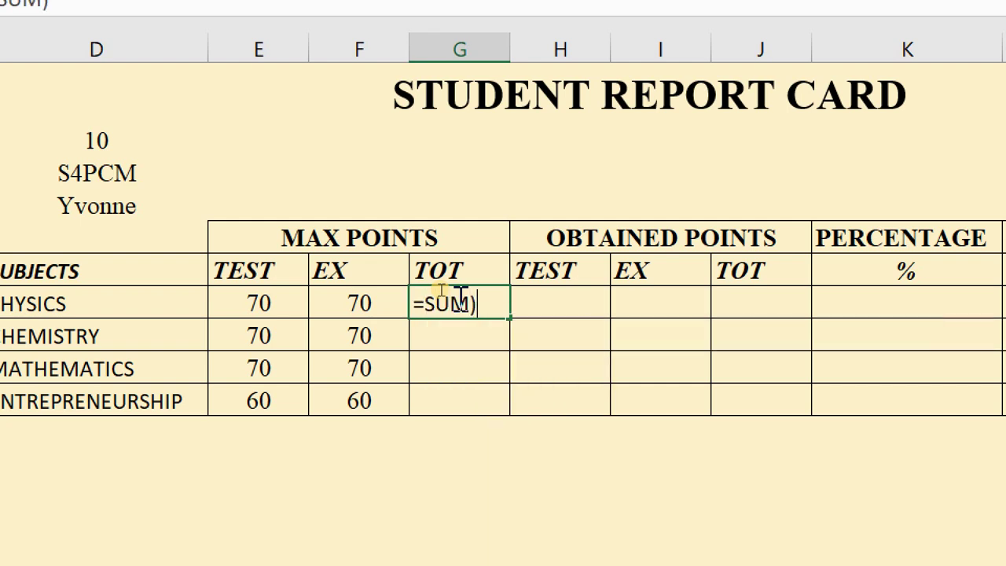
key(BackSpace)
text(()
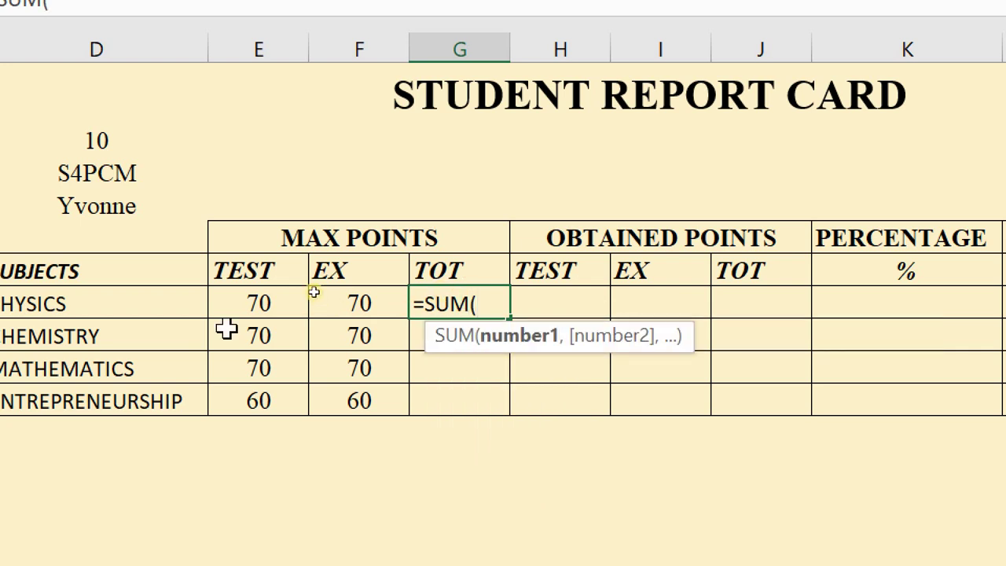
drag(258, 300, 346, 306)
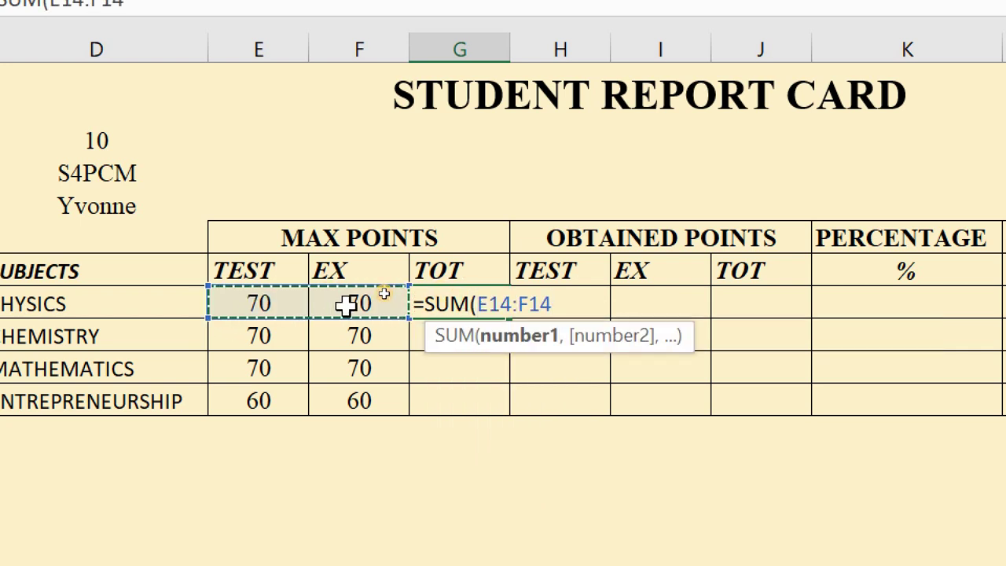
text())
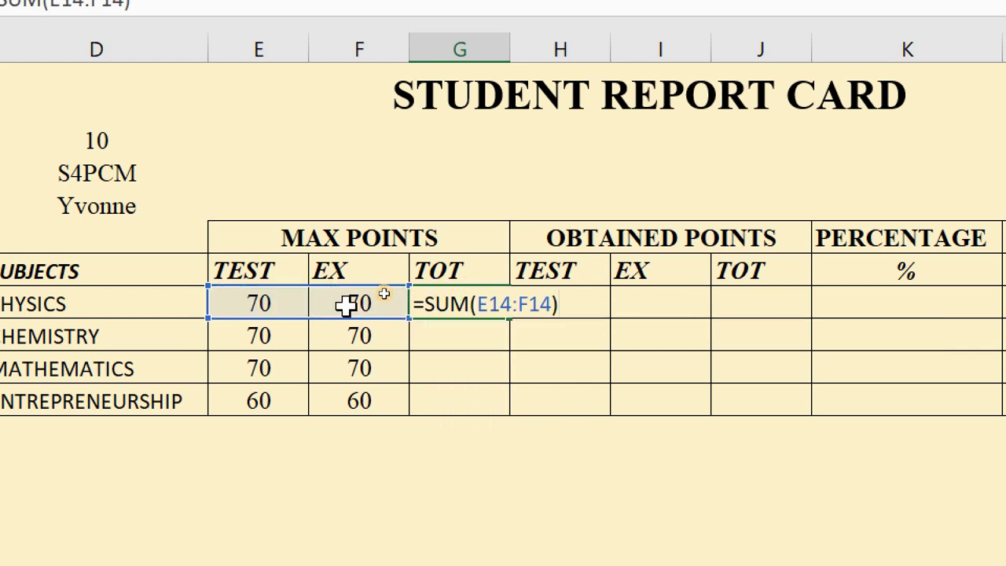
key(Return)
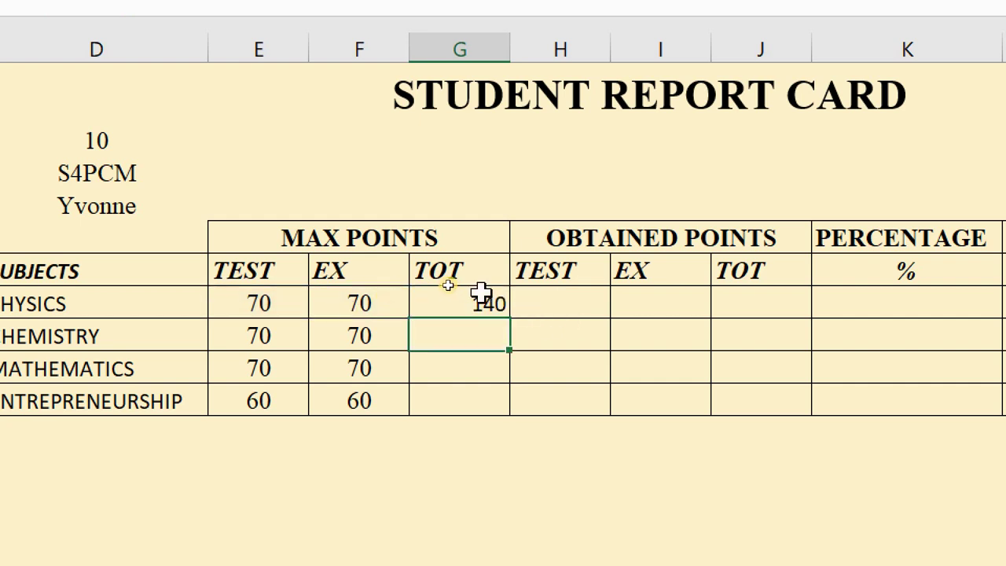
- Fill the SUM formula down to G17, giving totals 140, 140, 140 and 120
click(472, 297)
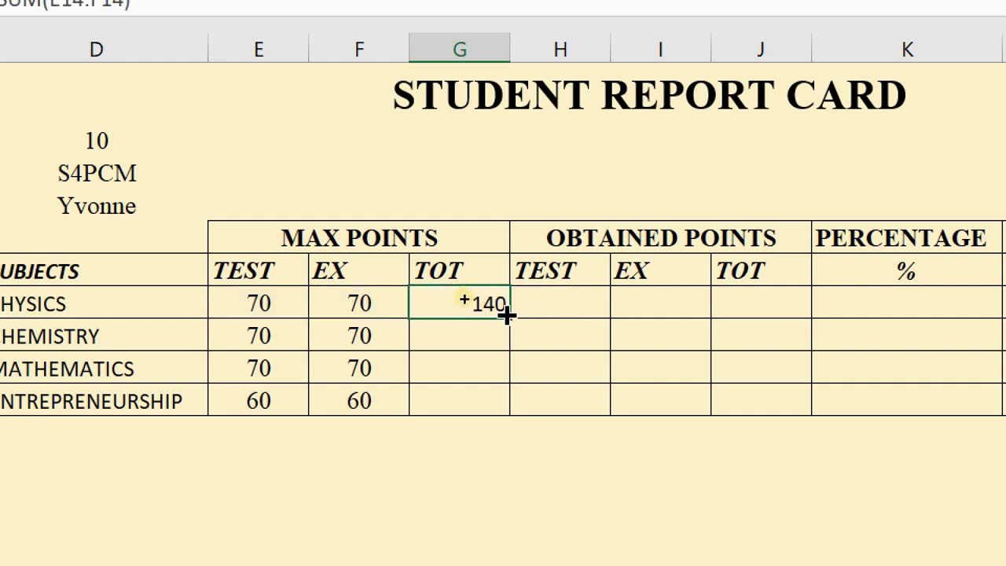
drag(511, 321, 501, 416)
click(537, 363)
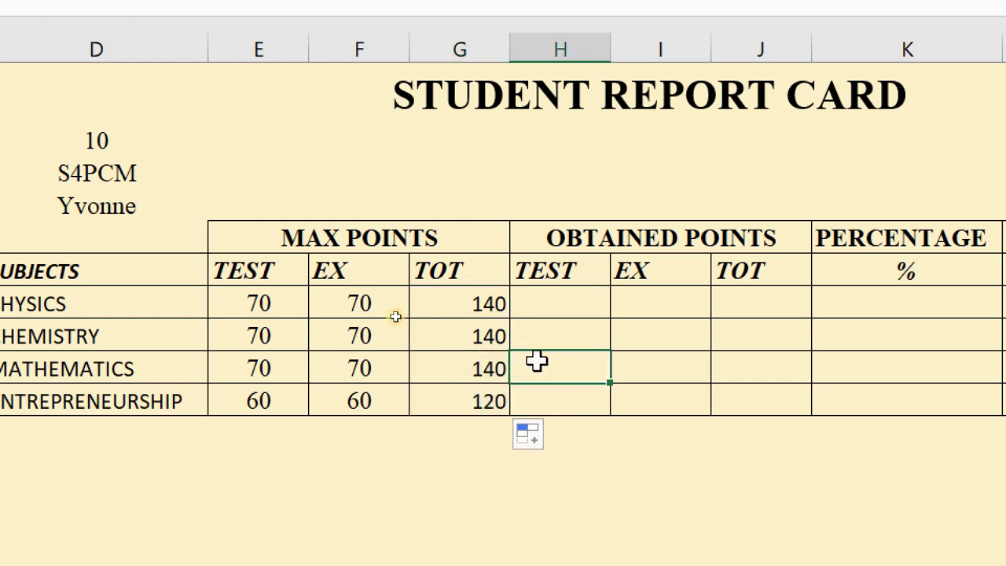
click(296, 399)
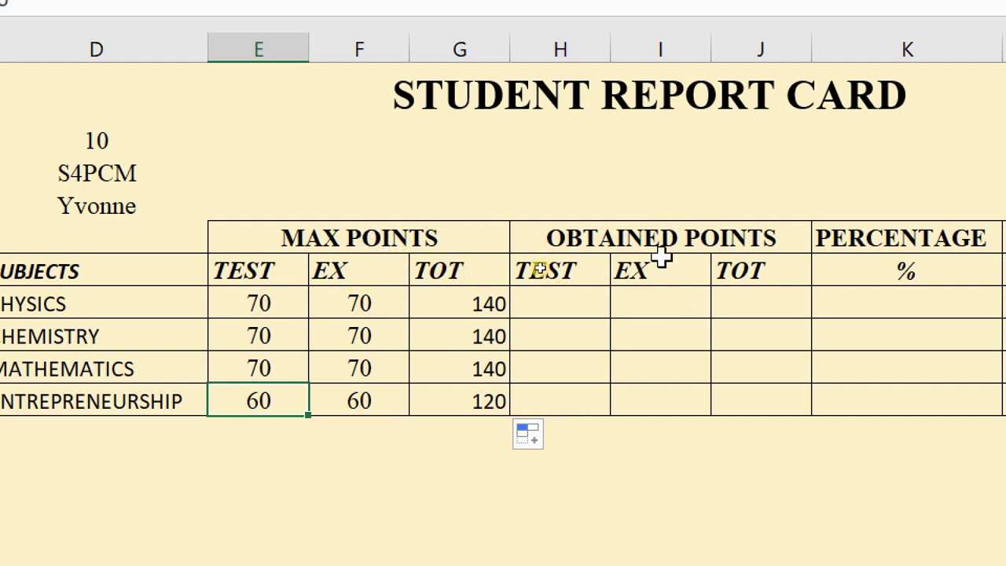
click(534, 294)
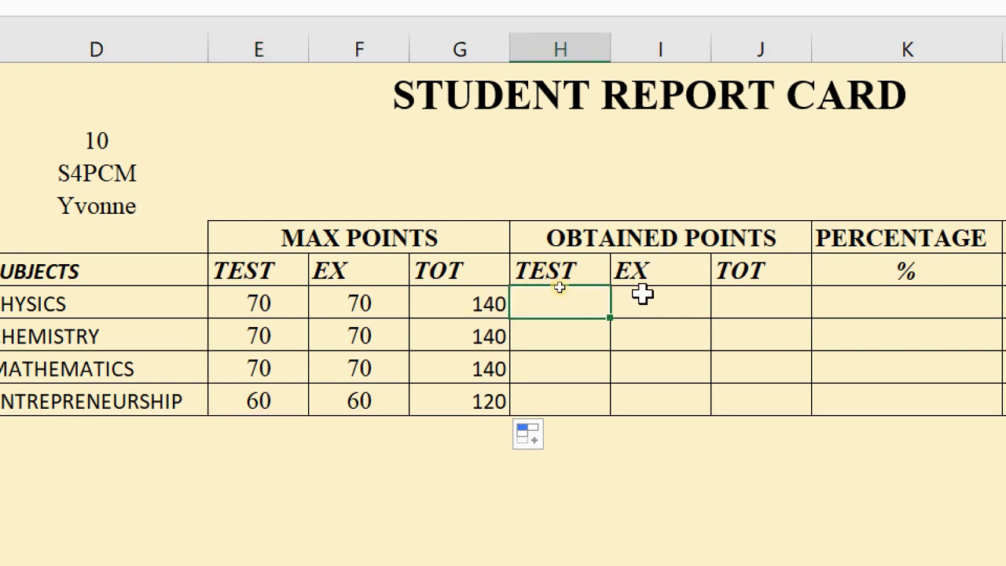
click(697, 294)
click(771, 306)
click(545, 293)
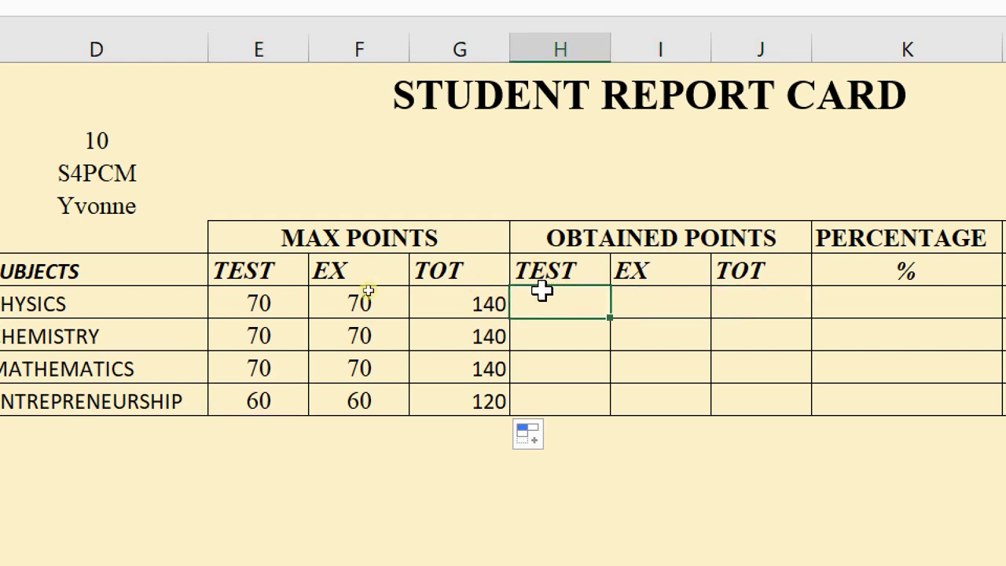
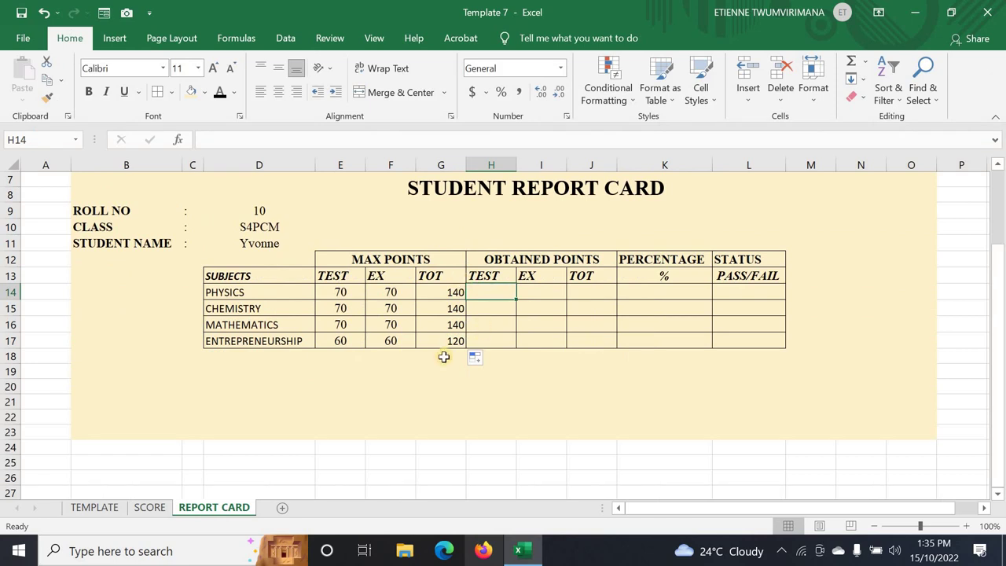
- Format the subject table D14:L17 in Times New Roman at font size 12
click(450, 438)
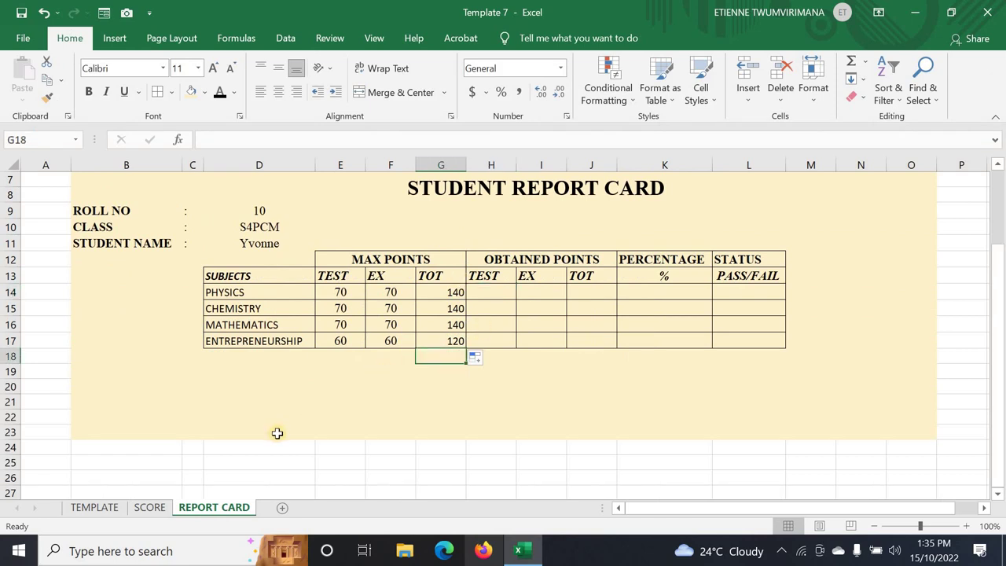
click(122, 510)
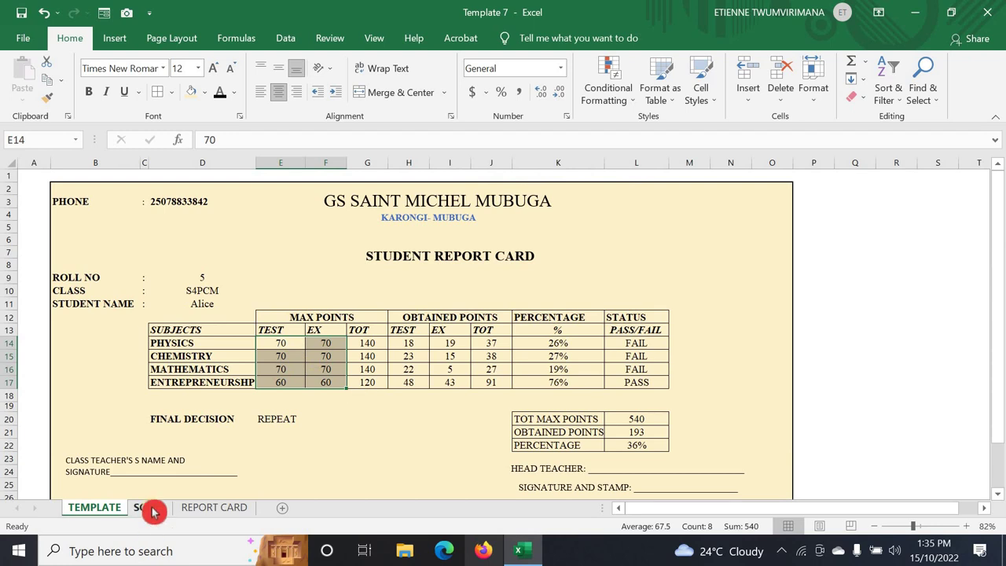
click(197, 509)
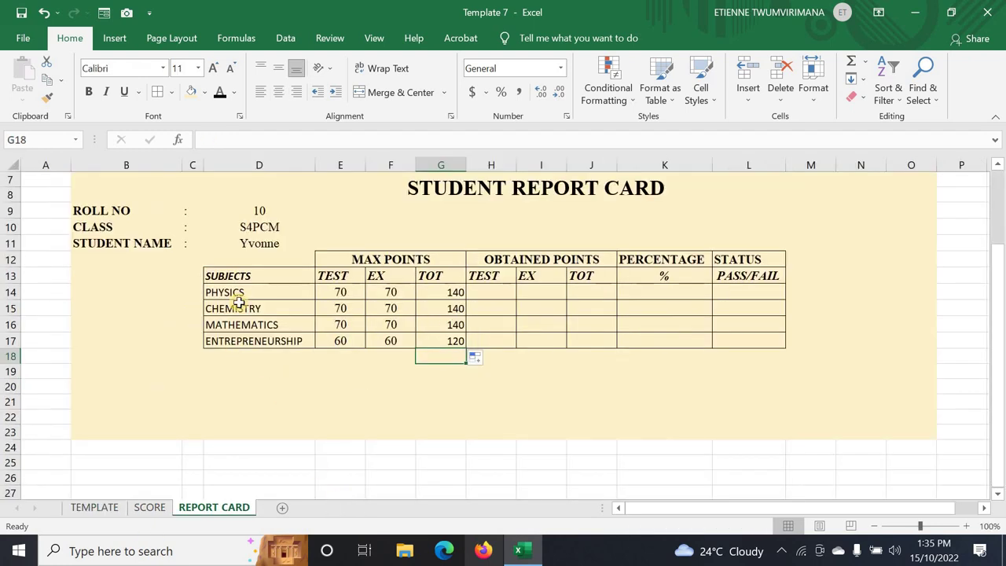
drag(235, 290, 727, 351)
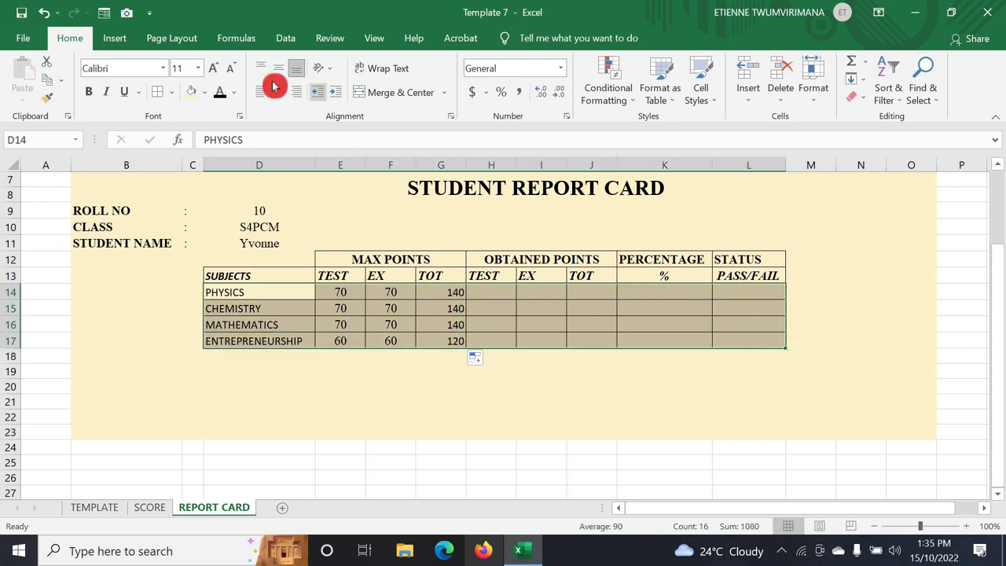
click(199, 69)
click(184, 154)
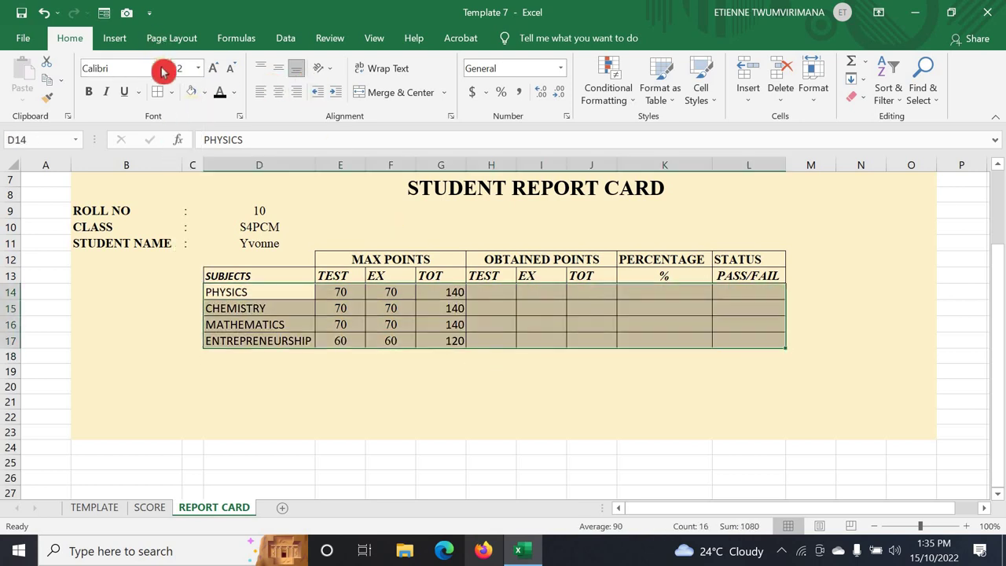
click(162, 70)
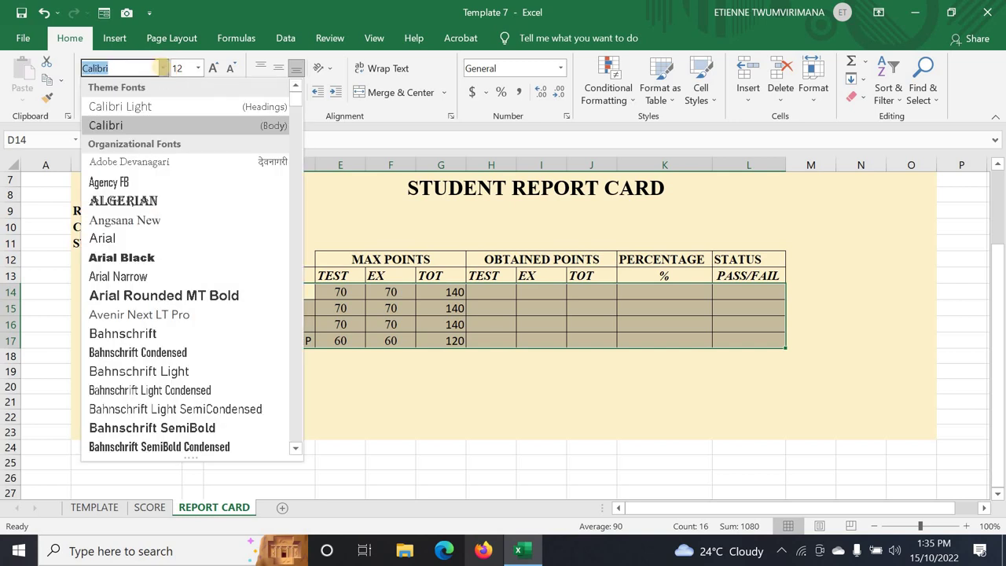
text(times)
key(Return)
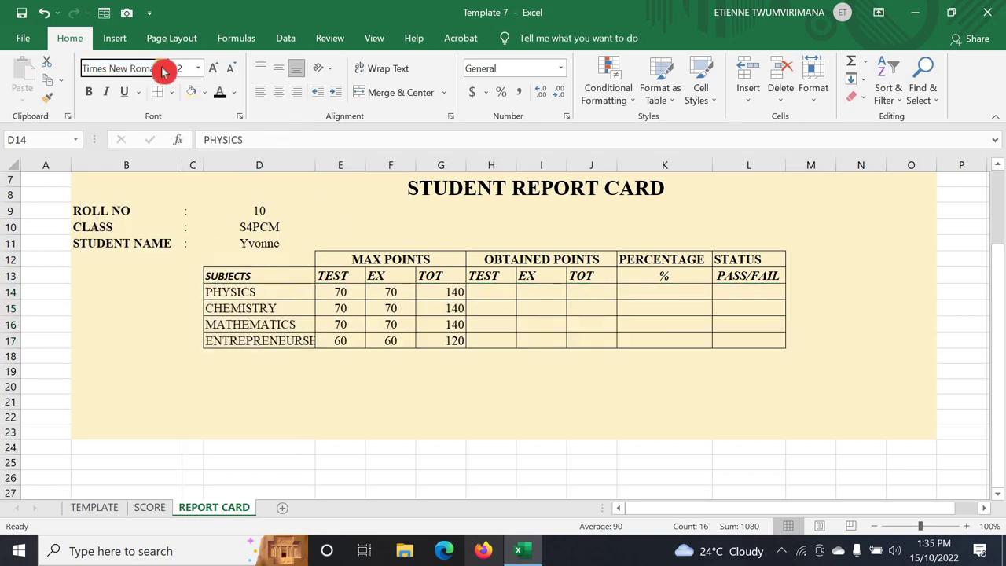
- Clear the selection and inspect the Physics obtained total and test cells
click(437, 353)
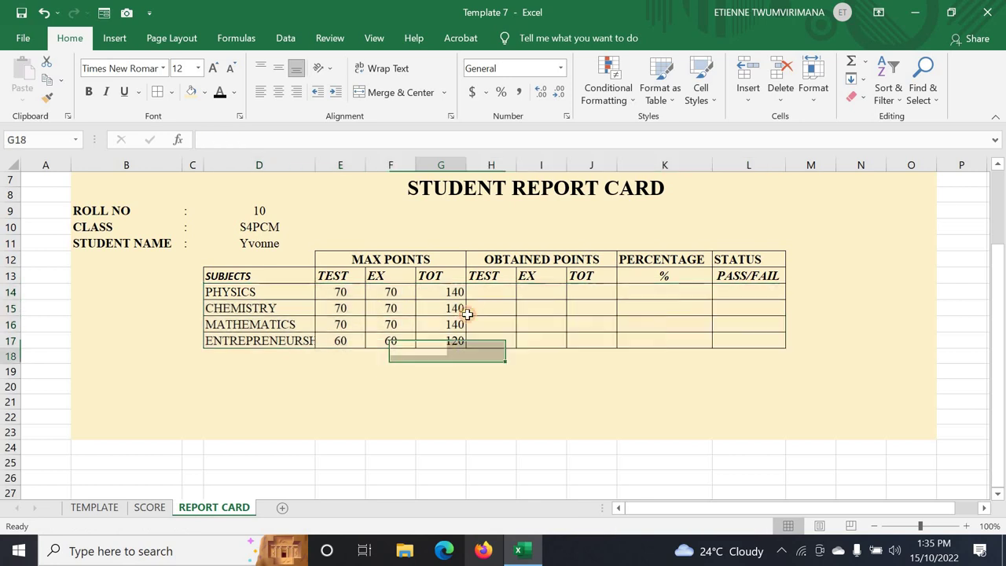
click(495, 307)
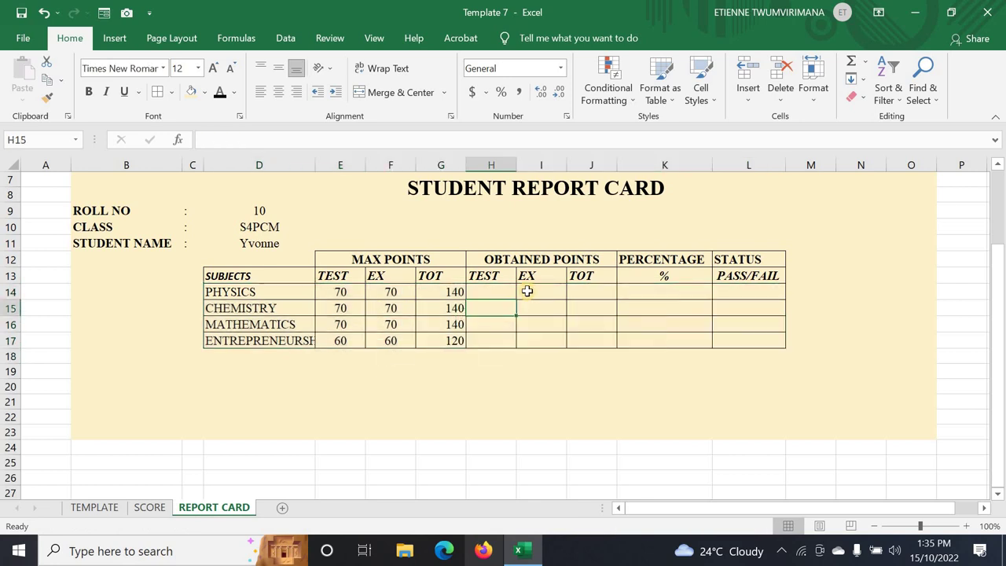
click(579, 292)
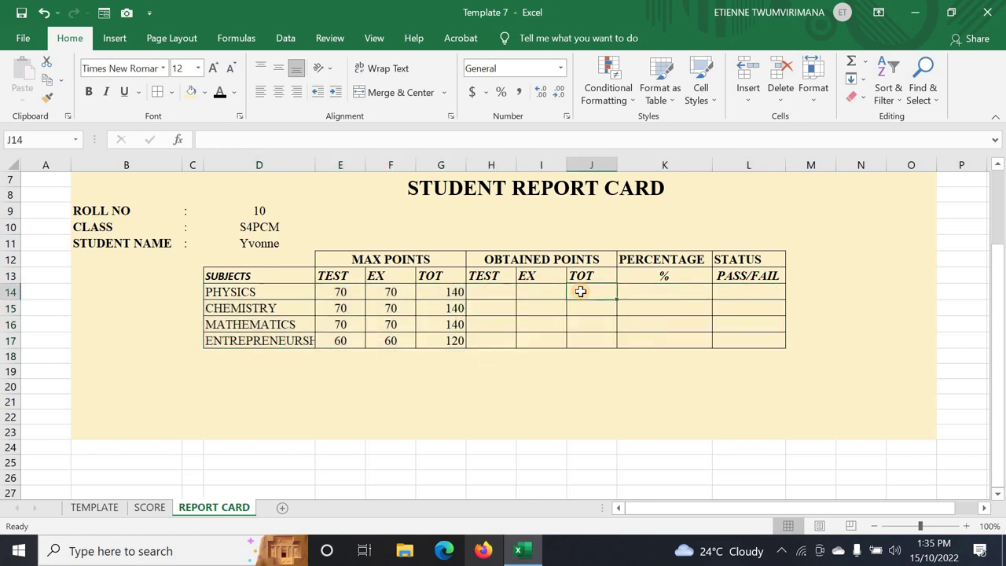
click(501, 290)
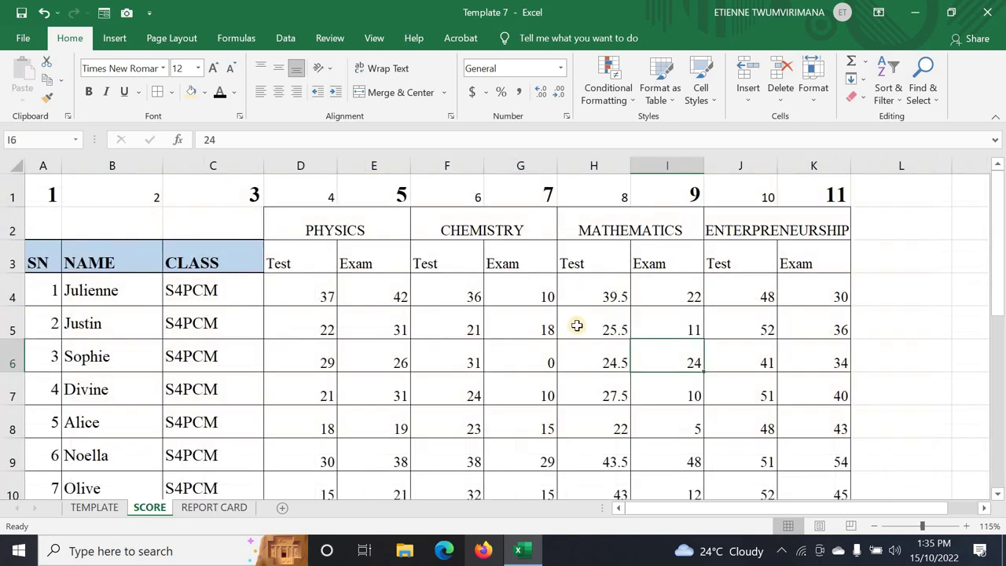
- Enter =SUM(H14:I14) in J14 to total the Physics test and exam points
click(153, 508)
click(189, 507)
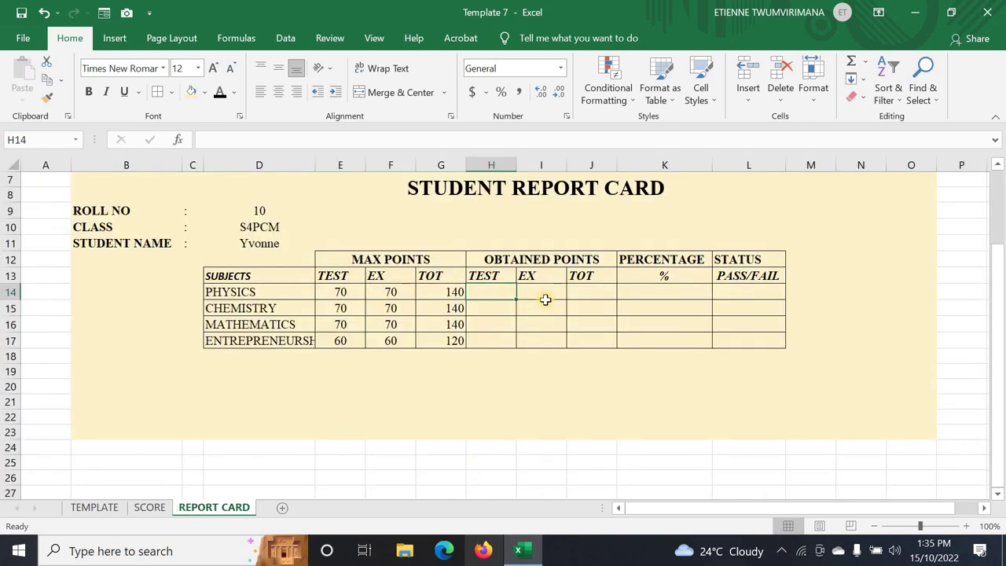
click(544, 290)
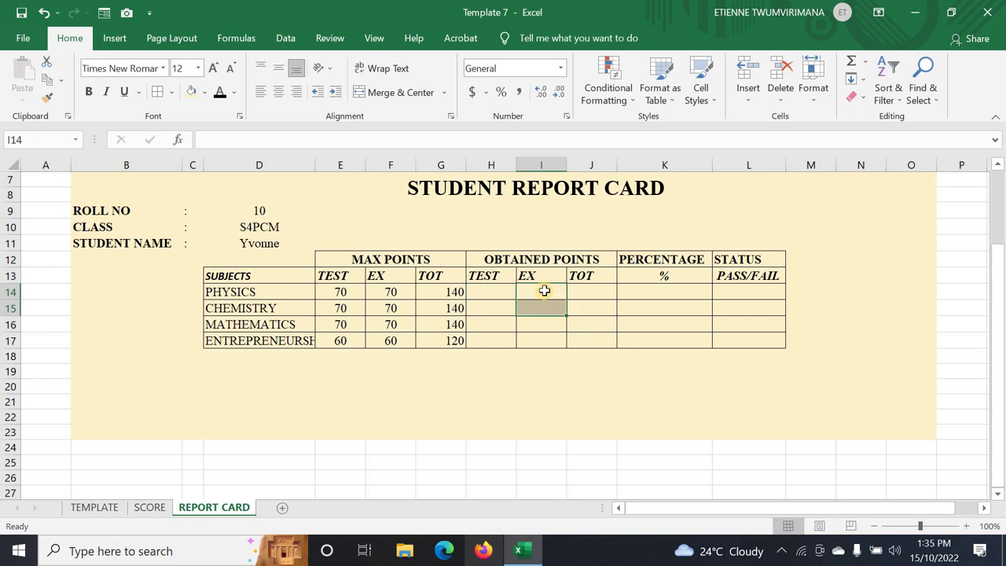
click(590, 289)
text(=)
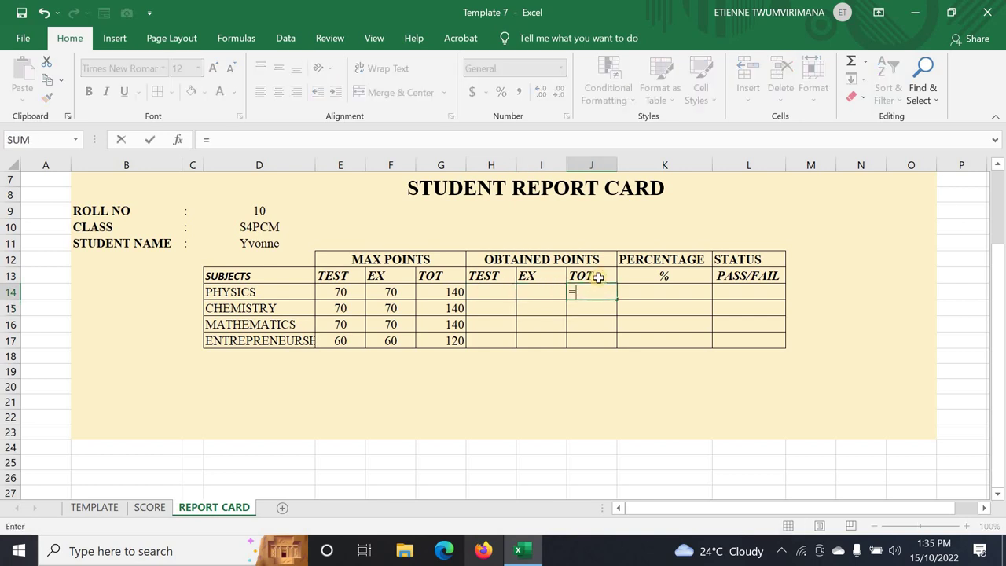
text(SUM)
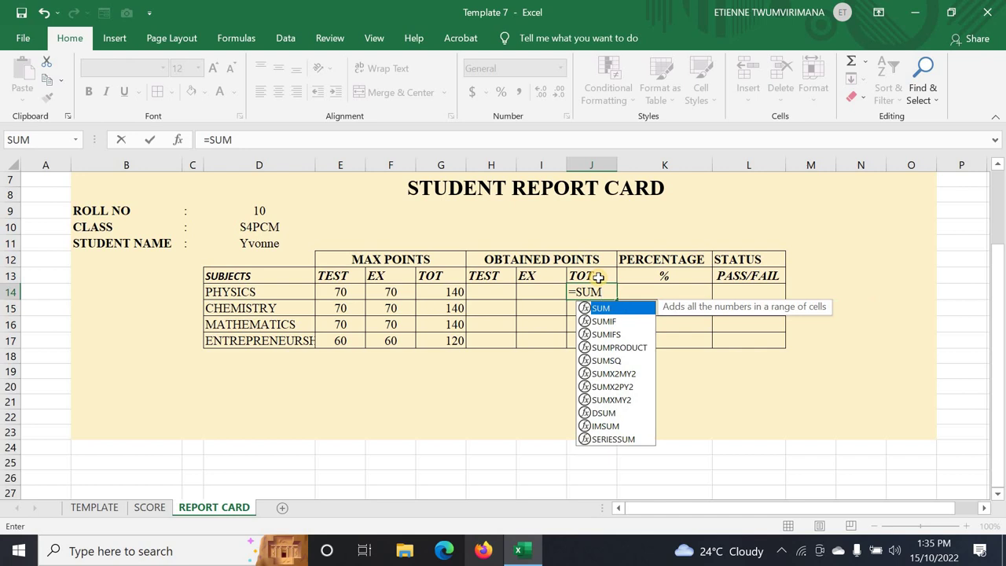
text(()
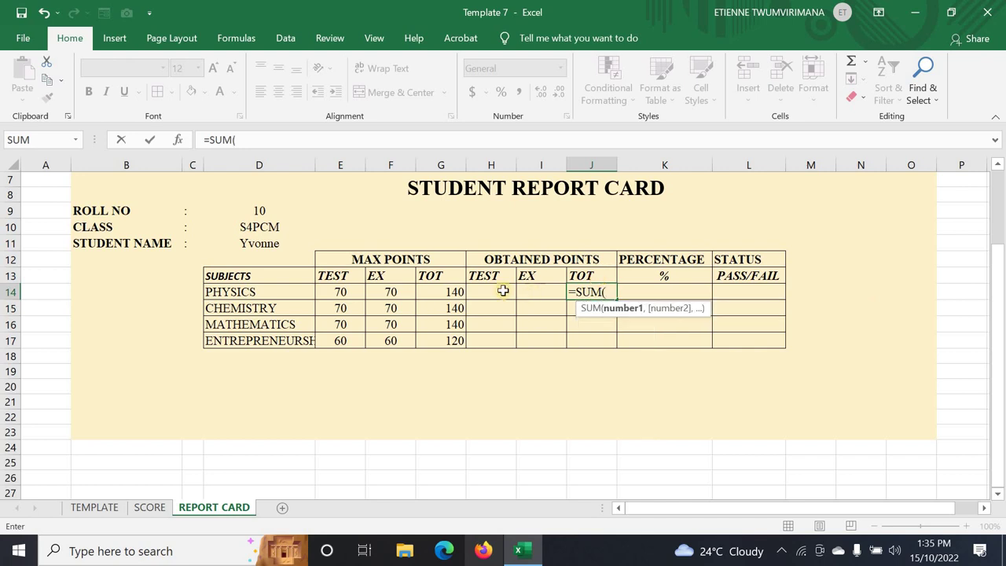
drag(506, 290, 532, 289)
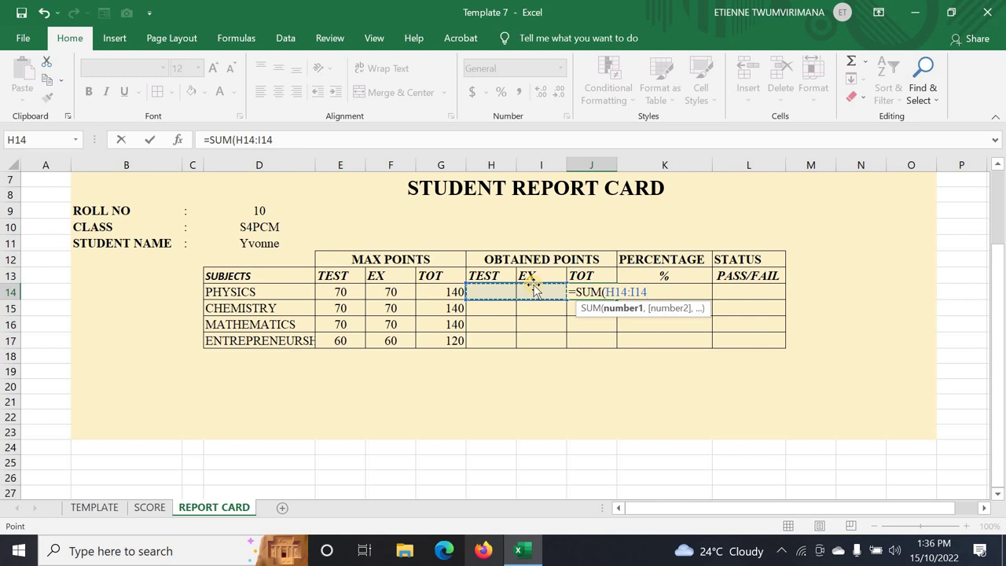
key(Return)
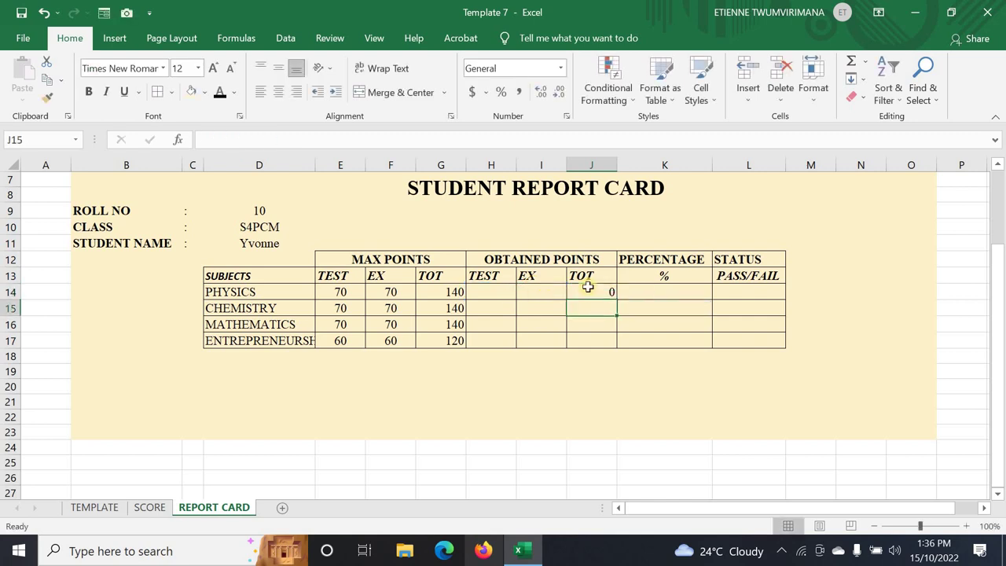
- Fill J14's total formula down through J17 for all four subjects
click(612, 296)
drag(616, 299, 614, 339)
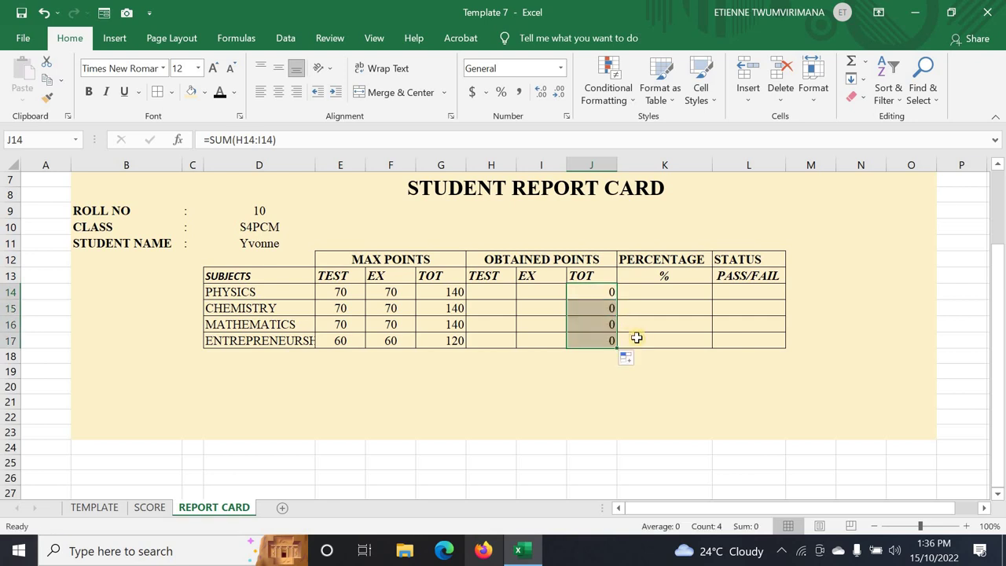
click(541, 325)
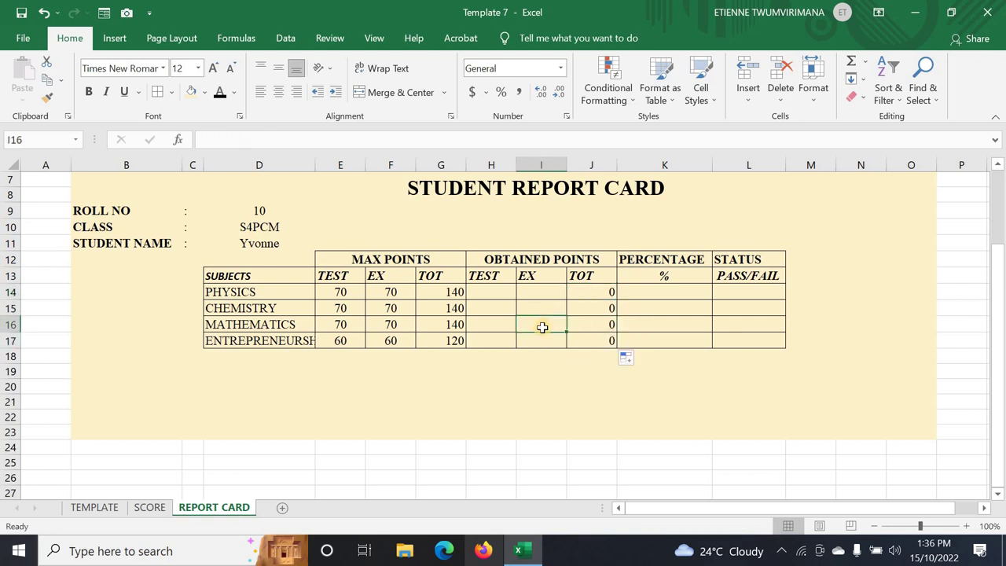
click(491, 292)
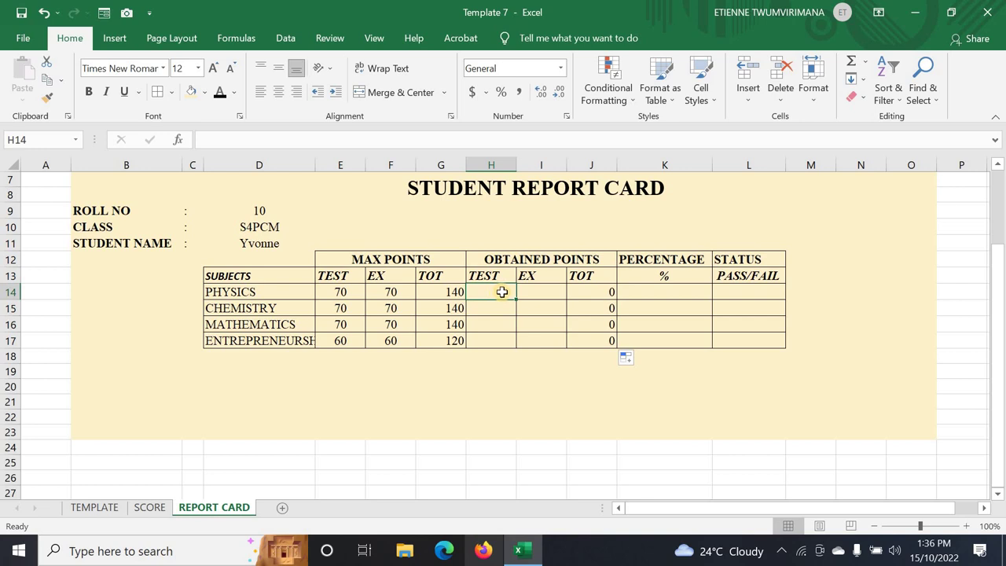
click(94, 507)
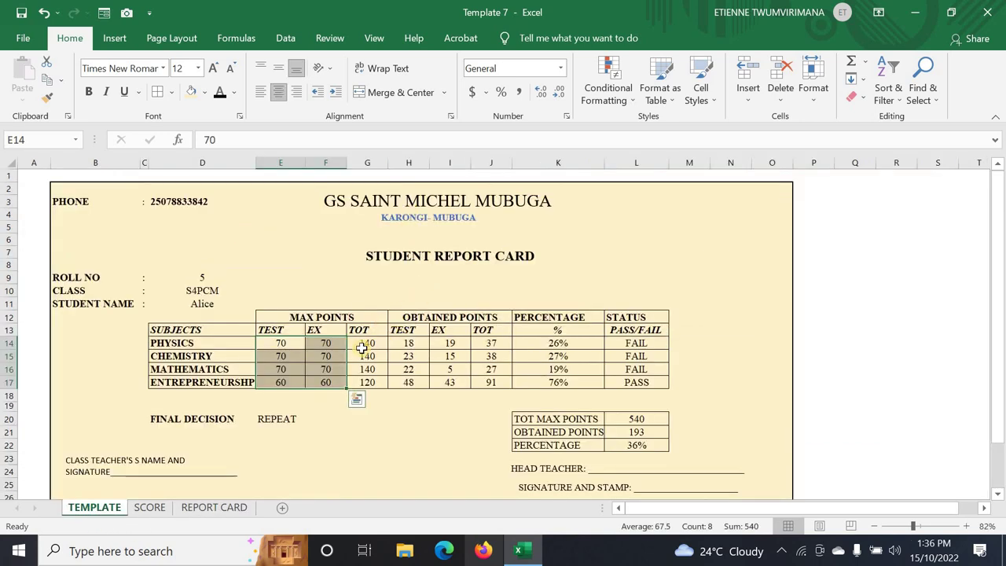
click(360, 343)
click(400, 342)
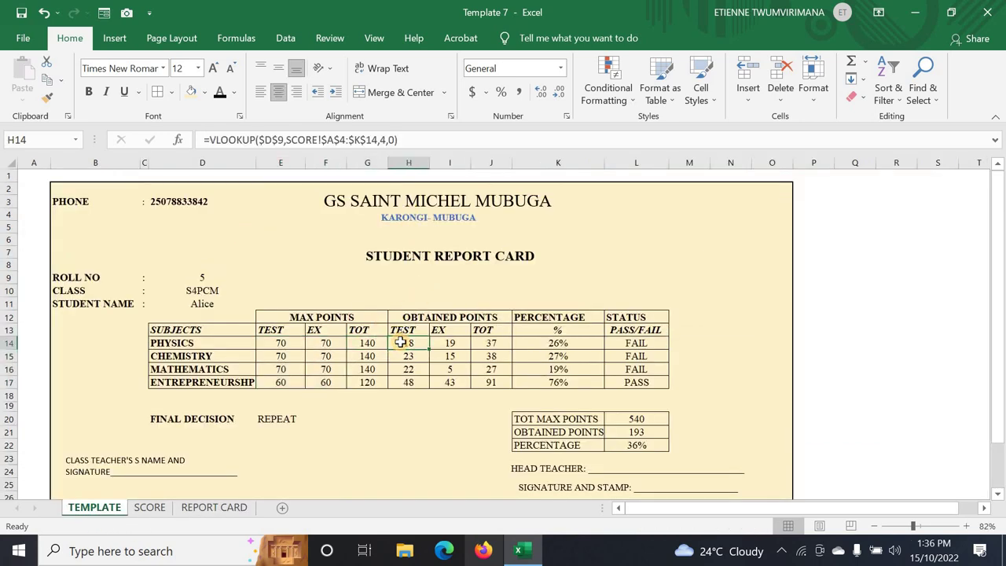
click(198, 508)
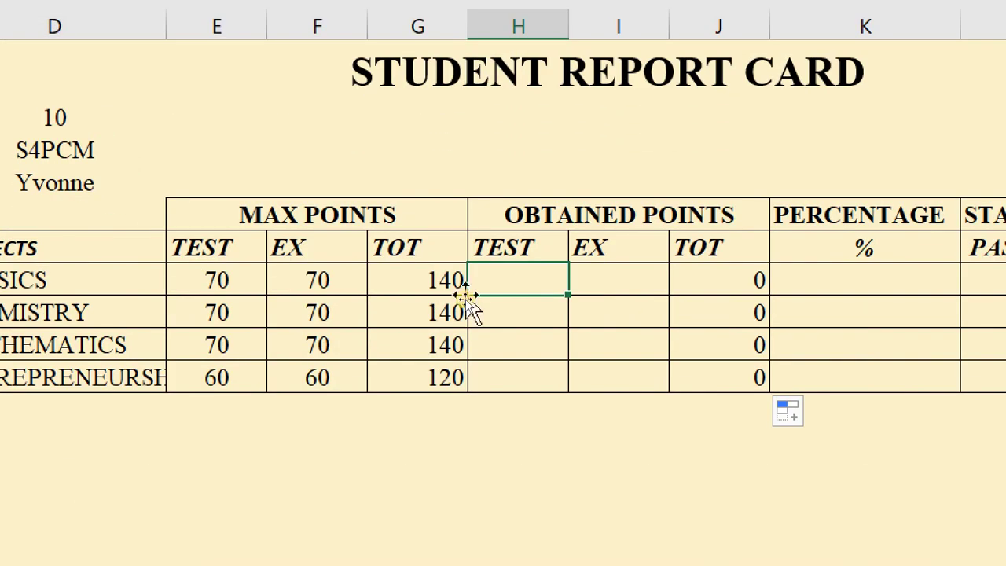
- Begin =VLOOKUP($D$9, in H14, using the absolute roll-number cell as lookup value
text(=)
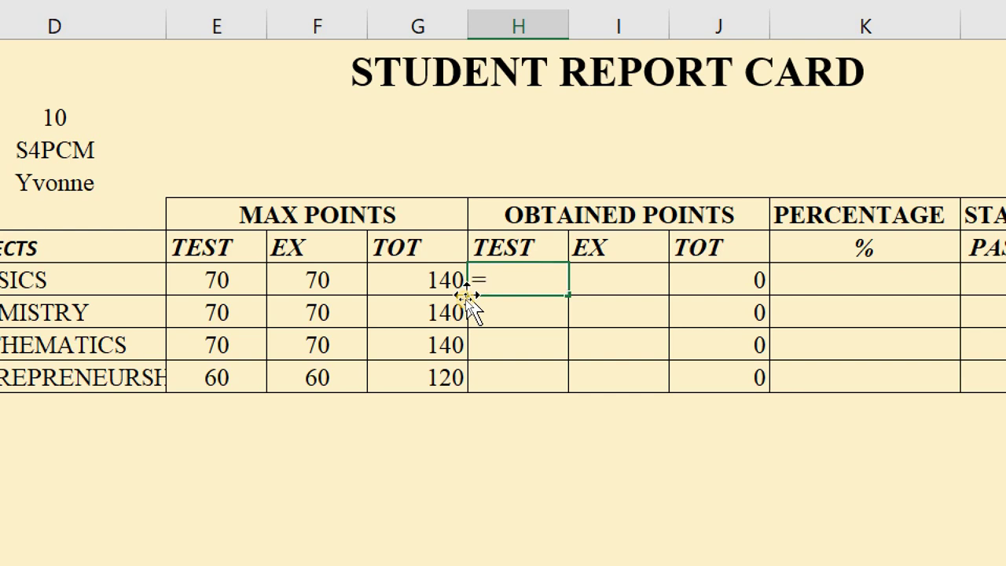
text(V)
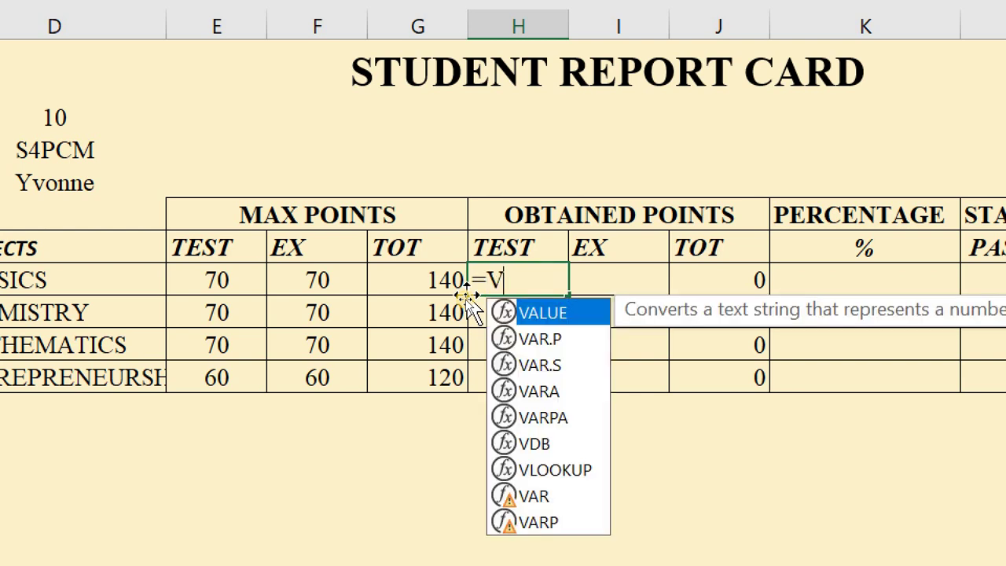
text(LO)
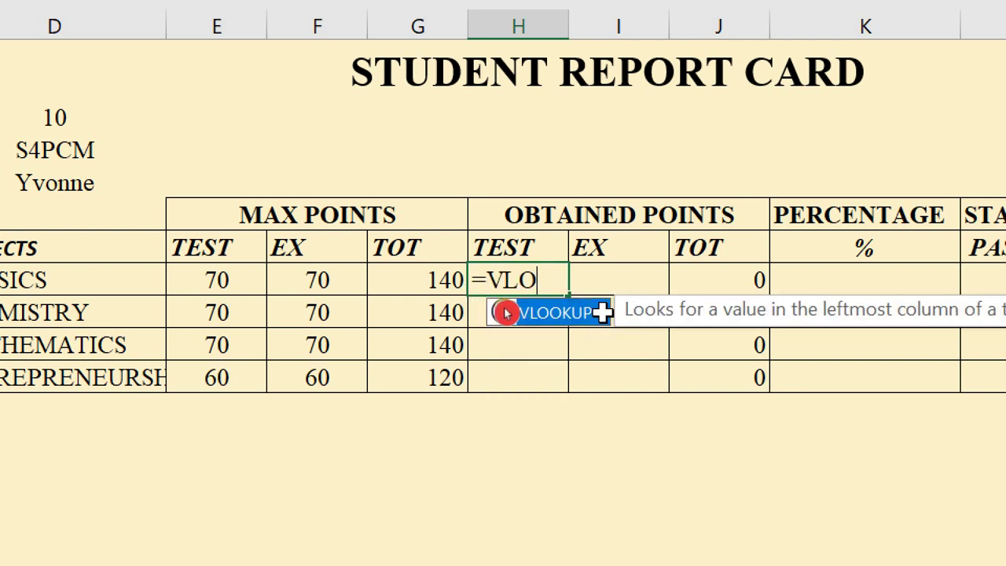
click(540, 312)
double_click(539, 311)
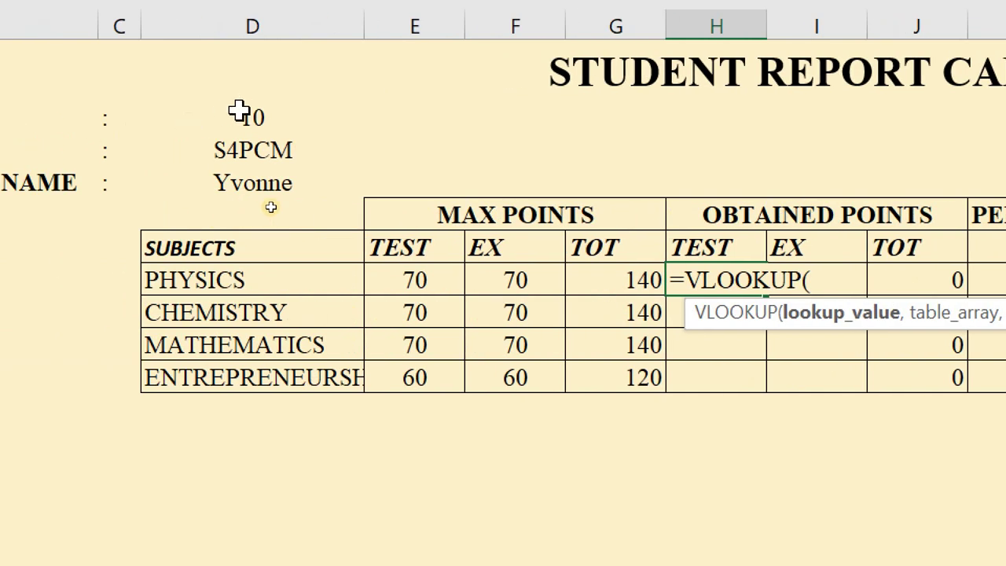
click(226, 114)
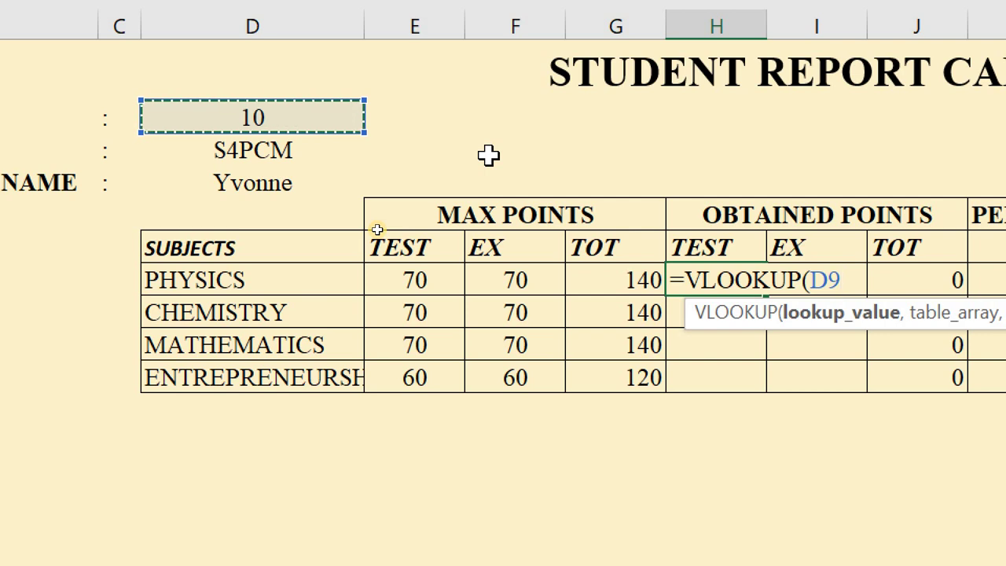
key(F4)
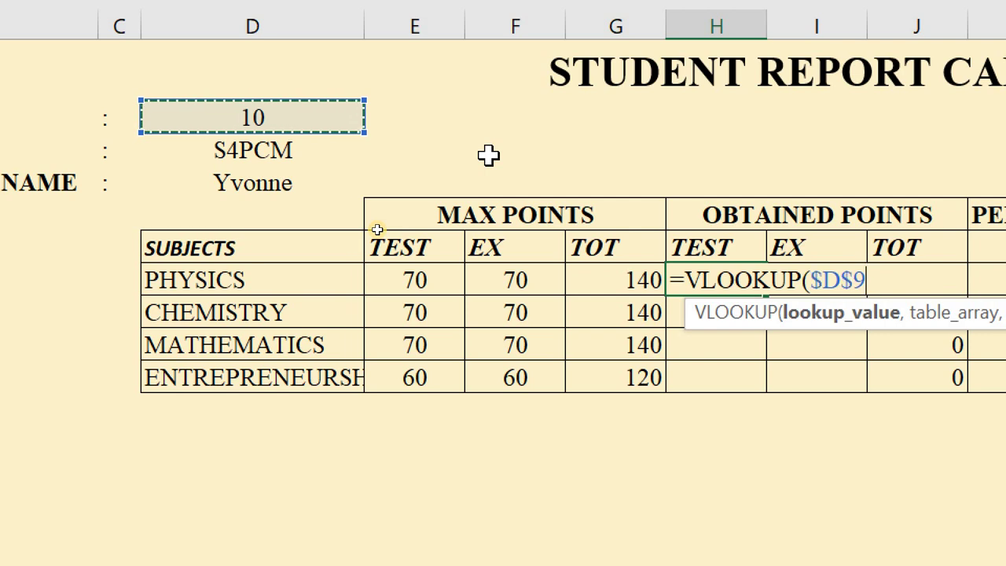
text(,)
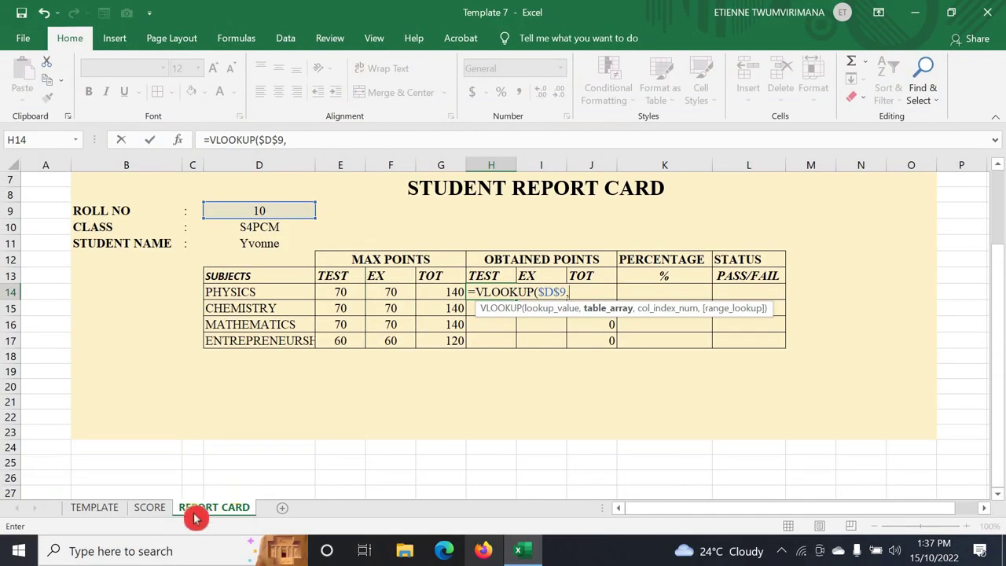
- Complete H14 as =VLOOKUP($D$9,SCORE!$A$4:$K$14,4,0), returning the Physics test score 22
click(153, 507)
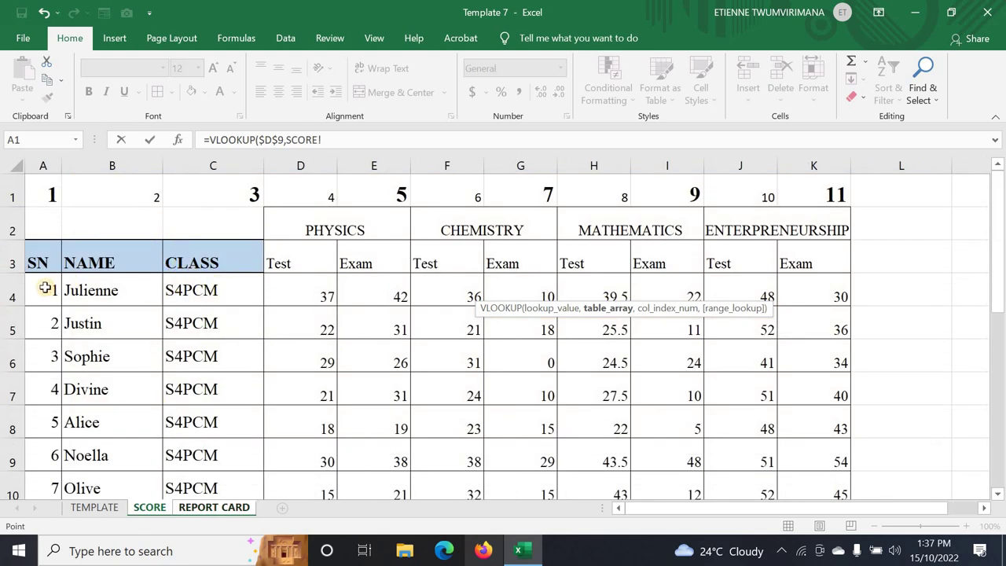
drag(46, 289, 802, 429)
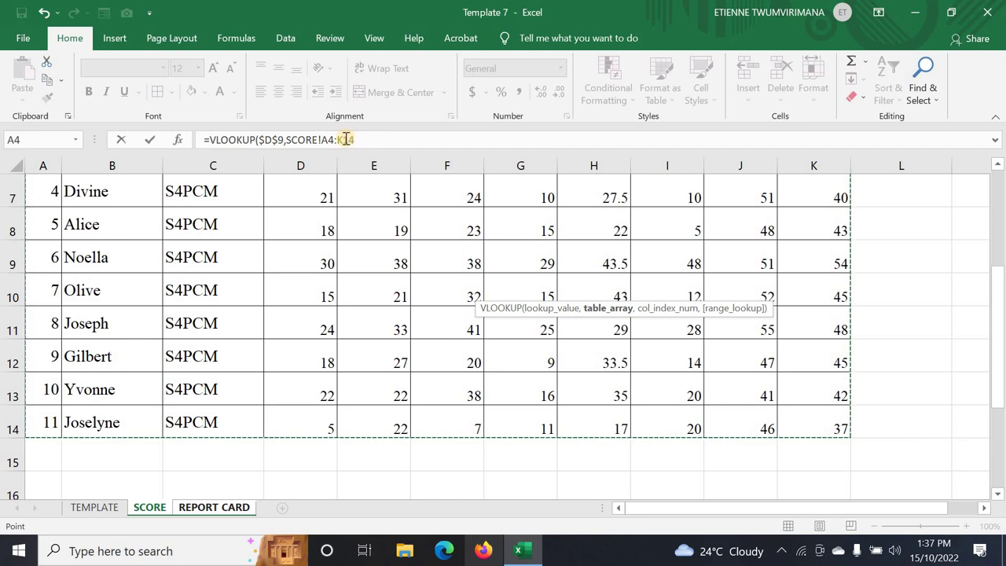
key(F4)
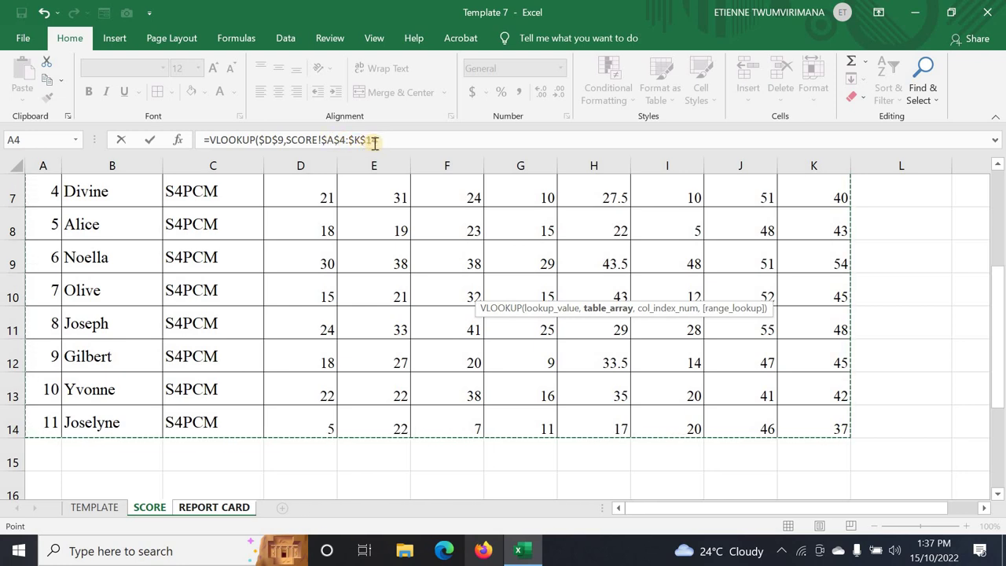
click(379, 140)
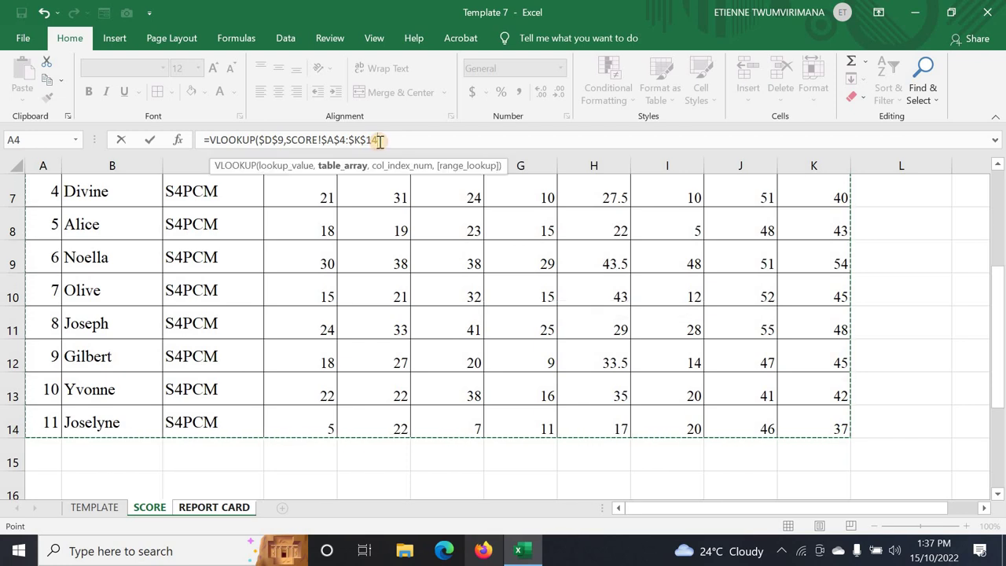
text(,)
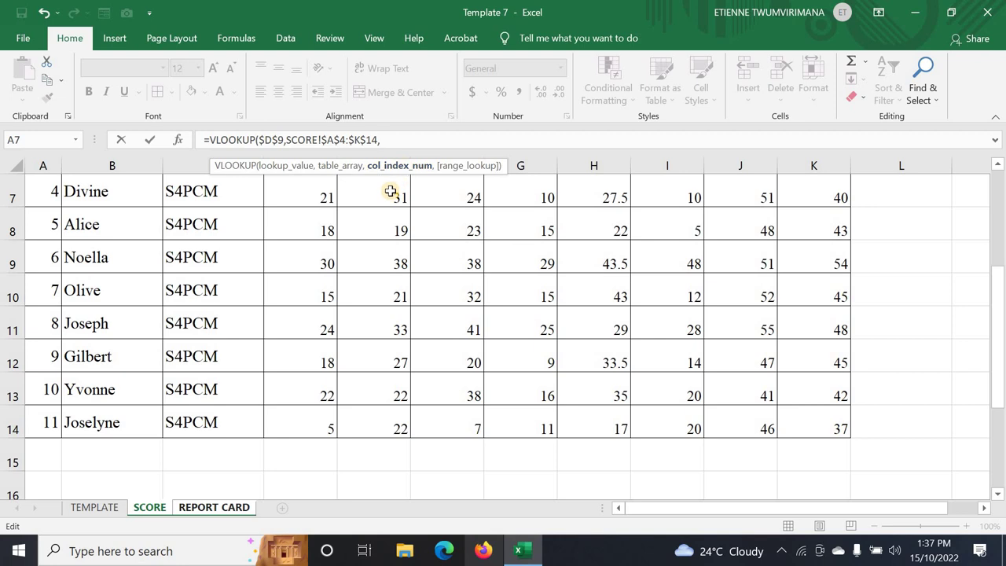
click(226, 132)
scroll(240, 257, up, 2)
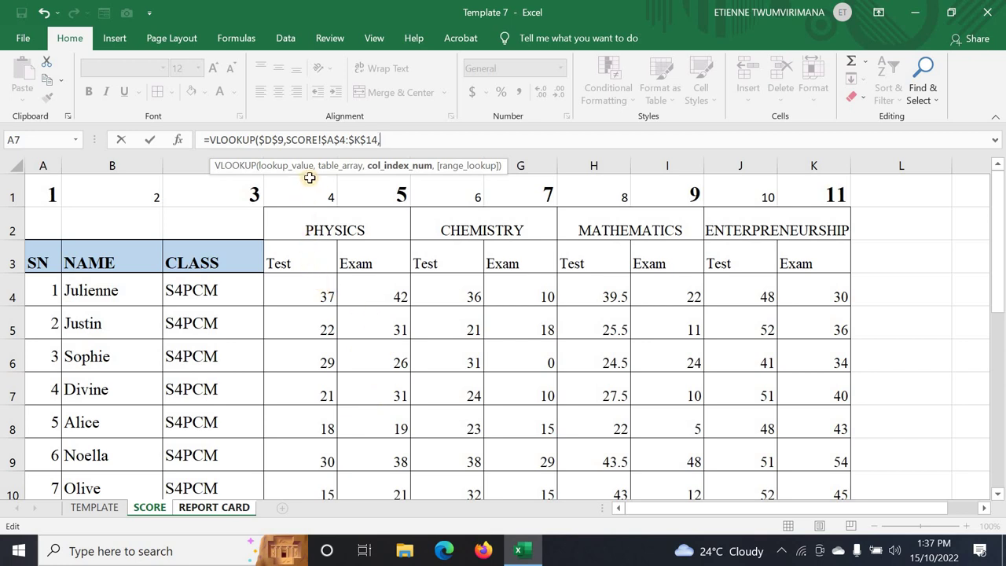
text(4,)
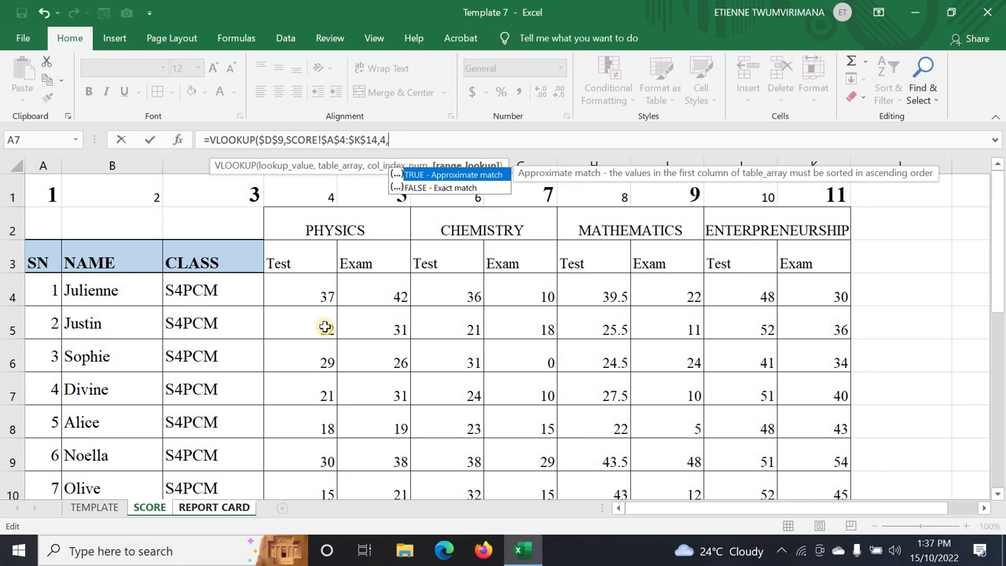
text(0))
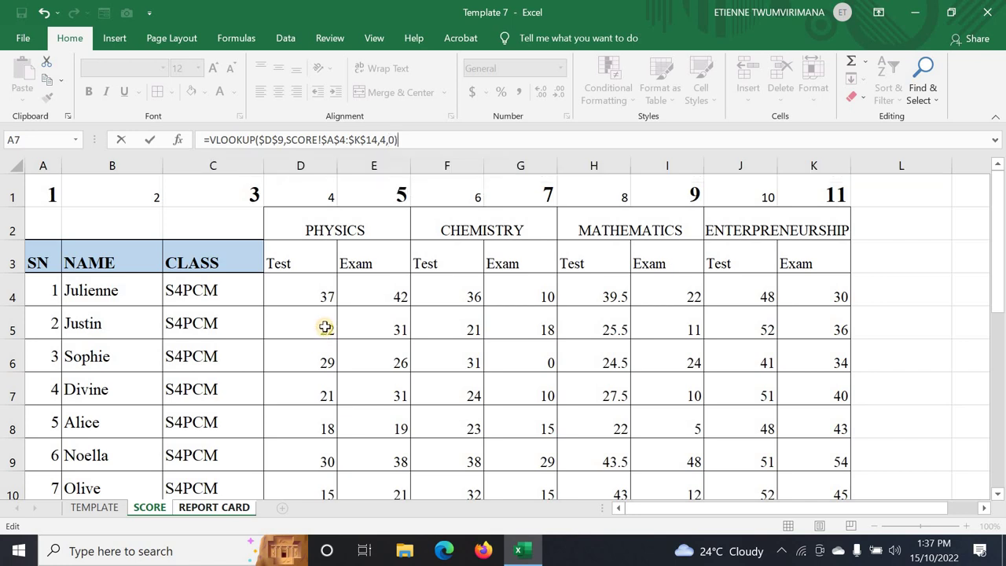
key(Return)
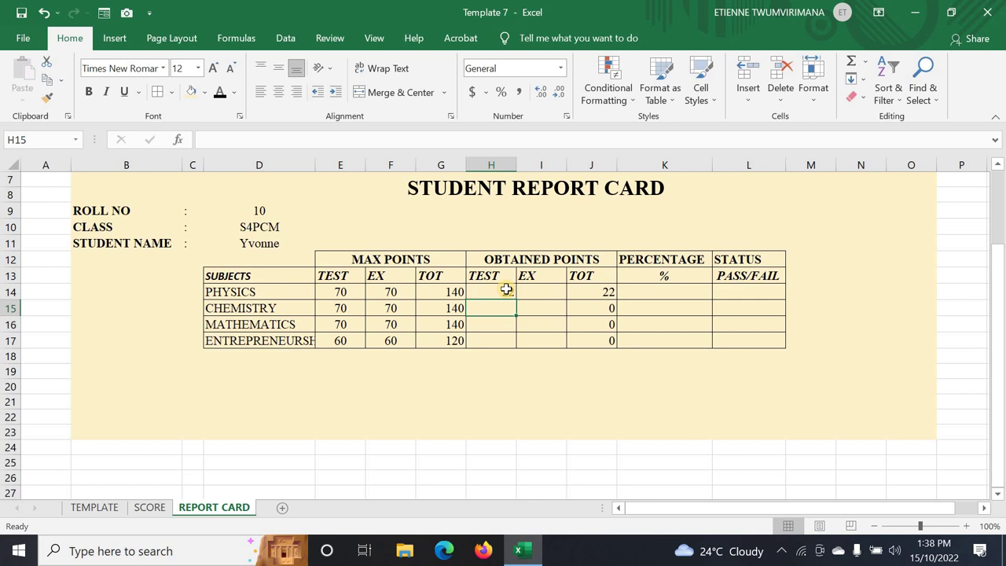
- Copy H14's test lookup down to H17 and review the SCORE sheet's column layout
click(507, 291)
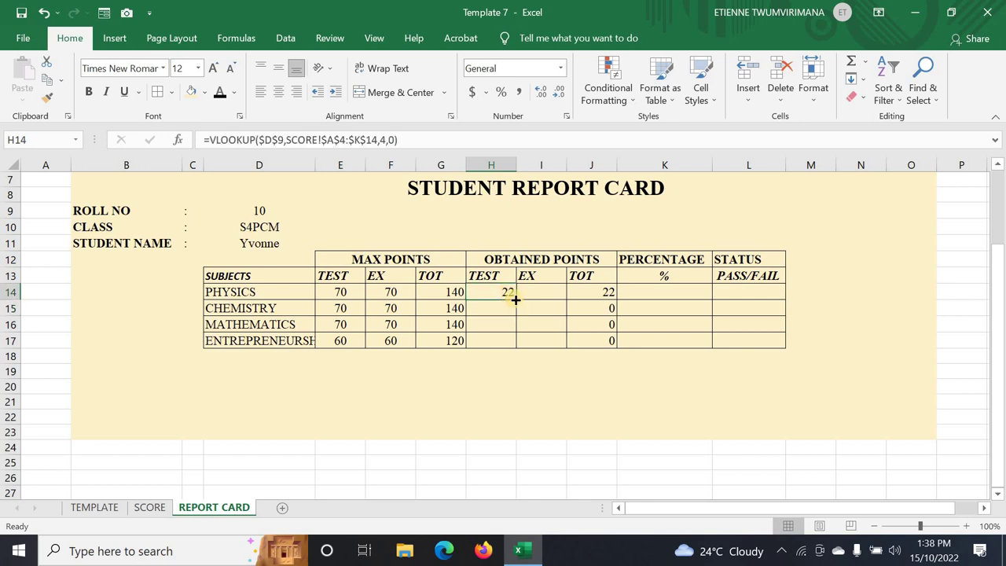
drag(514, 299, 514, 345)
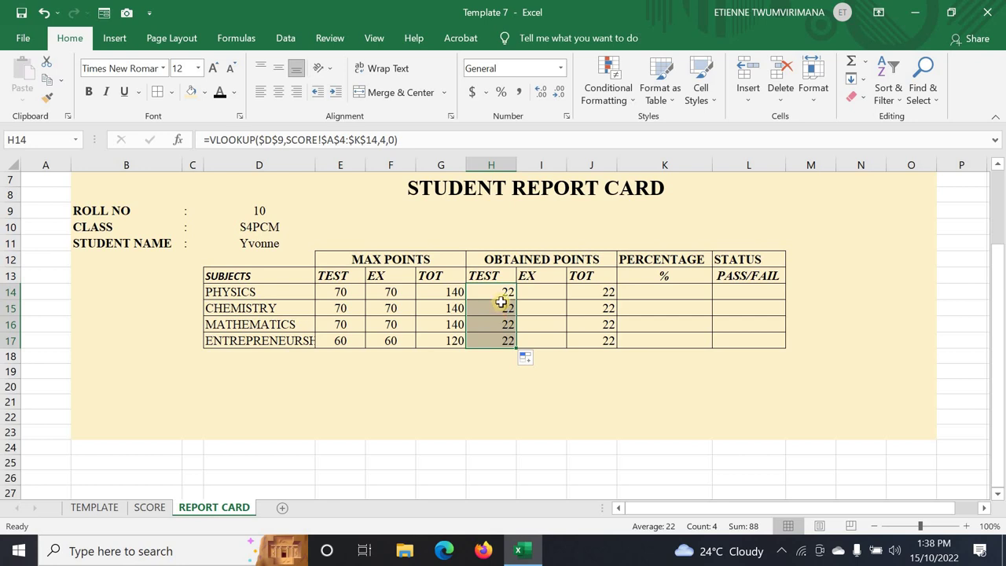
double_click(501, 295)
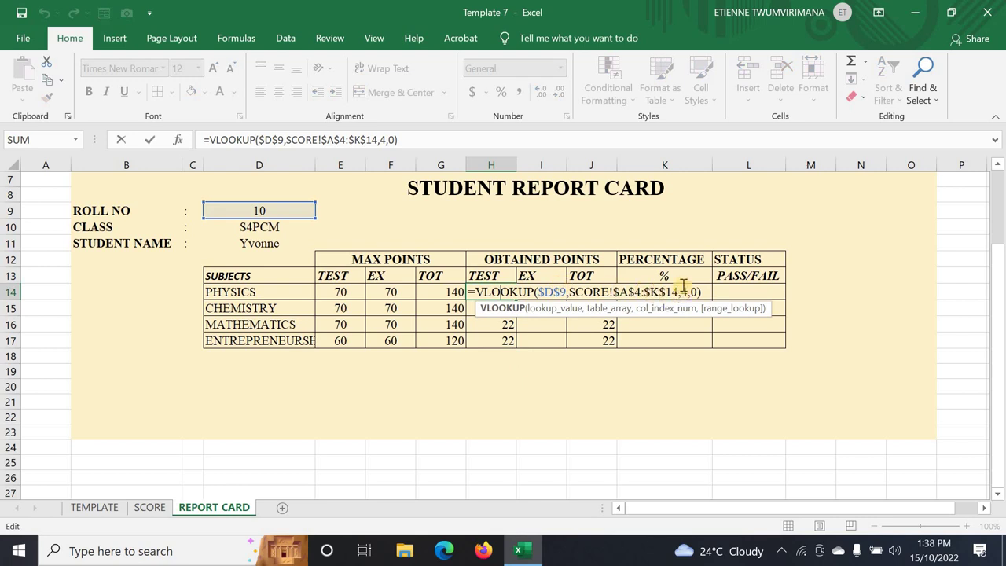
key(Return)
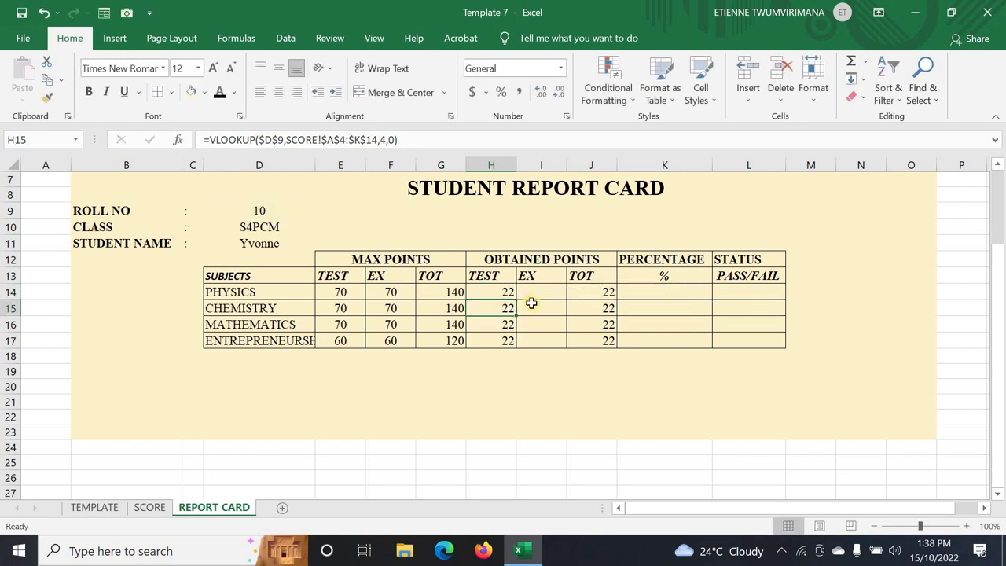
click(150, 509)
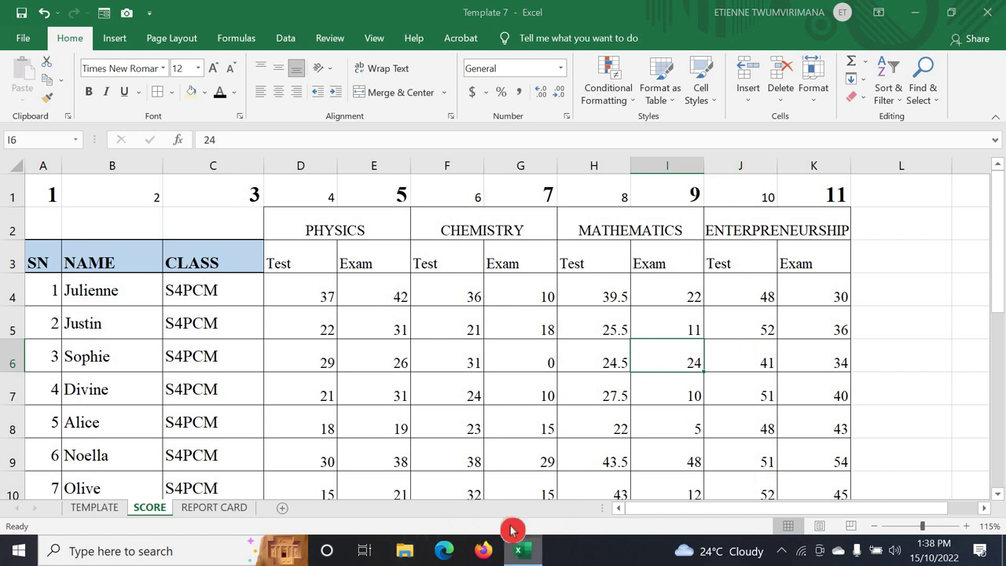
- Change H15's lookup column from 4 to 6 so Chemistry's test shows 38
click(518, 548)
click(520, 552)
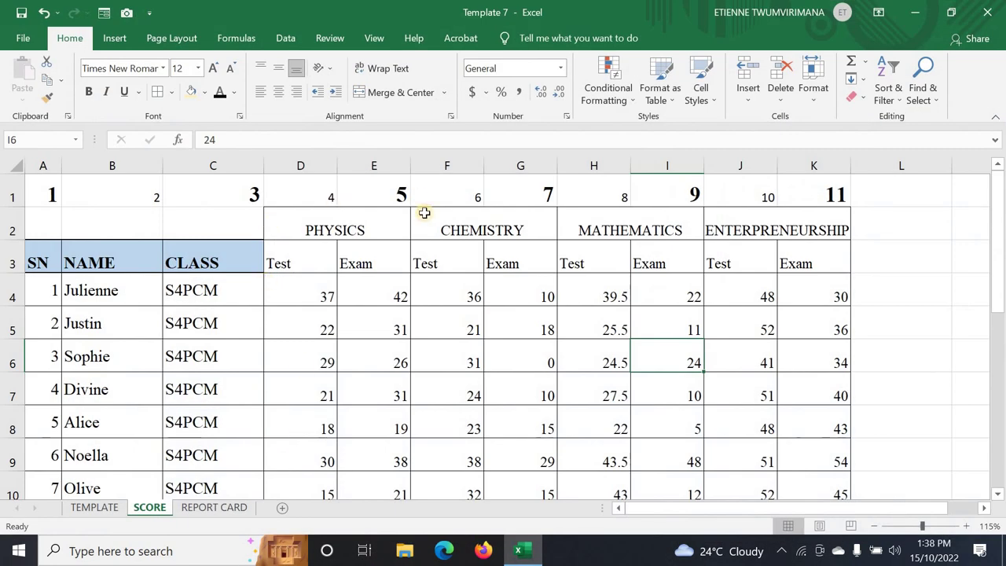
click(223, 508)
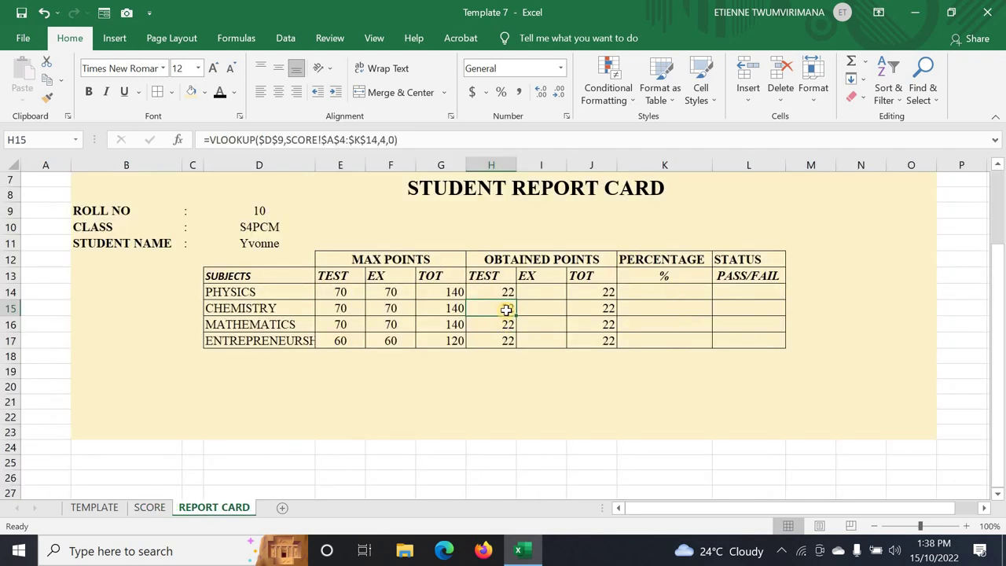
double_click(507, 309)
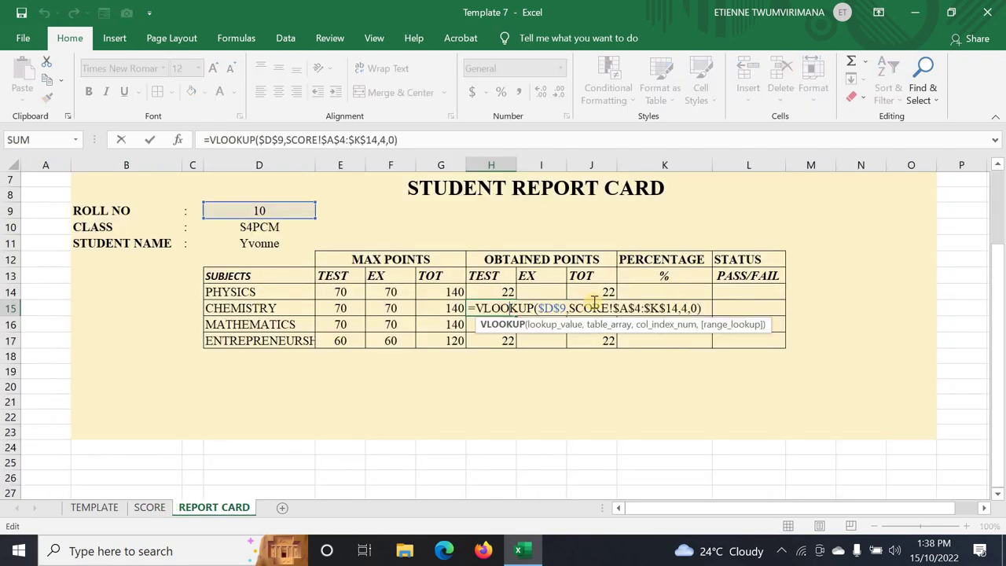
click(685, 307)
key(BackSpace)
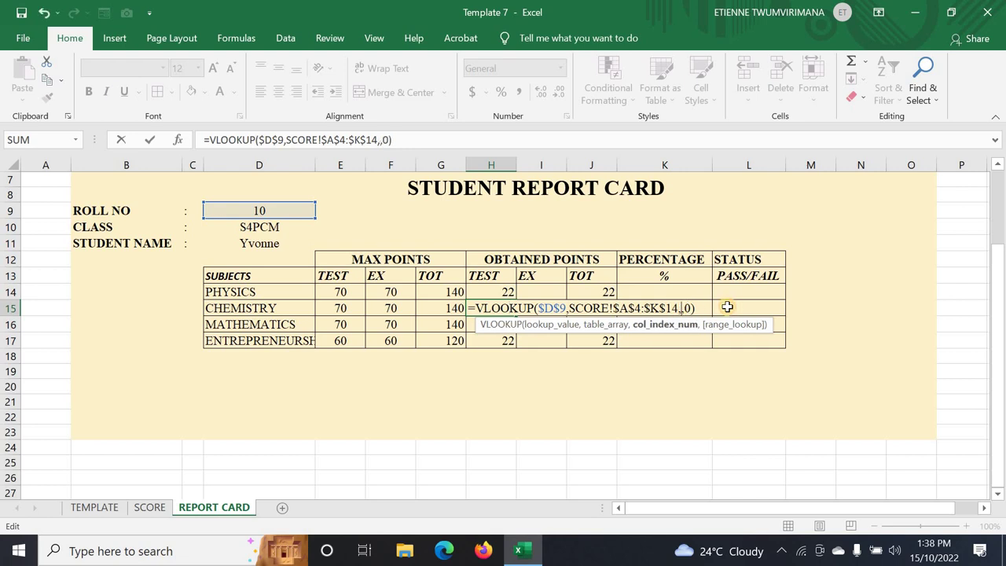
text(6)
key(Return)
- Set the H16 and H17 lookup columns to 8 and 10, showing 35 and 41
double_click(496, 322)
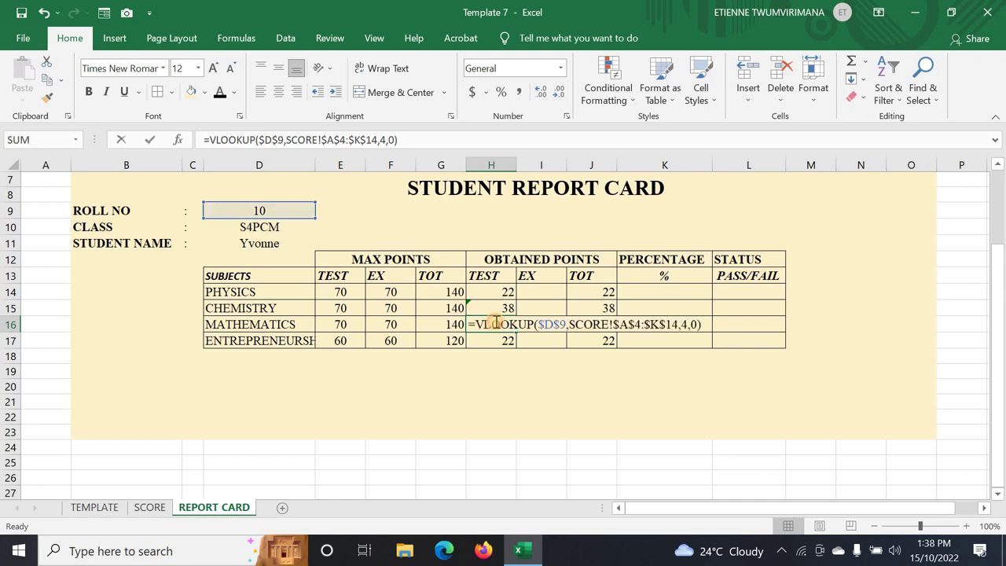
double_click(686, 325)
key(BackSpace)
text(8)
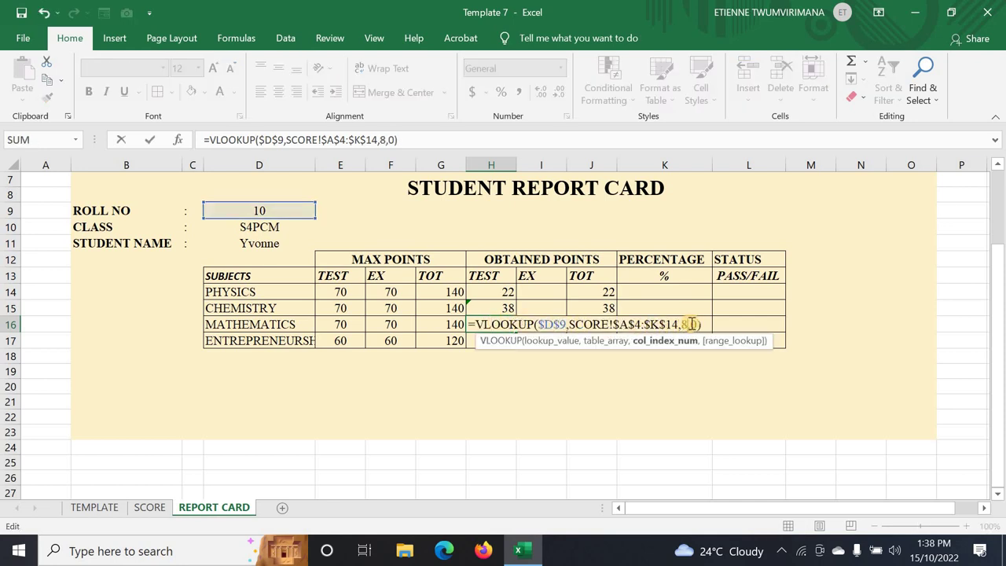
key(Return)
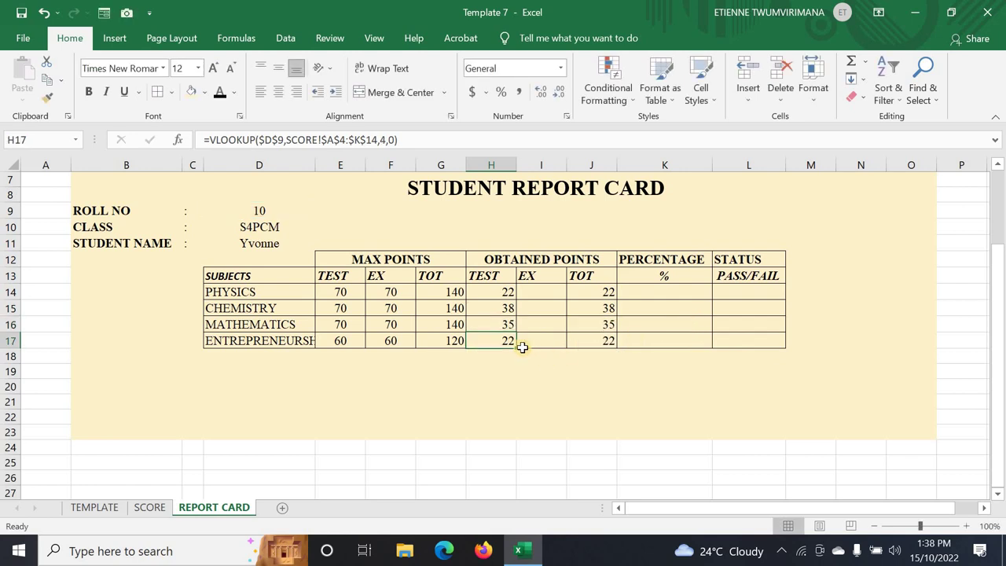
double_click(506, 340)
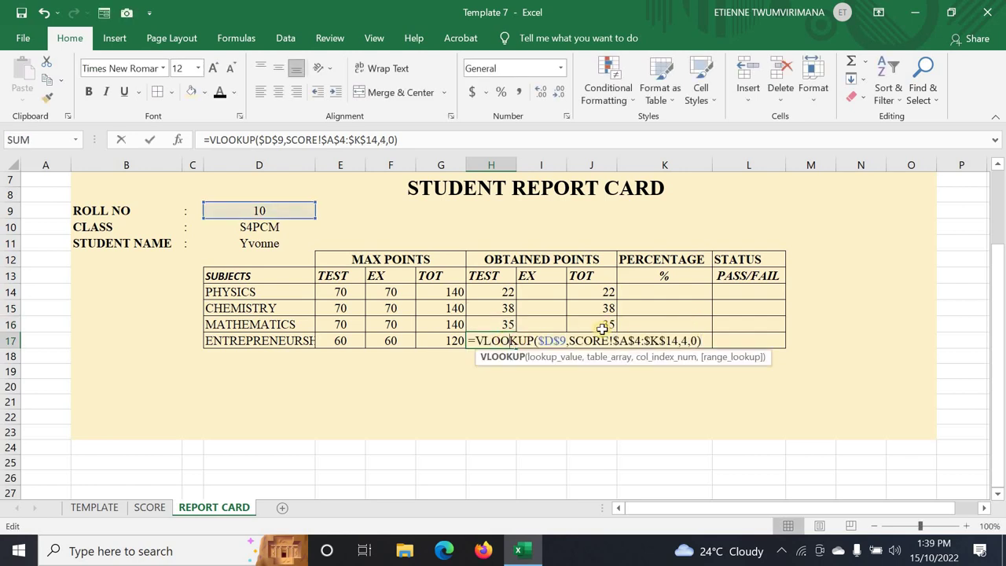
double_click(686, 339)
key(BackSpace)
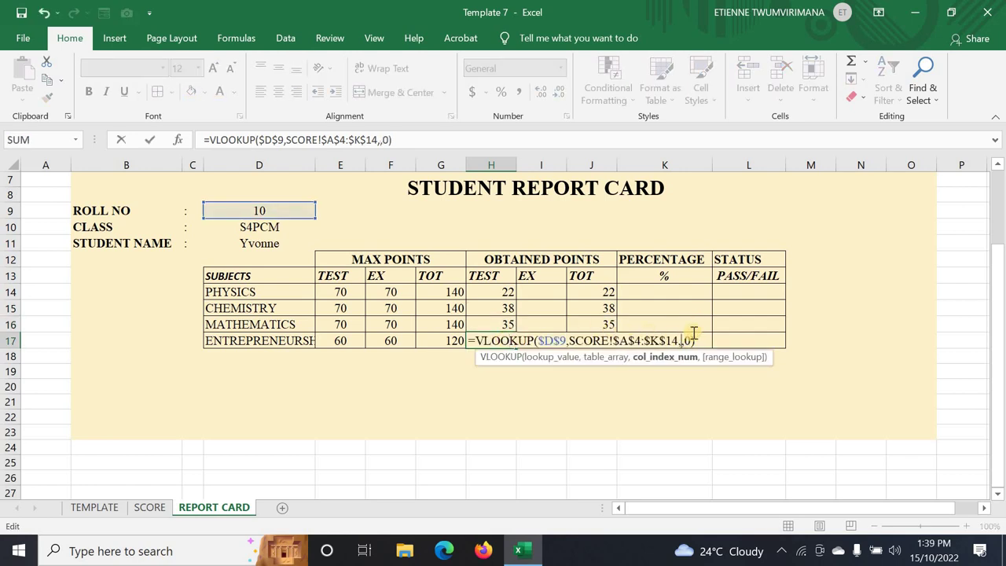
text(10)
key(Return)
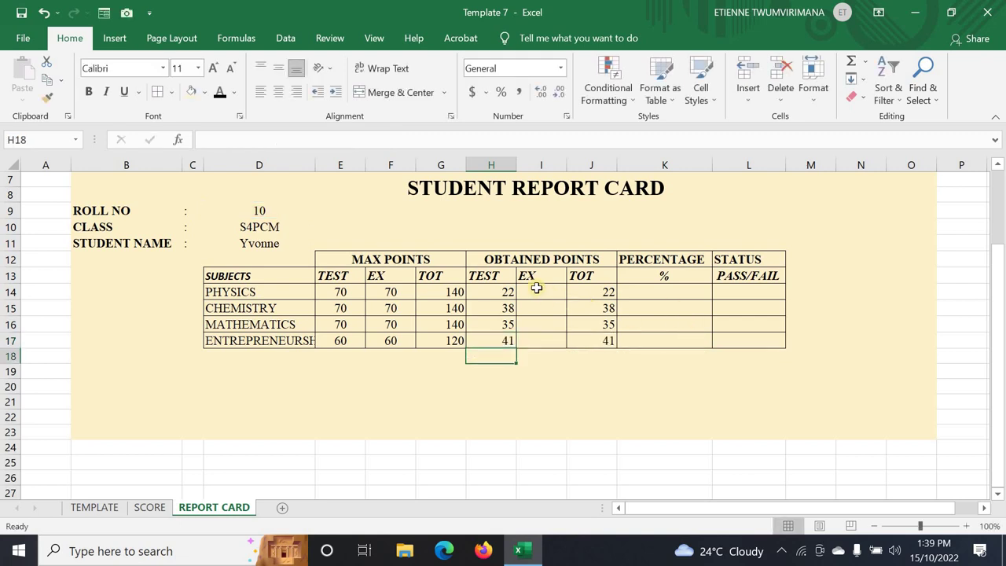
click(537, 288)
- Copy H14's lookup into I14 with column 5, giving the Physics exam score 22
click(513, 292)
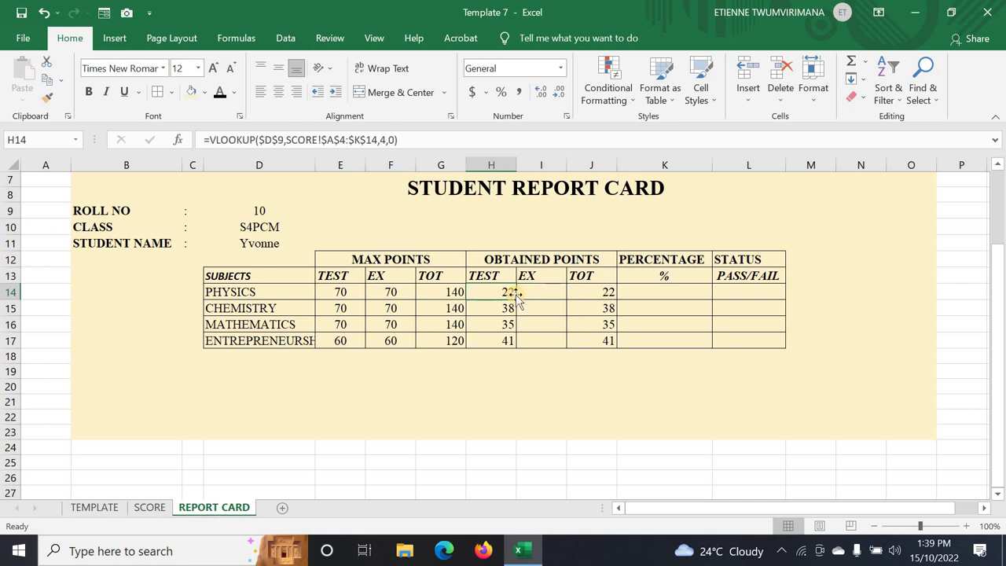
drag(519, 299, 548, 294)
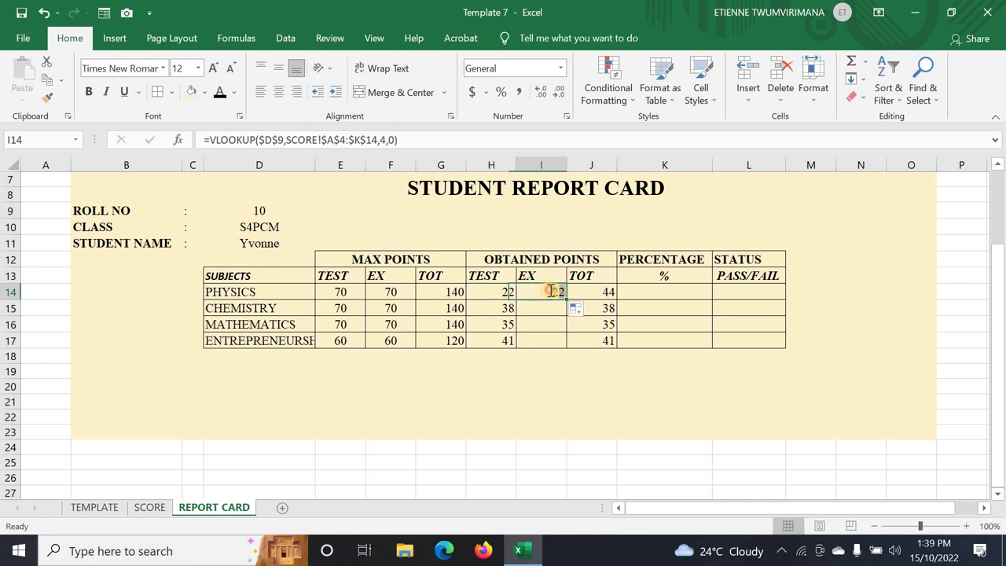
double_click(549, 294)
double_click(731, 294)
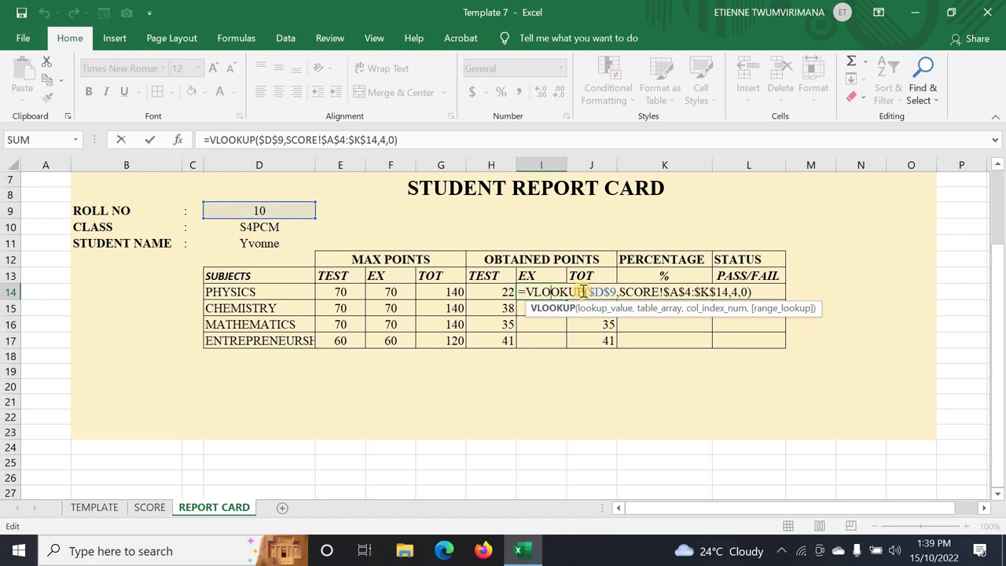
double_click(736, 291)
key(BackSpace)
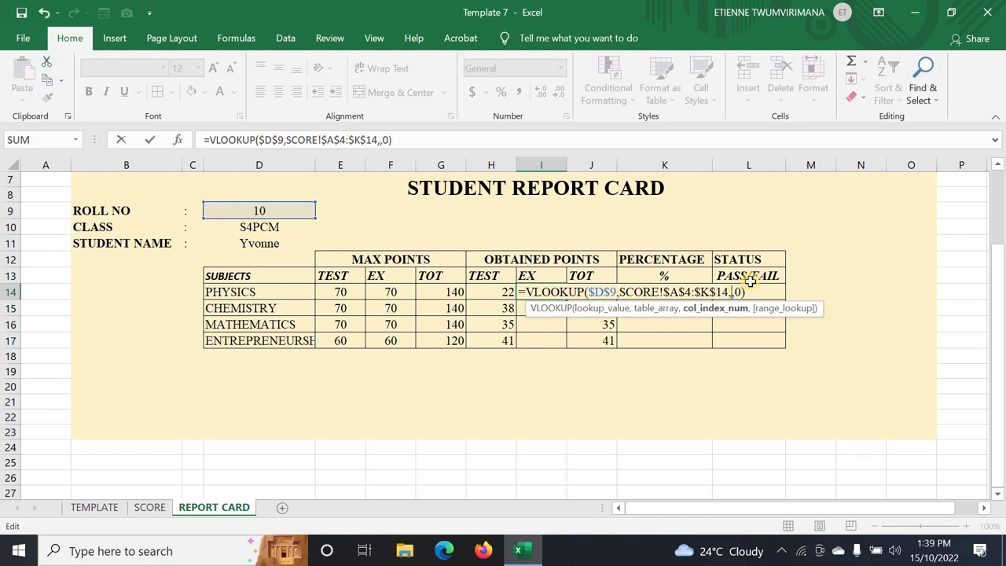
text(5)
key(Return)
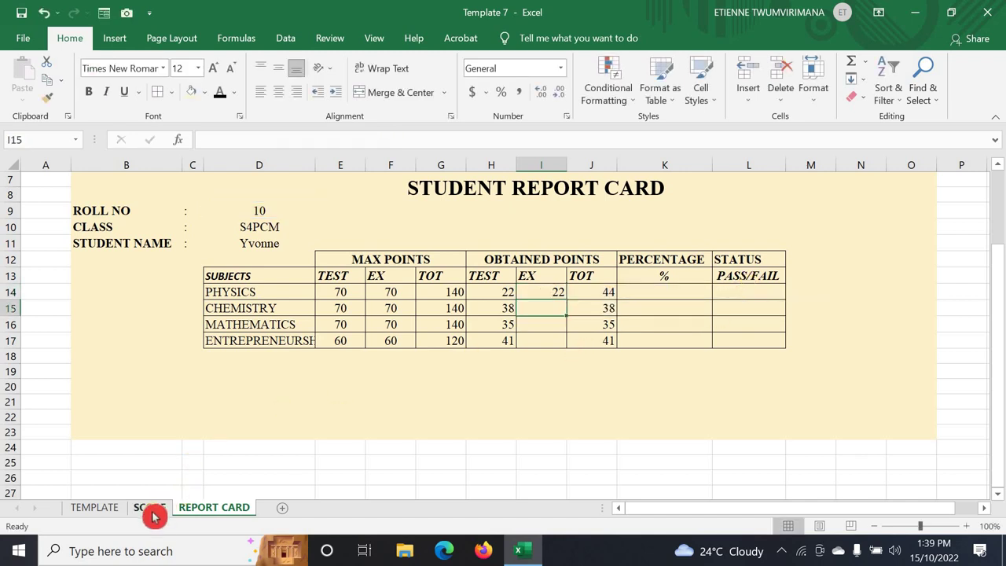
click(149, 508)
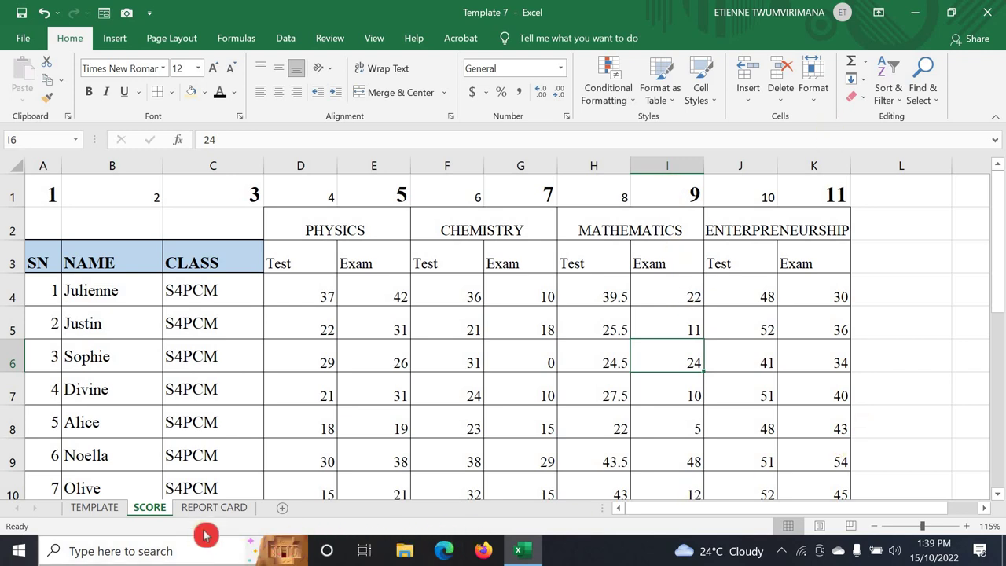
click(214, 507)
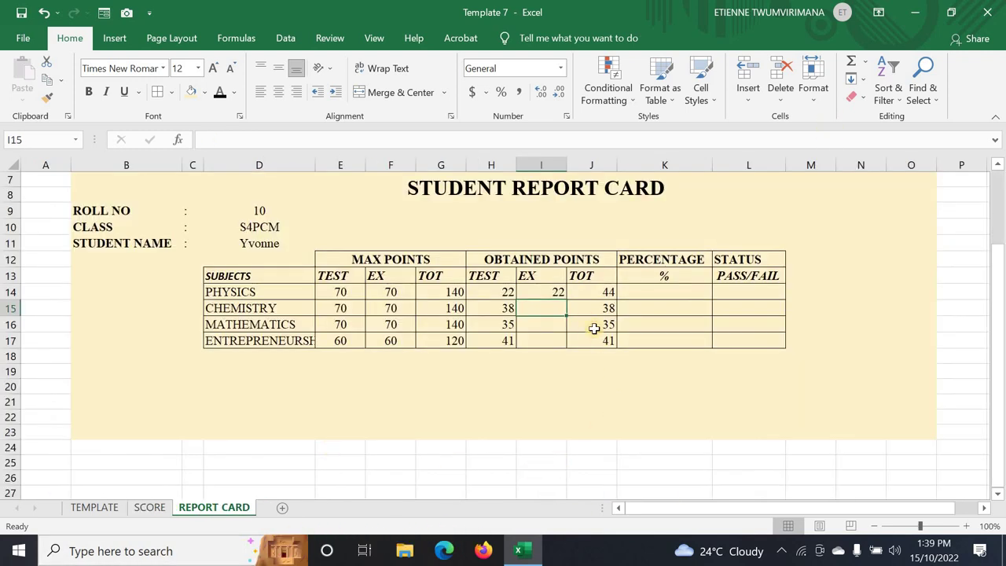
- Fill I14's exam lookup down to I17 and set I15's column to 7 (Chemistry 16)
click(541, 292)
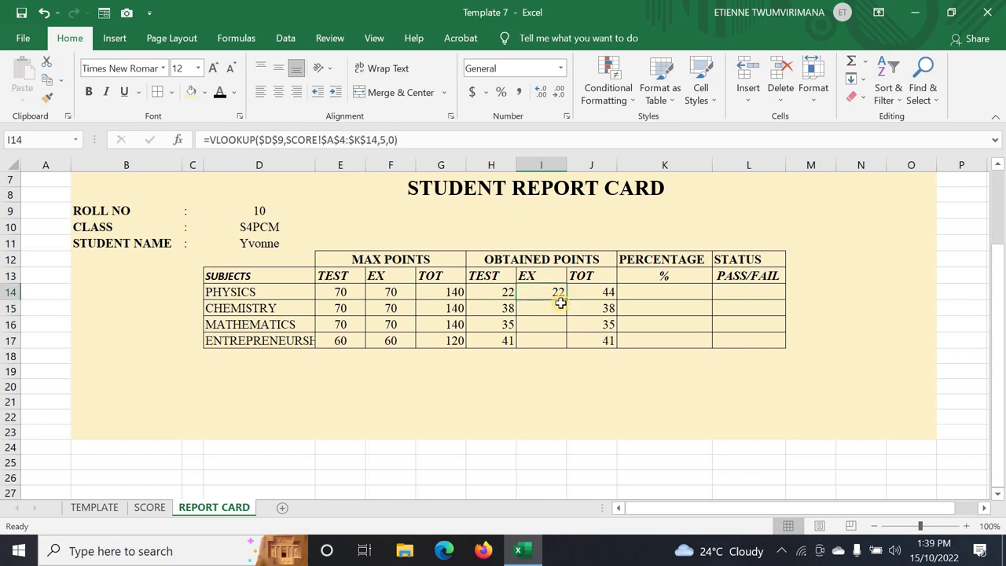
drag(567, 300, 568, 342)
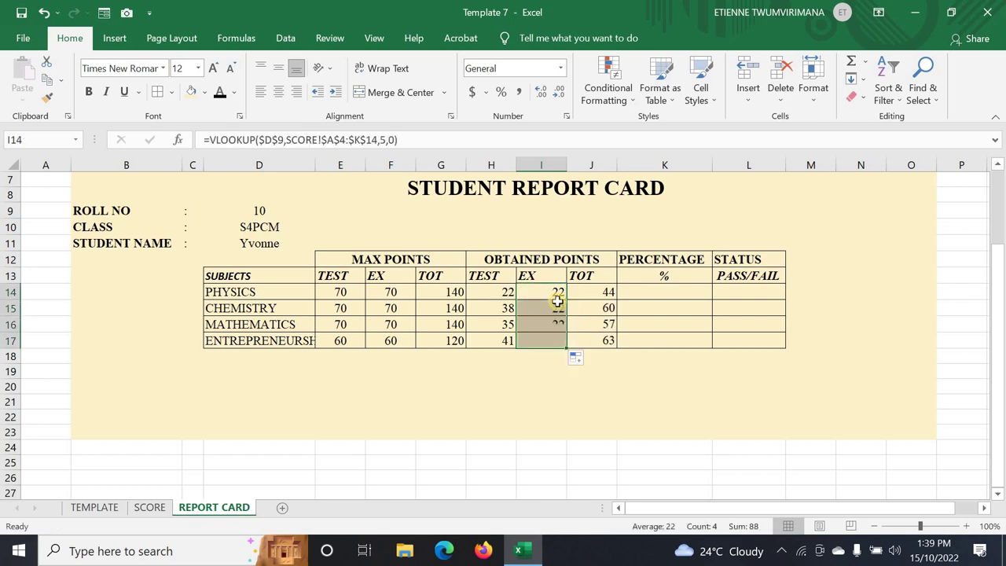
double_click(556, 305)
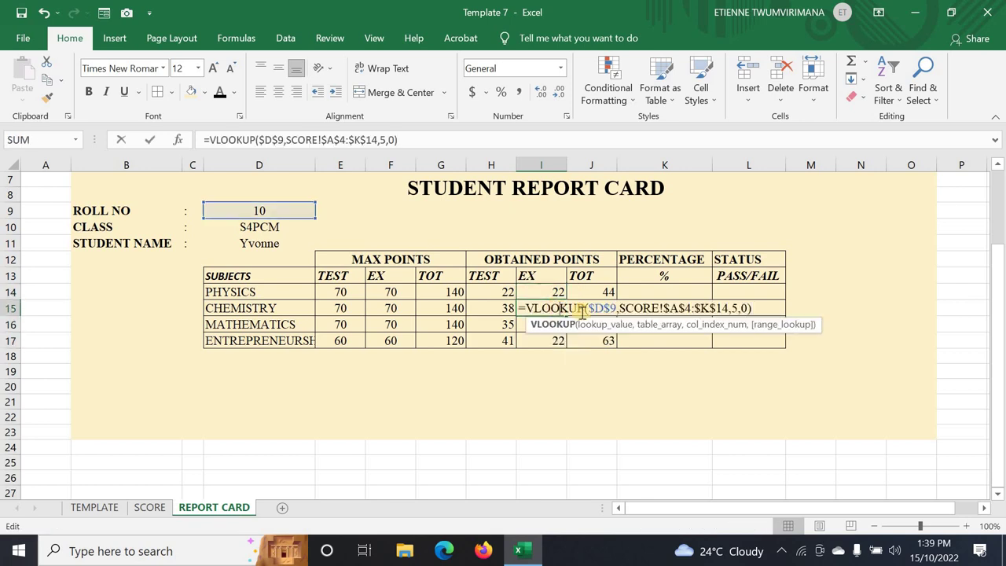
click(737, 306)
key(BackSpace)
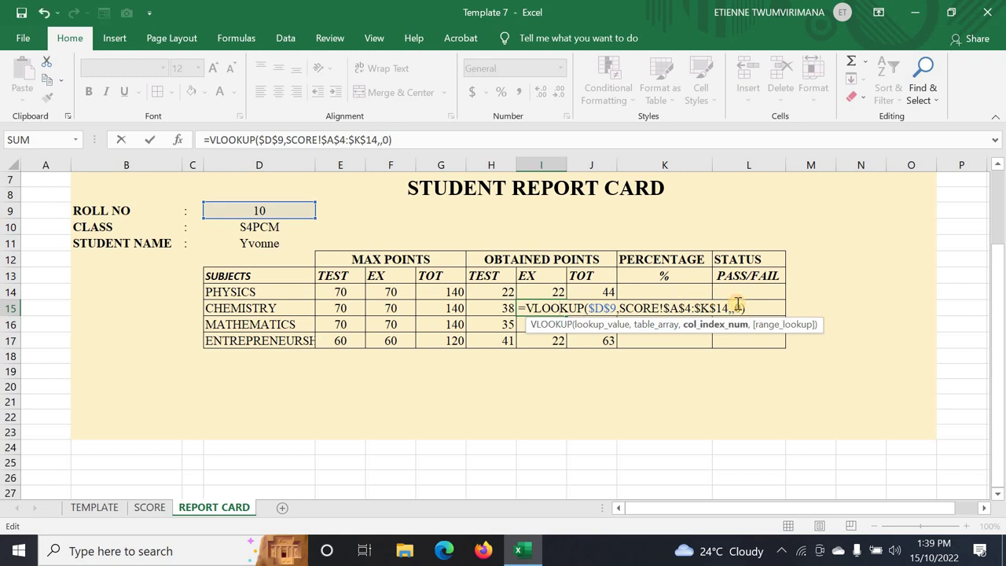
text(7)
key(Return)
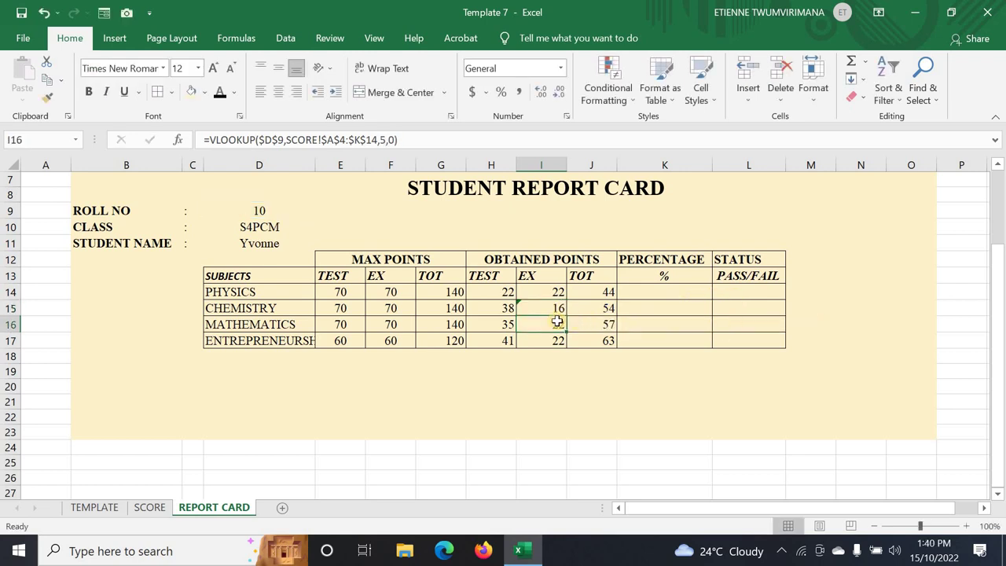
- Set the I16 and I17 lookup columns to 9 and 11, returning 20 and 42
double_click(549, 320)
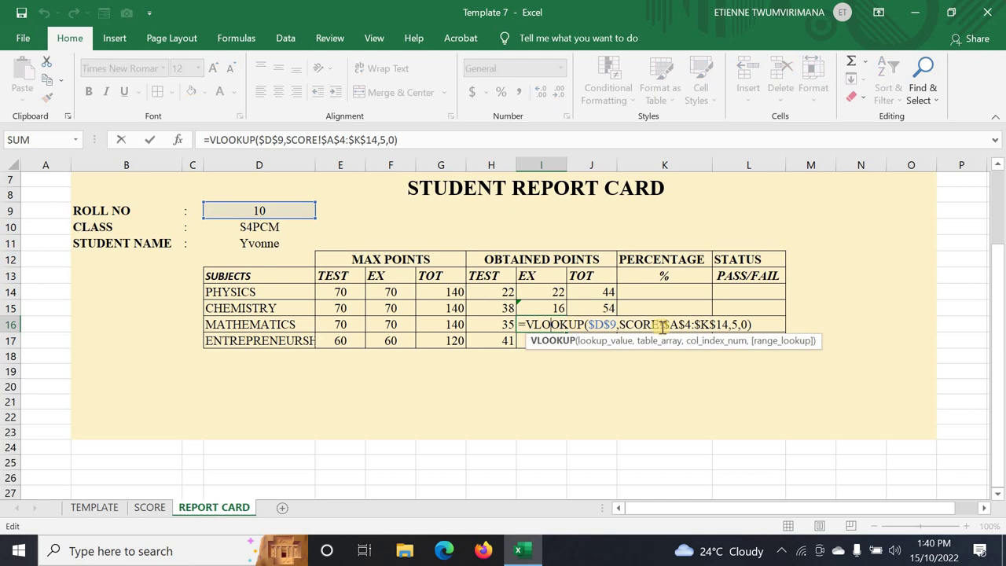
click(739, 324)
text(9)
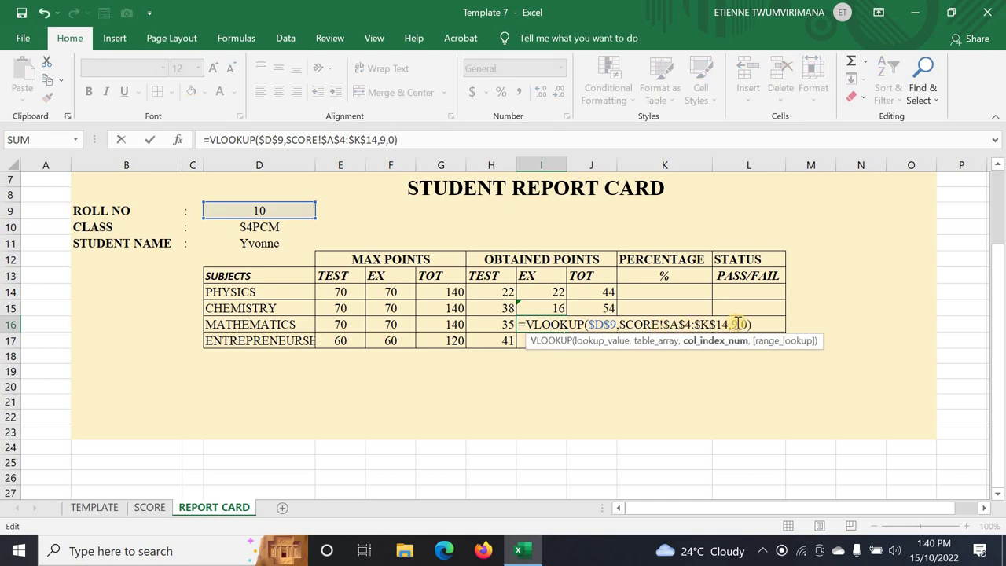
key(Return)
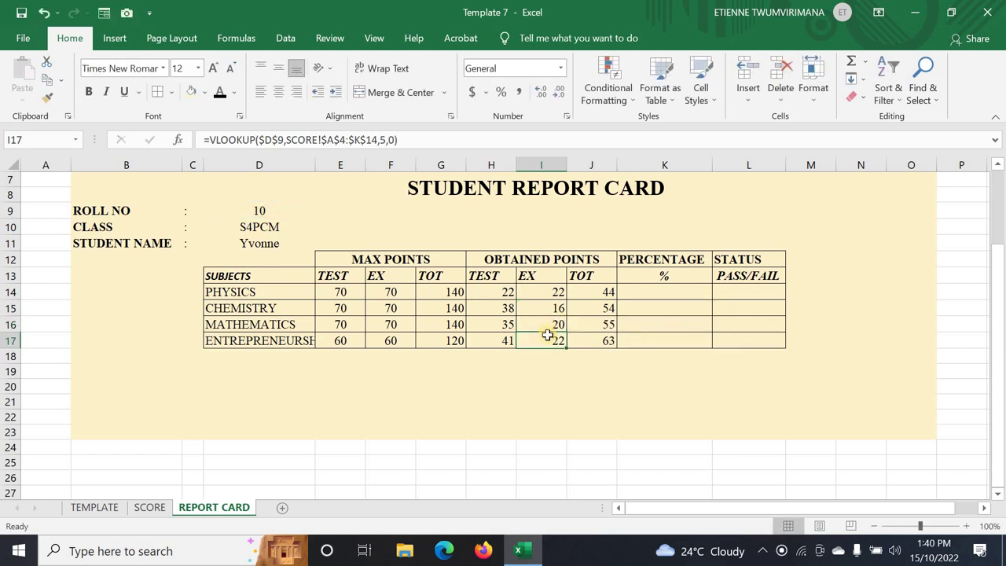
double_click(547, 337)
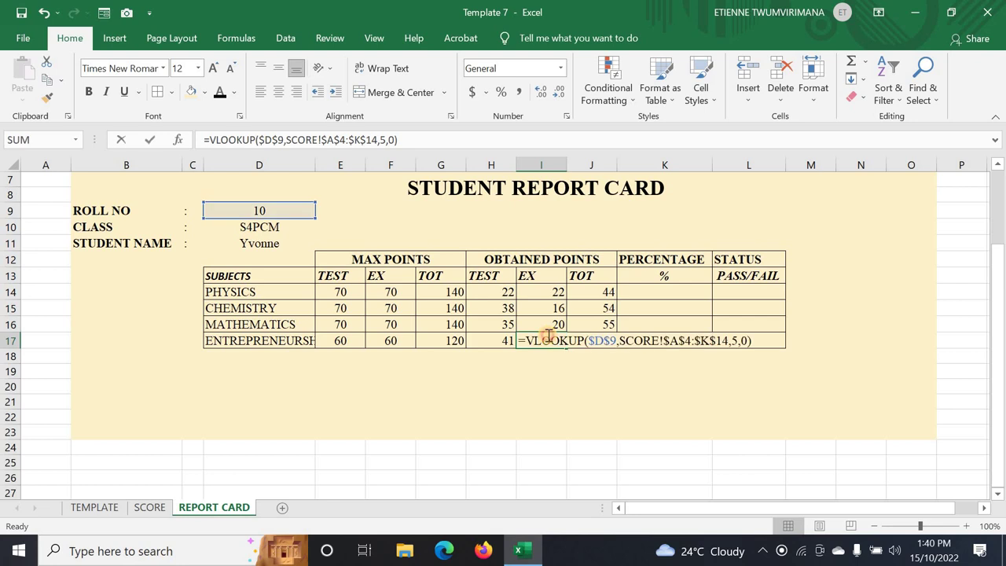
double_click(739, 340)
key(BackSpace)
text(11)
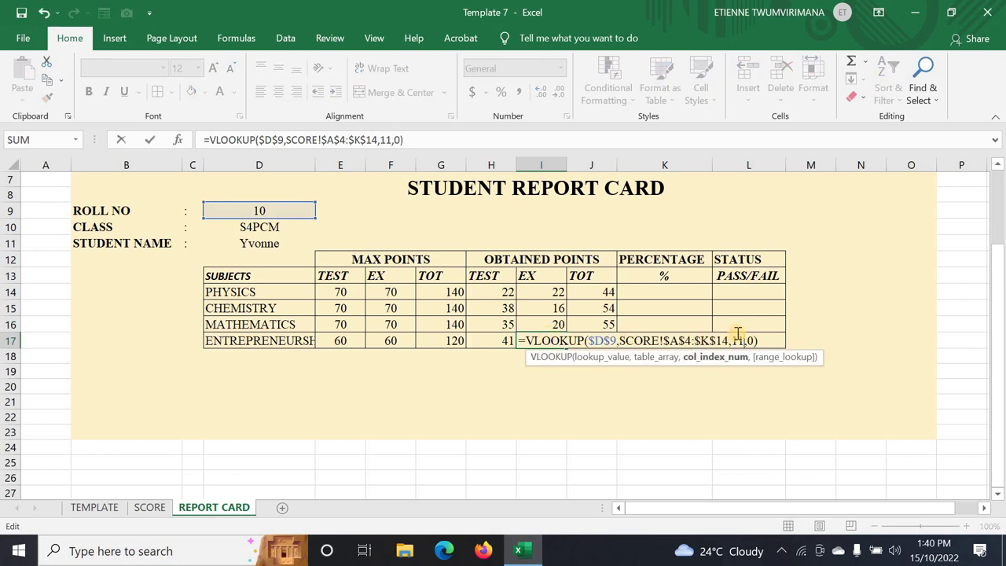
key(Return)
click(732, 384)
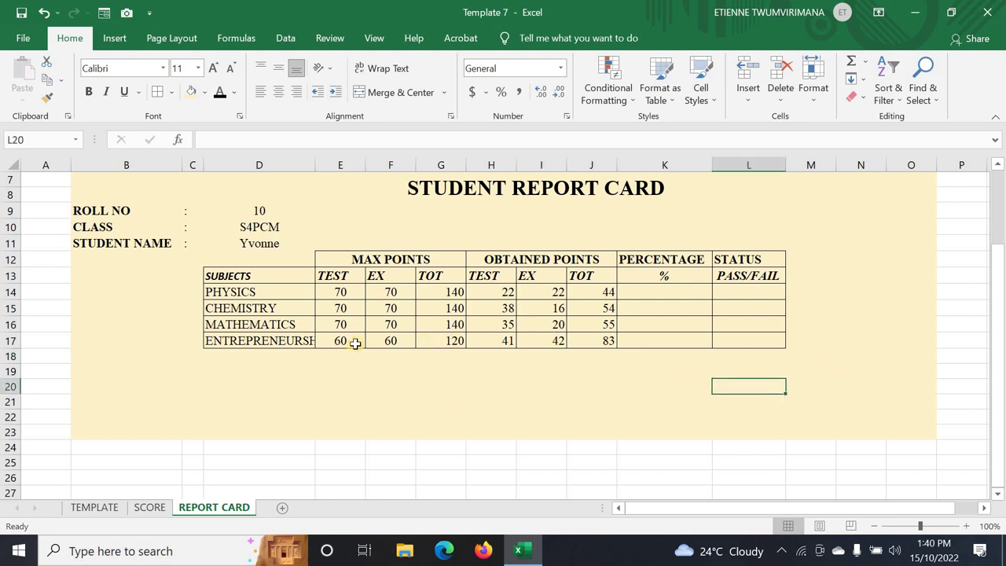
- Pick roll number 6, then roll number 1, from the D9 dropdown and view the SCORE sheet
scroll(285, 298, up, 1)
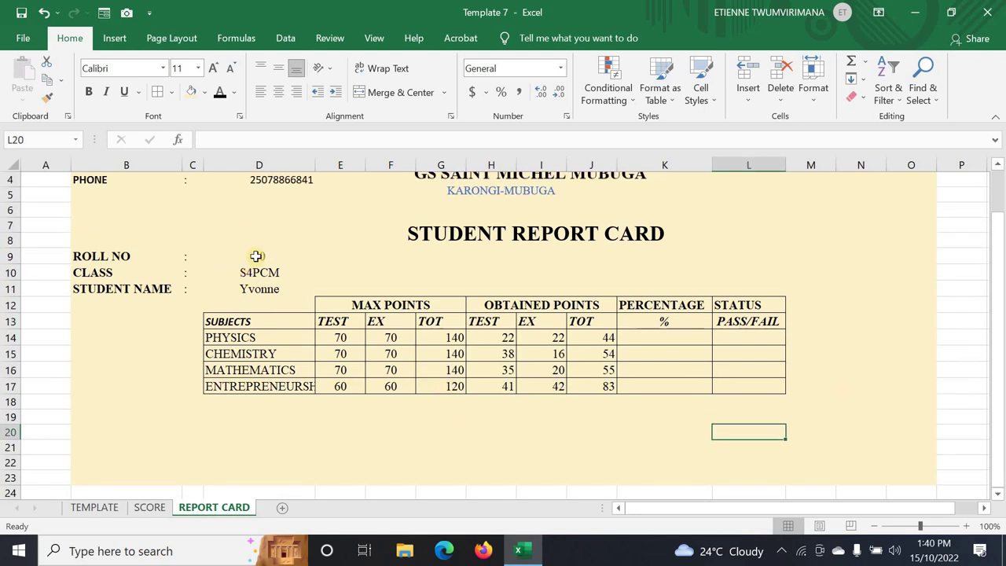
click(280, 256)
click(321, 256)
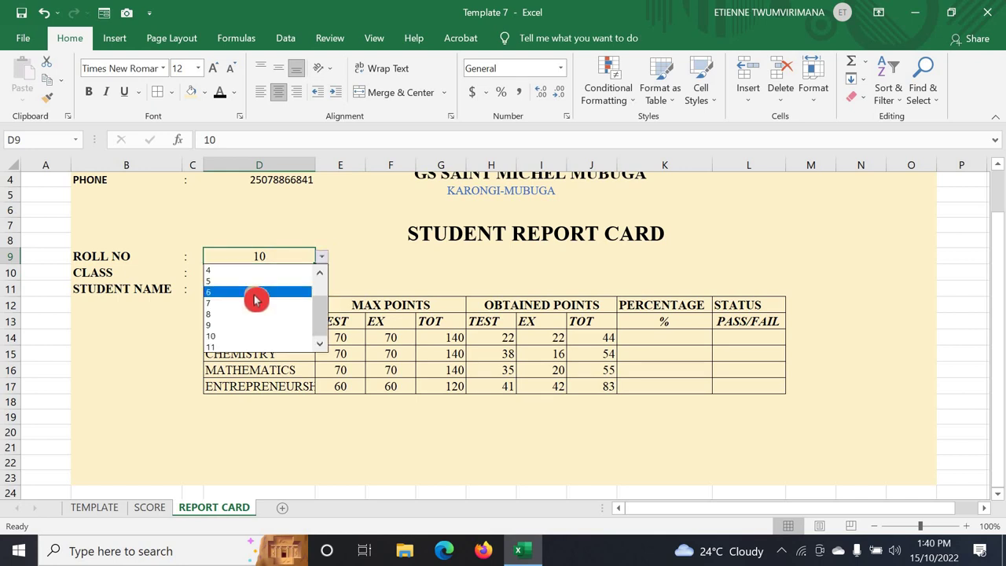
click(253, 294)
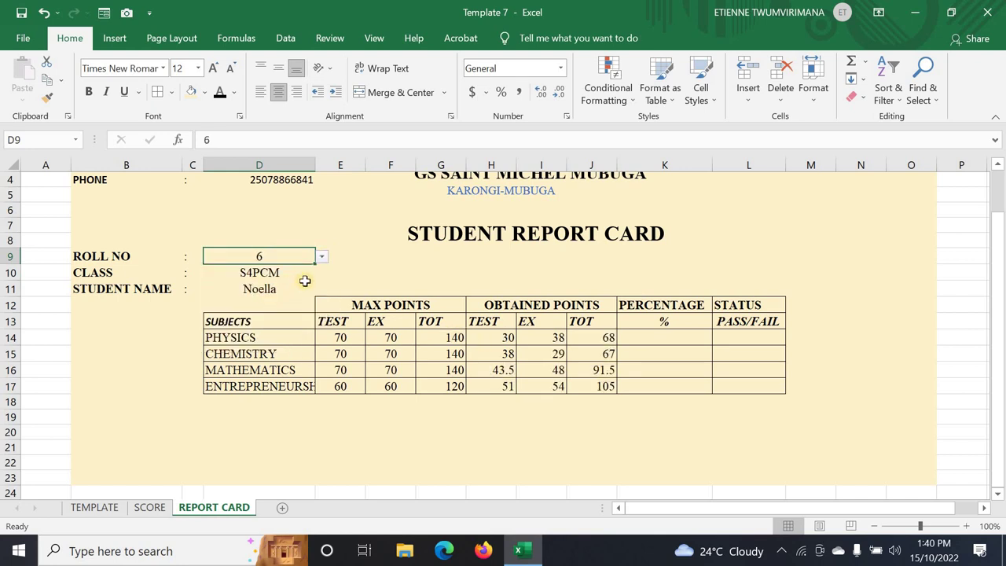
click(320, 263)
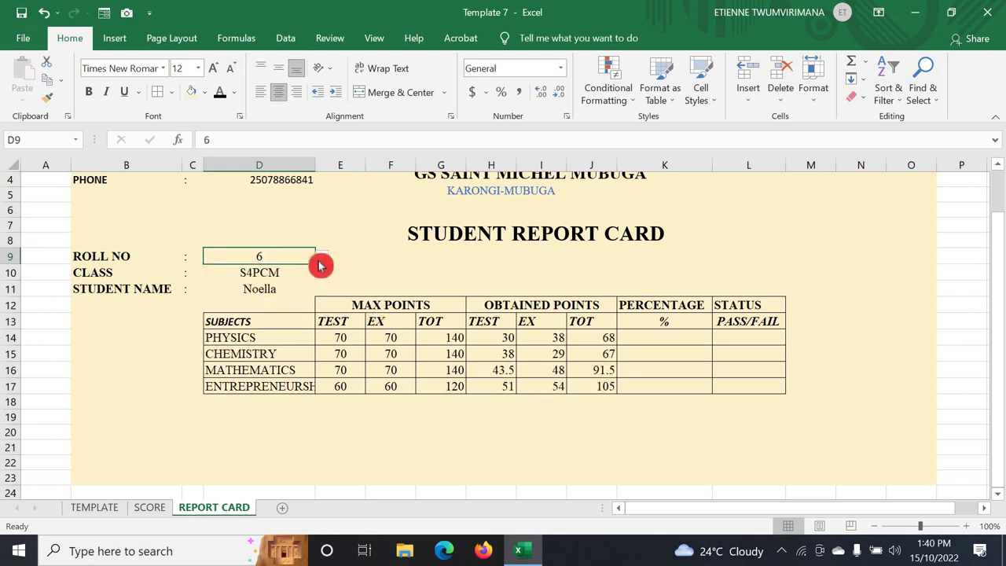
click(320, 262)
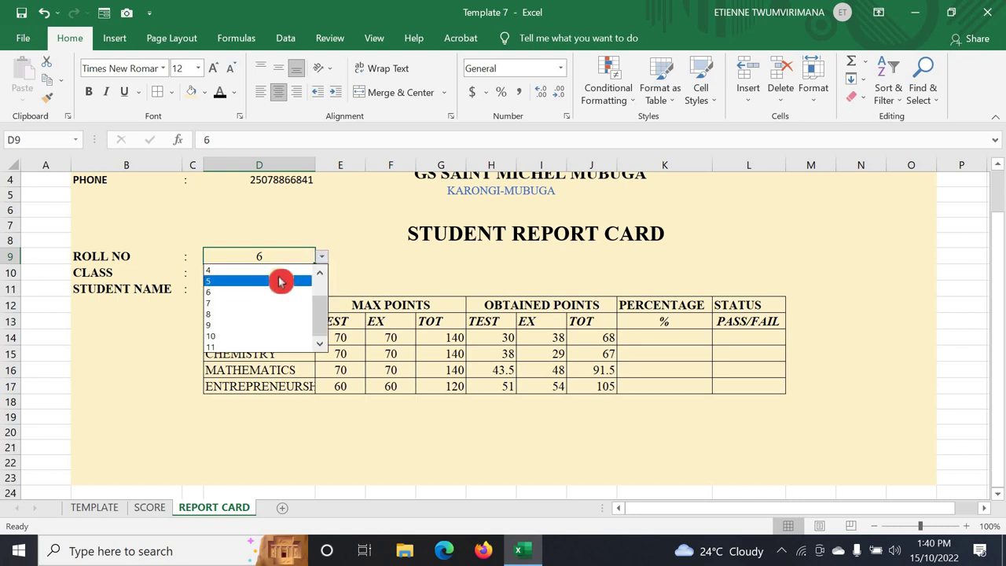
click(320, 282)
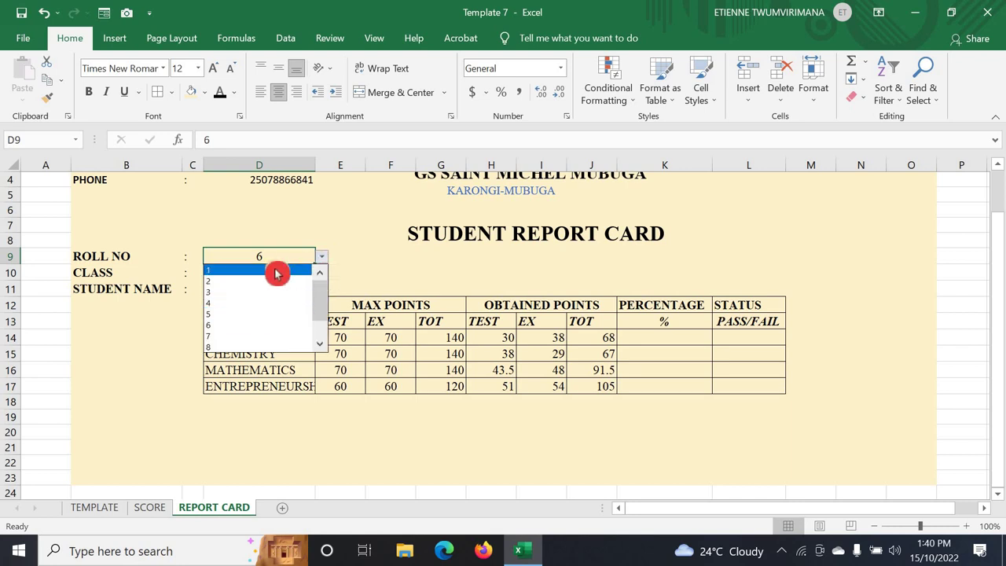
click(276, 273)
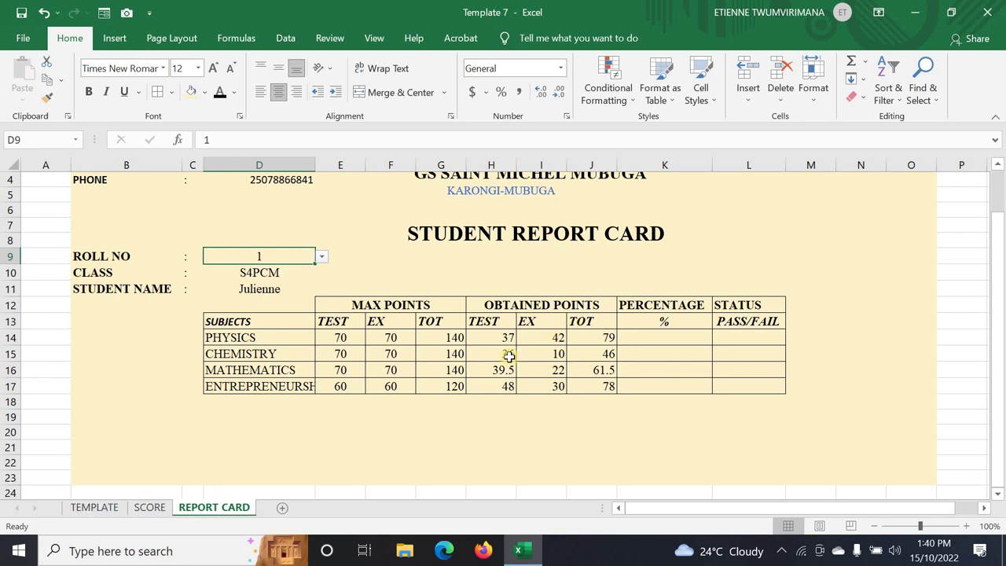
click(150, 506)
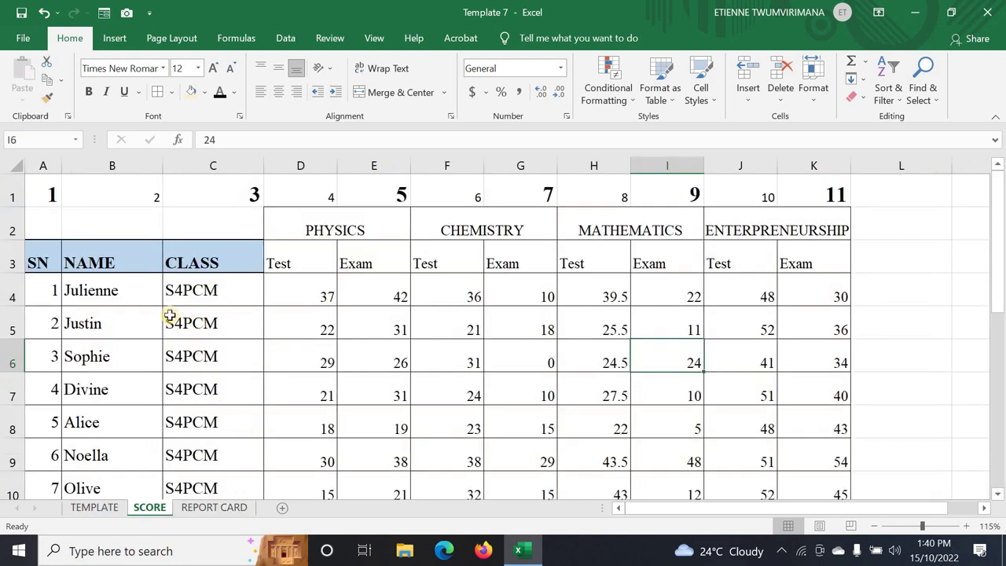
- Check roll 1's Physics exam mark of 42, then inspect the J14 total and K14 percentage cells
click(378, 296)
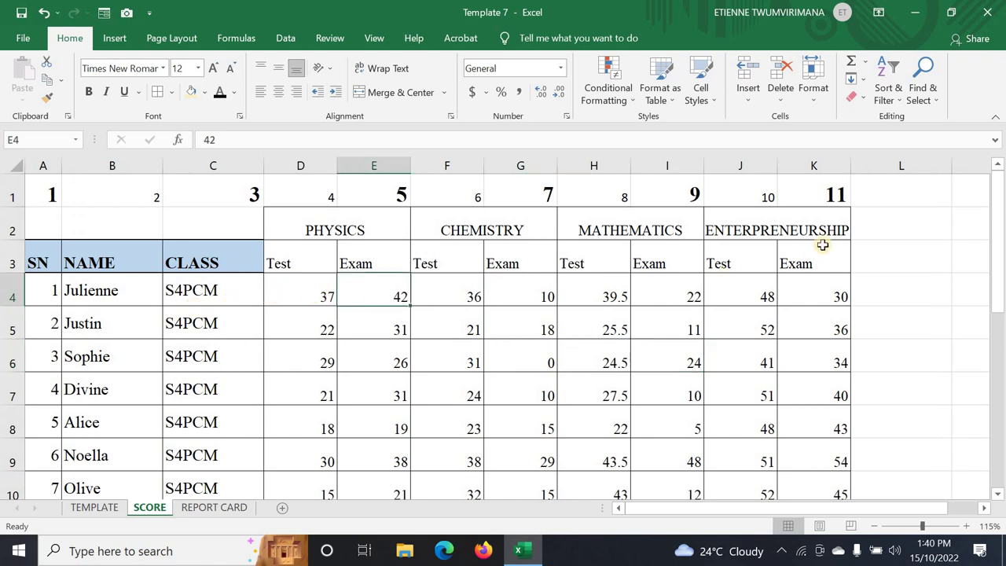
click(200, 508)
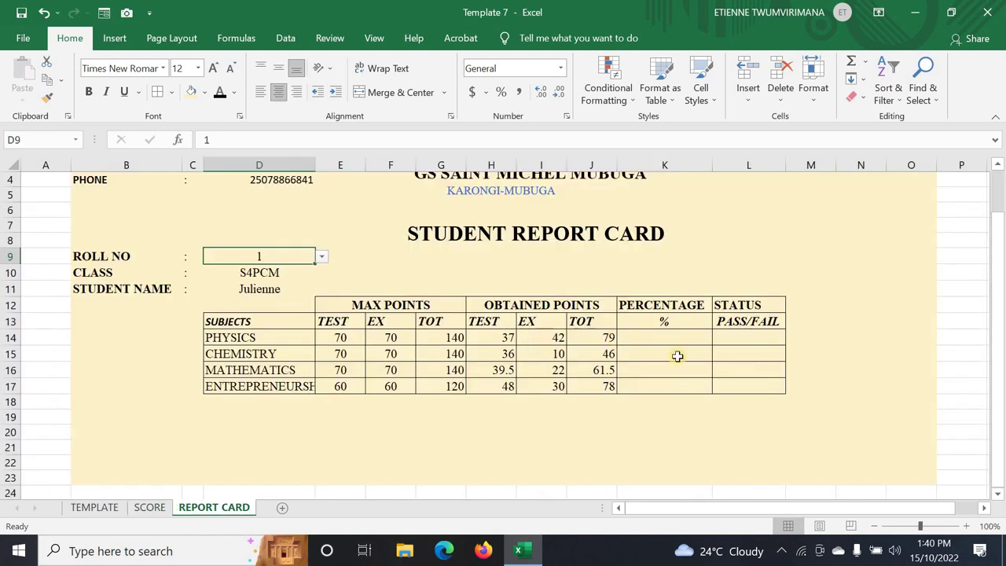
click(649, 336)
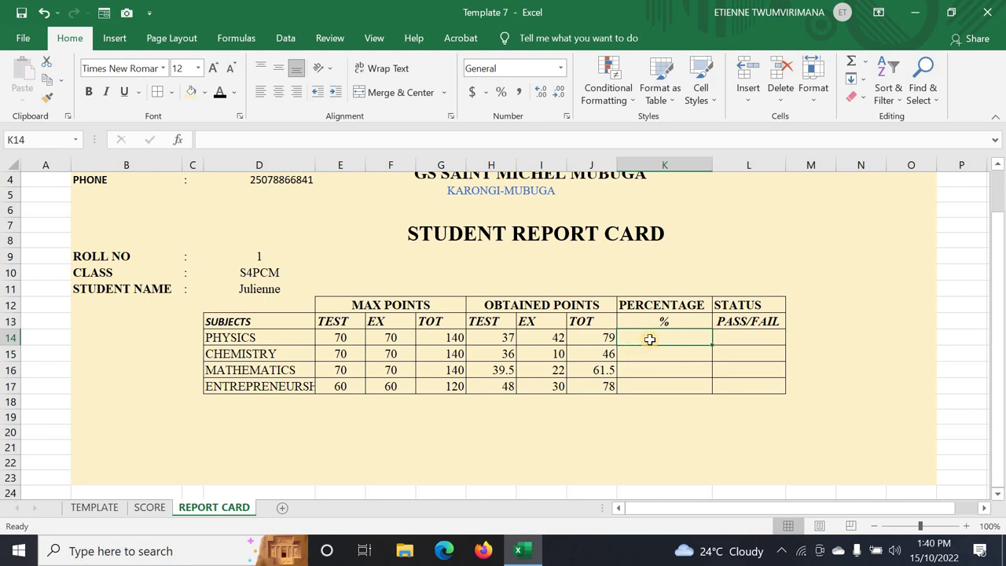
click(608, 335)
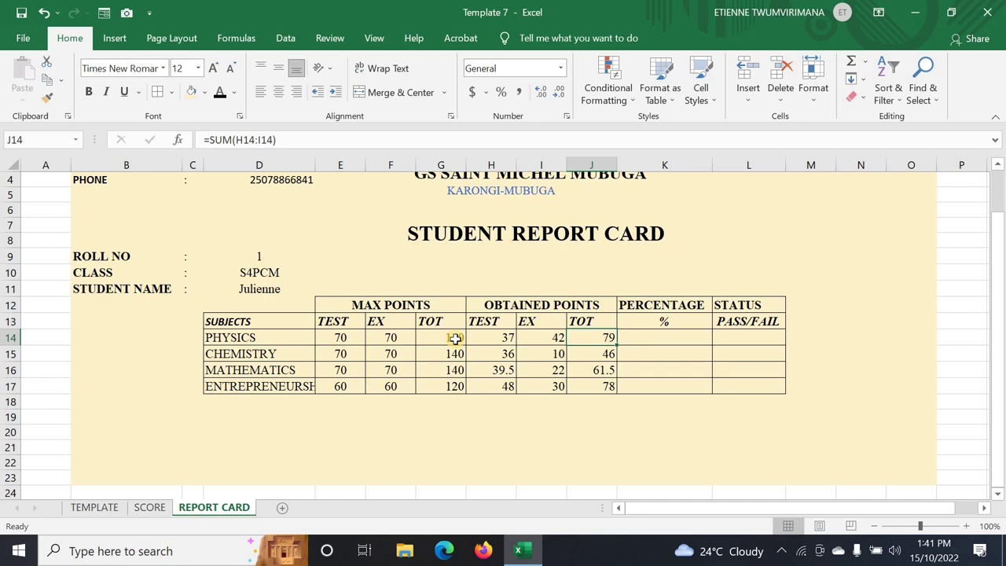
click(702, 337)
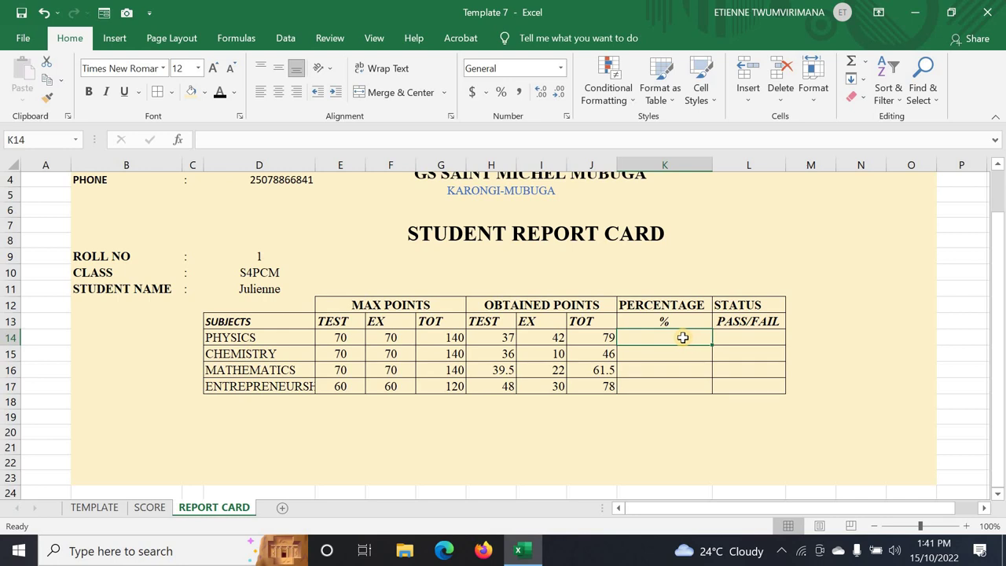
- Enter =J14/G14 in K14 to get the Physics percentage
text(=)
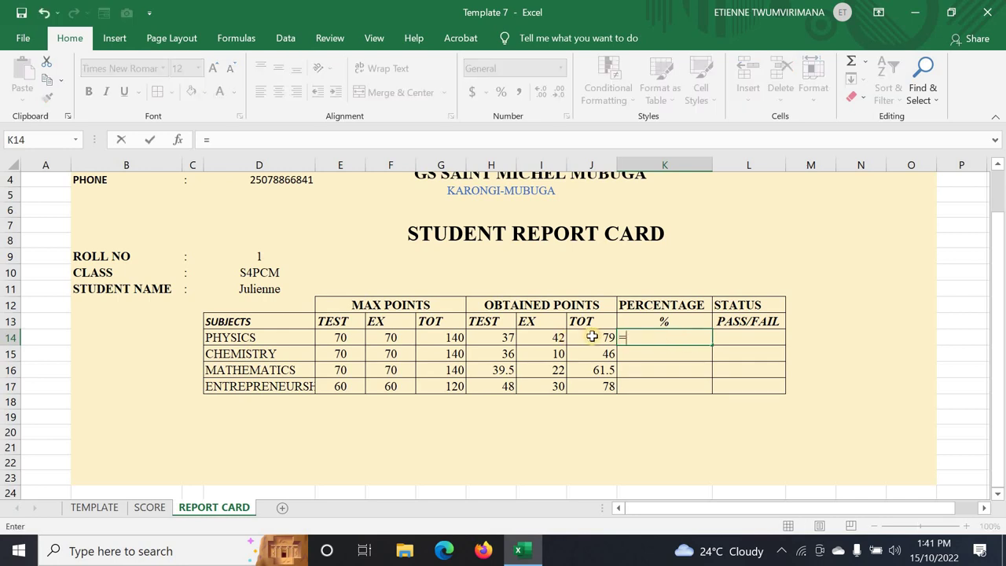
click(592, 336)
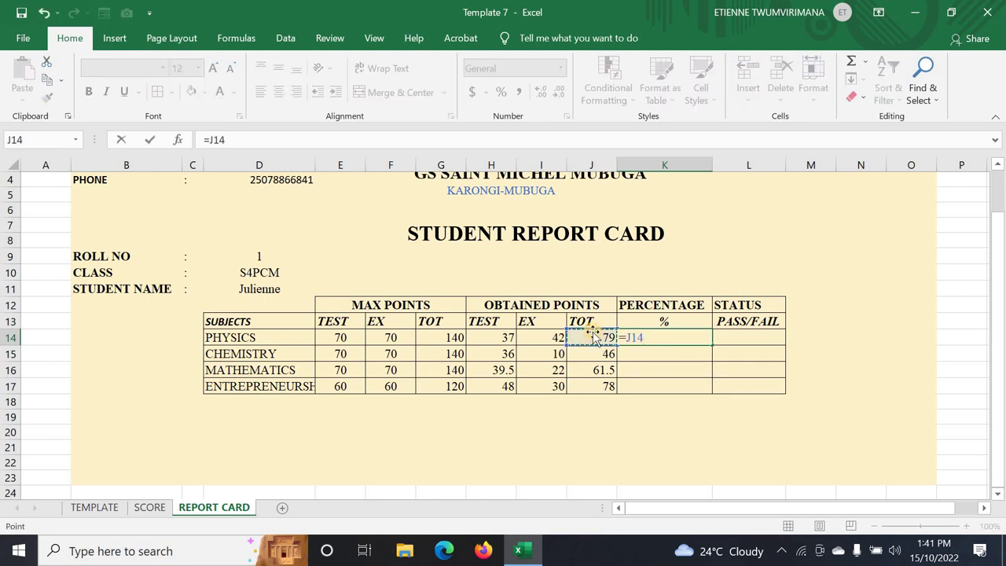
text(/)
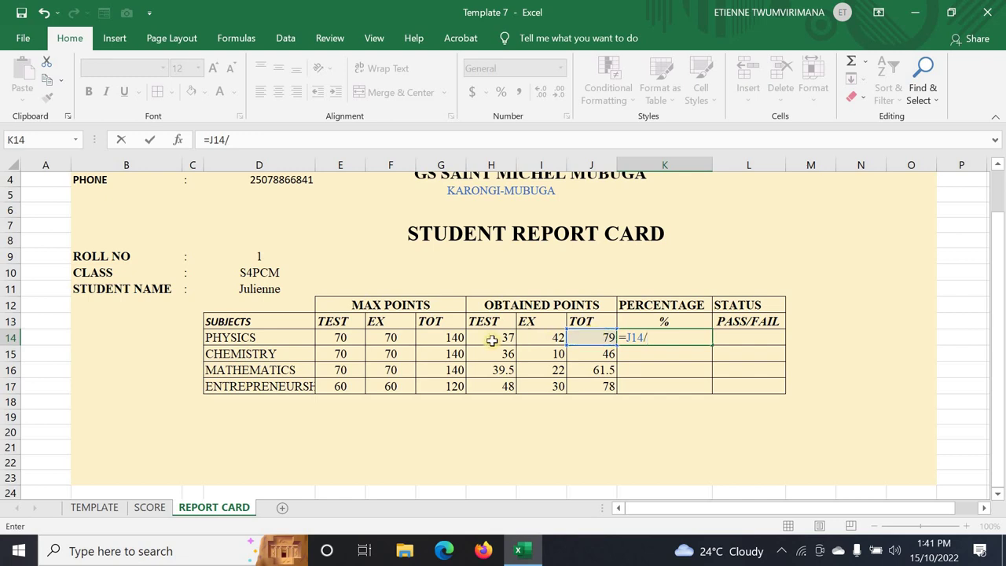
click(453, 338)
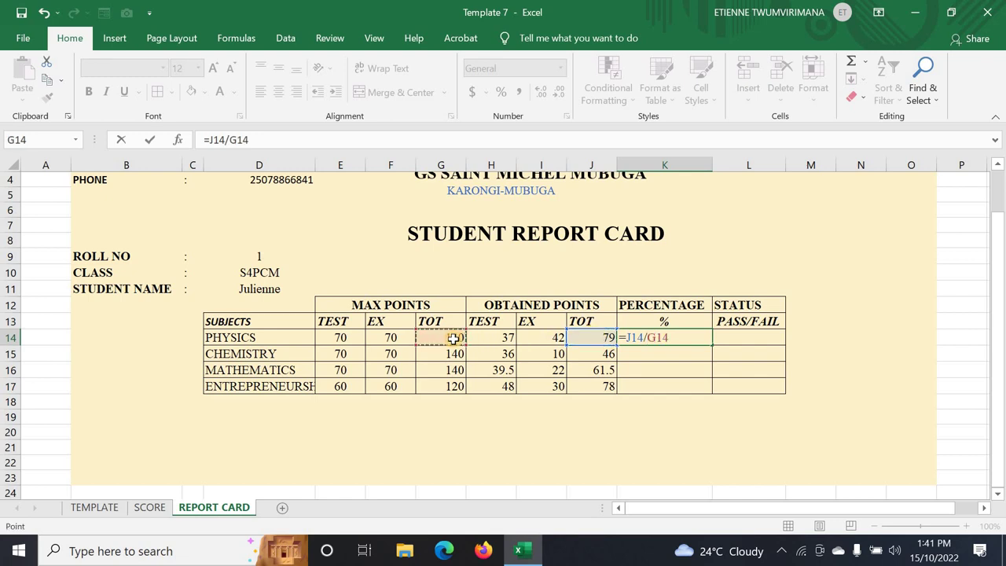
key(Return)
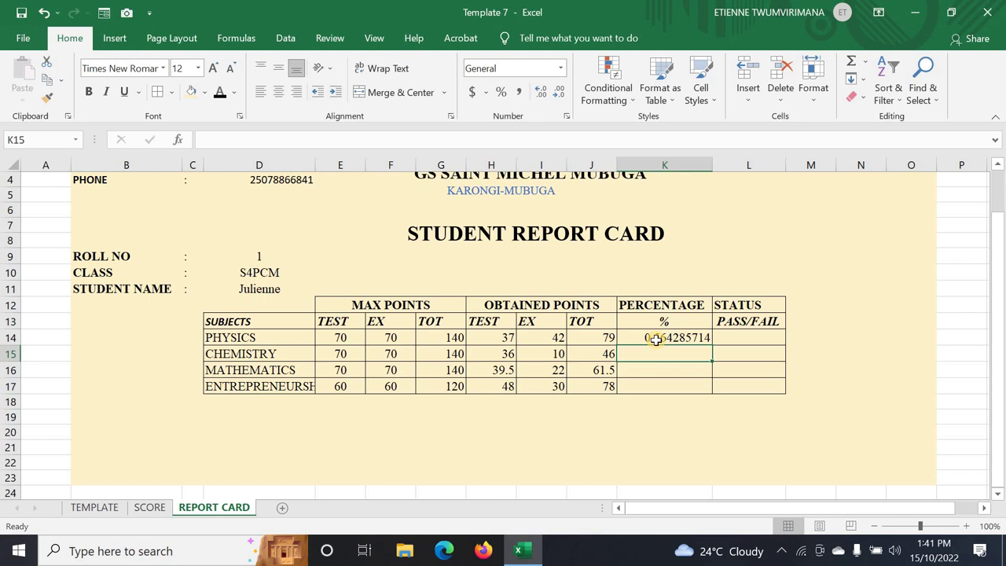
- Copy the K14 percentage formula down to K17 for all four subjects
double_click(655, 340)
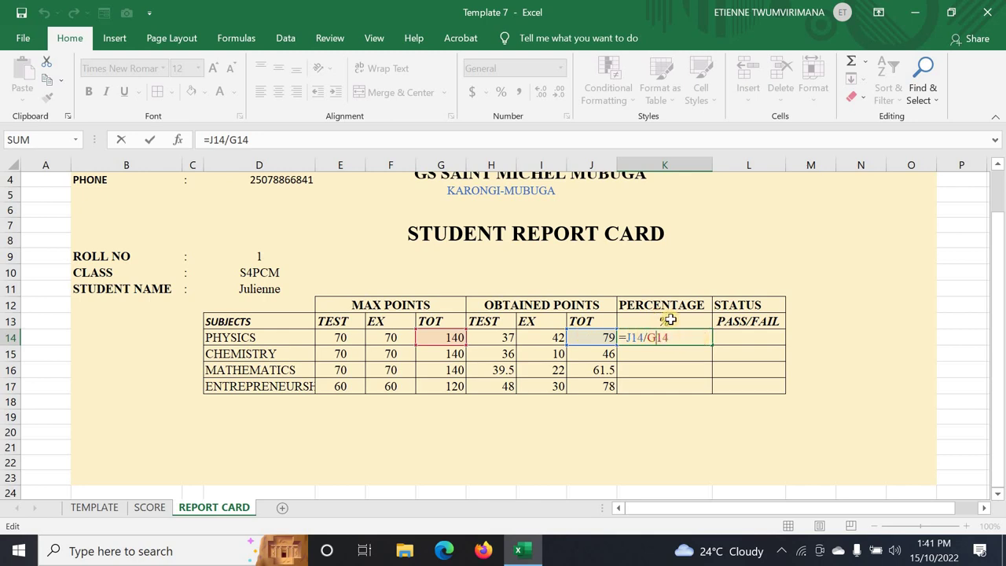
key(Return)
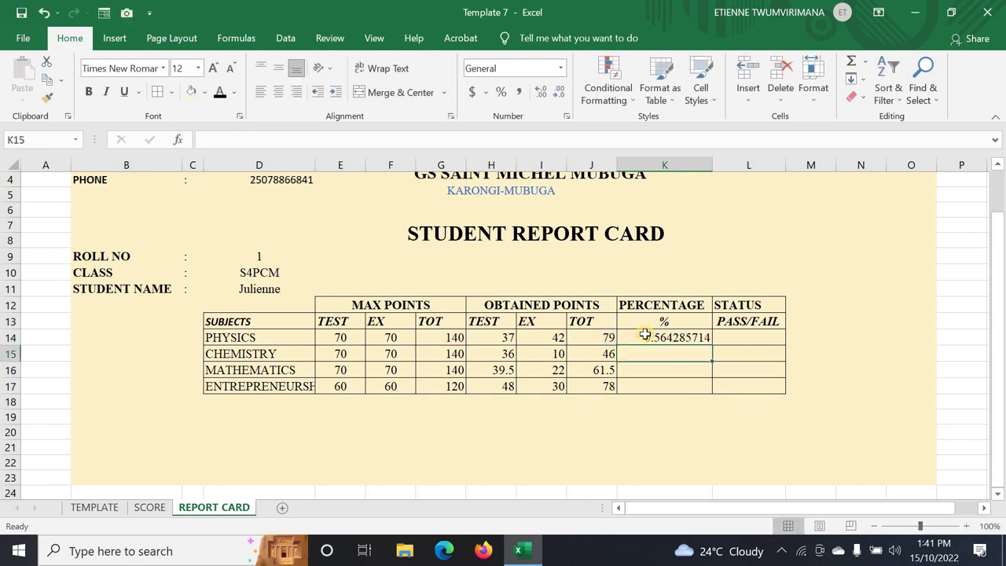
click(644, 334)
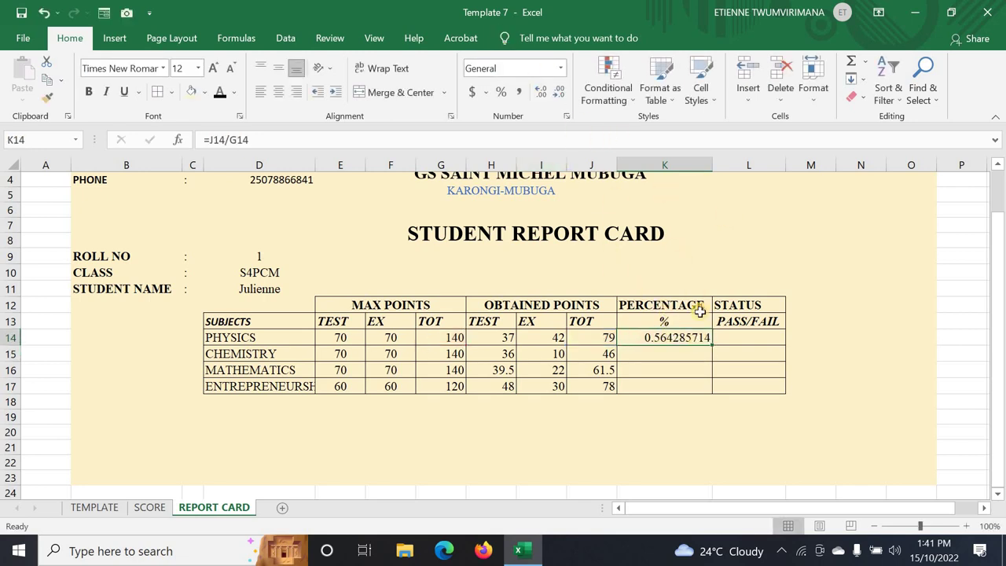
drag(710, 357, 712, 393)
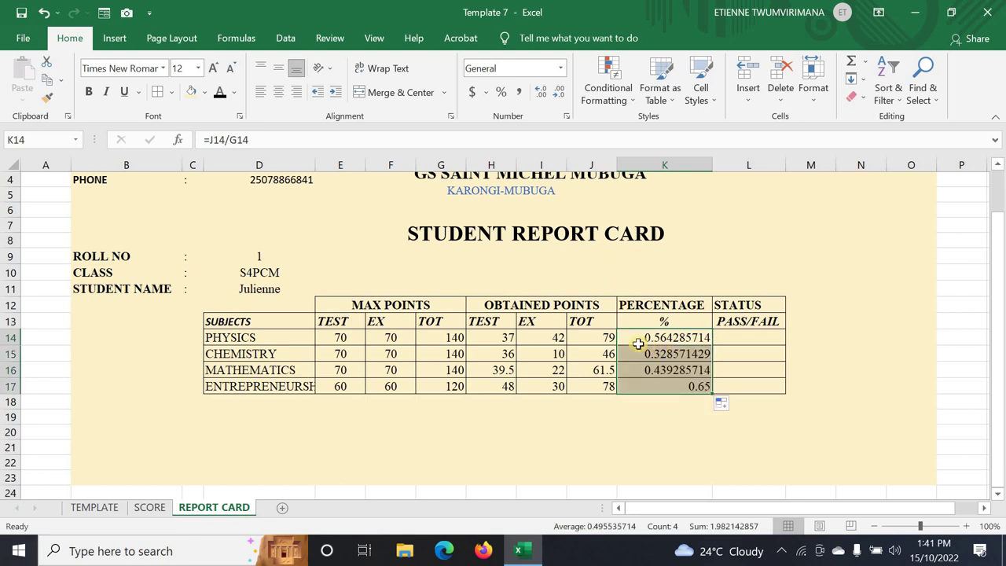
drag(635, 338, 642, 387)
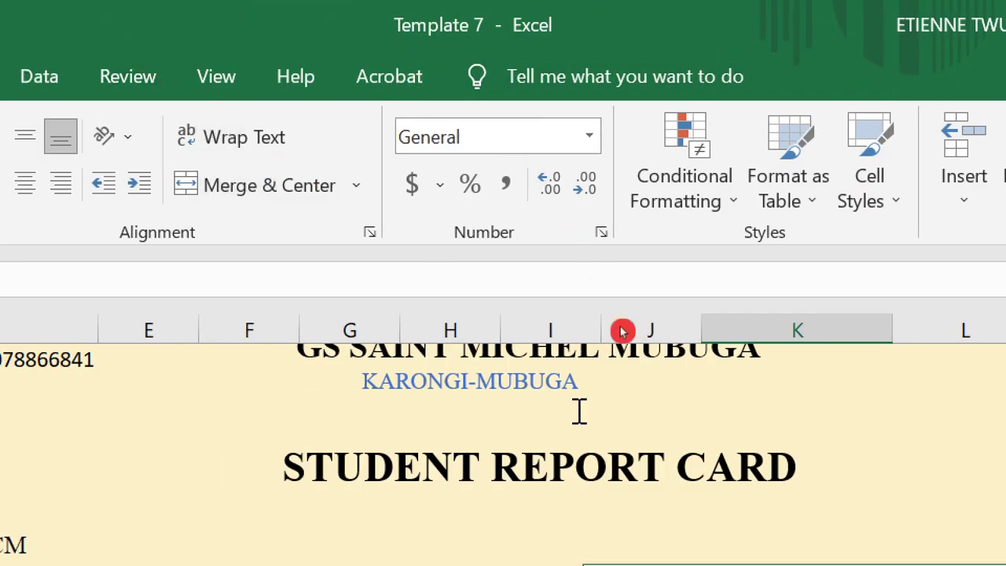
- Apply Percent Style to the percentage results in K14:K17
click(651, 426)
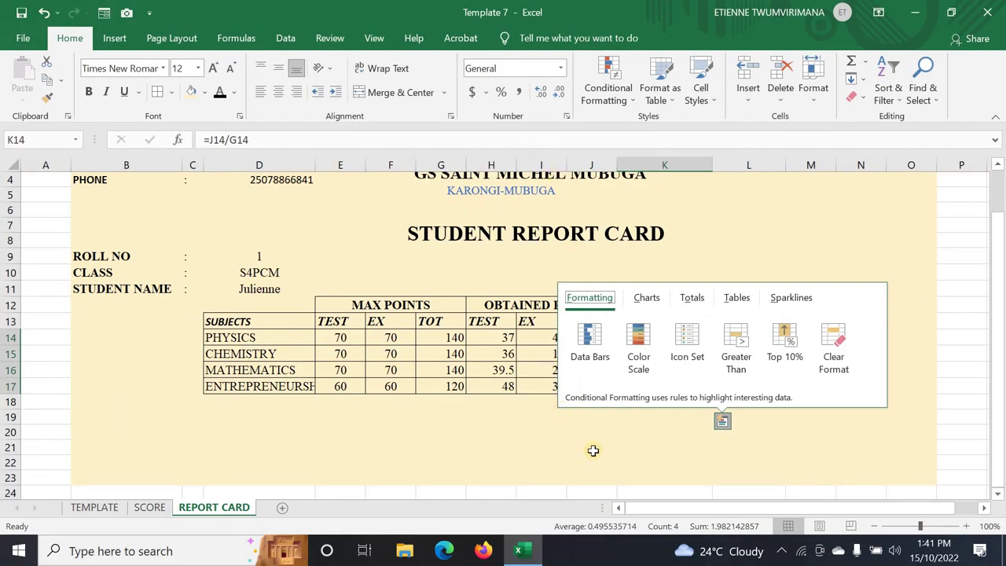
click(593, 451)
drag(649, 338, 668, 377)
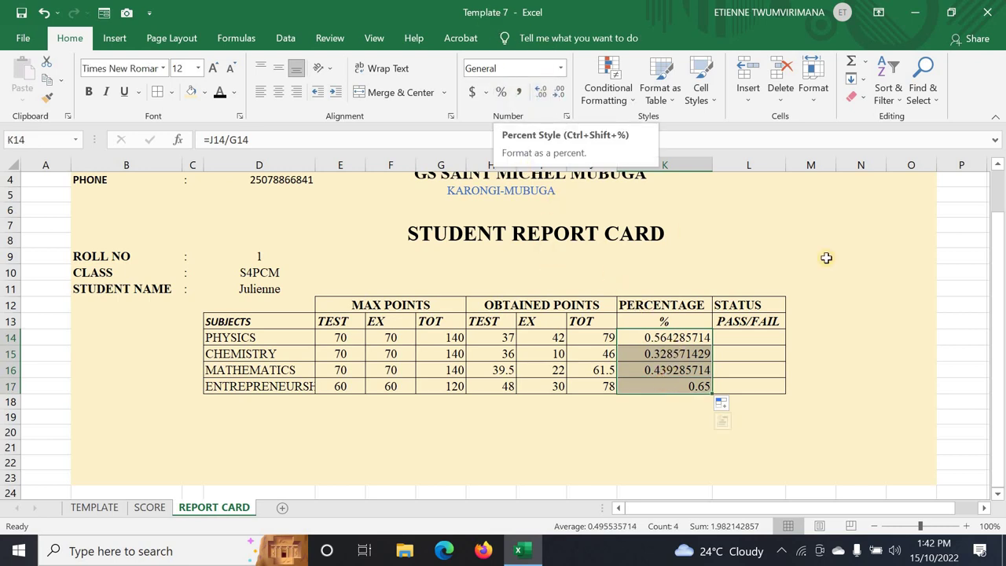
click(504, 96)
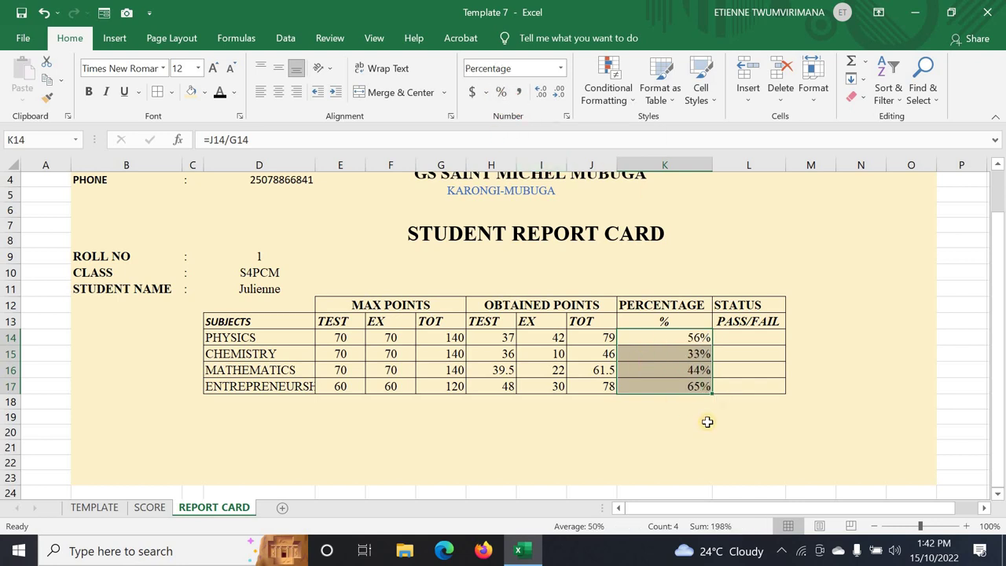
click(686, 383)
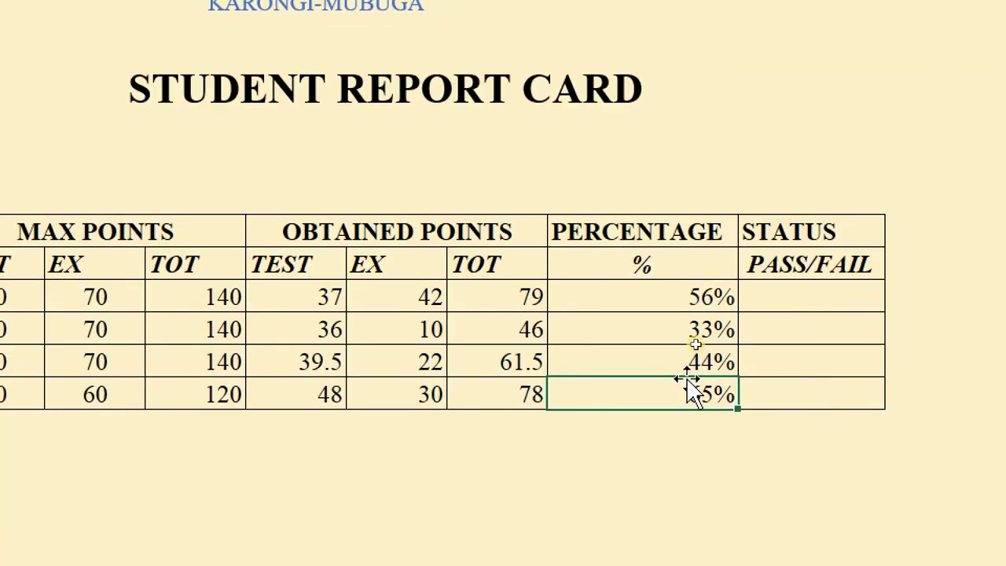
click(647, 296)
double_click(649, 297)
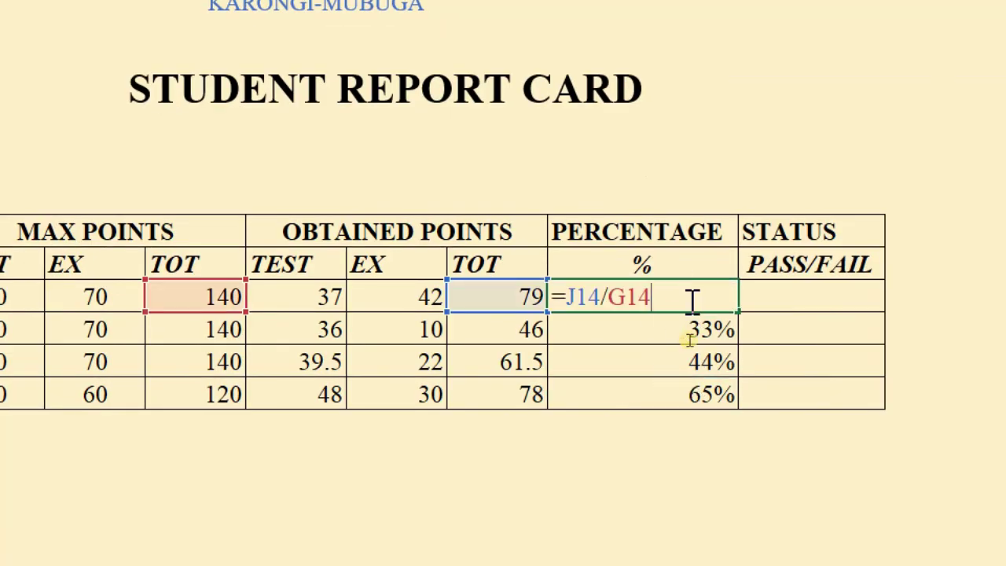
key(Return)
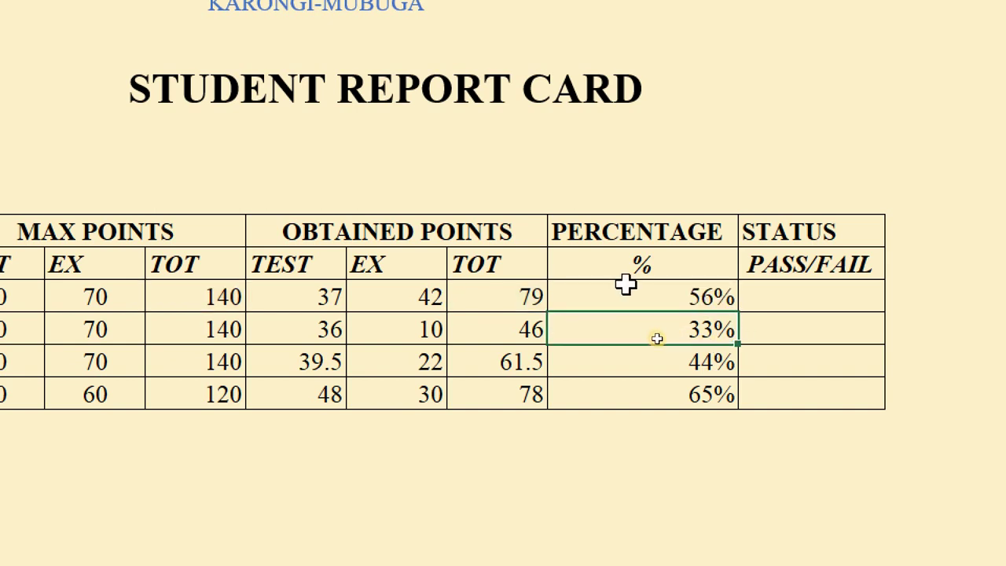
drag(629, 297, 648, 406)
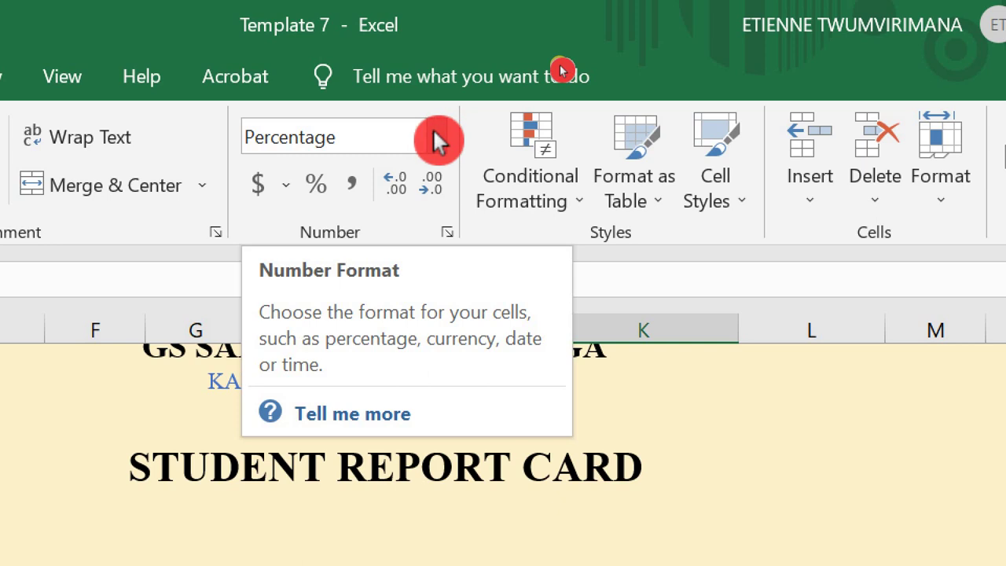
- Set K14:K17 to the Percentage number format with two decimals, e.g. 56.43%
click(435, 138)
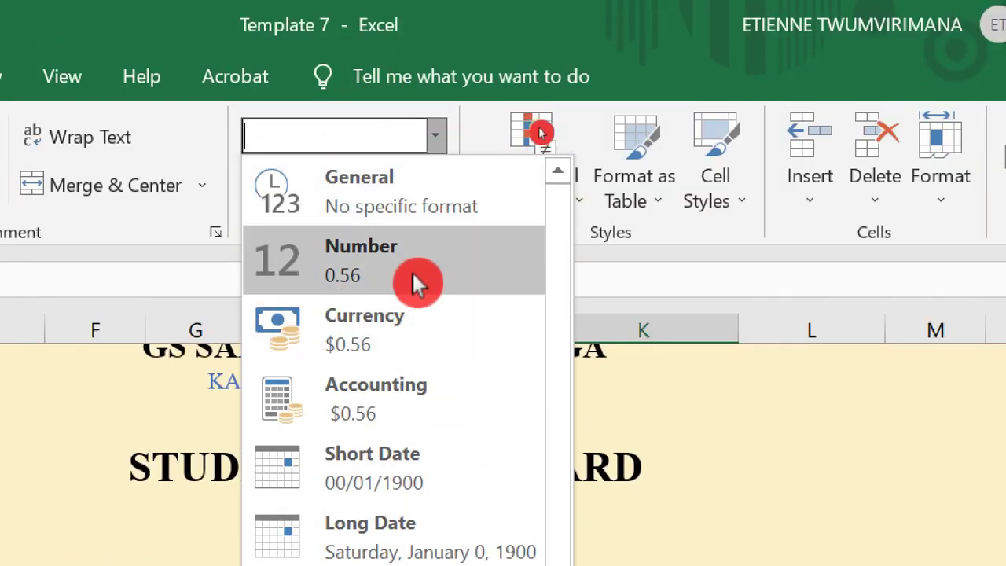
click(390, 250)
scroll(609, 381, down, 2)
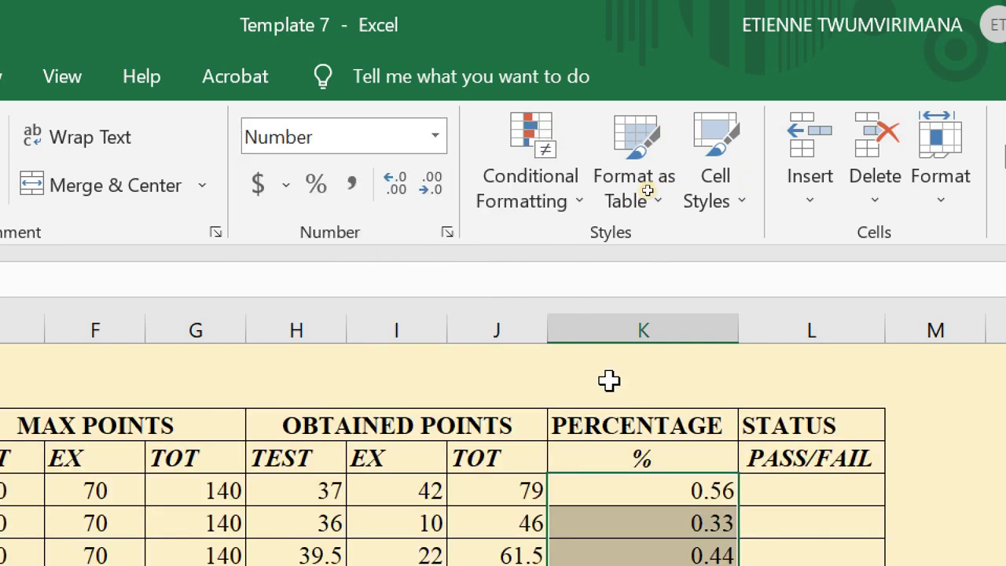
scroll(707, 471, down, 2)
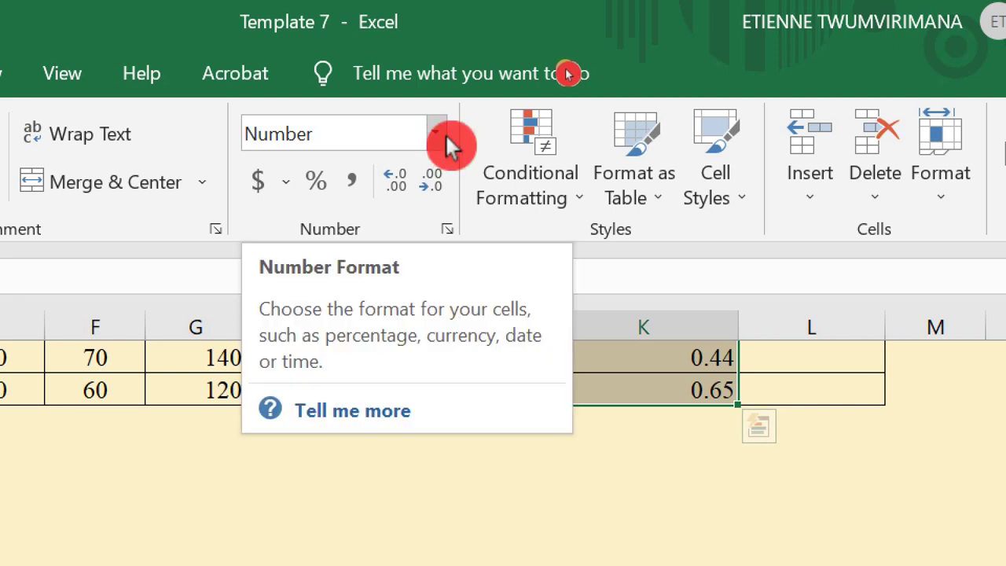
click(439, 135)
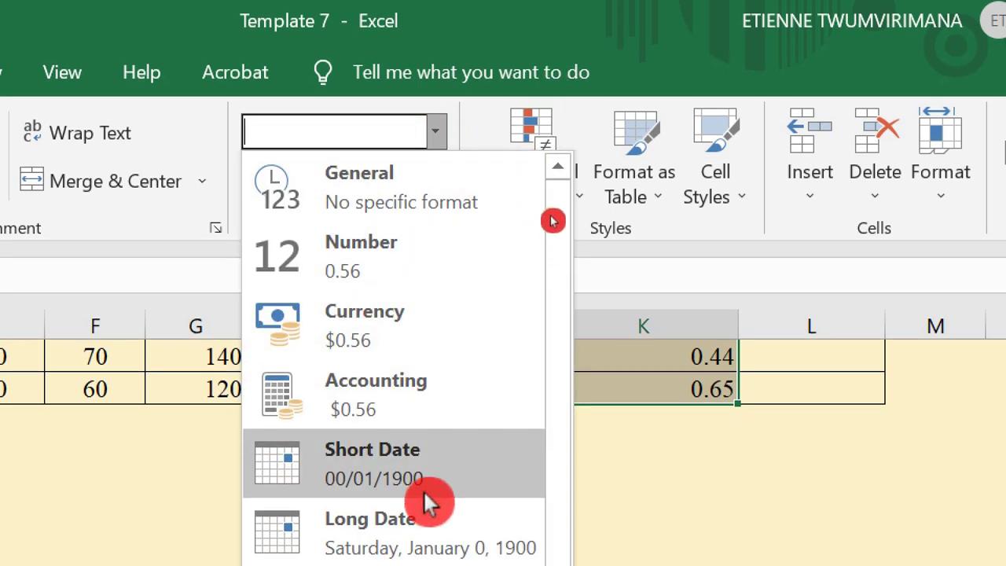
scroll(390, 423, down, 1)
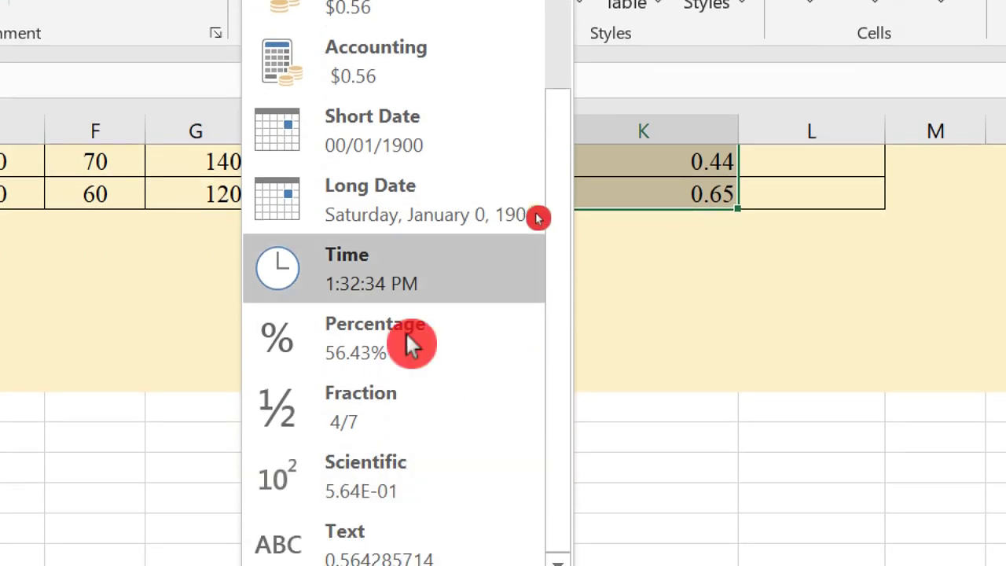
click(407, 341)
scroll(393, 328, up, 4)
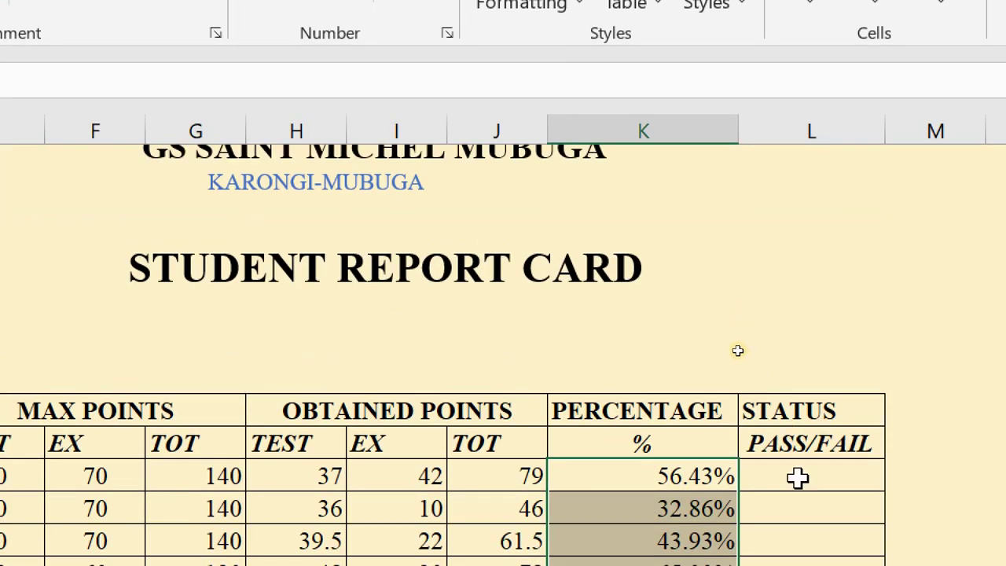
click(775, 479)
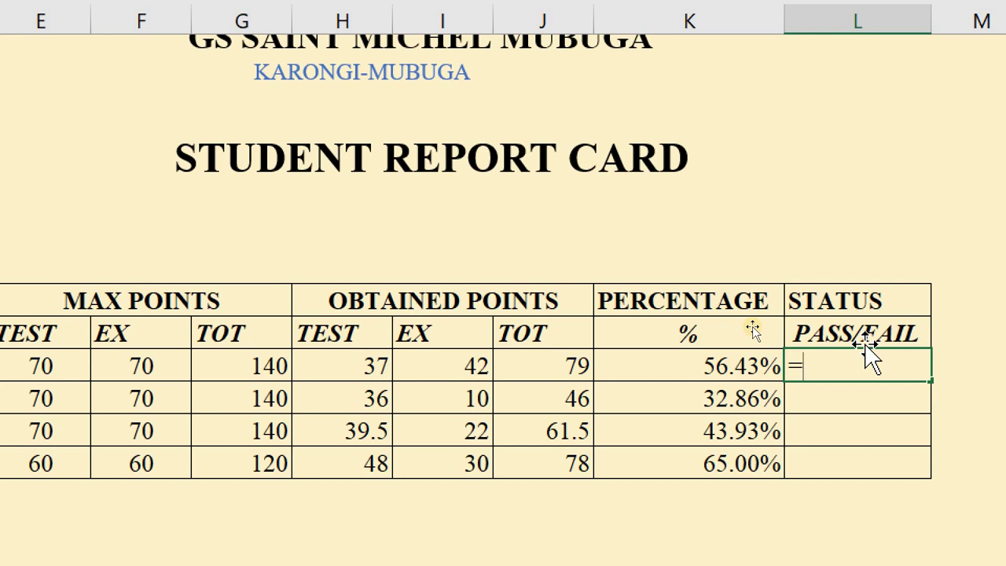
- Enter =IF(K14>=50%,"PASS","FAIL") in L14 for the Physics status
text(IF)
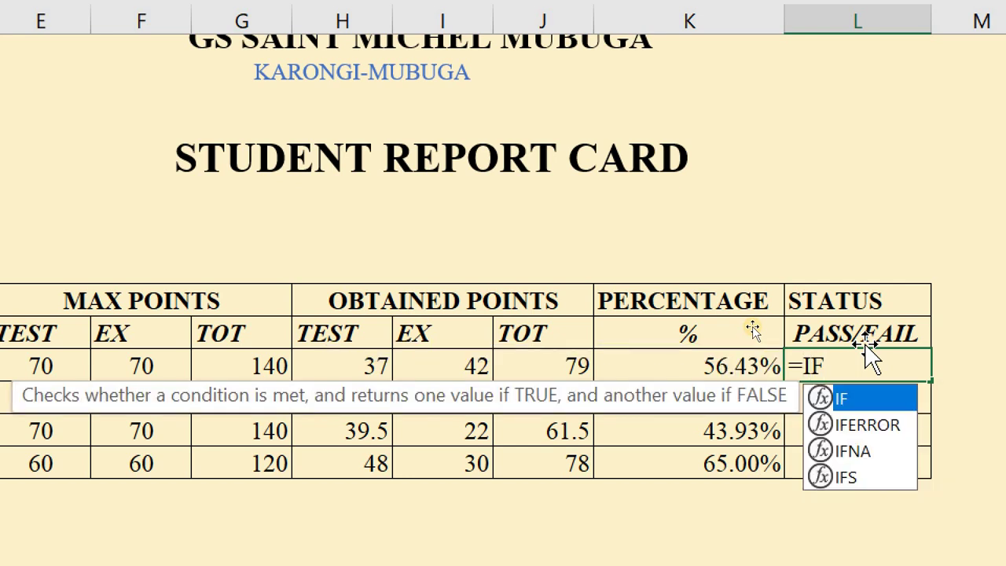
text(()
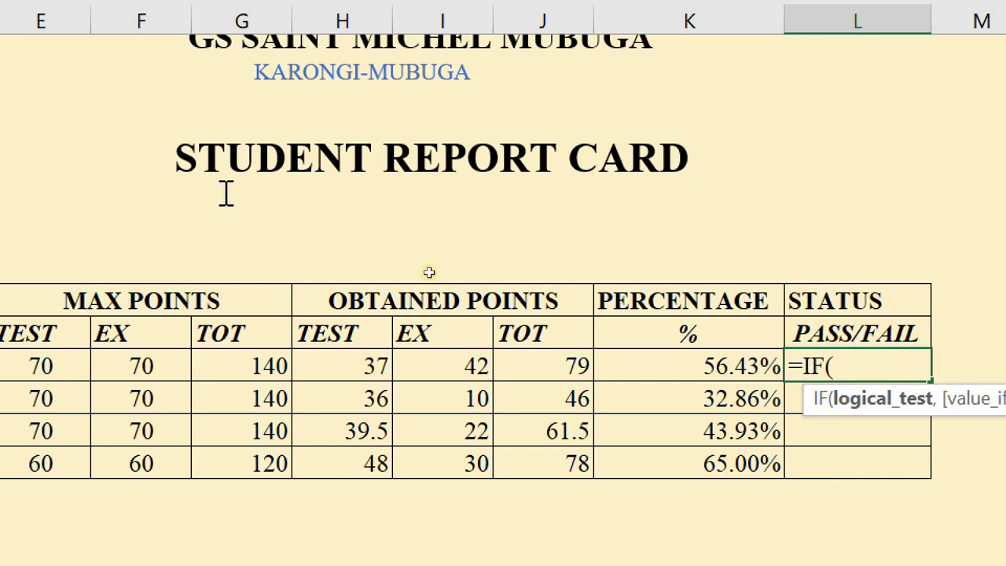
click(716, 365)
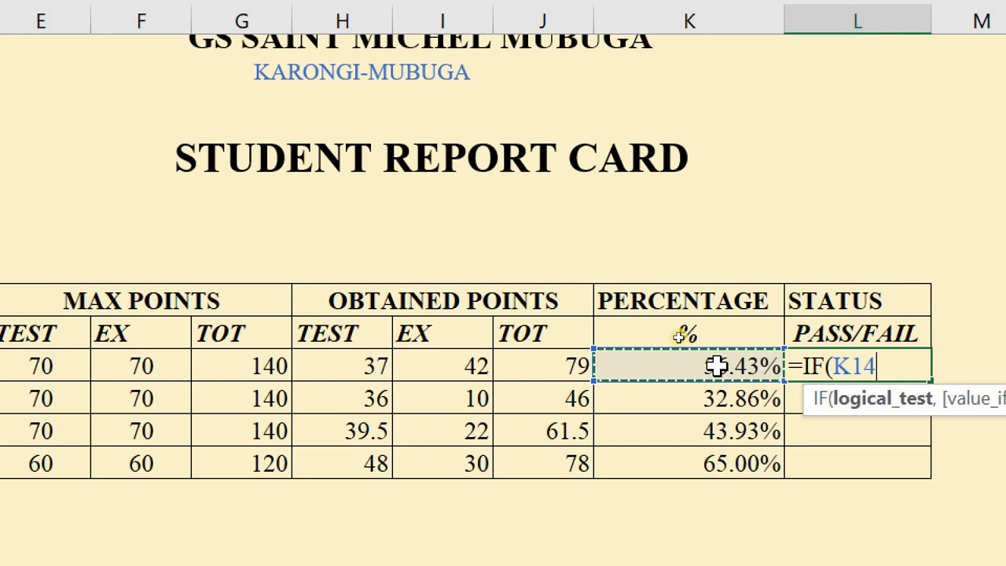
text(>)
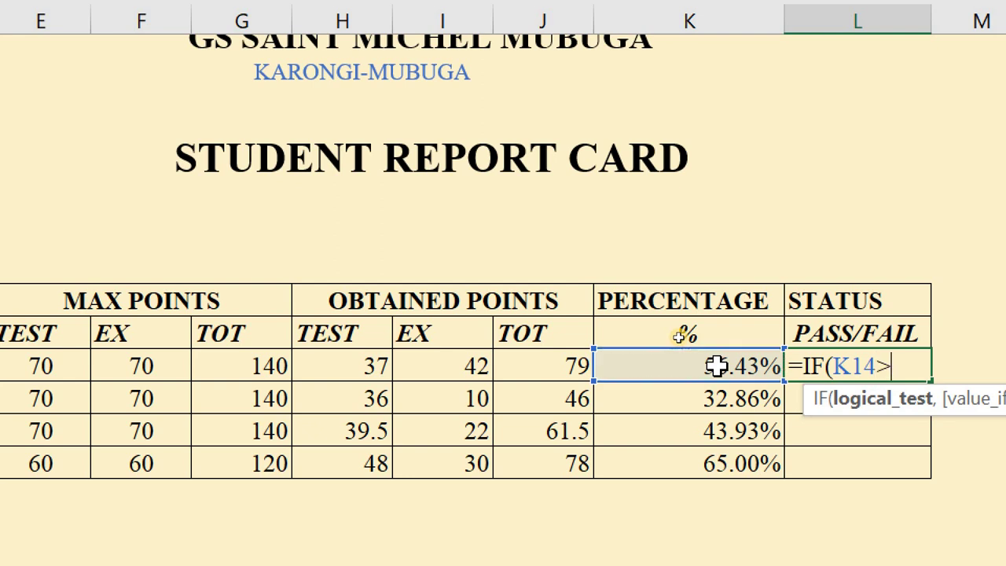
text(=50)
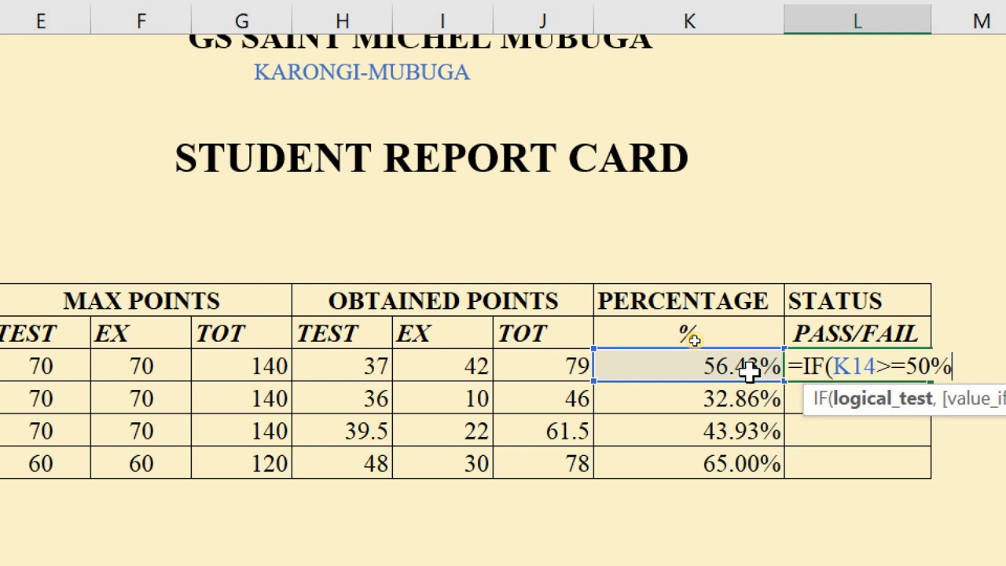
text(,)
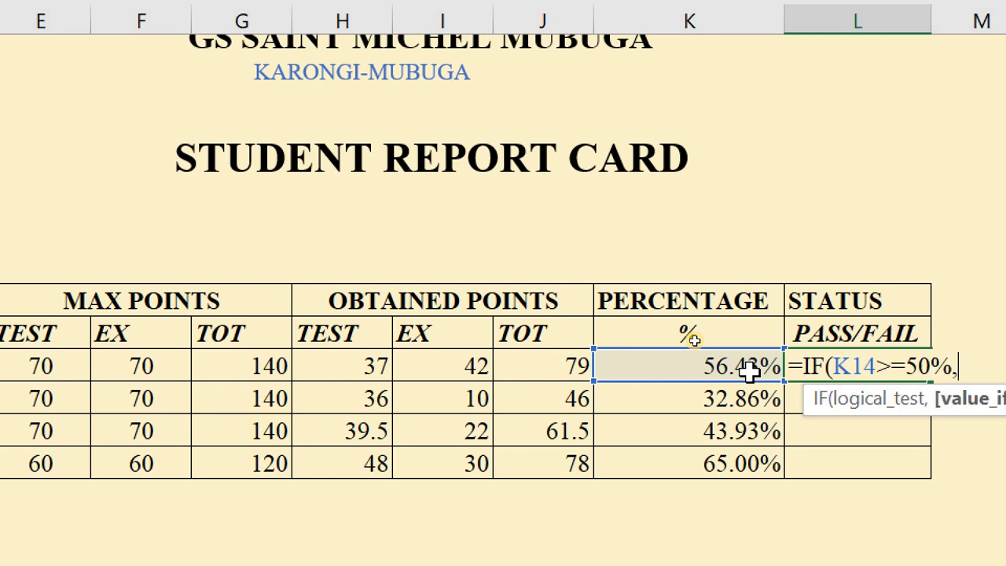
scroll(880, 369, right, 2)
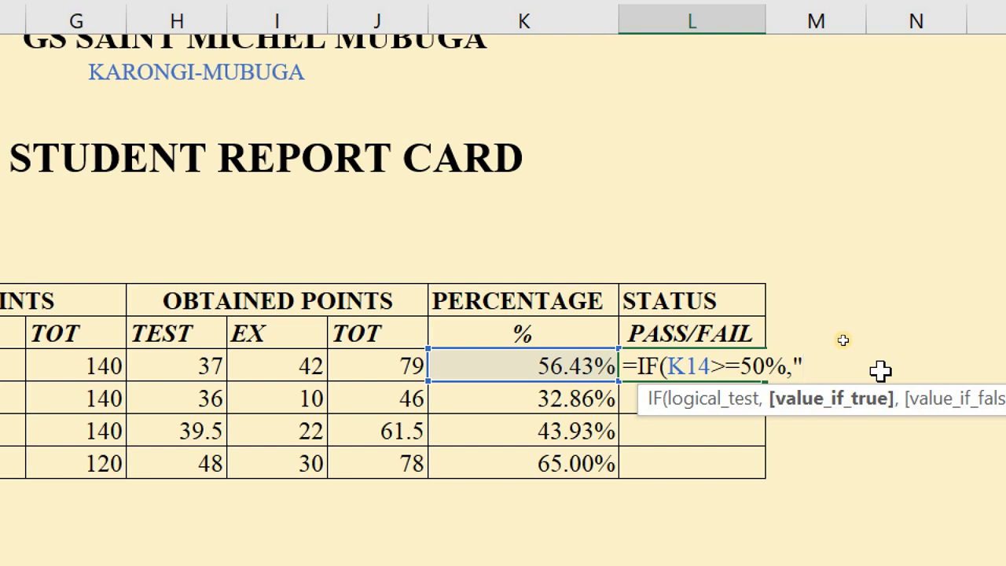
text(PASS","FAIL)
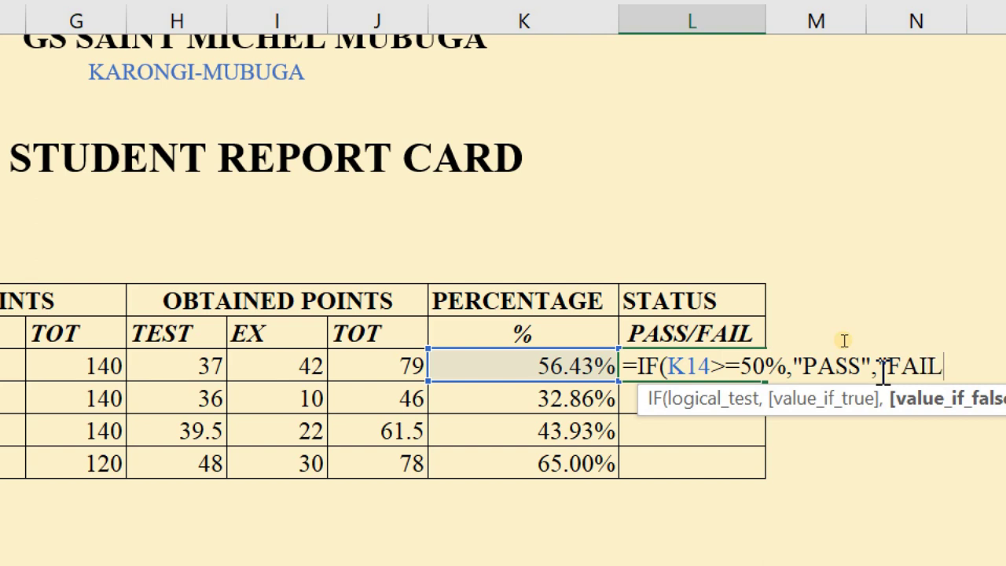
text())
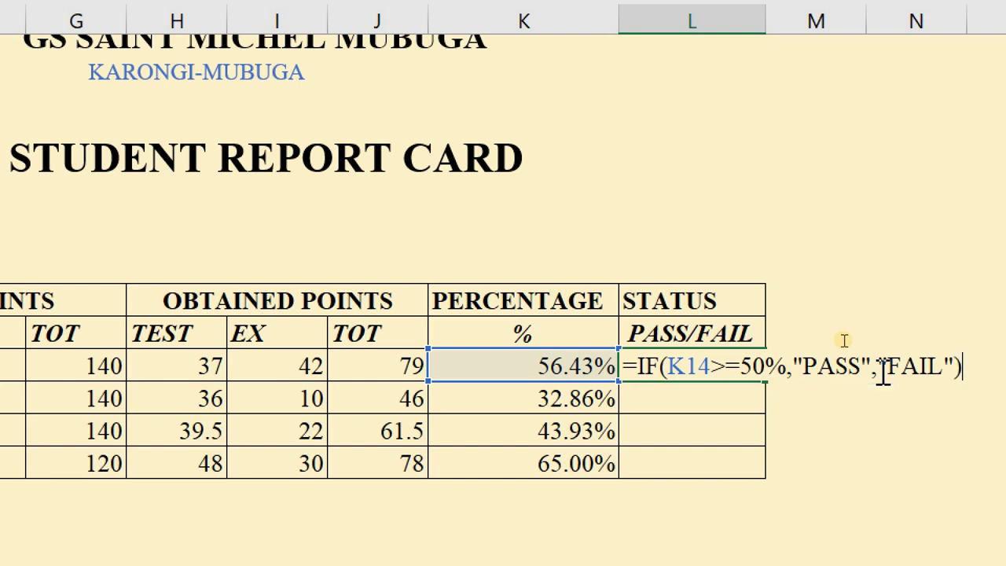
key(Return)
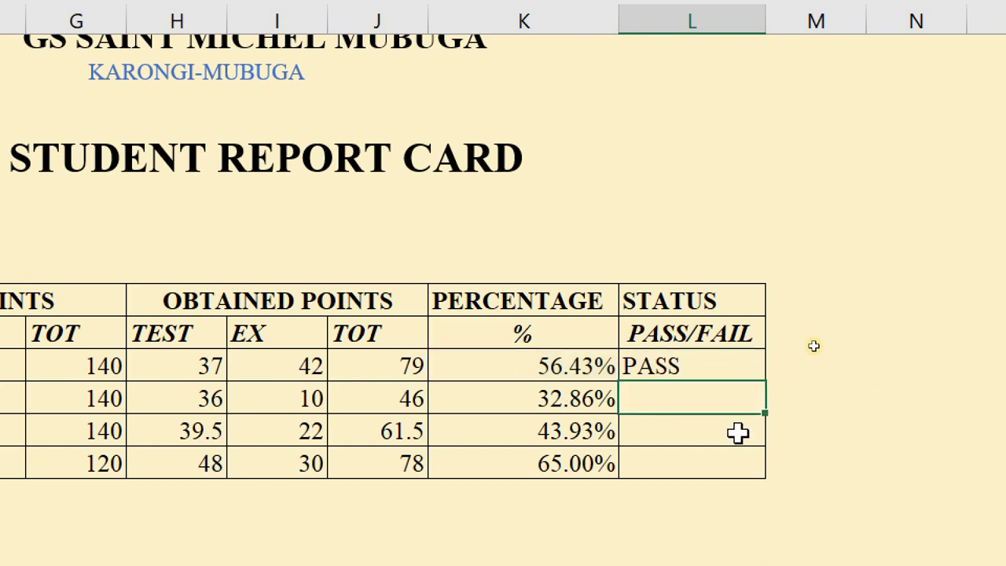
- Copy the status formula down to L17, giving PASS, FAIL, FAIL, PASS
click(705, 357)
double_click(705, 358)
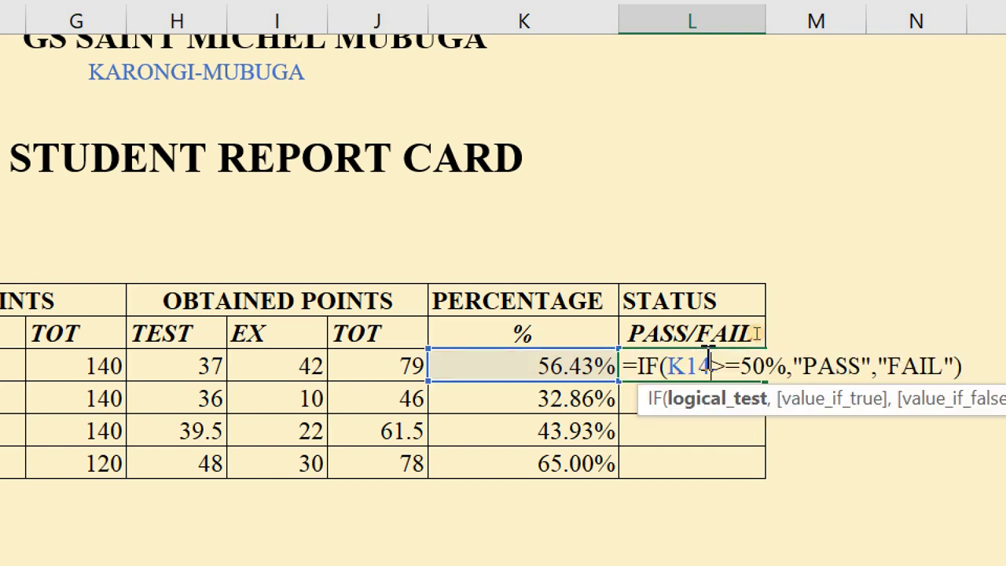
click(704, 467)
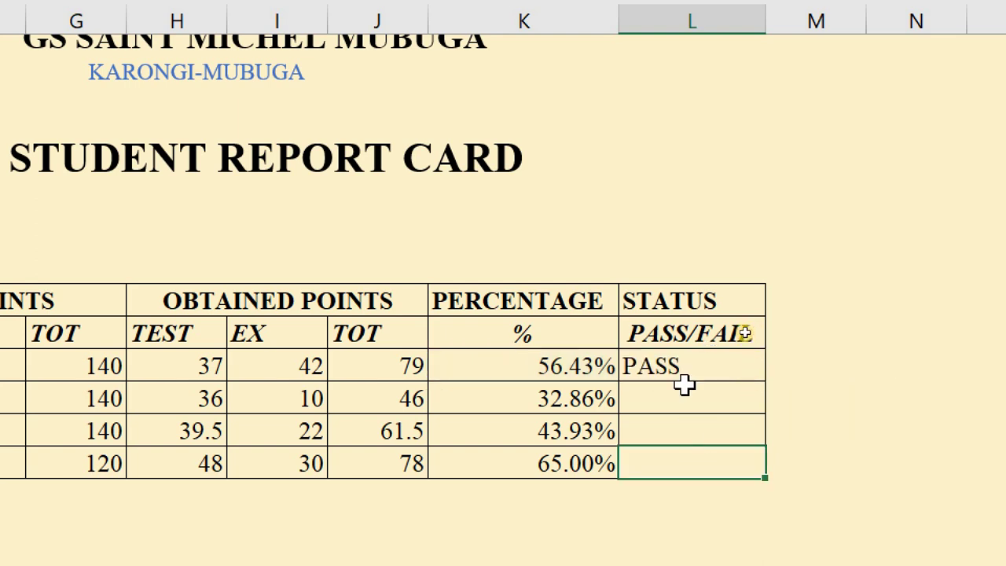
click(683, 357)
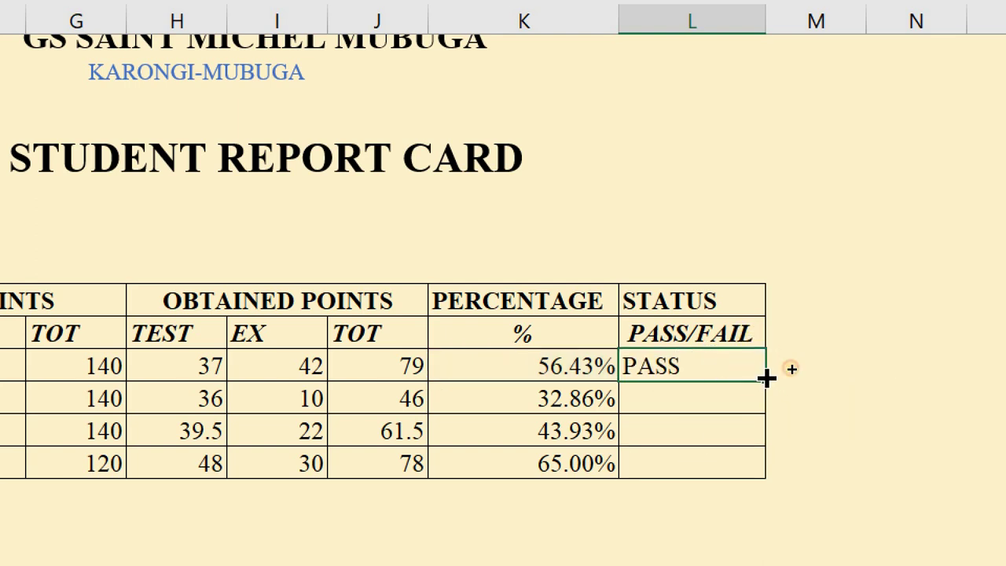
drag(767, 377, 779, 463)
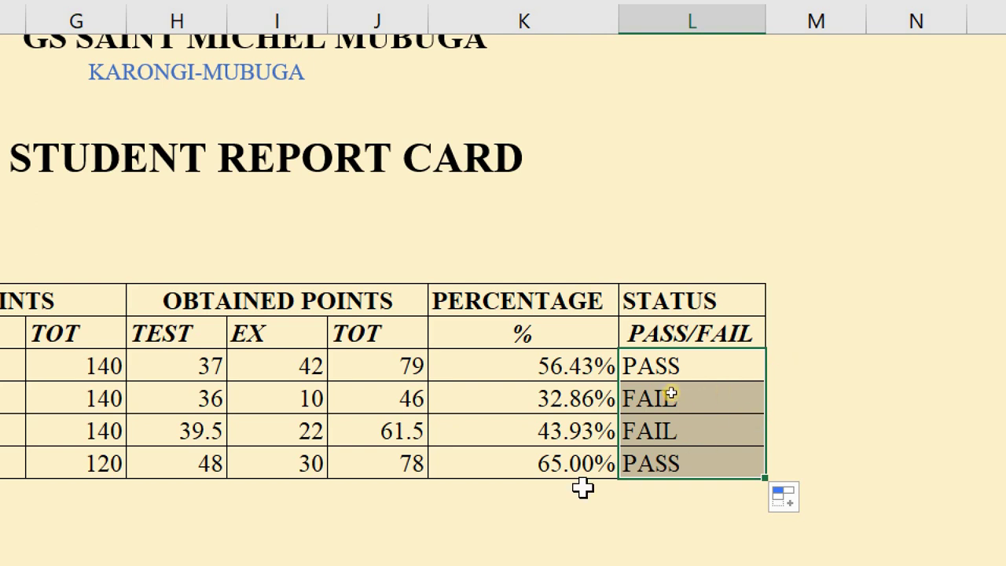
click(678, 419)
scroll(679, 420, down, 1)
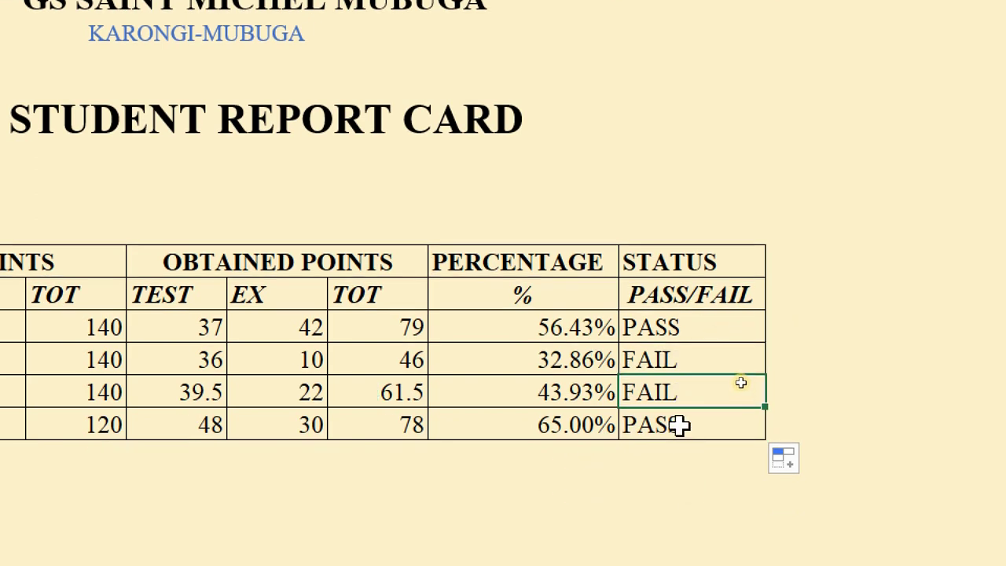
click(673, 418)
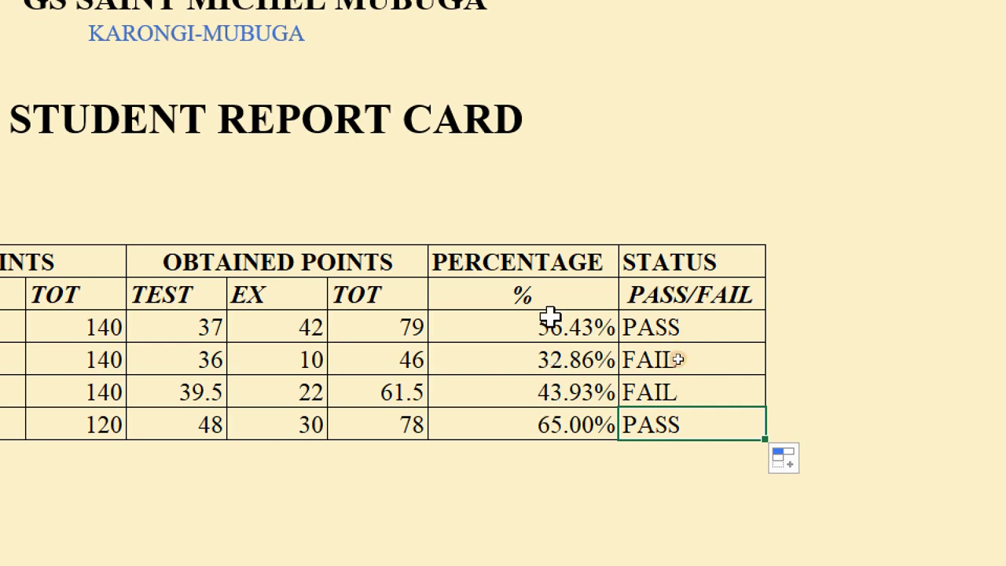
- Decrease K14:K17 to zero decimals so they read 56%, 33%, 44% and 65%
drag(550, 317, 555, 424)
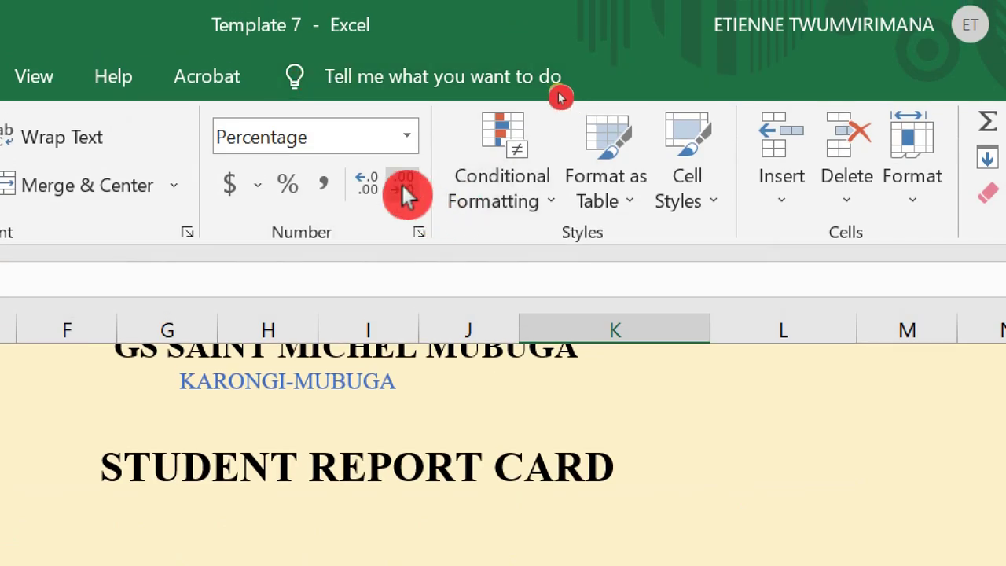
click(404, 193)
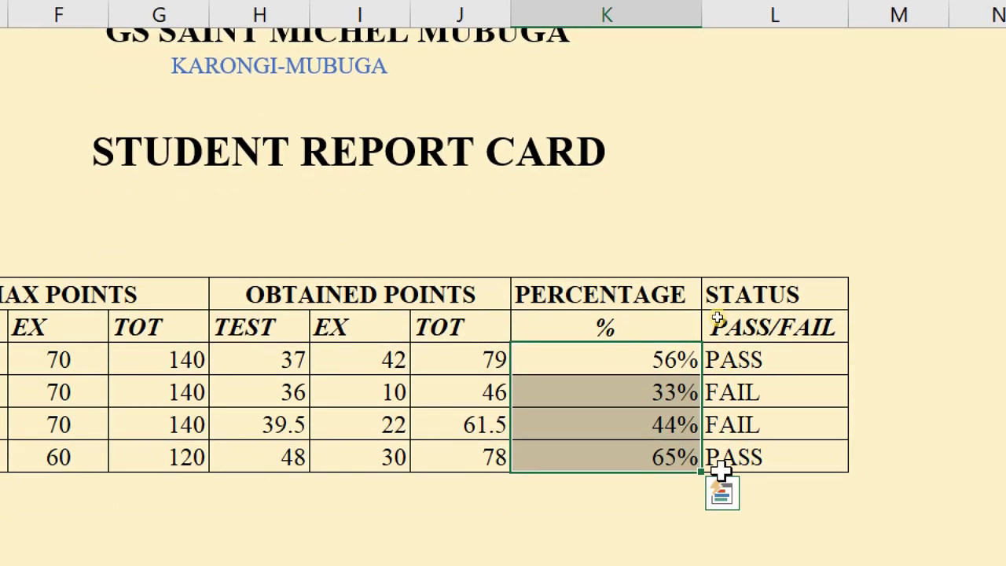
click(794, 453)
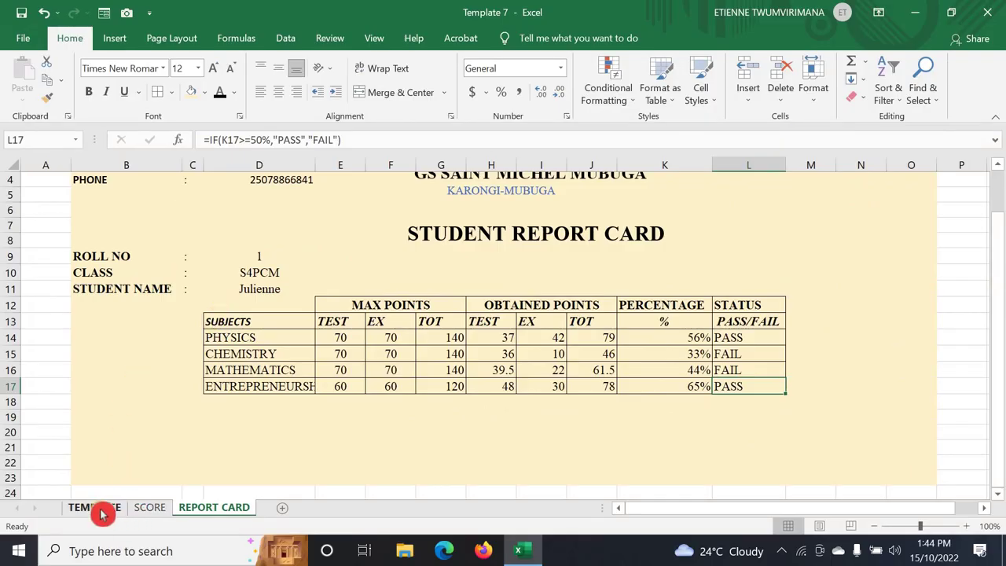
- Pick roll number 7 in the D9 dropdown, after briefly trying roll 3
click(100, 511)
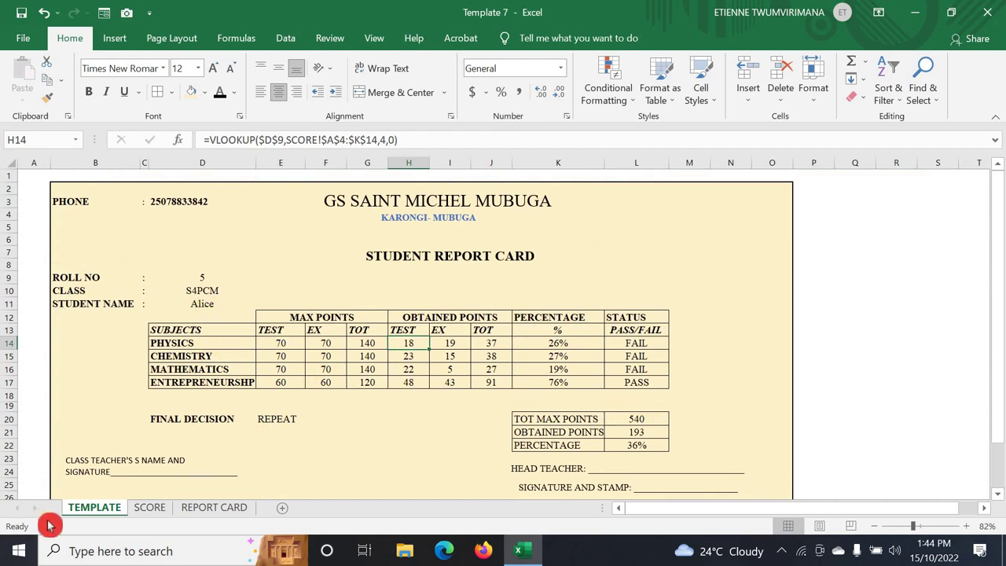
click(221, 508)
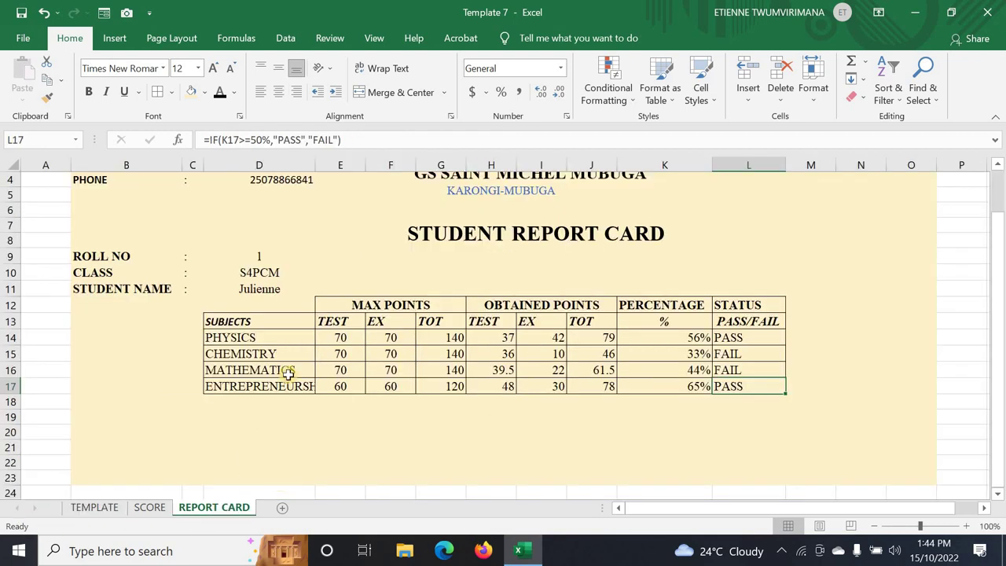
click(263, 253)
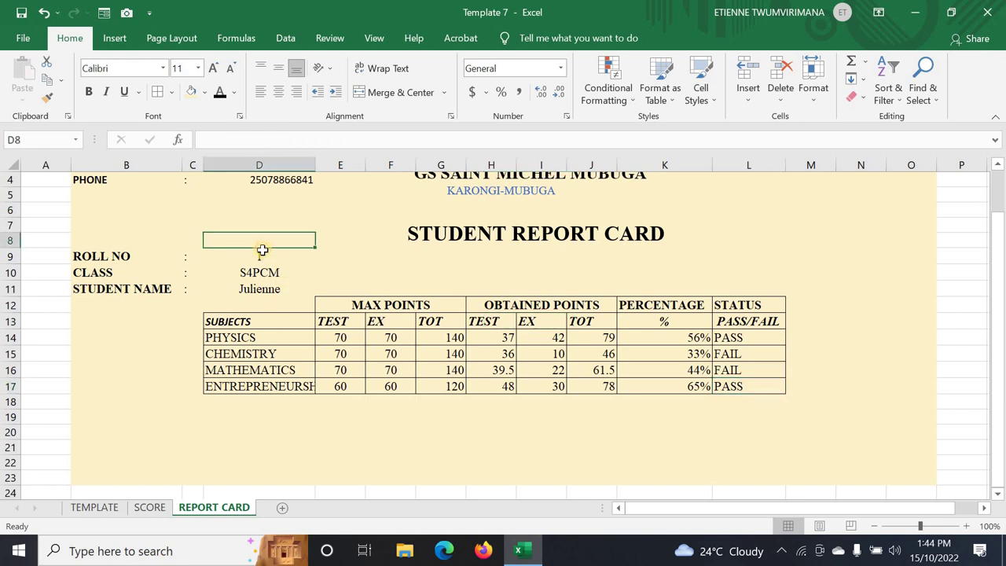
click(321, 260)
click(247, 297)
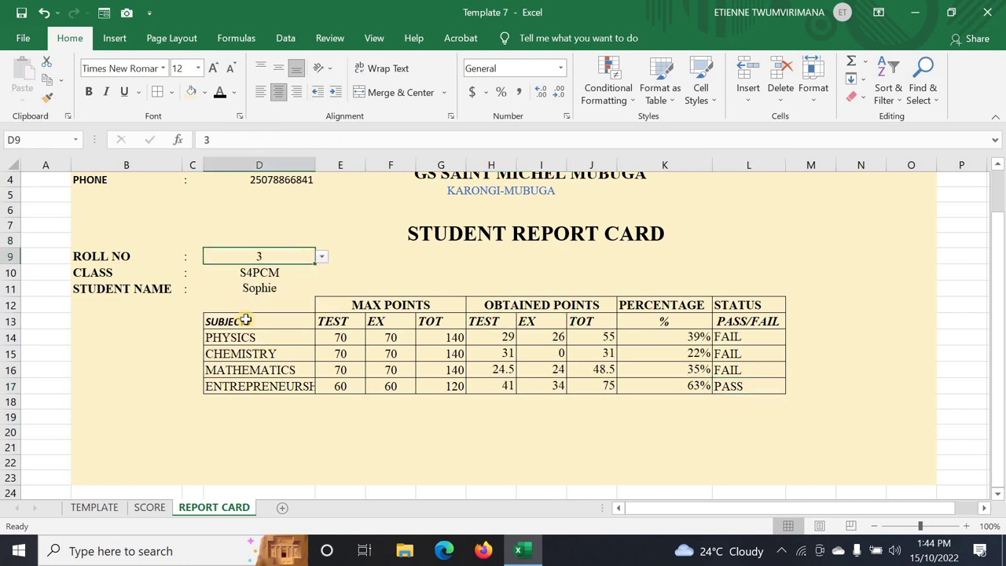
click(322, 256)
click(250, 338)
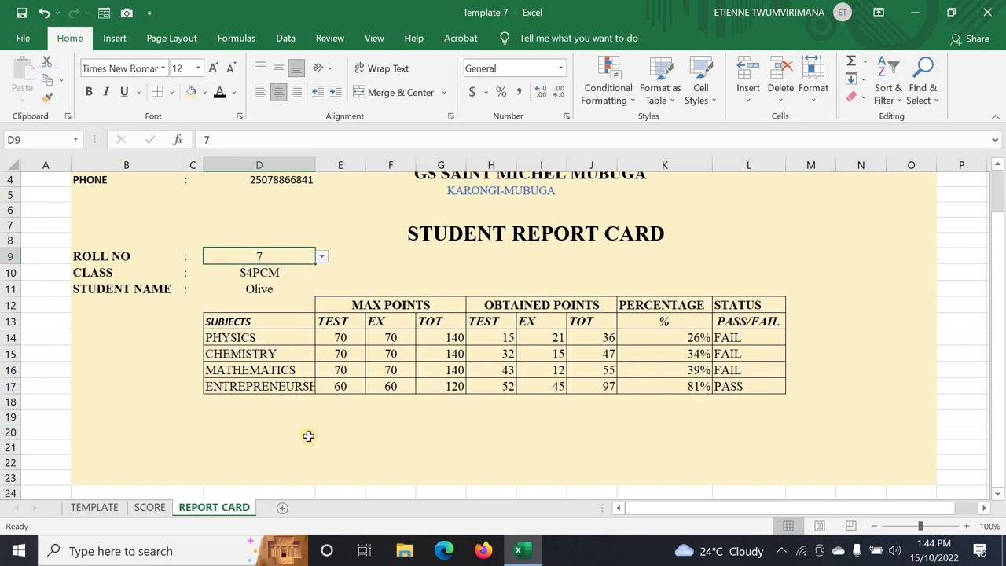
- Review the TEMPLATE sheet's FINAL DECISION and summary layout, then return to REPORT CARD
click(308, 435)
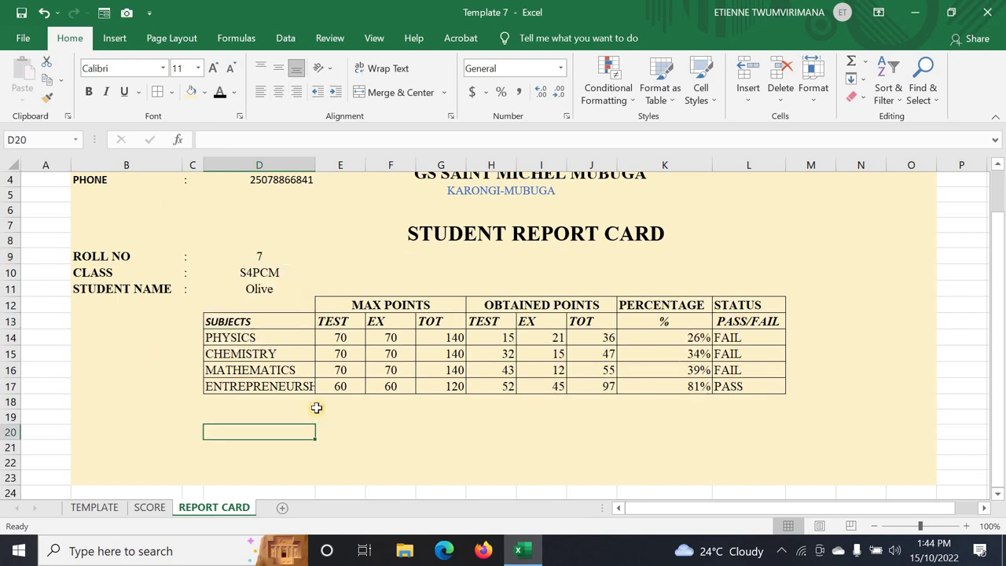
click(97, 511)
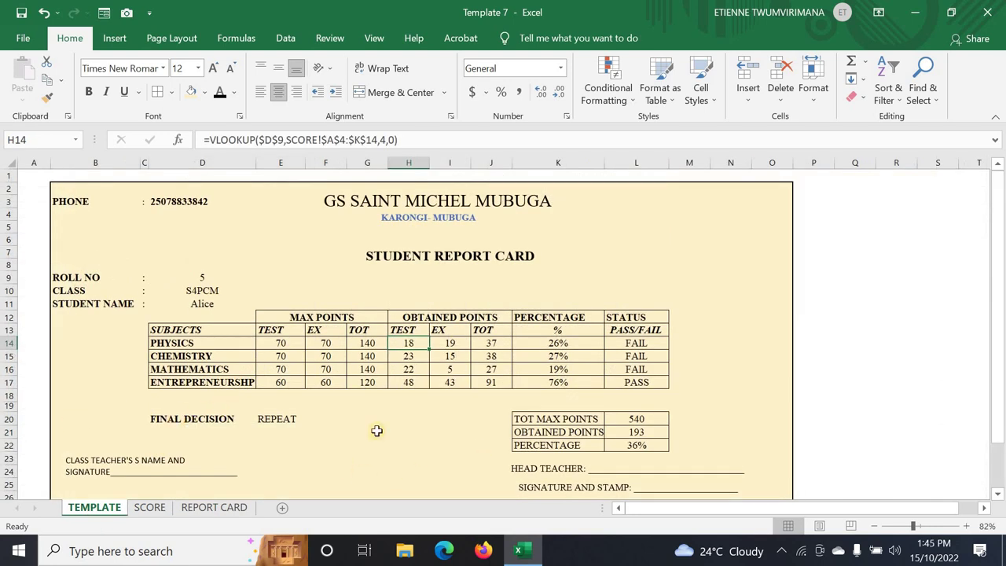
click(3, 419)
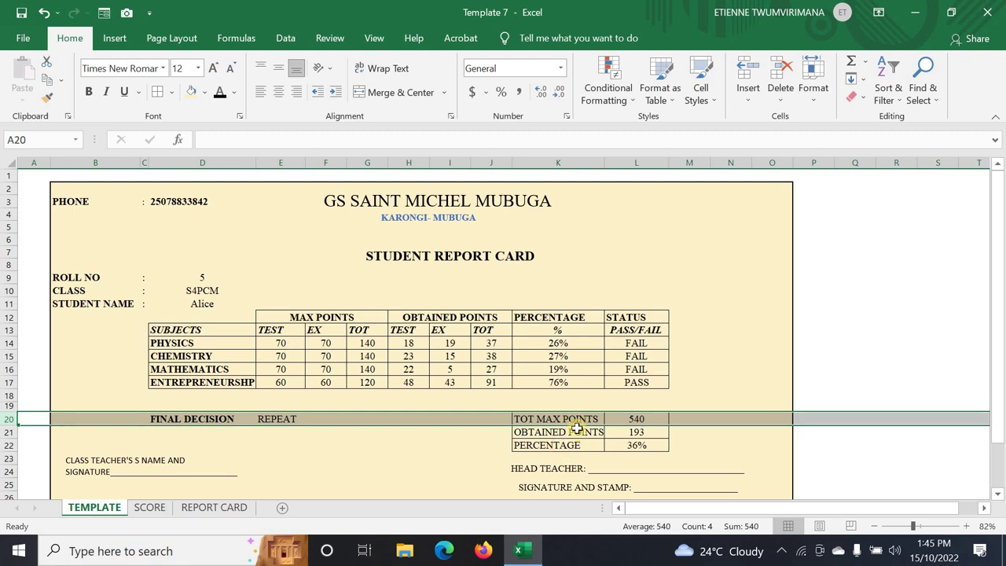
click(226, 508)
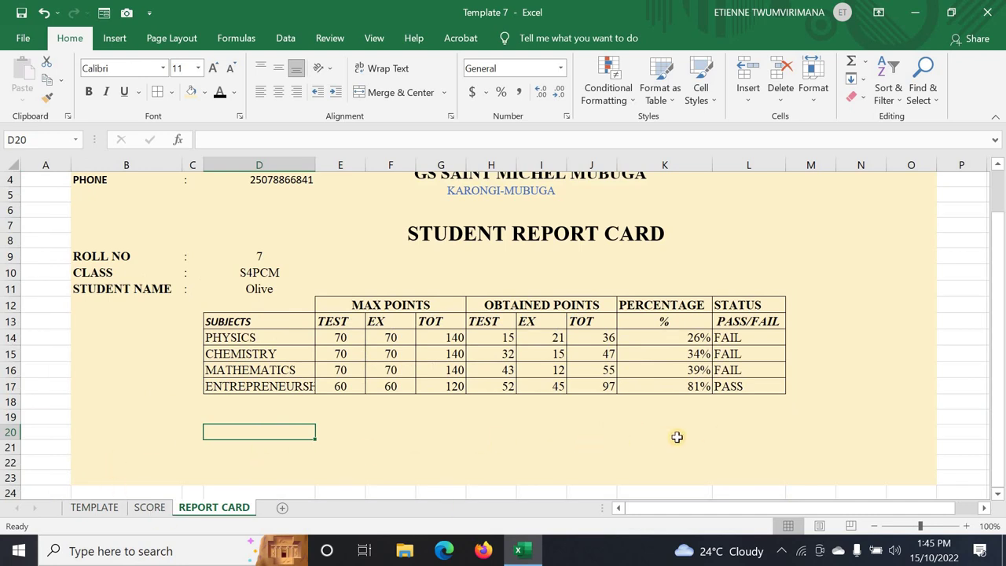
- Type TOT MAX POINTS in K20, OBTAINED POINT in K21 and PERCENTAGE in K22
click(675, 429)
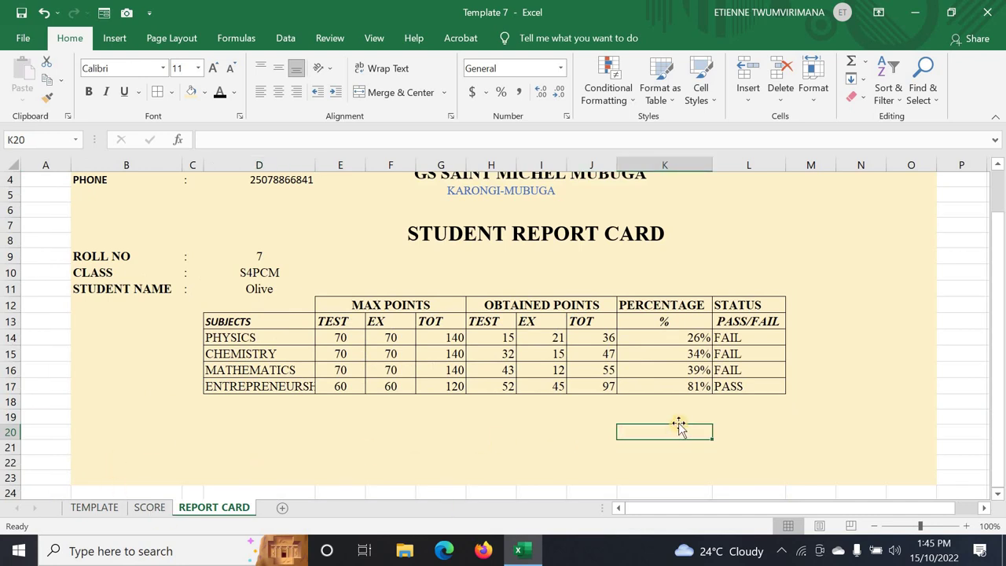
text(TOT MAX POINT)
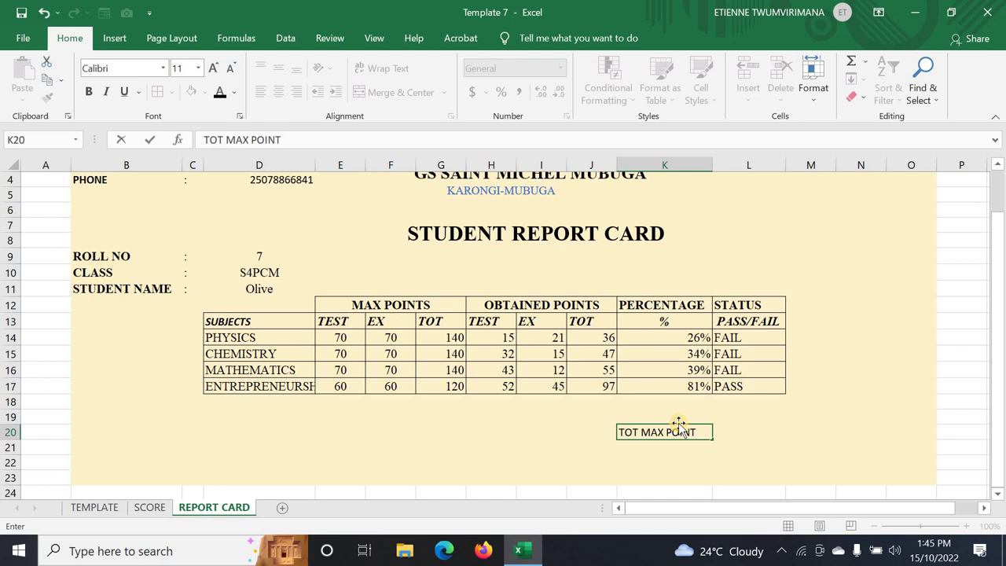
text(S)
click(687, 448)
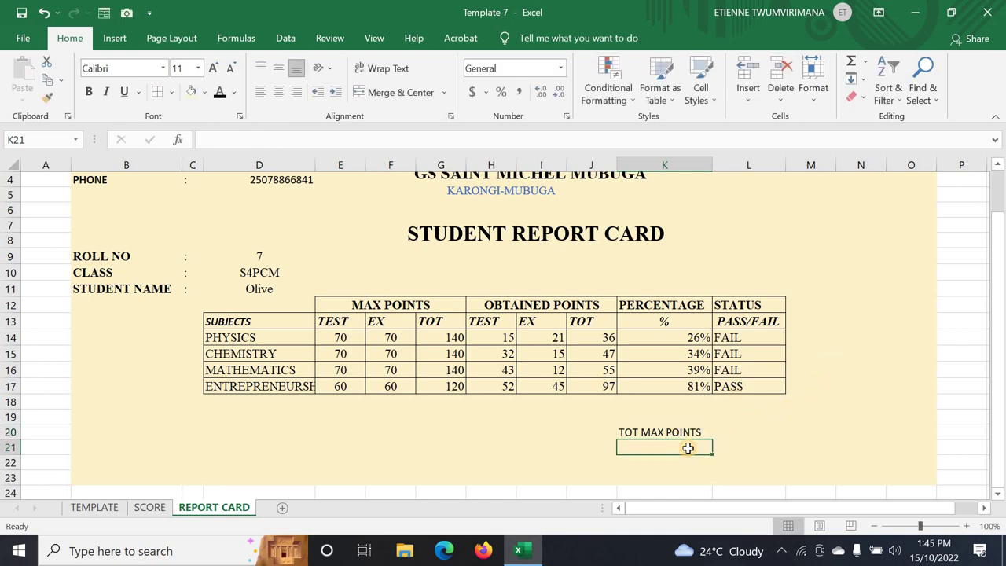
text(OBTAINED POINT)
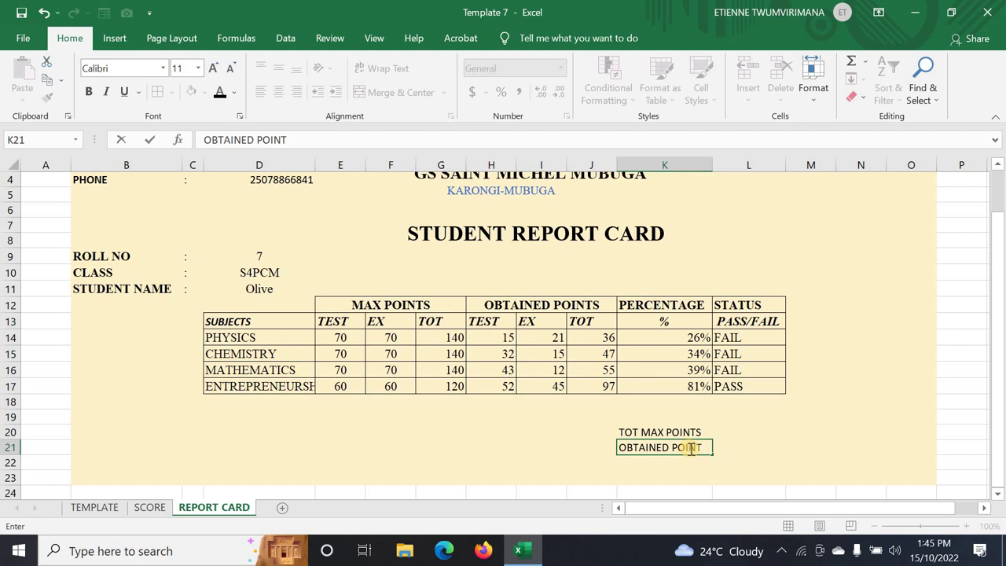
key(Tab)
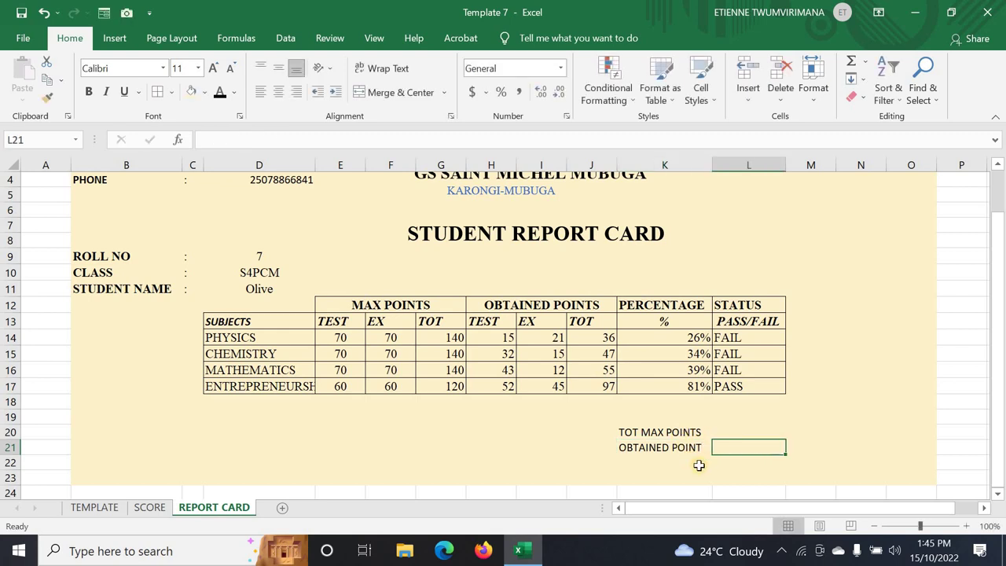
click(682, 466)
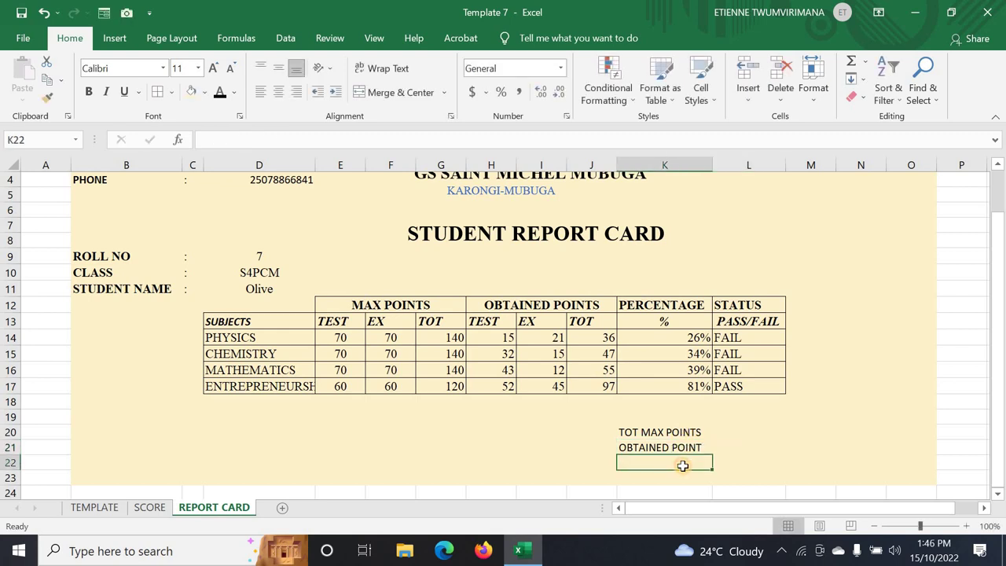
text(PERCENTAGE)
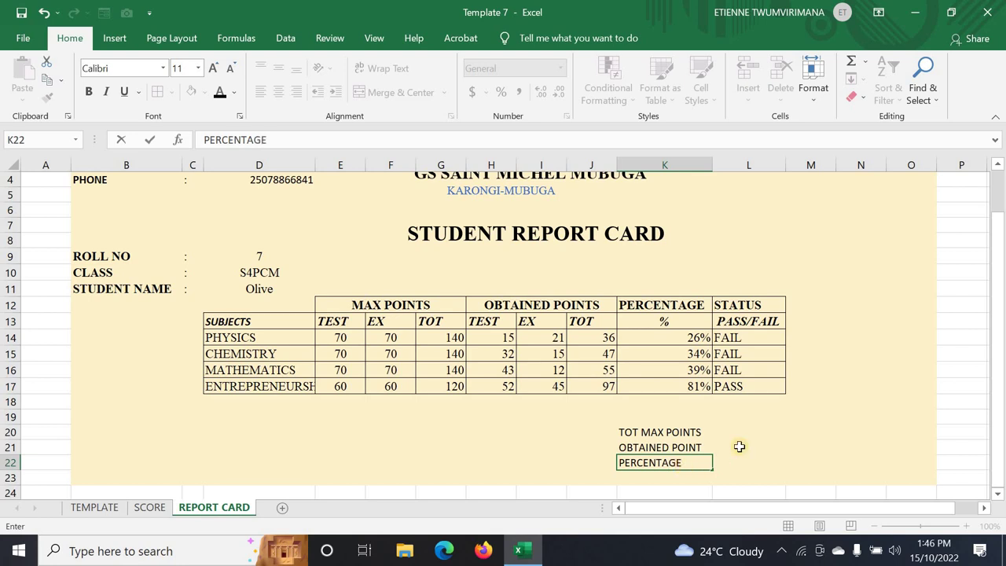
click(739, 447)
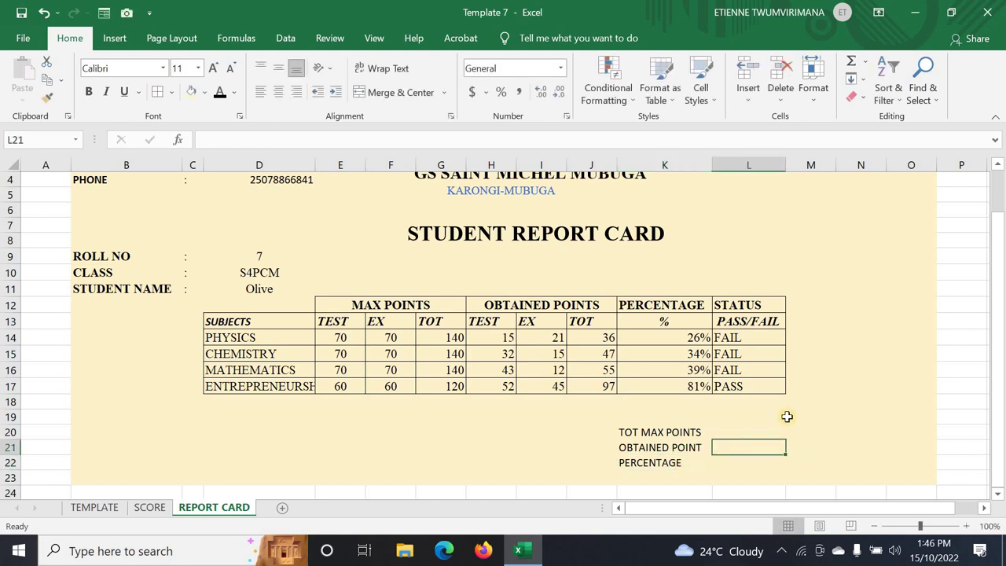
scroll(787, 416, down, 1)
click(651, 386)
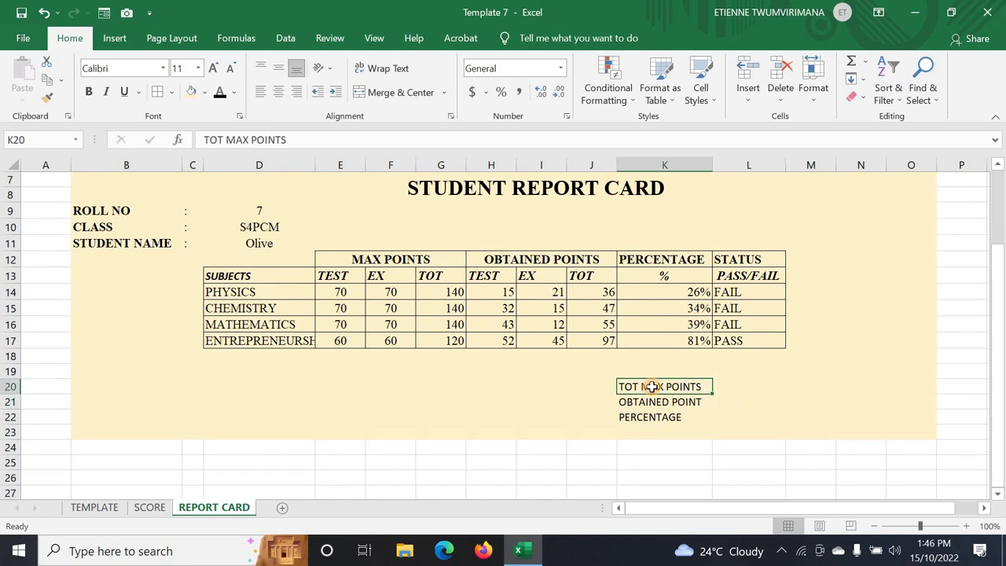
- Apply All Borders to K20:L22 to box the summary labels and value cells
drag(651, 386, 739, 420)
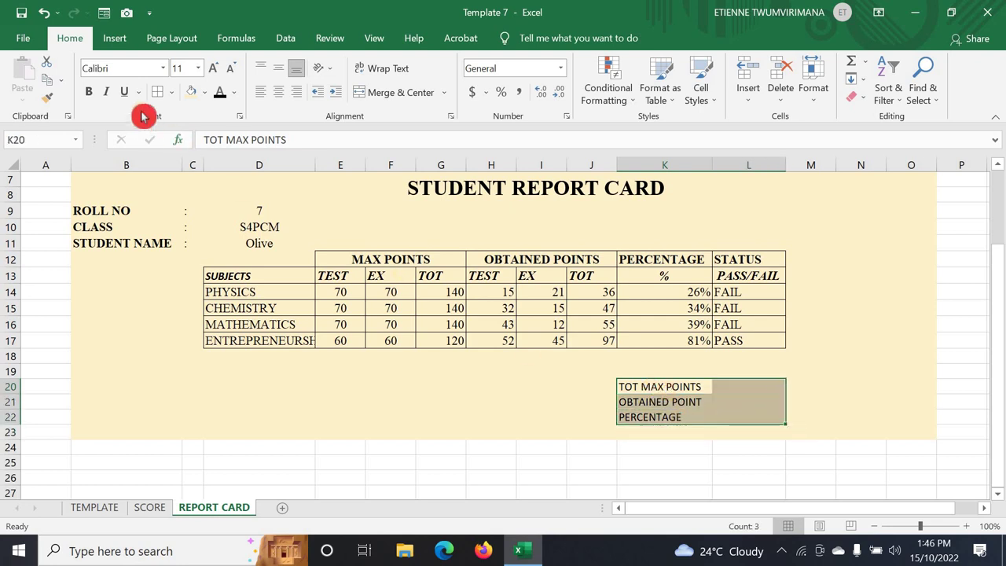
click(161, 98)
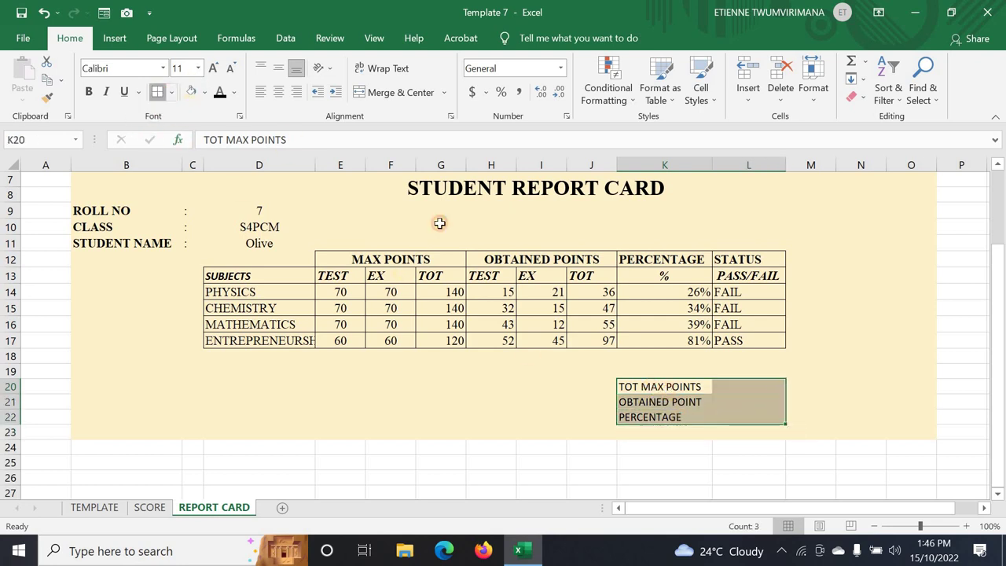
click(797, 373)
click(732, 385)
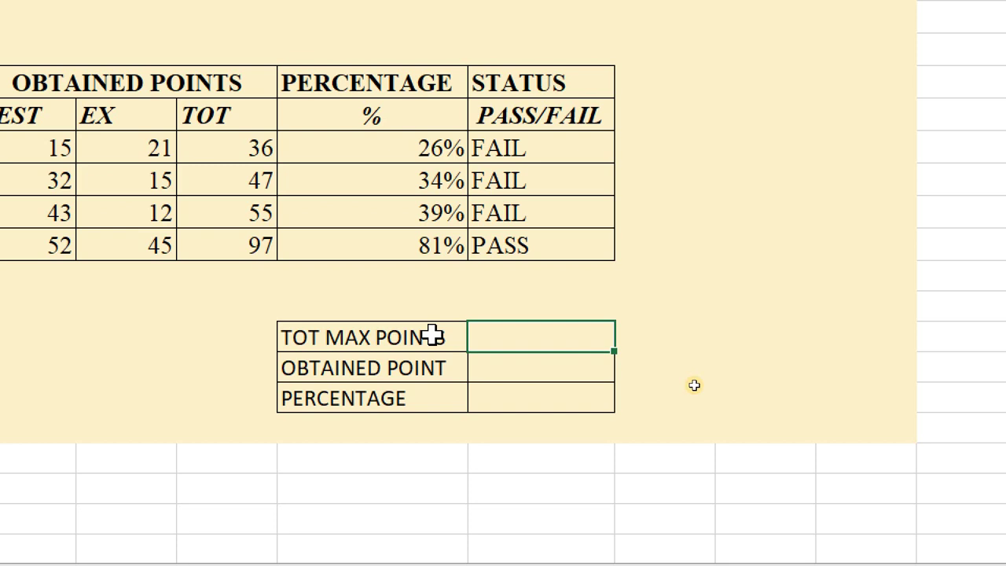
- Enter =SUM(G14:G17) in L20 for total max points, giving 540
text(S)
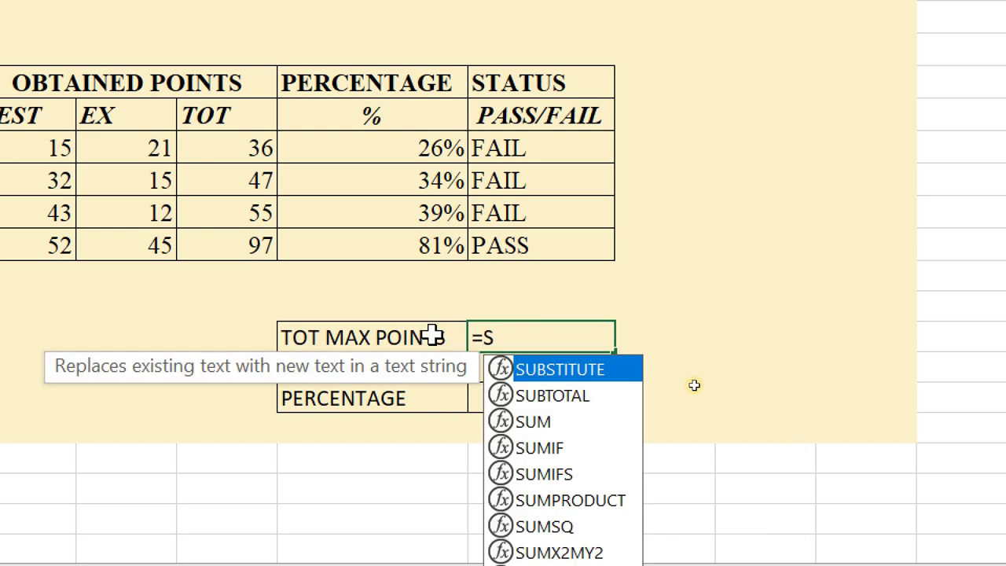
text(UM()
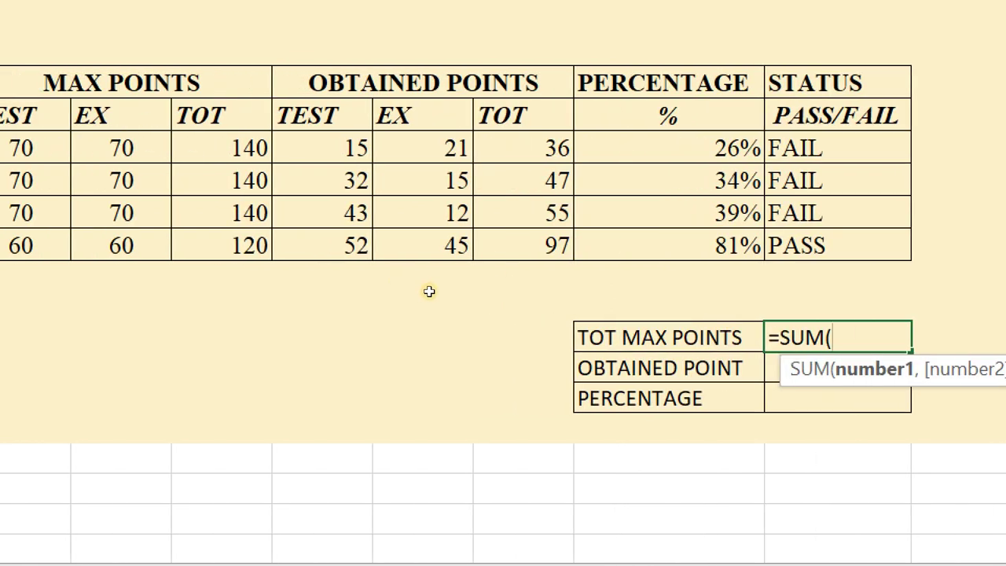
drag(204, 148, 231, 236)
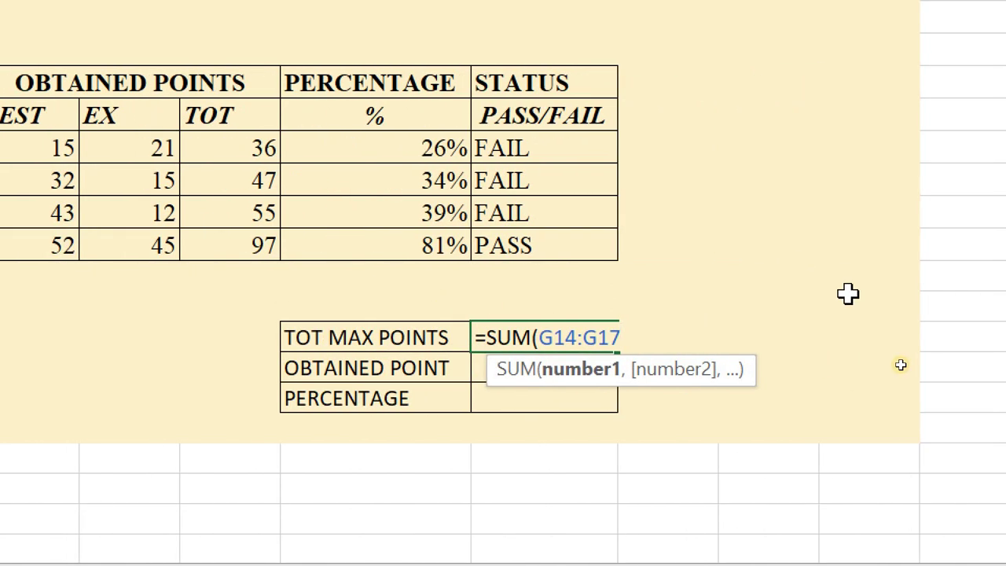
text())
key(Return)
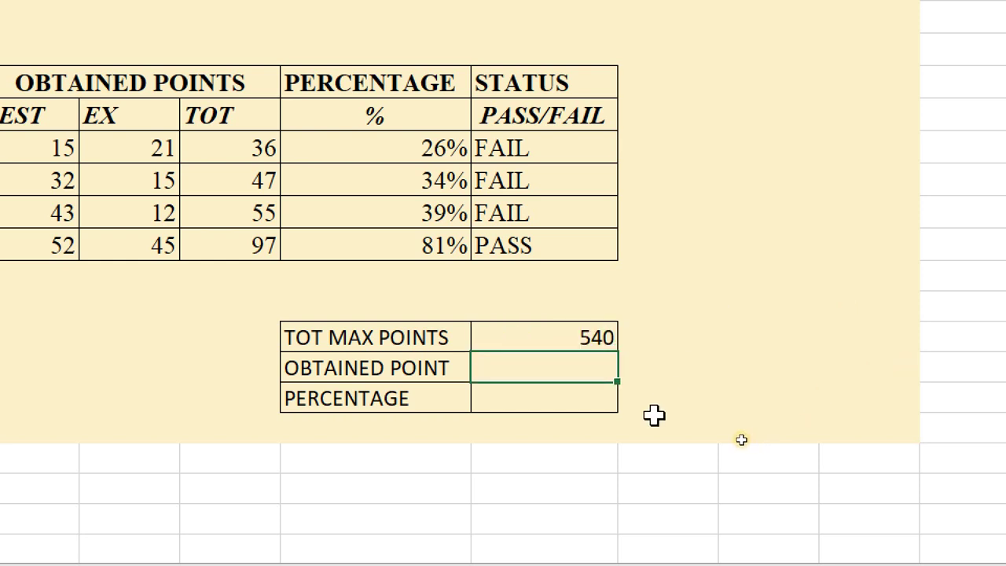
- Enter =SUM(J14:J17) in L21 for obtained points, giving 235
text(=SUM)
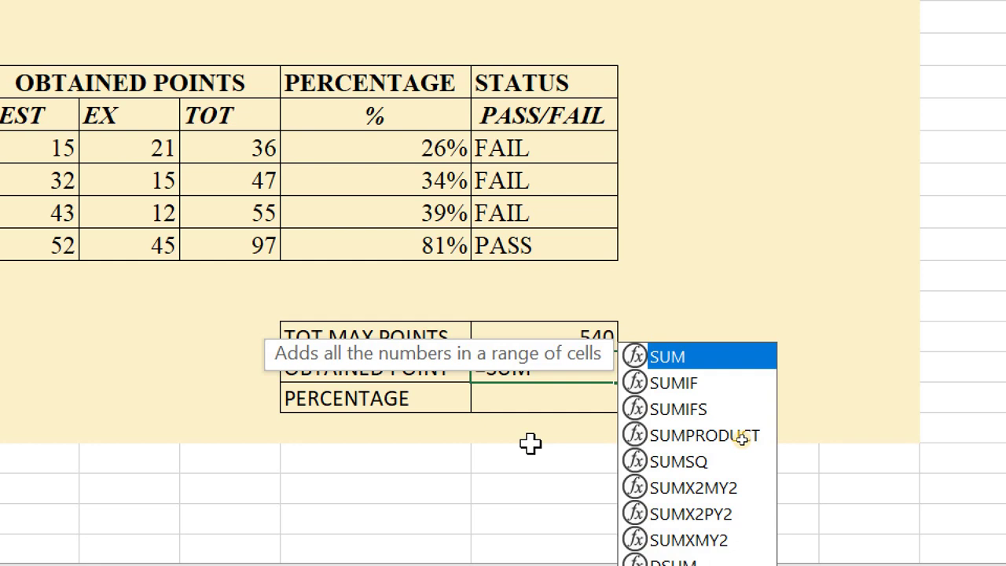
text(()
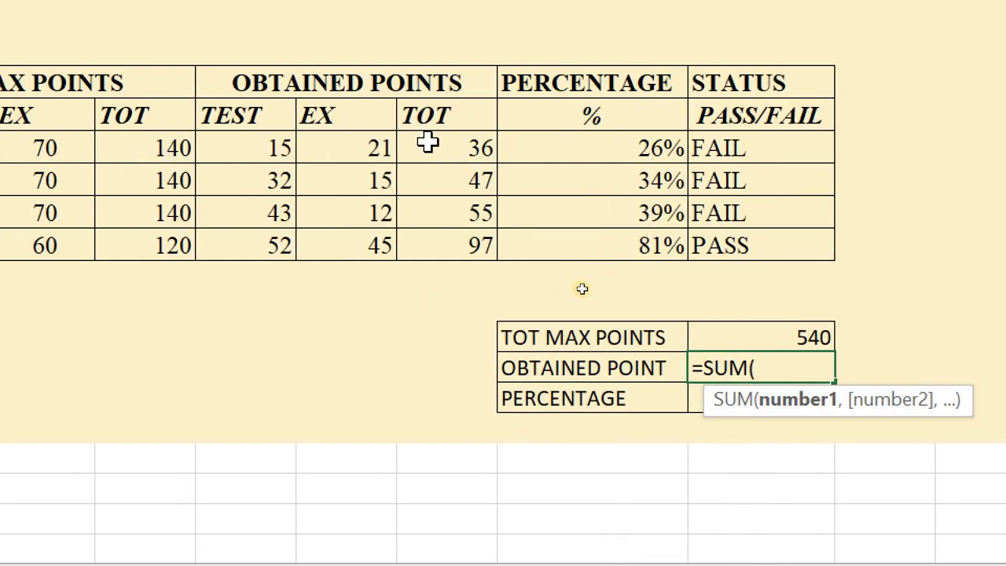
drag(427, 141, 451, 245)
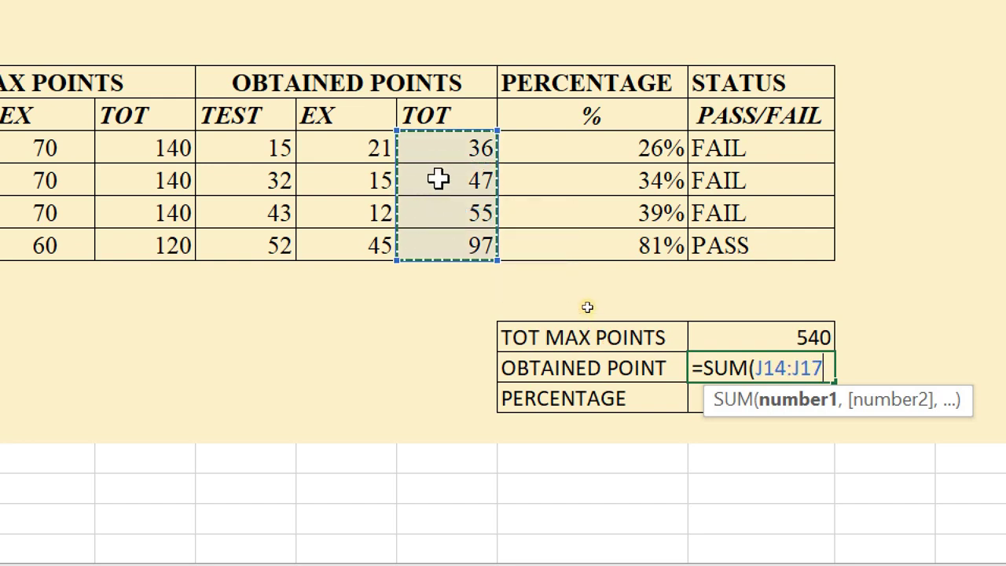
text())
key(Return)
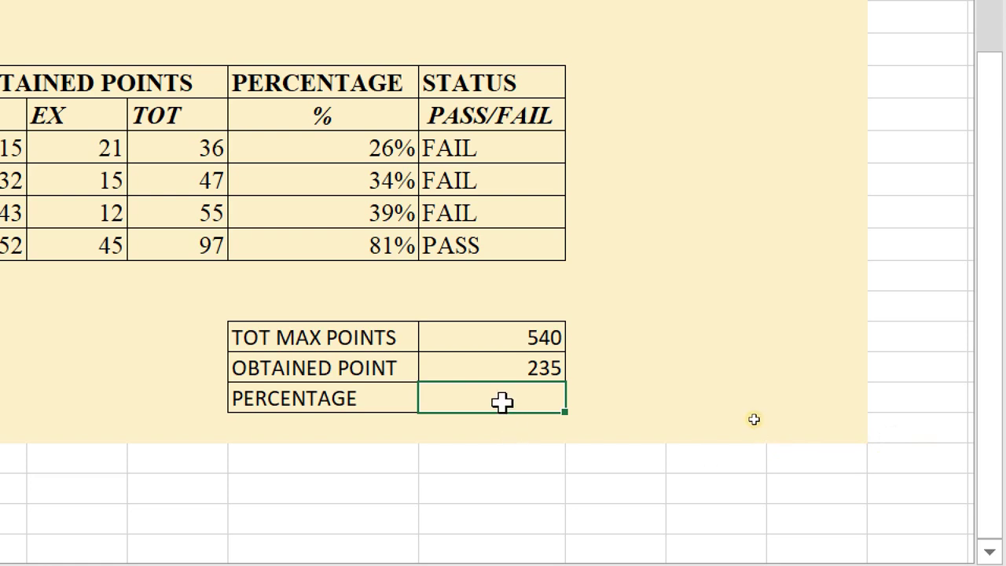
- Enter =L21/L20 in L22 and format it as a percent
text(=)
click(513, 368)
text(/)
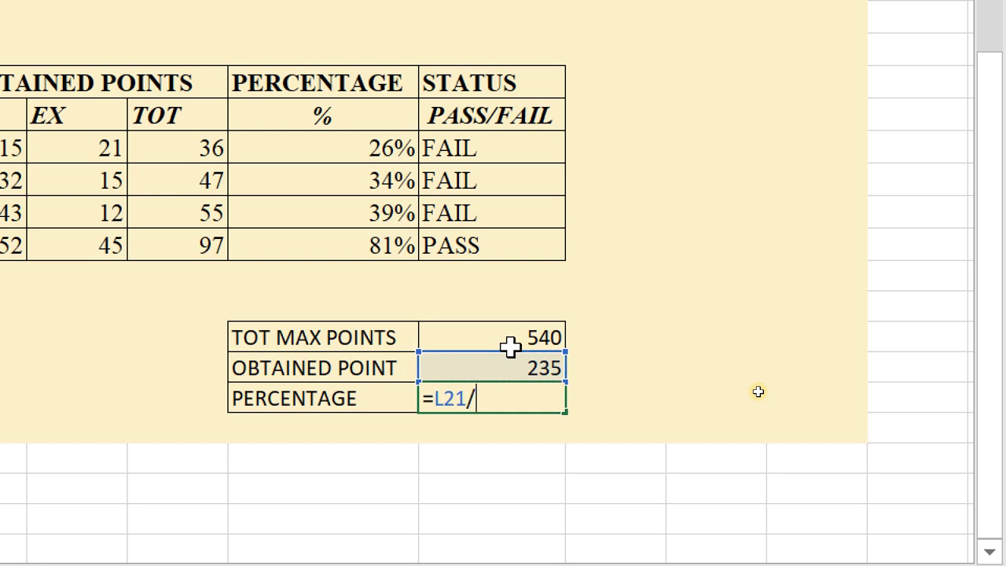
click(502, 337)
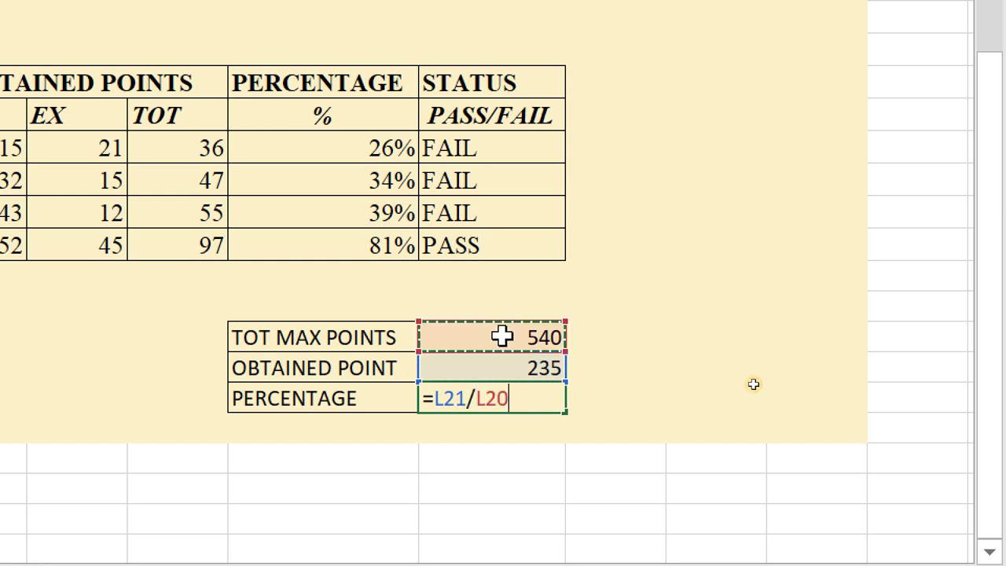
key(Return)
click(480, 394)
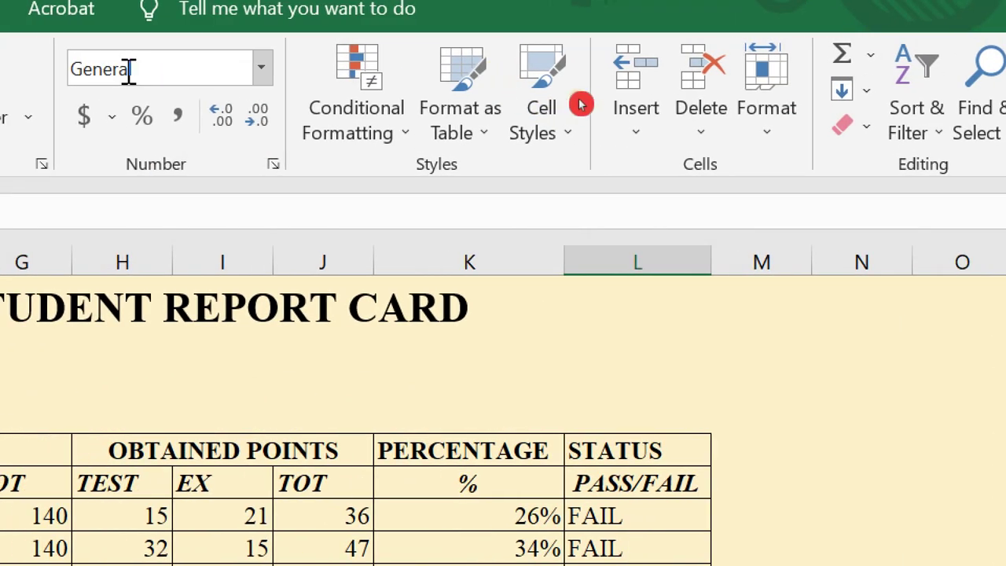
click(143, 116)
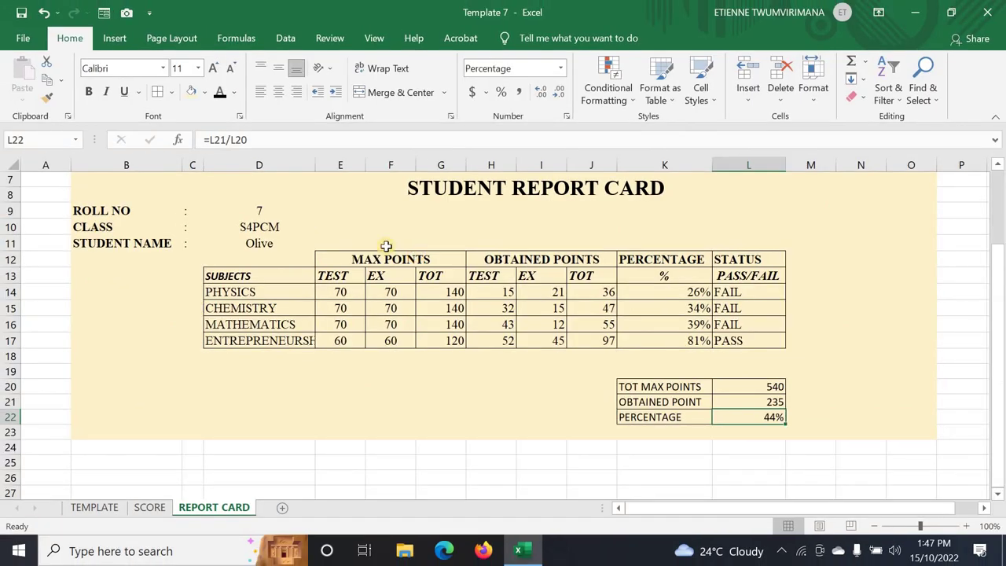
- Choose roll number 5 in the D9 dropdown, updating the summary to 193 points, 36%
click(253, 210)
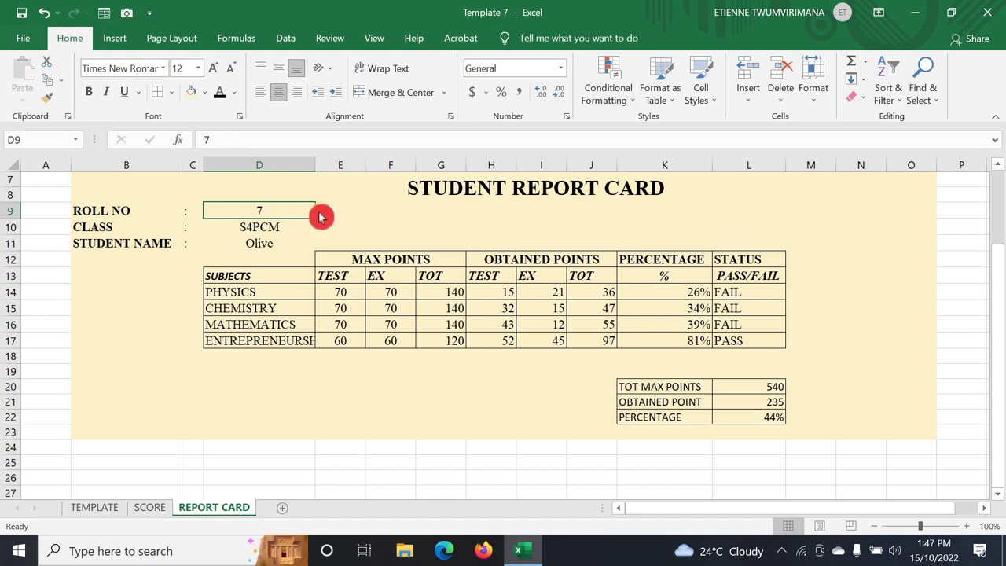
click(322, 211)
click(277, 236)
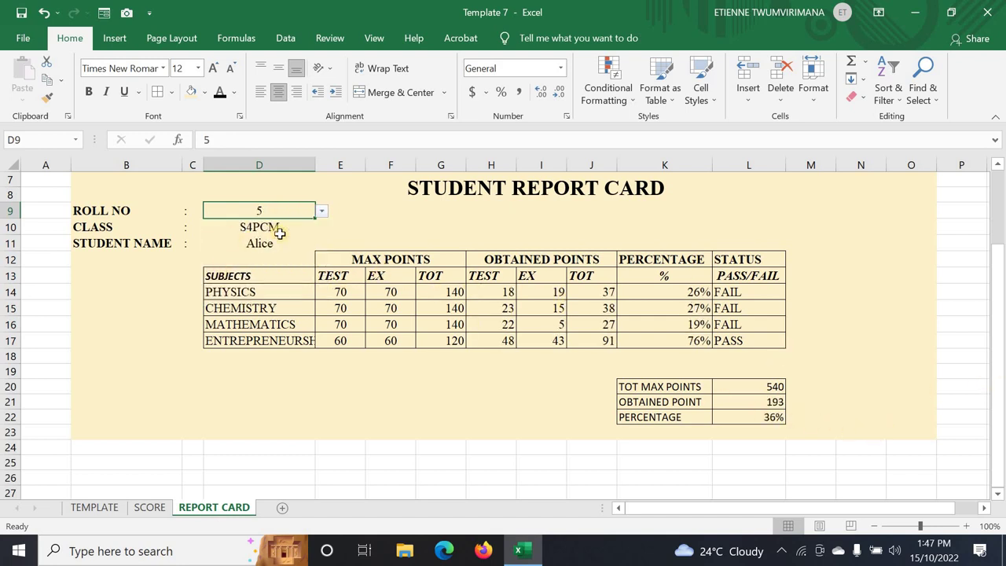
- Load roll 6 after trying roll 4, showing 331.5 points and 61%; select K20:L22
click(322, 213)
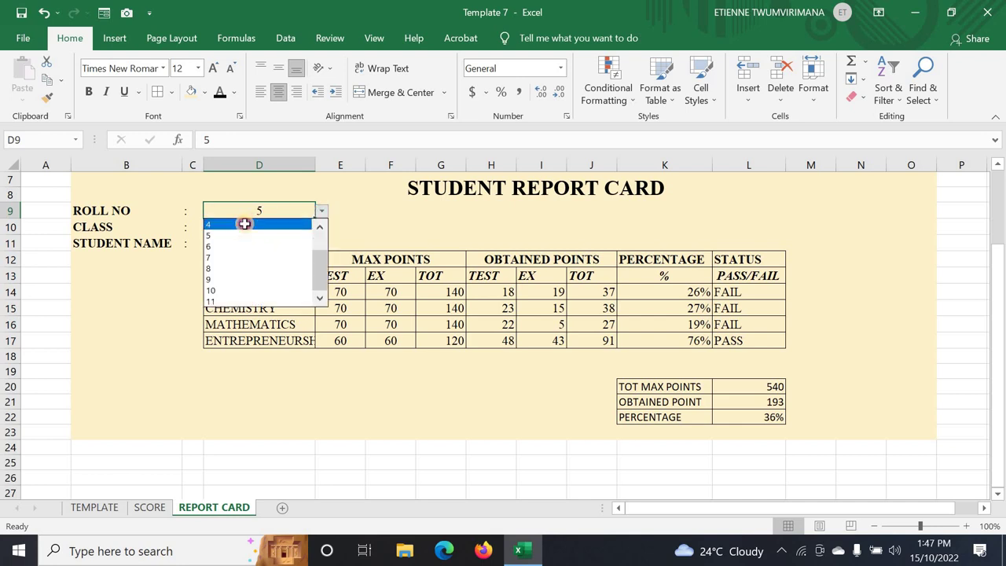
click(245, 224)
click(325, 217)
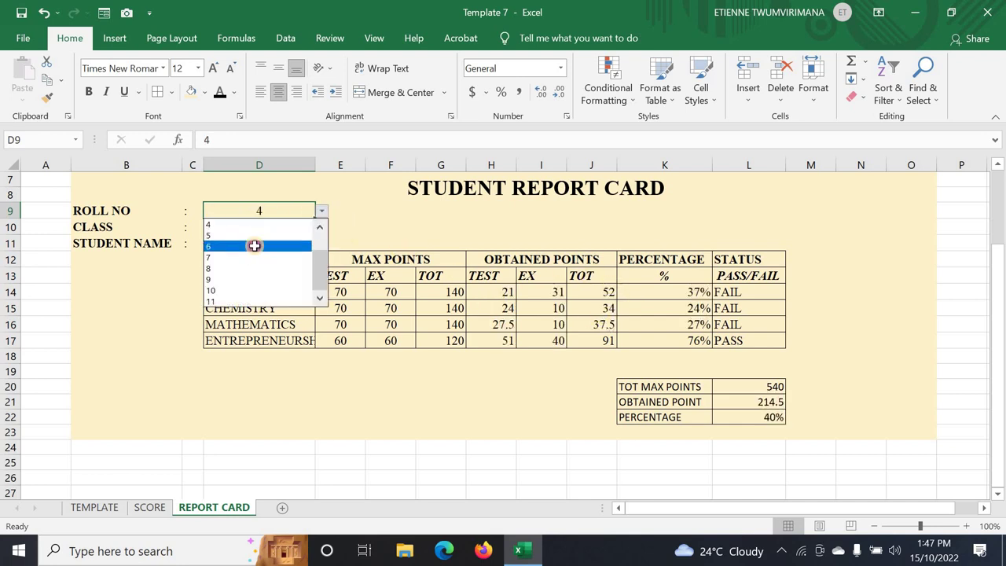
click(255, 245)
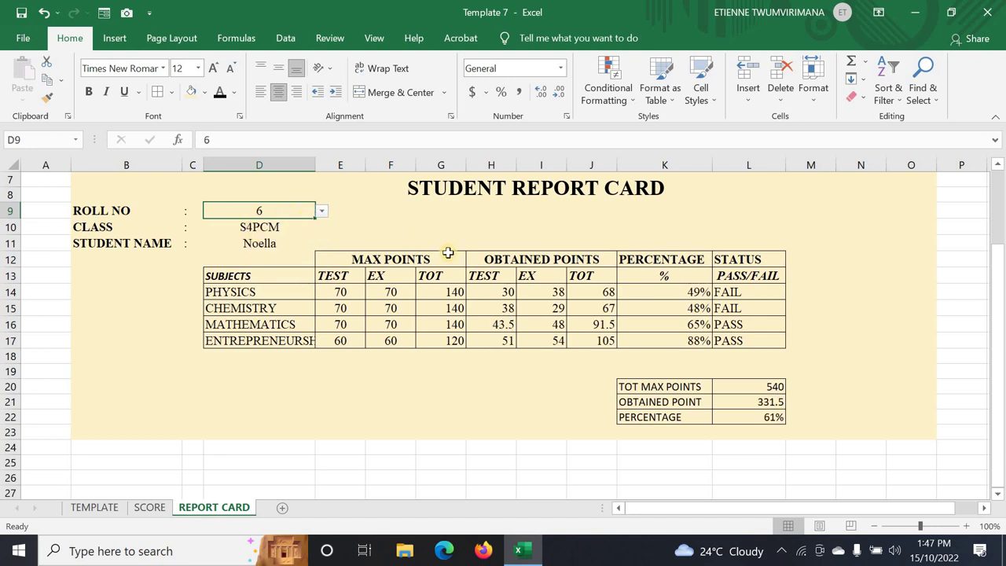
drag(633, 386, 766, 417)
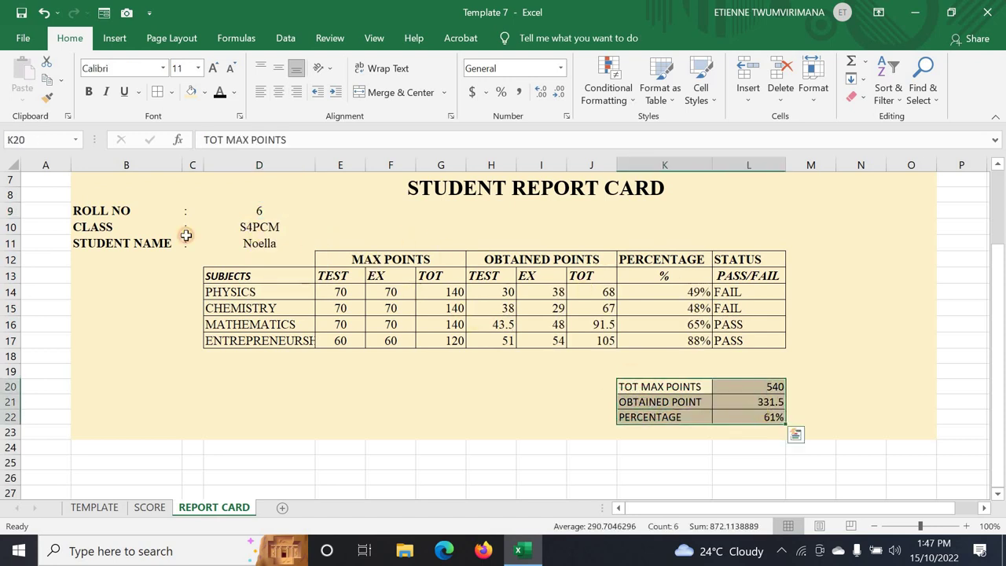
- Set the summary box K20:L22 to Times New Roman, size 12
click(198, 68)
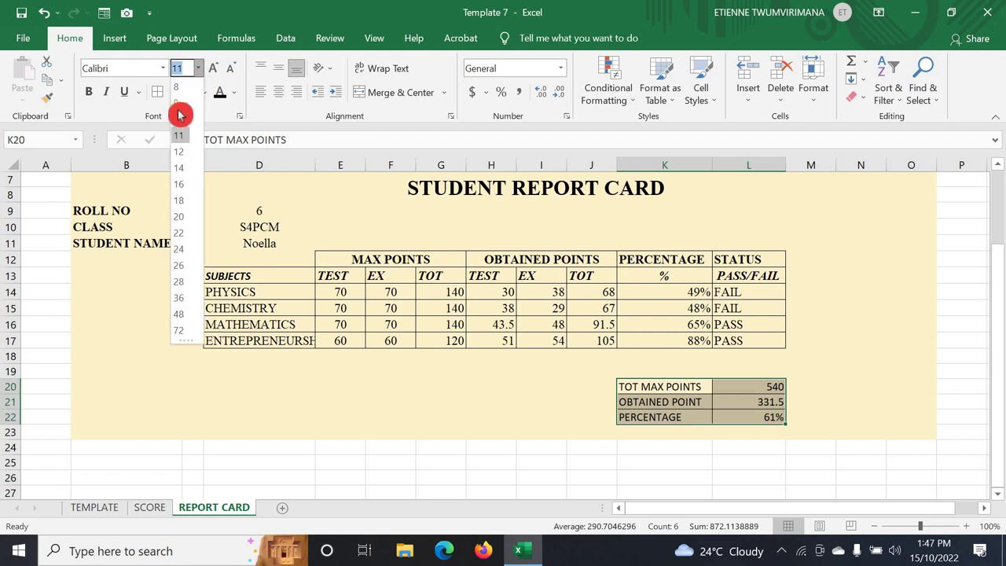
click(178, 150)
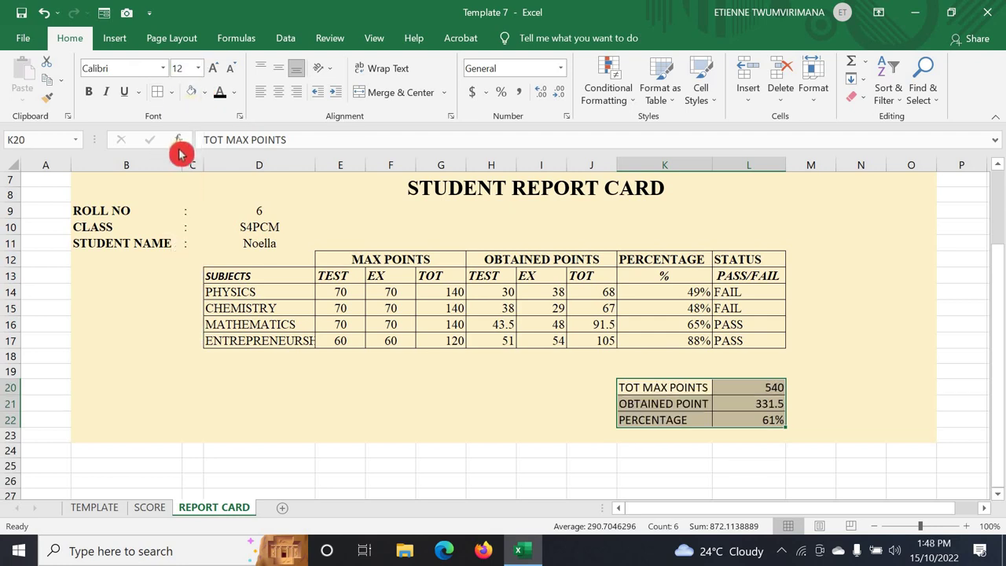
click(162, 69)
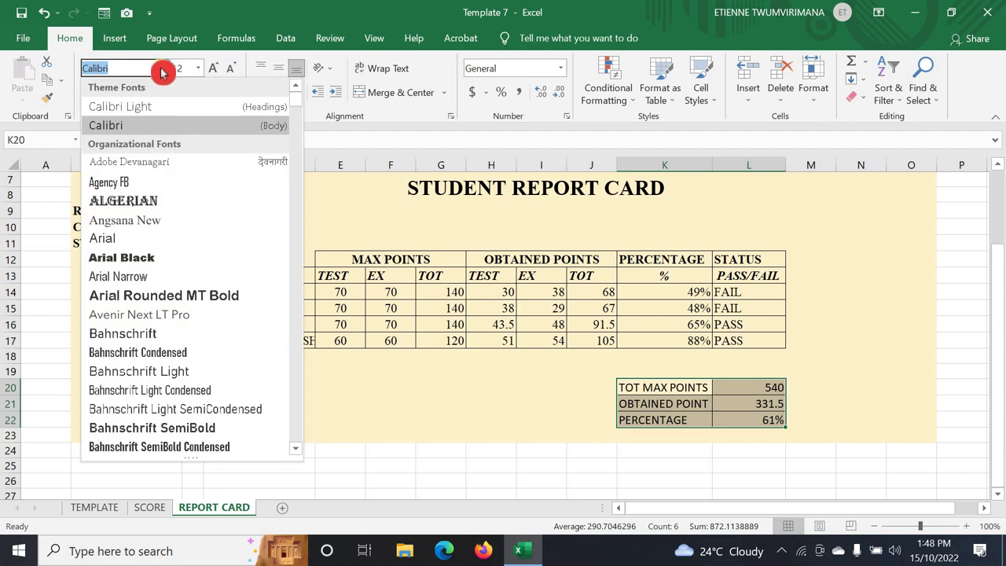
text(Times New Roman)
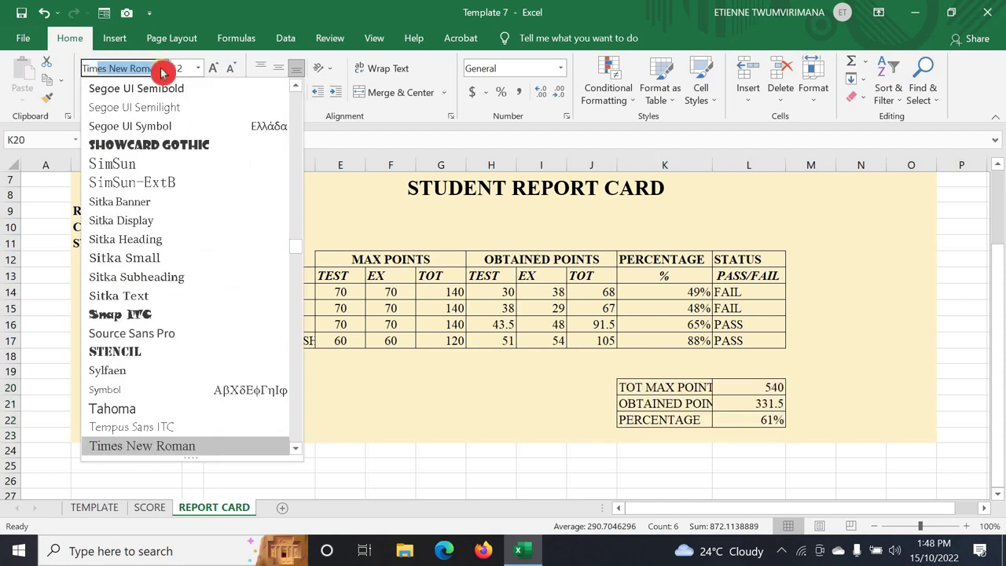
key(Return)
- Widen column K so the TOT MAX POINTS and OBTAINED POINT labels show in full
click(753, 341)
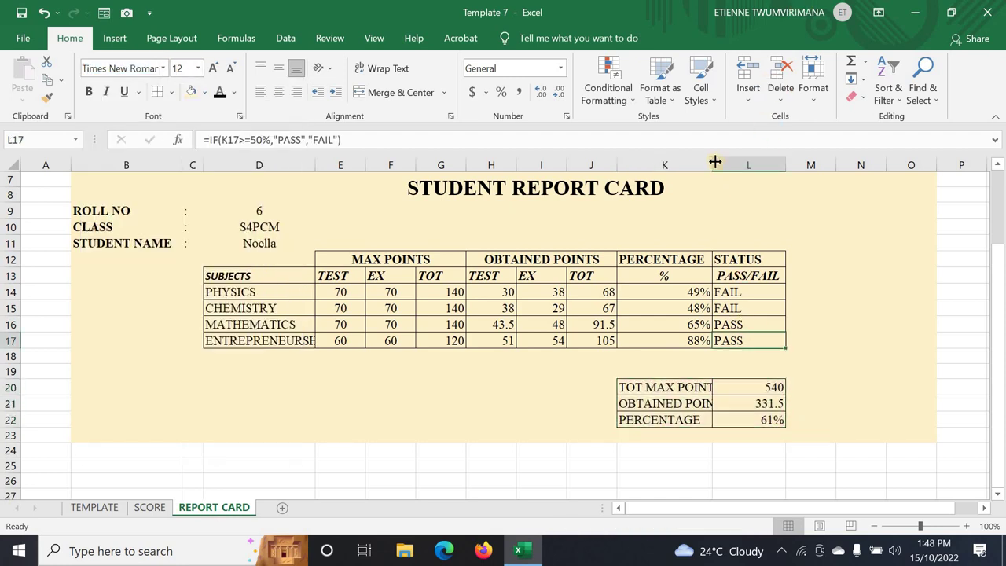
drag(716, 161, 746, 164)
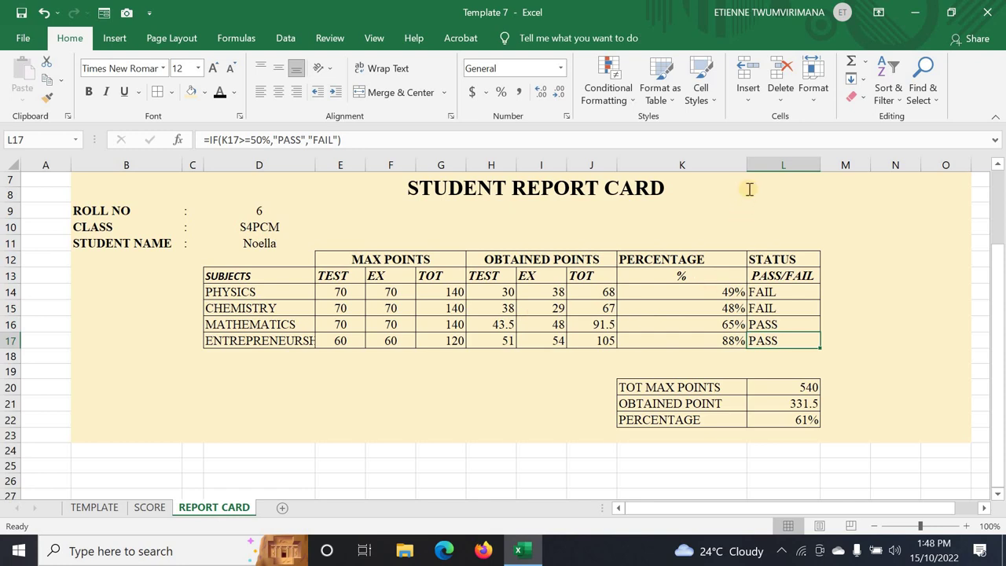
drag(749, 165, 724, 163)
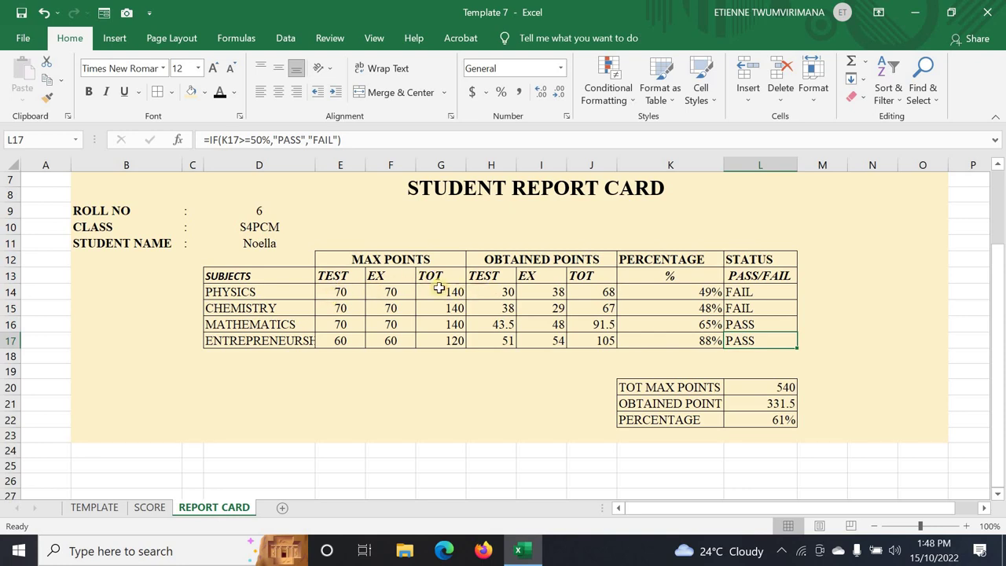
- Centre the subject scores, percentages and PASS/FAIL results in F14:L17
drag(381, 288, 737, 341)
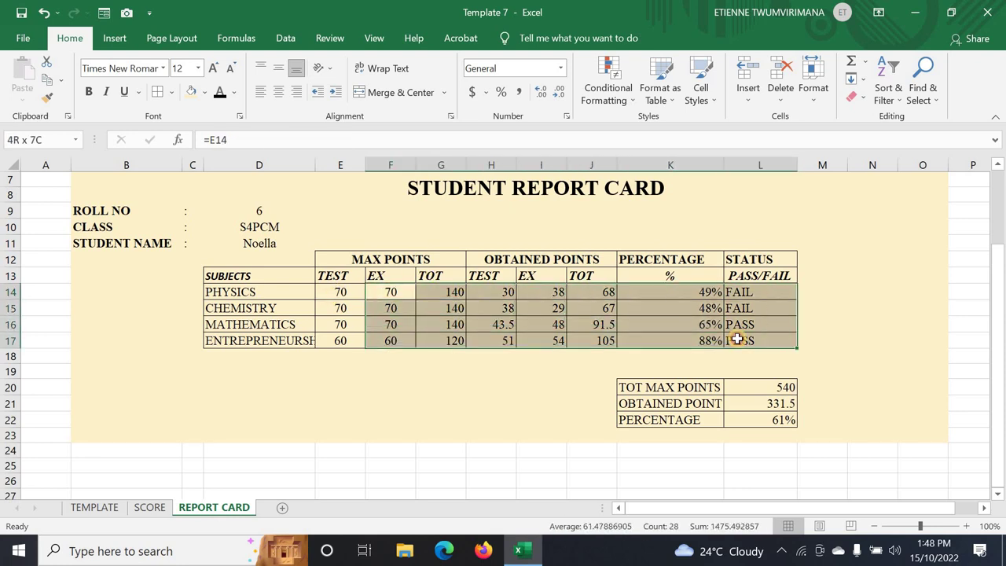
click(280, 93)
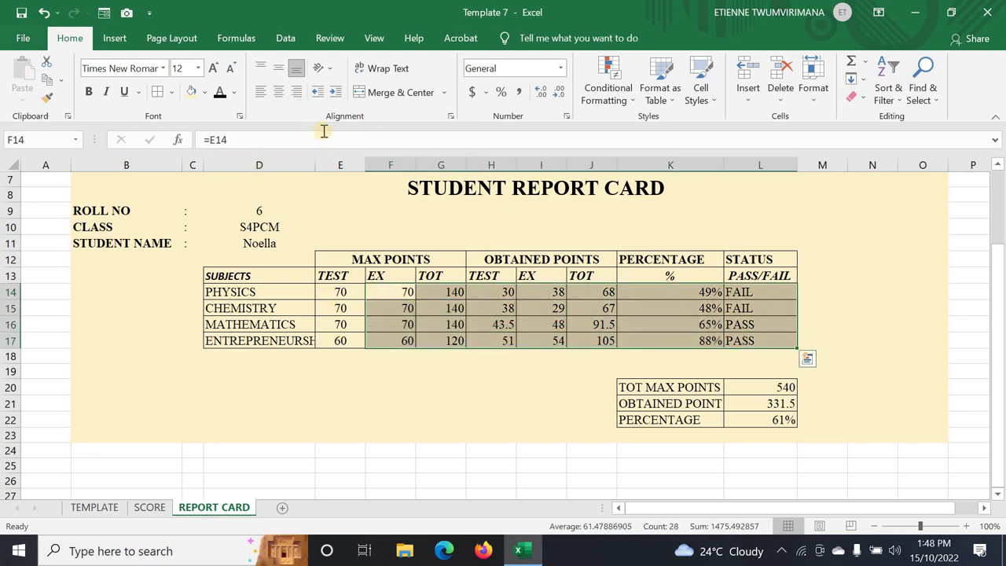
click(280, 92)
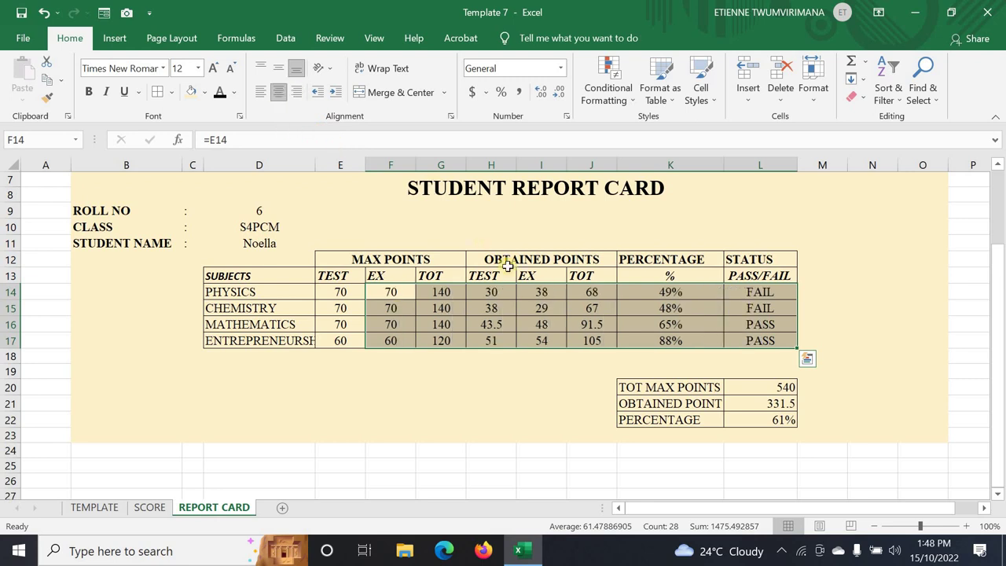
click(475, 353)
- Centre the summary box values and left-align its labels in K20:K22
drag(667, 390, 752, 422)
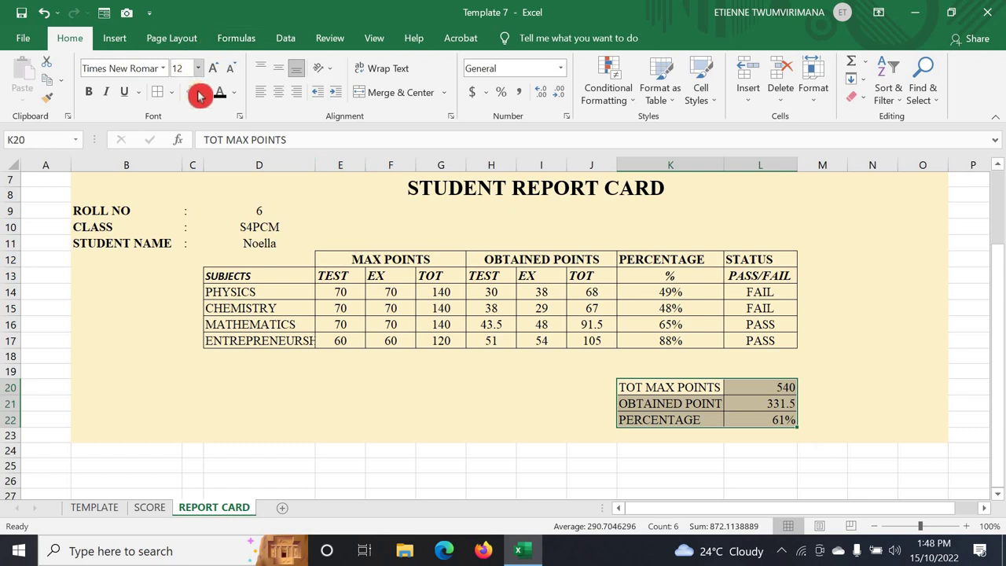
click(280, 94)
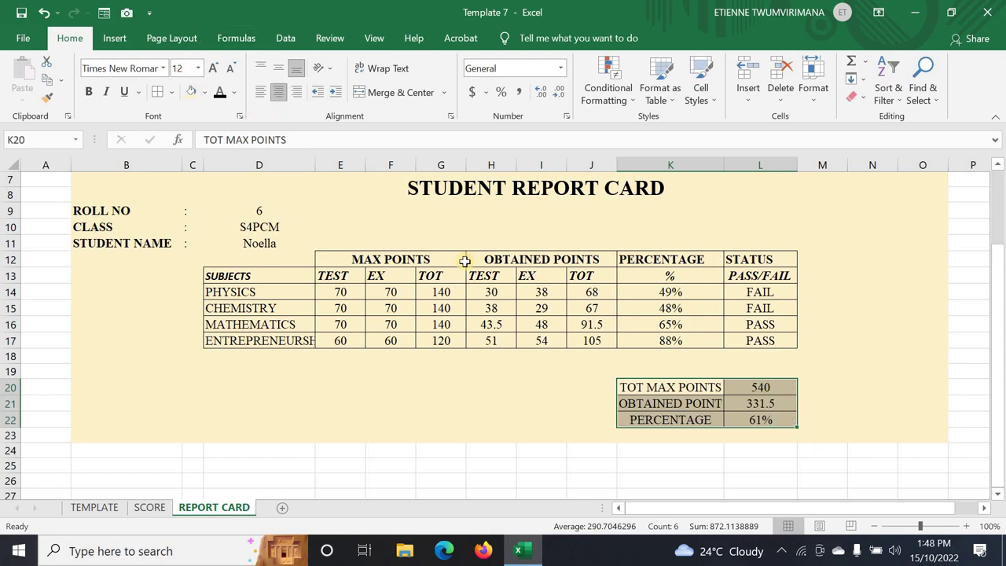
click(667, 397)
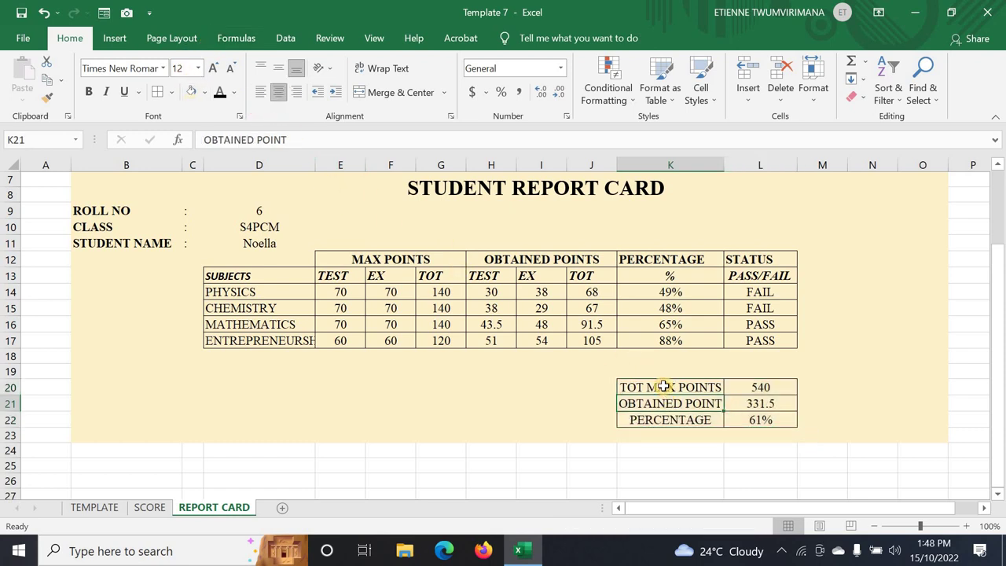
drag(664, 385, 668, 418)
click(262, 93)
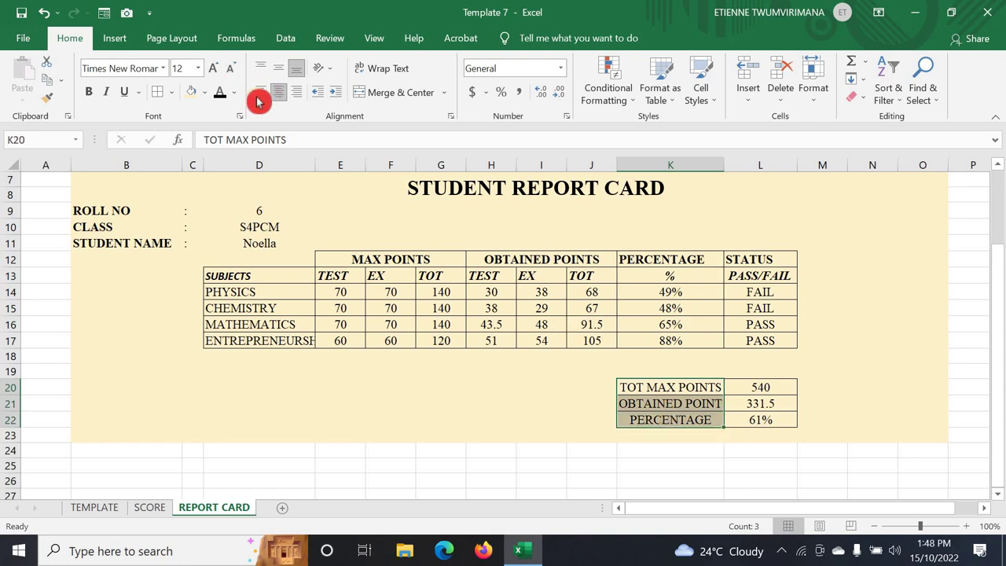
click(806, 400)
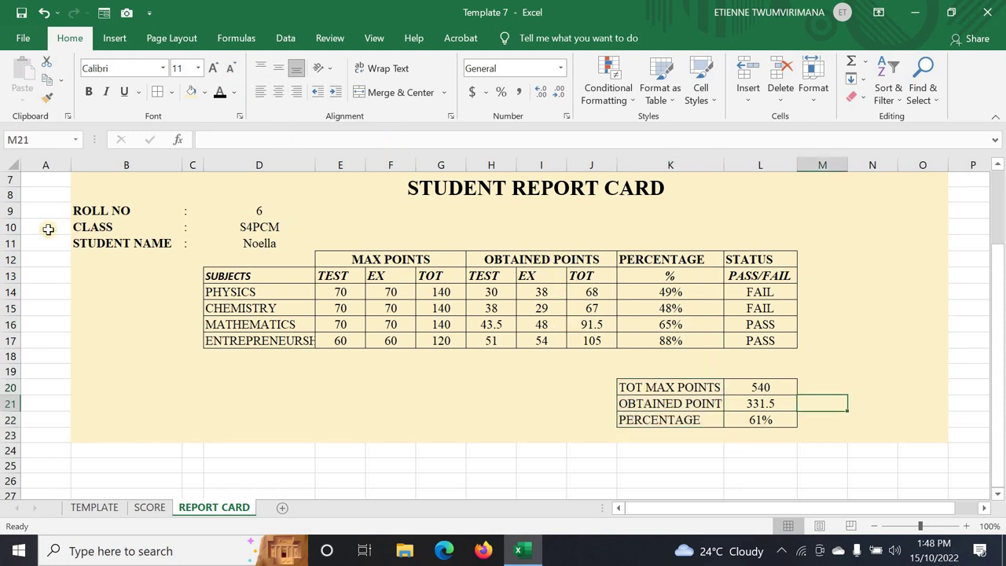
- Check the TEMPLATE sheet's class teacher signature text box for reference
click(96, 507)
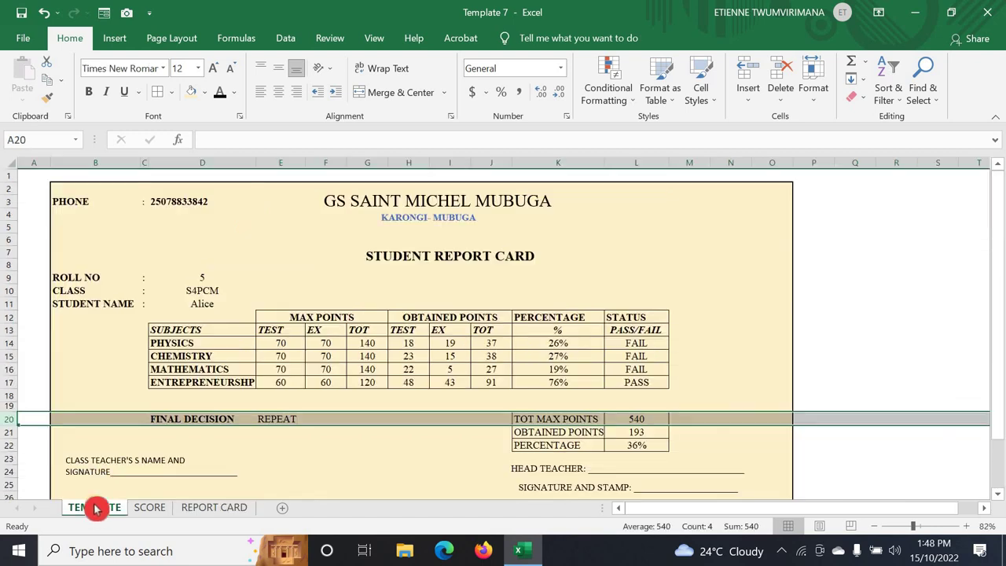
click(240, 450)
scroll(328, 445, down, 1)
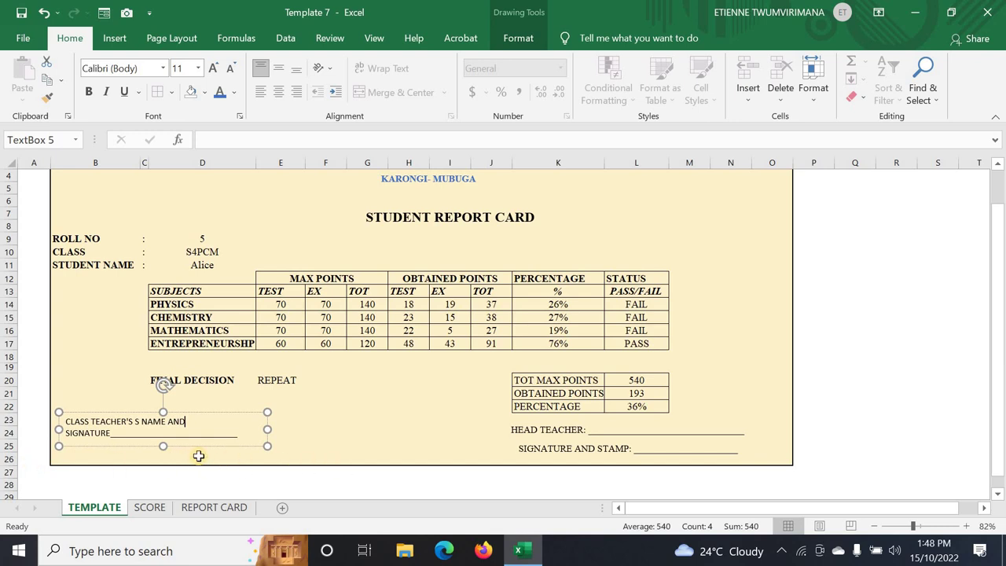
click(211, 507)
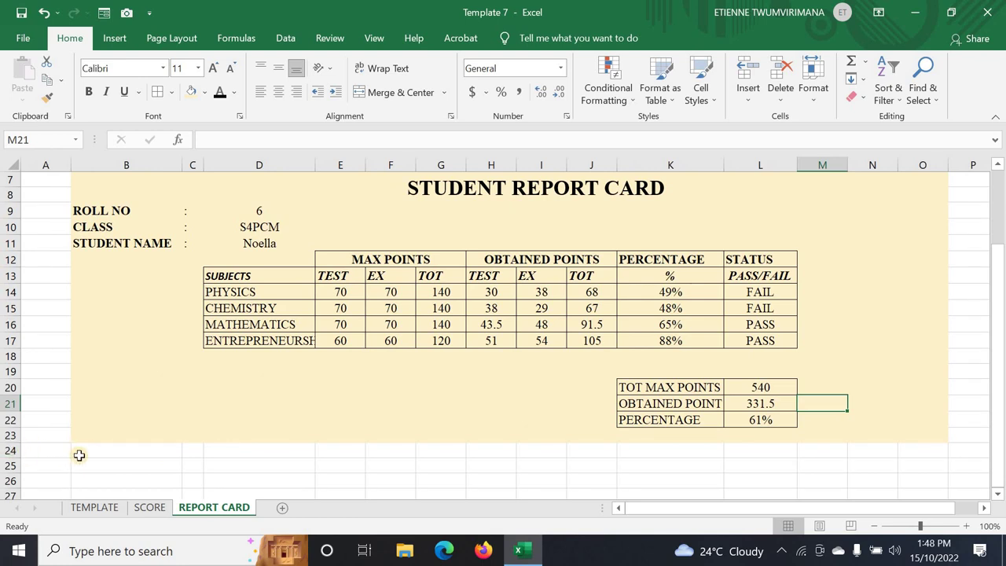
- Use Format Painter to copy B23's cream fill across B24:O26
click(108, 430)
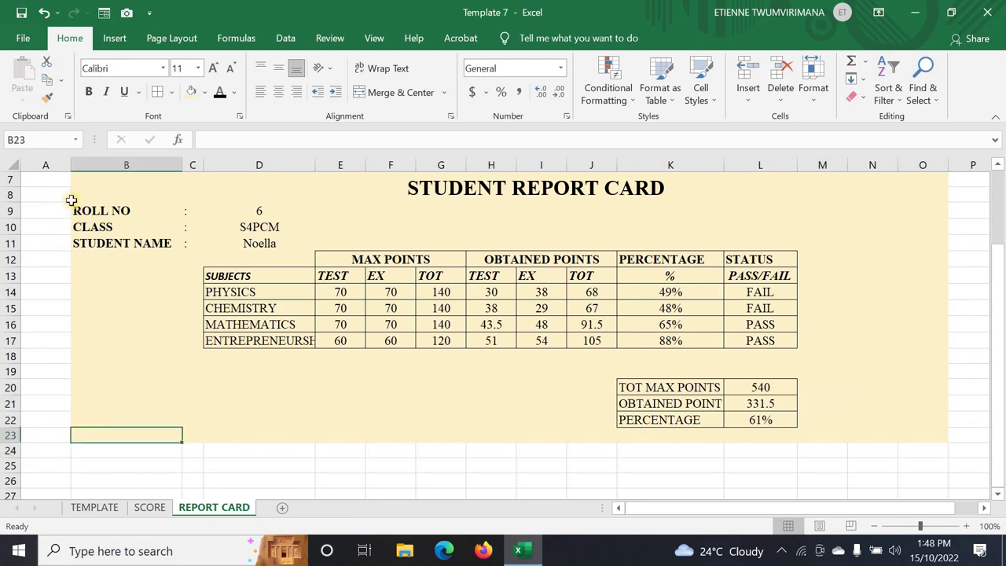
click(47, 98)
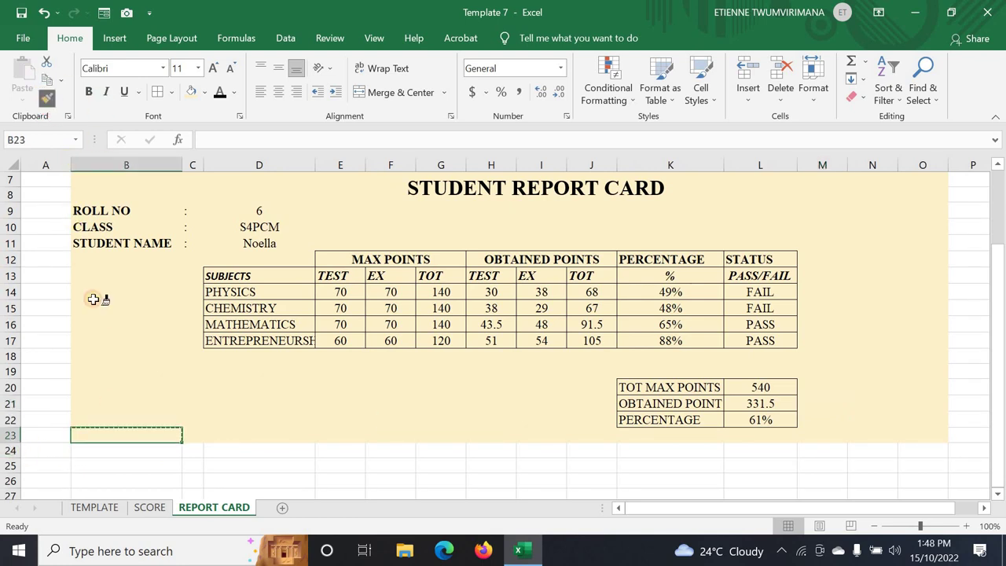
click(107, 454)
mouse_move(107, 456)
mouse_down()
mouse_move(117, 474)
mouse_move(270, 493)
mouse_move(644, 476)
mouse_move(903, 479)
mouse_up()
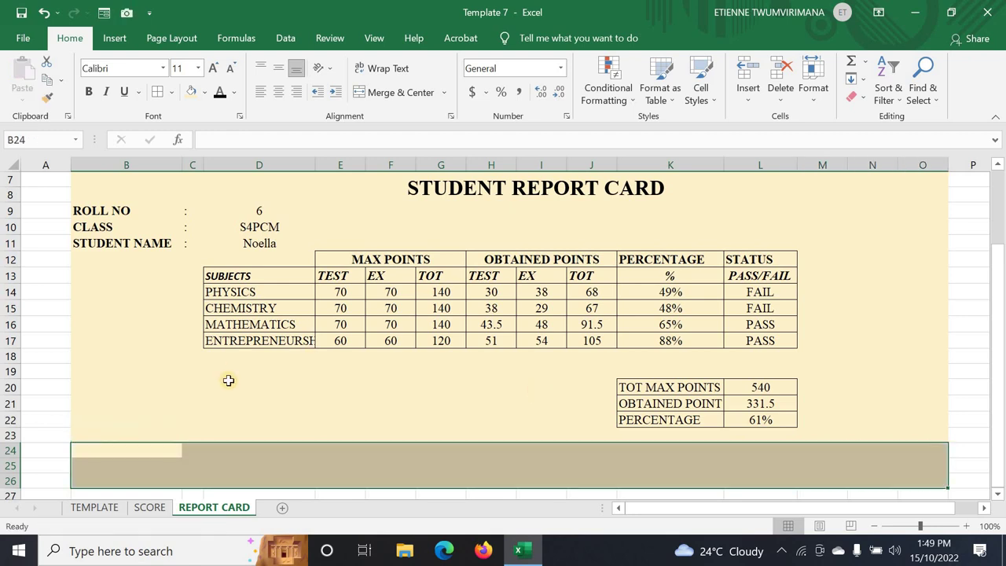
- Review the TEMPLATE sheet's signature text box and FINAL DECISION row for reference
click(264, 422)
scroll(303, 441, down, 2)
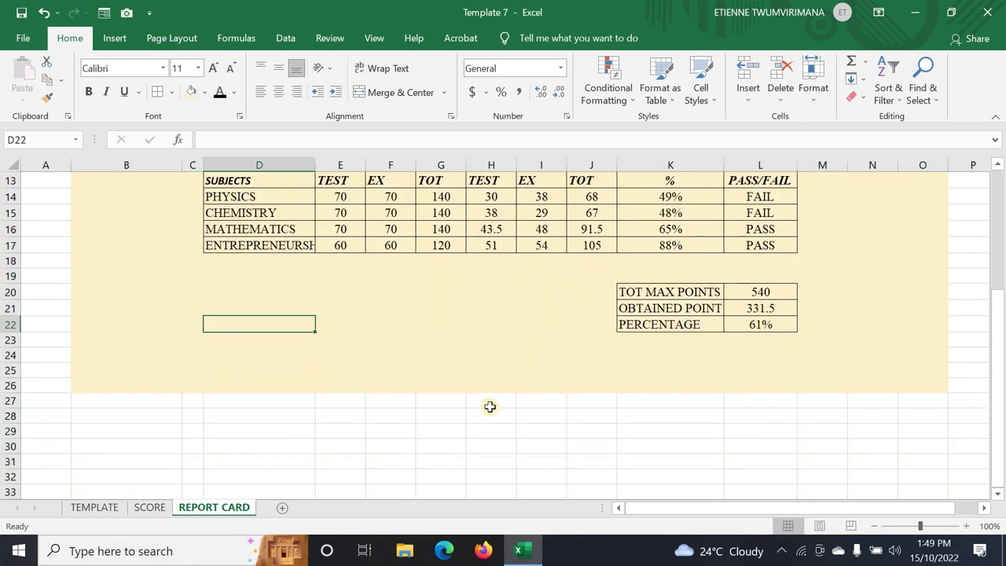
click(547, 368)
click(592, 355)
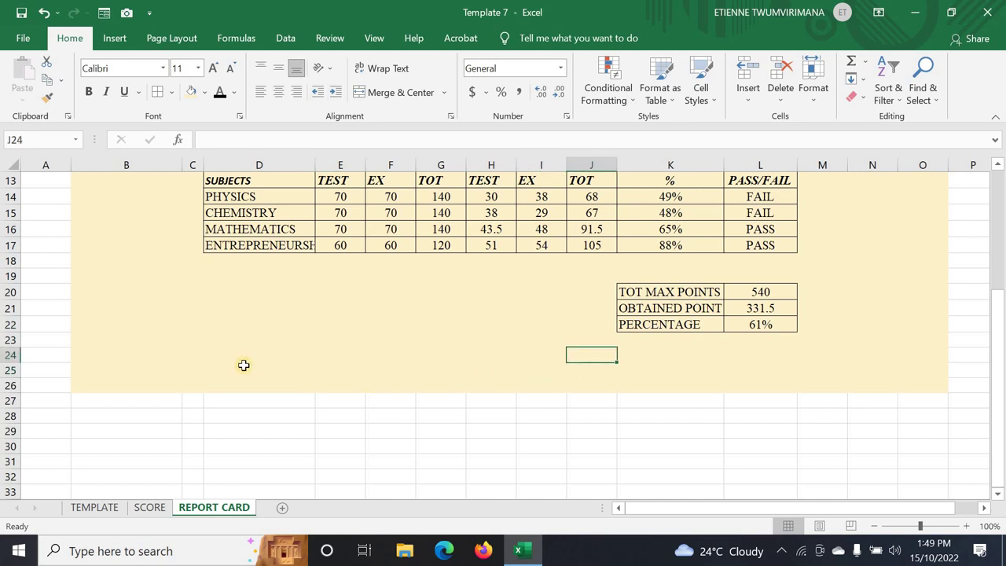
click(76, 512)
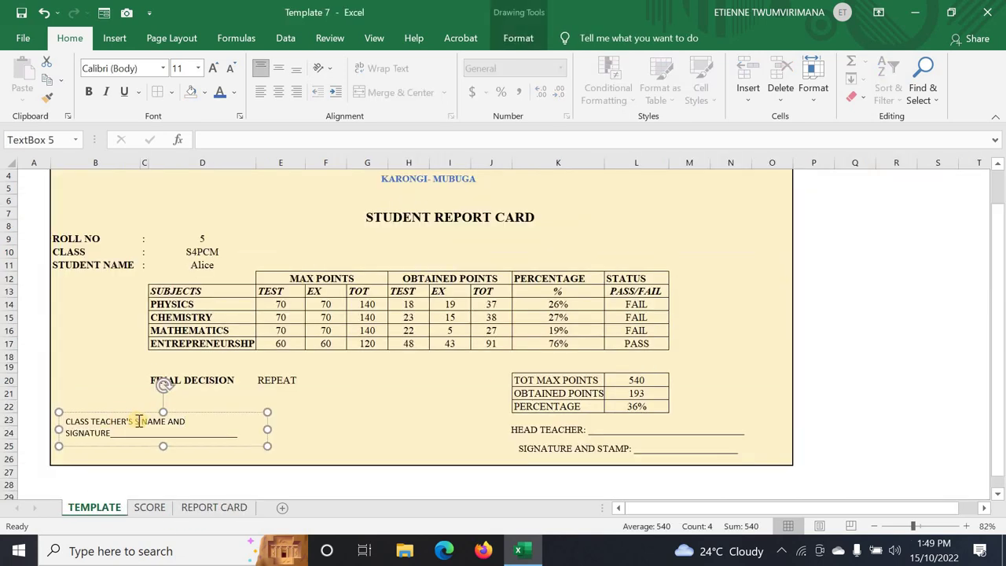
click(186, 421)
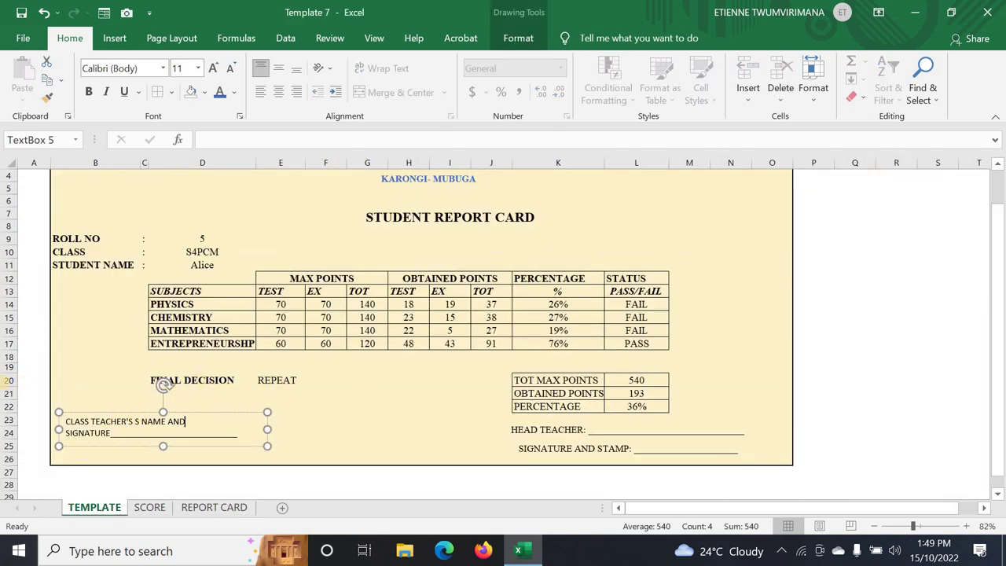
click(4, 380)
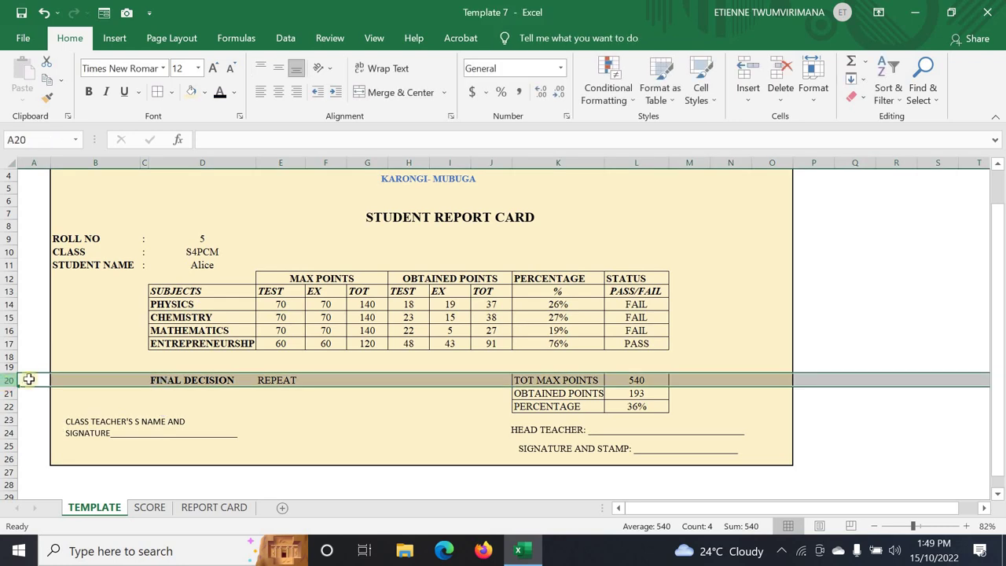
click(202, 509)
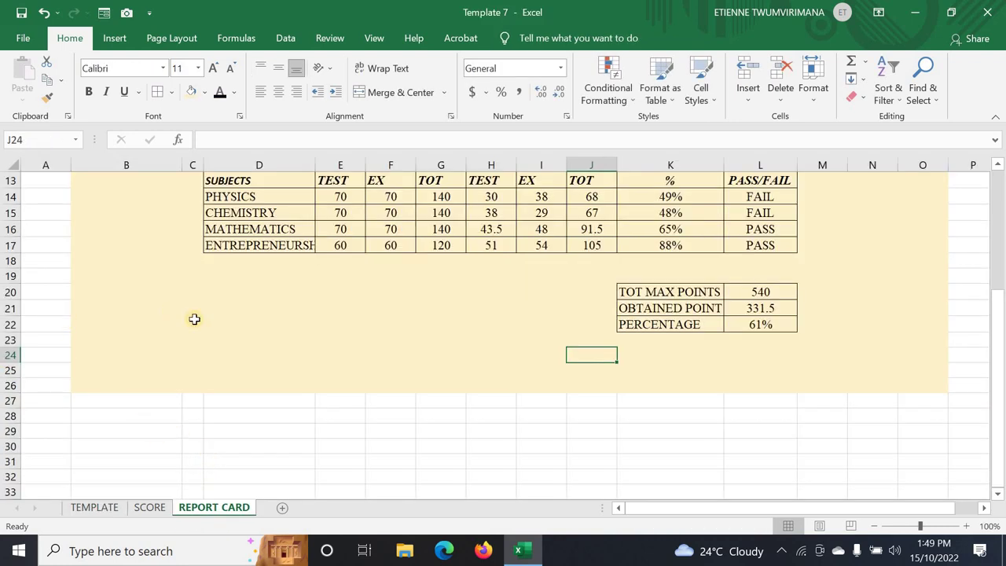
- Enter the FINAL DECISION label in cell D20
click(8, 291)
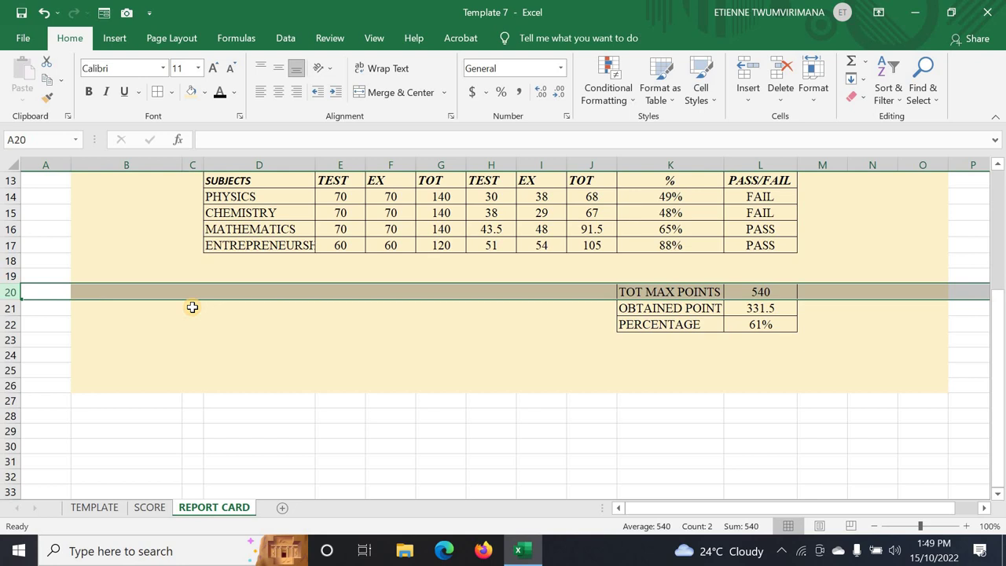
click(243, 293)
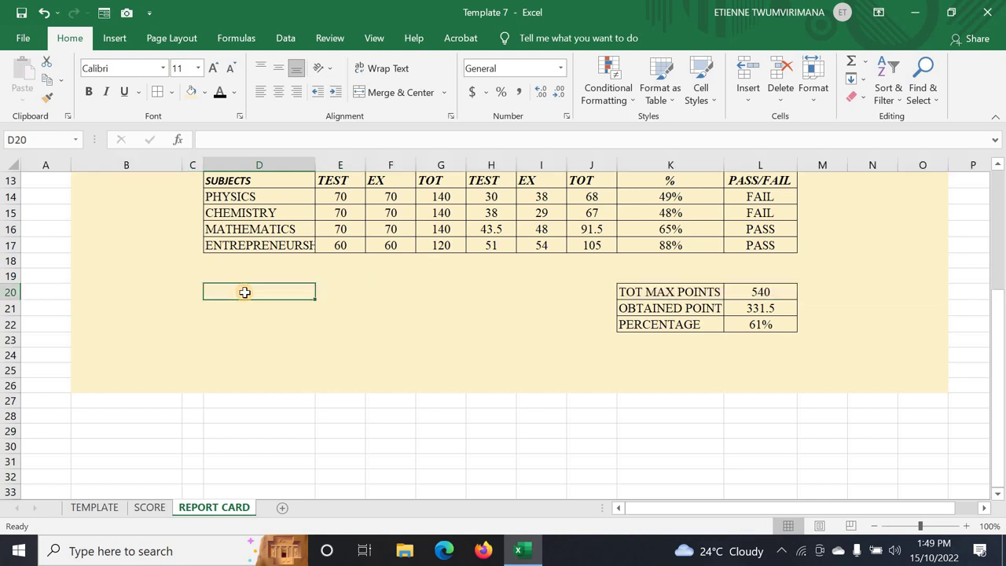
text(FINAL DECISION)
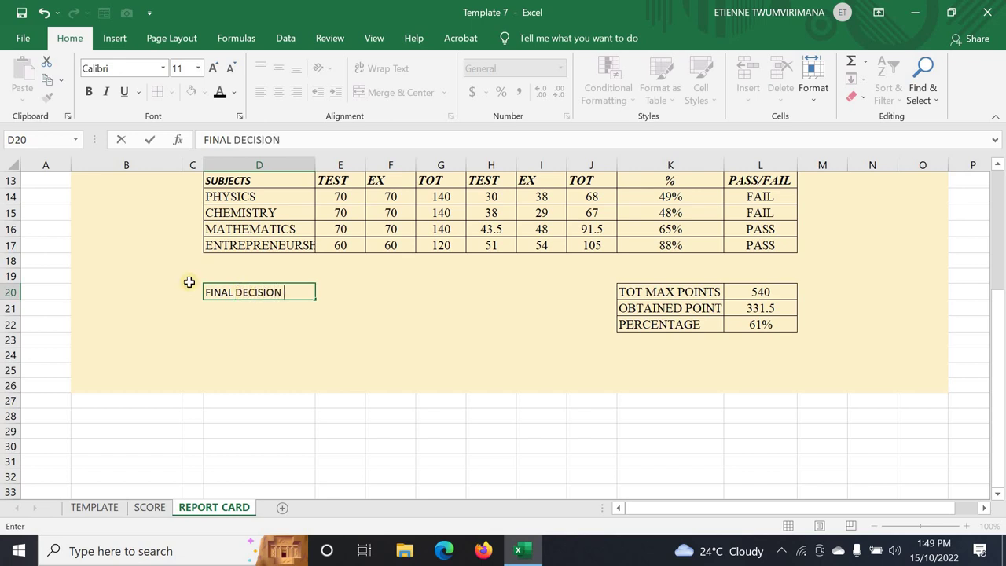
click(377, 316)
click(289, 293)
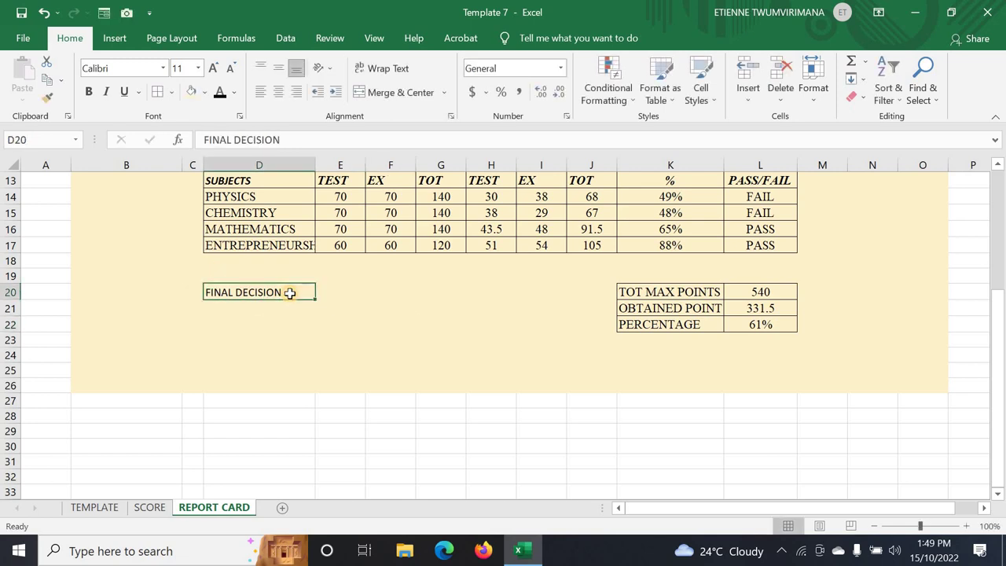
click(339, 290)
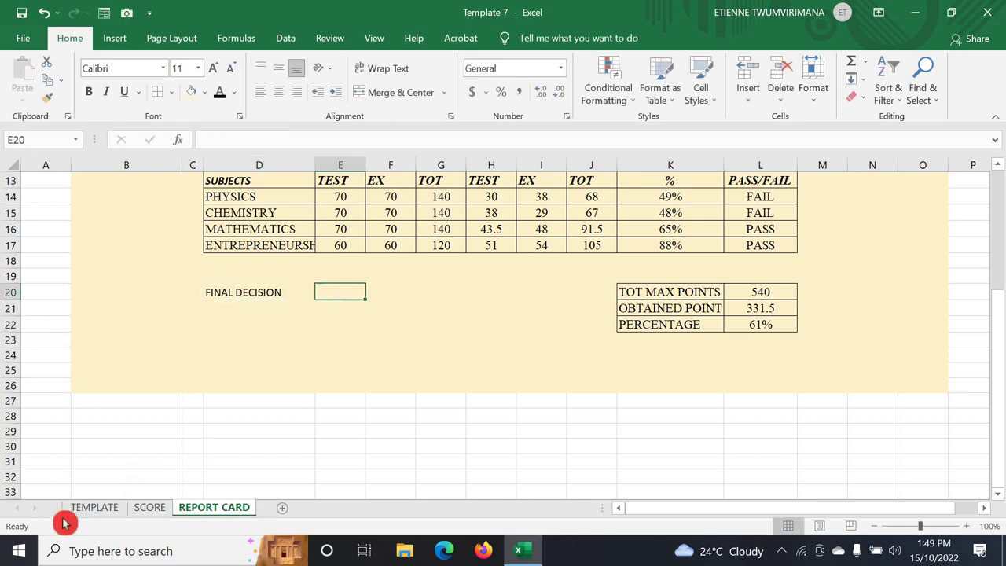
- Compare with the TEMPLATE again and edit D20 to read FINAL DECISION: with a colon
click(91, 507)
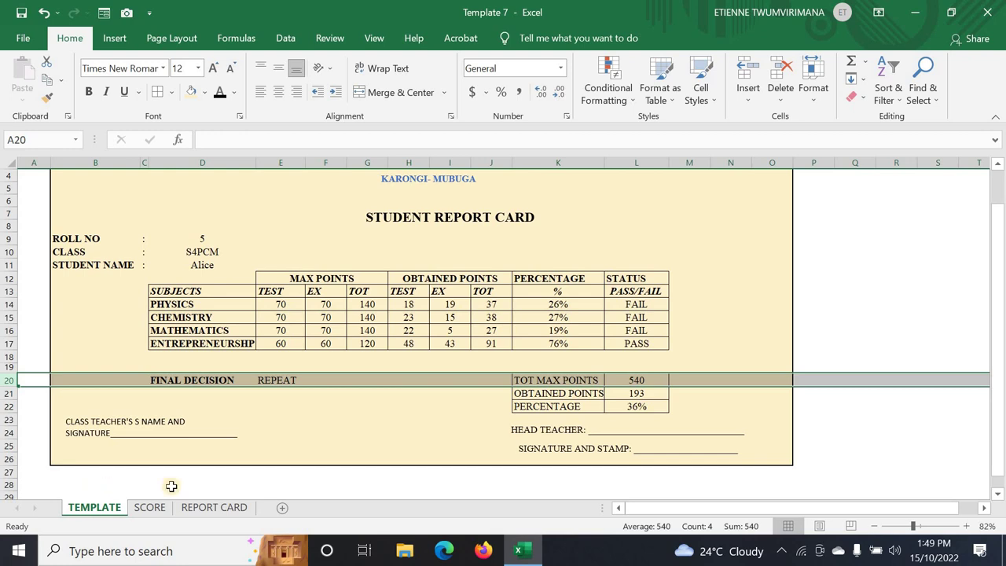
click(226, 420)
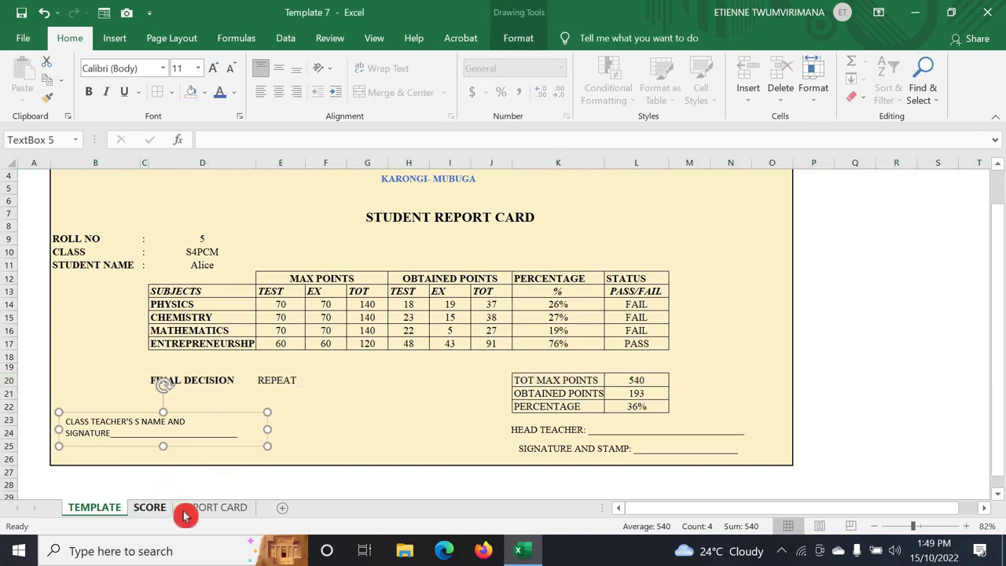
click(214, 508)
click(287, 292)
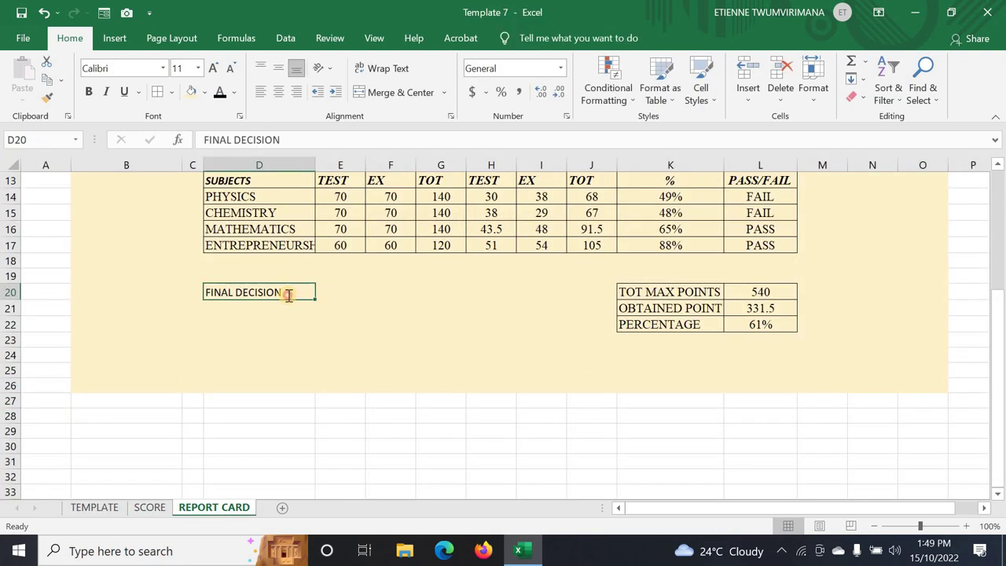
double_click(296, 292)
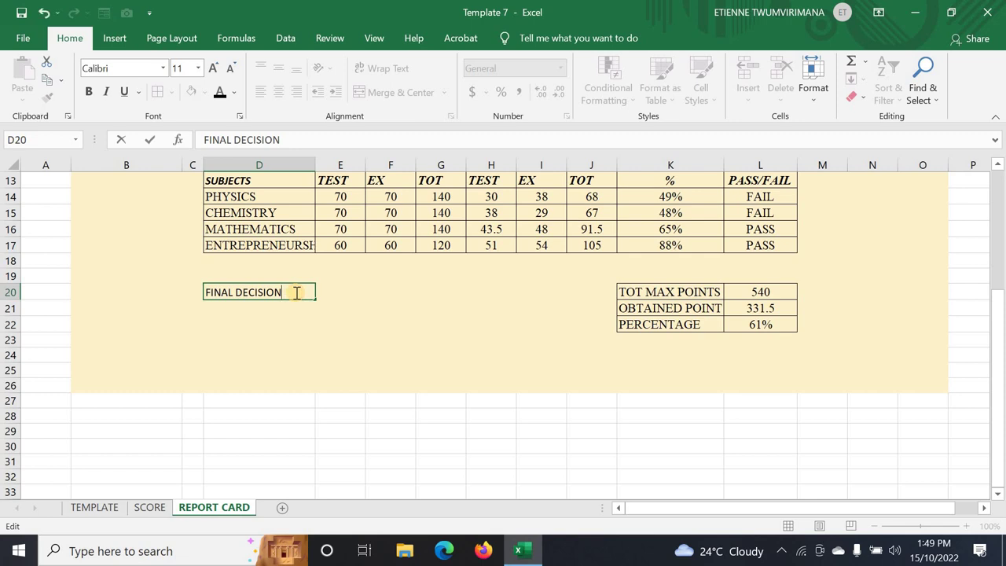
click(341, 294)
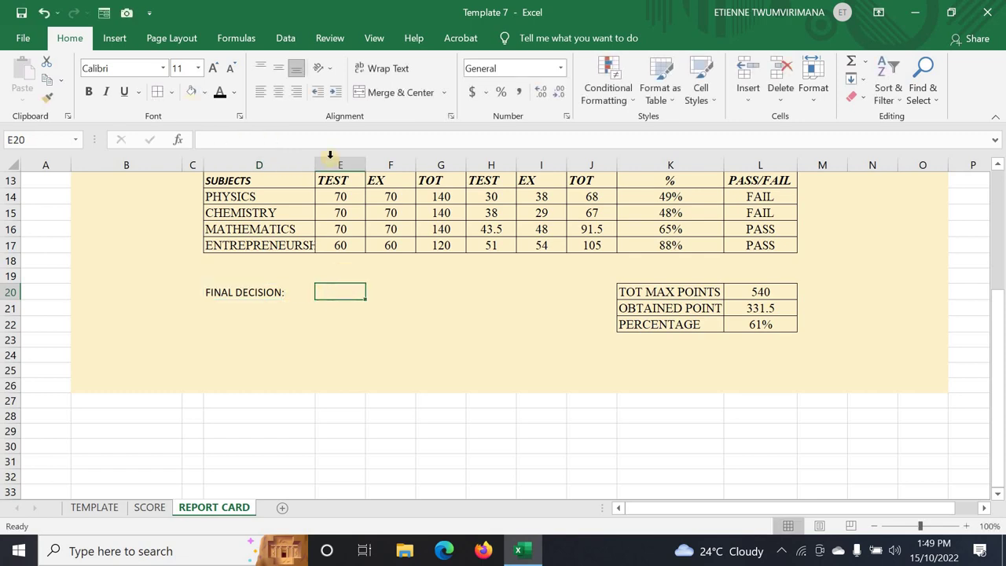
- Widen columns D and E so ENTREPRENEURSHIP fits, then select E20
drag(315, 162, 334, 163)
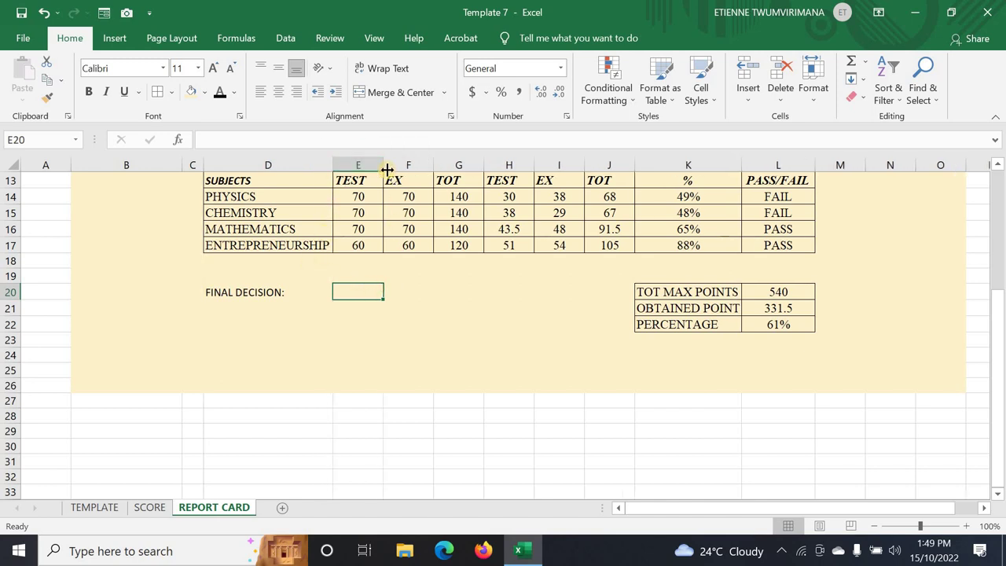
drag(385, 165, 389, 164)
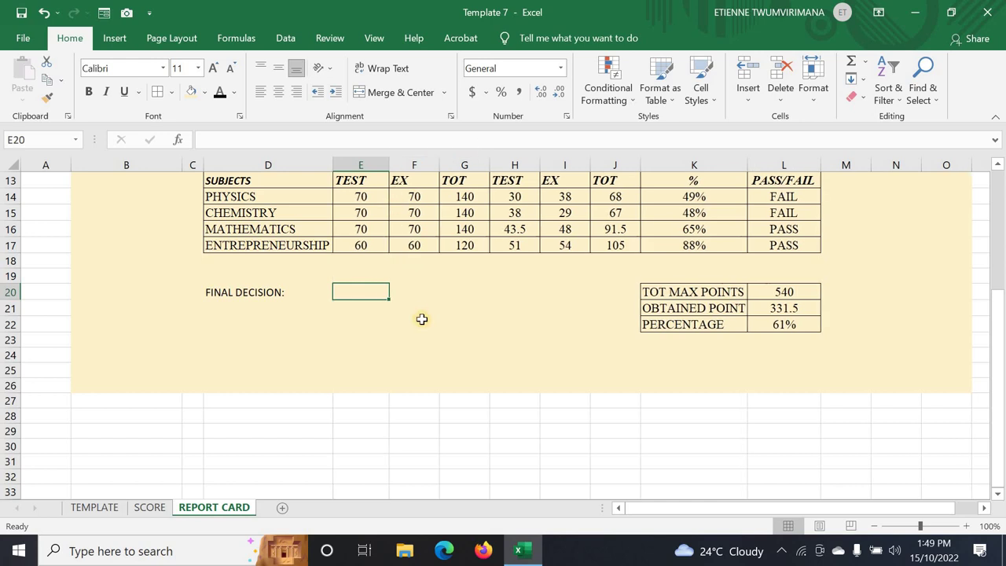
click(770, 325)
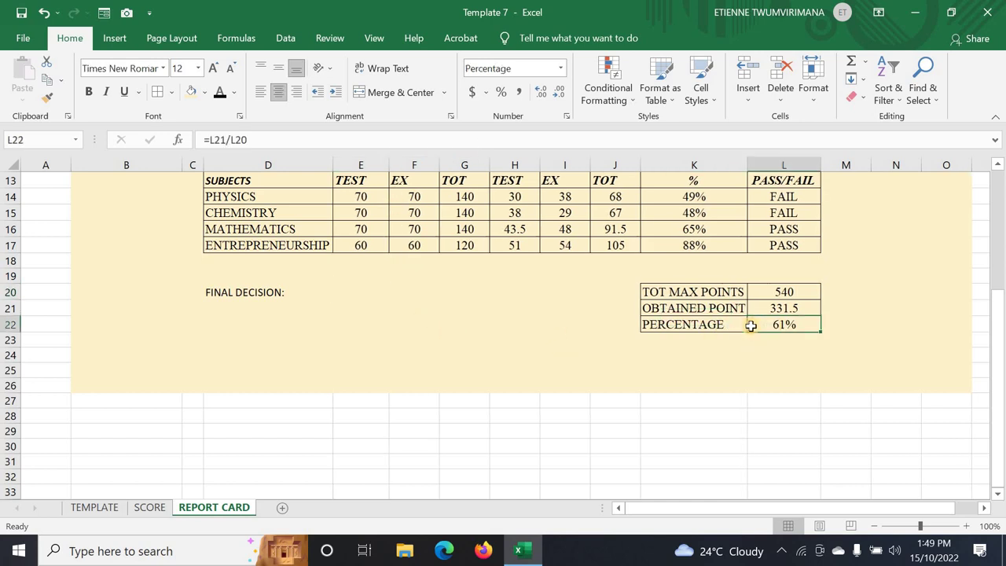
click(241, 288)
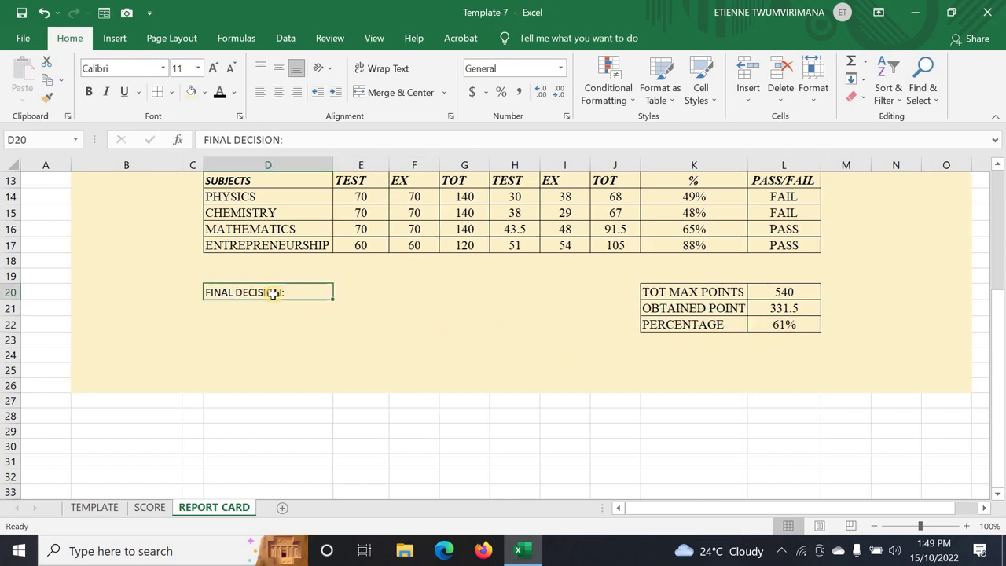
click(338, 288)
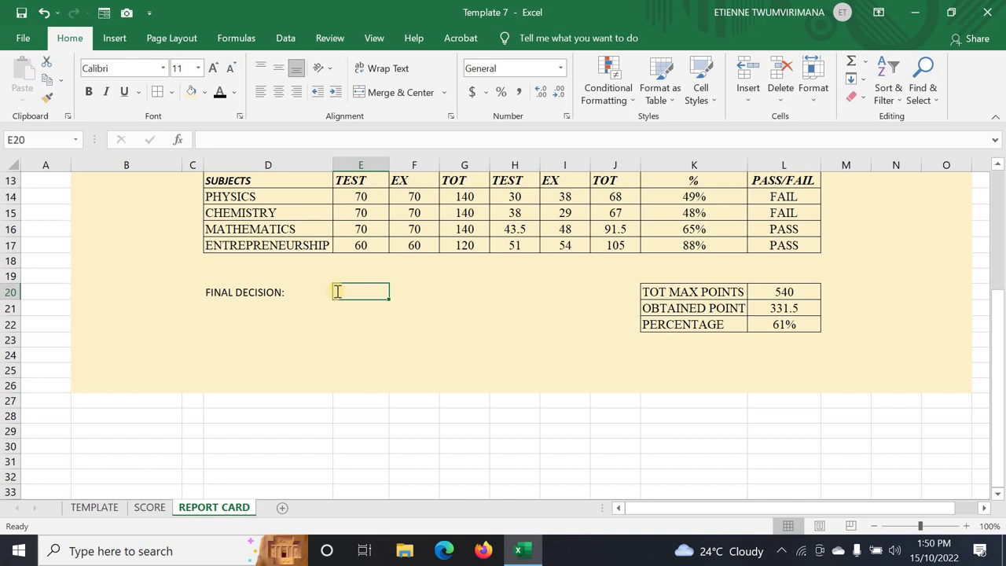
- Enter =IF(L22>=50%,"PROMOTED","REPEAT") in E20, which shows PROMOTED
text(=)
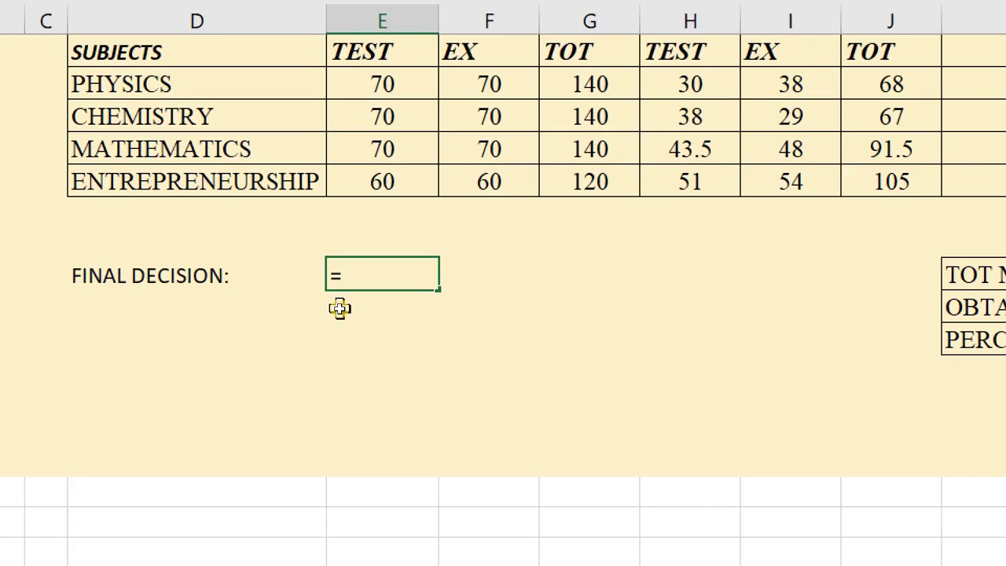
text(IF)
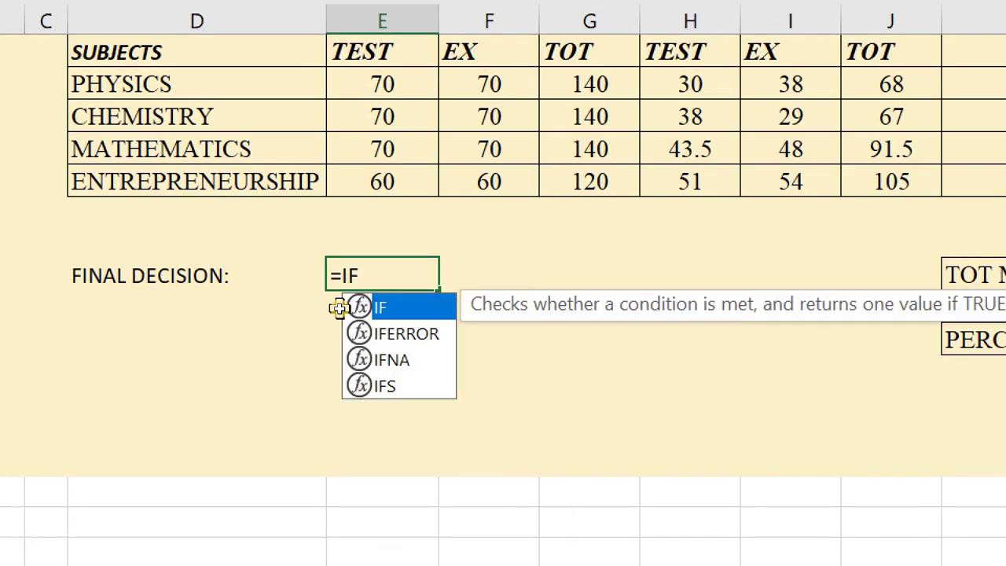
text(()
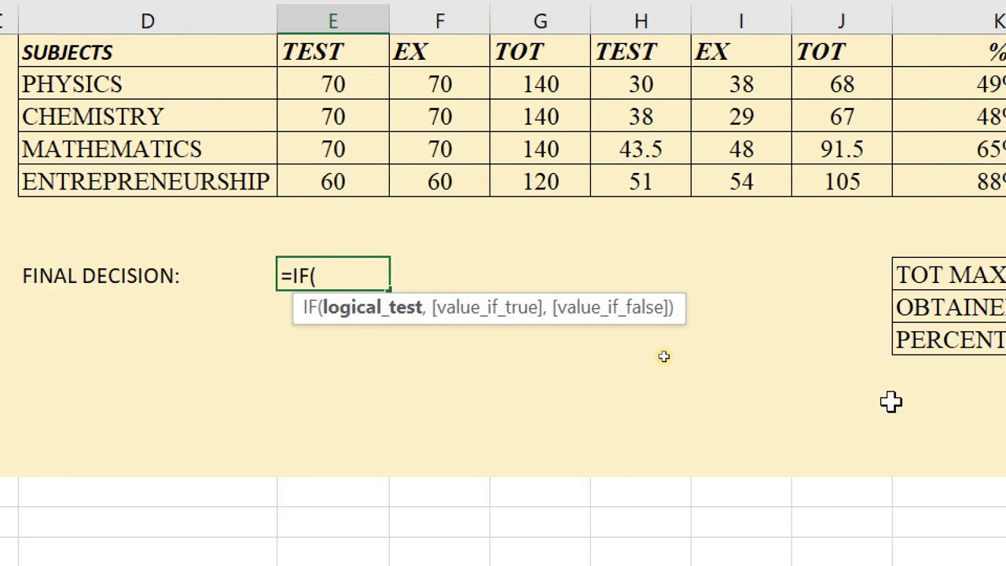
click(882, 339)
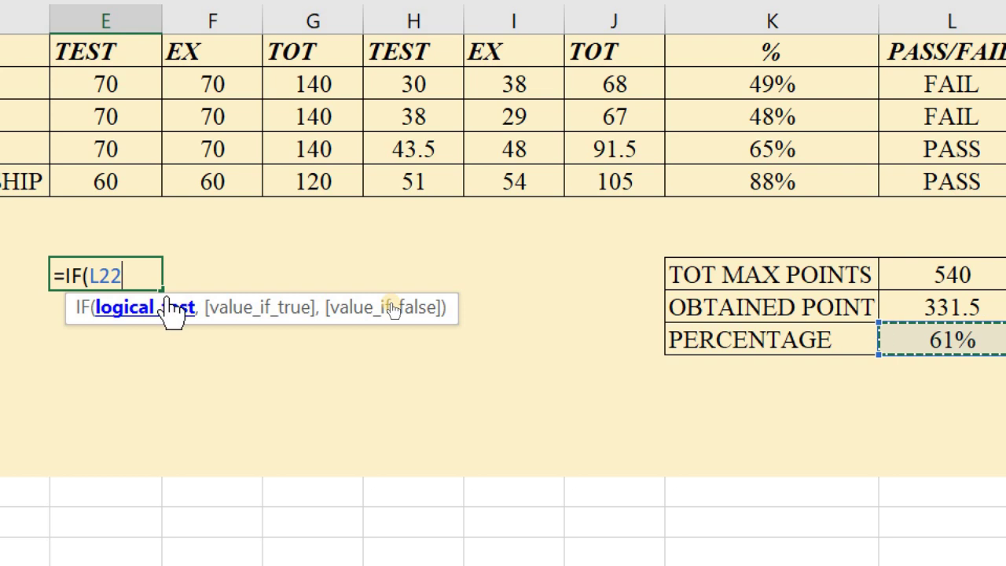
text(>)
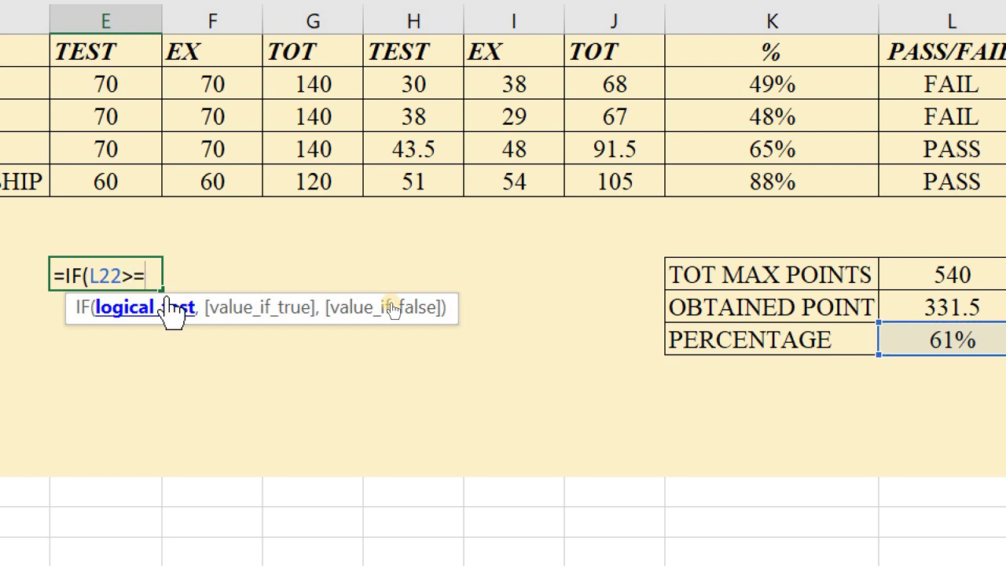
text(=50)
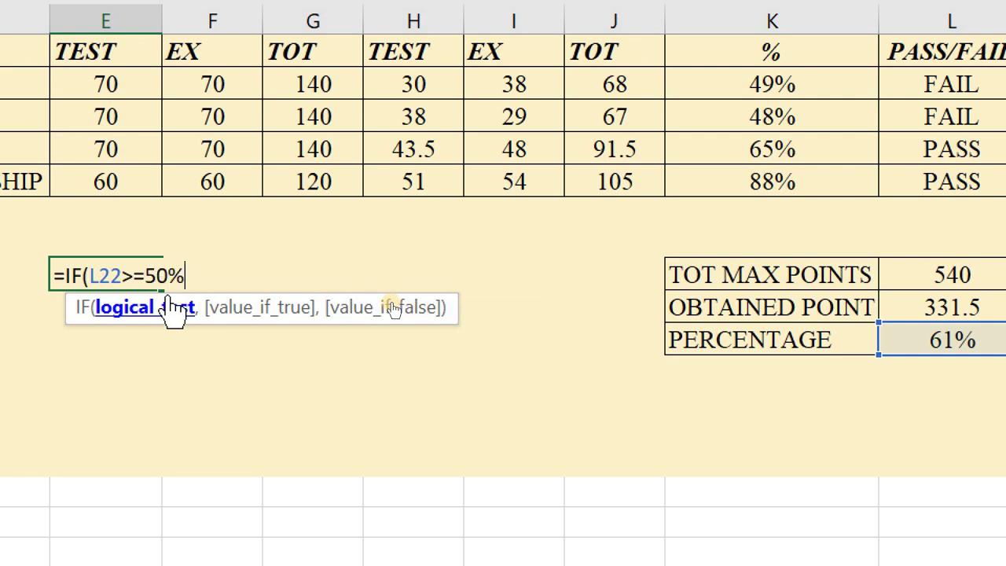
text(%,)
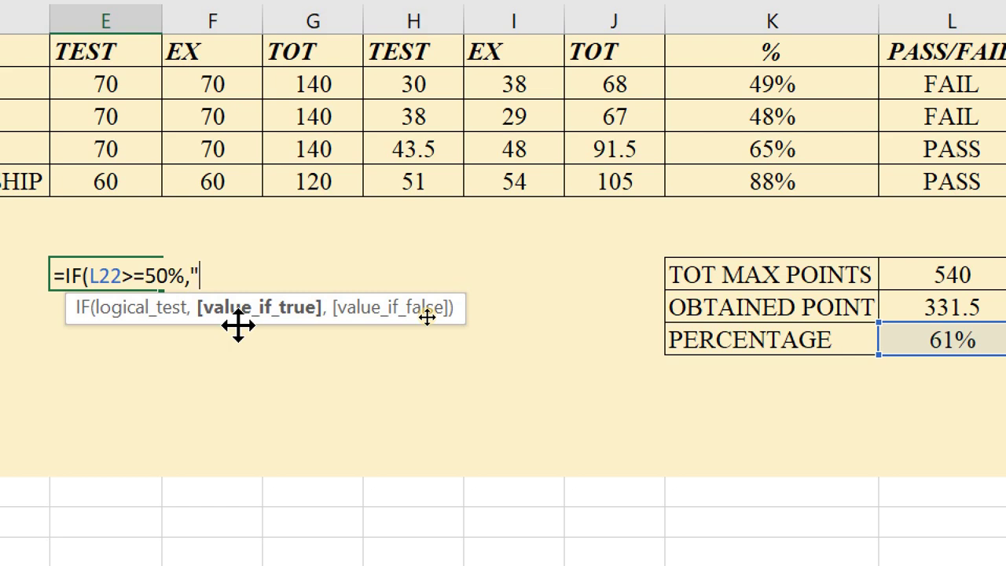
text("PROMOTED)
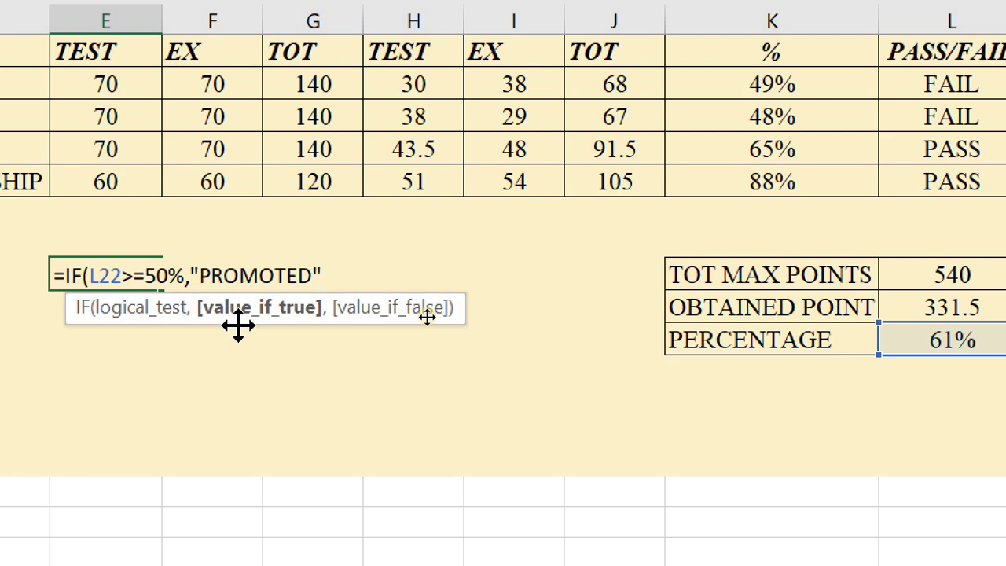
text(","REPEAT)
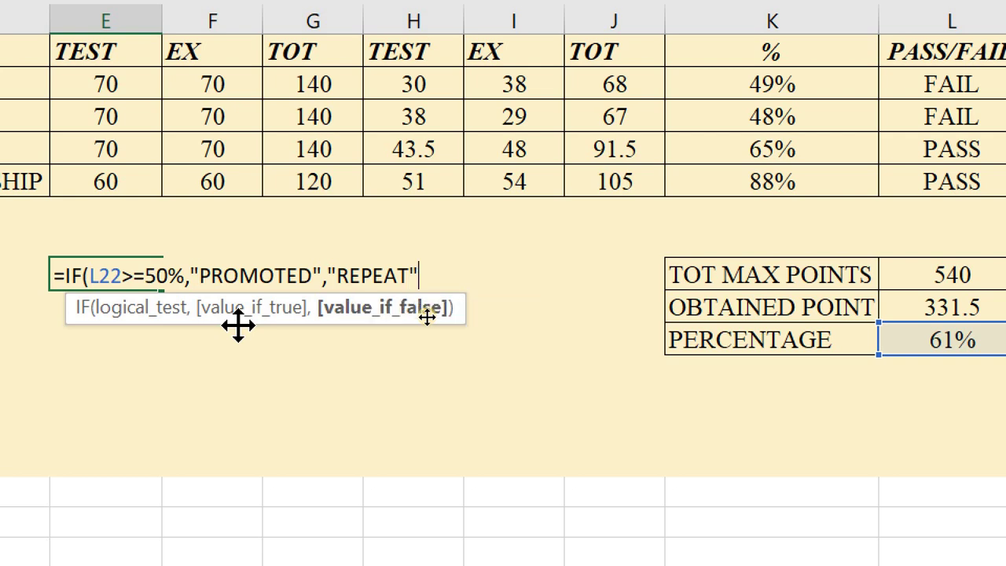
text())
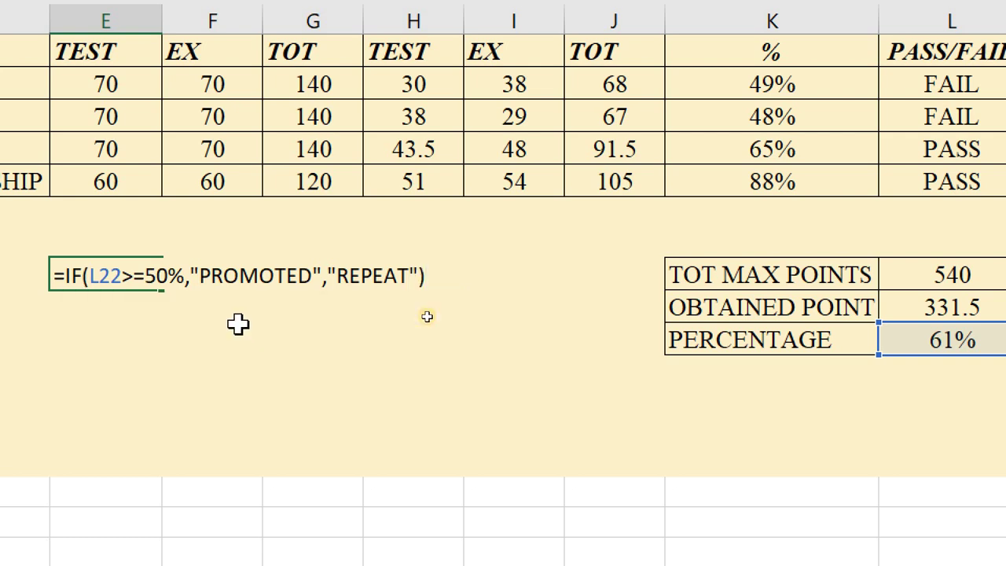
key(Return)
- Bold the FINAL DECISION: label in D20 with Ctrl+B
scroll(218, 341, left, 3)
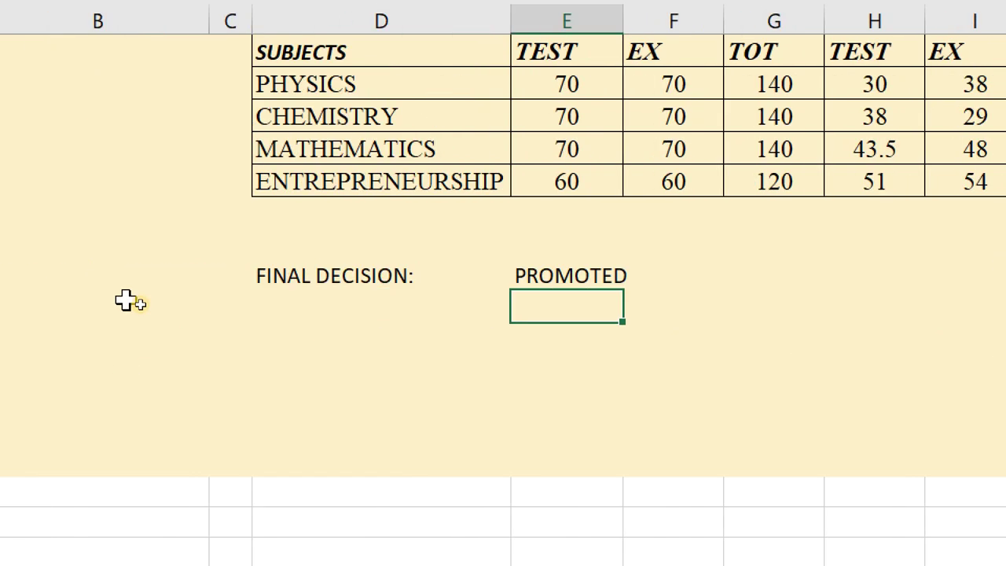
scroll(364, 359, right, 5)
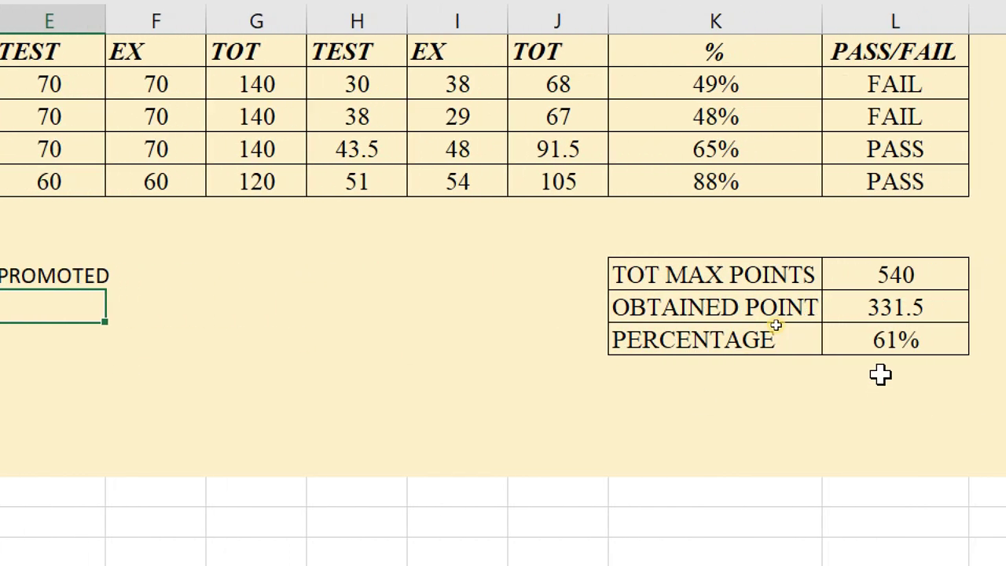
scroll(118, 299, left, 5)
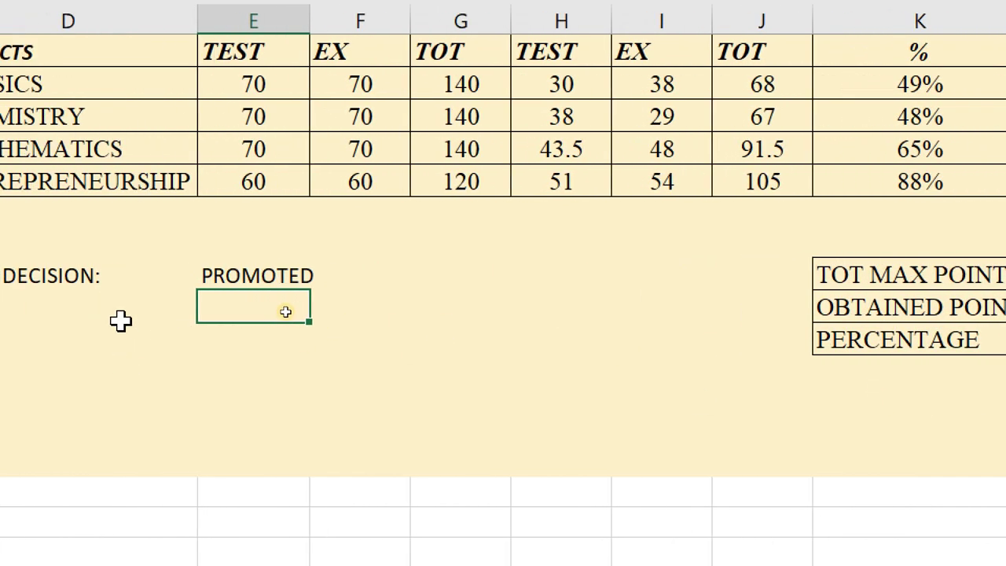
scroll(119, 317, left, 1)
click(126, 269)
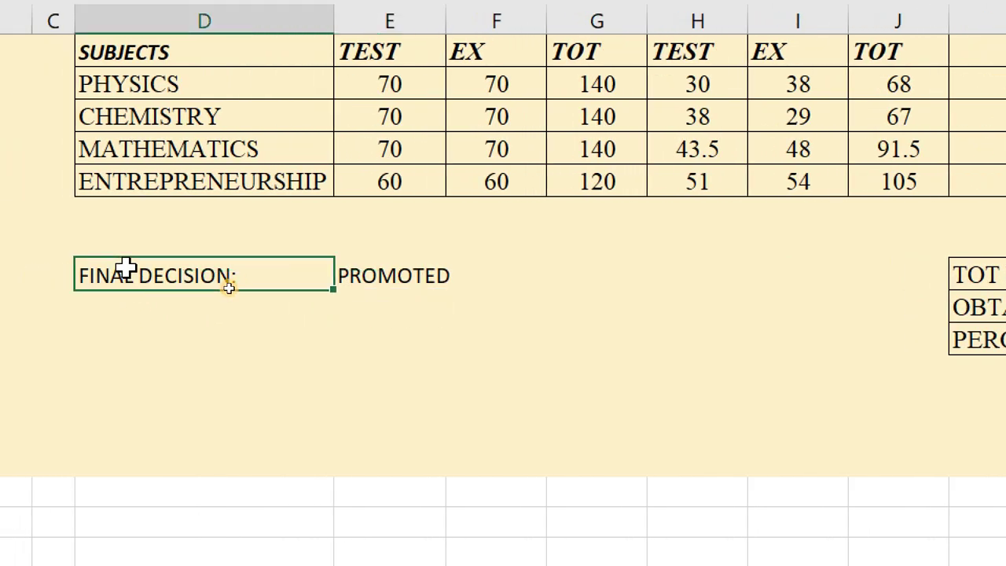
key(ctrl+b)
click(599, 343)
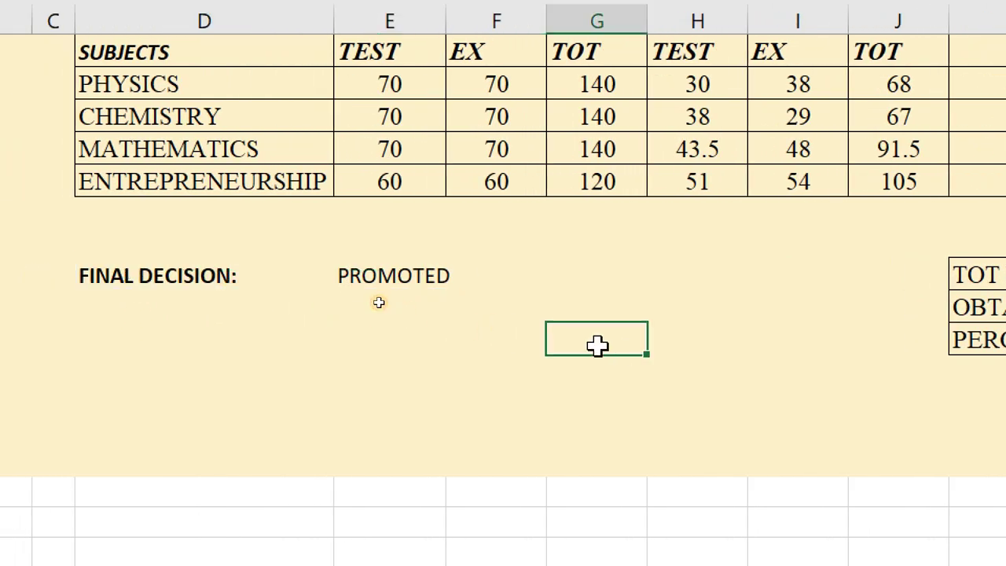
scroll(146, 130, up, 4)
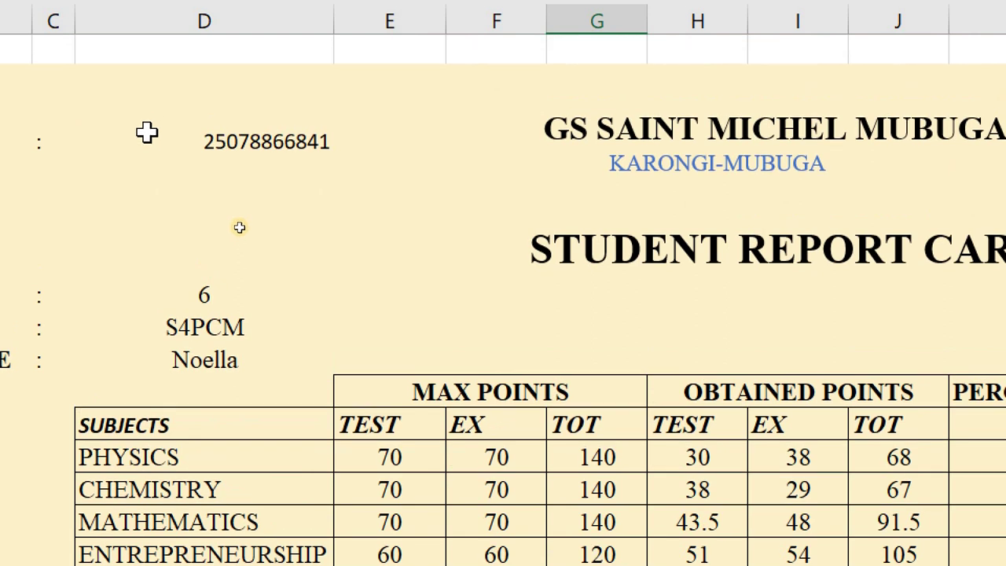
scroll(147, 157, left, 1)
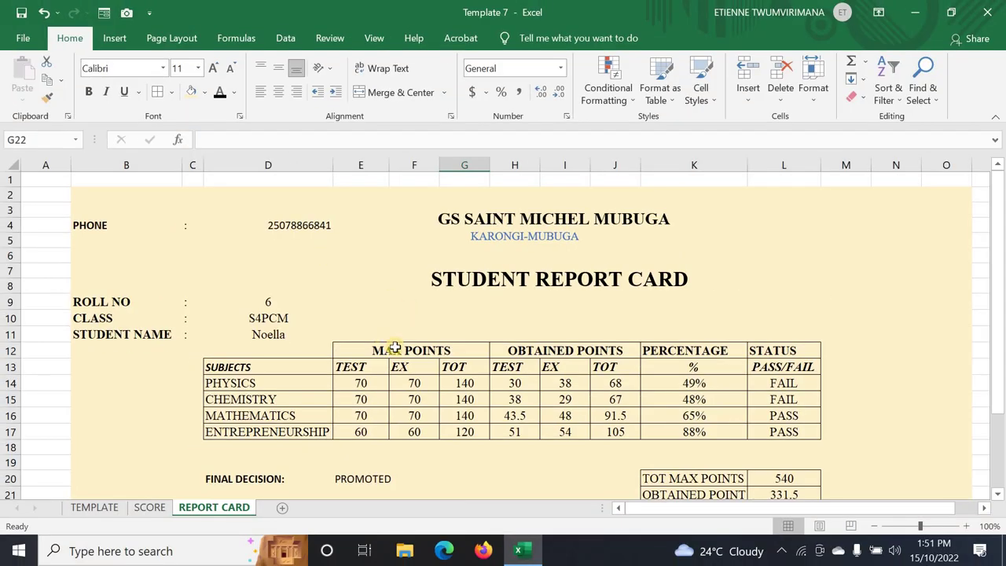
scroll(546, 388, down, 2)
scroll(394, 343, down, 2)
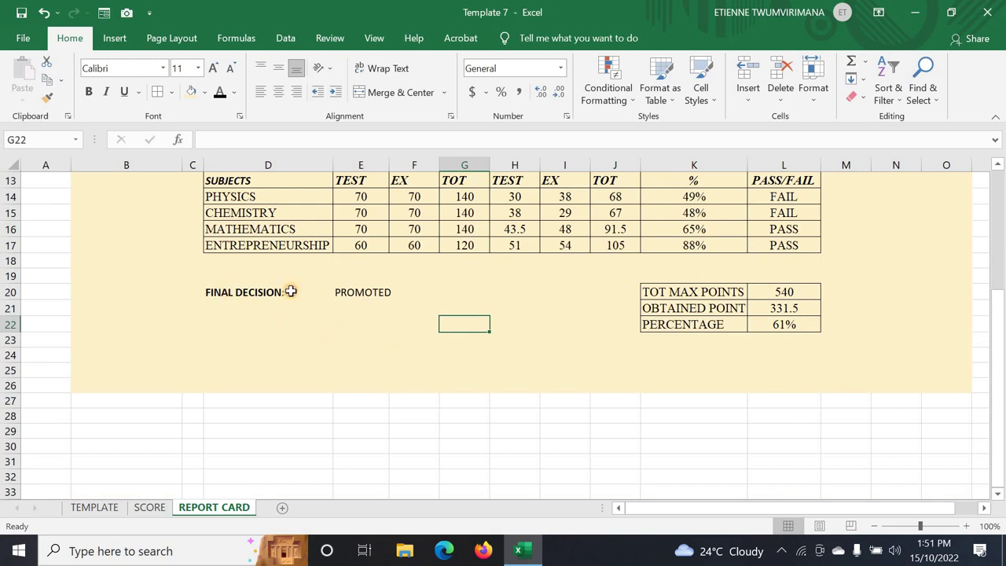
- Set D20:E20 to Times New Roman, size 12
drag(290, 291, 382, 292)
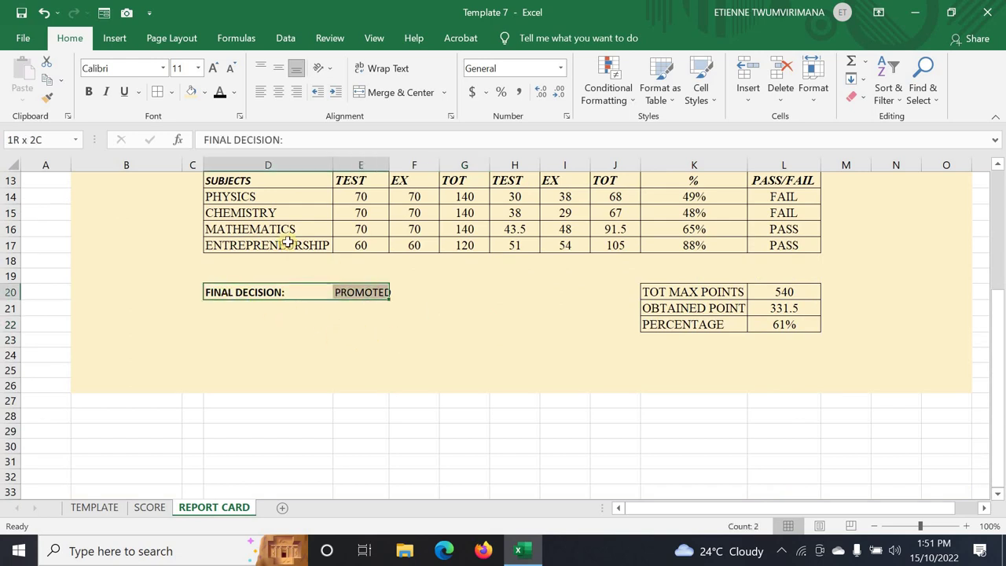
click(198, 68)
click(178, 152)
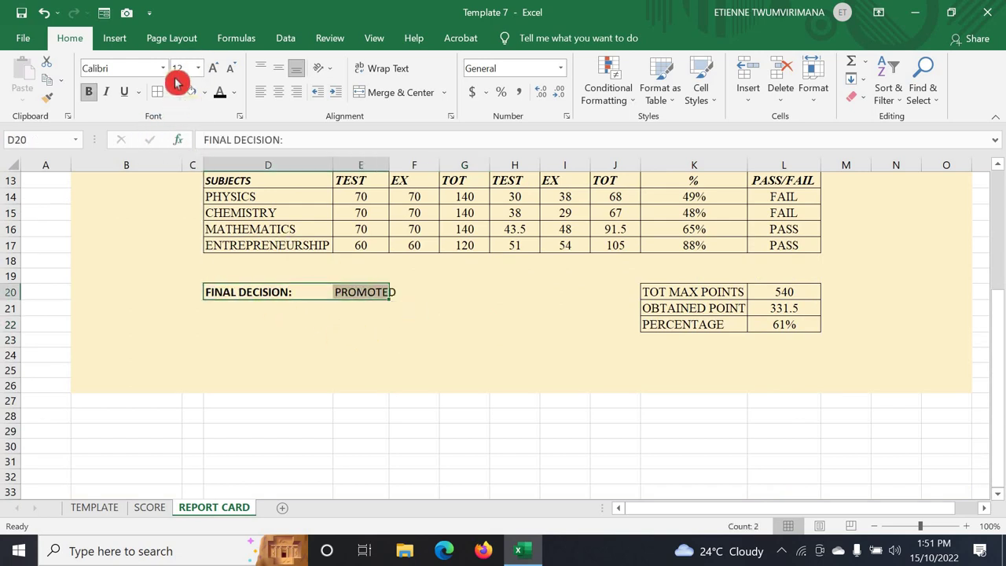
click(163, 69)
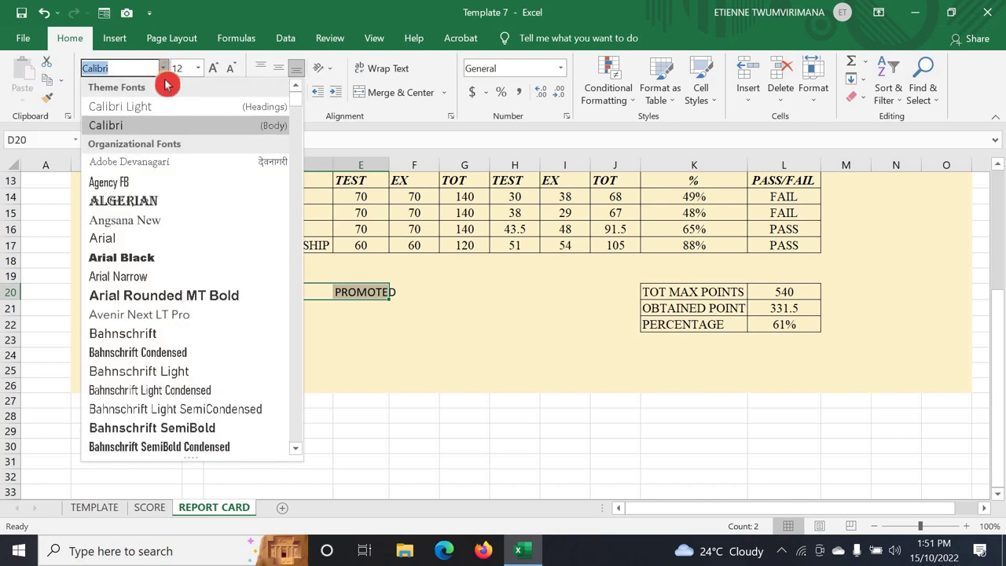
text(Times New Roman)
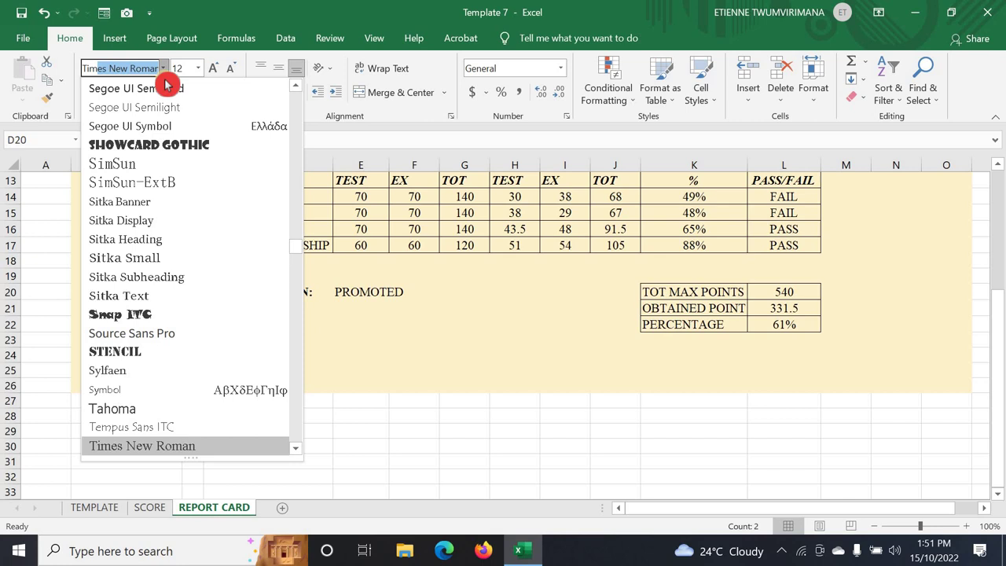
key(Return)
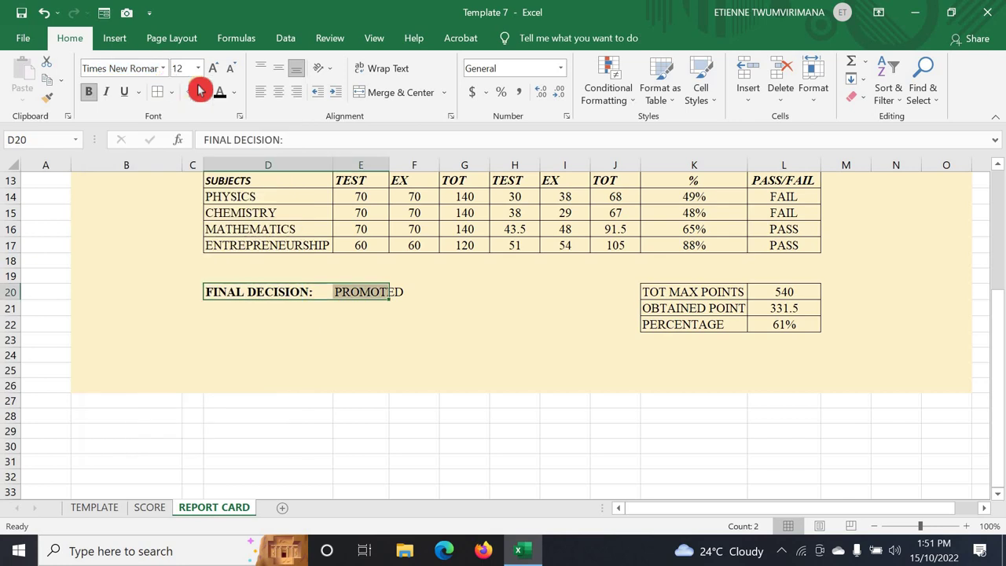
- Switch to the TEMPLATE sheet to view its finished report card
key(Return)
click(351, 310)
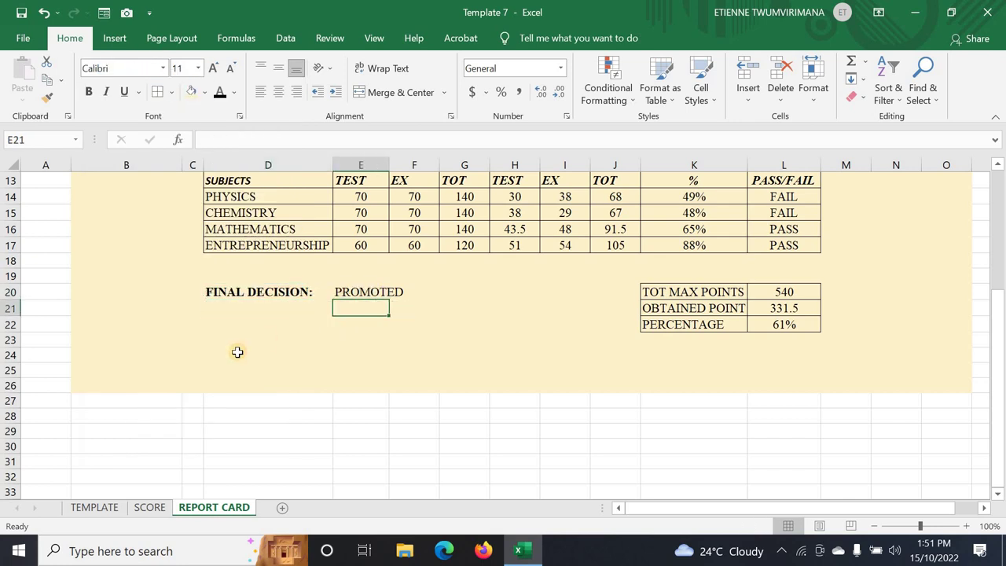
click(81, 509)
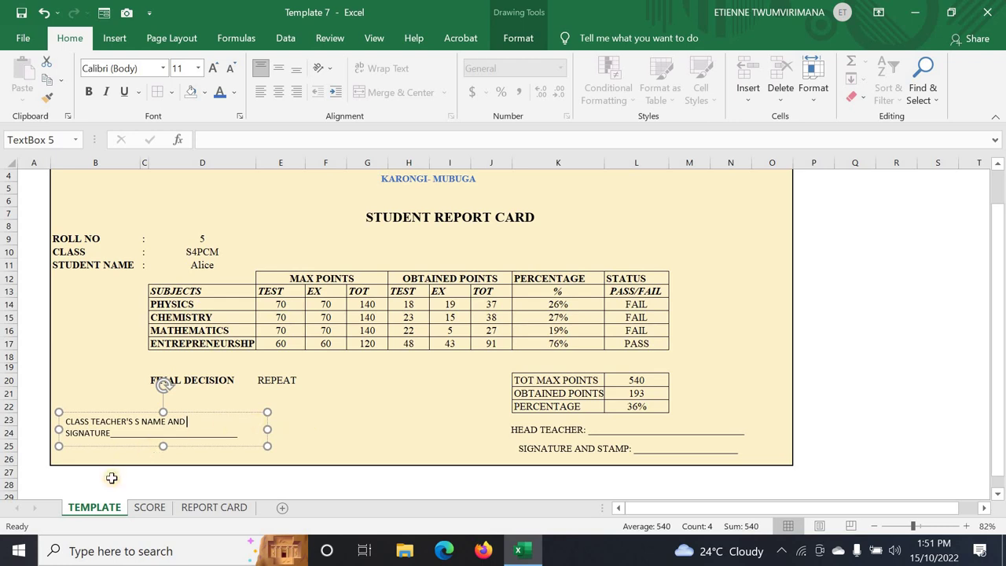
- Return to REPORT CARD, select K24 below the summary box, and show the Insert Text options
click(5, 419)
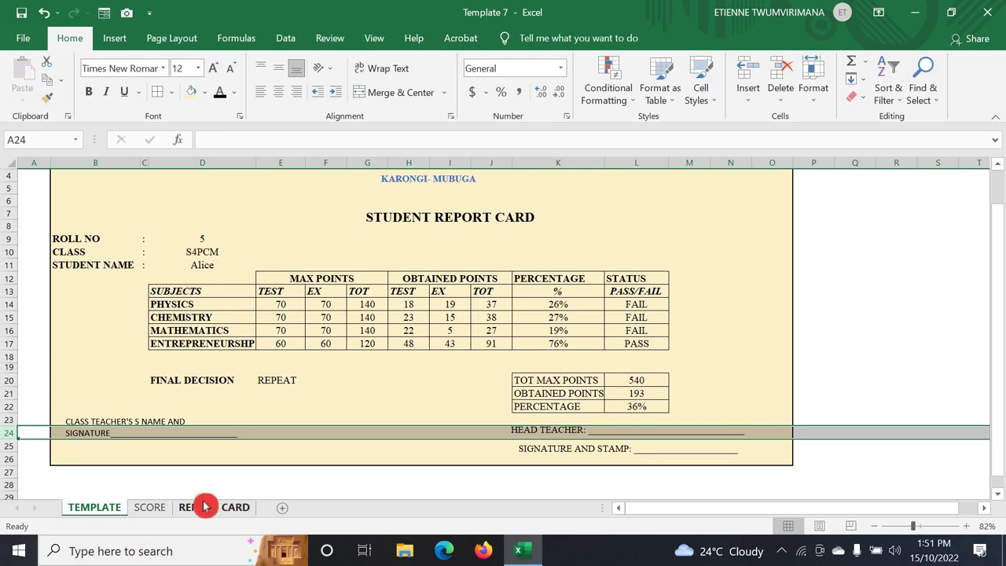
click(206, 507)
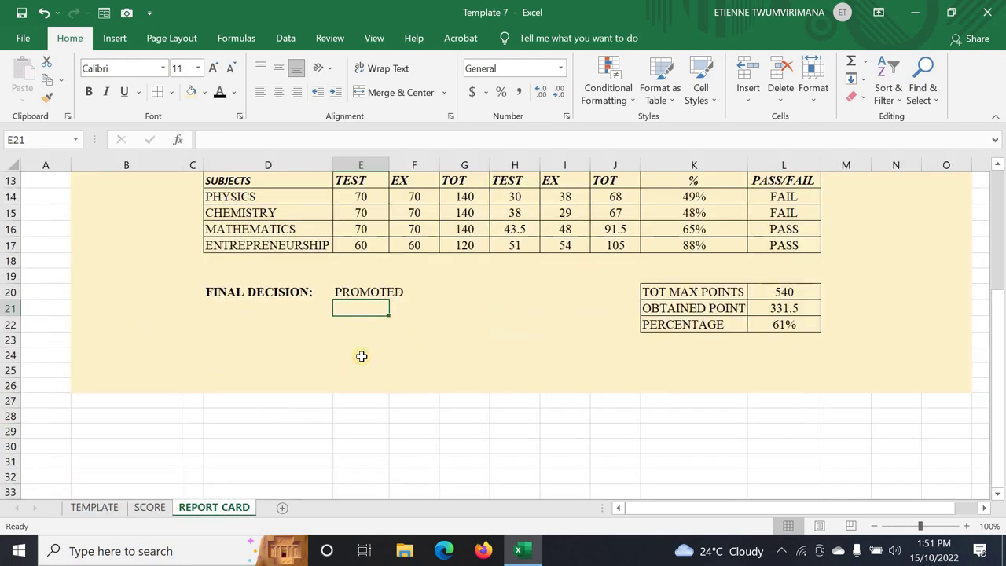
click(6, 325)
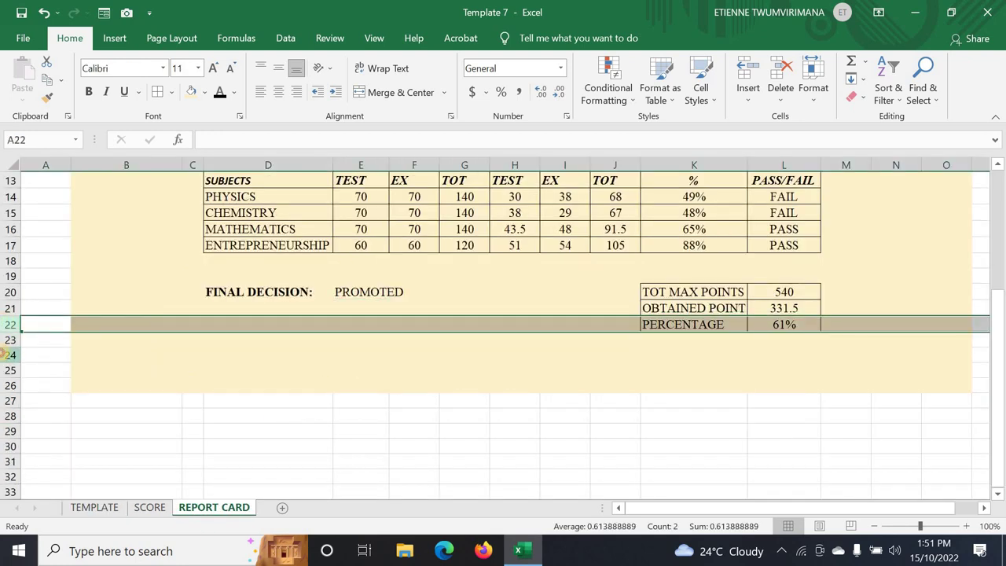
click(7, 355)
click(647, 351)
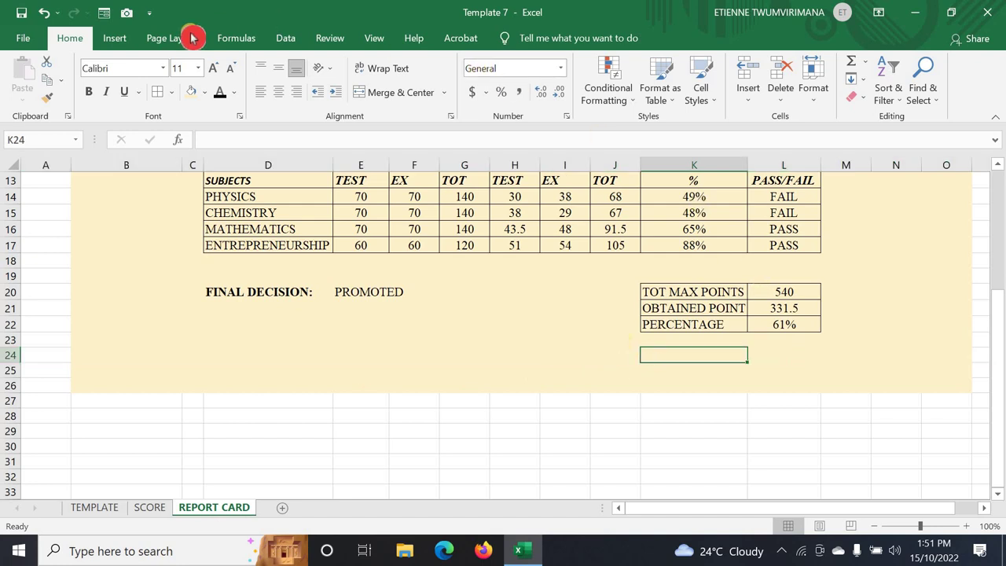
click(115, 38)
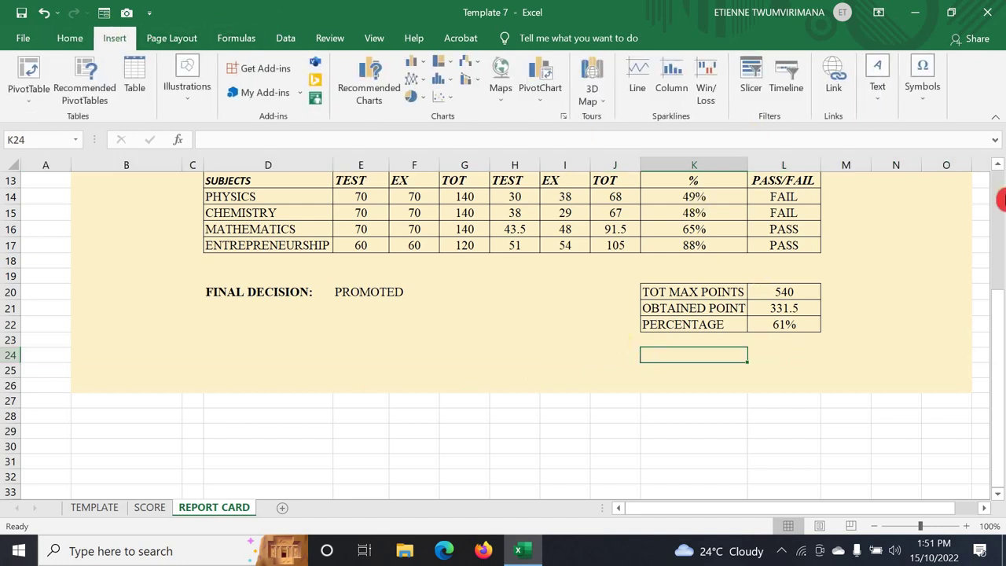
- Draw a text box in row 24 beneath the summary box on REPORT CARD
click(881, 99)
click(829, 149)
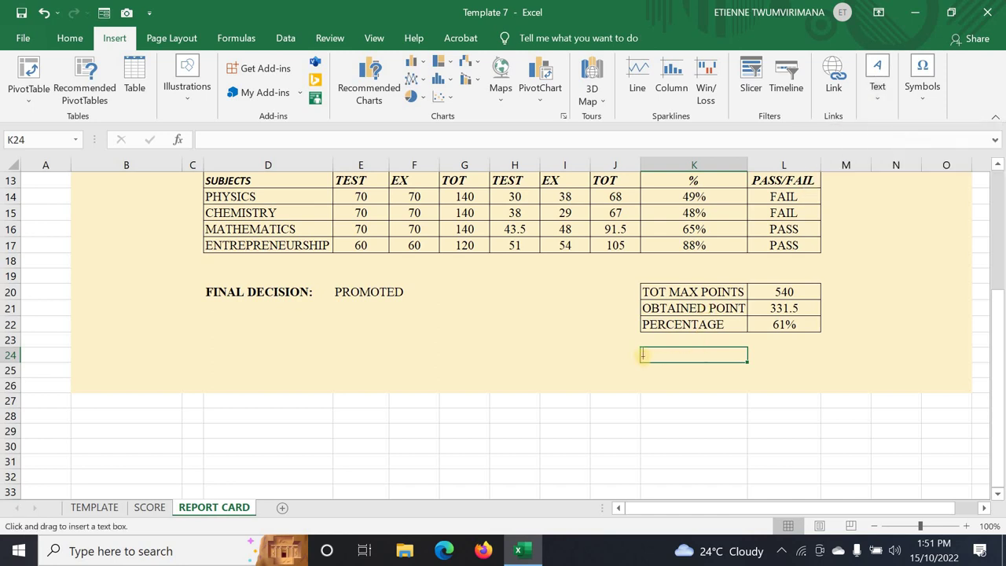
mouse_move(642, 355)
mouse_down()
mouse_move(765, 354)
mouse_move(765, 341)
mouse_move(808, 348)
mouse_up()
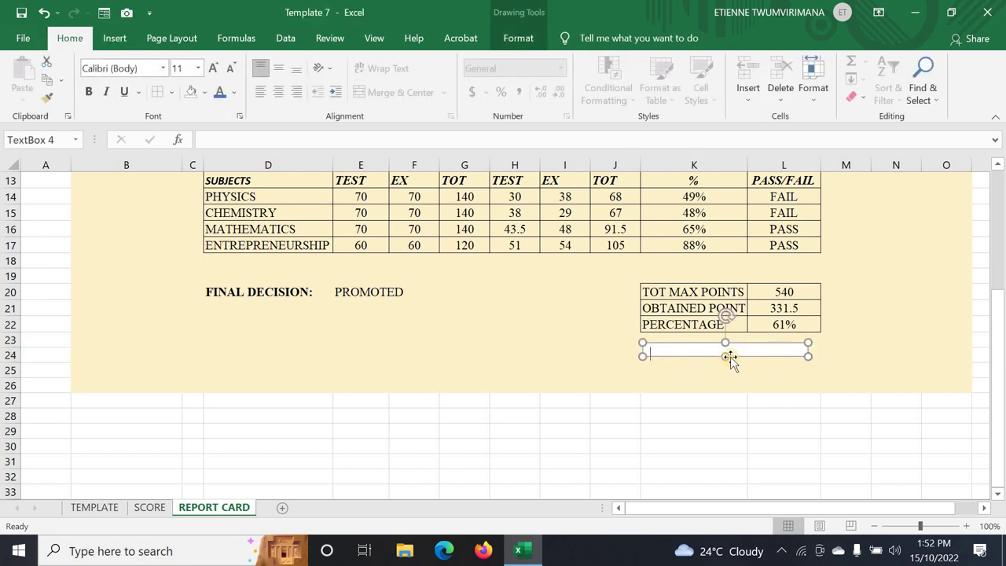
drag(726, 355, 728, 359)
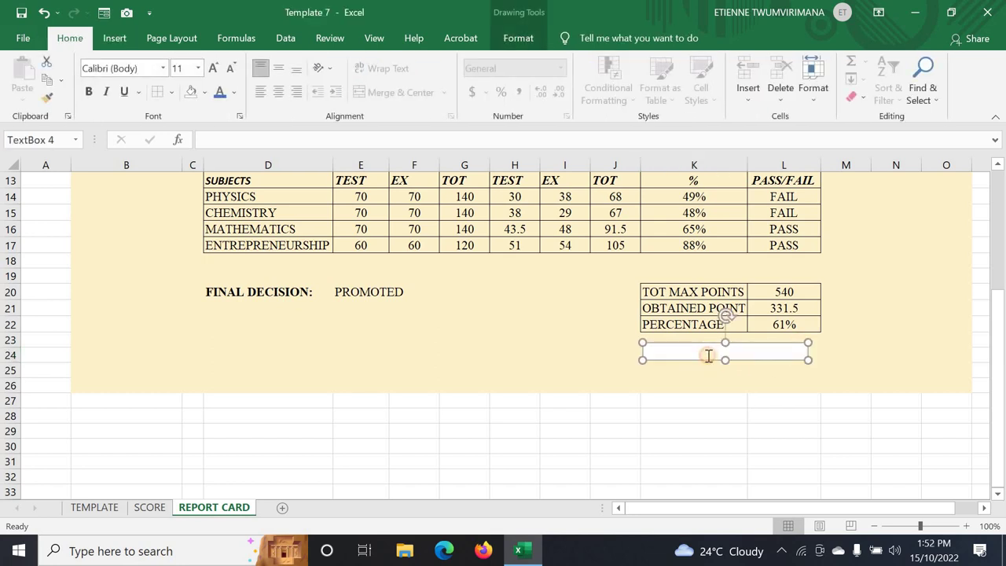
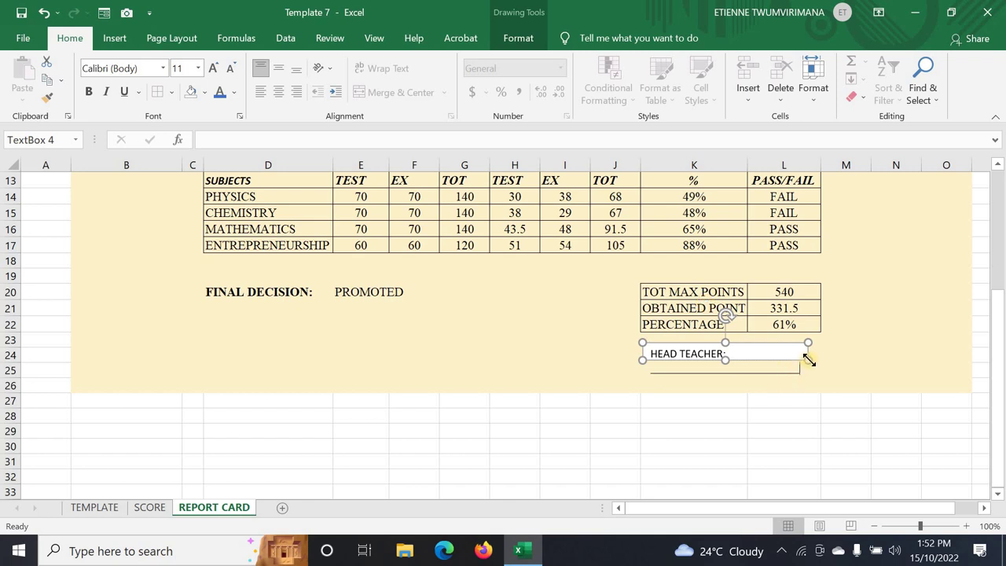
- Widen the HEAD TEACHER text box to the right and look through its shape styles
drag(808, 359, 894, 362)
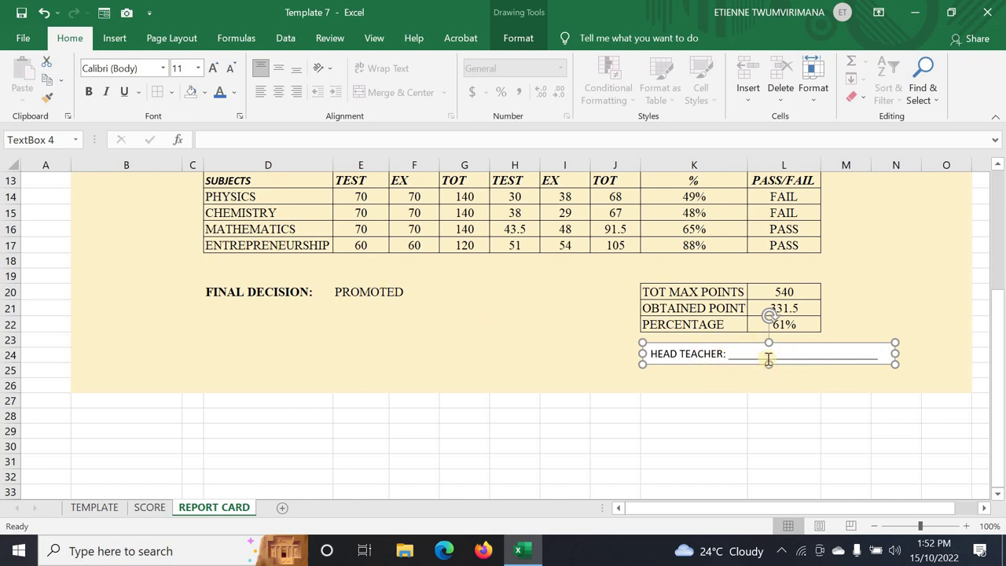
click(529, 38)
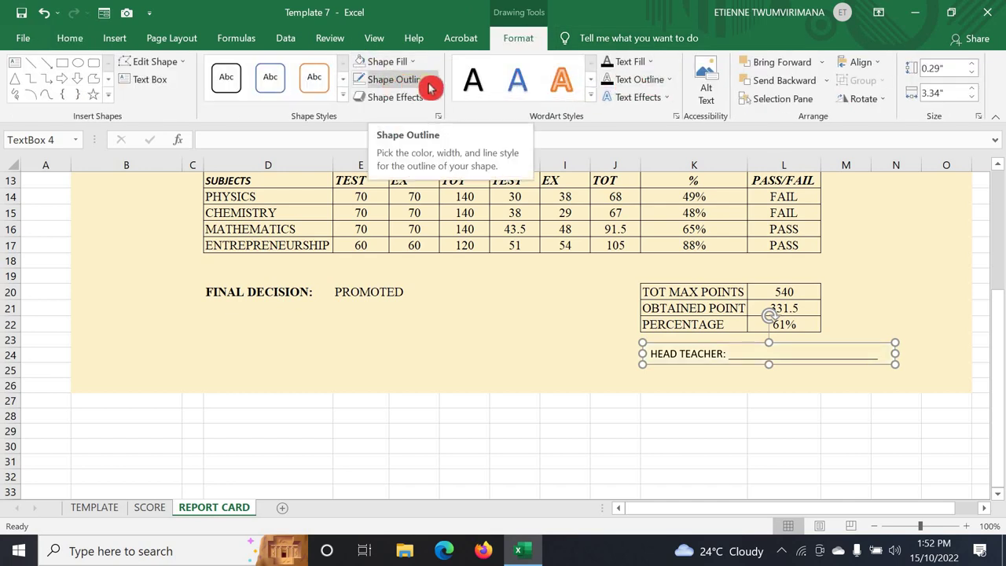
click(359, 81)
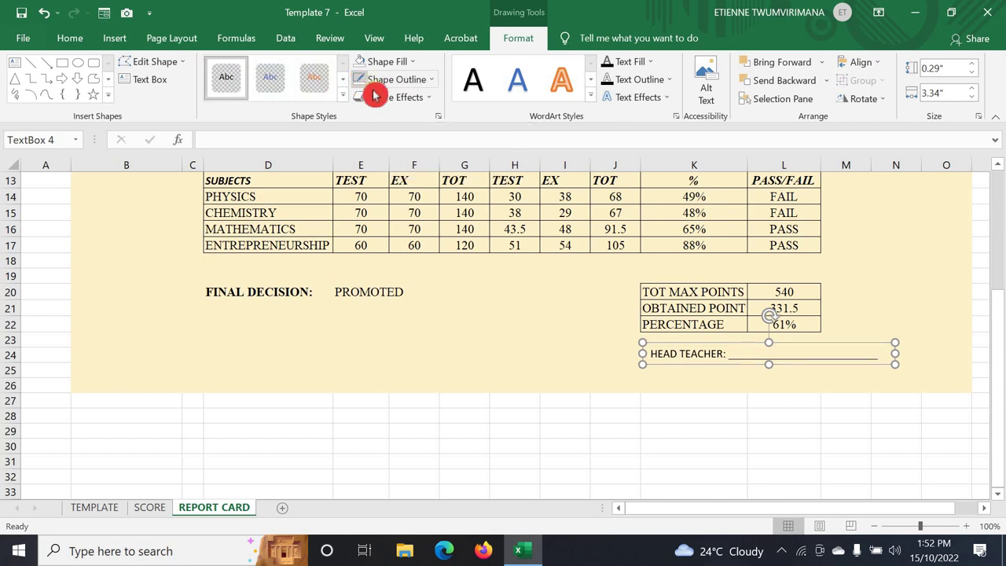
click(687, 368)
click(681, 354)
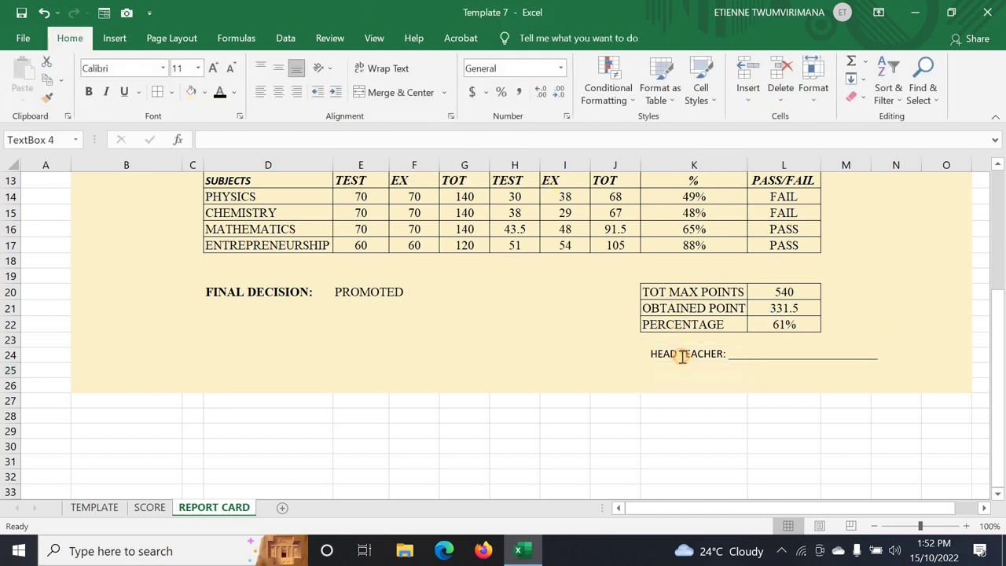
- Apply Times New Roman to the HEAD TEACHER text
triple_click(737, 356)
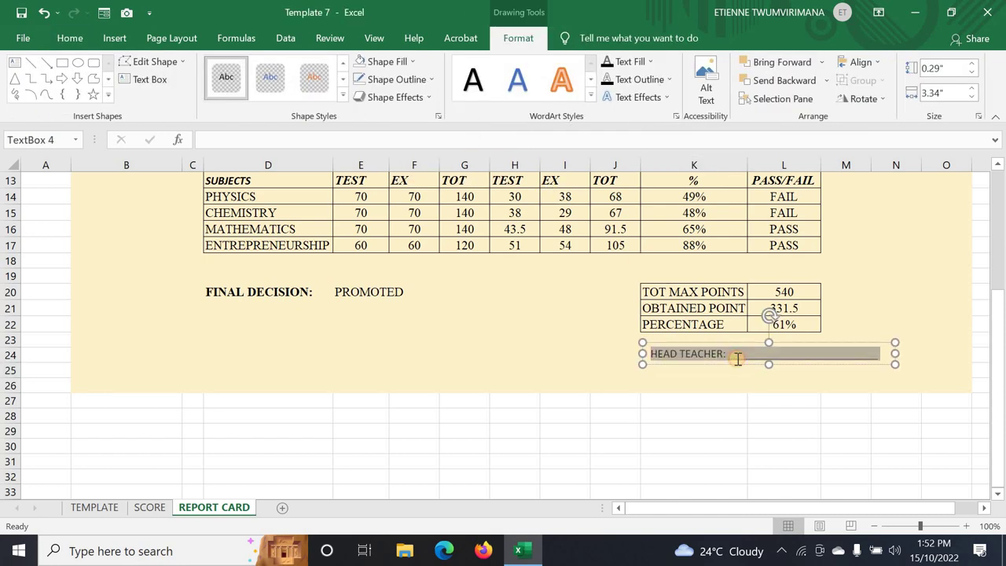
click(73, 39)
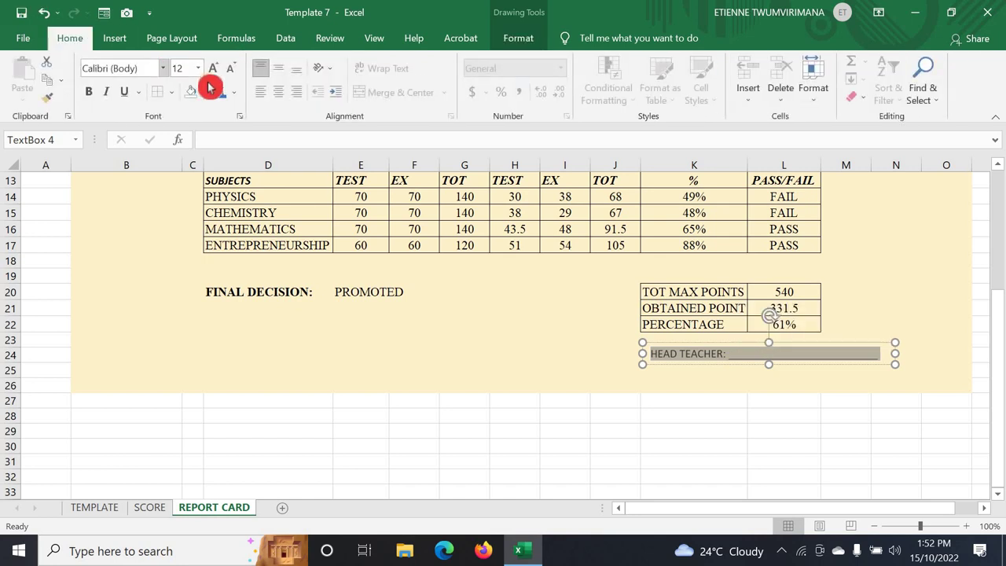
click(163, 68)
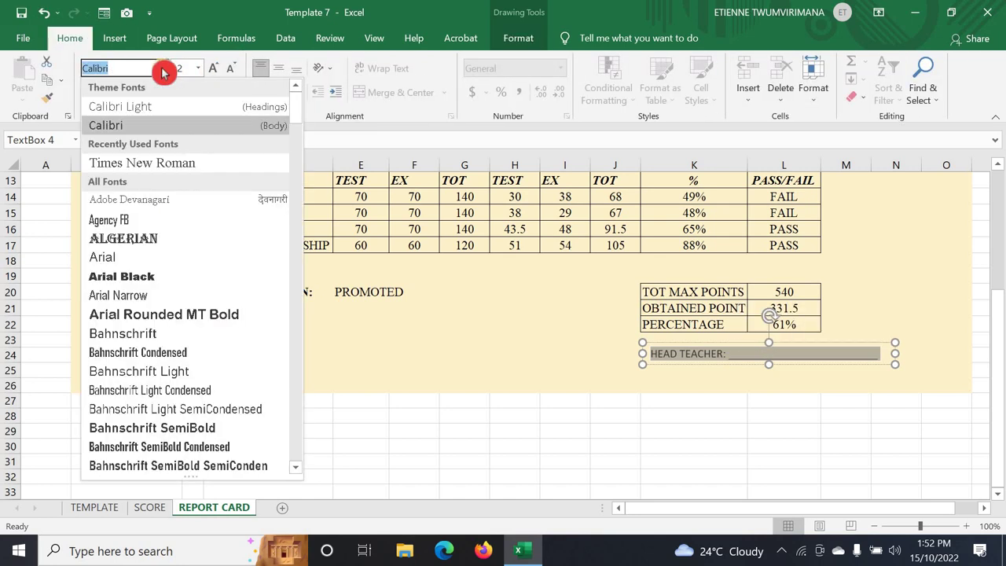
click(176, 162)
click(626, 359)
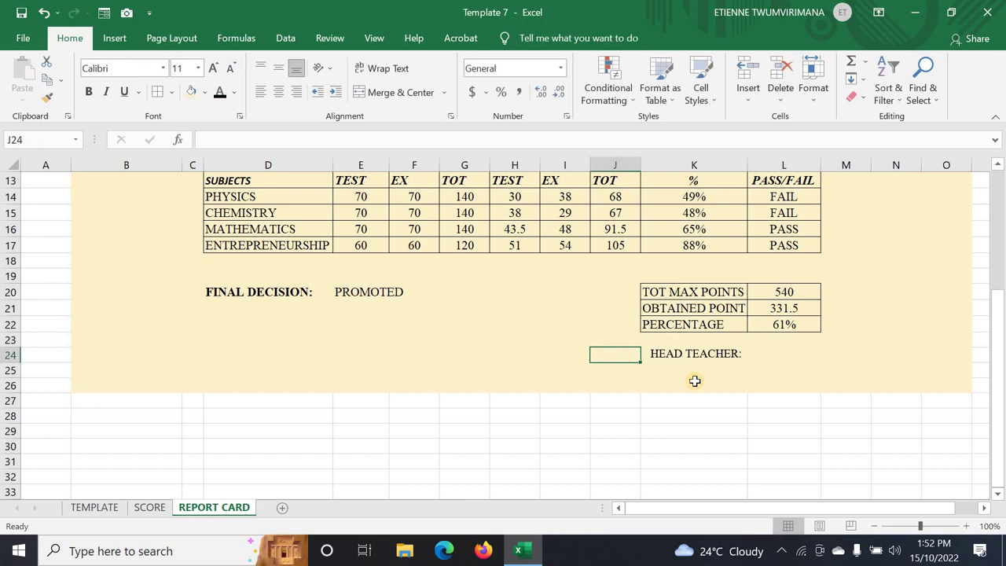
- Stretch the HEAD TEACHER box further right to lengthen its underline
click(694, 382)
click(710, 356)
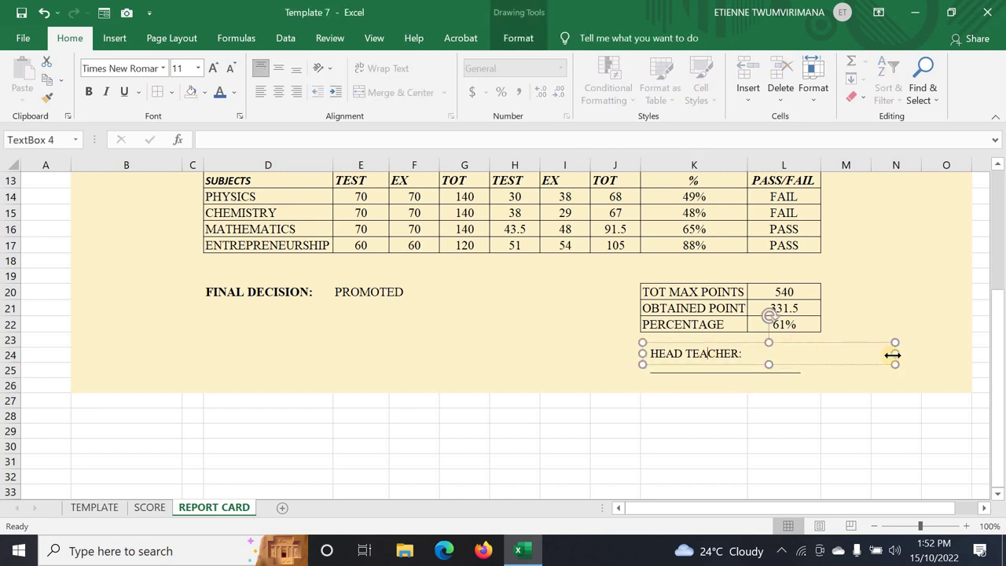
drag(894, 350, 943, 351)
click(672, 371)
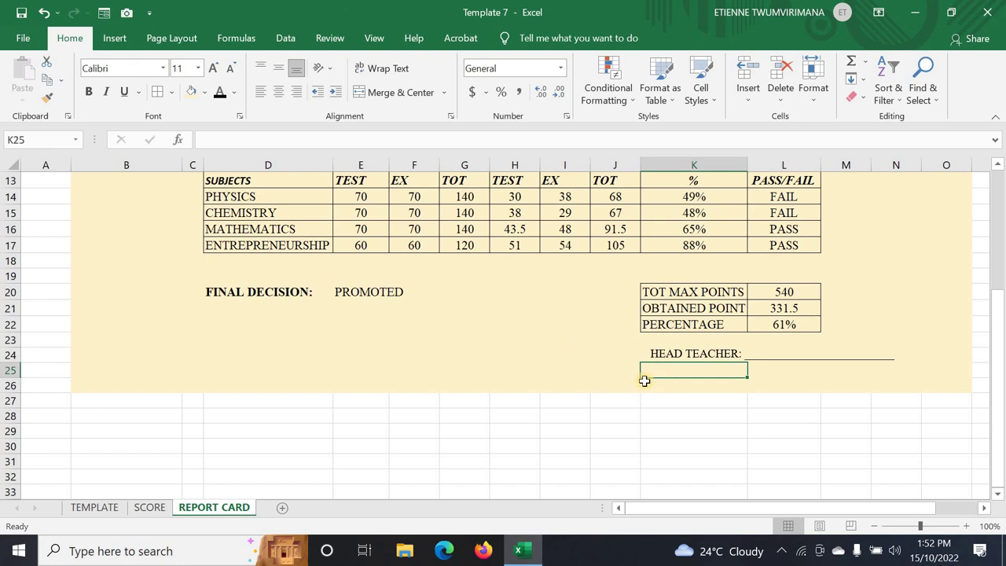
text(SI)
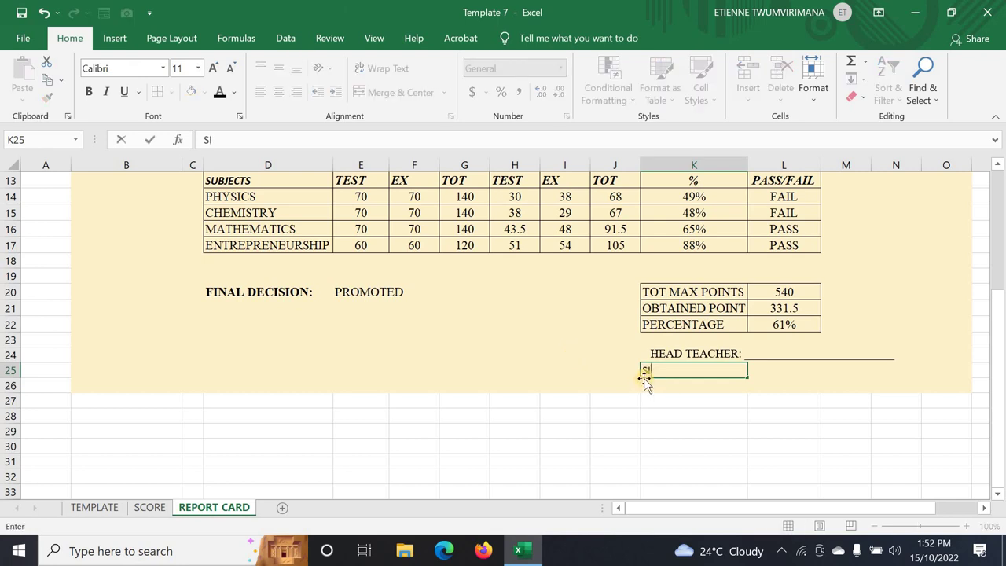
text(GNATURE AND STAMP)
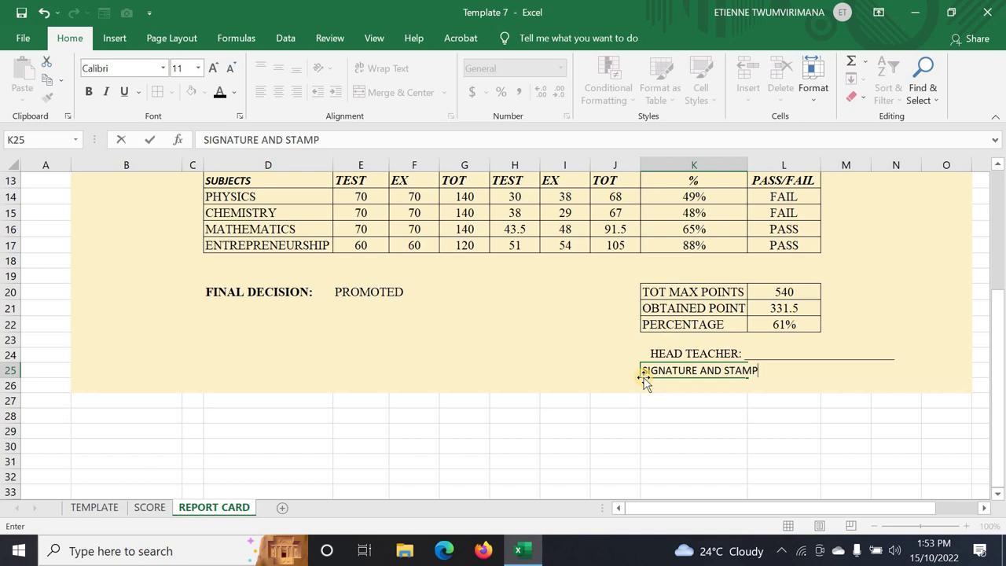
key(Return)
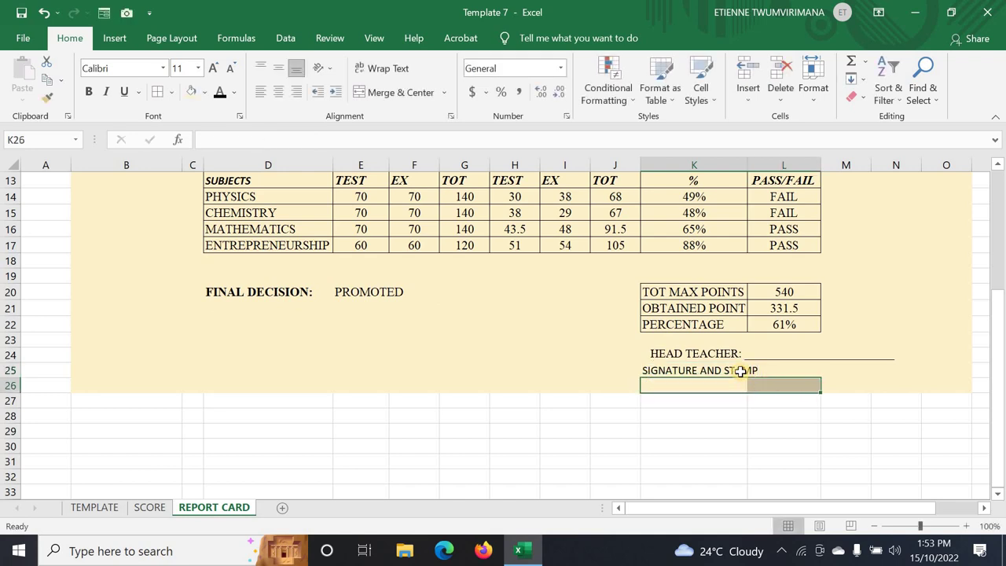
click(740, 371)
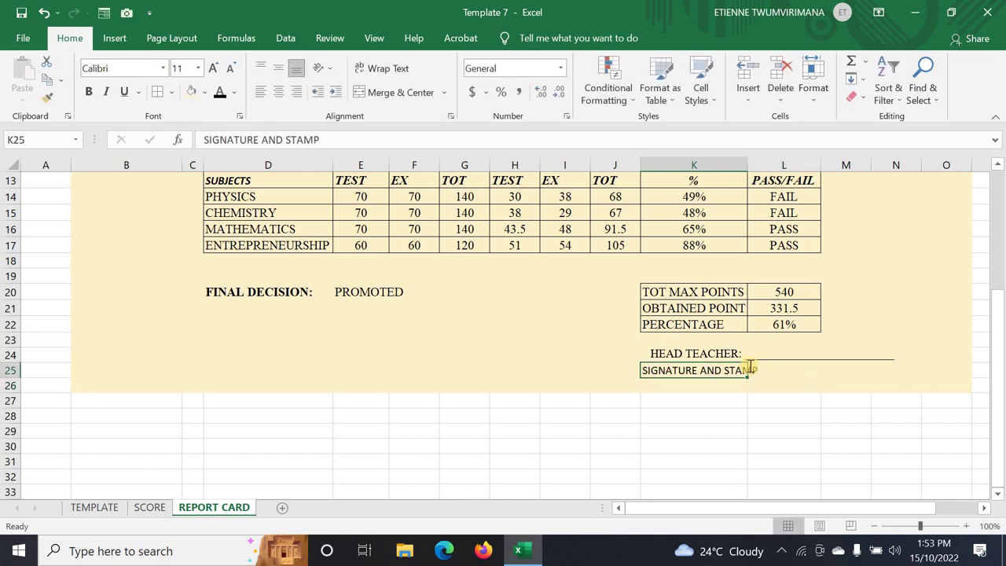
double_click(690, 371)
drag(759, 371, 645, 370)
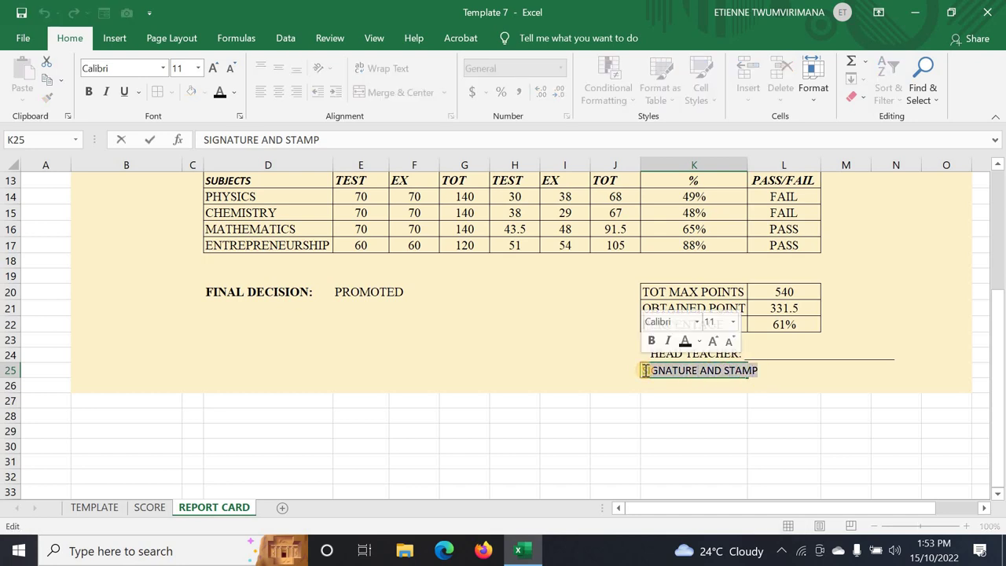
key(Delete)
key(ctrl+Return)
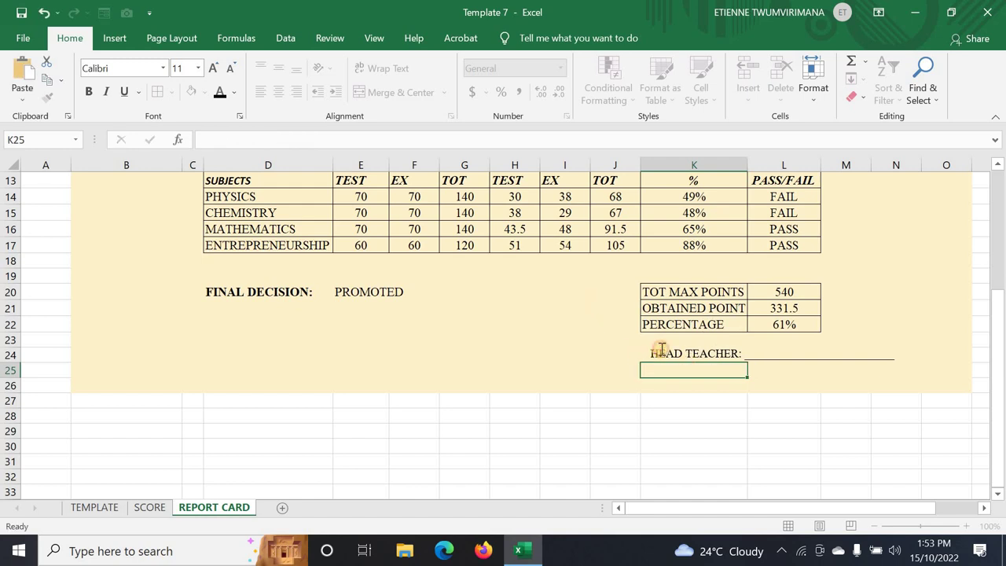
click(662, 351)
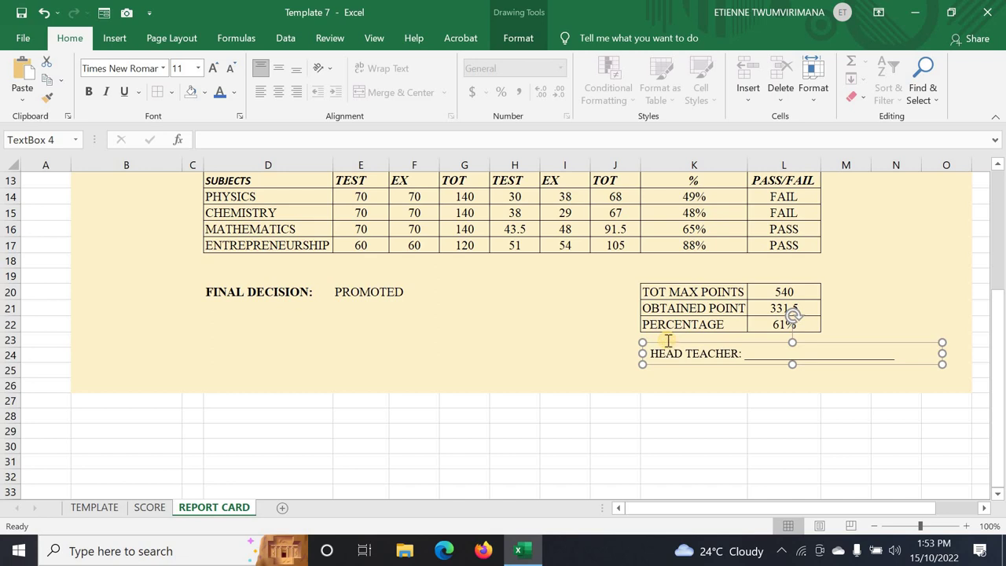
- Duplicate the HEAD TEACHER text box with Ctrl+D and place the copy just below it
key(ctrl+d)
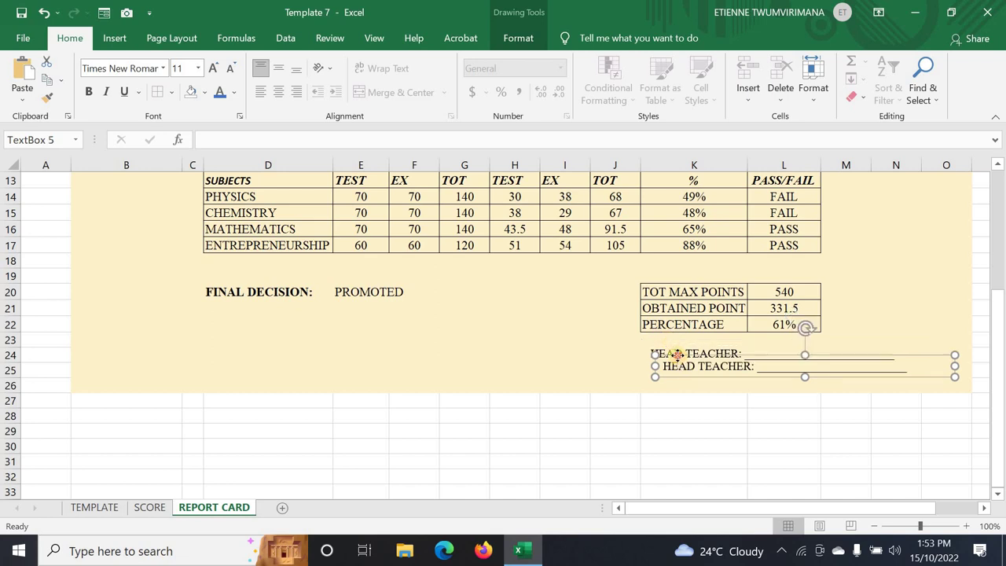
drag(676, 355, 670, 364)
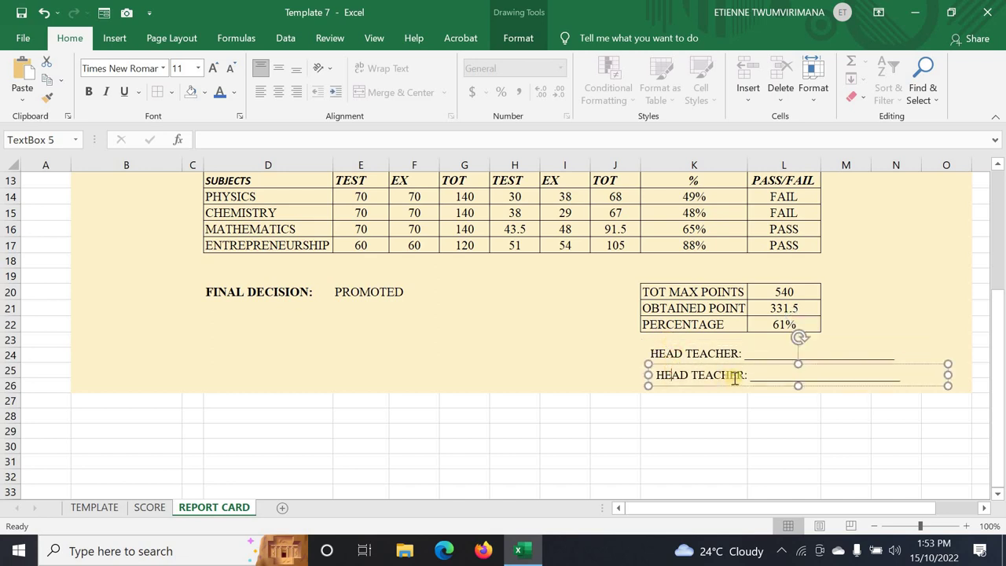
drag(748, 375, 667, 381)
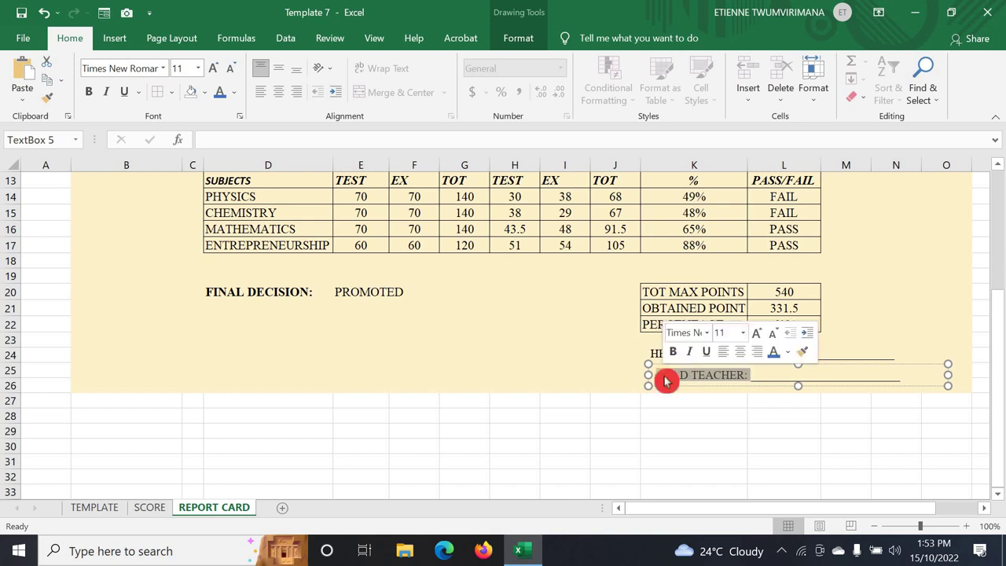
key(ctrl+d)
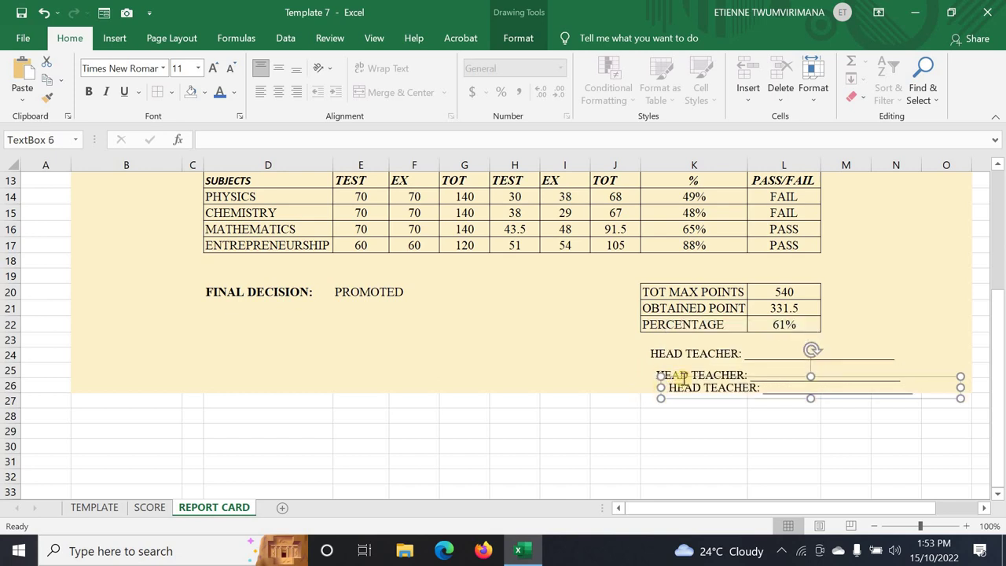
key(ctrl+z)
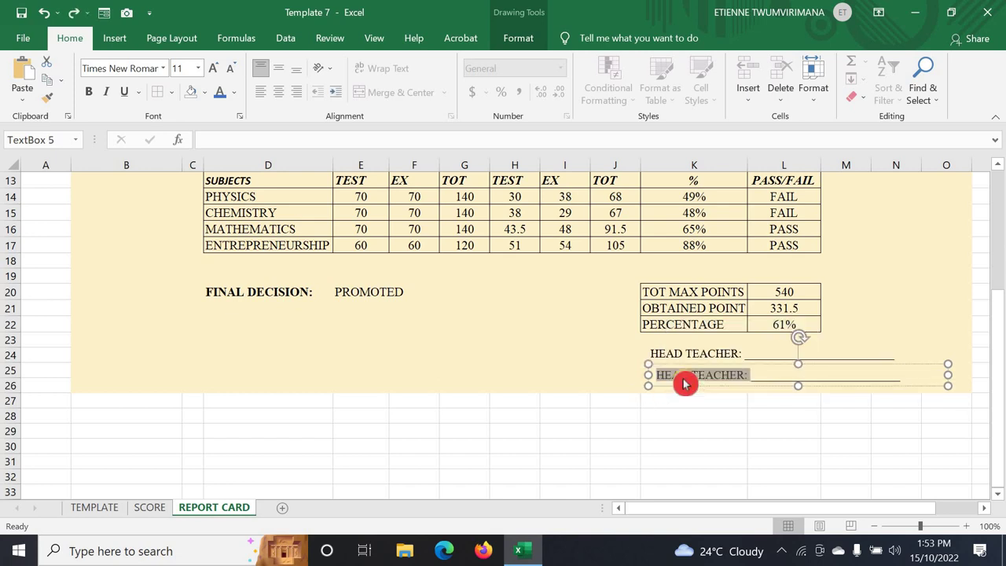
- Change the copy's text to SIGNATURE AND STAMP and widen it to fit one line
text(SIGNATURE AN)
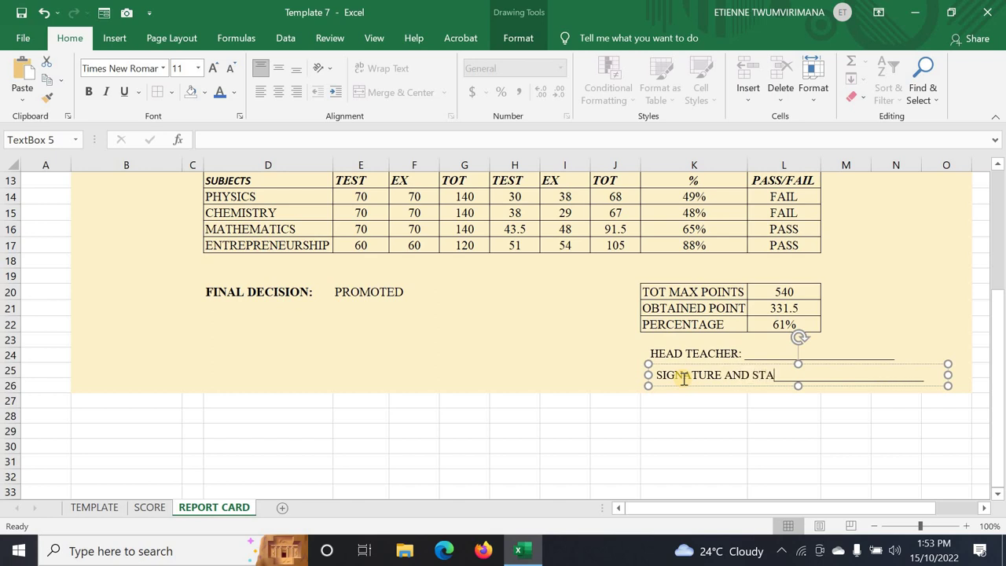
text(D STAMP)
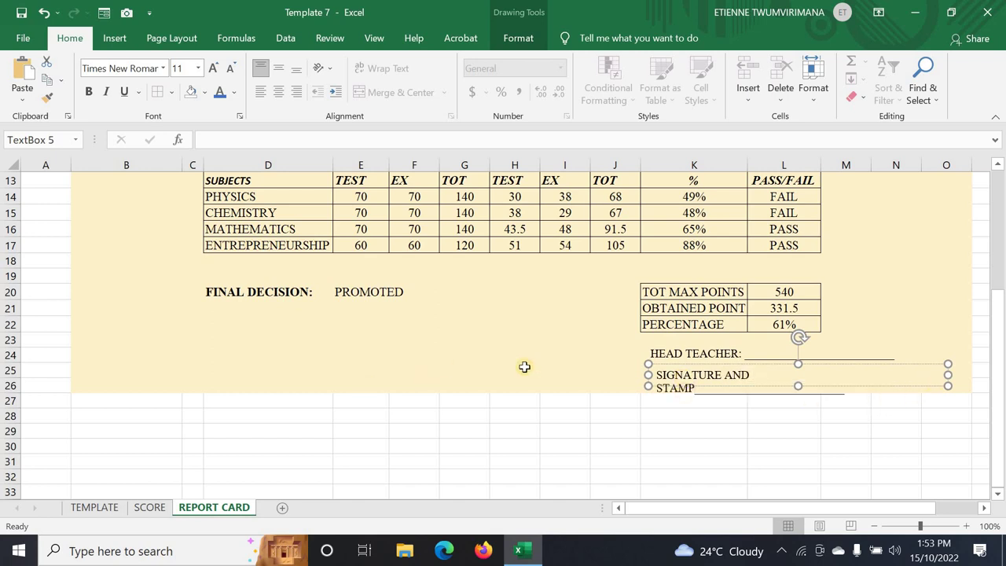
drag(650, 375, 626, 377)
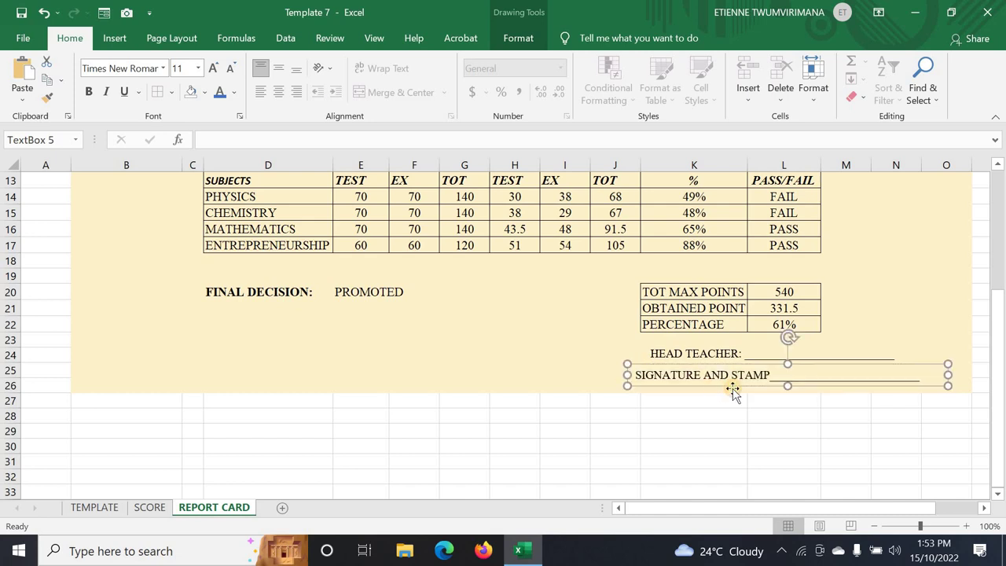
click(577, 351)
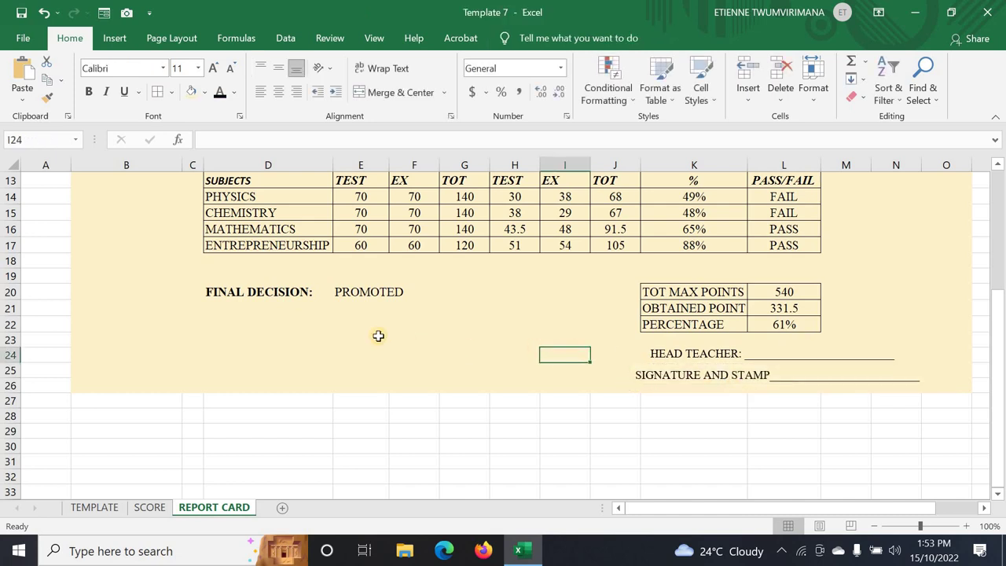
- Compare the class teacher signature layout on the TEMPLATE sheet with the REPORT CARD sheet
click(256, 338)
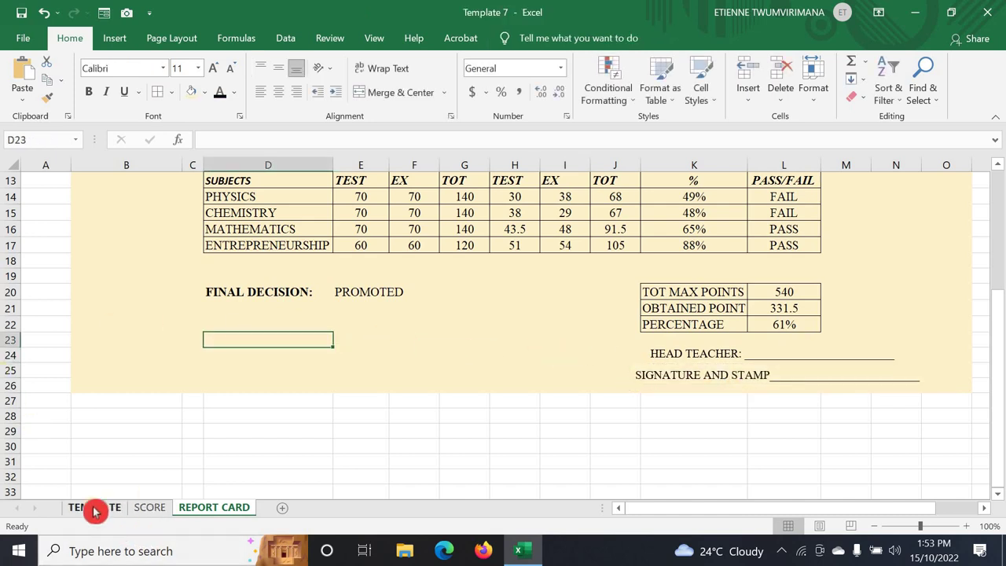
click(94, 507)
click(79, 424)
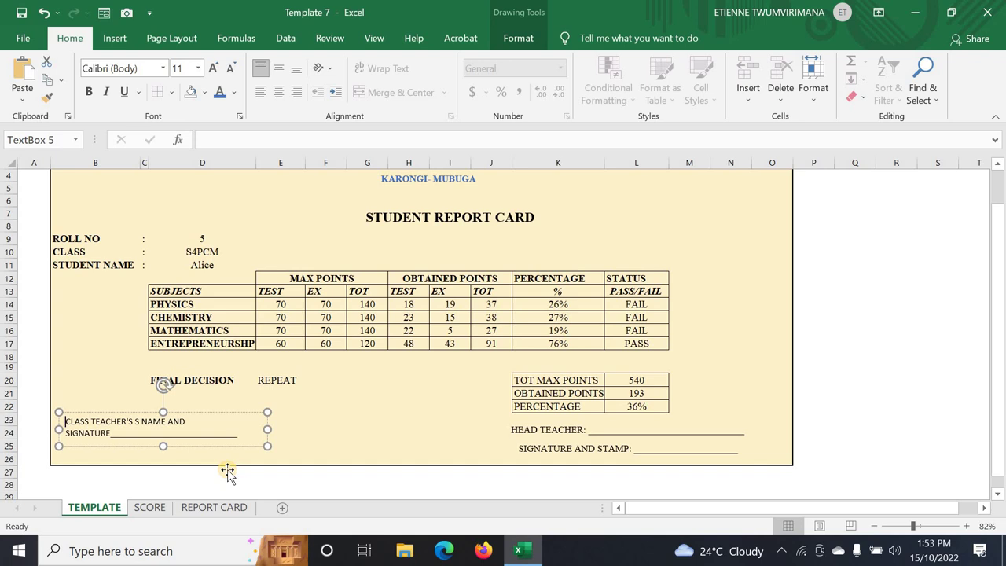
click(219, 511)
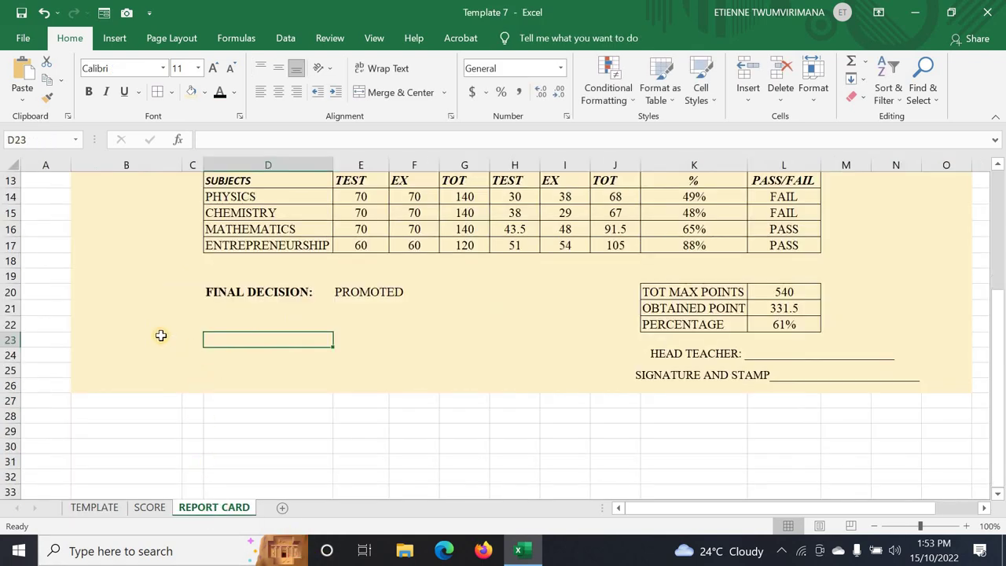
click(161, 336)
click(194, 333)
click(228, 336)
- Enter the label CLASS TEACHER: in cell B23
click(159, 339)
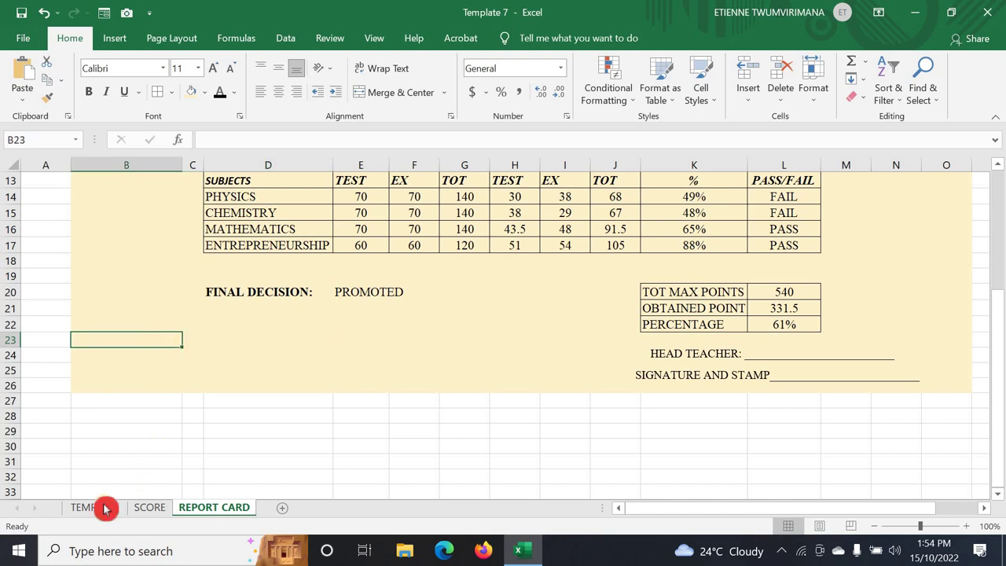
click(96, 507)
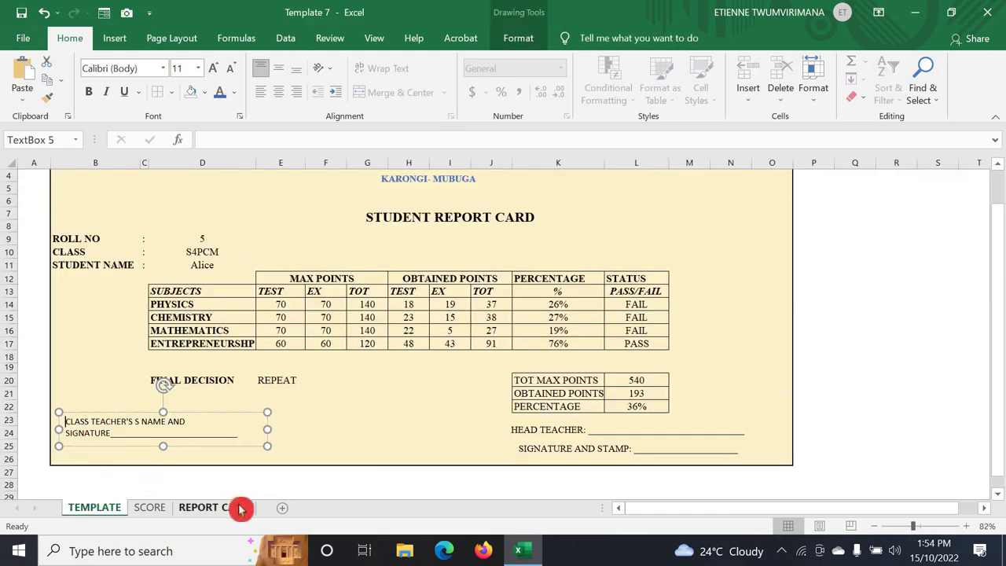
click(236, 507)
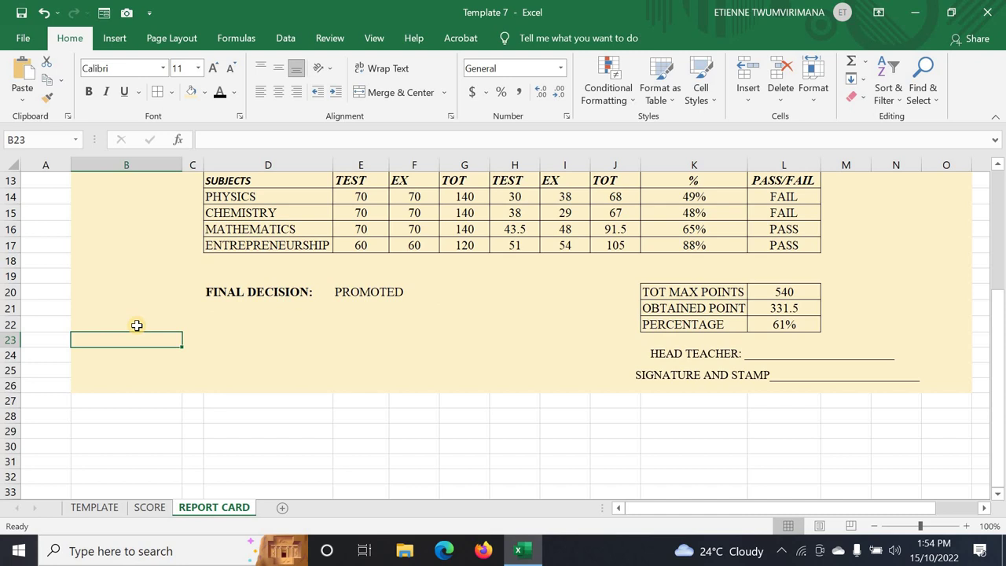
text(CLASS TEACHER:)
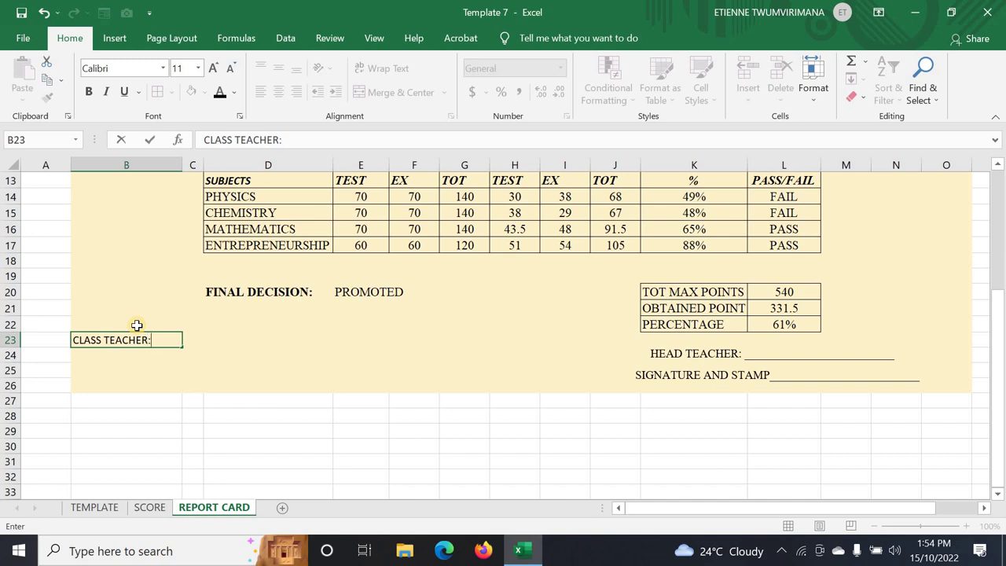
click(101, 367)
click(100, 355)
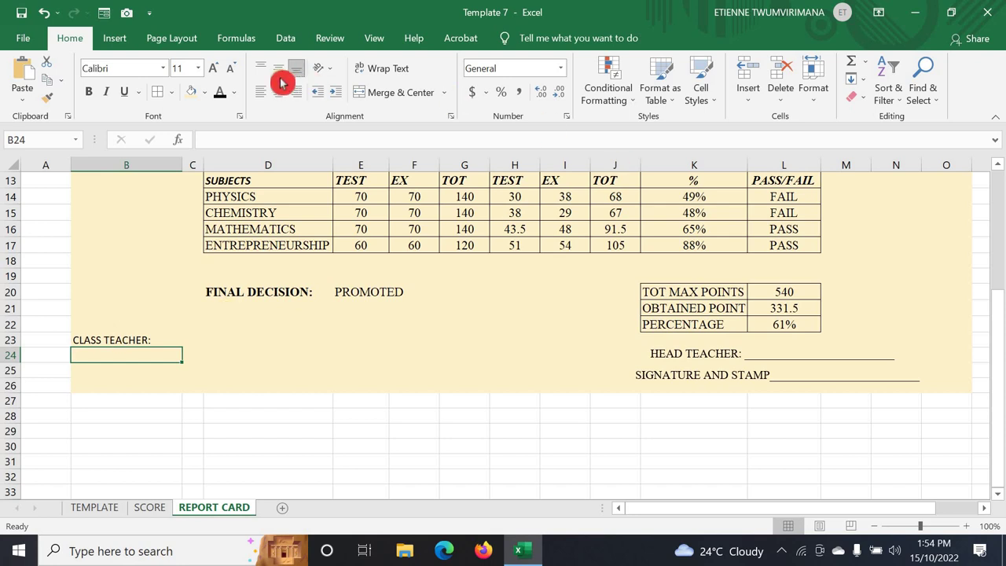
- Draw a text box below B23 containing NAME AND SUGNATURE, widened to one line
click(115, 38)
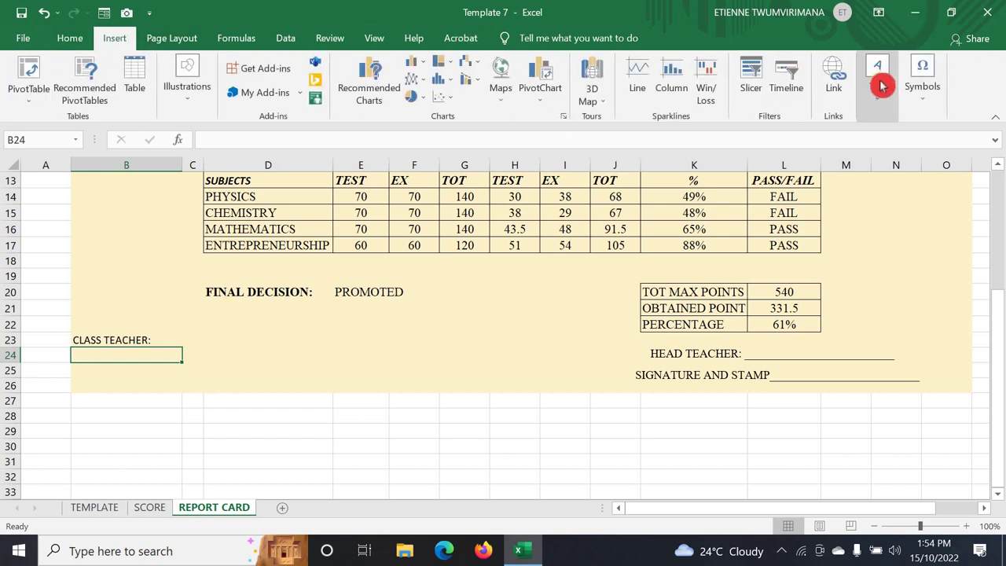
click(883, 82)
click(809, 154)
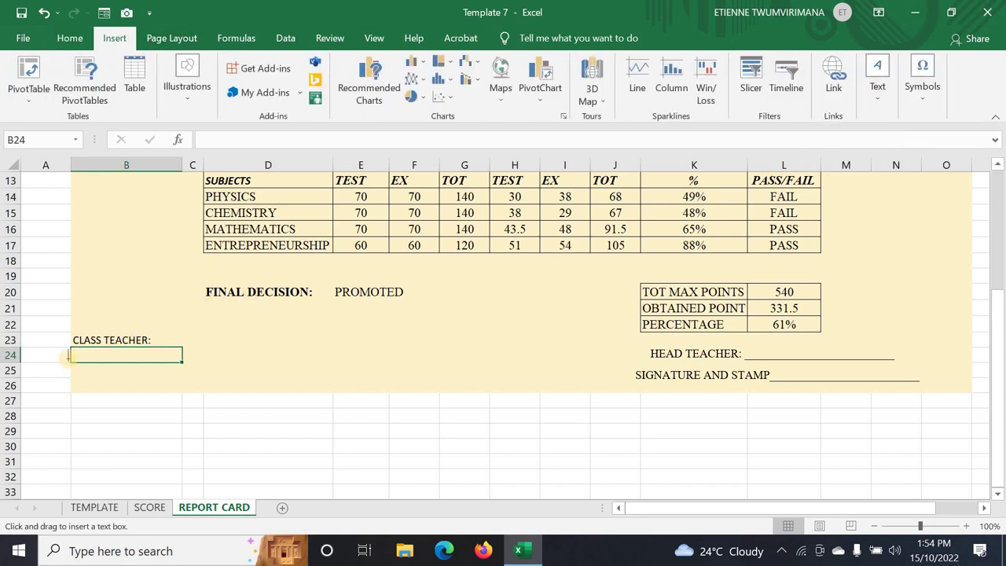
mouse_move(75, 358)
mouse_down()
mouse_move(148, 377)
mouse_move(227, 372)
mouse_move(195, 366)
mouse_move(195, 377)
mouse_up()
click(136, 364)
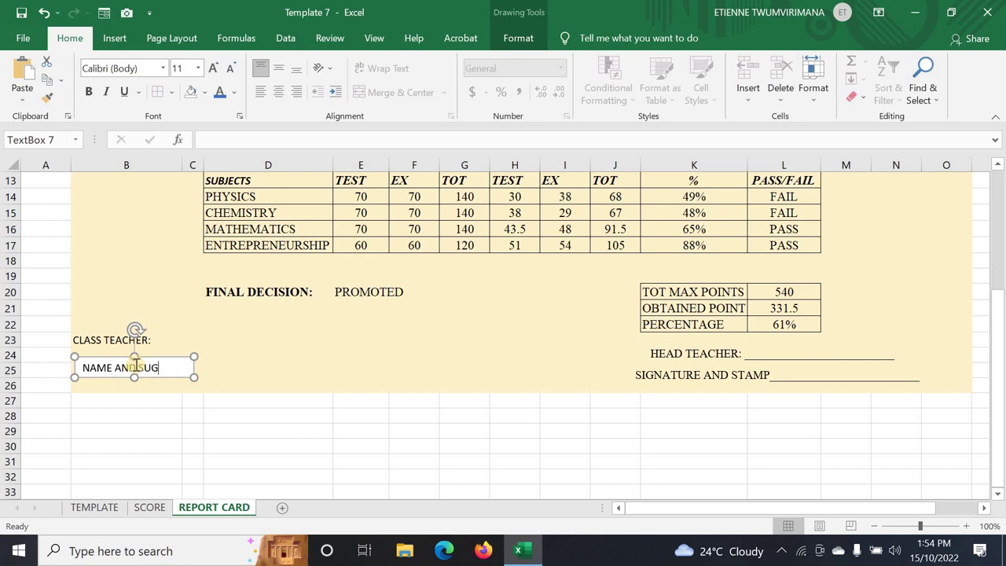
text(NAME AND SUGNATURE)
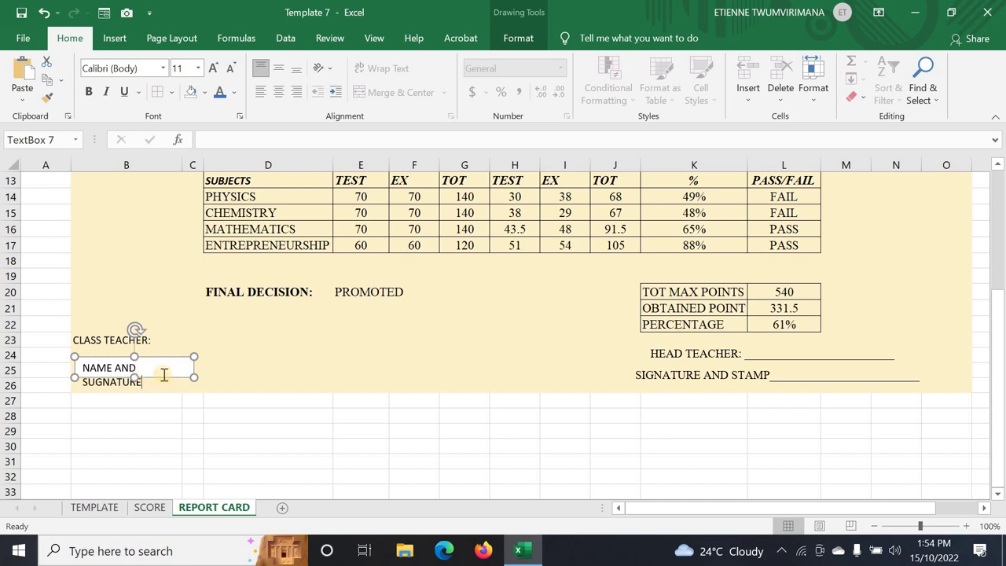
drag(194, 373, 221, 371)
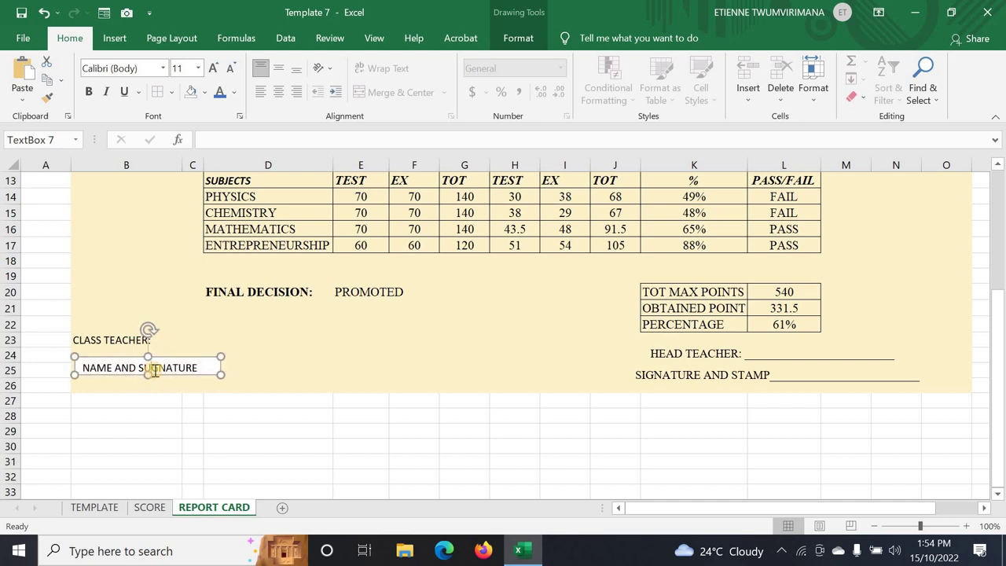
- Remove the stray U from SUGNATURE and compare the layout with the TEMPLATE sheet
click(155, 371)
key(BackSpace)
click(95, 508)
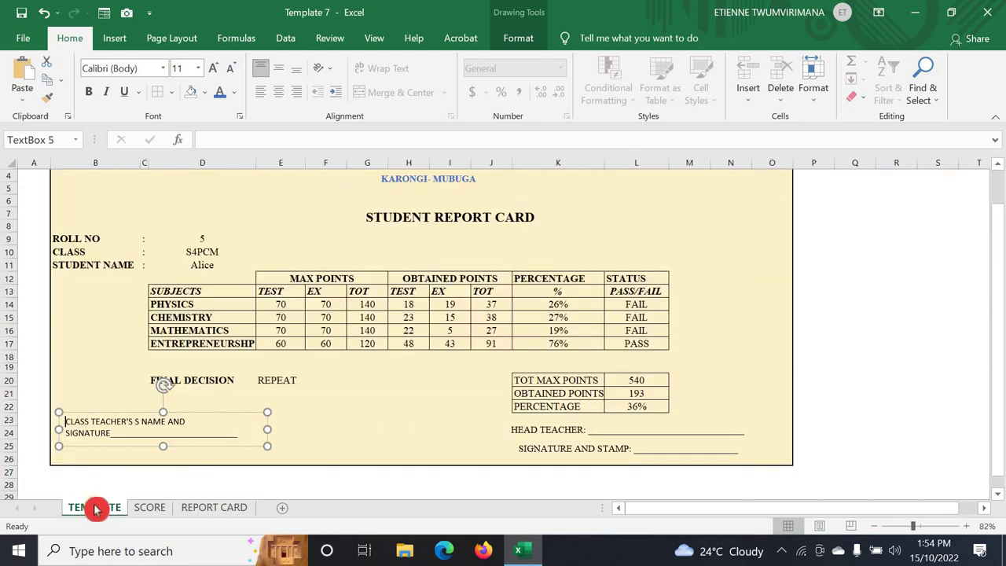
click(208, 508)
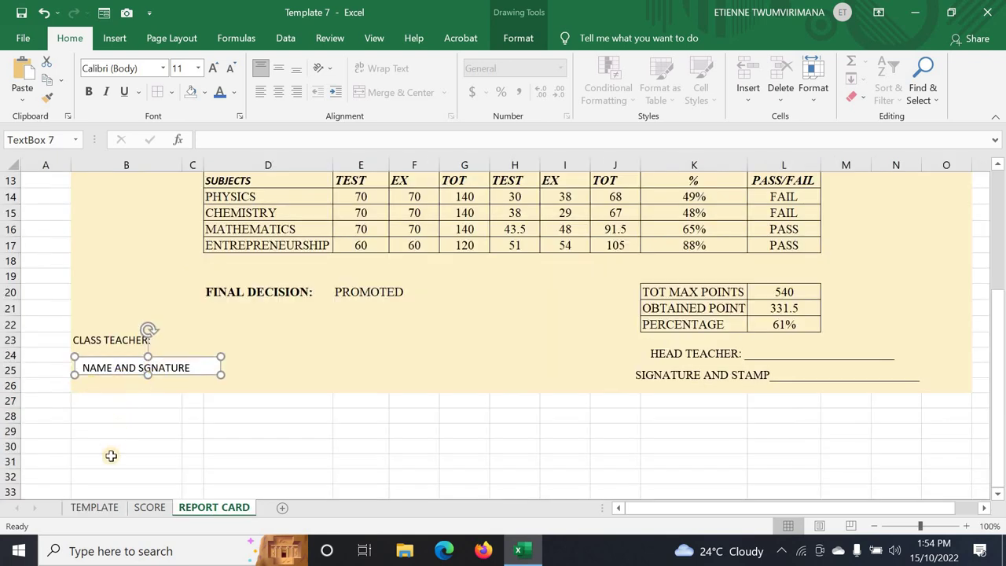
click(95, 508)
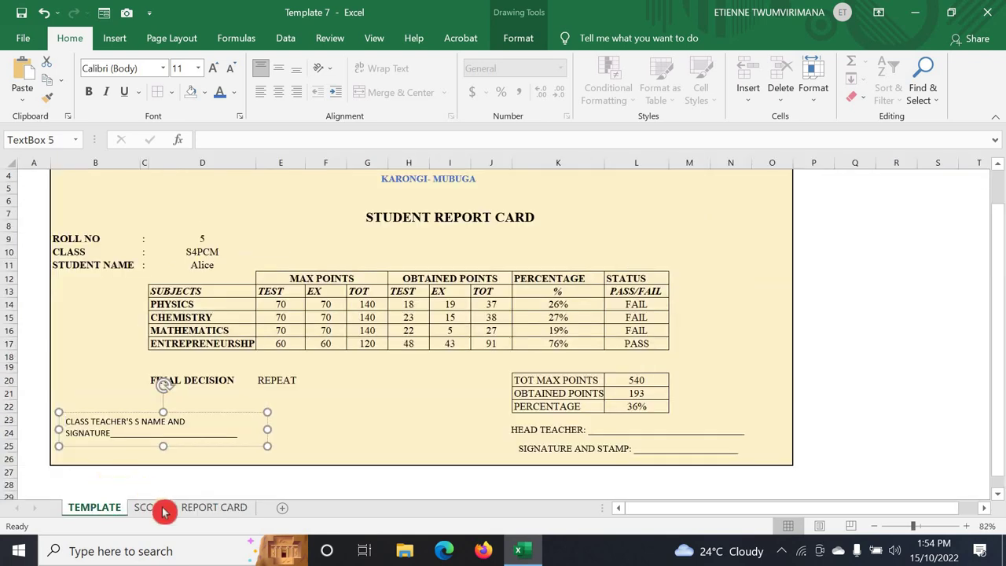
click(219, 495)
click(214, 507)
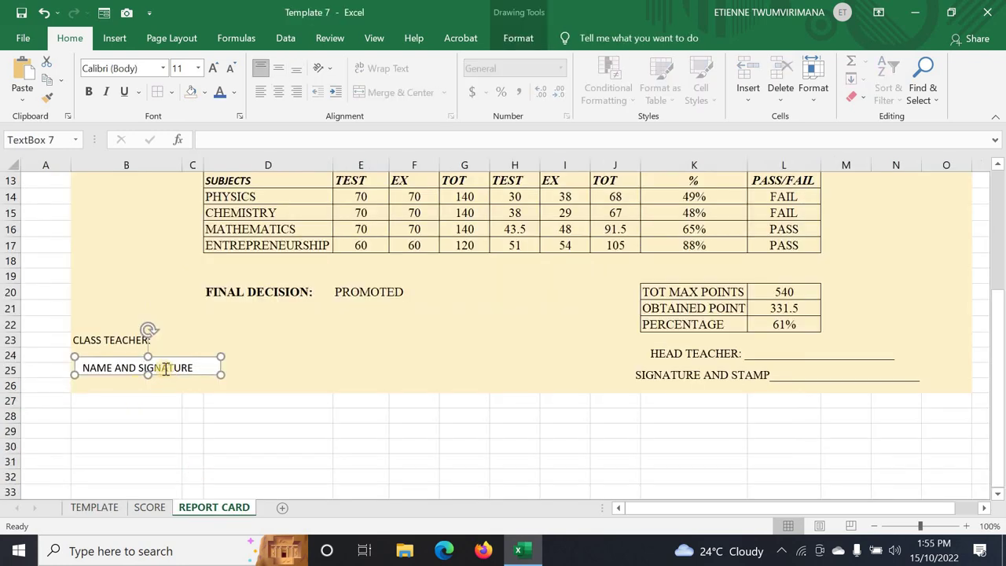
- Insert the missing I and give the text box a transparent, borderless shape style
click(147, 368)
text(I)
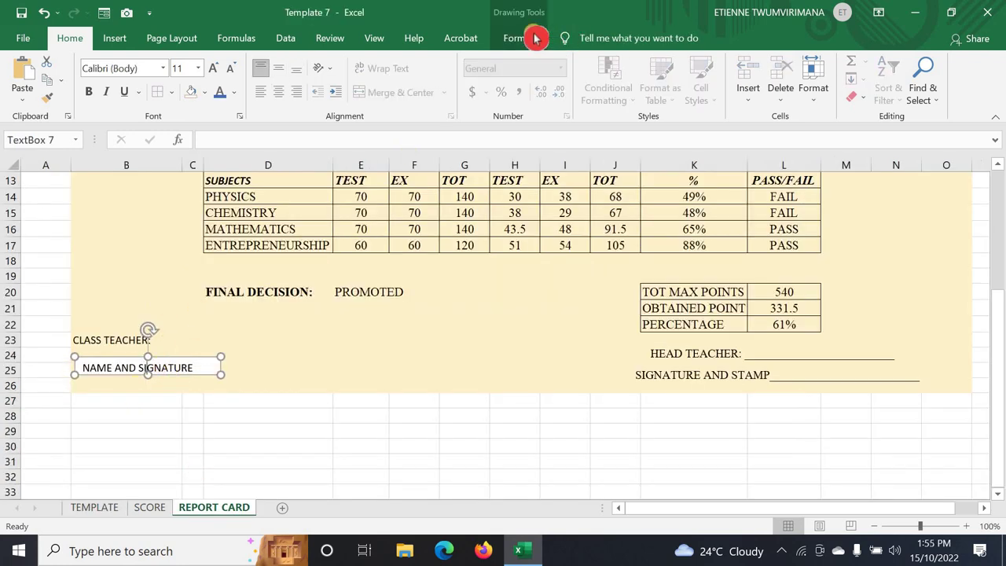
click(519, 36)
click(381, 61)
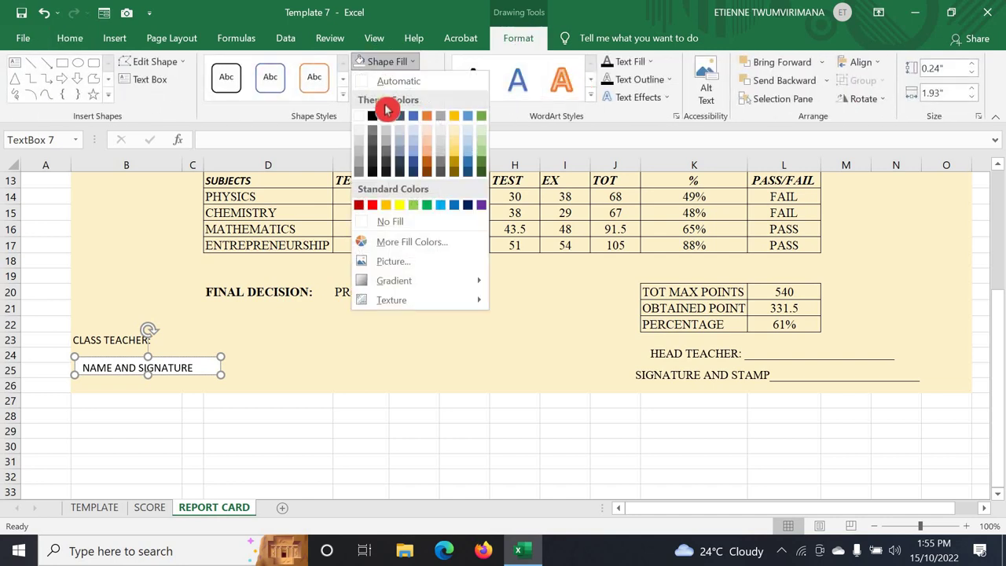
click(377, 63)
click(363, 85)
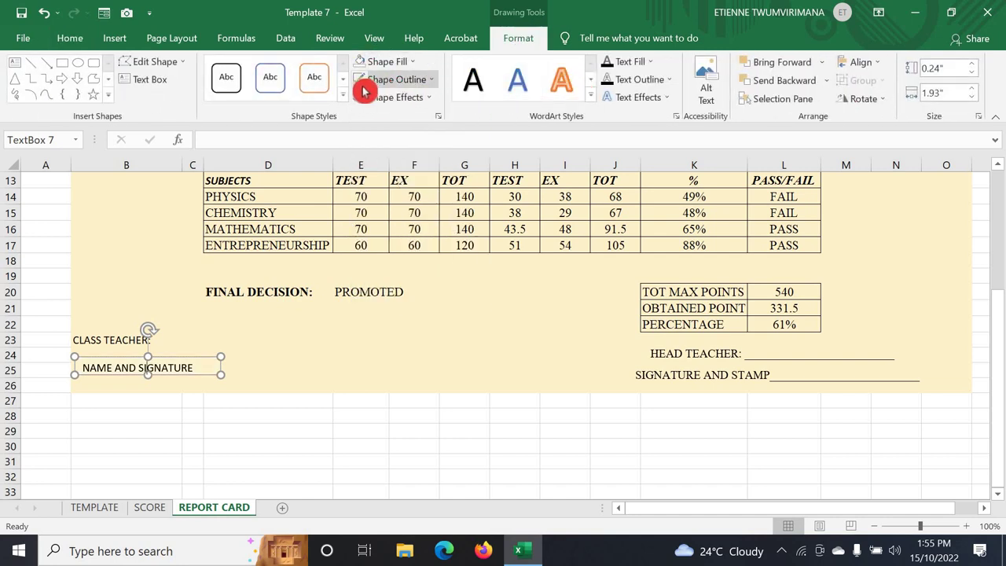
click(312, 359)
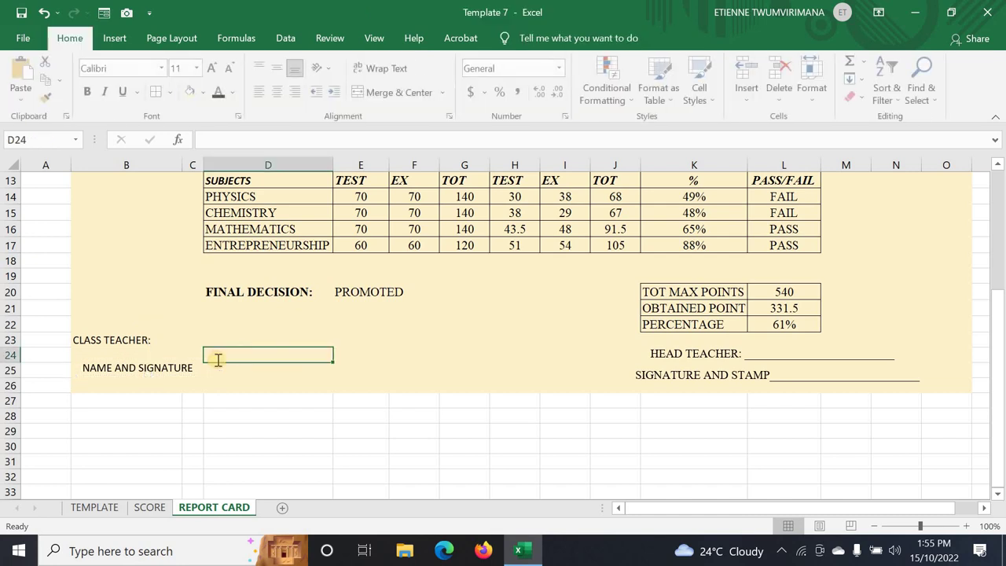
- Widen the NAME AND SIGNATURE box to 3.65" for its signature line and select its text
click(194, 365)
drag(208, 363, 196, 367)
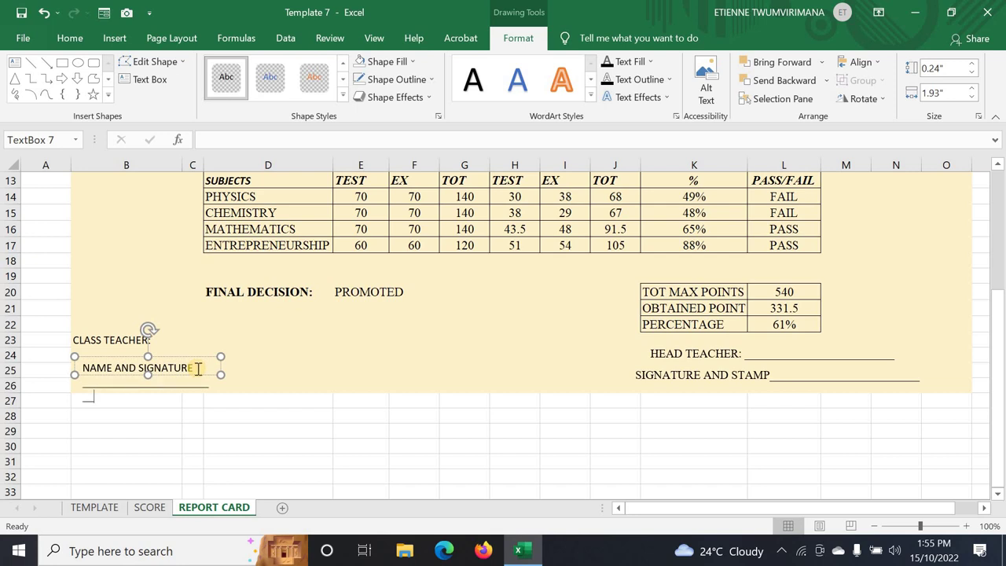
drag(221, 374, 348, 377)
click(451, 374)
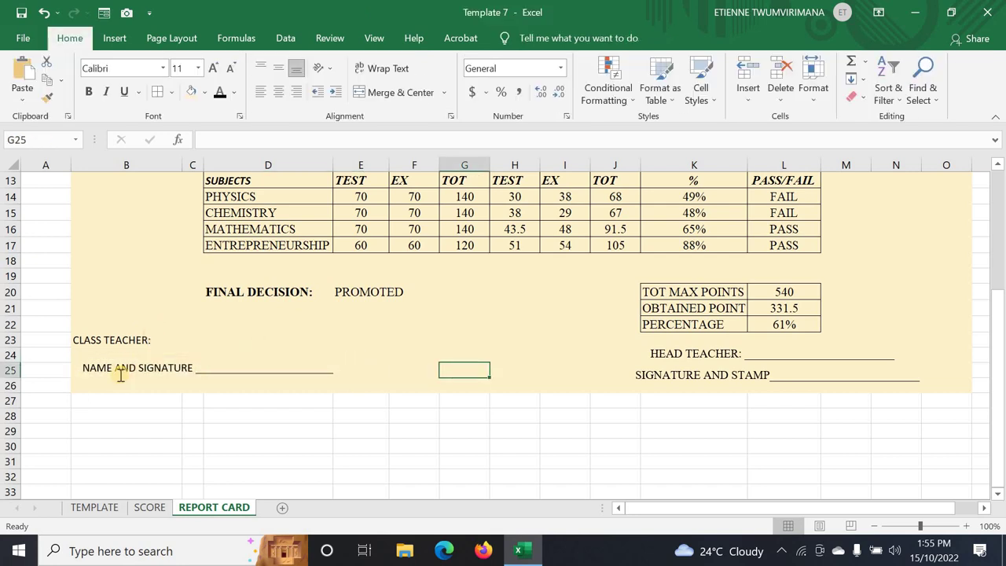
click(90, 367)
drag(83, 367, 195, 367)
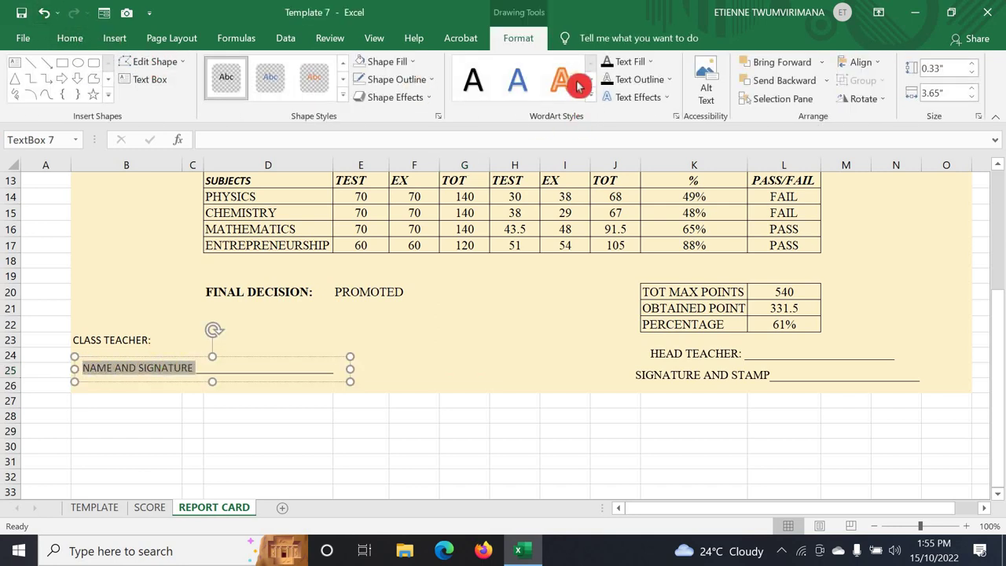
- Set the NAME AND SIGNATURE text to Times New Roman, widen the box and nudge it right
click(93, 40)
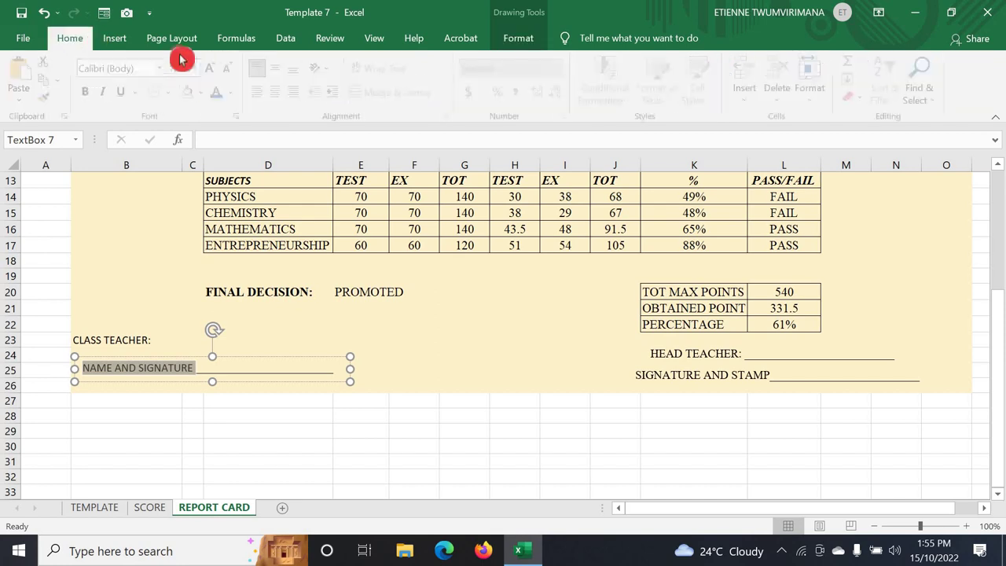
click(165, 71)
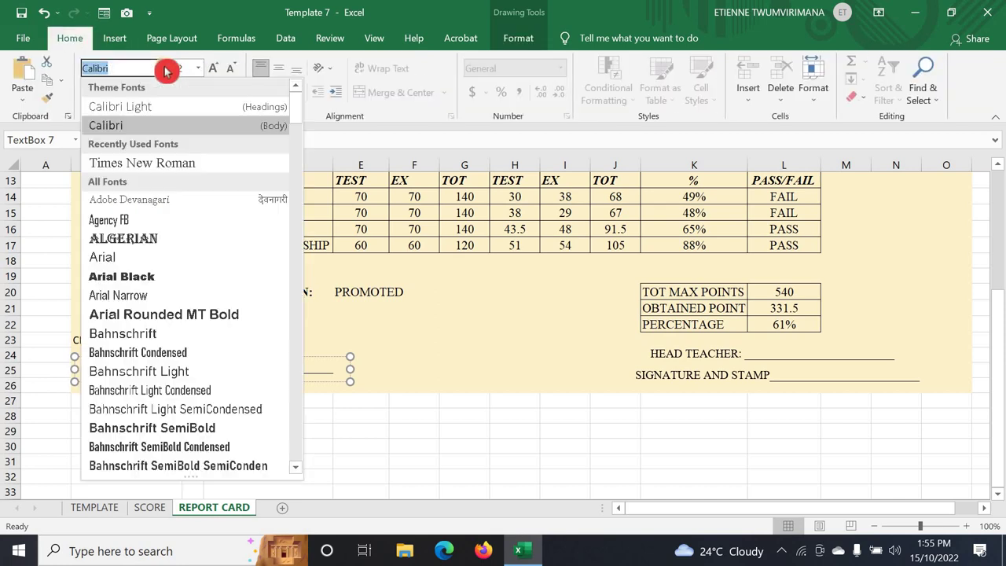
click(166, 163)
click(378, 341)
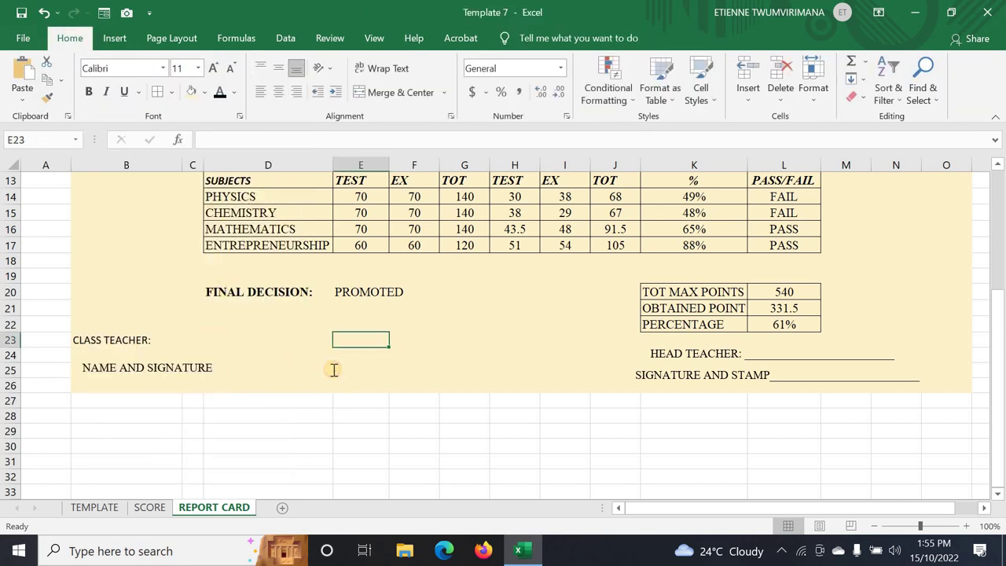
click(247, 369)
drag(355, 368, 394, 369)
click(123, 343)
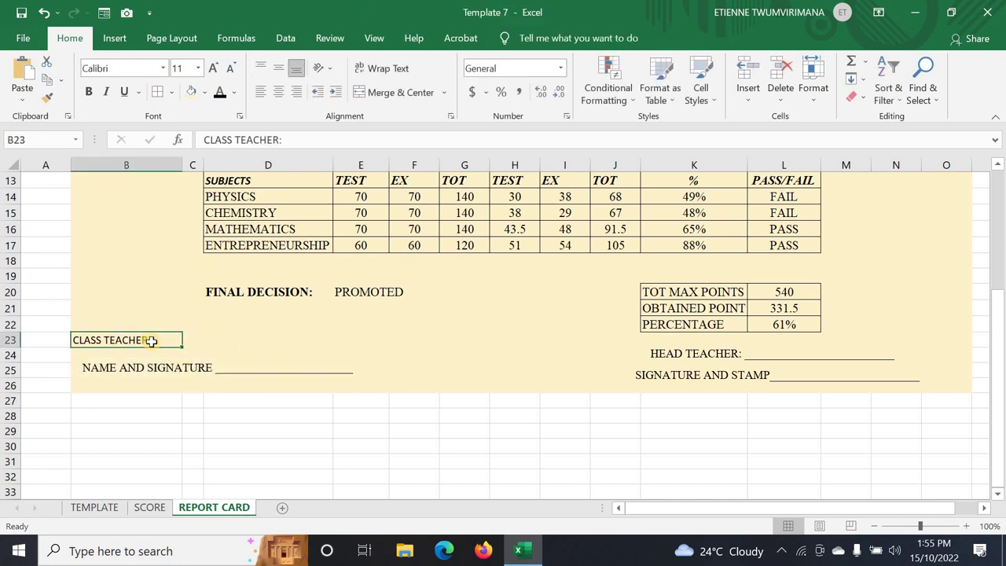
click(181, 369)
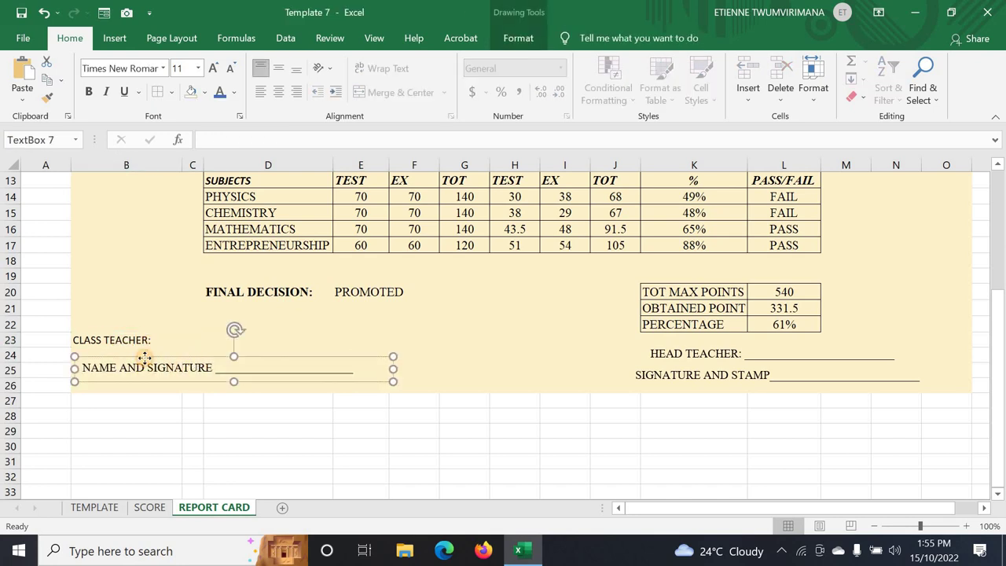
mouse_move(144, 357)
mouse_down()
mouse_move(173, 354)
mouse_move(158, 358)
mouse_up()
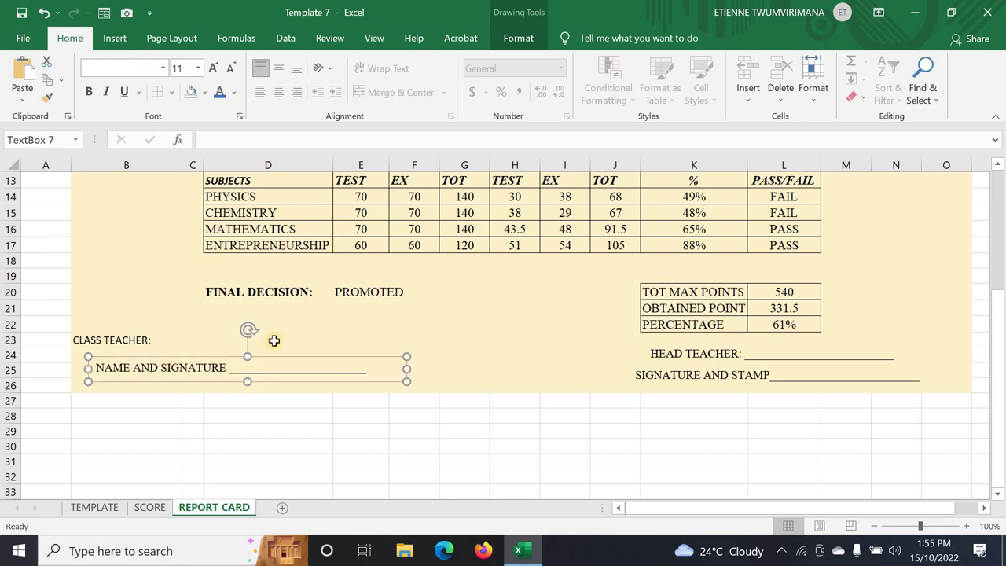
click(141, 342)
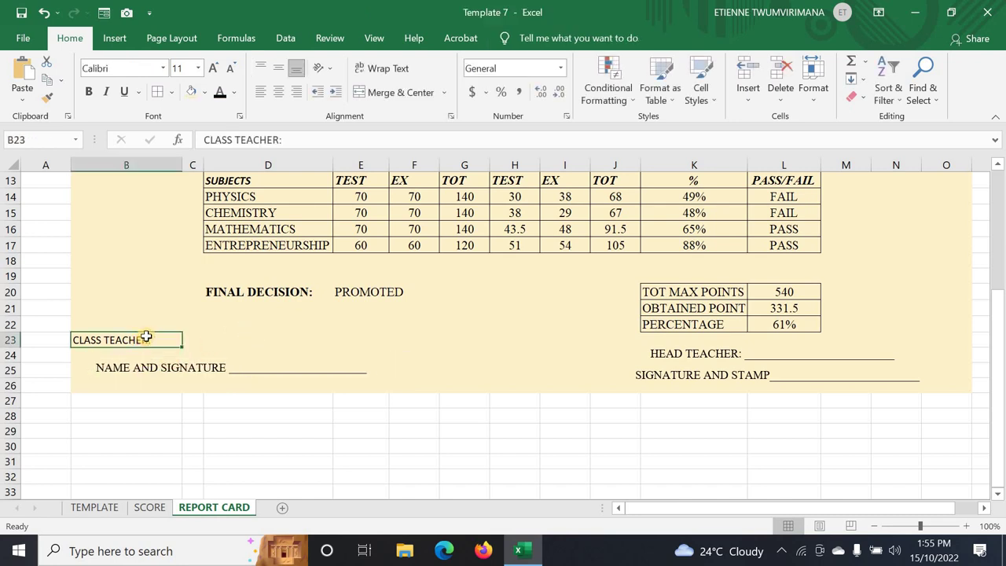
click(159, 357)
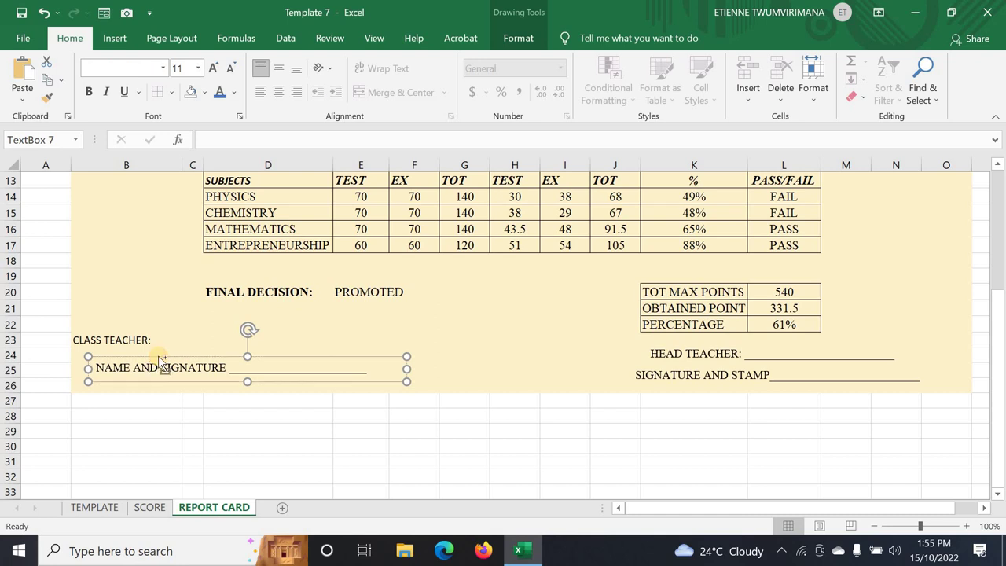
- Paste a copy of the signature text box and move it up toward row 23
key(ctrl+v)
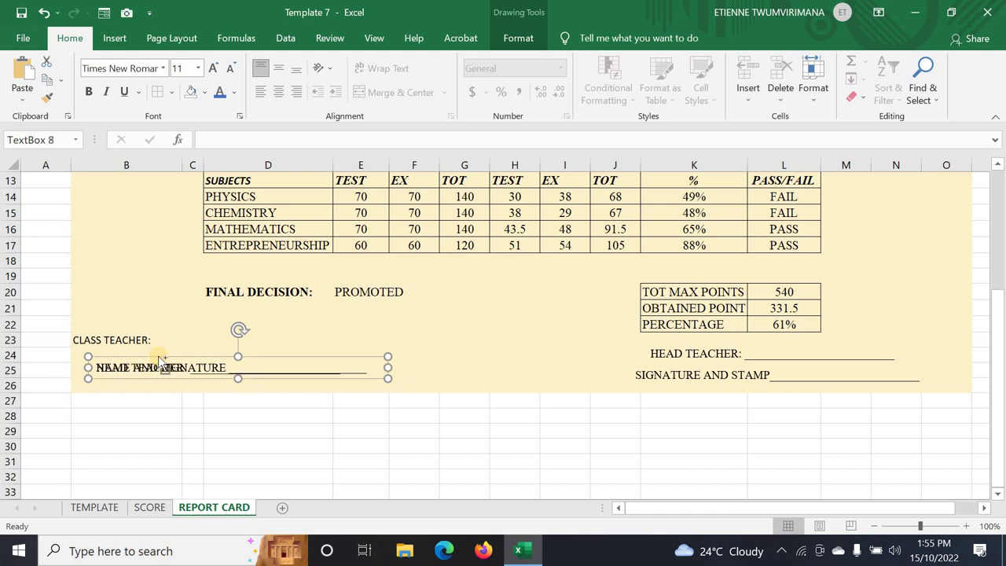
key(ctrl+z)
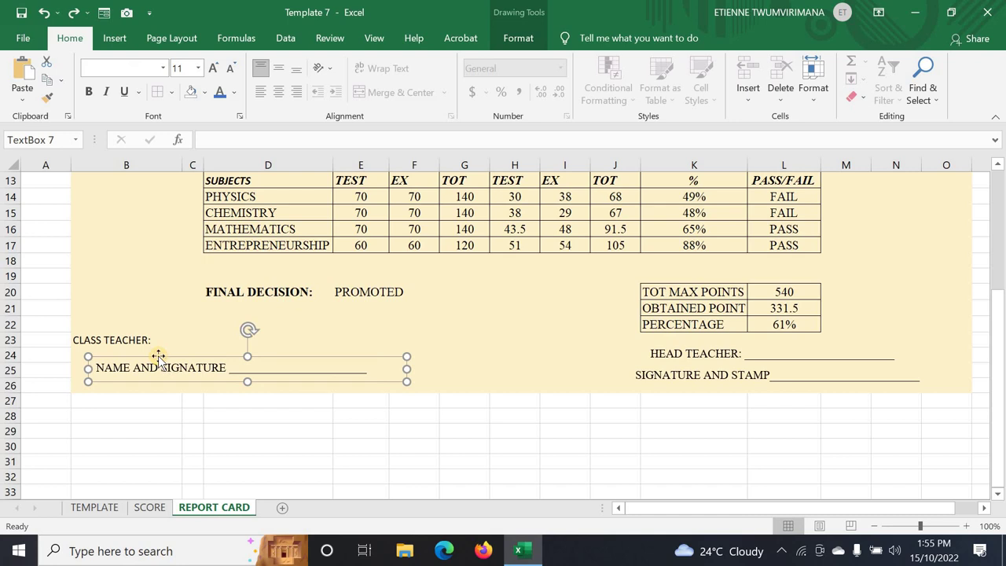
key(ctrl+v)
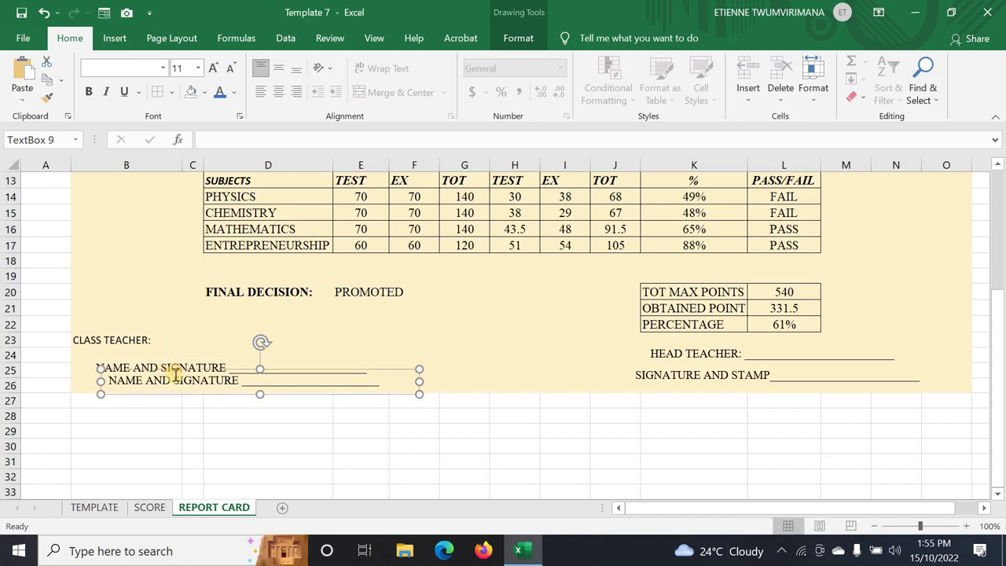
drag(171, 368, 169, 342)
click(84, 339)
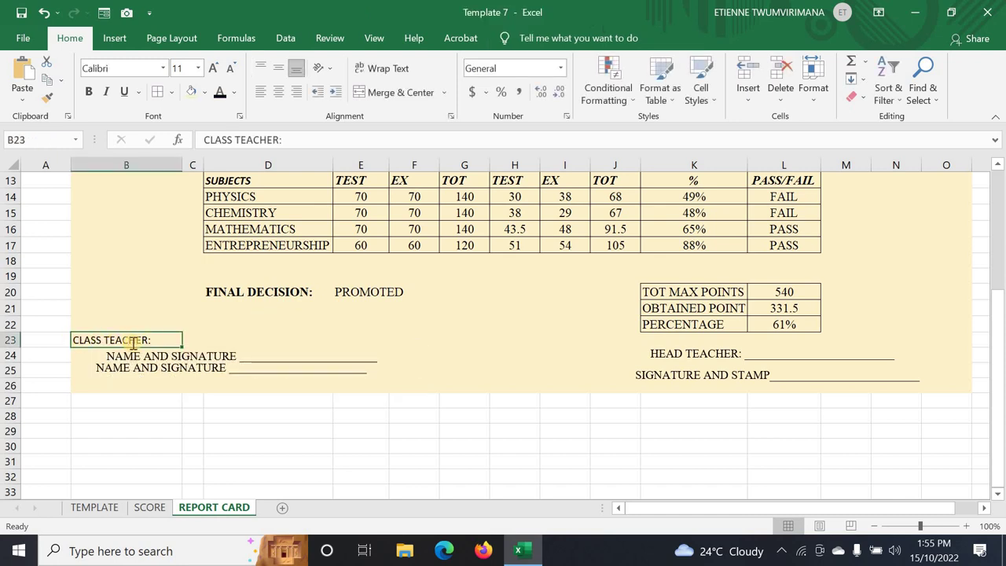
double_click(123, 356)
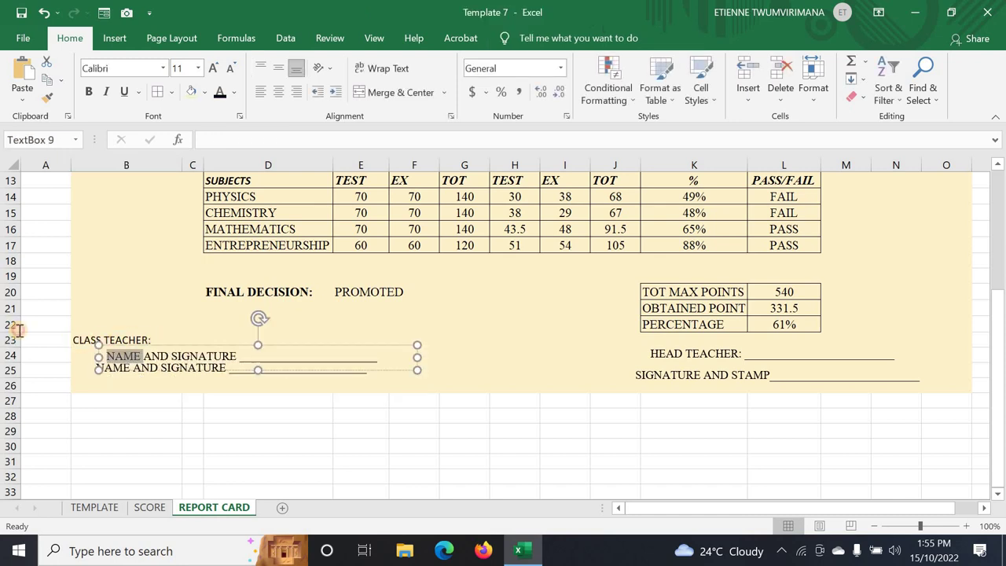
- Delete the CLASS TEACHER: label from cell B23
click(151, 346)
double_click(154, 340)
drag(154, 339, 63, 343)
key(ctrl+c)
key(BackSpace)
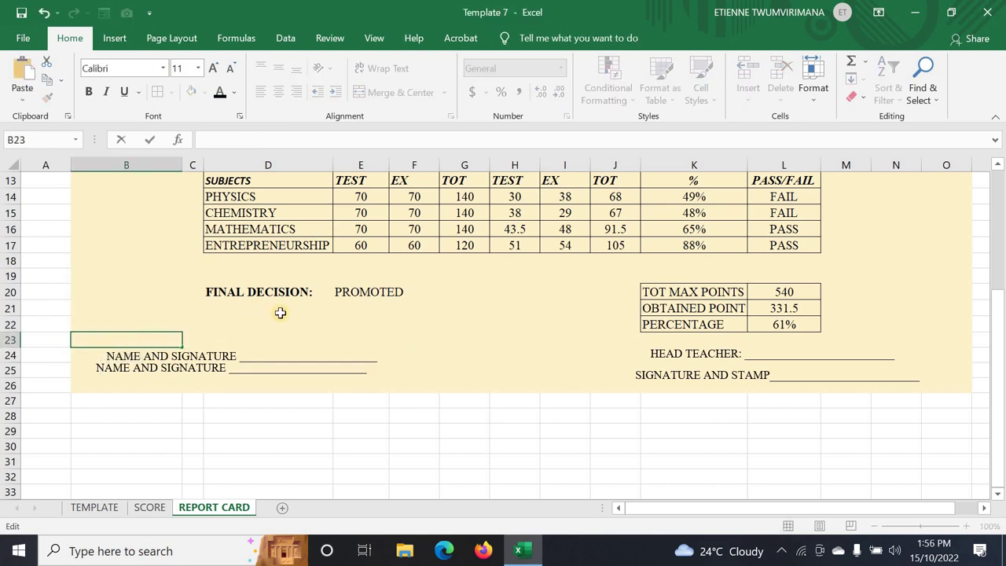
- Move the copied box into row 23 and replace its wording with CLASS TEACHER:
click(201, 353)
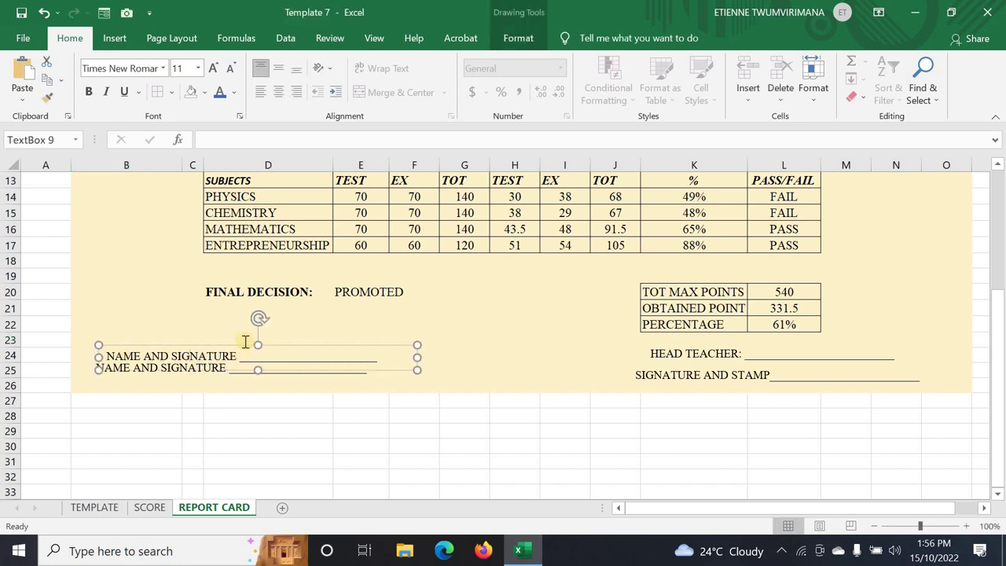
mouse_move(244, 345)
mouse_down()
mouse_move(231, 326)
mouse_move(231, 336)
mouse_move(107, 335)
mouse_up()
key(BackSpace)
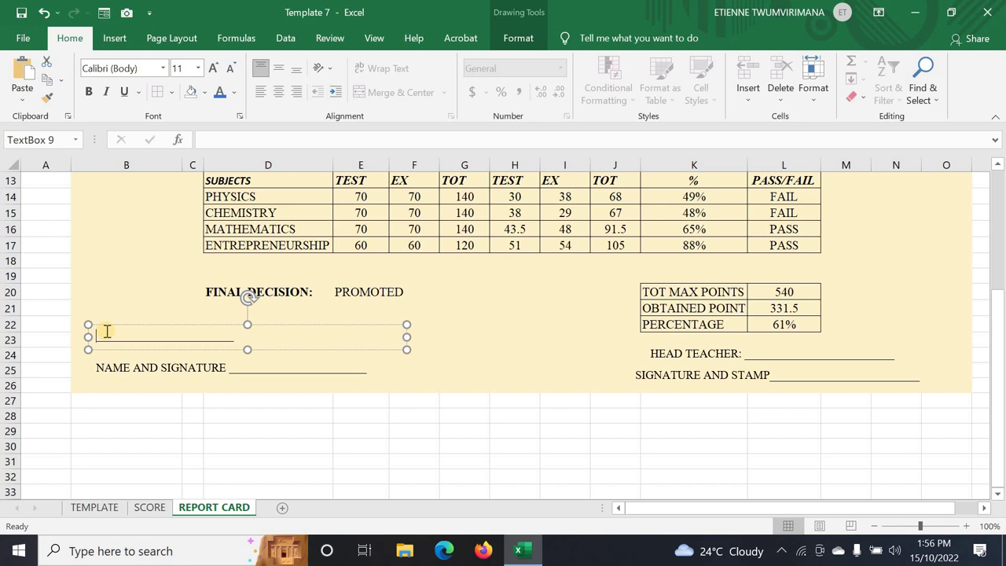
key(ctrl+v)
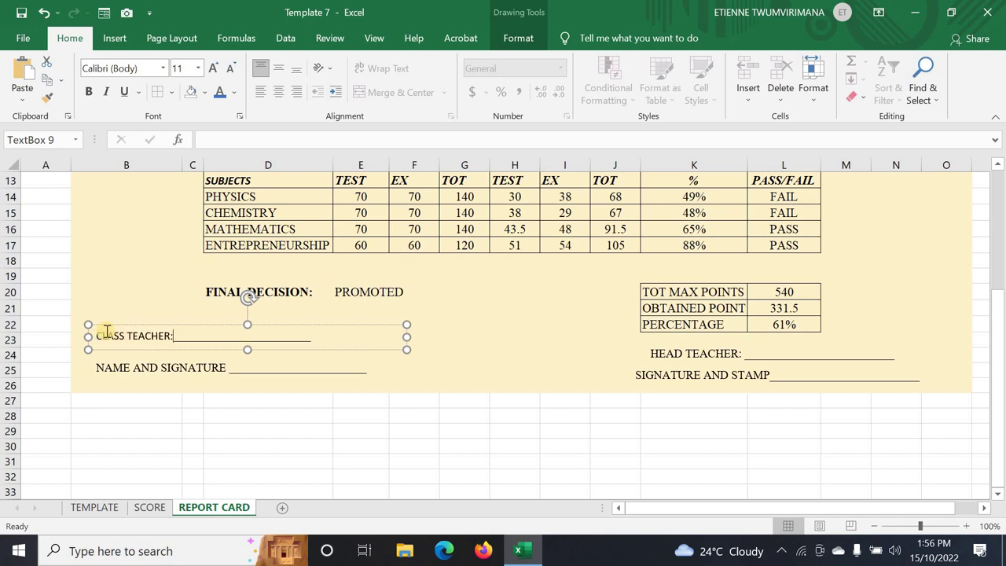
- Set the CLASS TEACHER text to Times New Roman, keeping size 11
drag(99, 336, 170, 336)
click(162, 68)
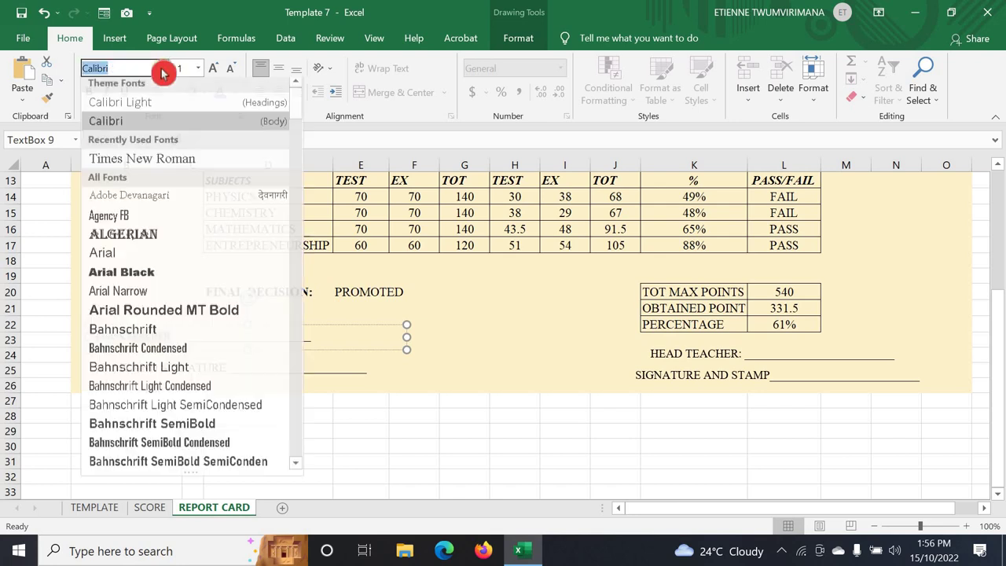
click(136, 153)
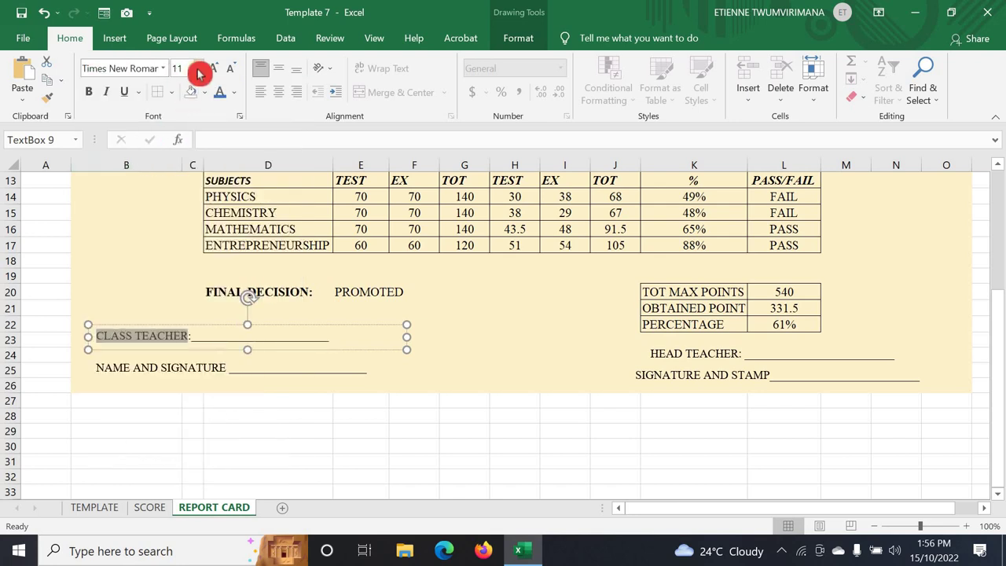
click(198, 69)
click(180, 156)
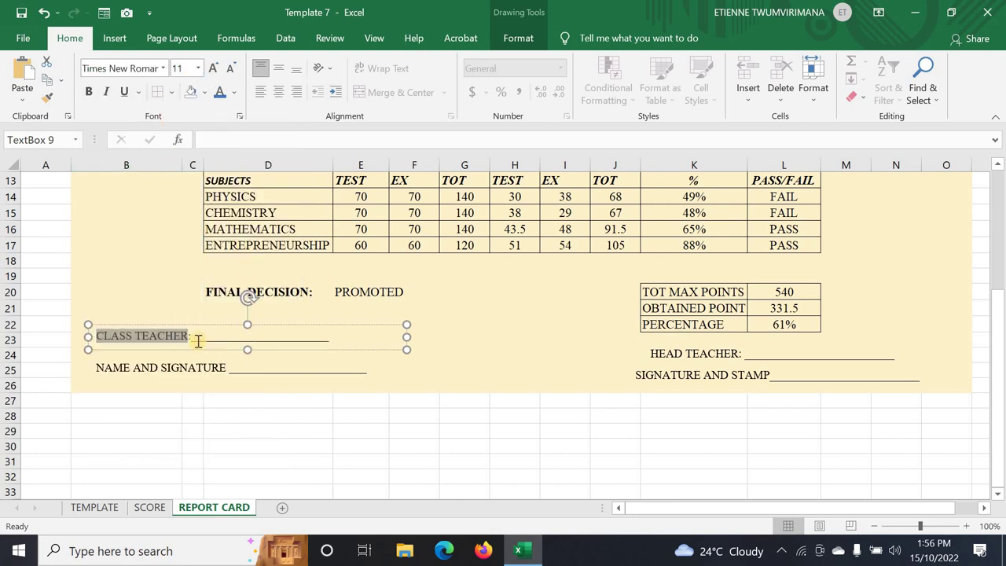
click(426, 368)
click(497, 352)
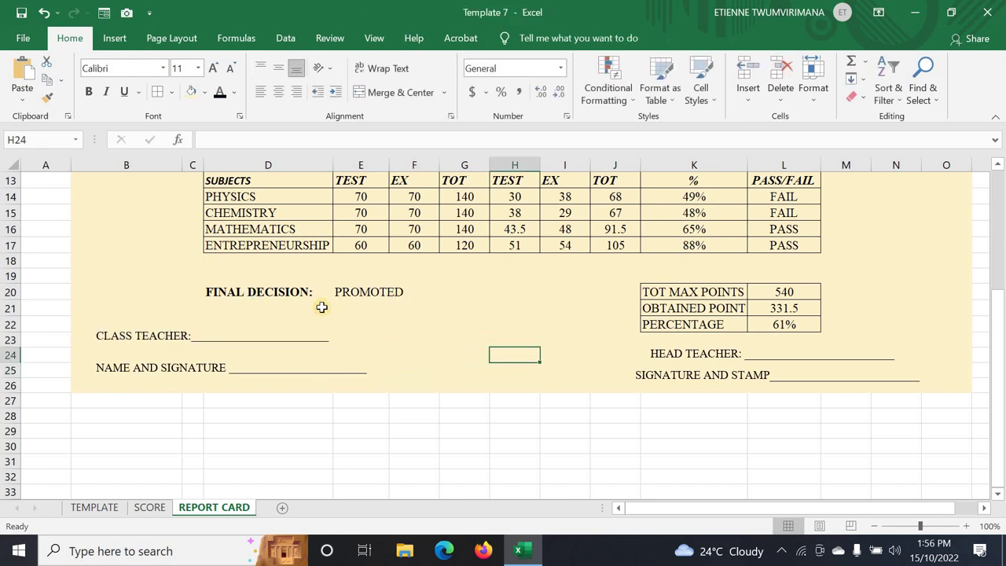
- Lower the CLASS TEACHER line to sit just above NAME AND SIGNATURE
scroll(212, 277, up, 4)
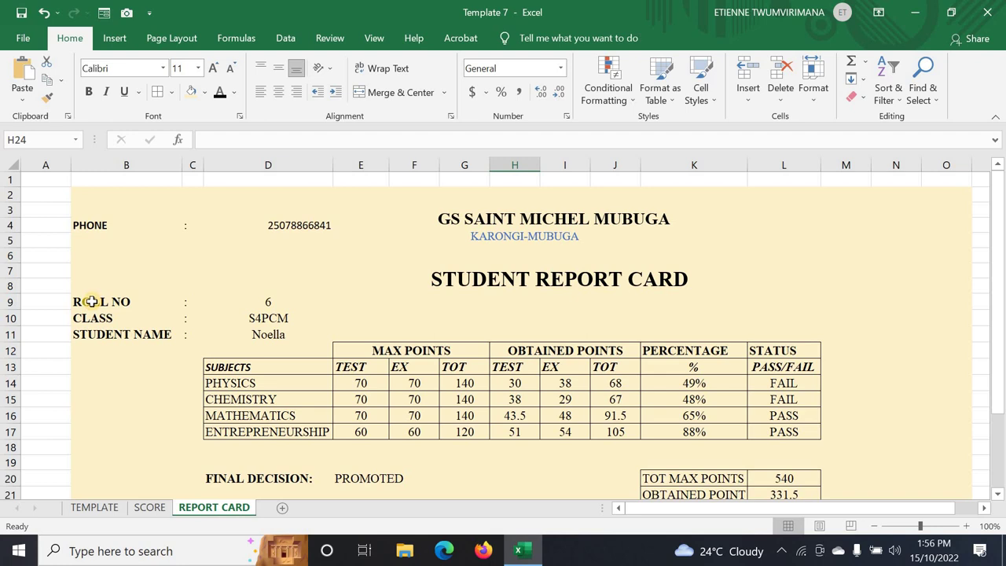
click(76, 302)
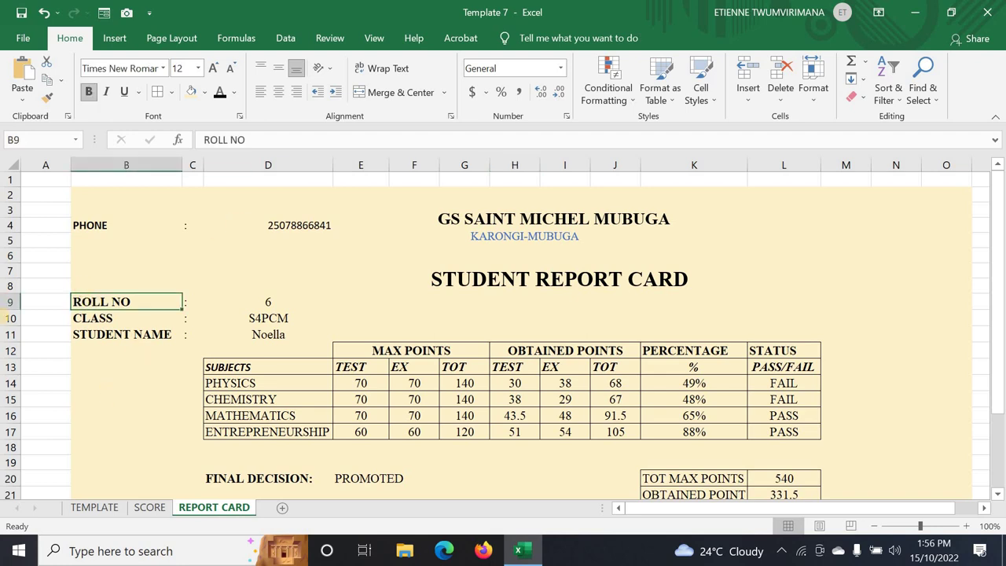
scroll(238, 342, down, 4)
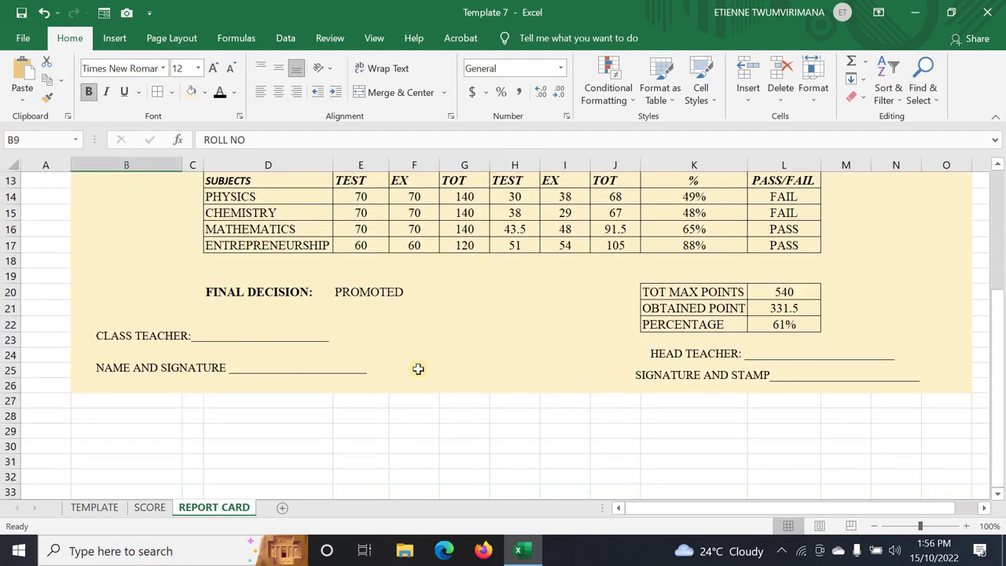
click(135, 337)
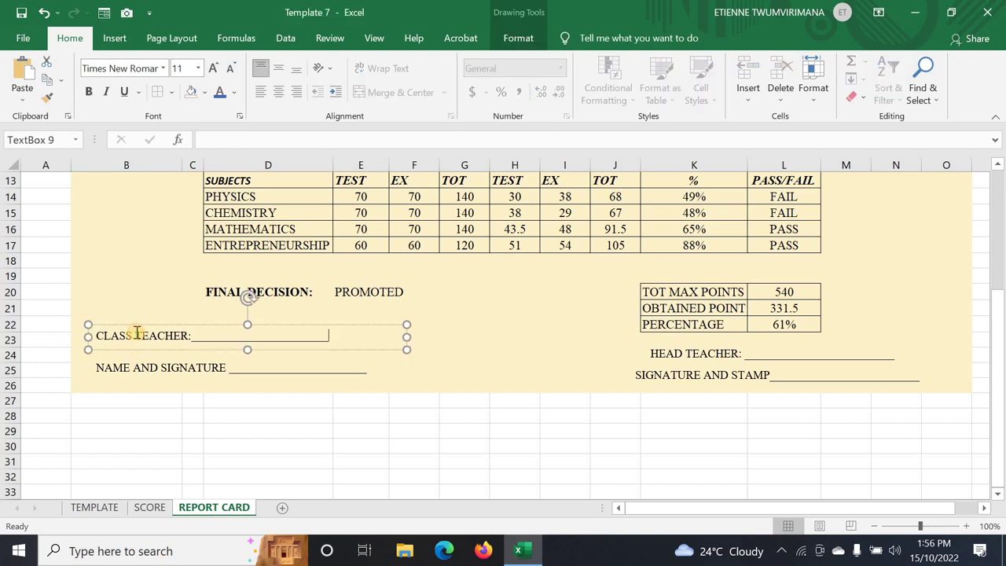
drag(135, 328, 147, 346)
- Compare with the TEMPLATE sheet, then select the report card range on REPORT CARD
click(152, 368)
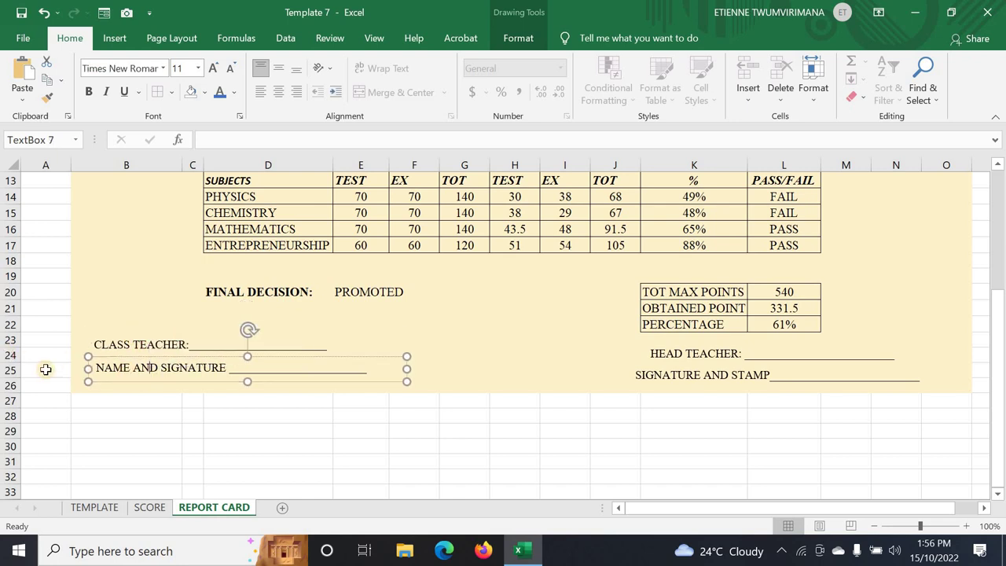
click(100, 507)
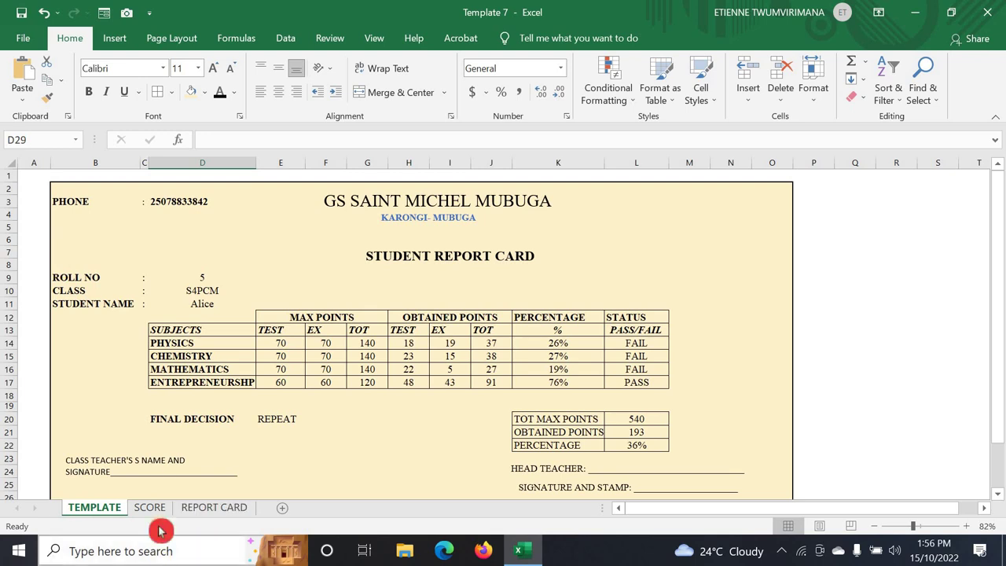
click(199, 515)
scroll(220, 307, up, 5)
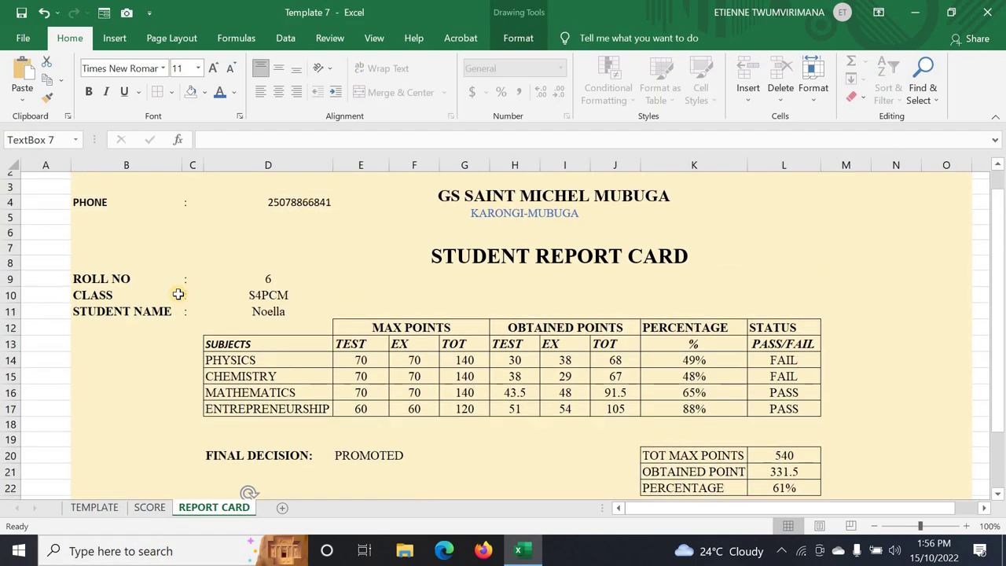
drag(89, 209, 926, 455)
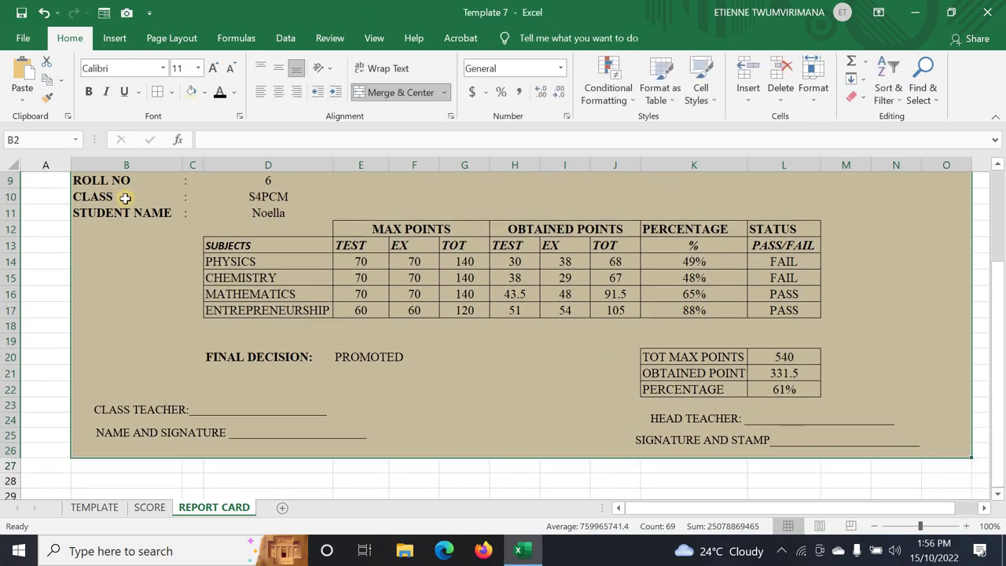
- Put a thick outside border around the report card range
click(174, 92)
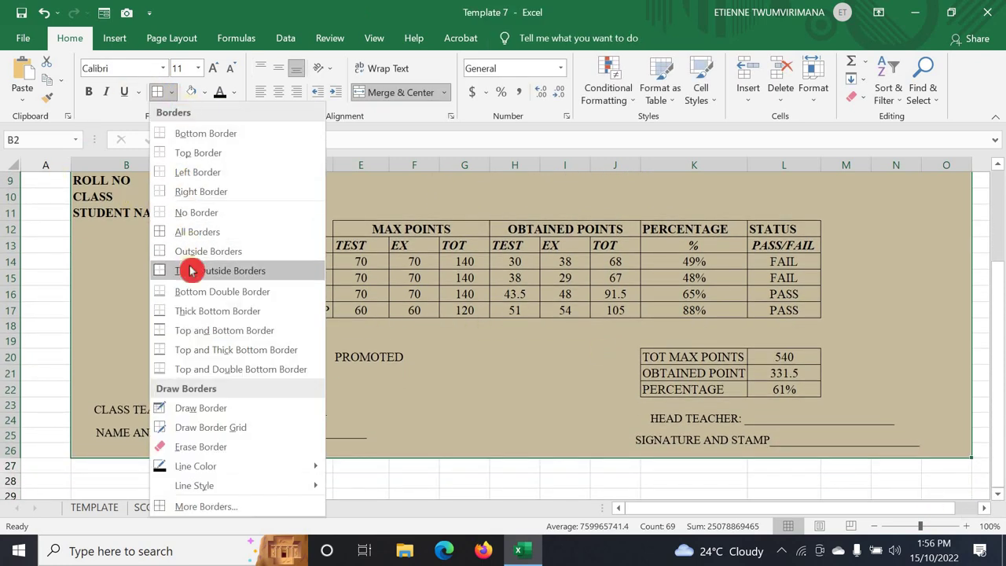
click(193, 270)
scroll(225, 353, up, 3)
click(193, 335)
click(60, 285)
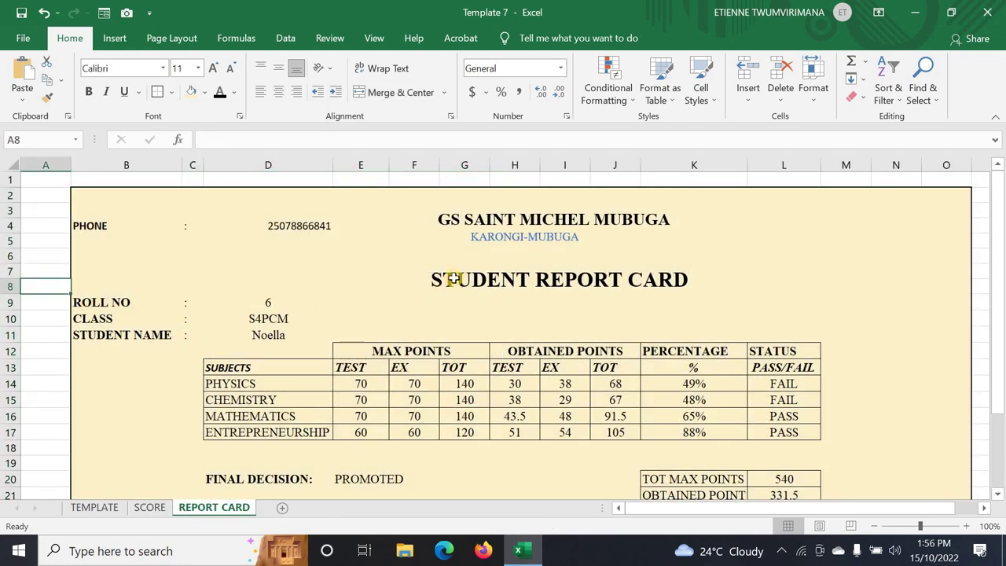
scroll(494, 264, down, 5)
scroll(946, 227, up, 5)
scroll(275, 260, down, 1)
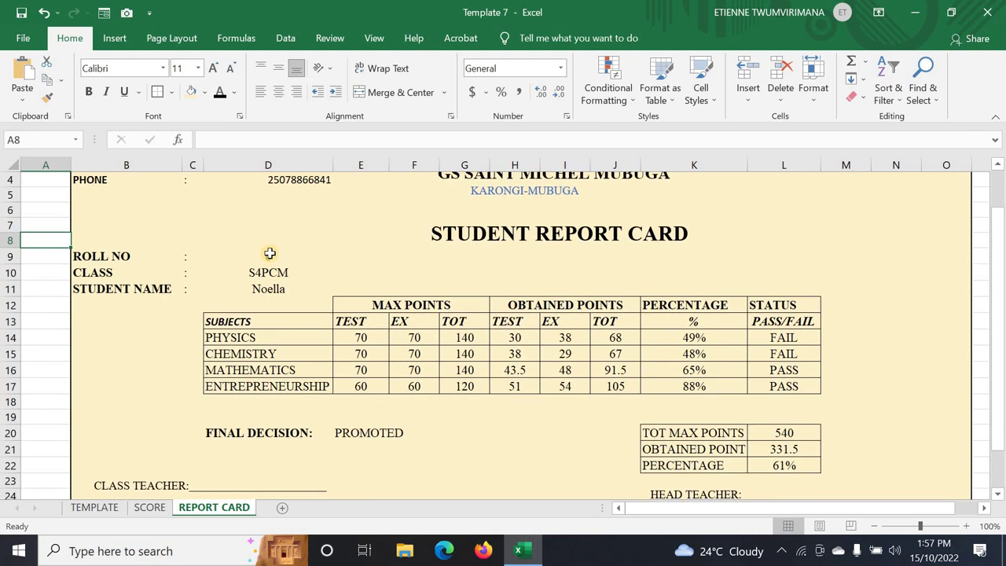
scroll(271, 248, down, 2)
scroll(270, 245, up, 2)
- Set roll number 7 in D9, then check the zero Chemistry exam score in SCORE's G6
click(270, 253)
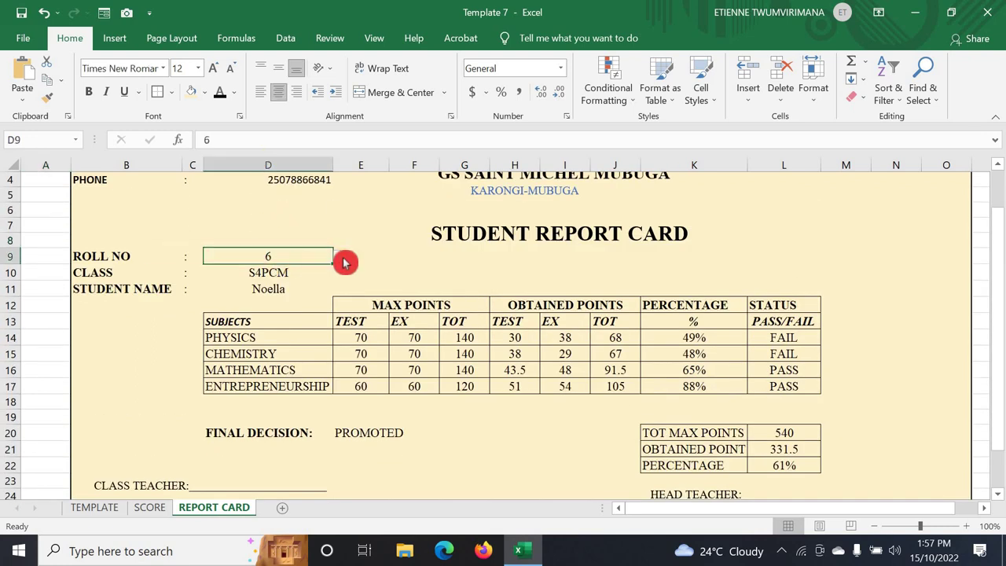
click(339, 256)
click(261, 305)
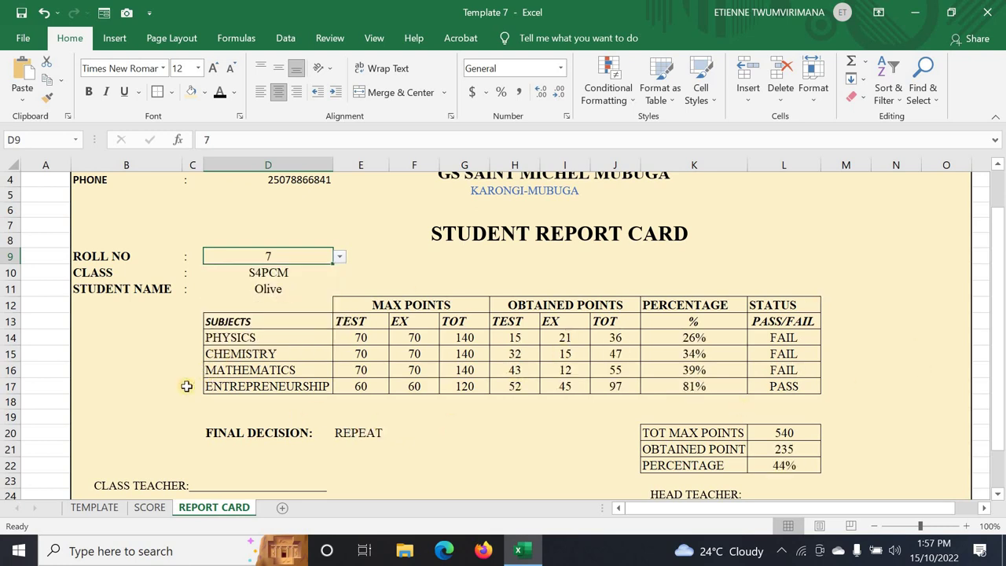
click(152, 507)
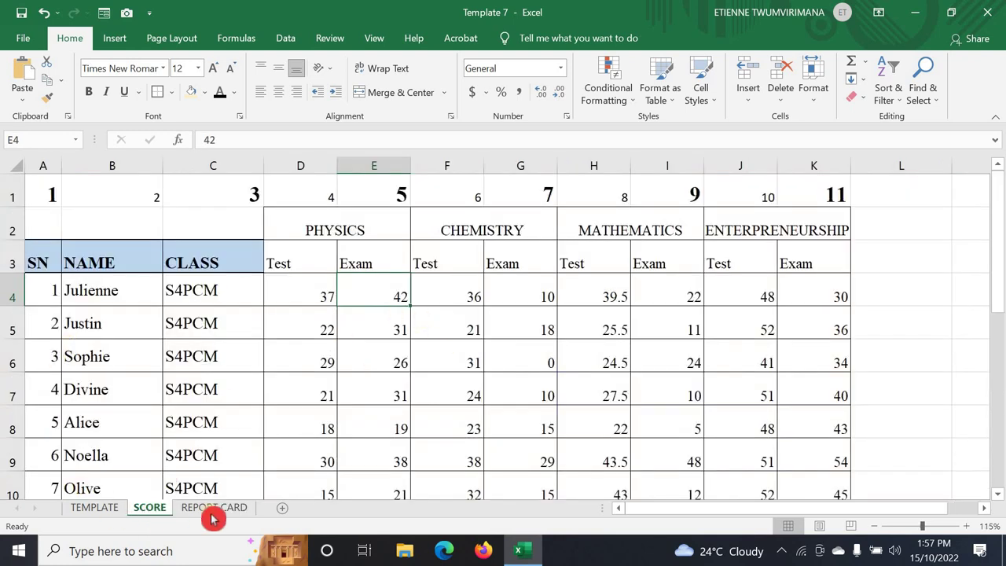
click(517, 360)
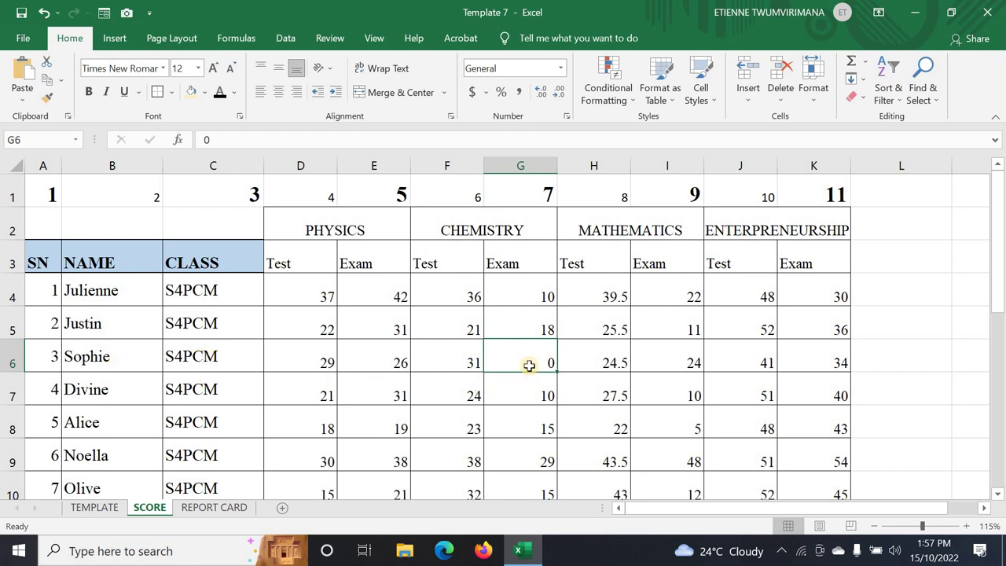
- Choose roll number 3 from the D9 dropdown on REPORT CARD, then go back to SCORE
click(213, 508)
click(146, 515)
click(224, 511)
click(335, 264)
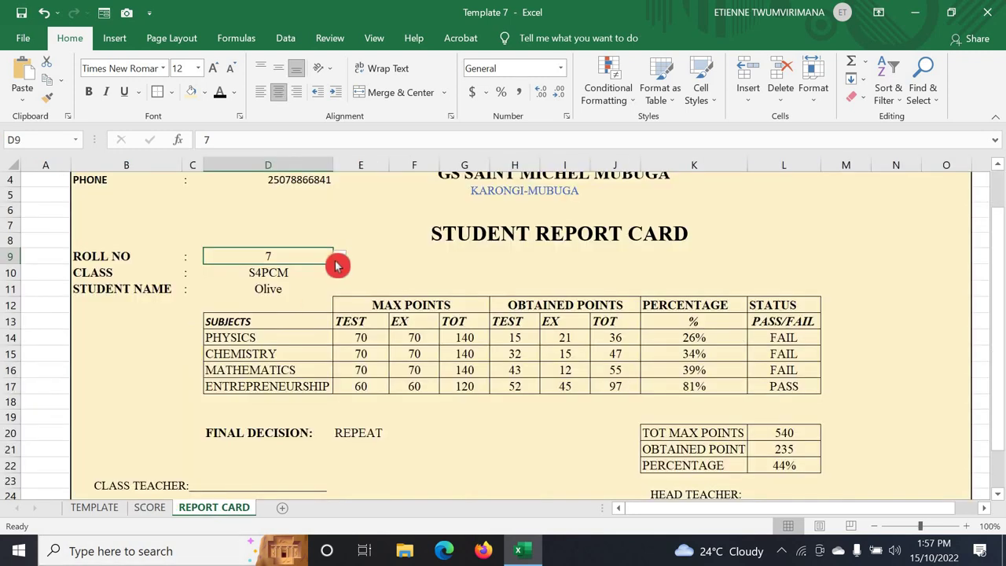
click(337, 260)
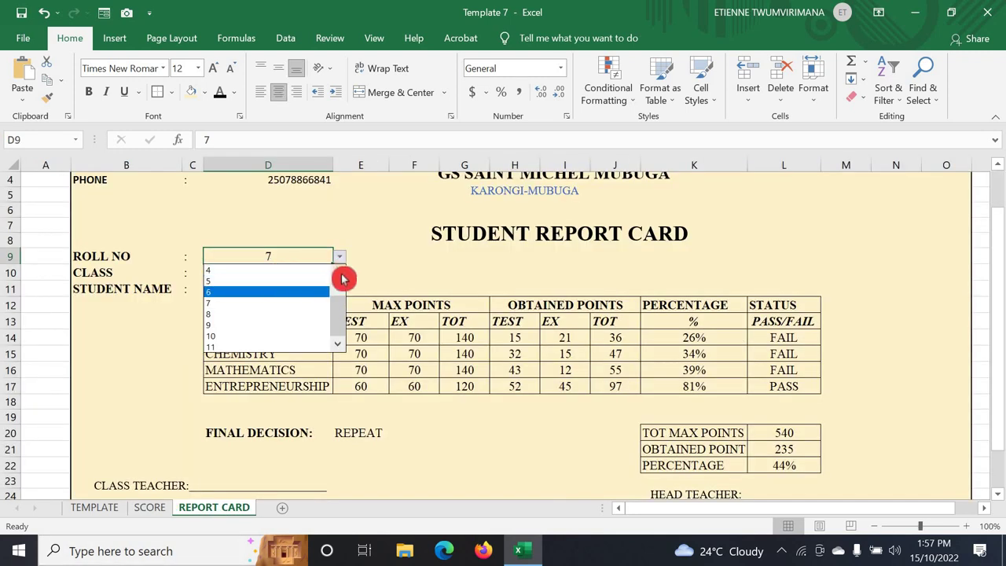
scroll(342, 278, up, 2)
click(285, 274)
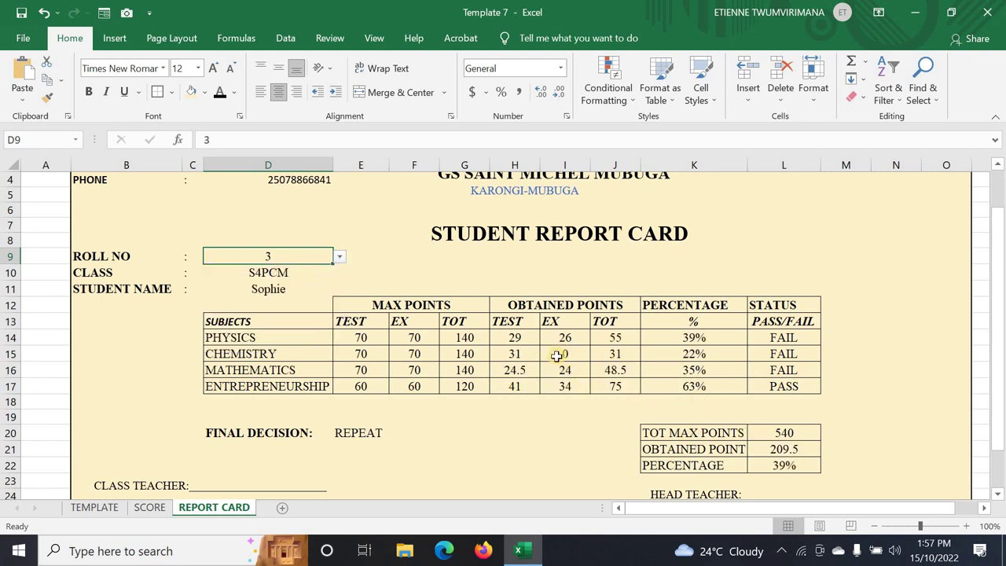
click(145, 510)
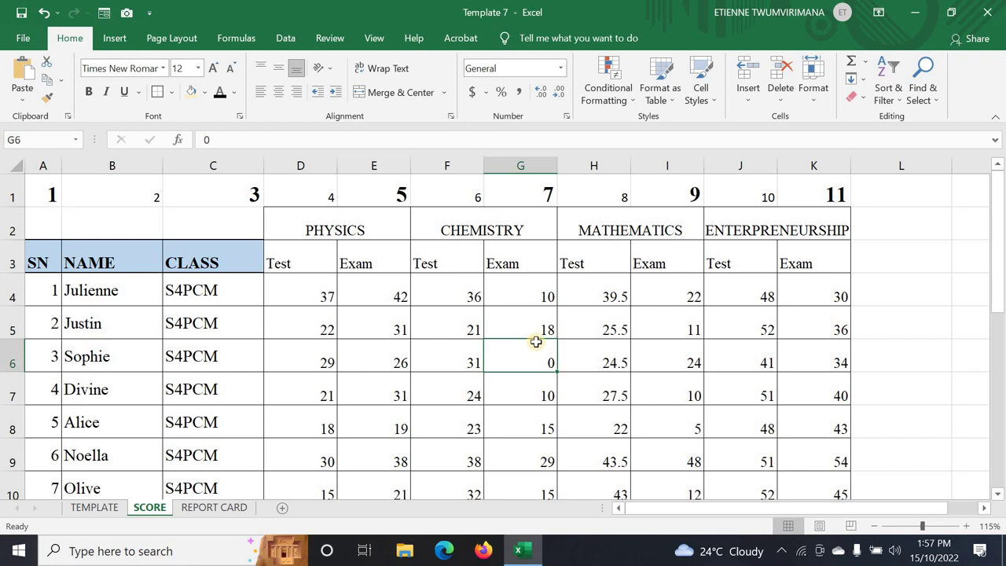
- Commit a new chemistry exam mark in G6 and check the chemistry lookup in I15 on REPORT CARD
text(34)
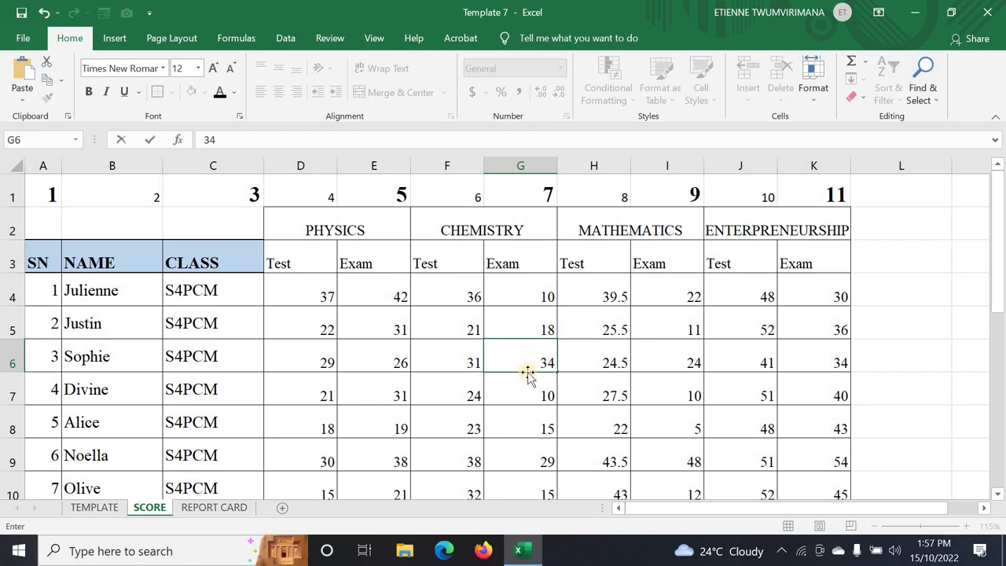
key(Return)
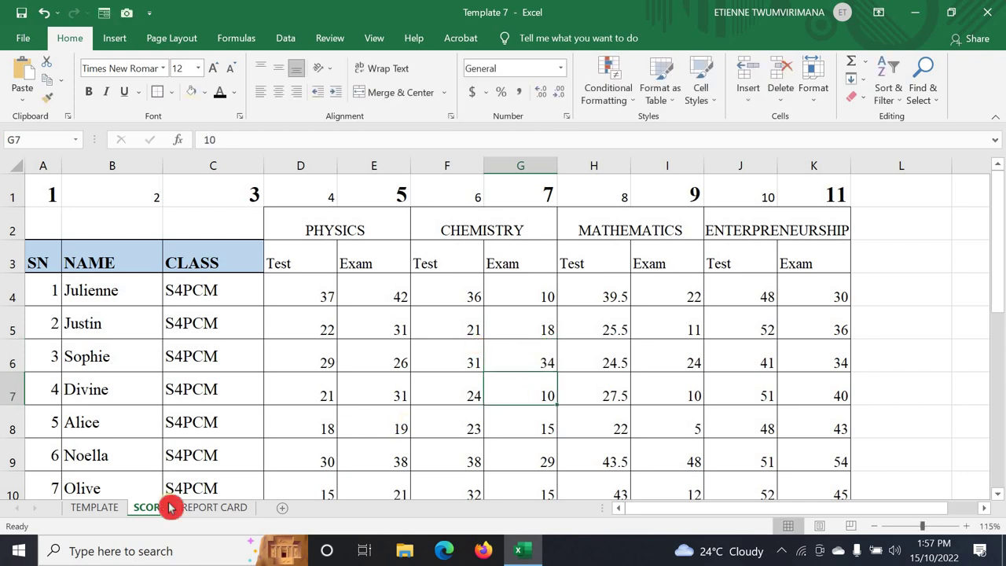
click(212, 508)
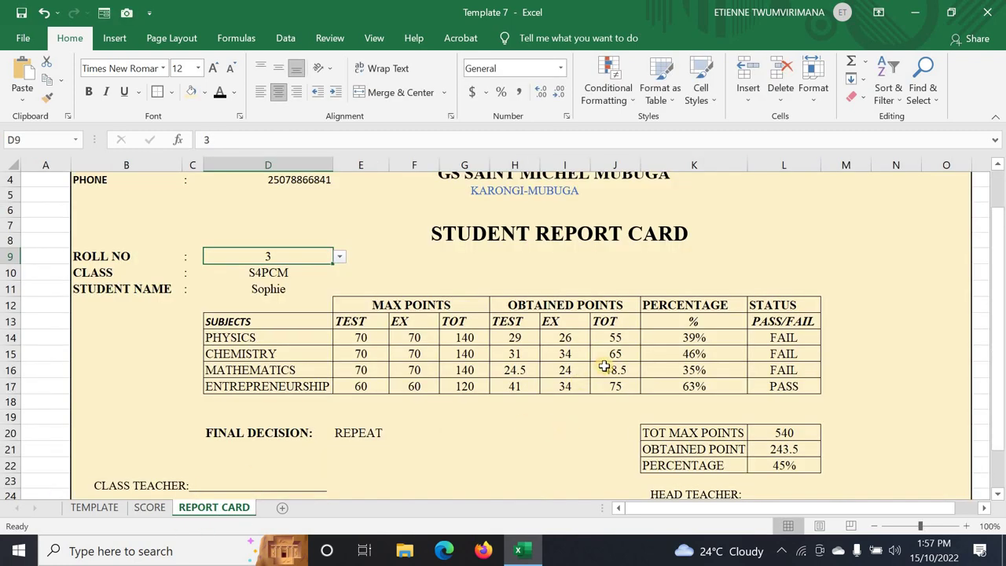
click(567, 354)
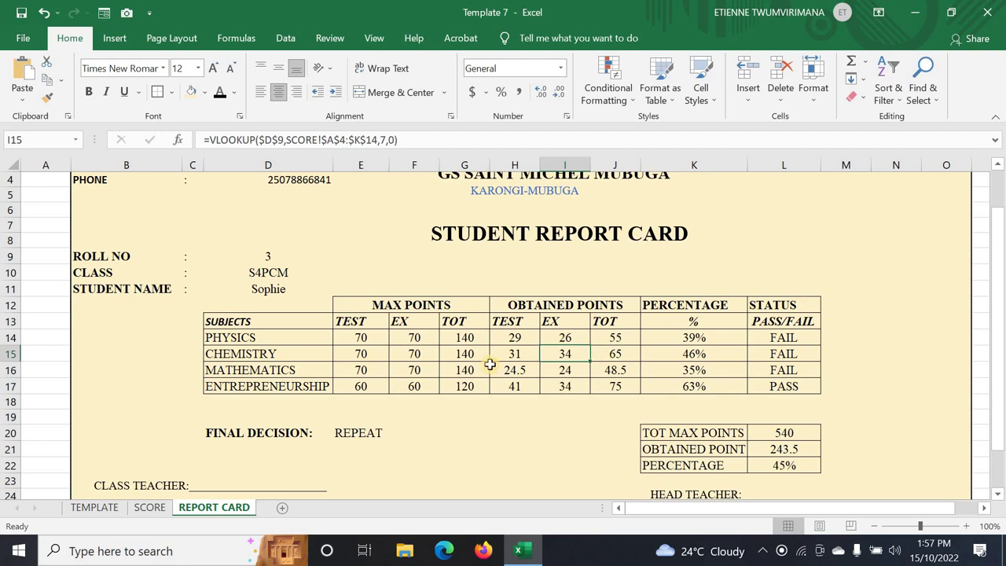
scroll(689, 430, down, 2)
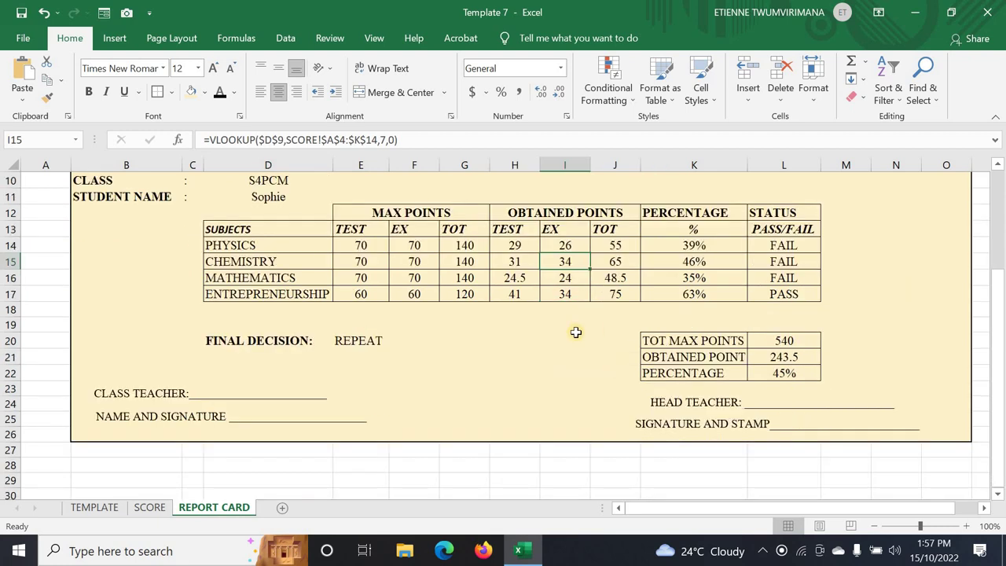
scroll(575, 333, up, 2)
- On the SCORE sheet, set the chemistry exam marks in G4:G6 to 40, 38 and 59
click(144, 512)
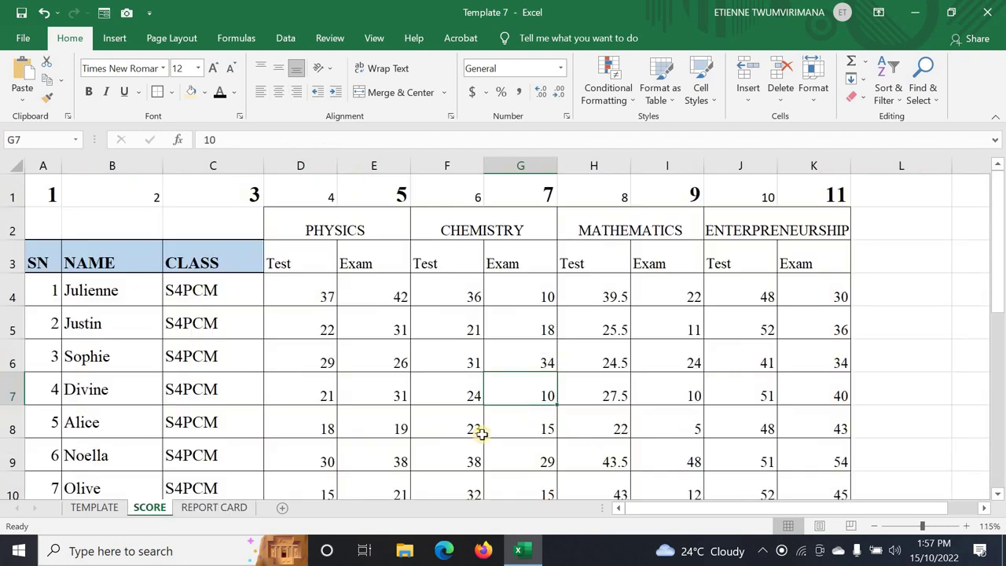
click(530, 316)
click(523, 300)
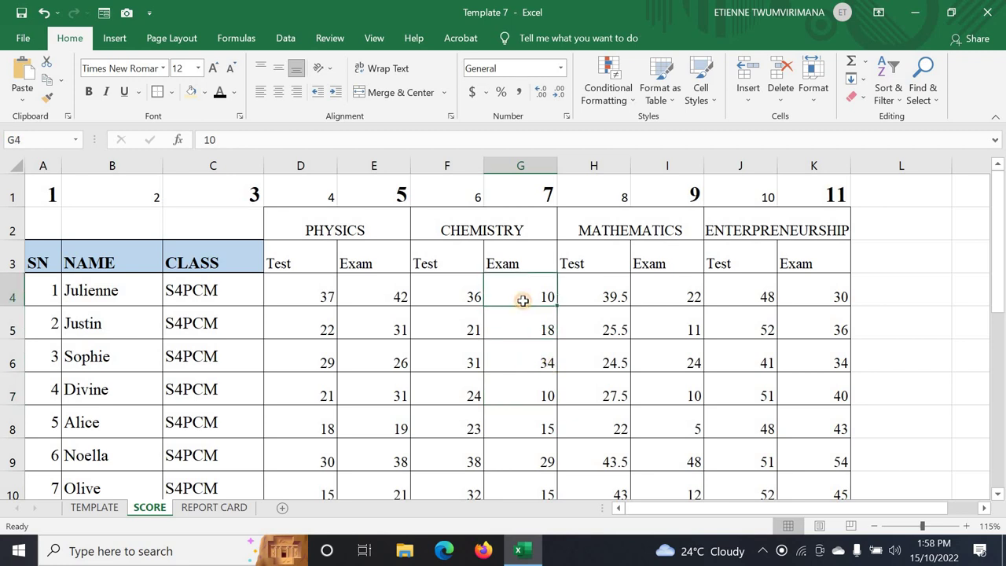
text(4)
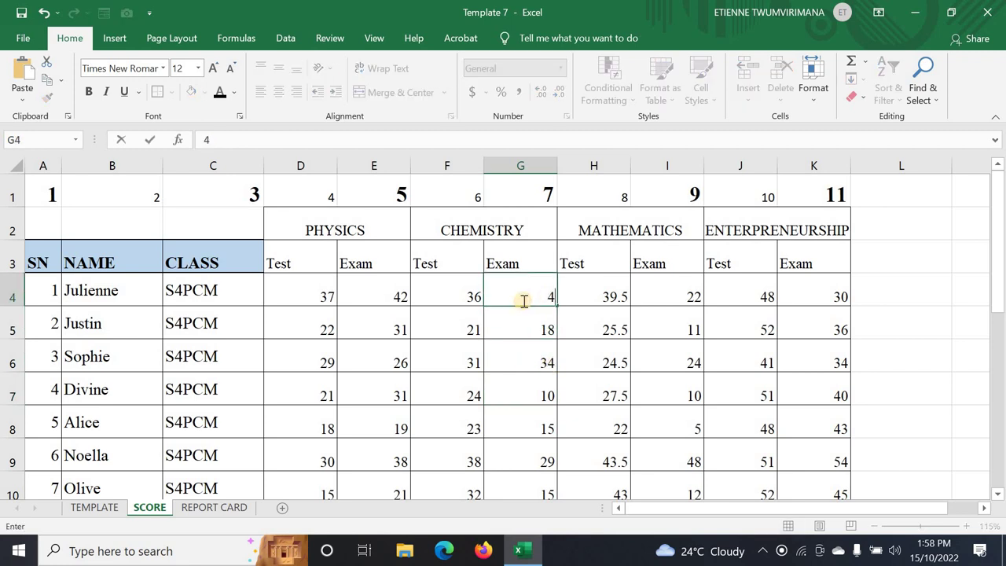
text(0)
click(525, 322)
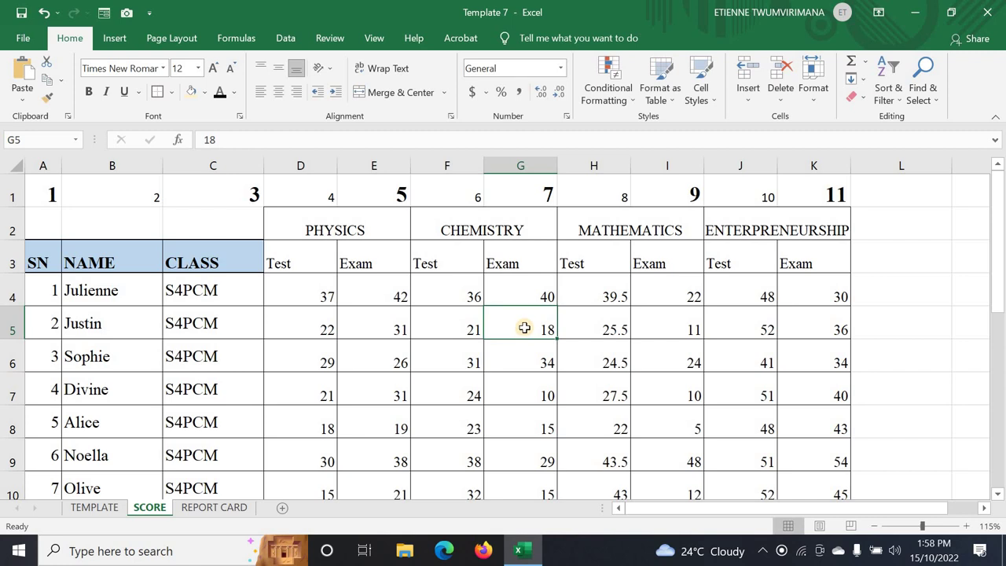
text(38)
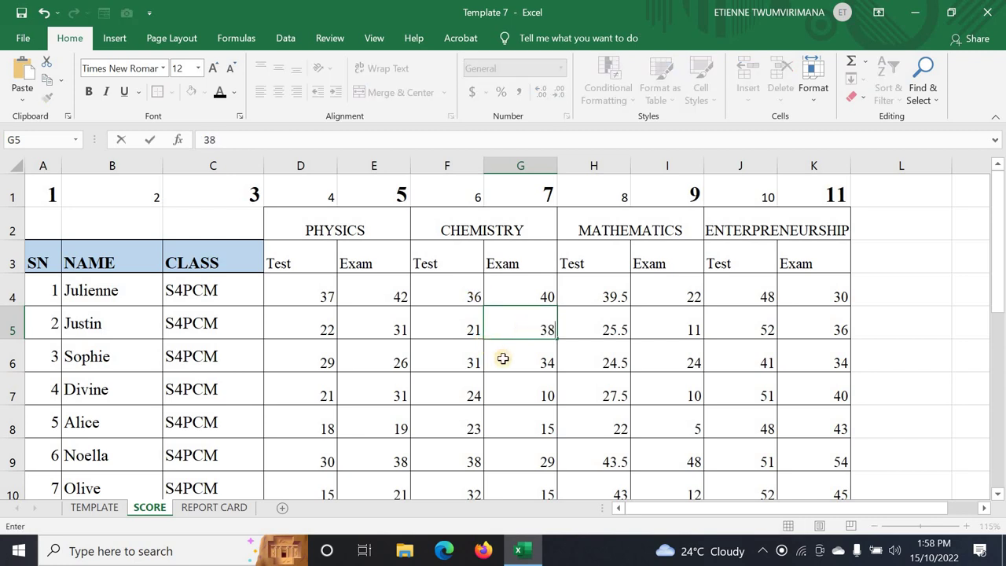
click(505, 360)
click(522, 393)
click(517, 296)
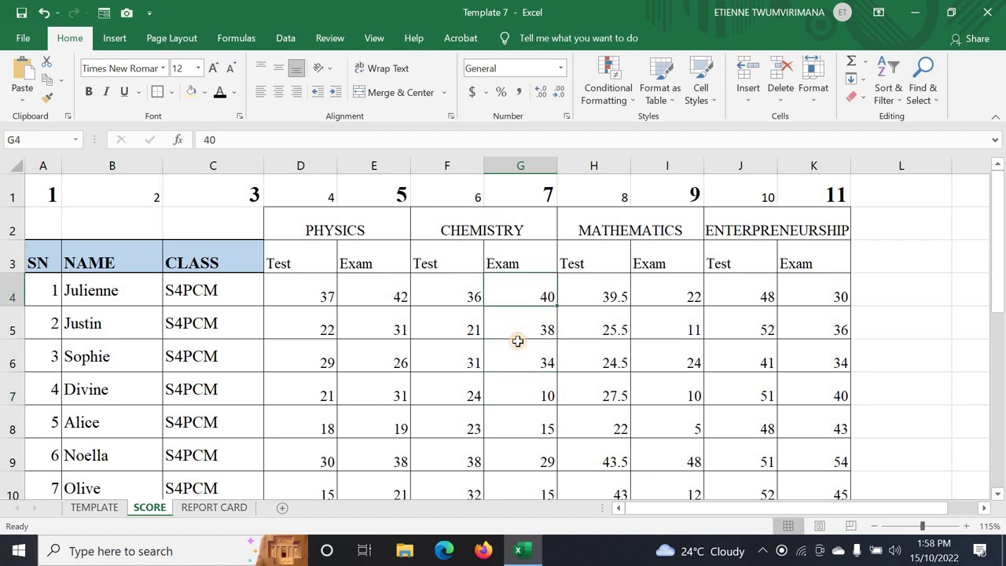
click(517, 343)
text(5)
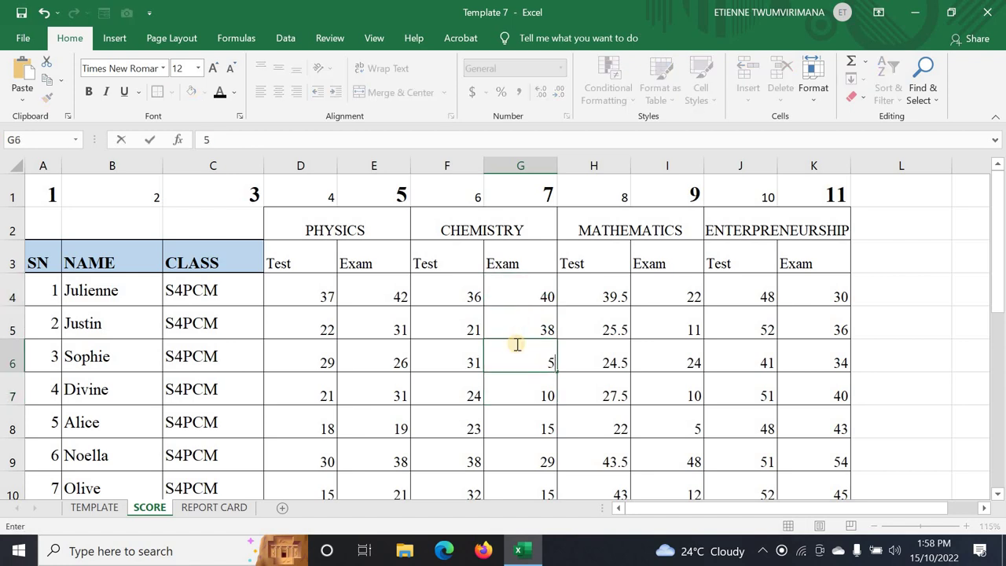
text(9)
key(Return)
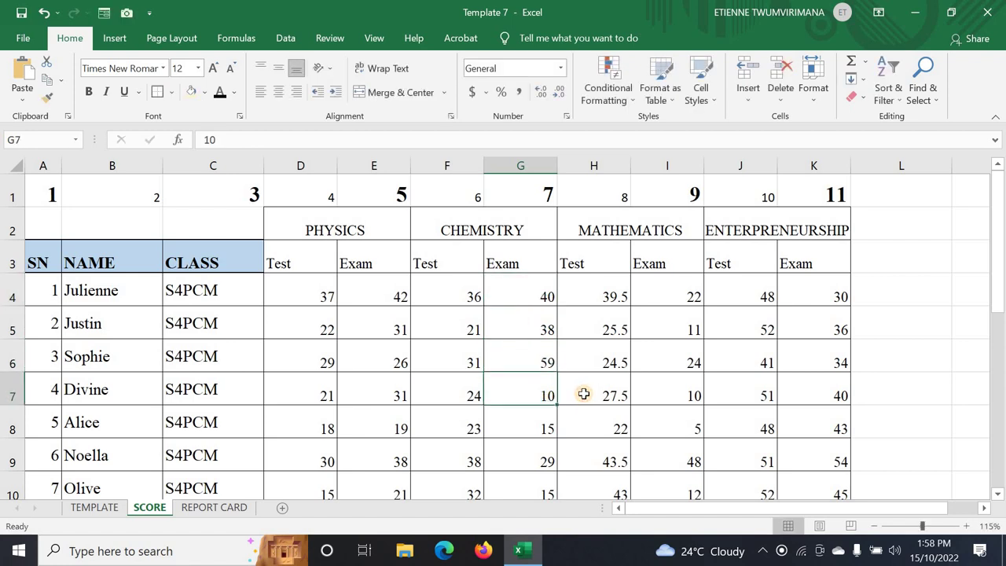
- Set student 3's maths test mark in H6 to 50 and confirm the report card shows PROMOTED
click(585, 393)
click(591, 364)
text(7)
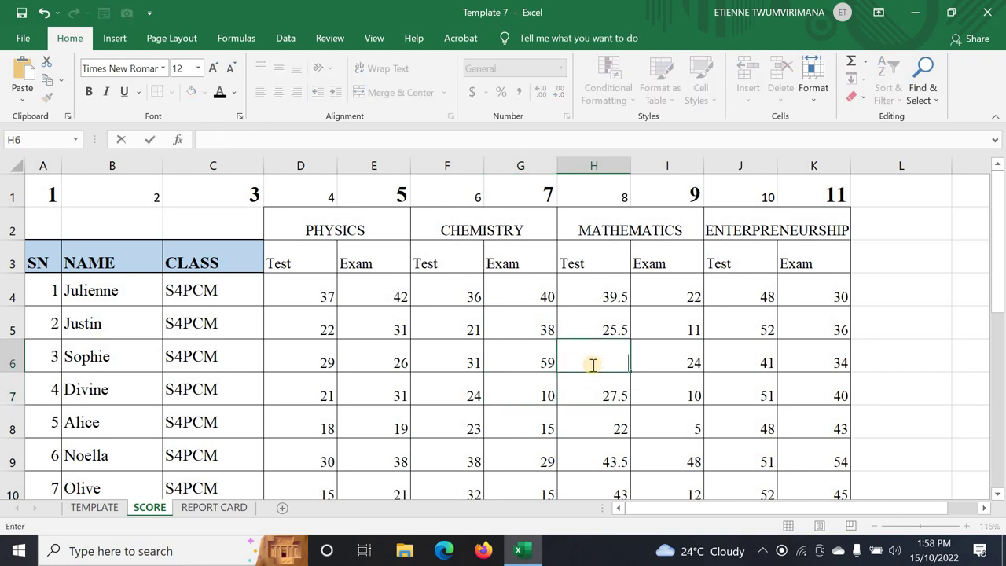
click(579, 447)
click(221, 508)
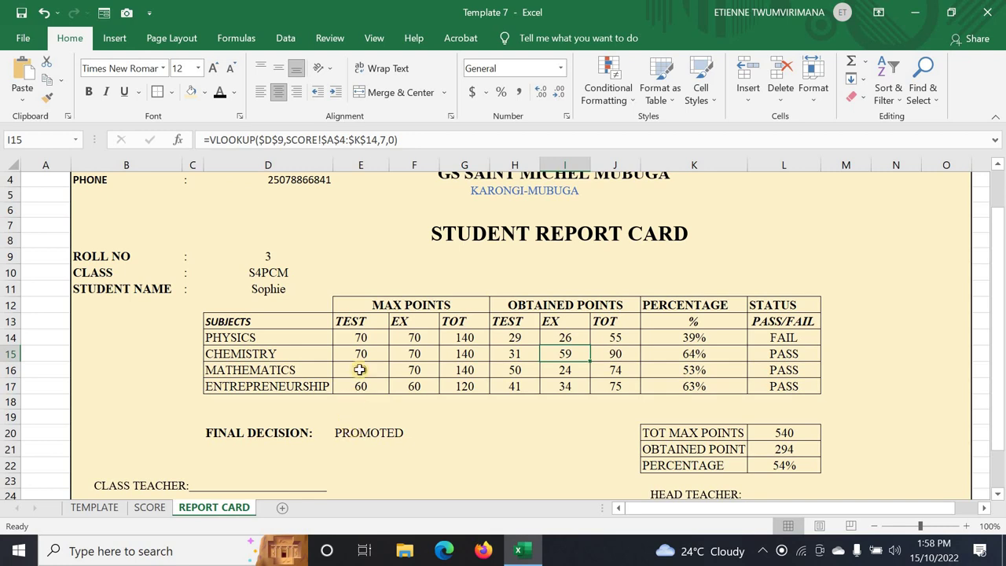
scroll(360, 369, up, 1)
scroll(360, 369, down, 5)
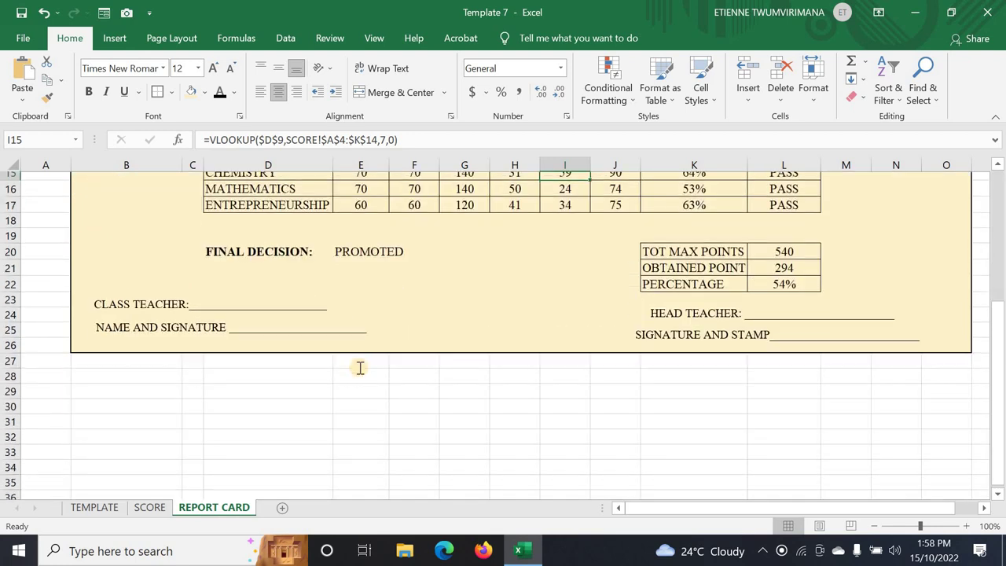
scroll(359, 369, up, 3)
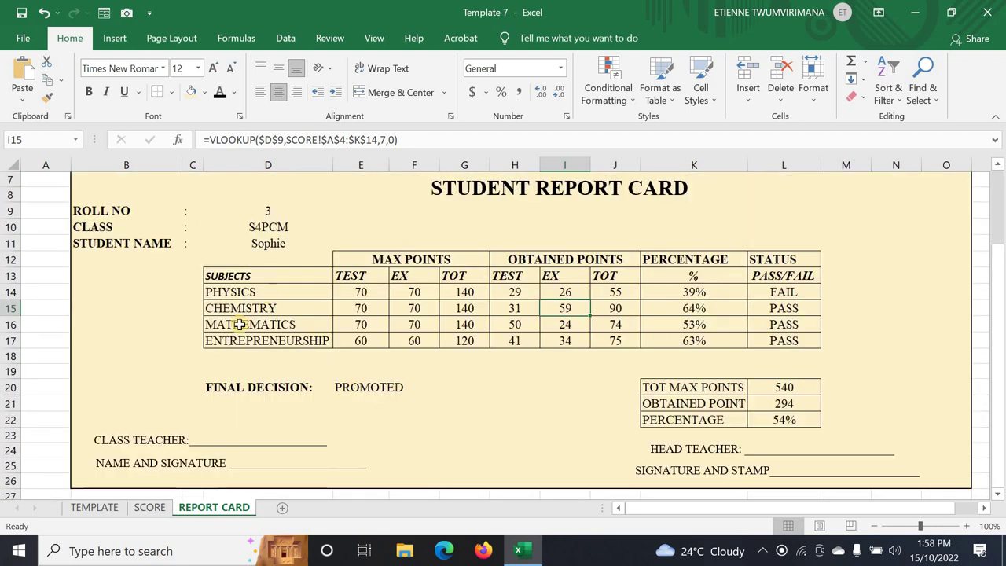
scroll(503, 393, up, 1)
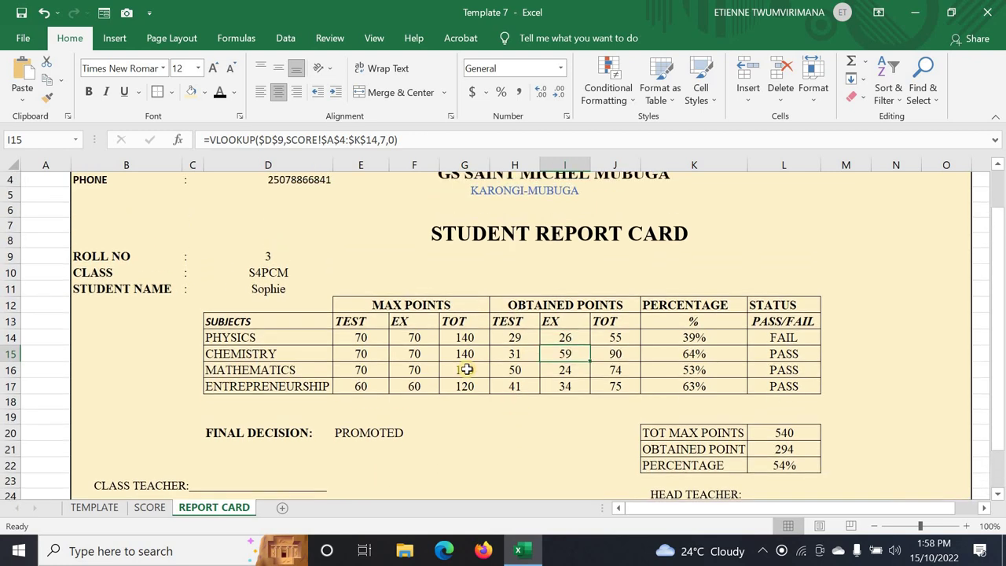
scroll(445, 411, up, 1)
scroll(415, 397, down, 2)
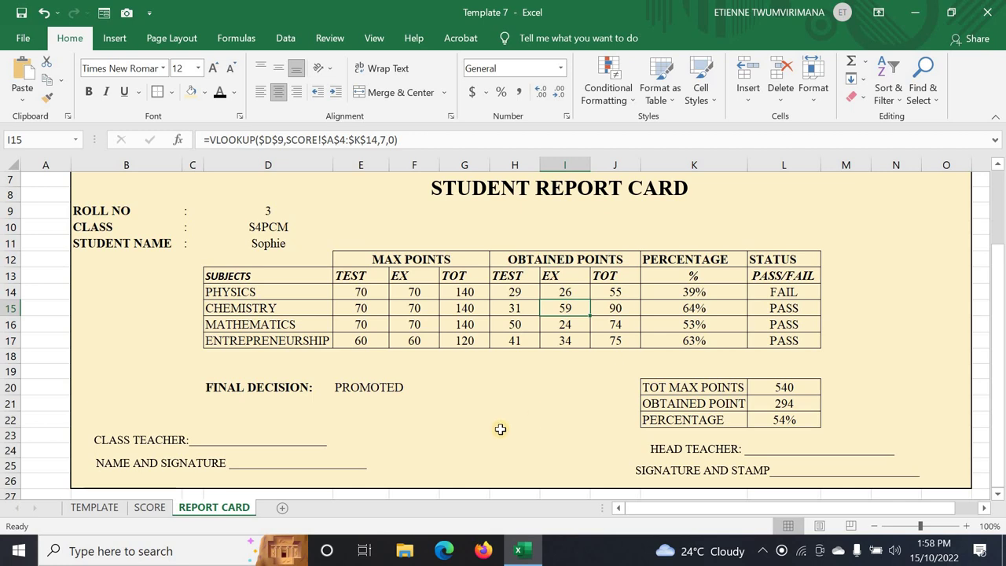
click(142, 510)
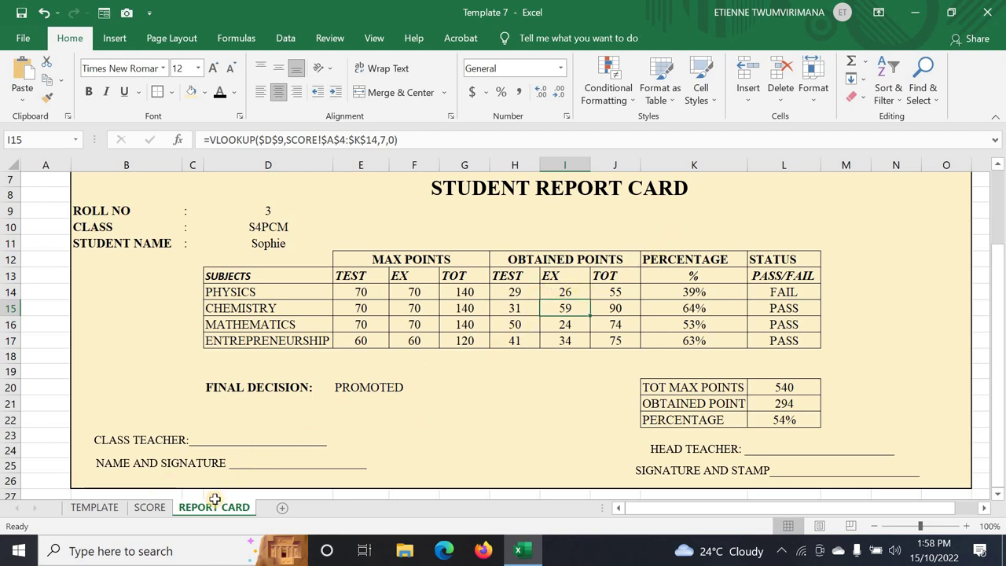
- Select the score block D4:K14 on the SCORE sheet
click(153, 508)
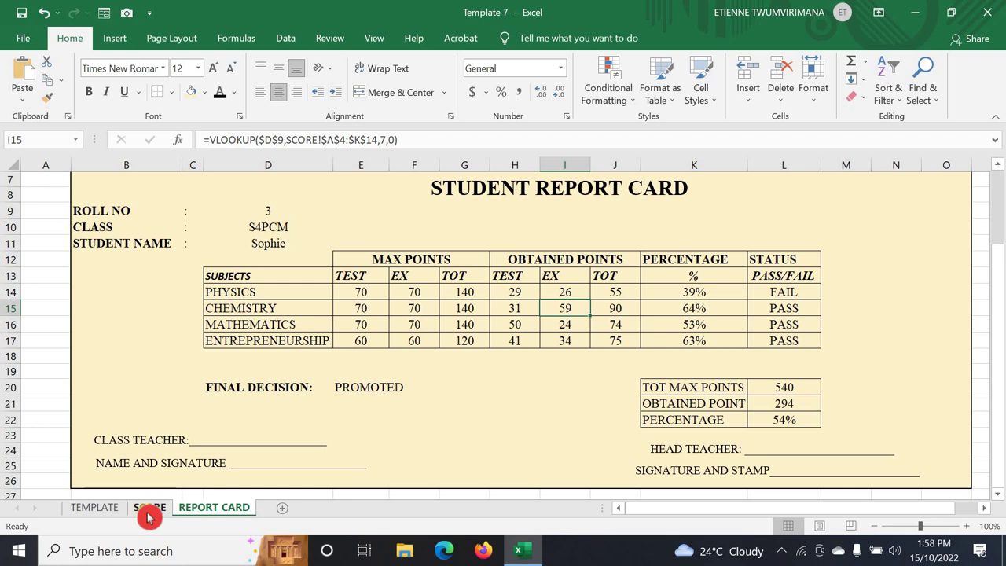
click(156, 508)
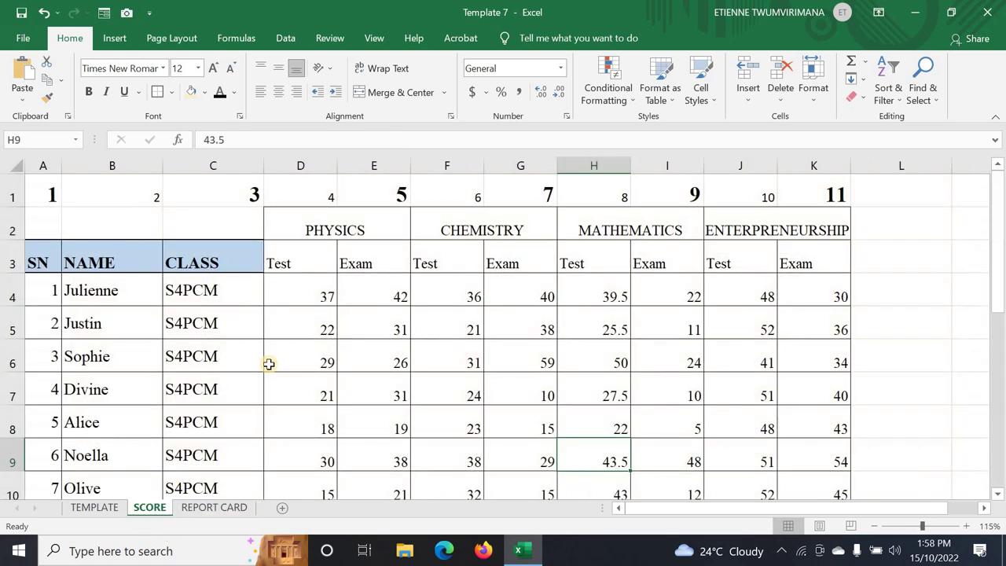
click(89, 321)
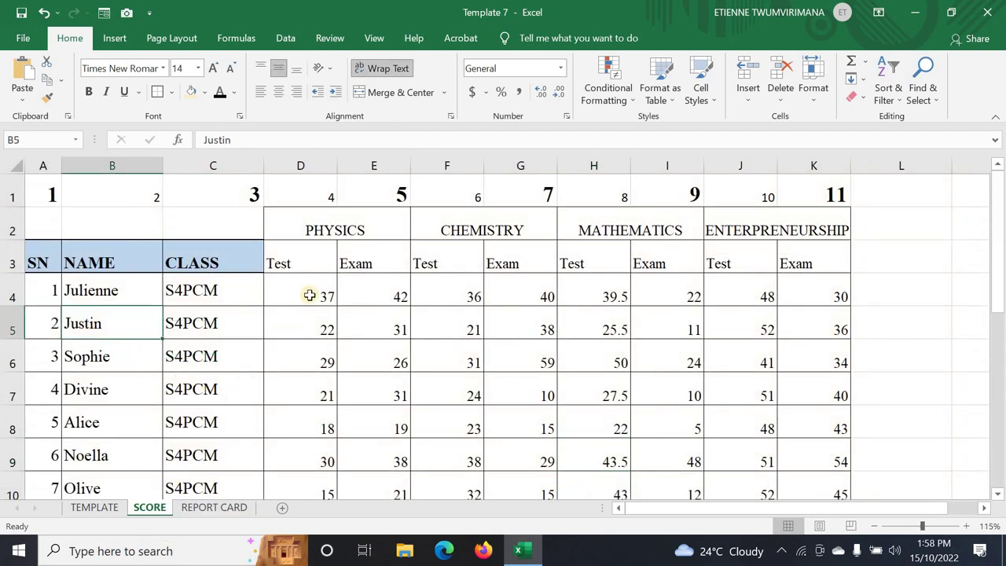
drag(306, 289, 806, 429)
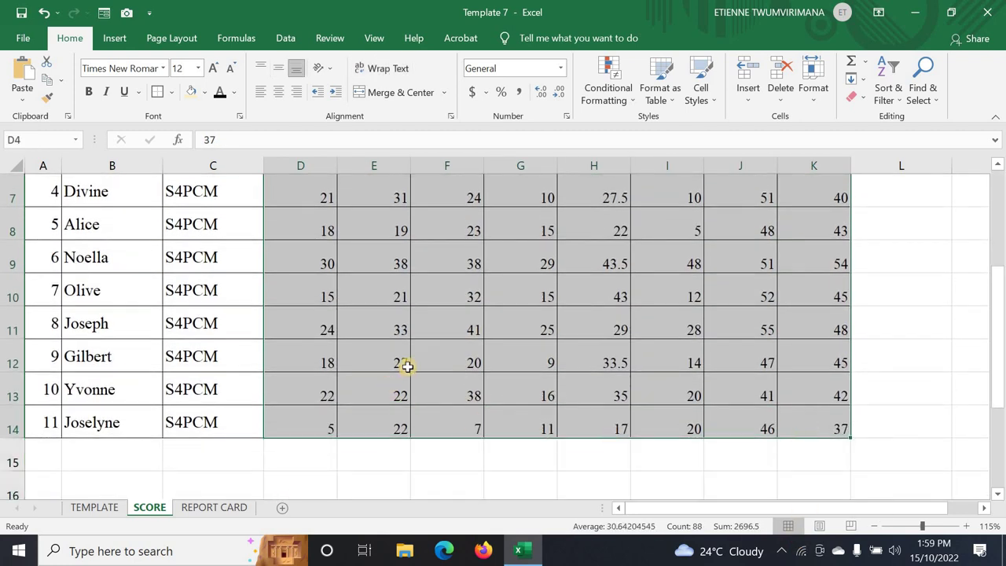
scroll(407, 366, up, 2)
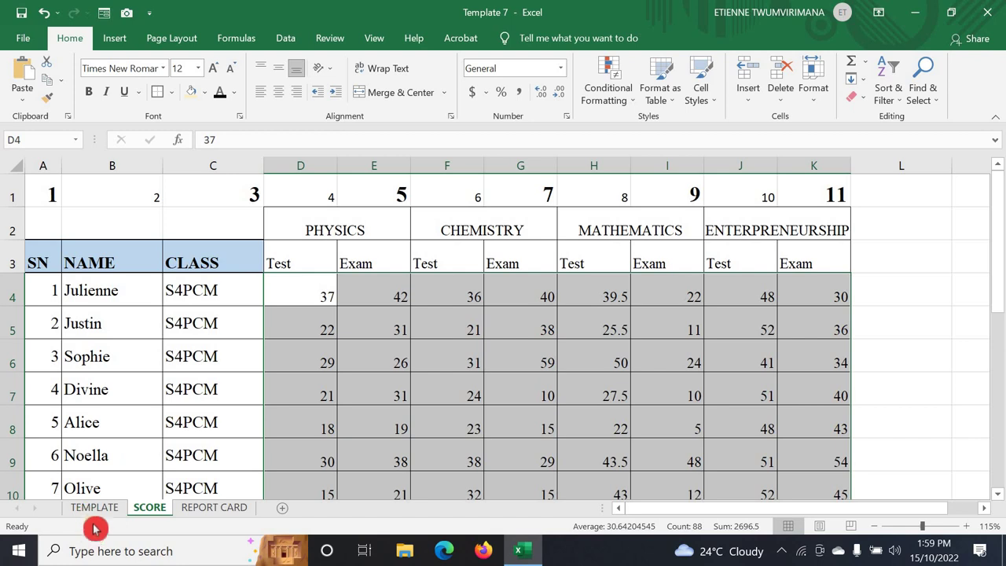
- On the REPORT CARD sheet, inspect the lookup formula in H17 and scroll back to the top
click(201, 508)
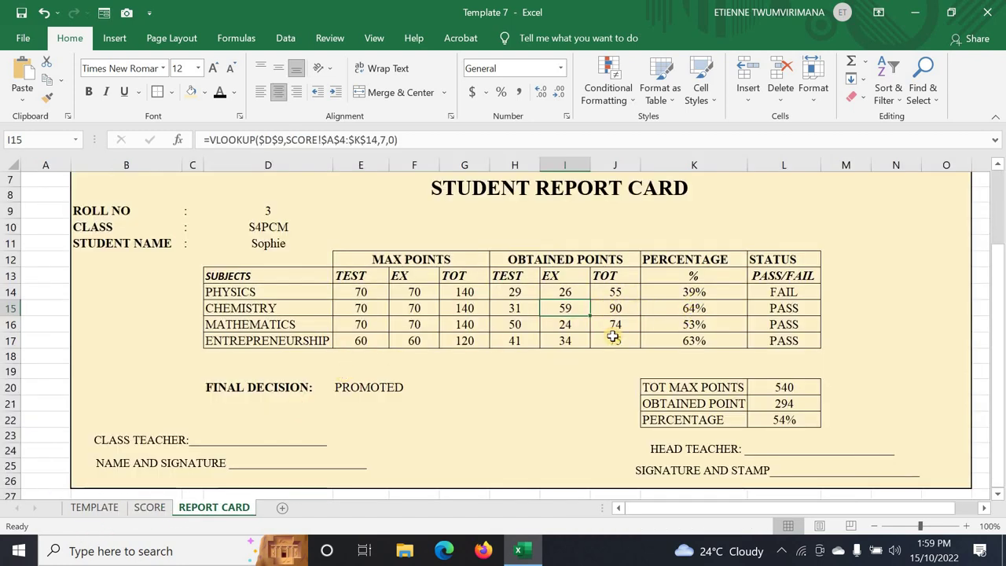
click(528, 338)
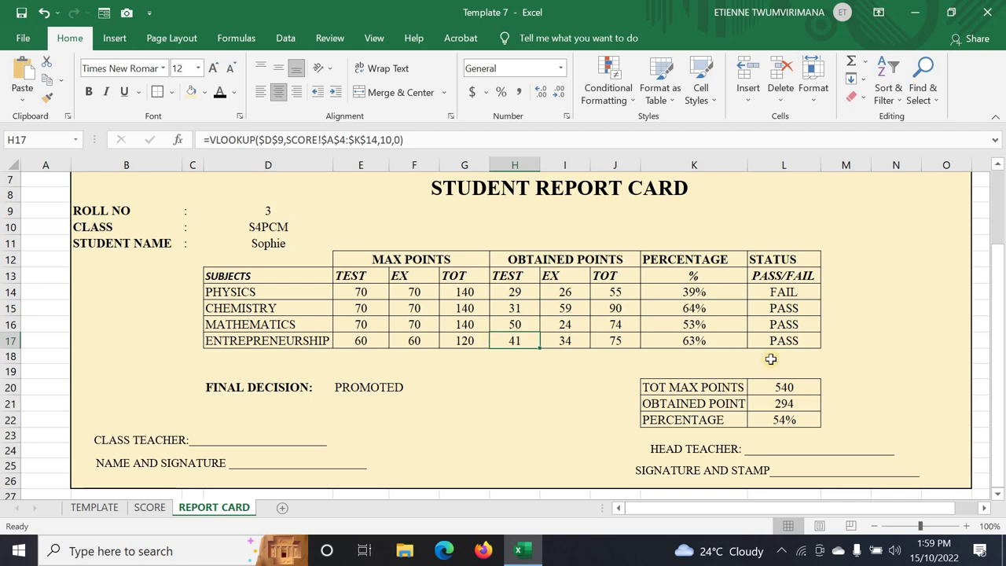
scroll(835, 359, up, 2)
drag(689, 515, 898, 485)
drag(945, 336, 946, 351)
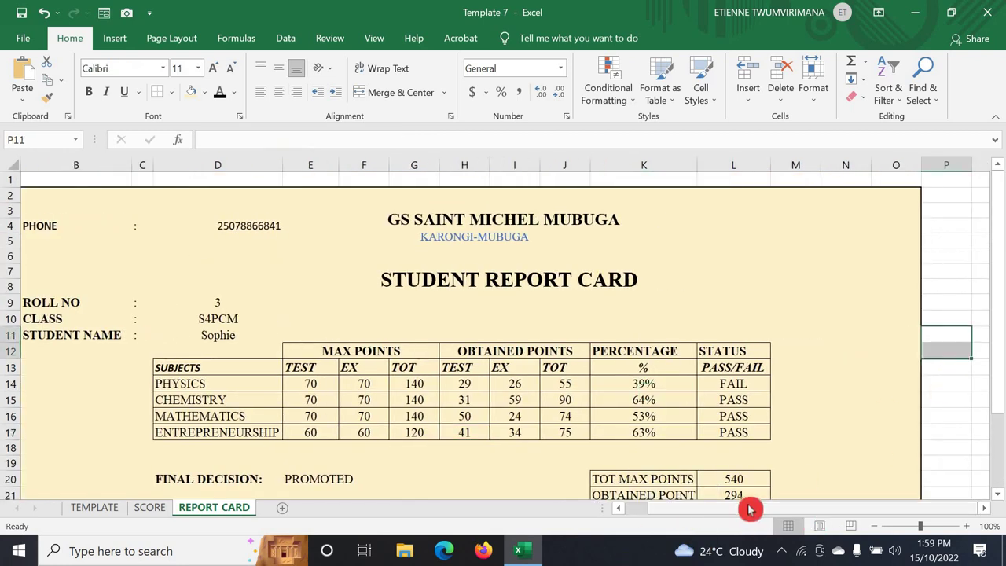
- Zoom the REPORT CARD sheet out to fit the whole card and turn off gridlines
click(104, 513)
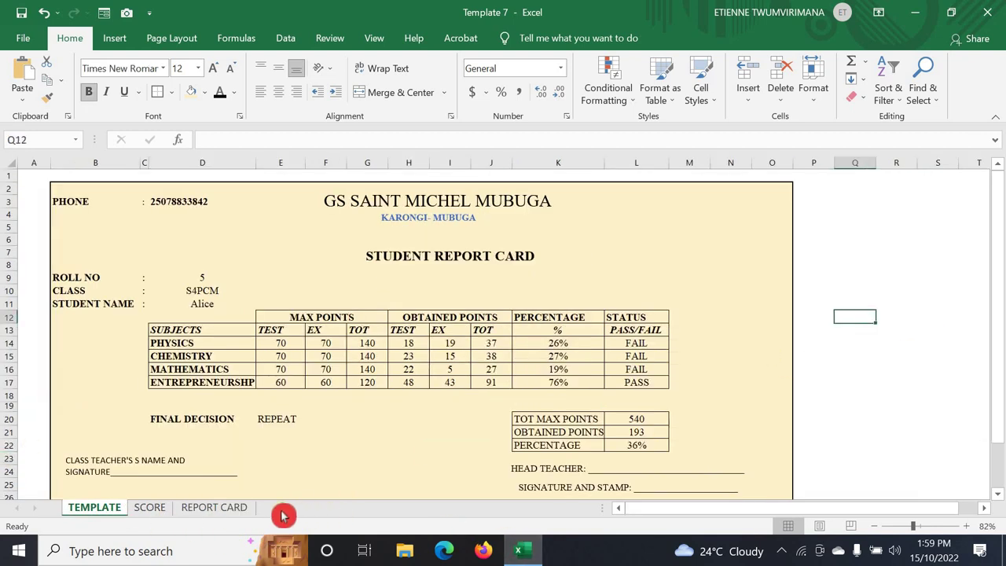
click(236, 508)
drag(951, 287, 951, 304)
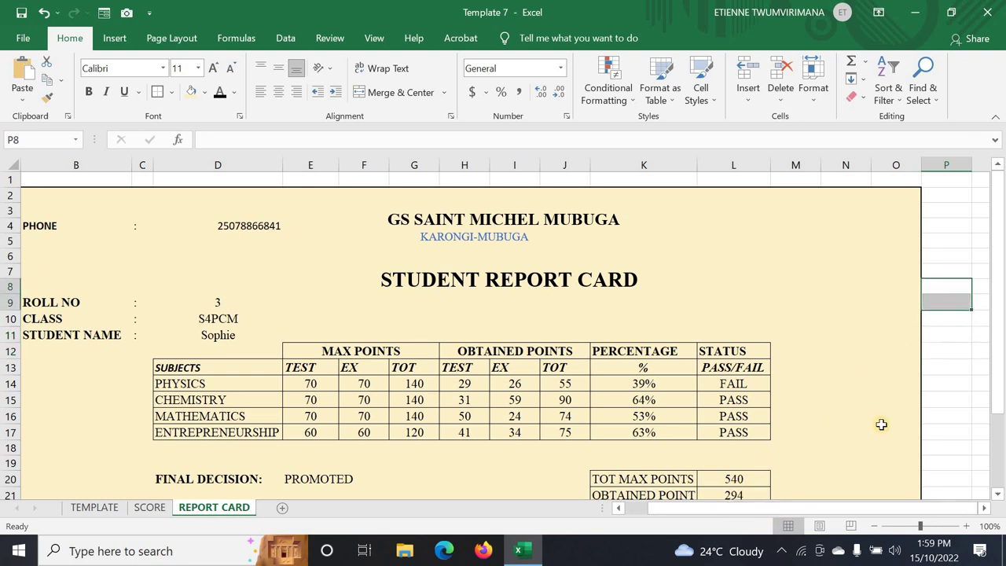
key(Right)
key(Right)
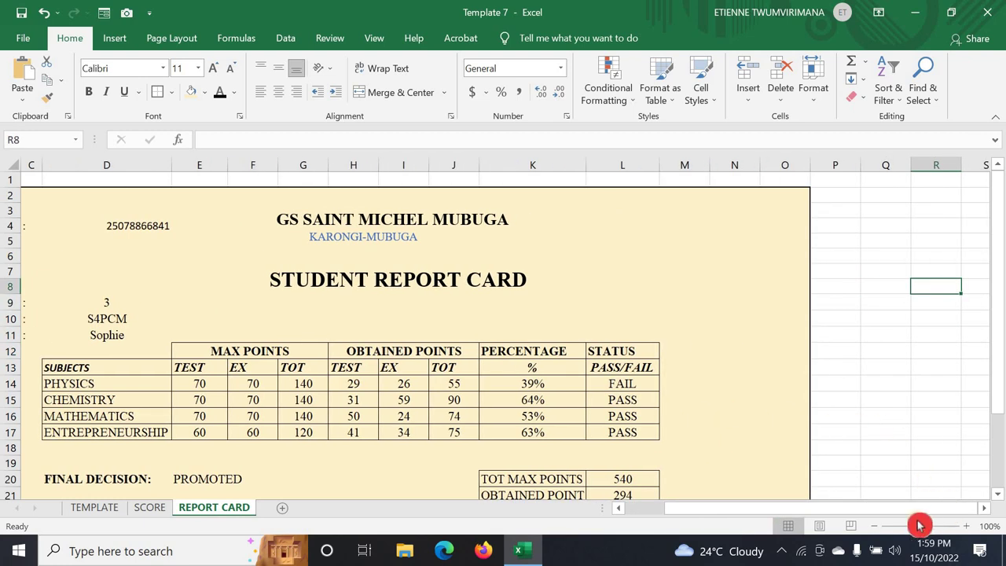
drag(918, 525, 914, 525)
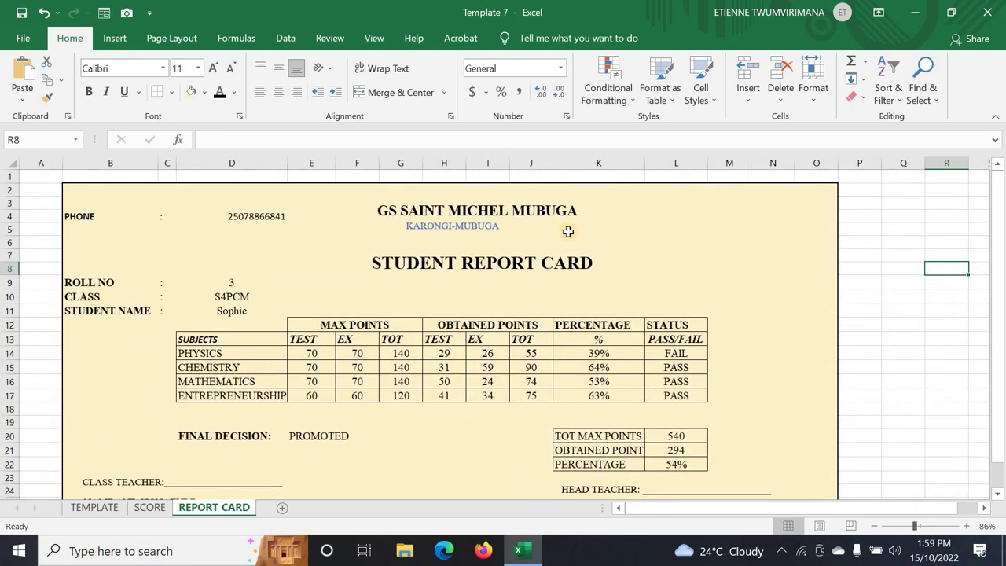
click(378, 38)
click(198, 92)
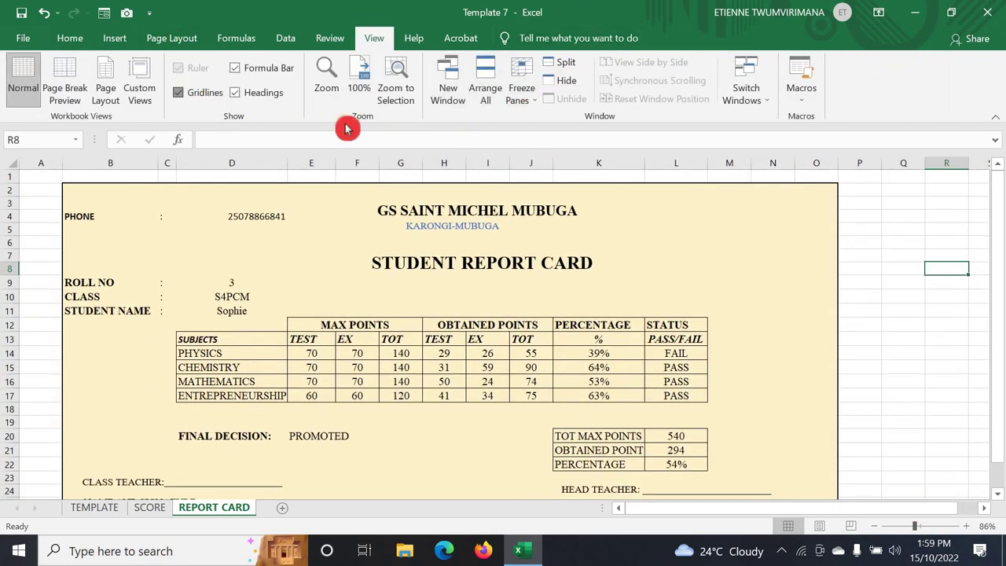
click(931, 298)
scroll(833, 369, down, 6)
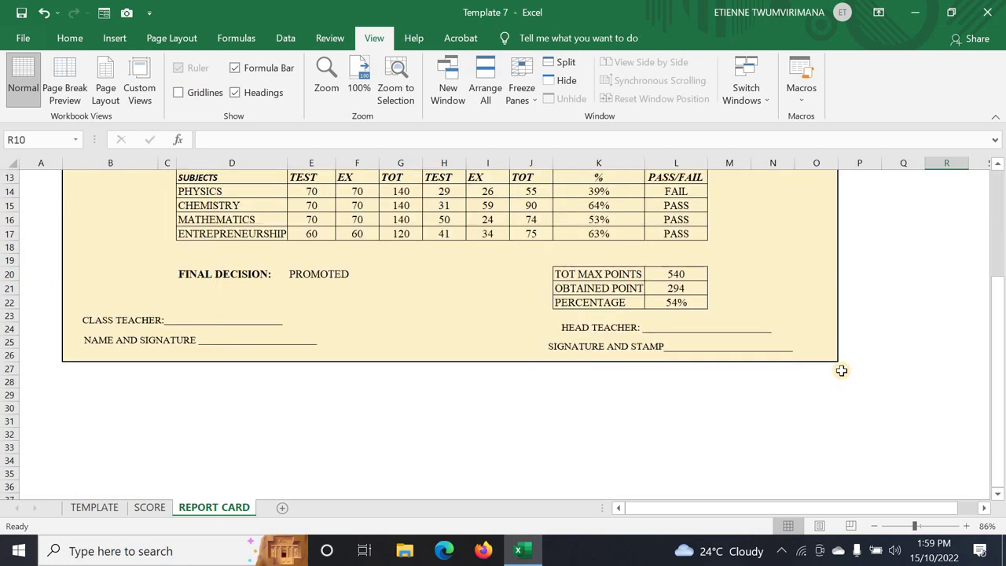
scroll(824, 369, up, 6)
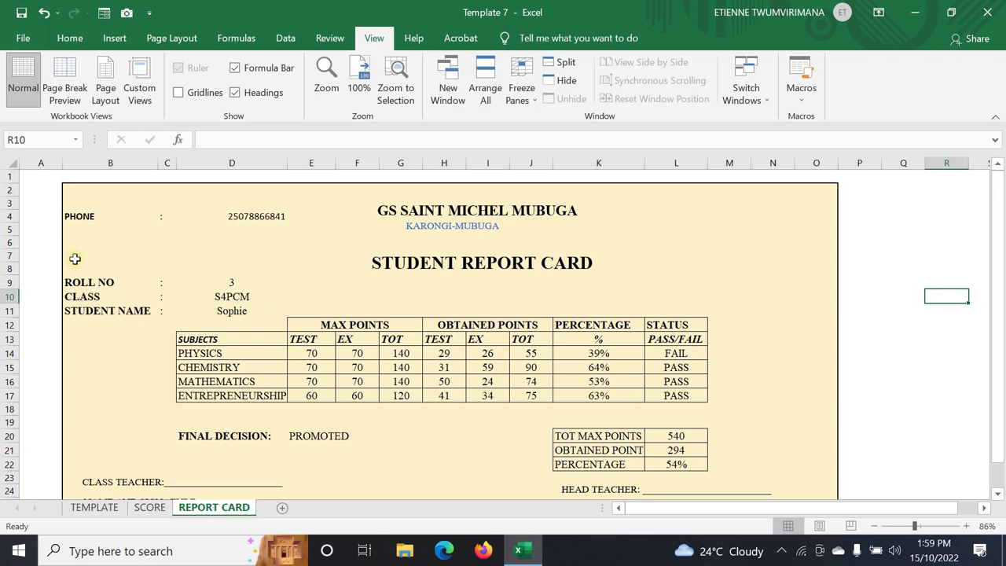
- Set the PHONE label in B4 to font size 12
click(81, 215)
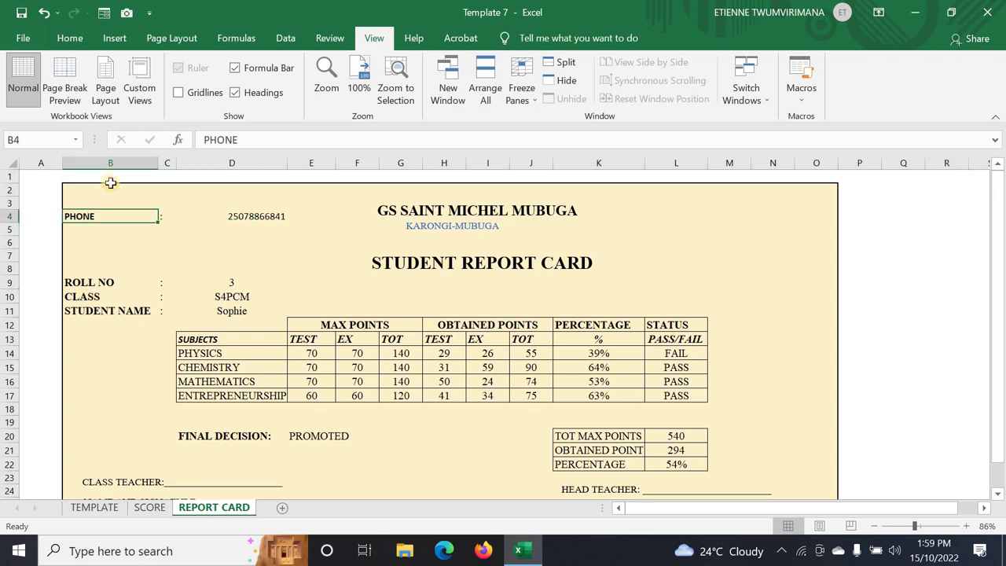
click(70, 38)
click(203, 69)
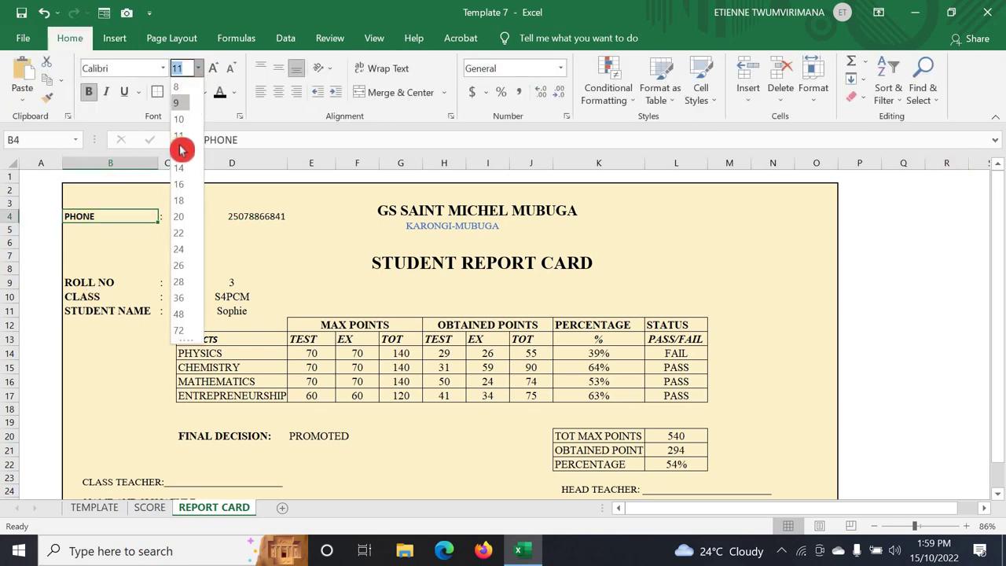
click(180, 152)
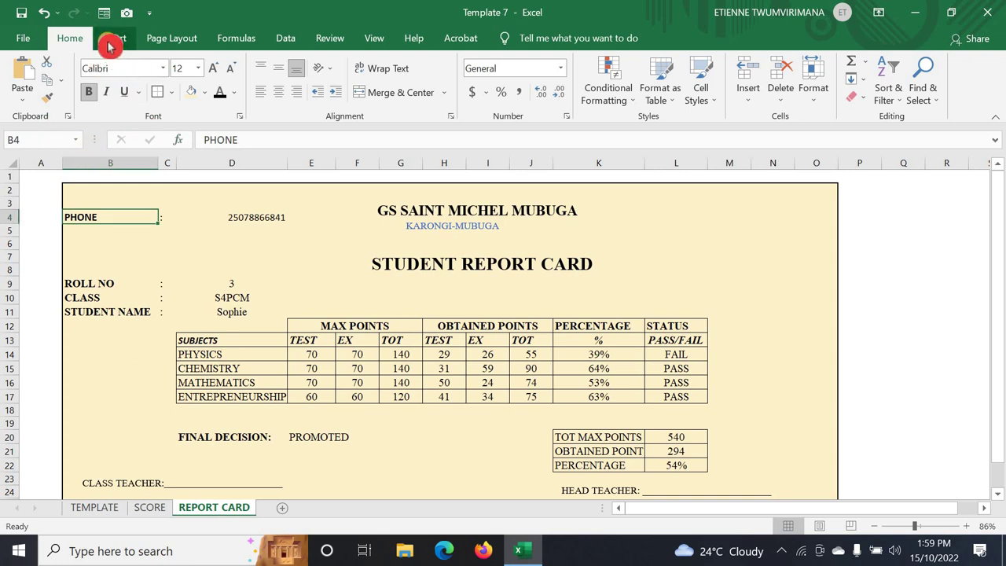
- Set the PHONE label to Times New Roman and make the phone number in D4 bold
click(163, 73)
text(Times New Roma)
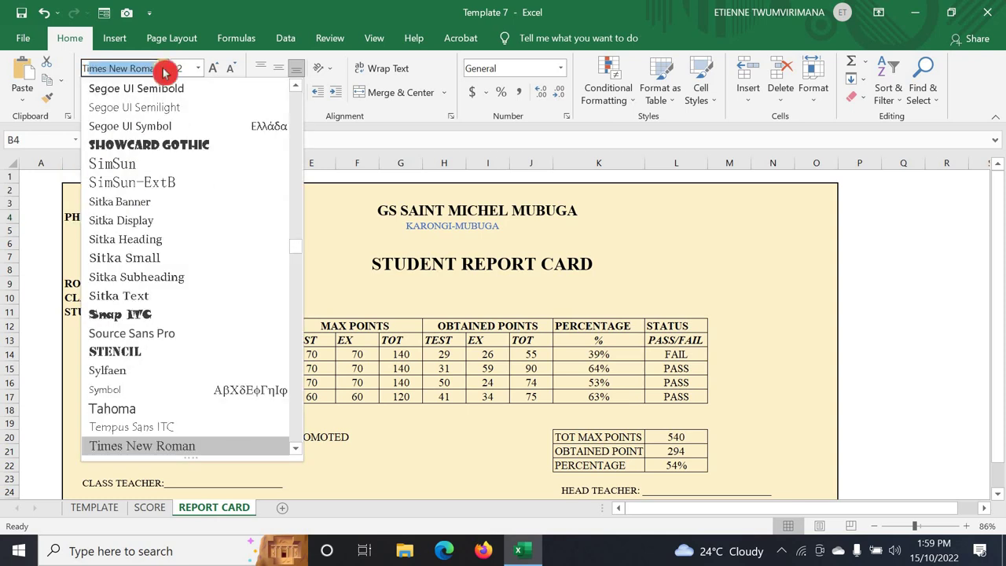
key(Return)
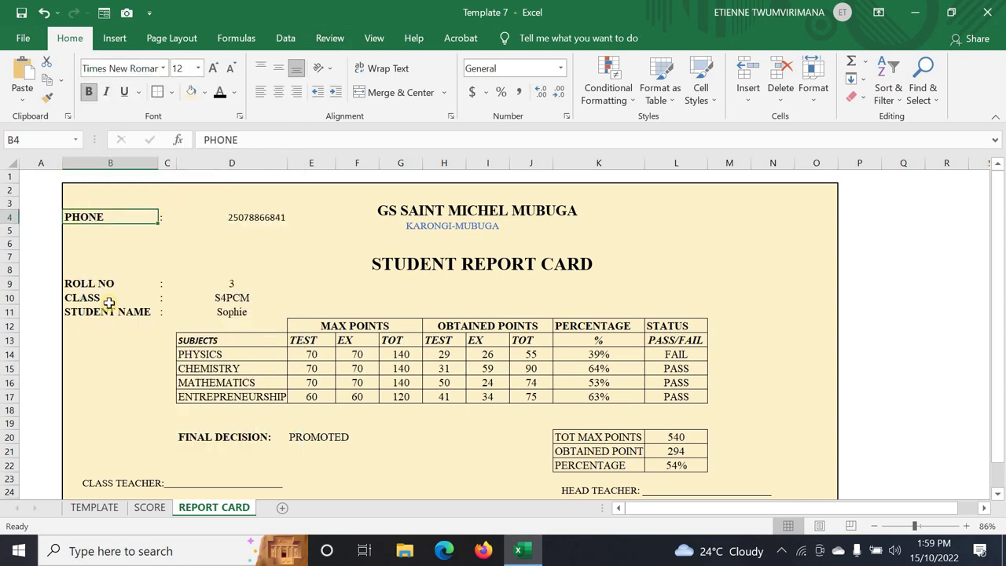
click(86, 360)
click(197, 219)
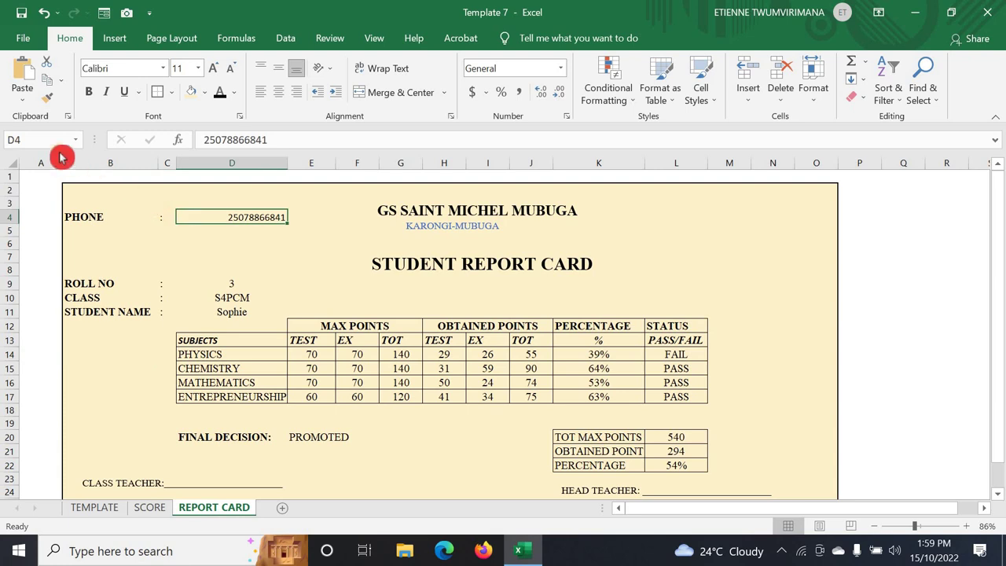
click(89, 92)
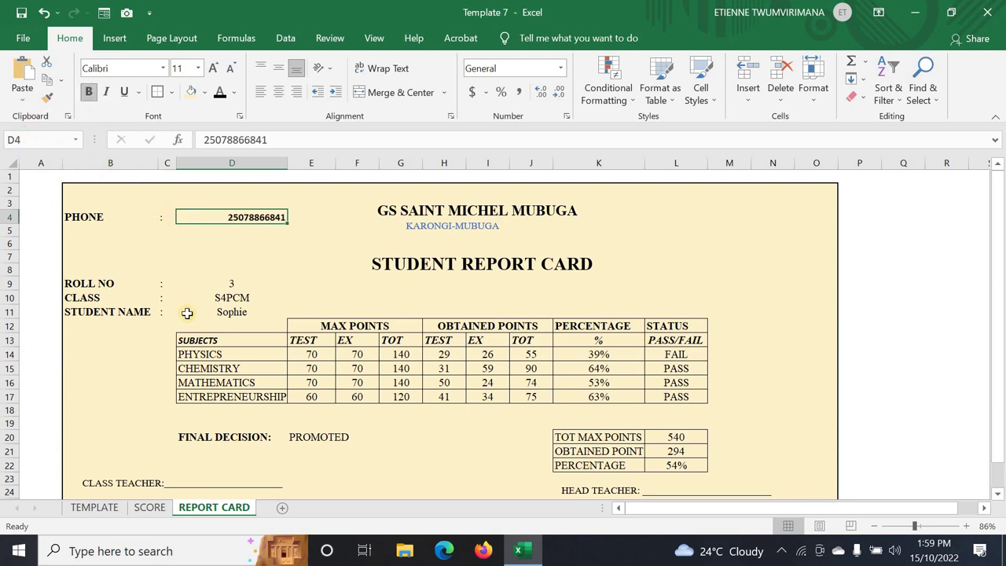
click(253, 433)
click(393, 438)
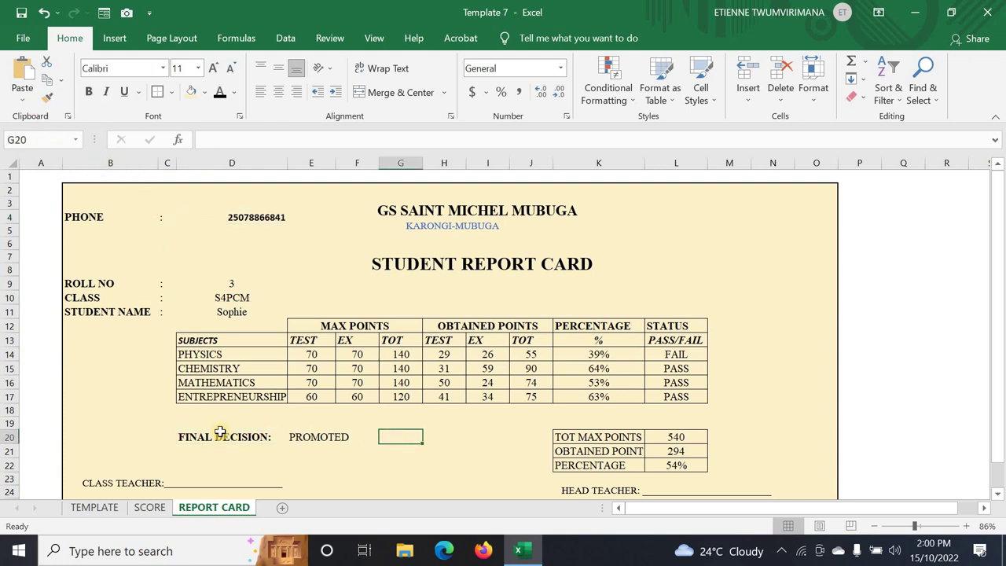
- Bold the CLASS TEACHER and NAME AND SIGNATURE text box labels
scroll(223, 421, down, 2)
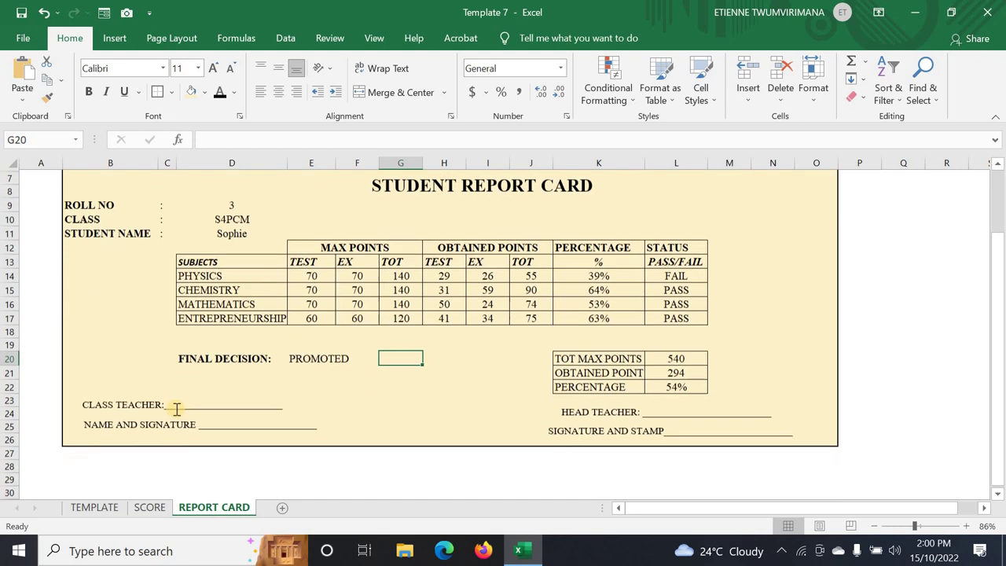
click(87, 404)
drag(103, 418, 197, 429)
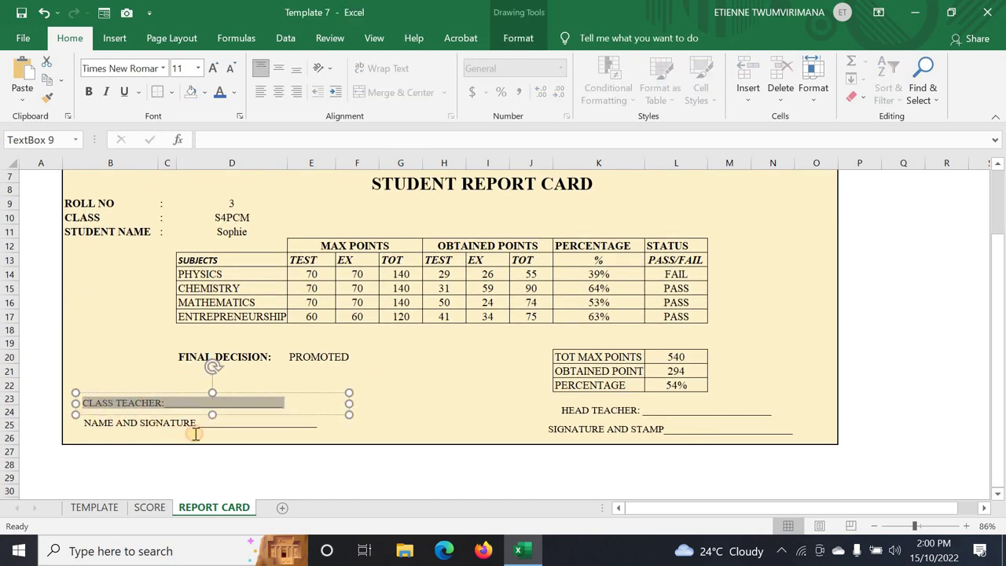
click(89, 91)
click(139, 418)
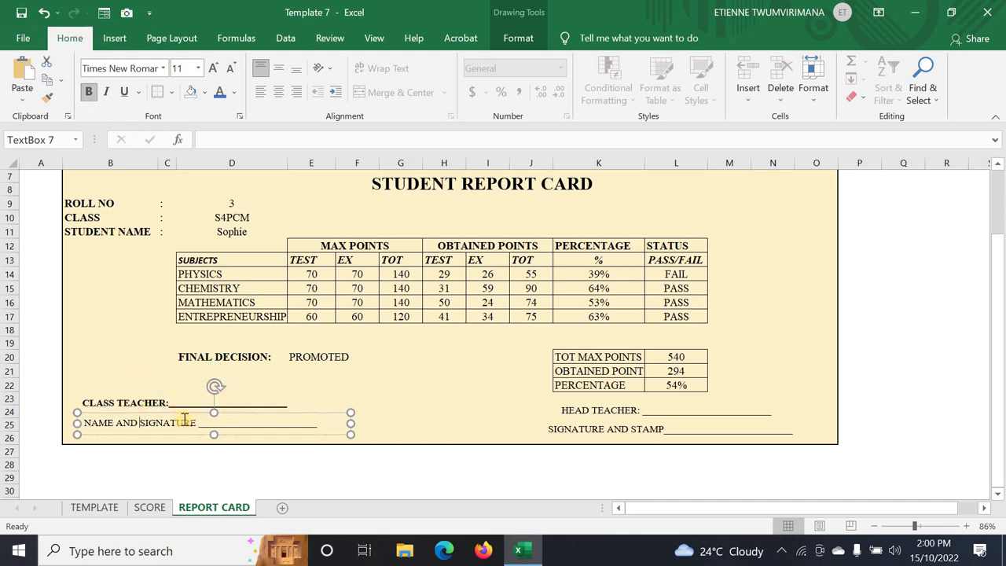
drag(197, 425, 79, 422)
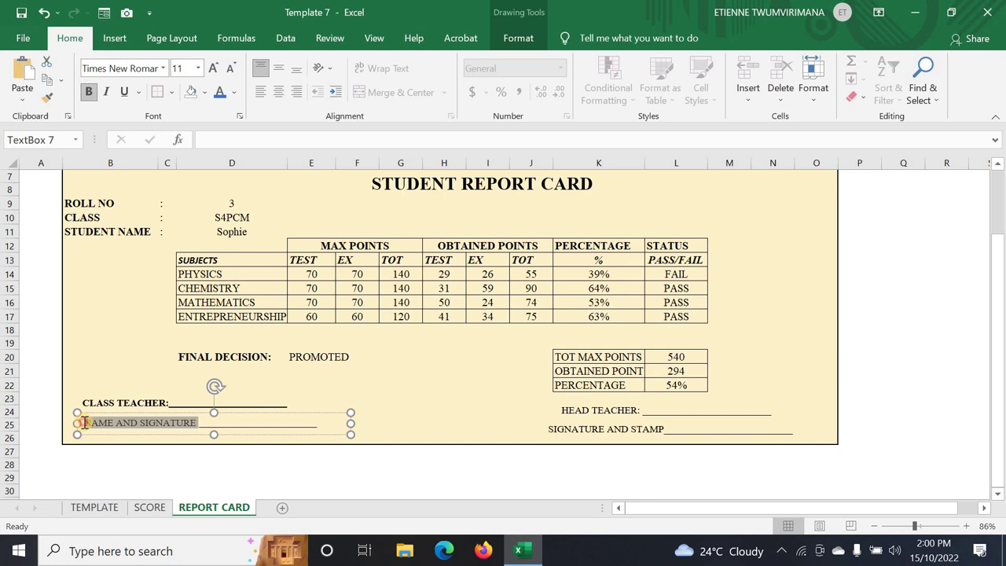
click(89, 92)
click(401, 357)
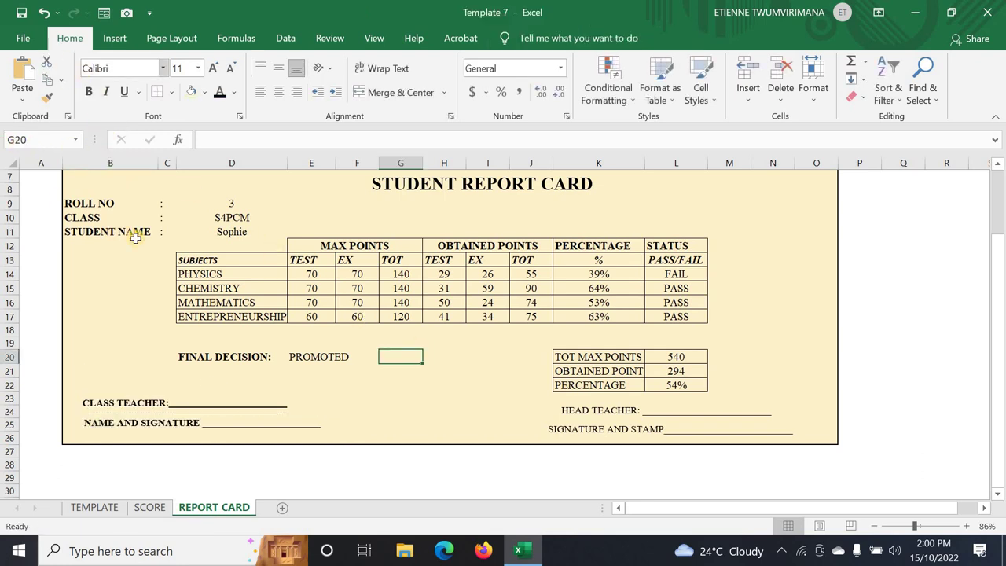
scroll(147, 291, up, 2)
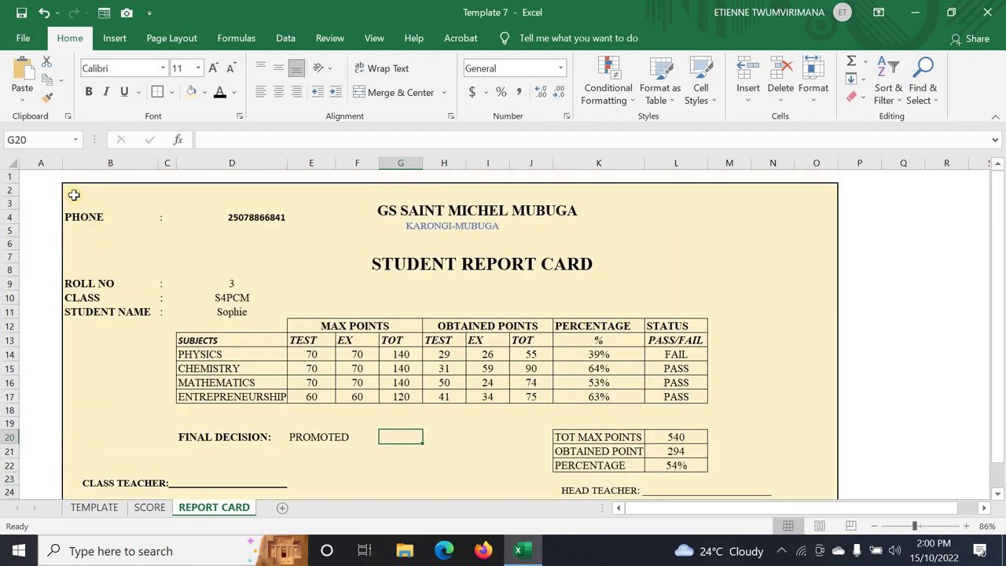
- Select the report card range and set the print orientation to landscape
drag(74, 195, 519, 361)
click(299, 272)
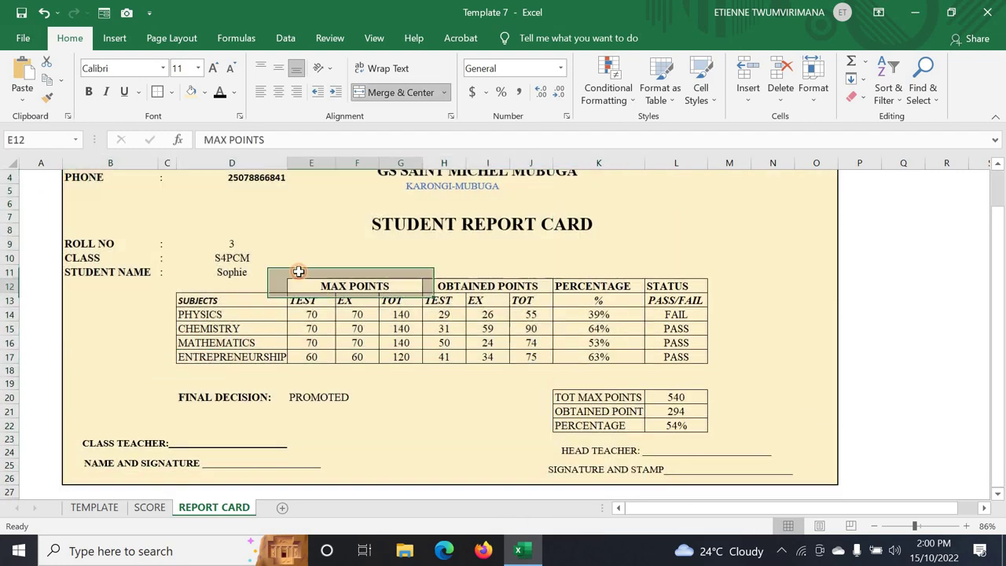
scroll(90, 203, up, 1)
drag(81, 191, 822, 479)
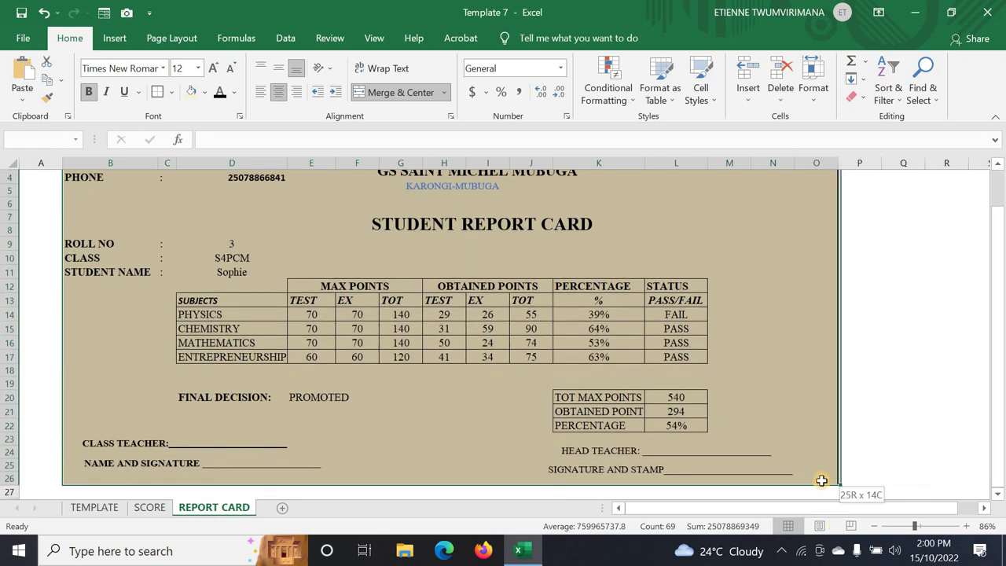
click(11, 41)
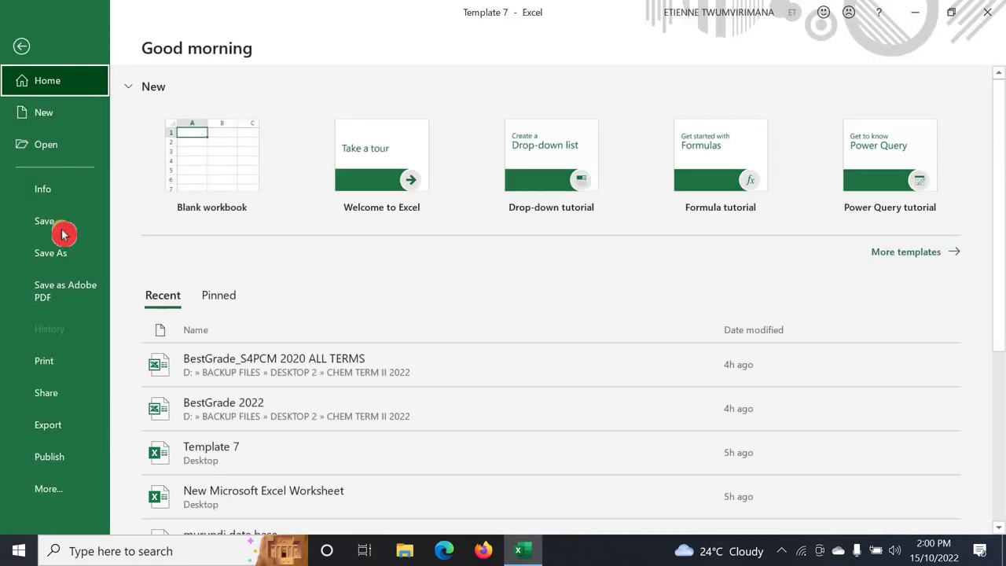
click(54, 370)
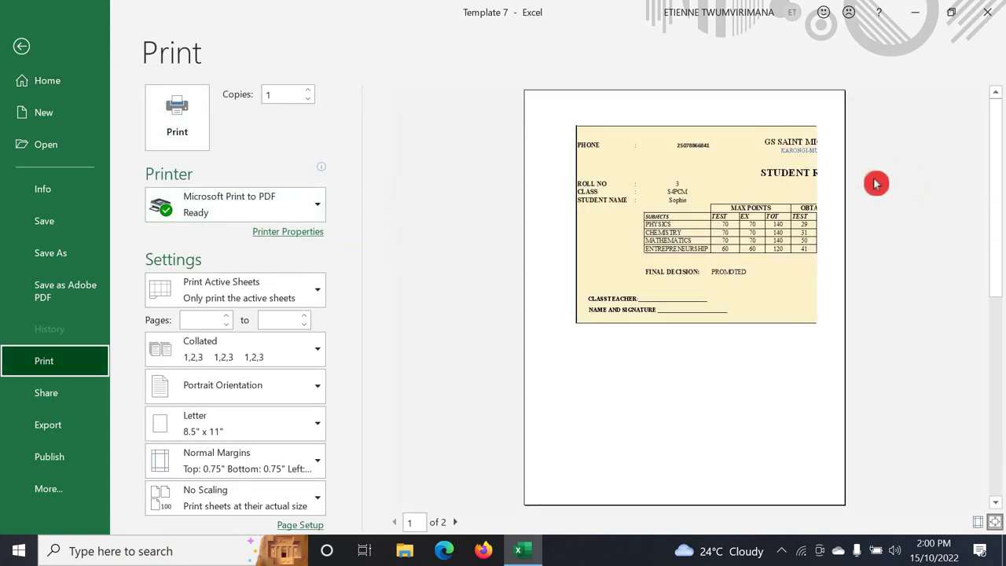
click(314, 390)
click(250, 455)
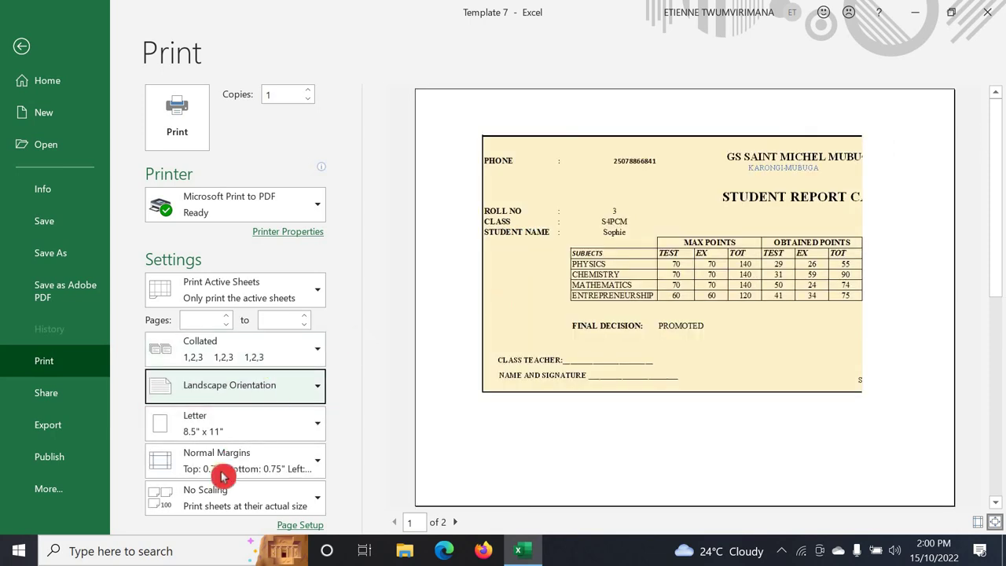
- Scale the printout to Fit All Columns on One Page and print it to PDF
click(269, 498)
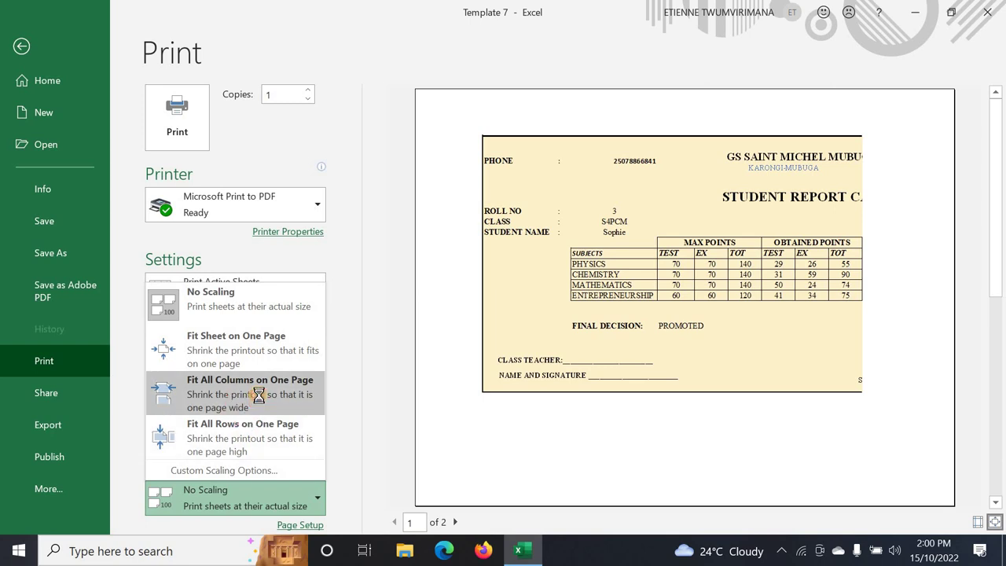
click(258, 394)
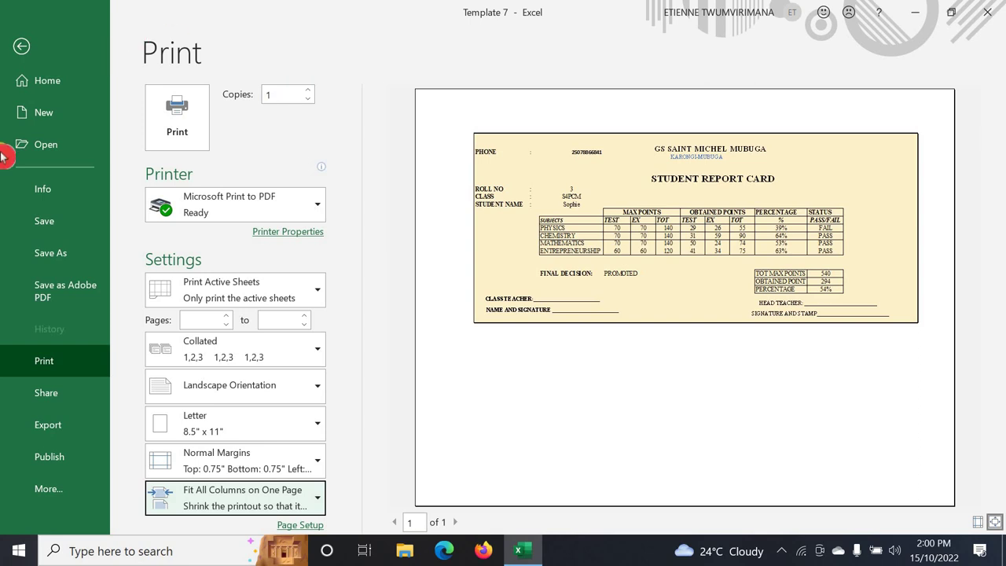
click(181, 130)
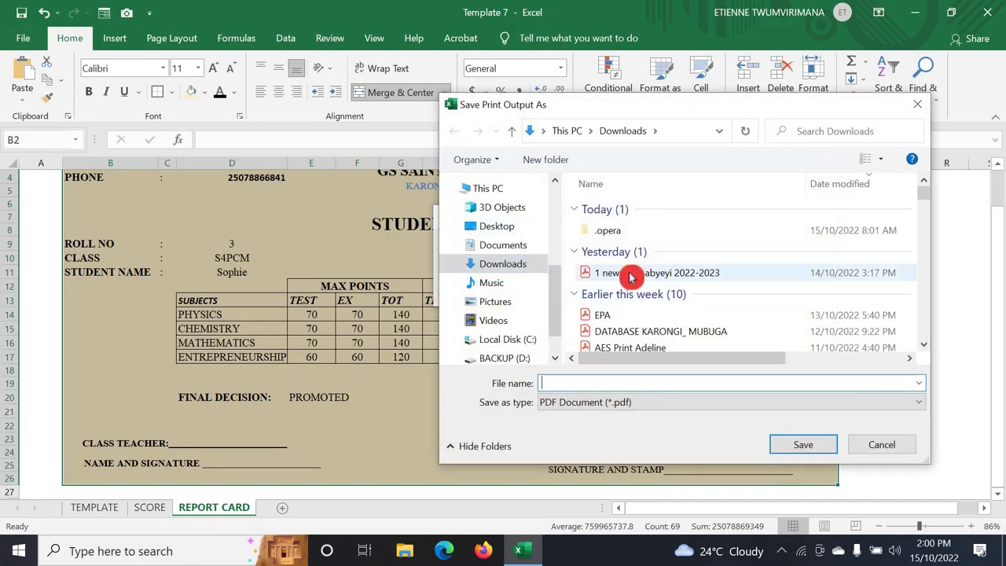
- Save the print output as 'REPORT CARD' in the Downloads folder
text(R)
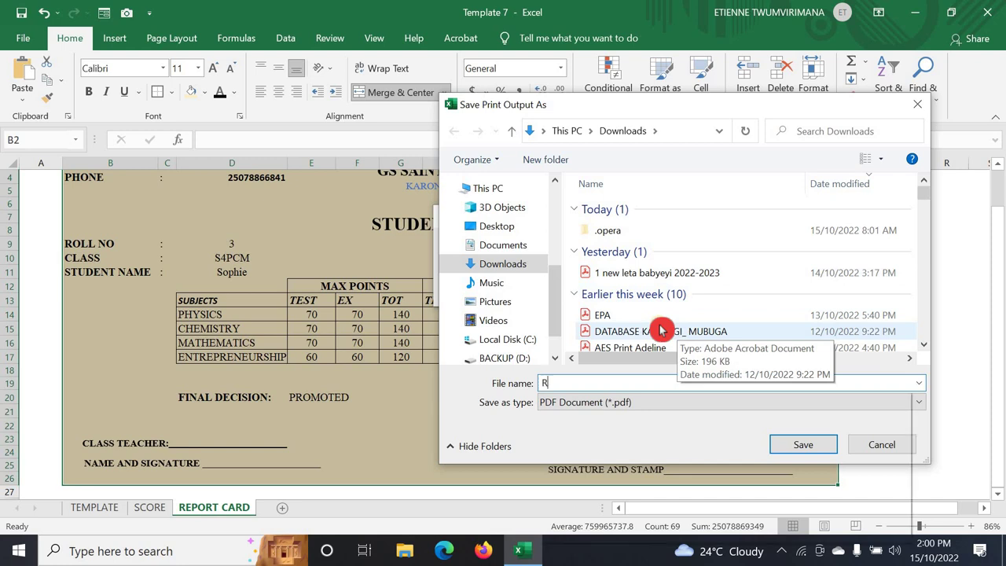
text(EPOR)
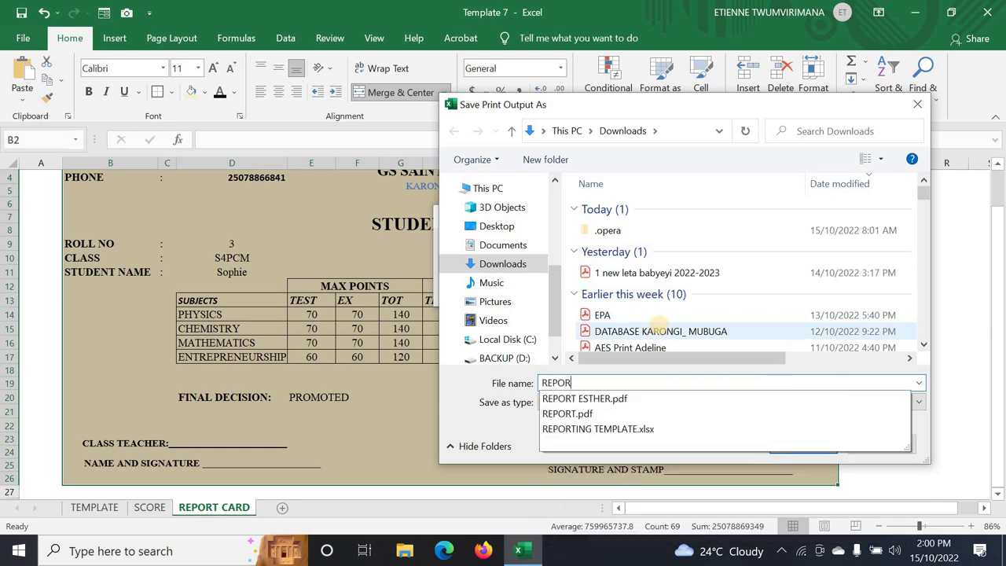
text(TV)
key(BackSpace)
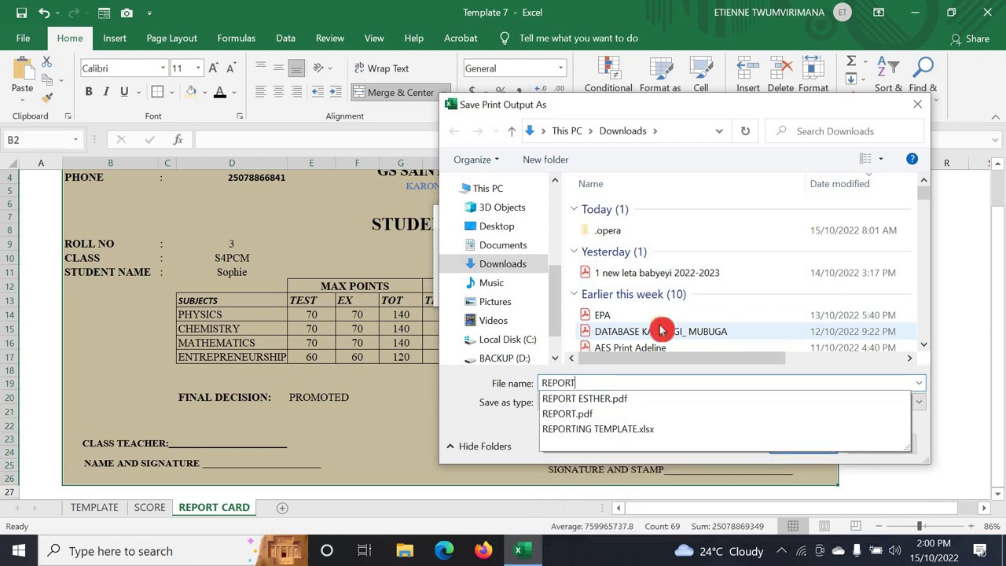
text(C)
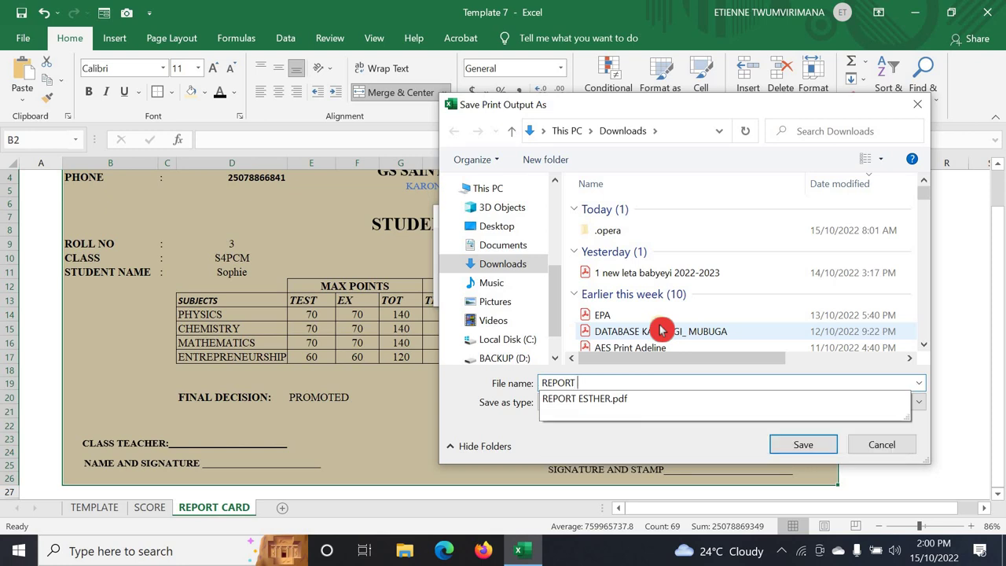
text(ARD)
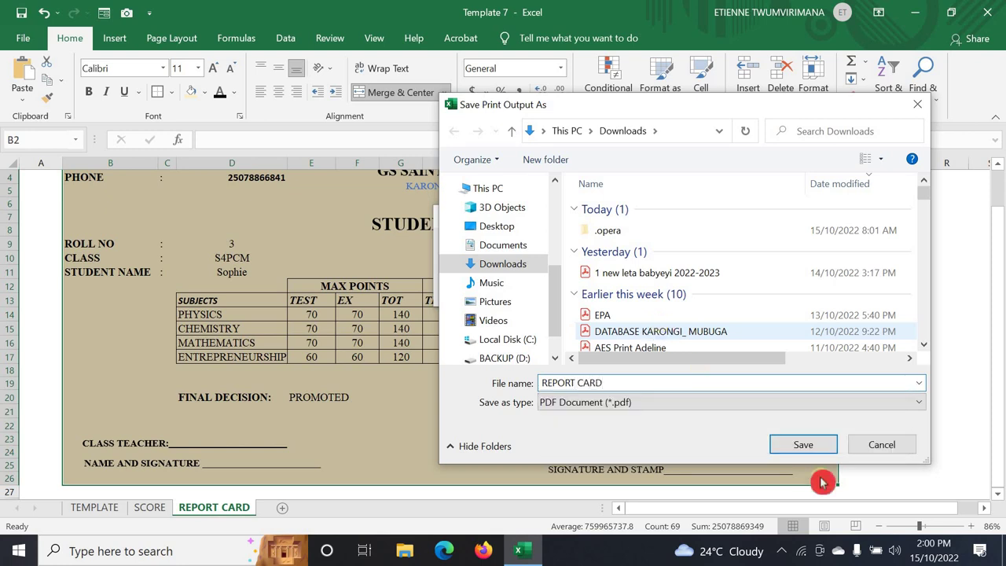
click(817, 448)
scroll(415, 431, down, 3)
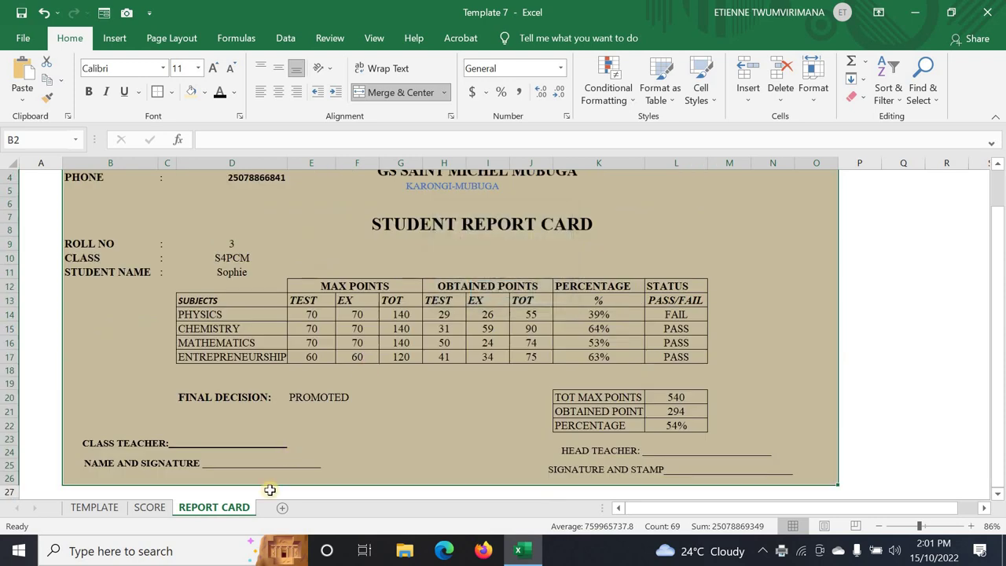
- Open REPORT CARD.pdf from the Downloads folder through File Explorer
click(238, 322)
key(super+e)
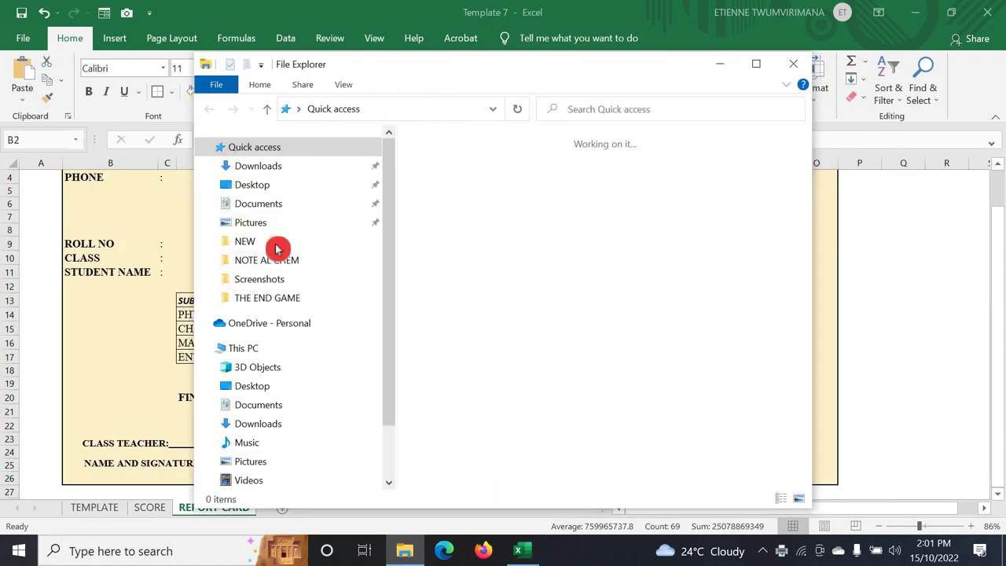
click(258, 165)
double_click(496, 186)
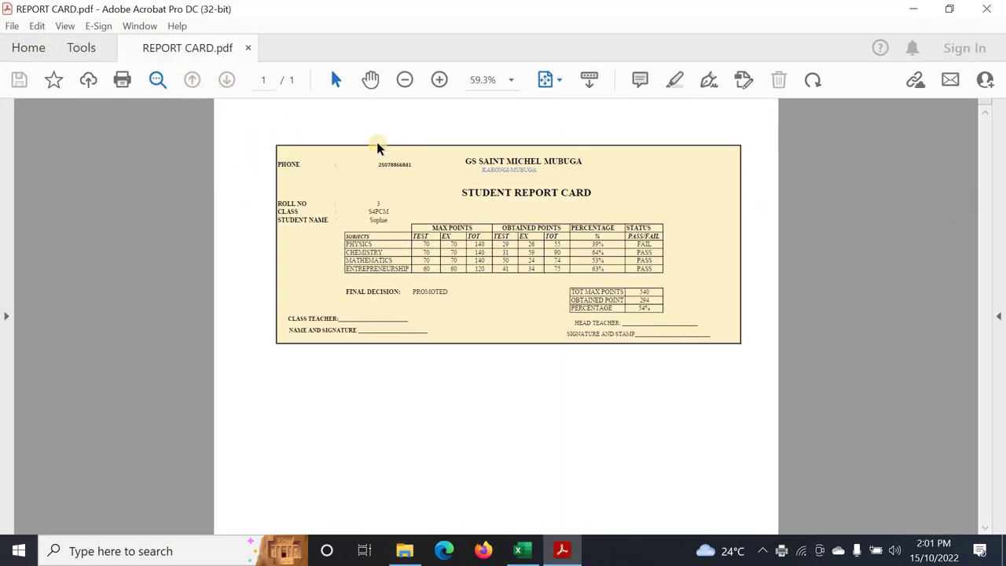
- Zoom the REPORT CARD PDF to 125% and scroll through its table, totals and signature lines
click(439, 81)
click(439, 80)
scroll(678, 332, down, 2)
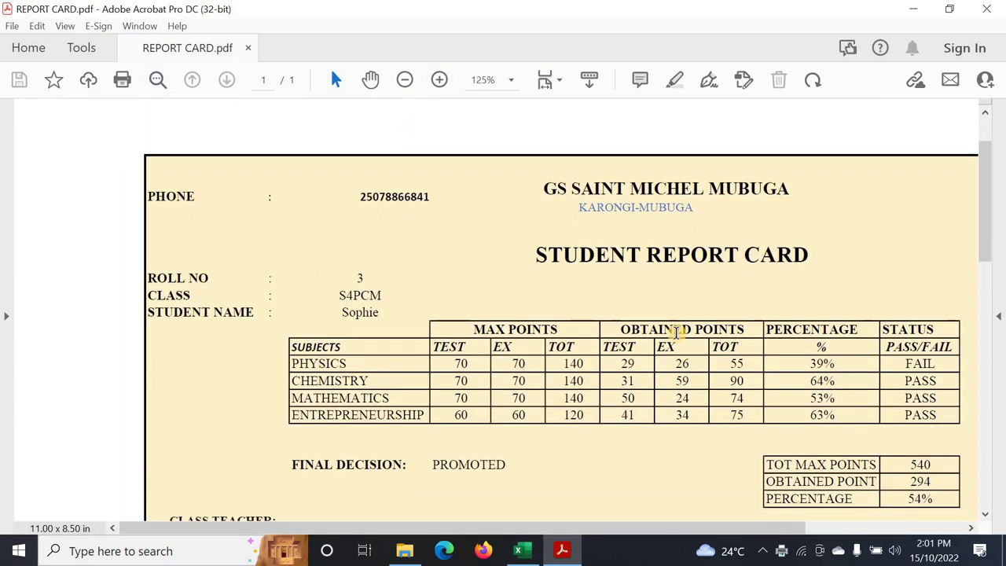
scroll(676, 332, down, 1)
scroll(802, 443, down, 3)
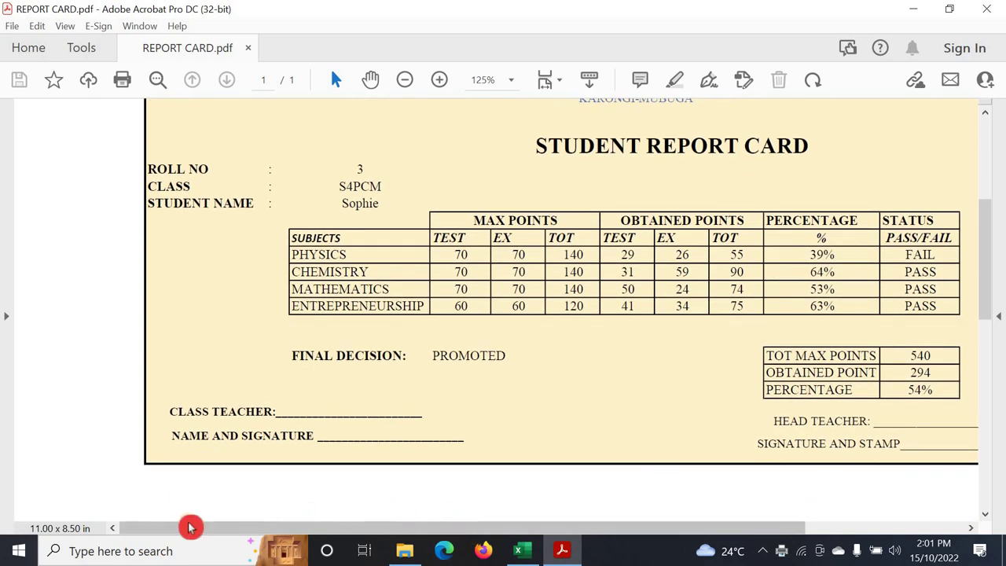
drag(191, 527, 438, 521)
scroll(369, 428, up, 4)
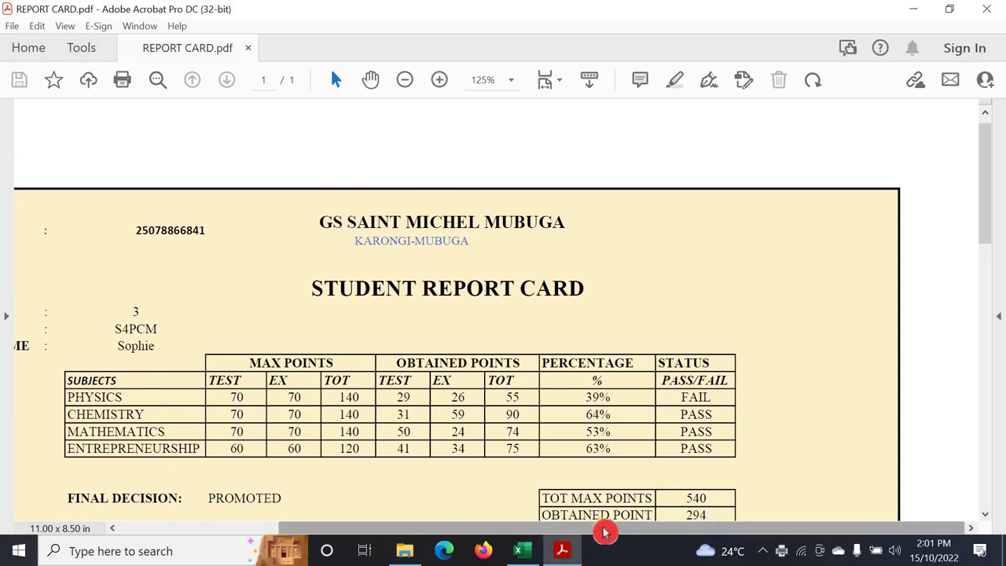
drag(602, 529, 286, 542)
drag(483, 532, 529, 528)
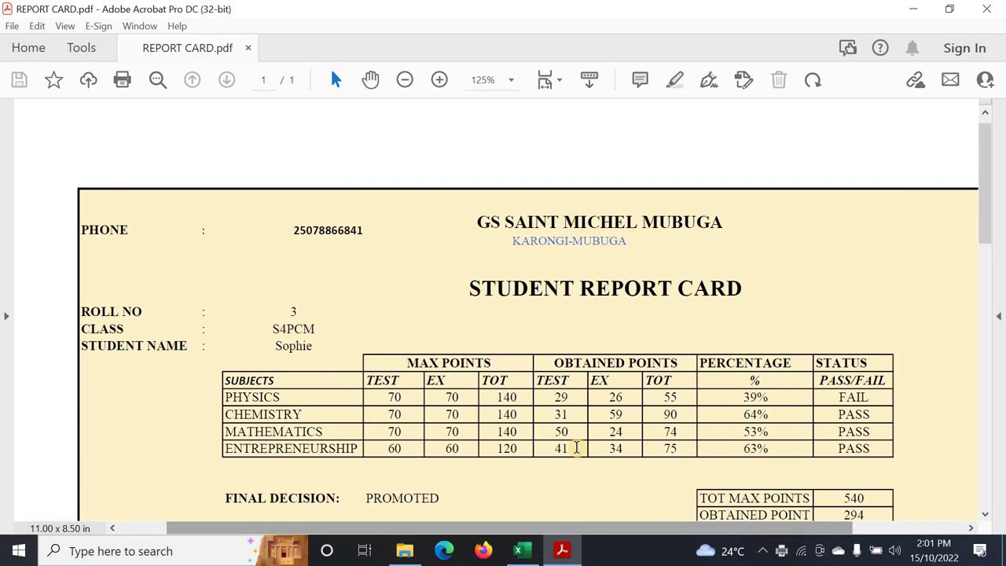
scroll(581, 451, down, 4)
scroll(577, 456, down, 4)
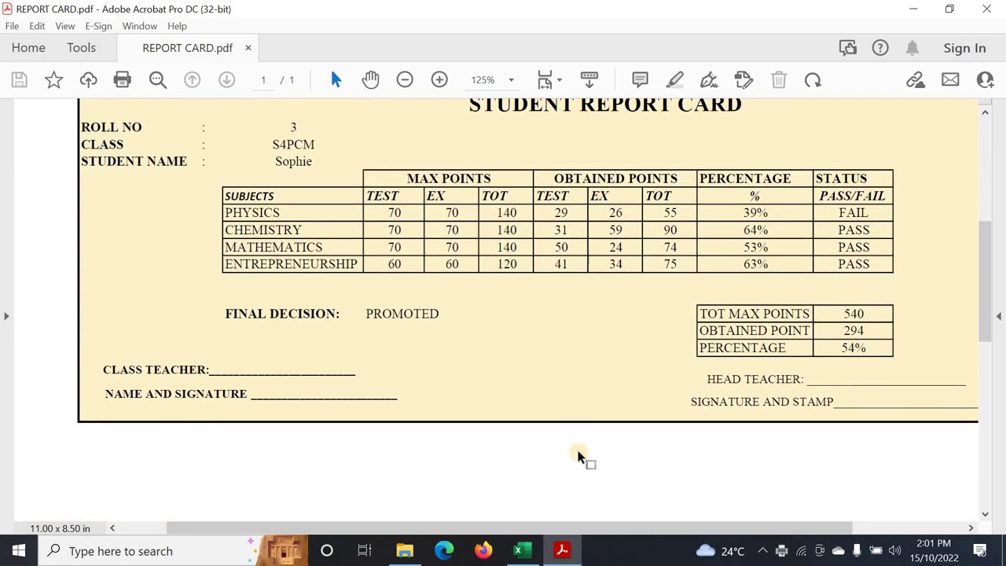
scroll(577, 456, up, 4)
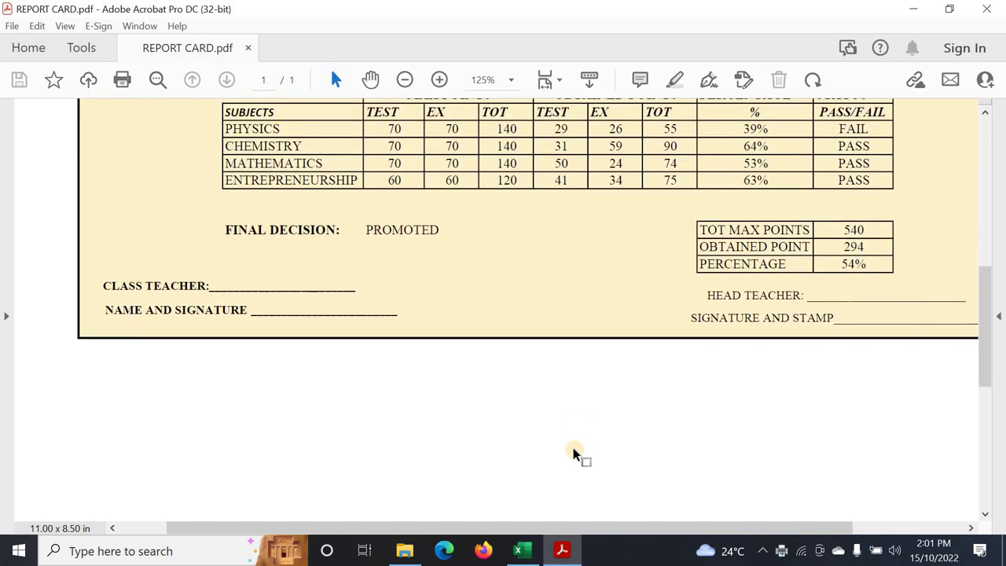
scroll(571, 447, up, 1)
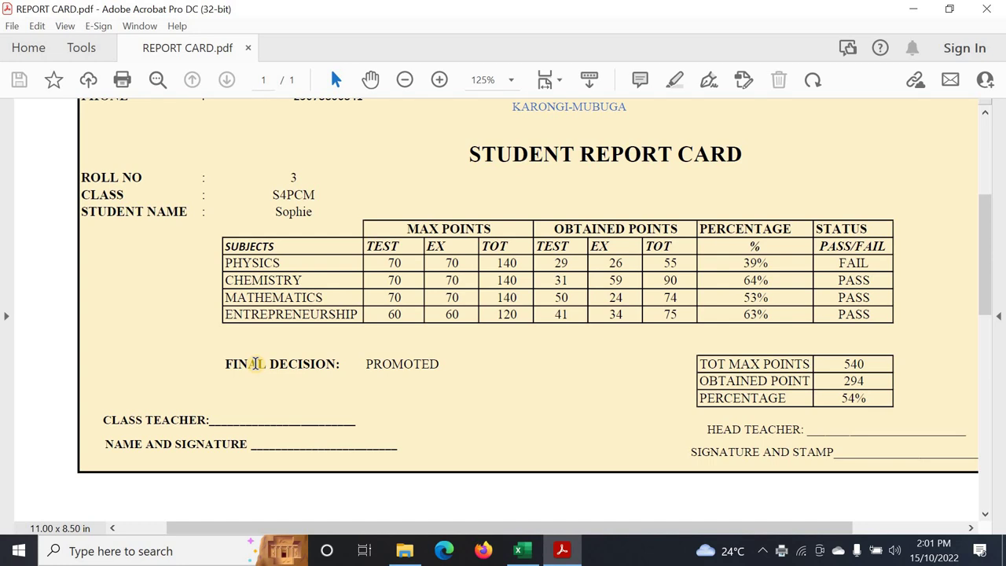
scroll(421, 365, up, 2)
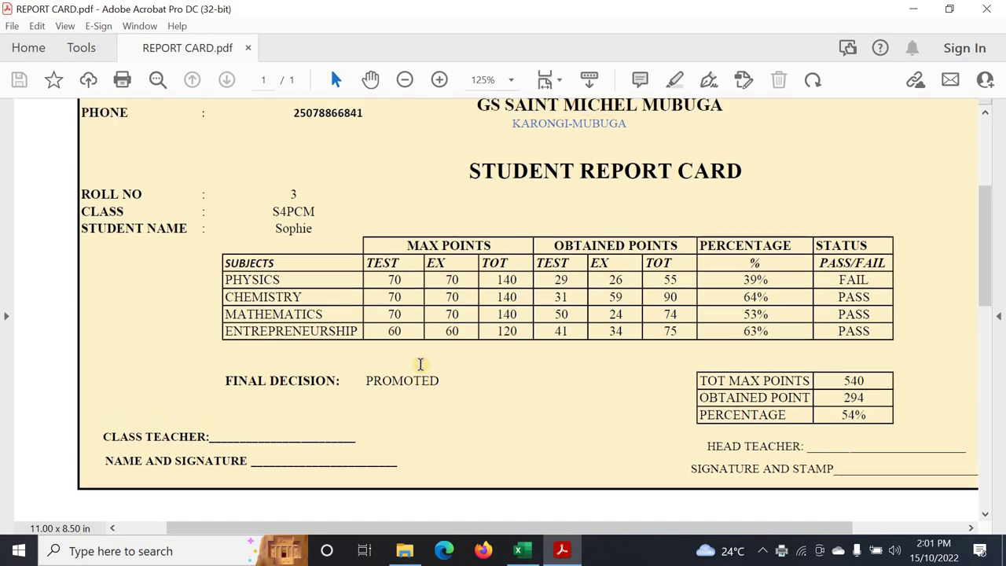
click(519, 550)
click(419, 404)
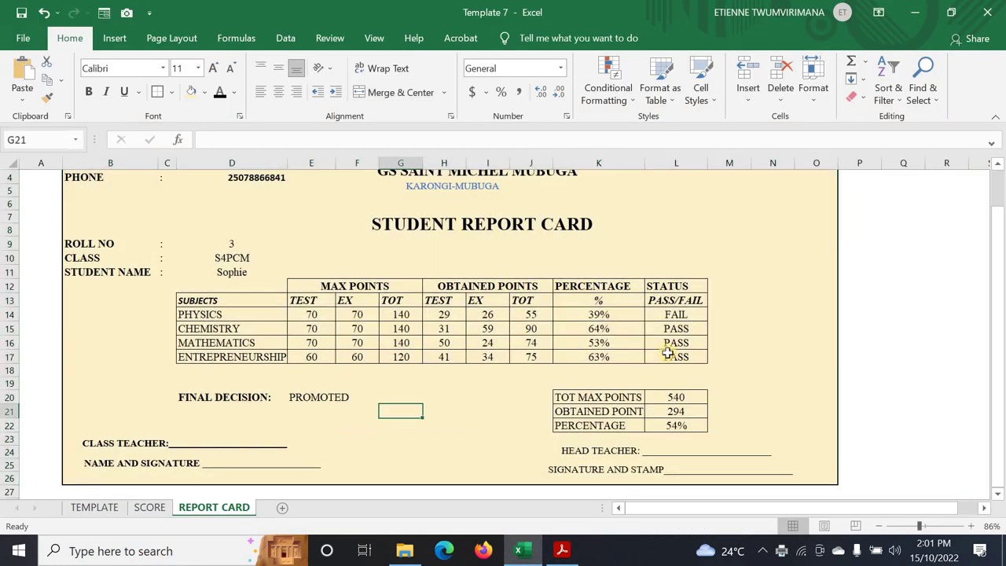
scroll(672, 353, up, 3)
scroll(672, 353, down, 5)
scroll(667, 351, up, 1)
scroll(668, 351, up, 1)
scroll(666, 351, up, 1)
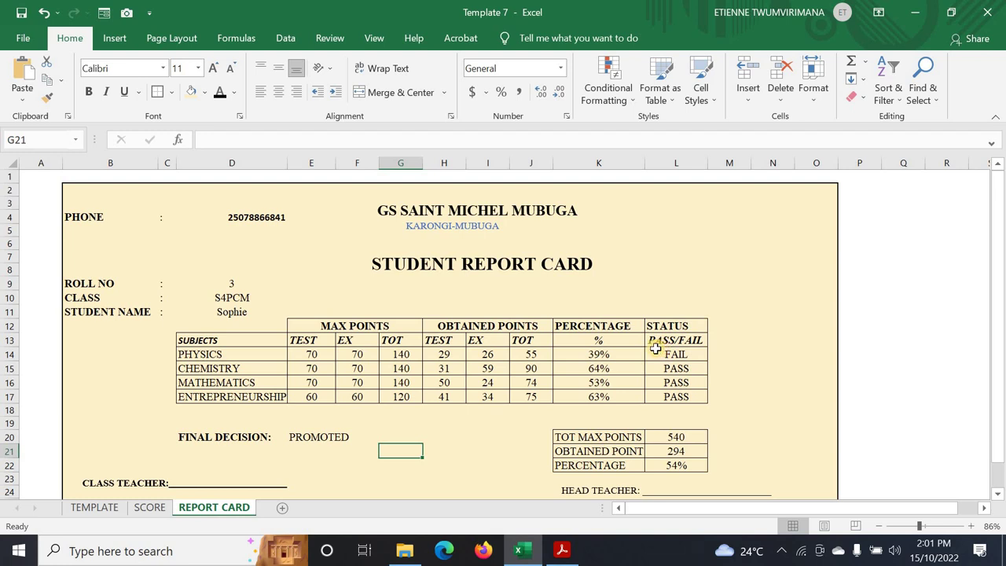
click(822, 396)
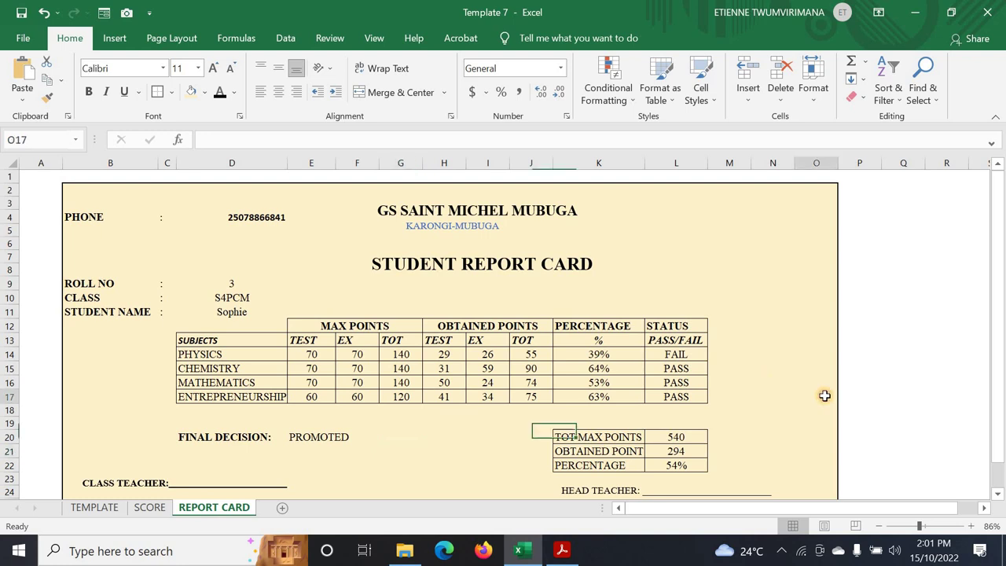
click(896, 410)
click(905, 438)
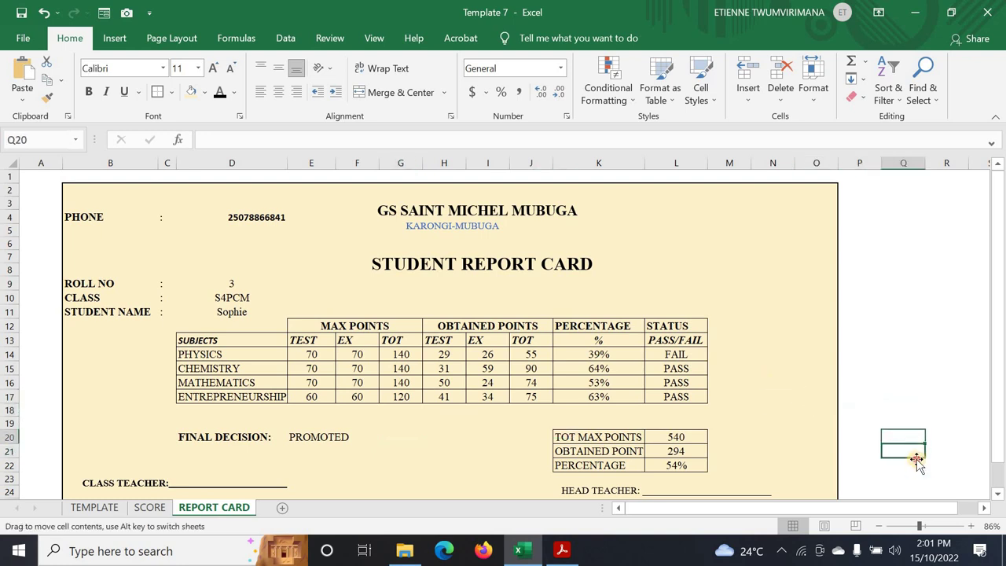
click(915, 452)
click(909, 423)
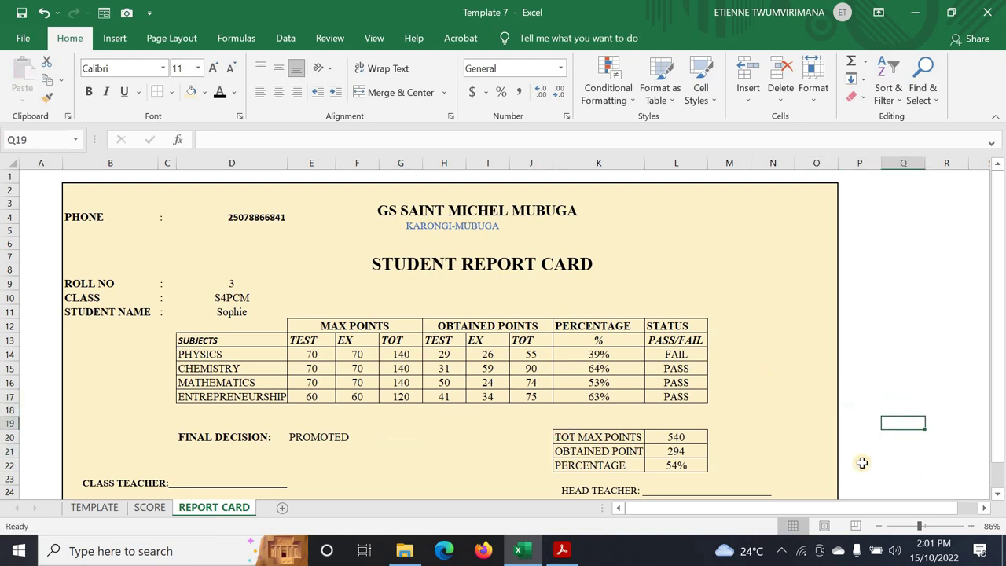